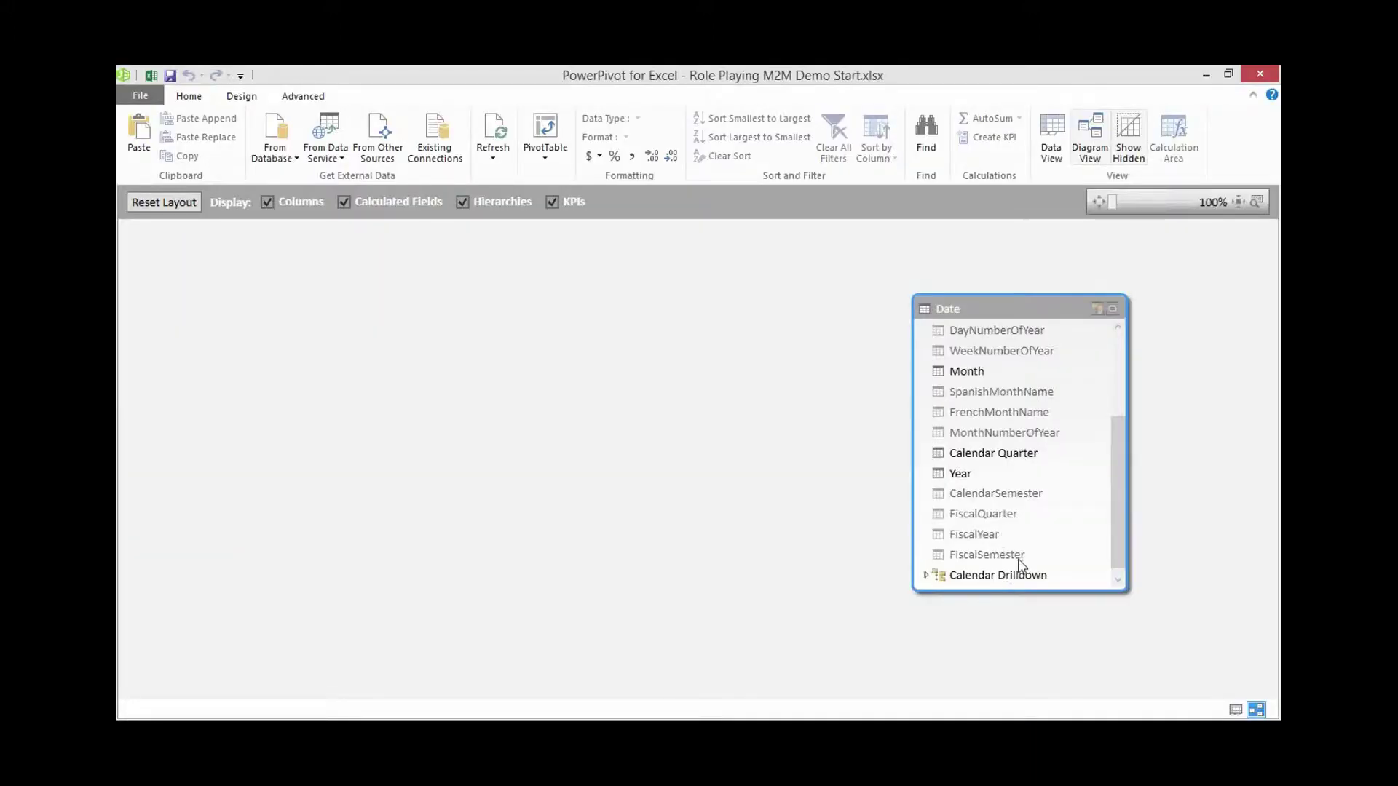
- Expand the Calendar Drilldown hierarchy in the Date table and examine its levels
drag(1113, 468, 1088, 507)
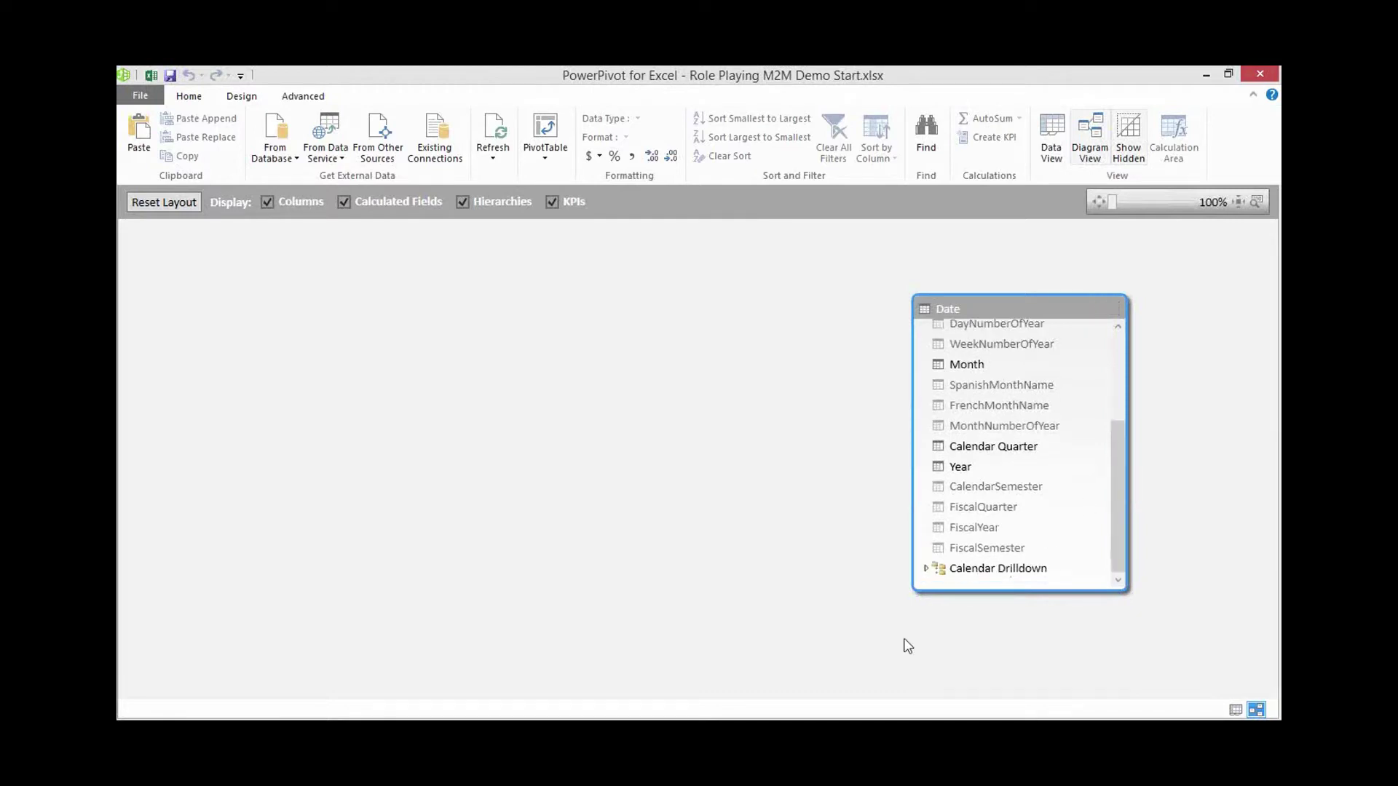
click(926, 569)
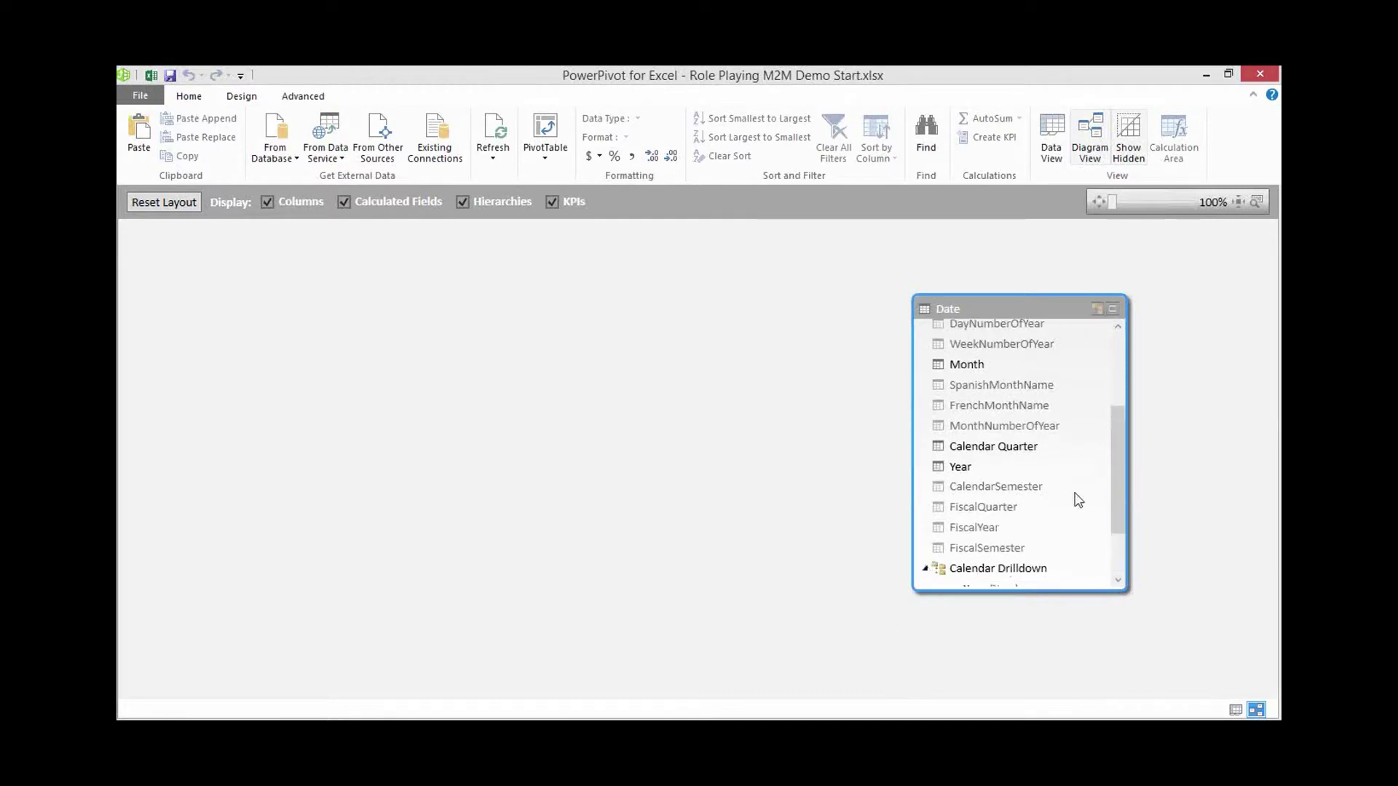
drag(1106, 446, 1112, 516)
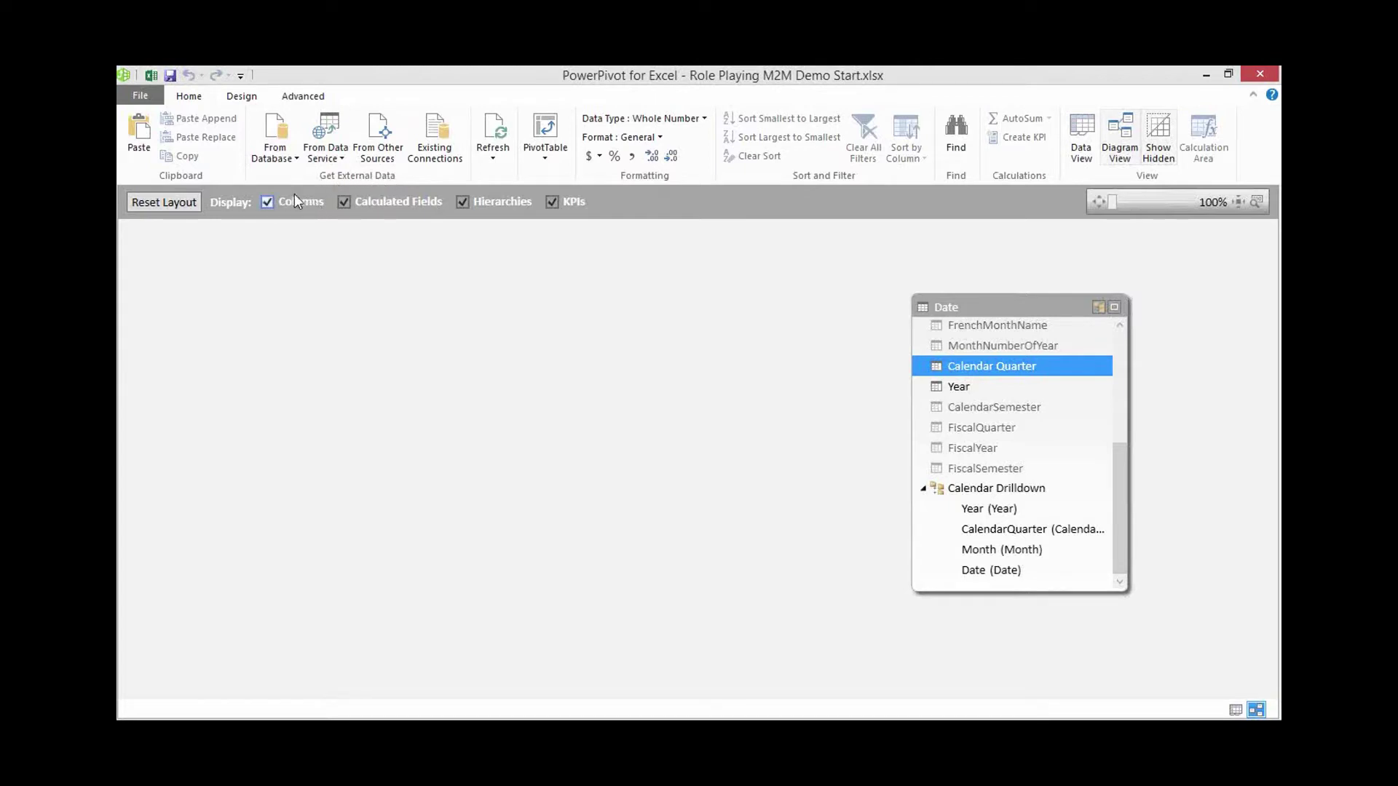
- Start a SQL Server import with server name localhost and database AdventureWorksDW2013
click(281, 161)
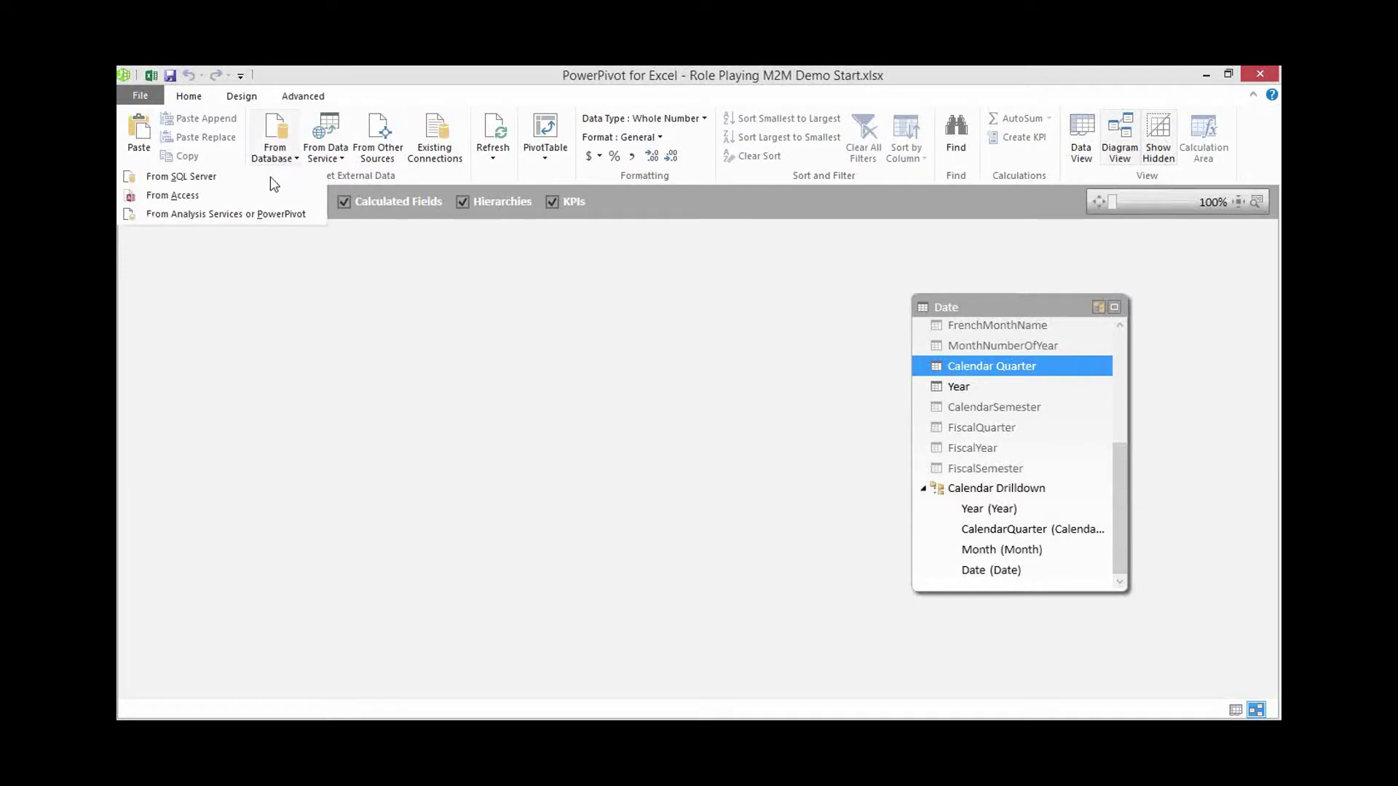
click(270, 187)
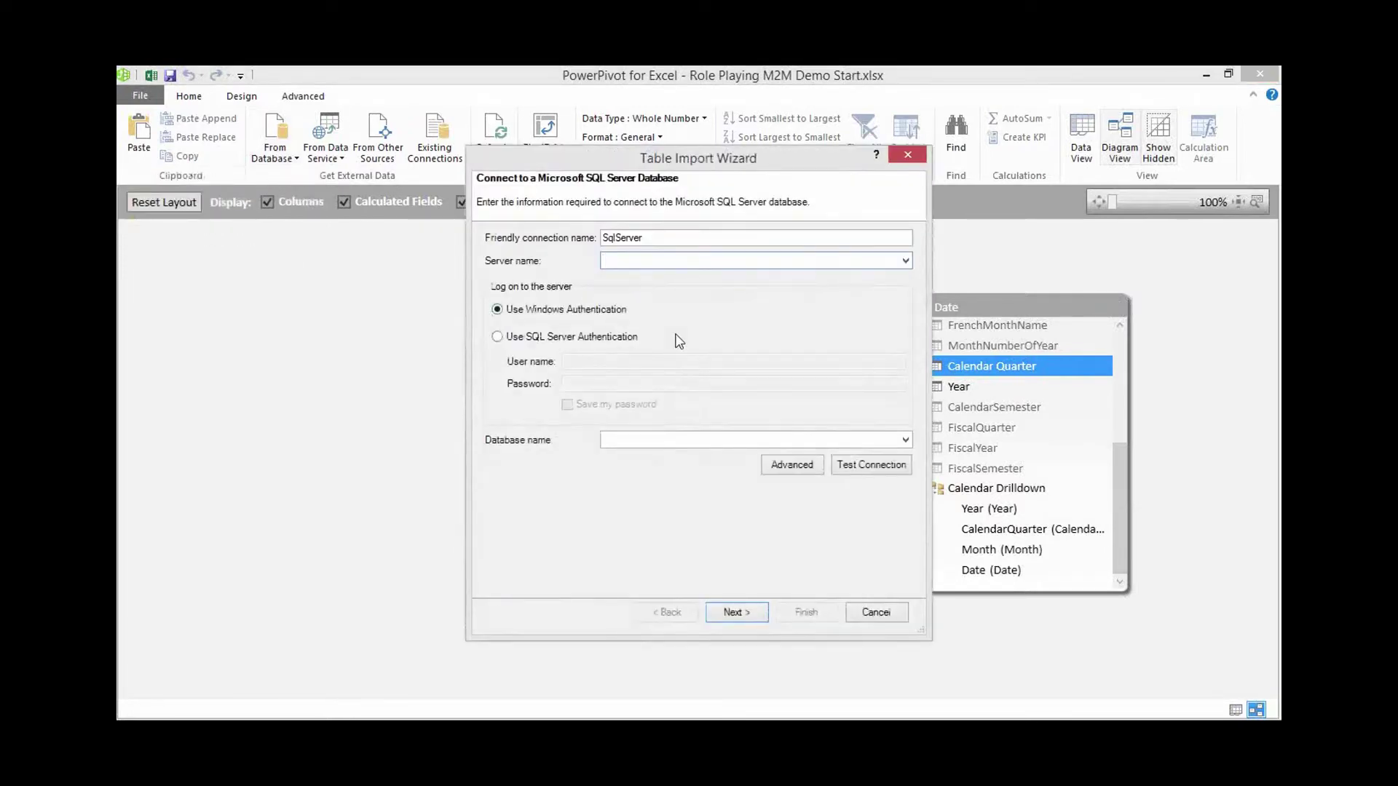
text(localhost)
click(904, 439)
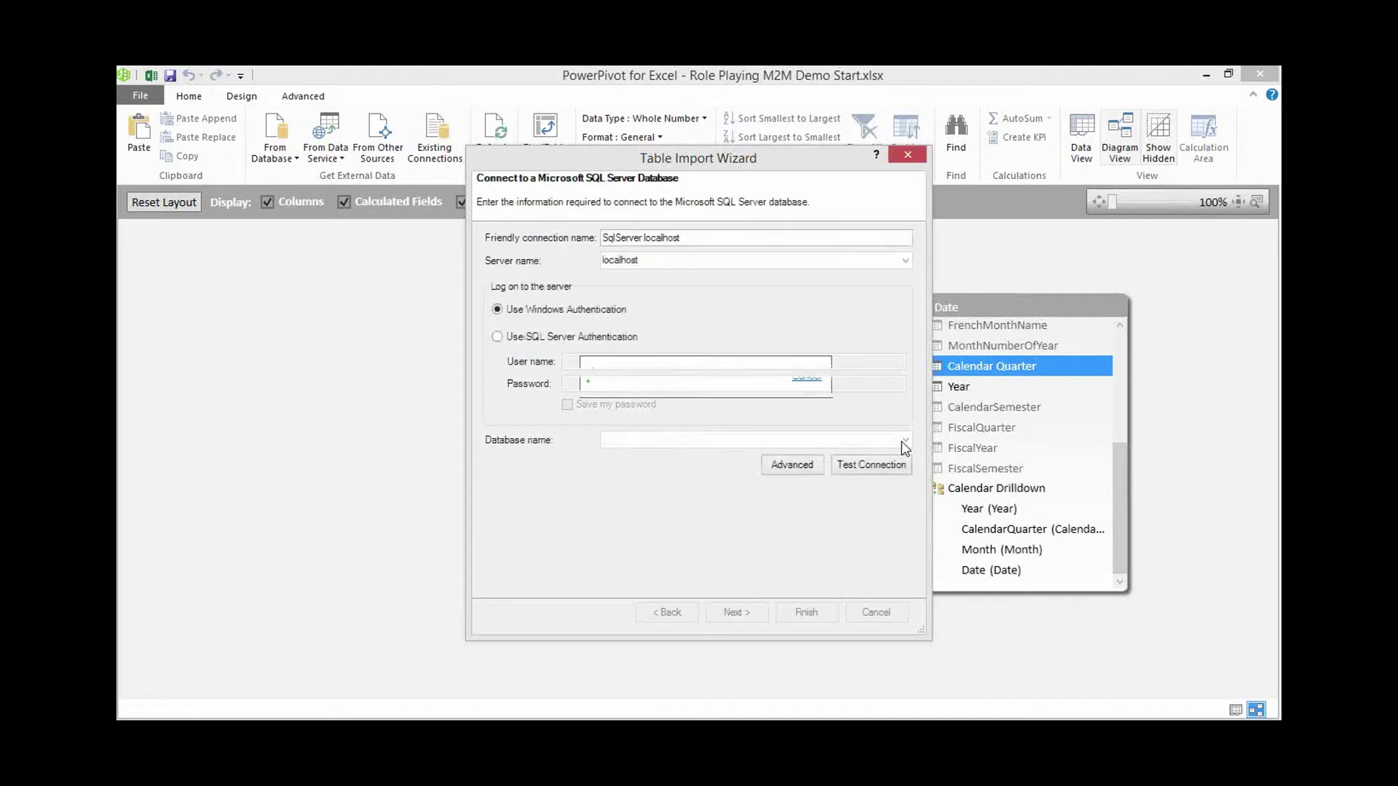
click(876, 395)
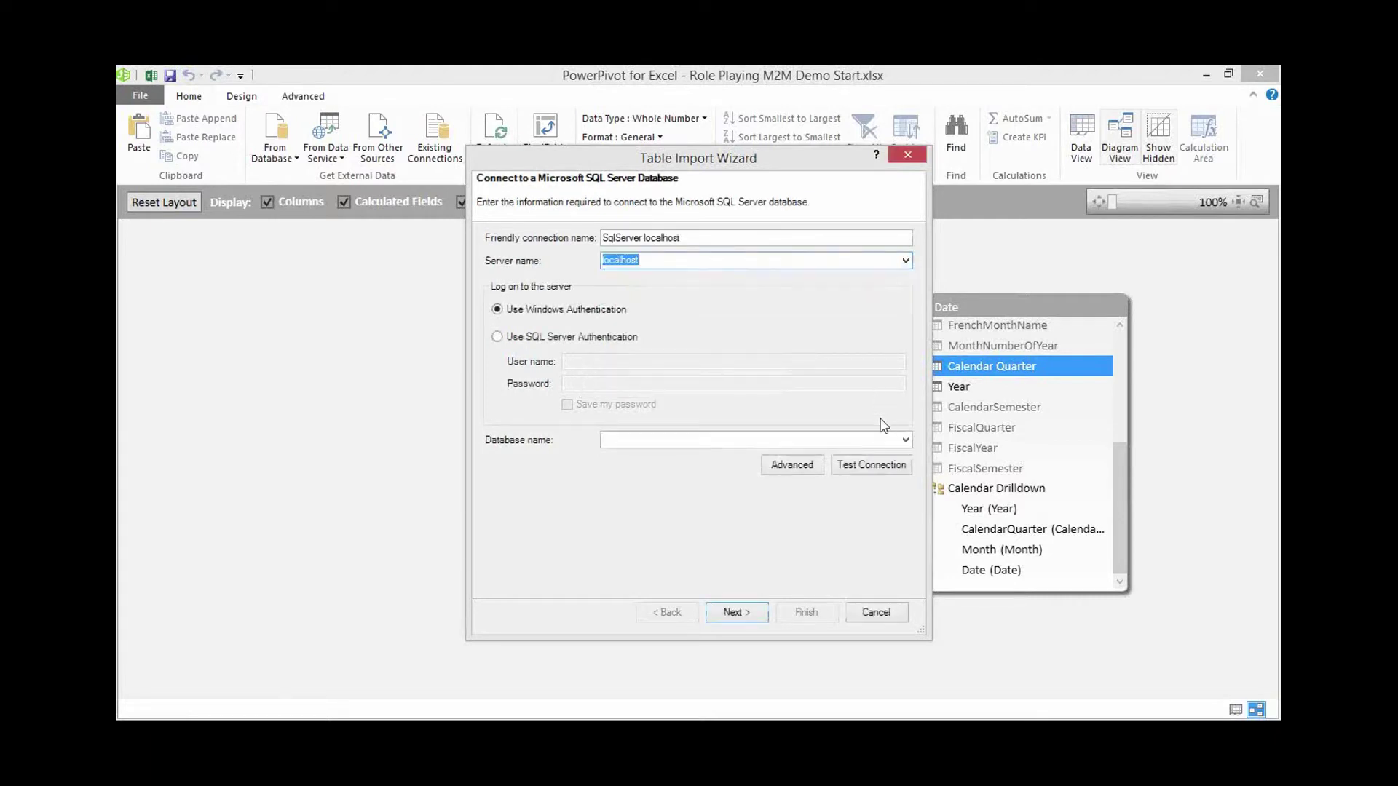
click(905, 440)
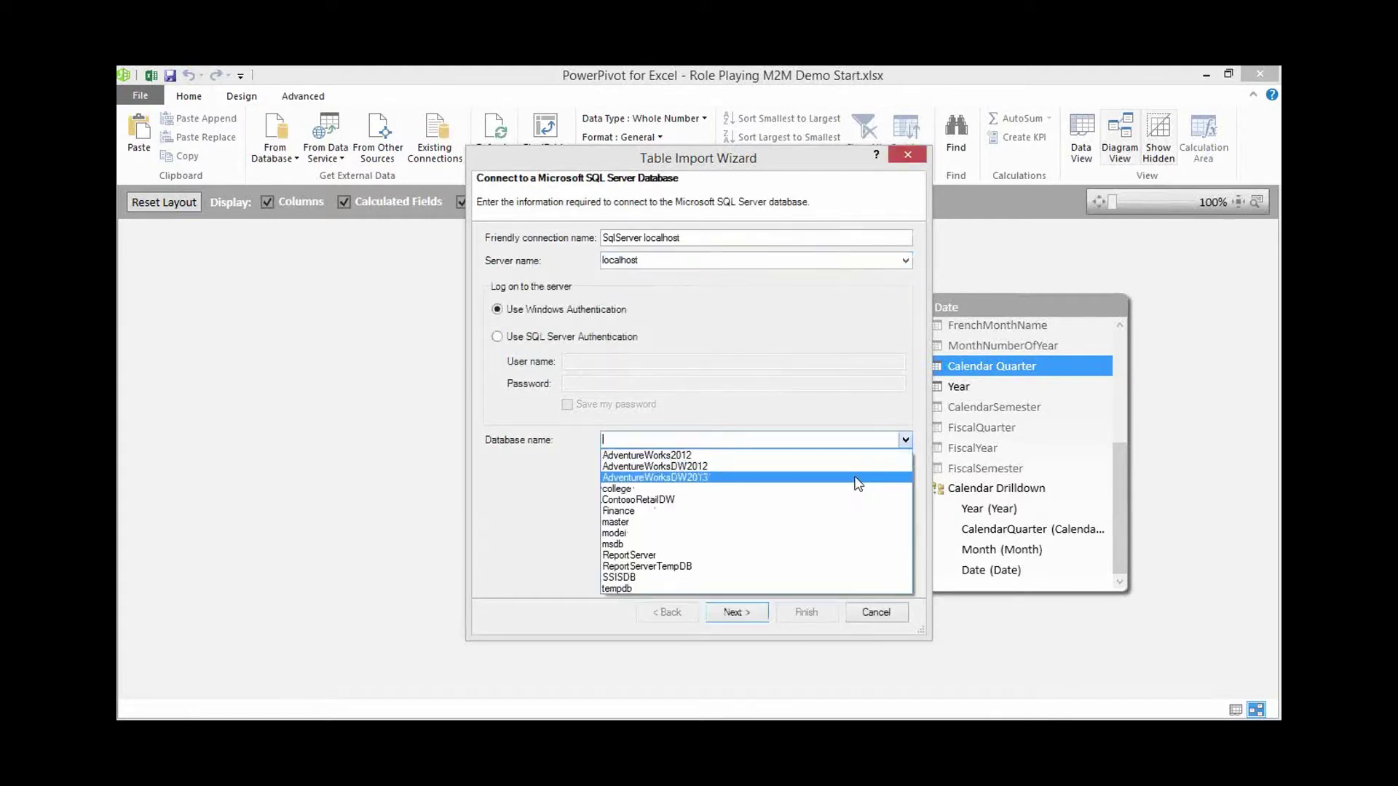
click(862, 468)
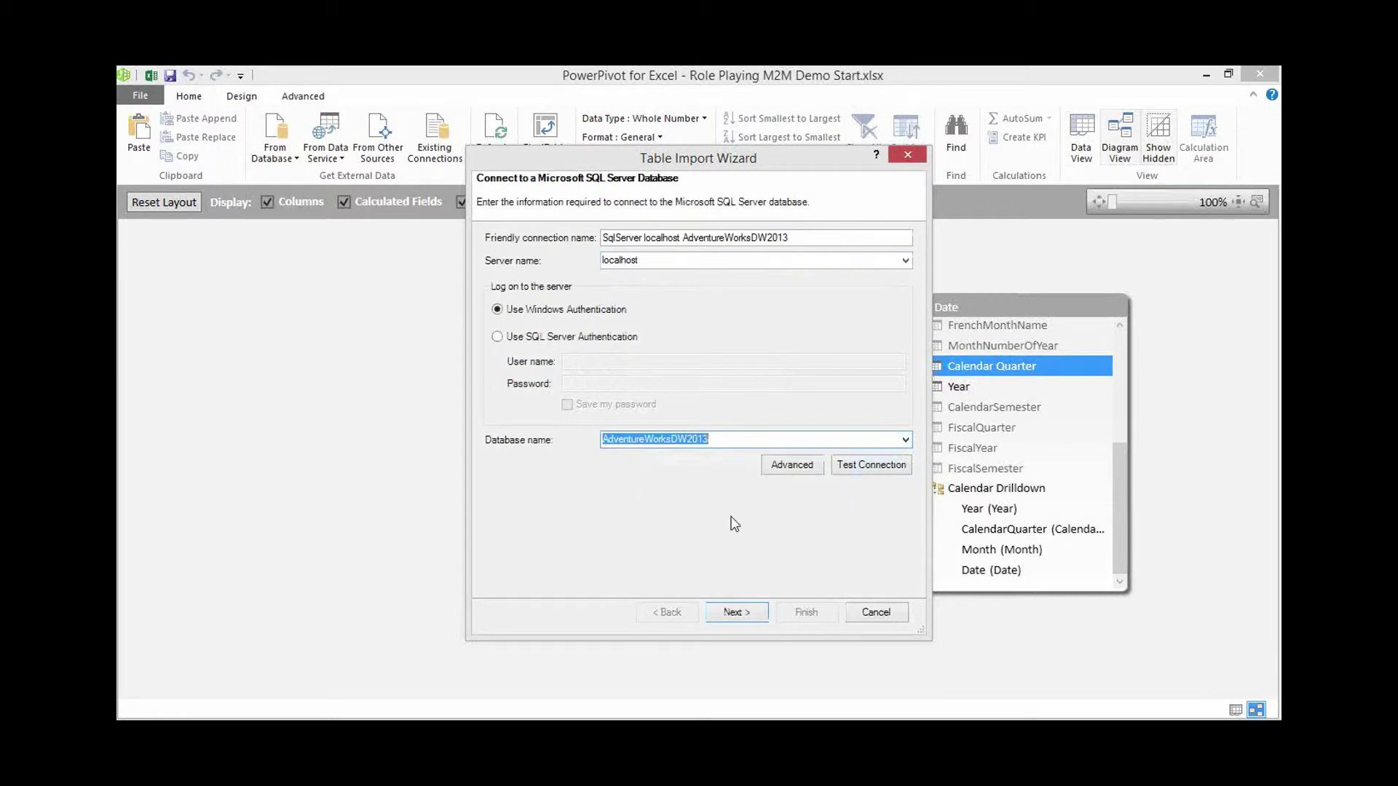
click(707, 439)
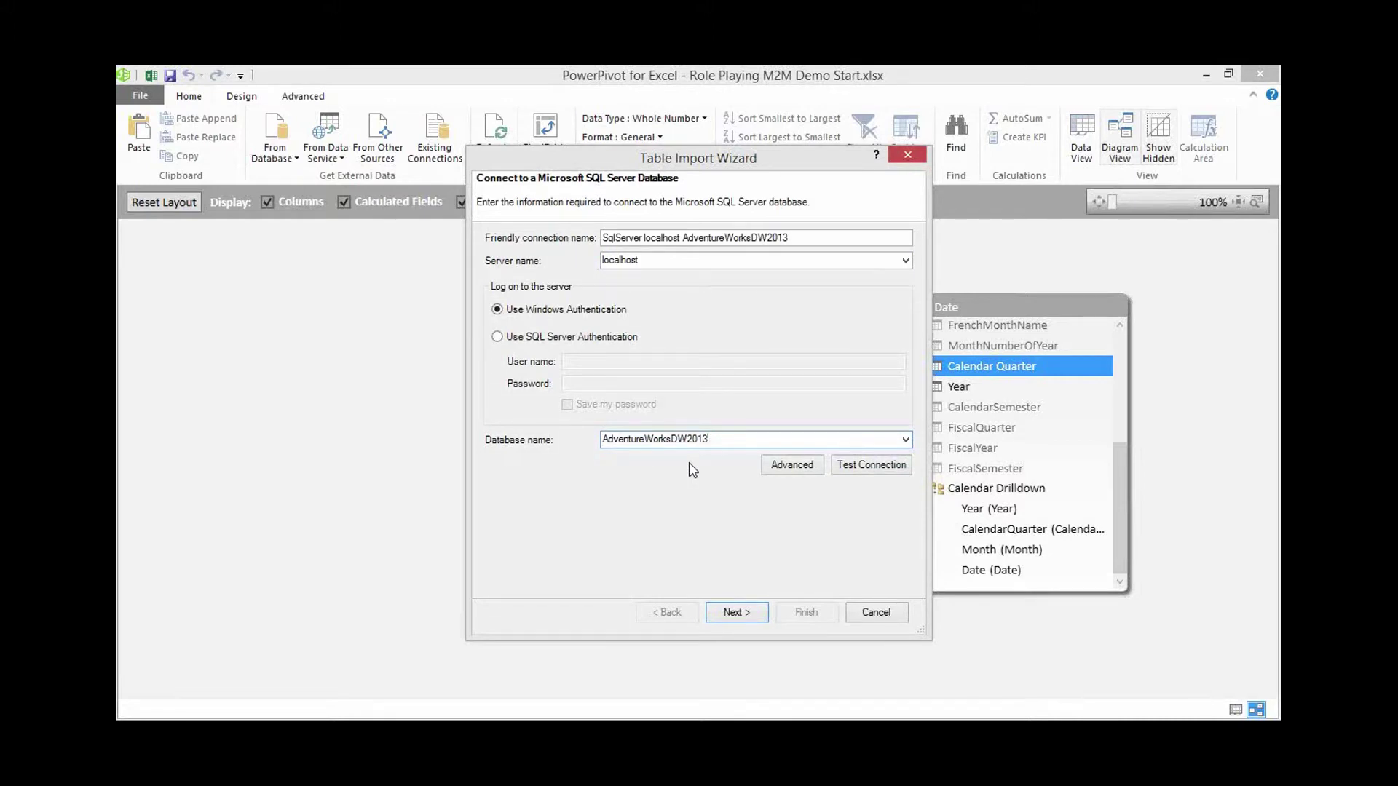
key(Down)
click(732, 612)
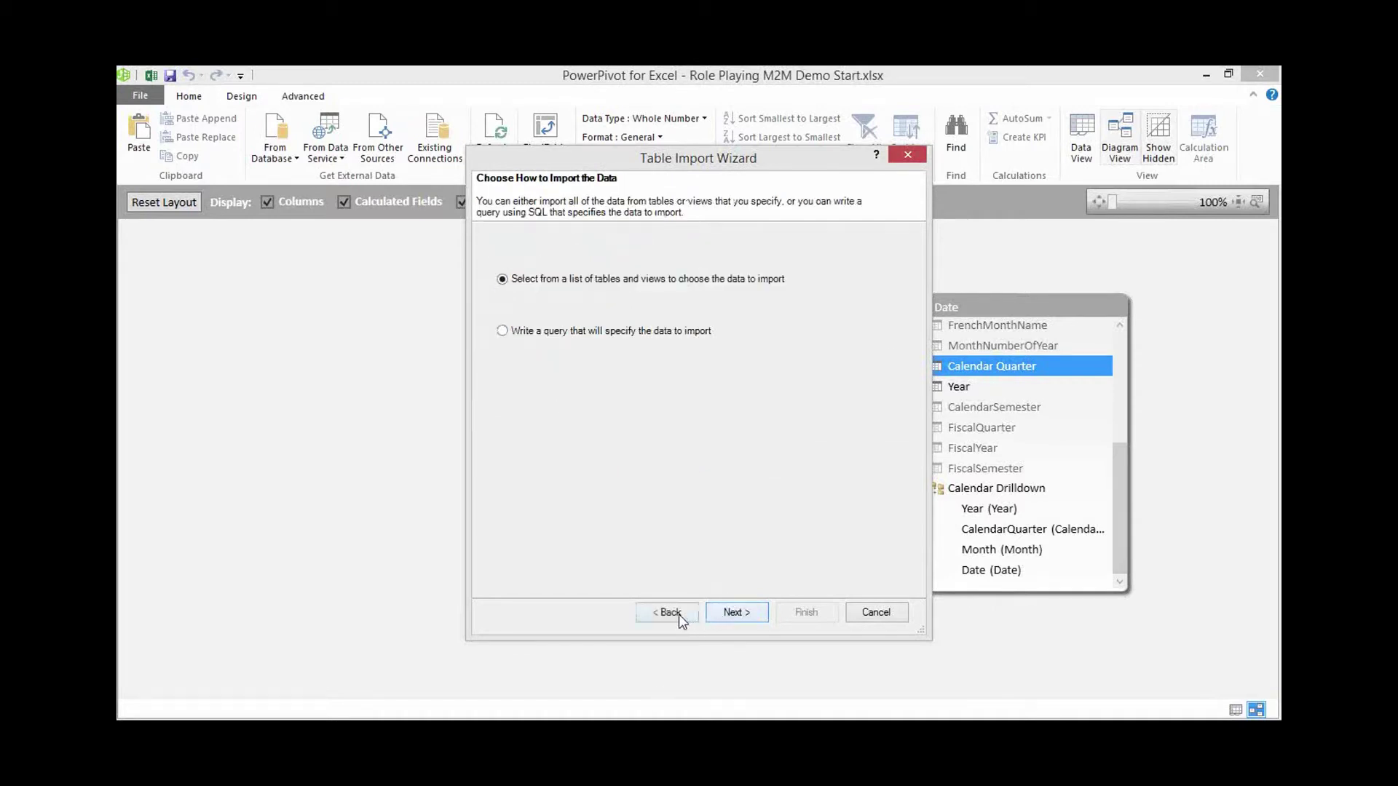
click(678, 615)
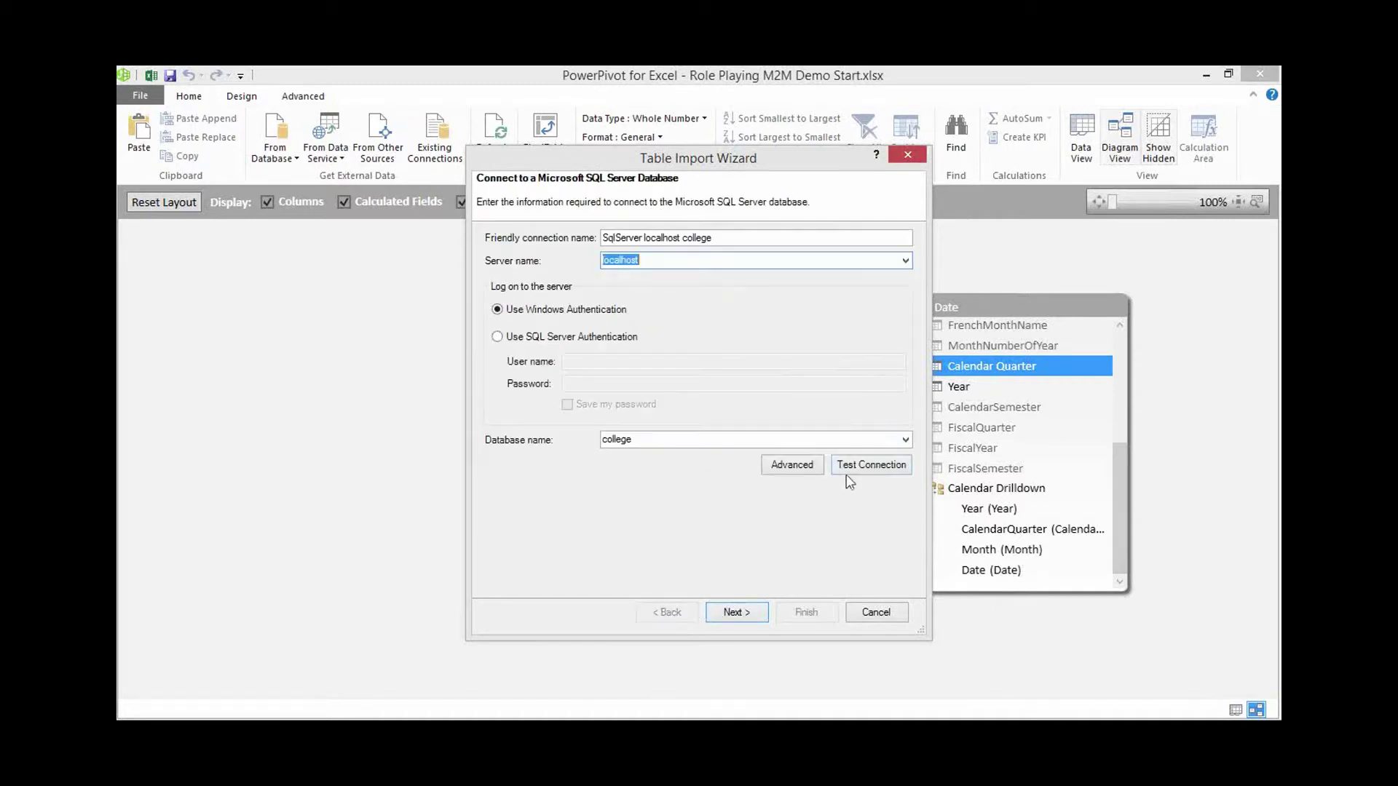
click(667, 439)
key(Down)
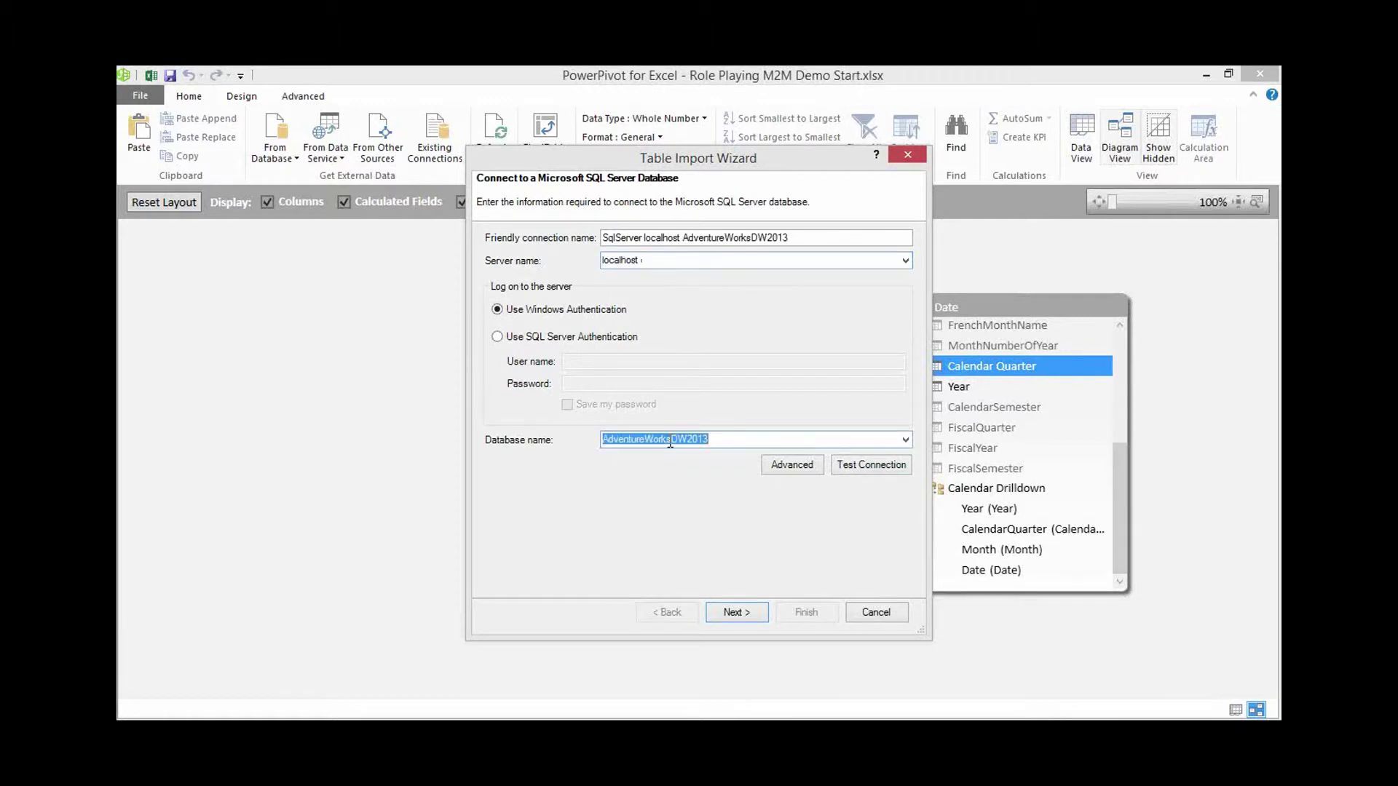
- Choose to import from a list of tables and include FactFinance with the friendly name Finance
click(735, 610)
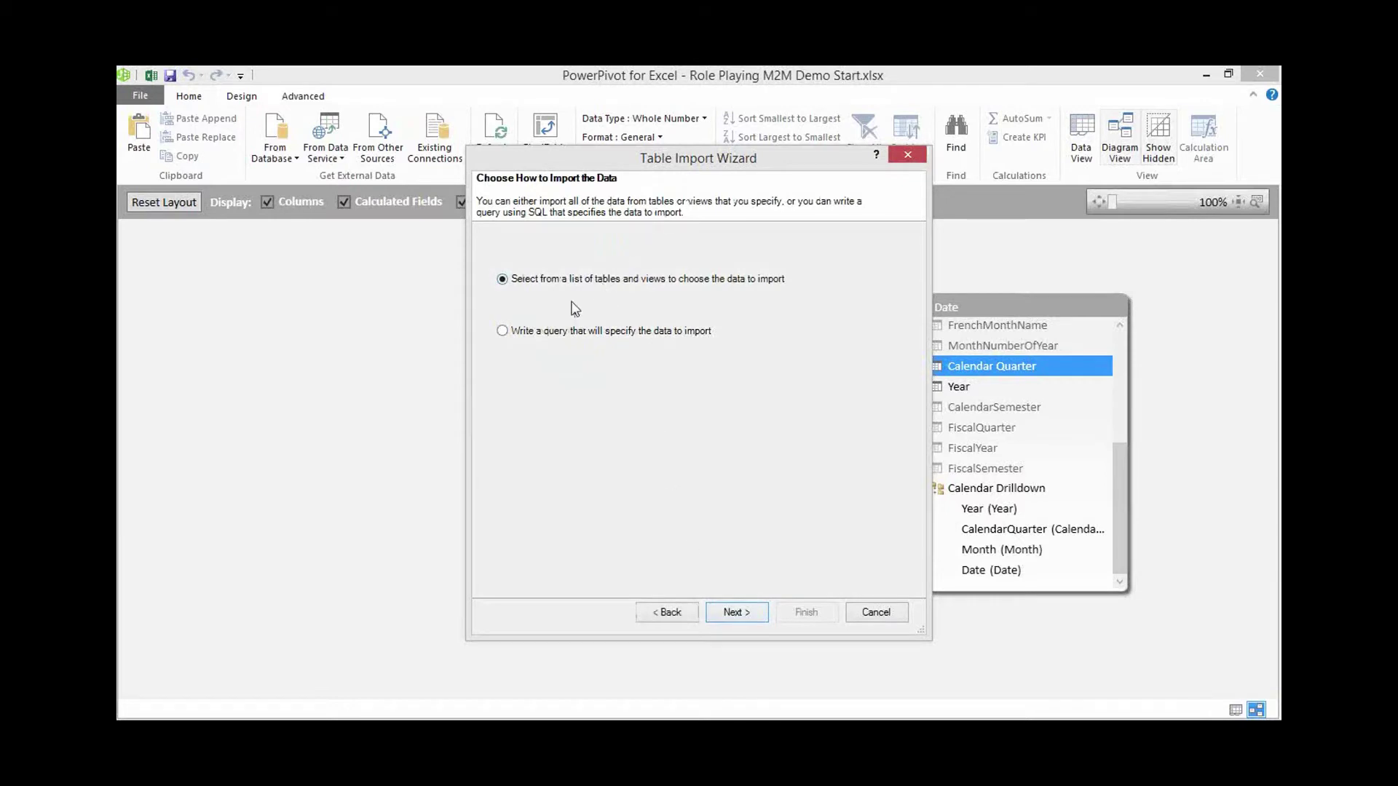
click(738, 613)
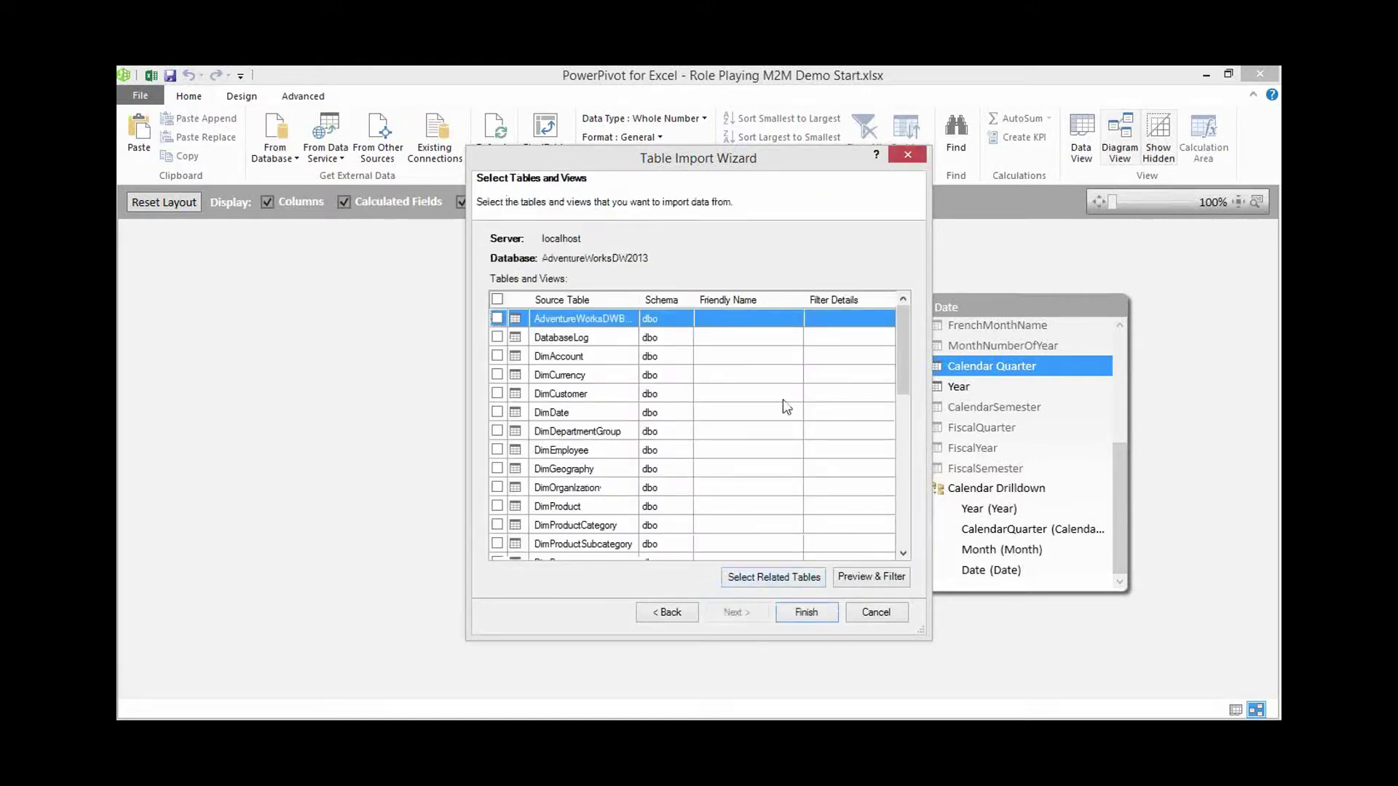
drag(901, 359, 873, 474)
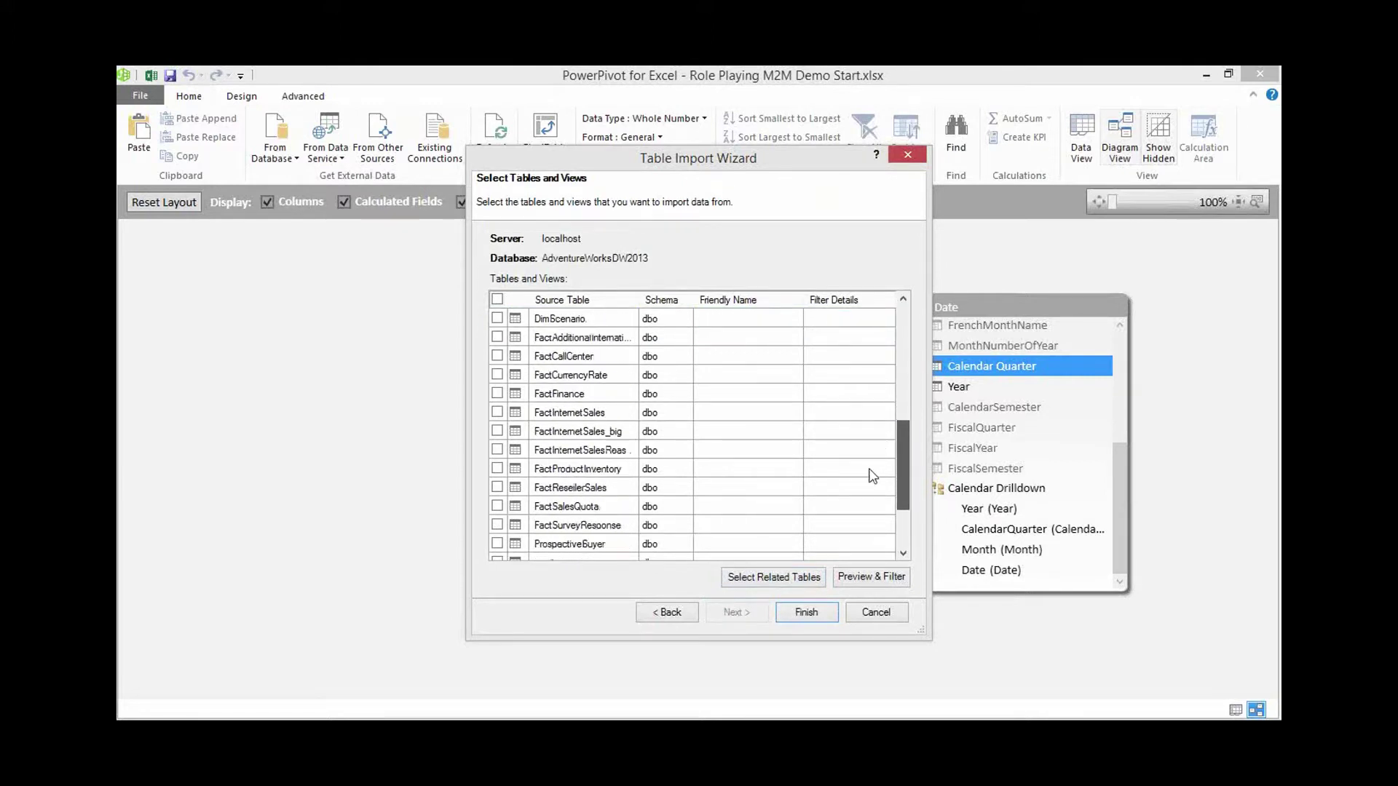
click(498, 394)
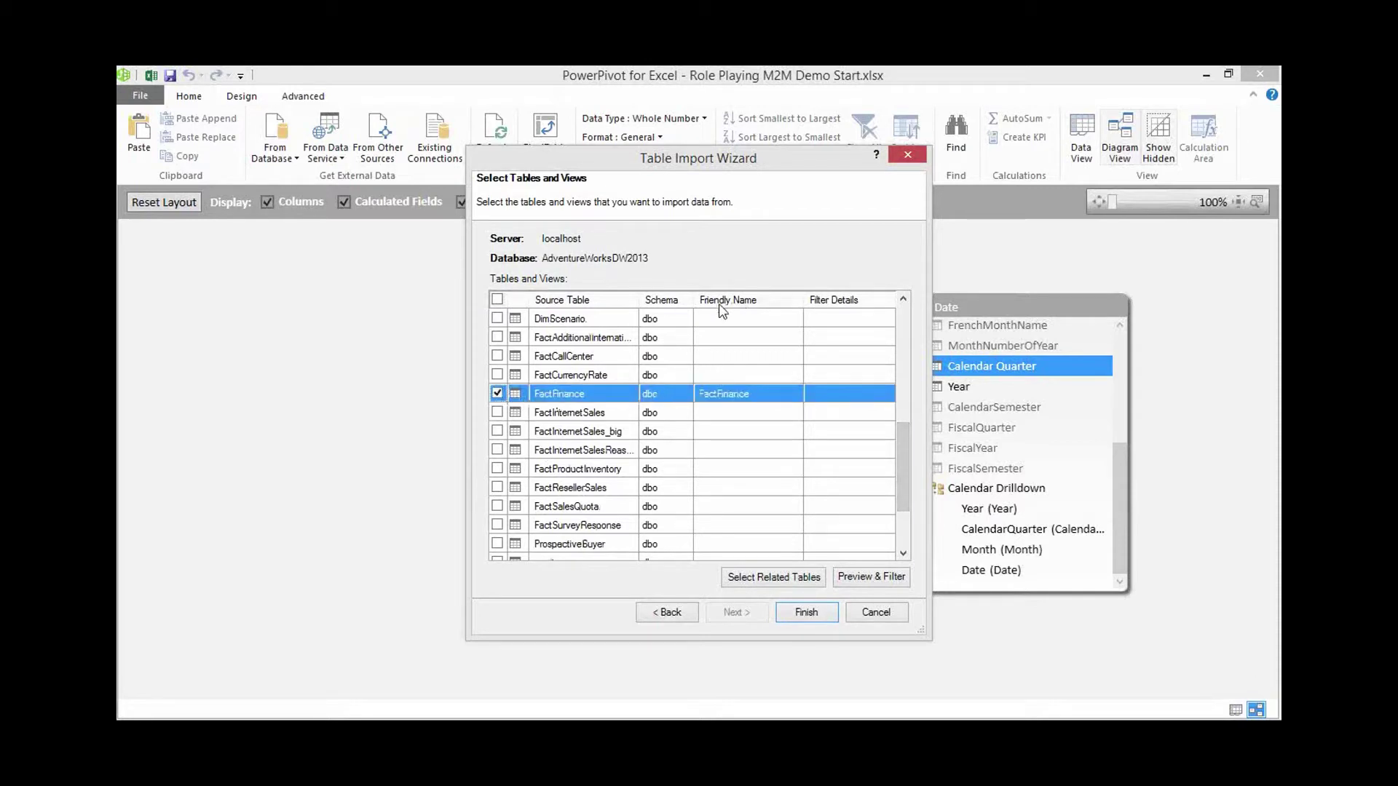
click(719, 396)
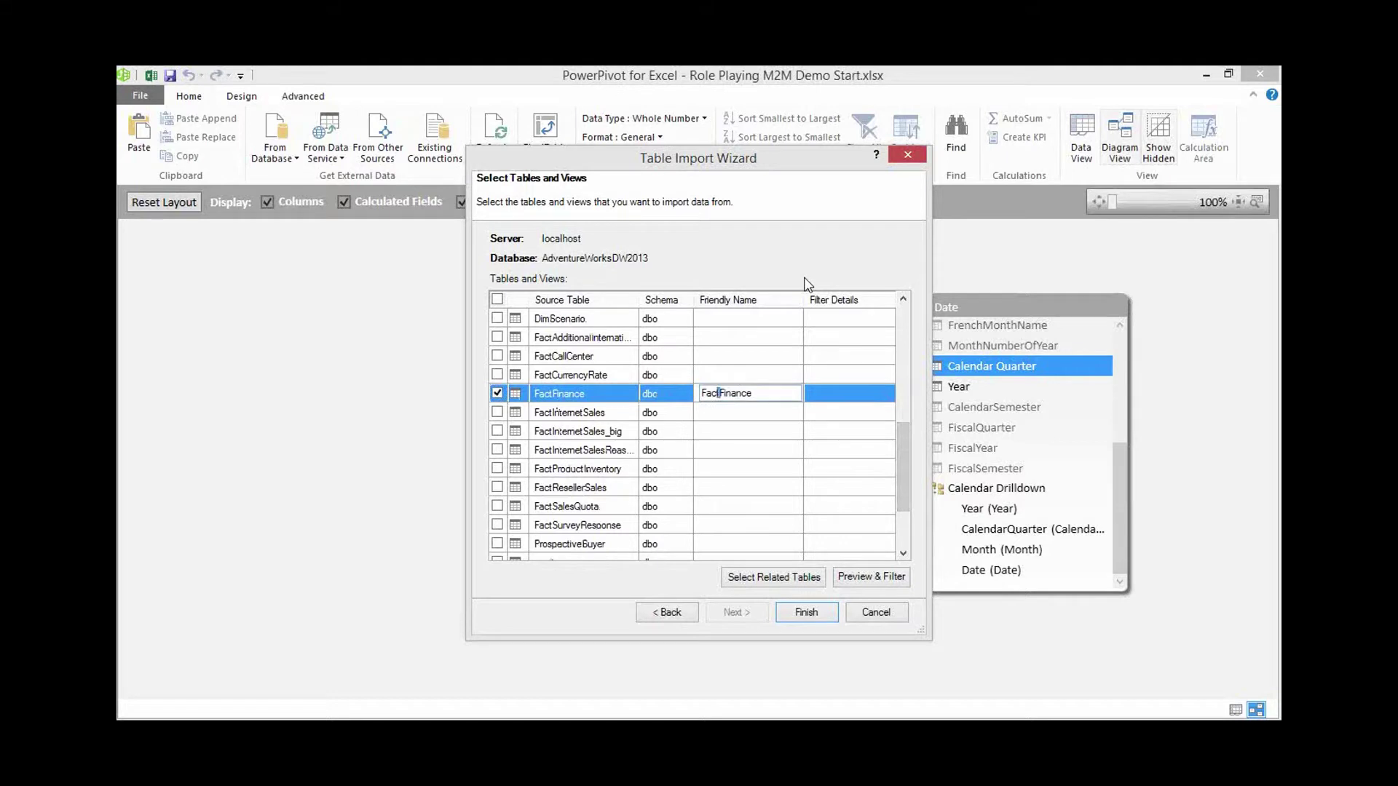
key(shift+Left)
key(shift+Left)
key(shift+Left)
key(shift+Left)
key(Delete)
key(Return)
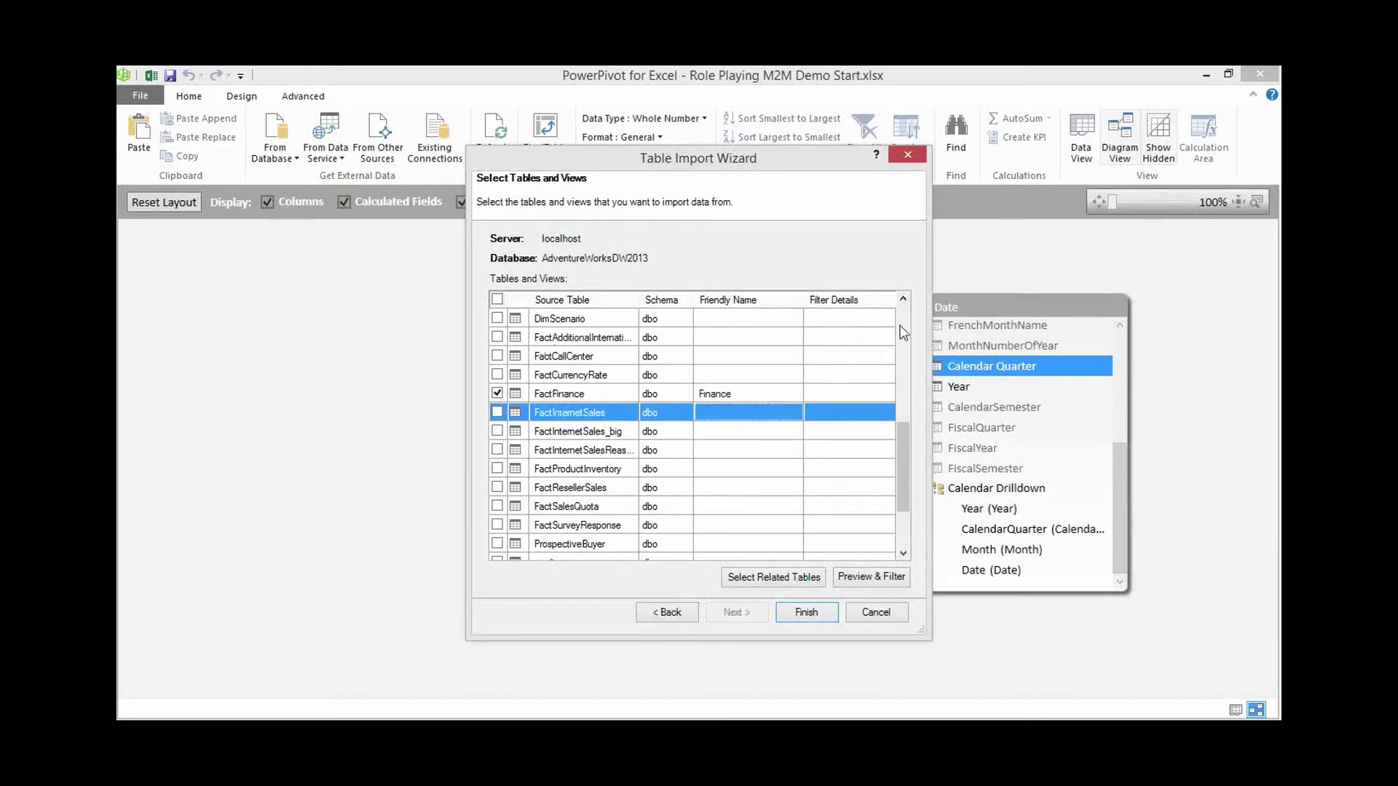
- Include DimOrganization with the friendly name Organization, and import the selected tables
drag(901, 431, 903, 369)
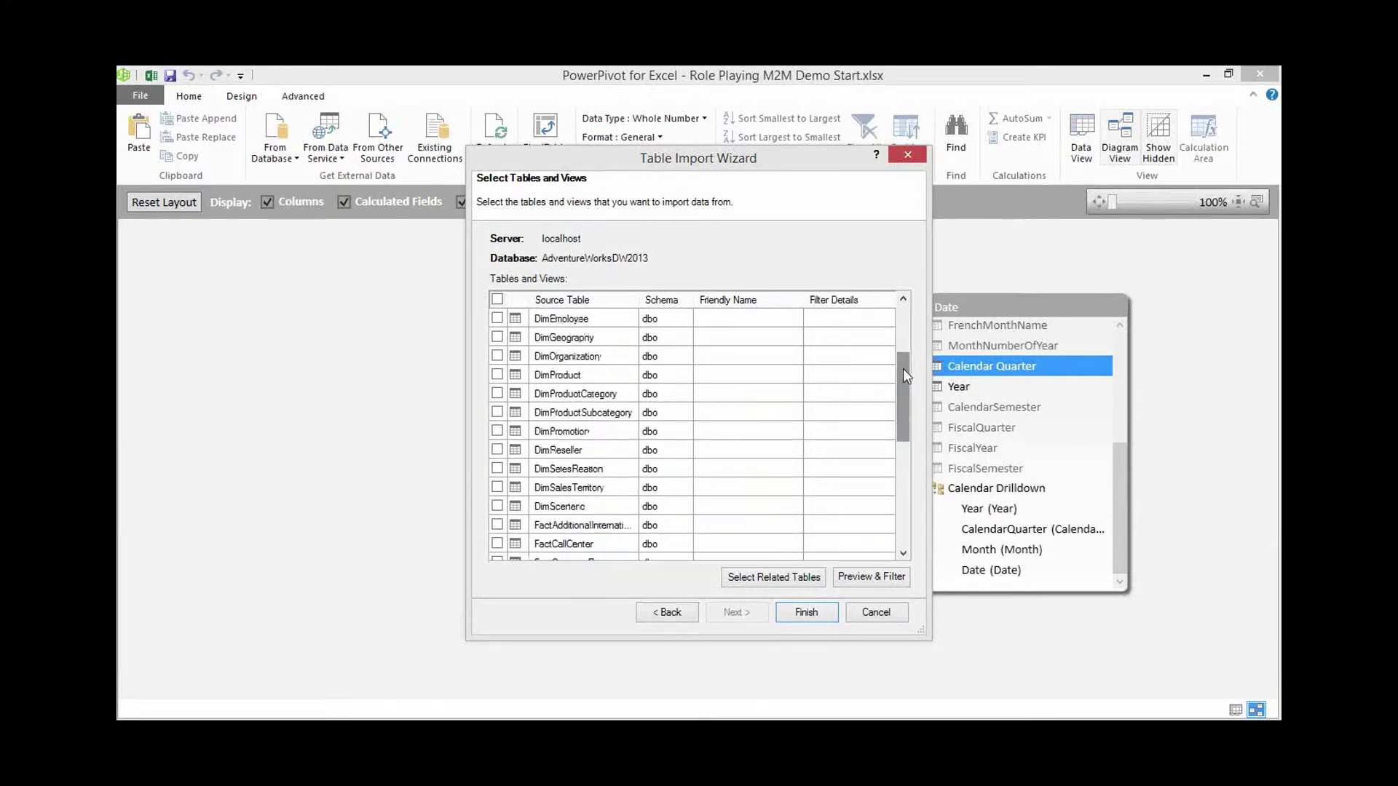
click(507, 357)
click(706, 355)
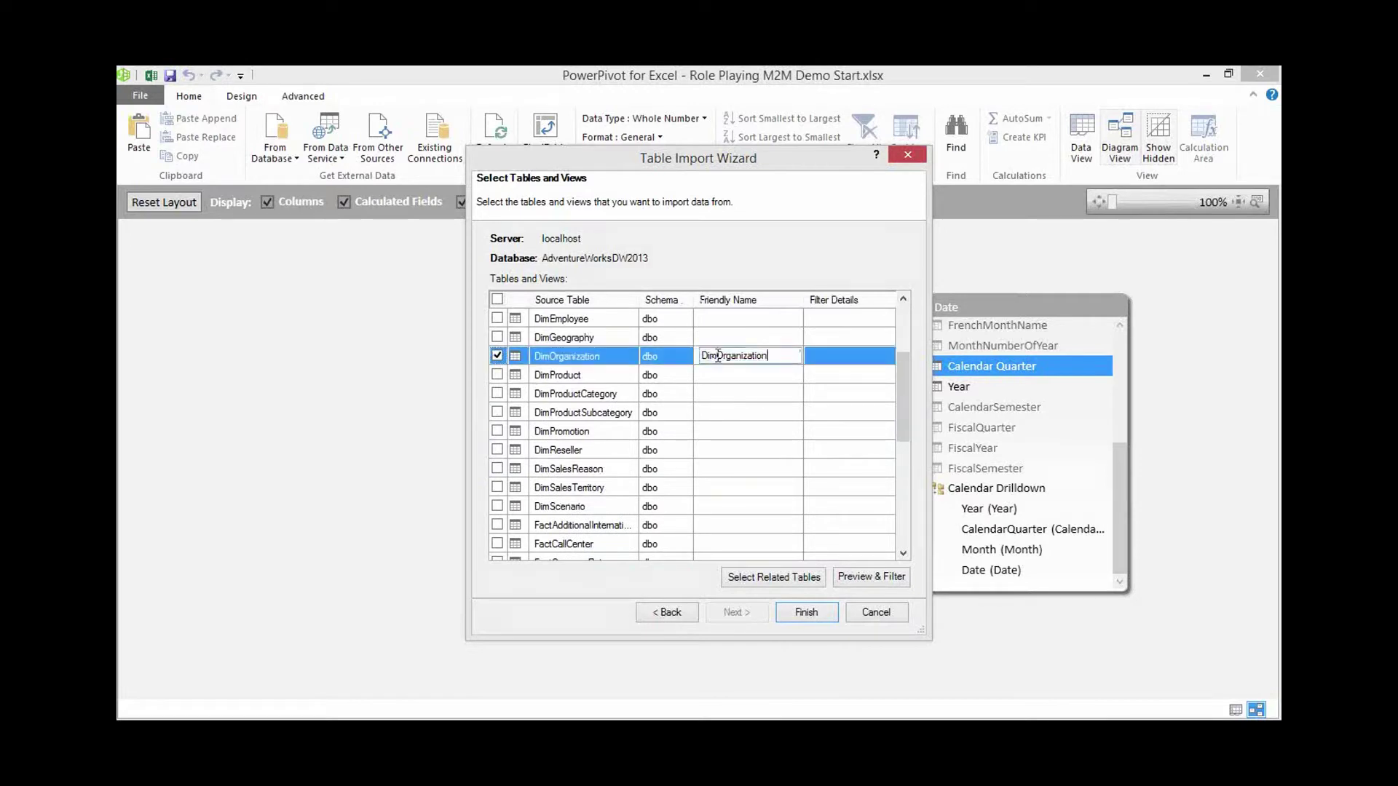
click(717, 355)
key(BackSpace)
key(BackSpace)
key(BackSpace)
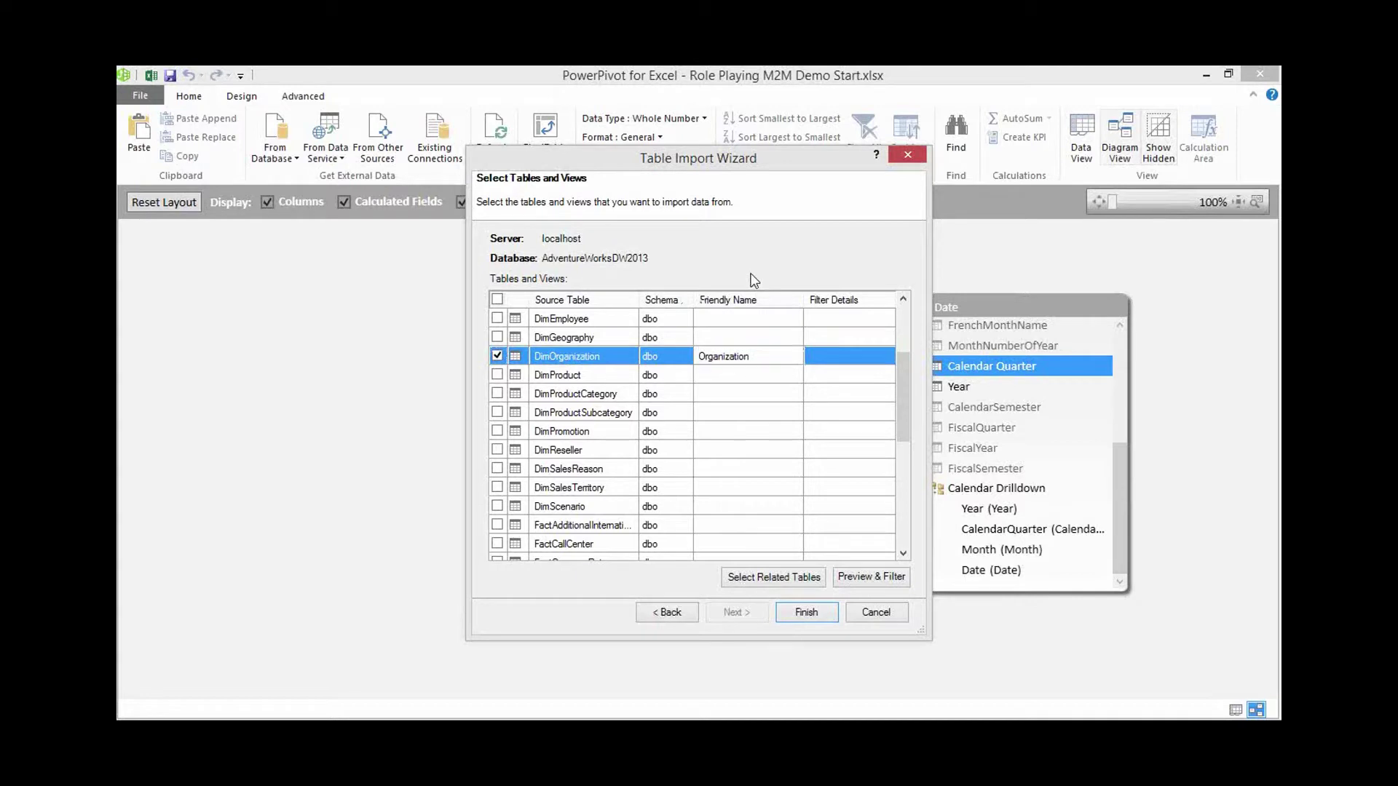
key(Return)
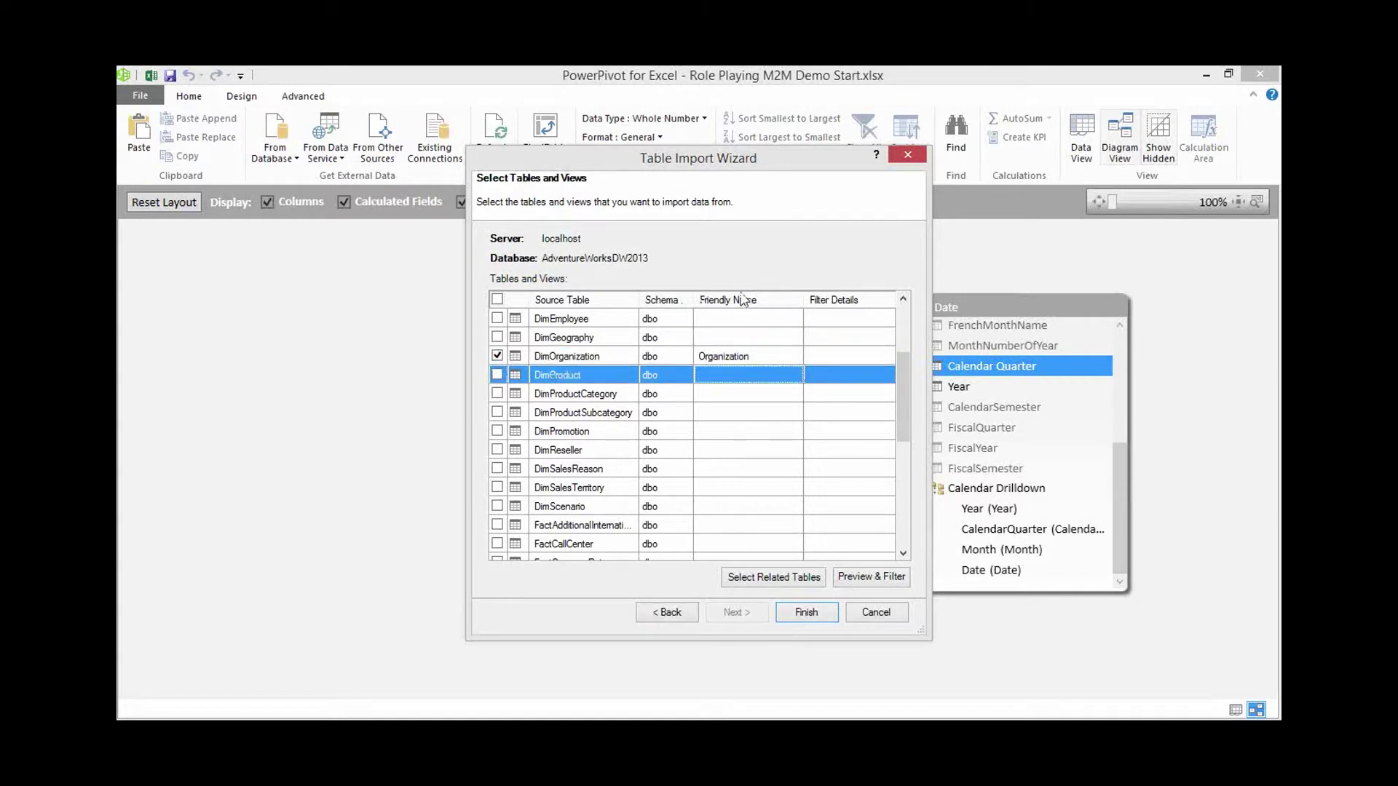
click(807, 613)
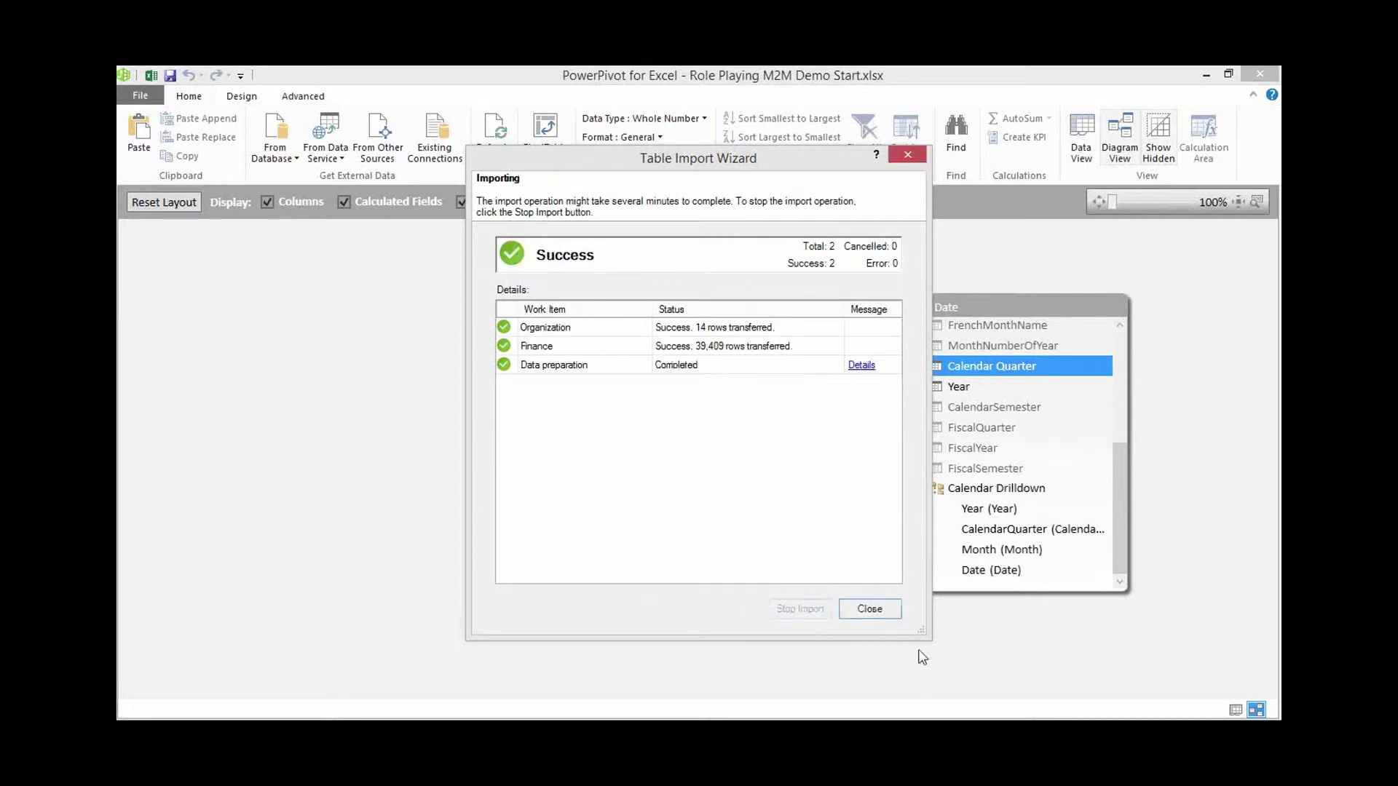
click(876, 621)
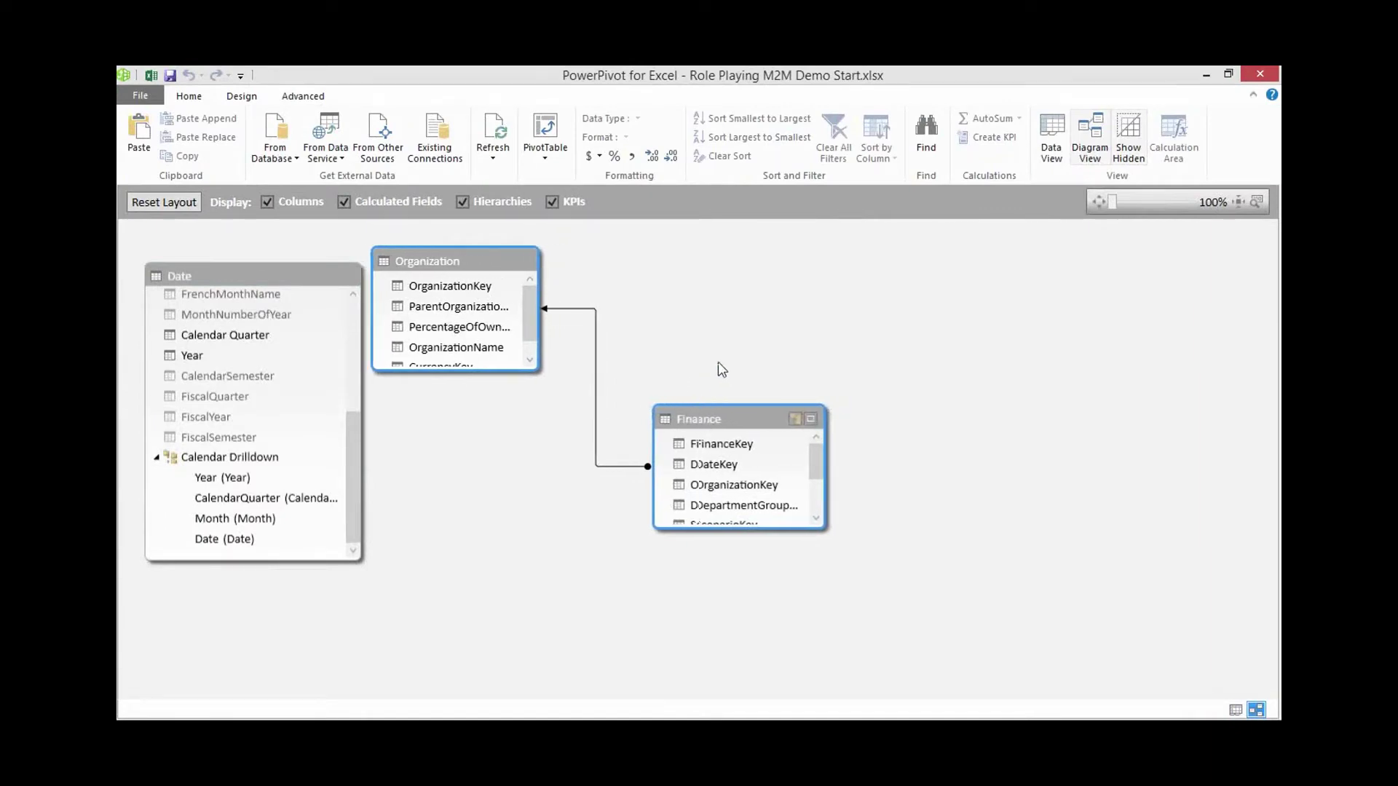
- Move the Finance table up in the diagram and enlarge it to fit all its columns
drag(753, 416, 743, 355)
drag(750, 469, 760, 562)
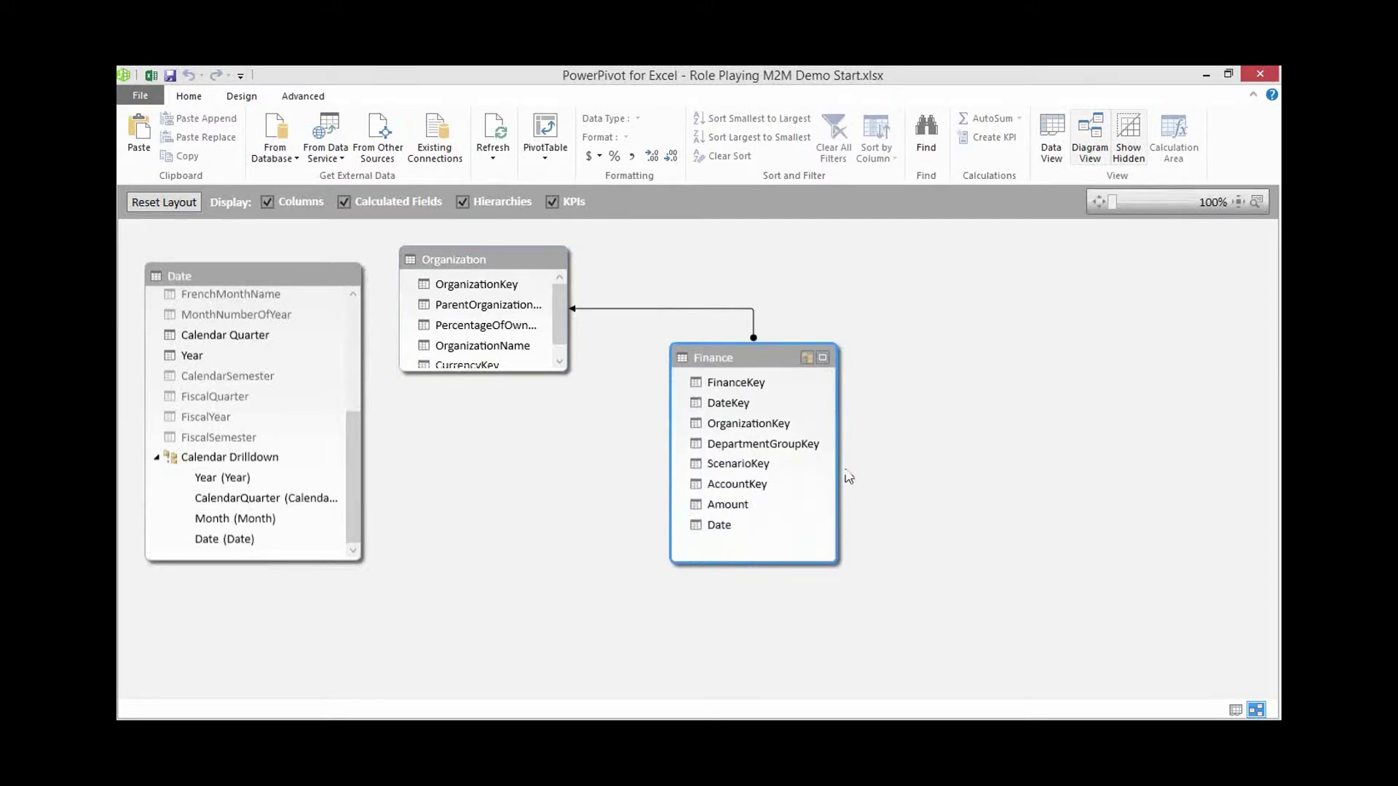
drag(838, 457, 906, 459)
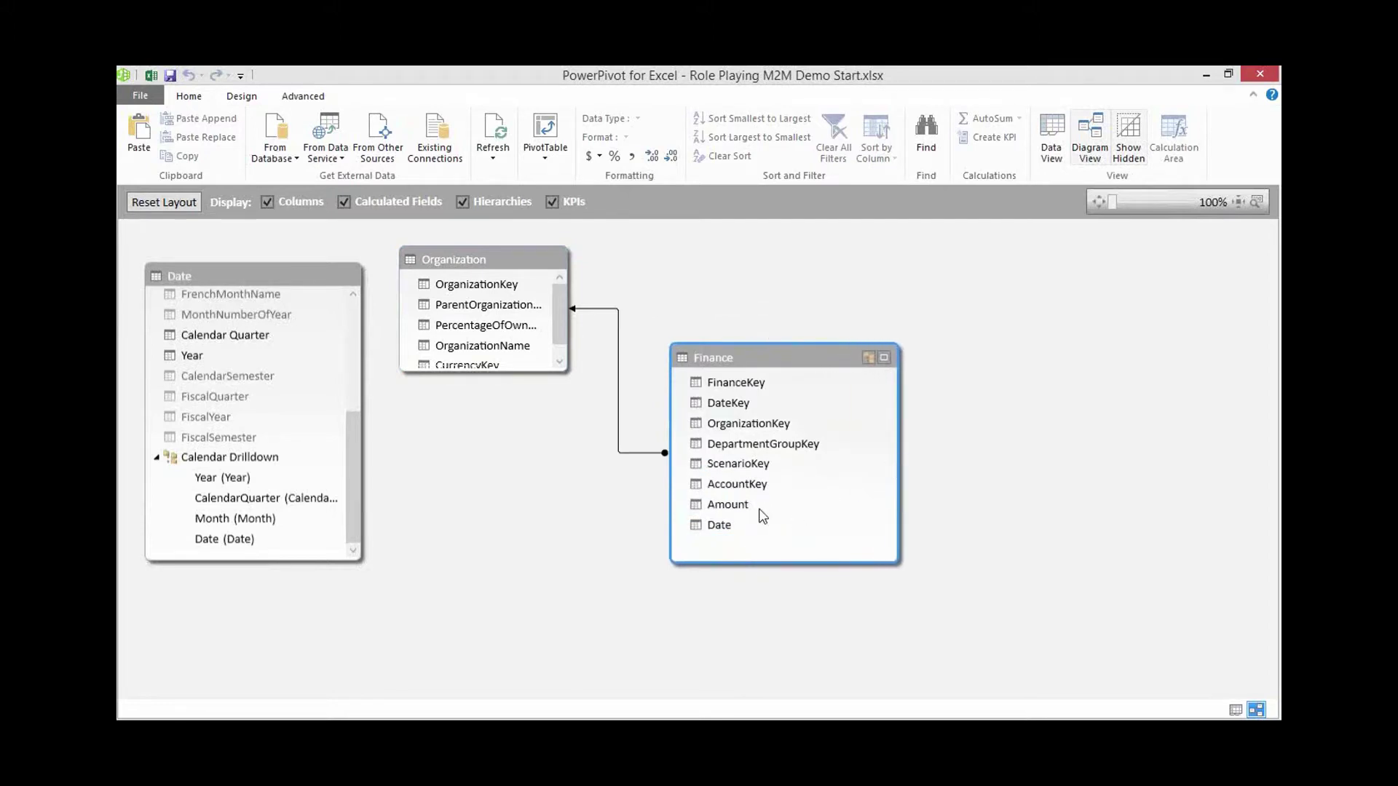
- Hide the Finance table's columns from FinanceKey through AccountKey from client tools
click(764, 486)
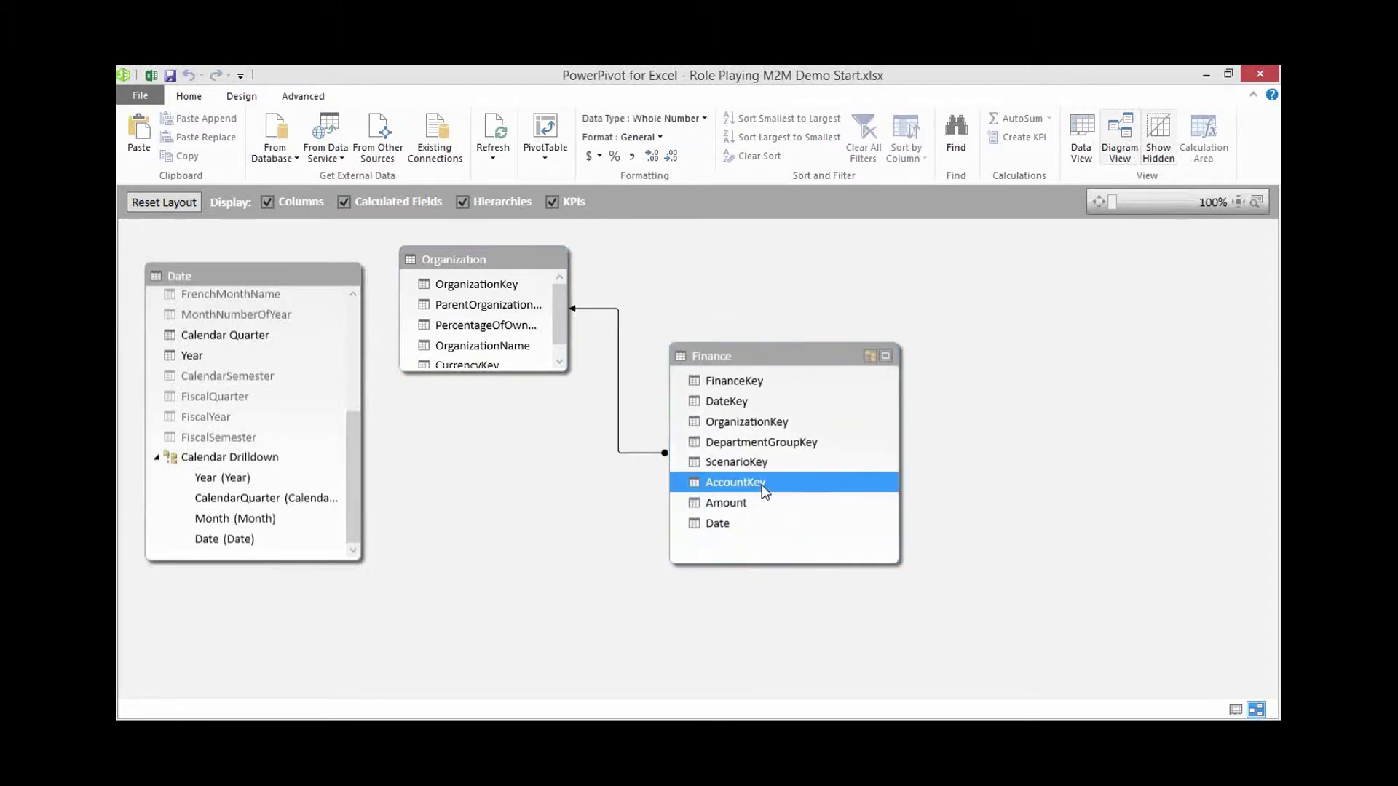
shift+click(760, 386)
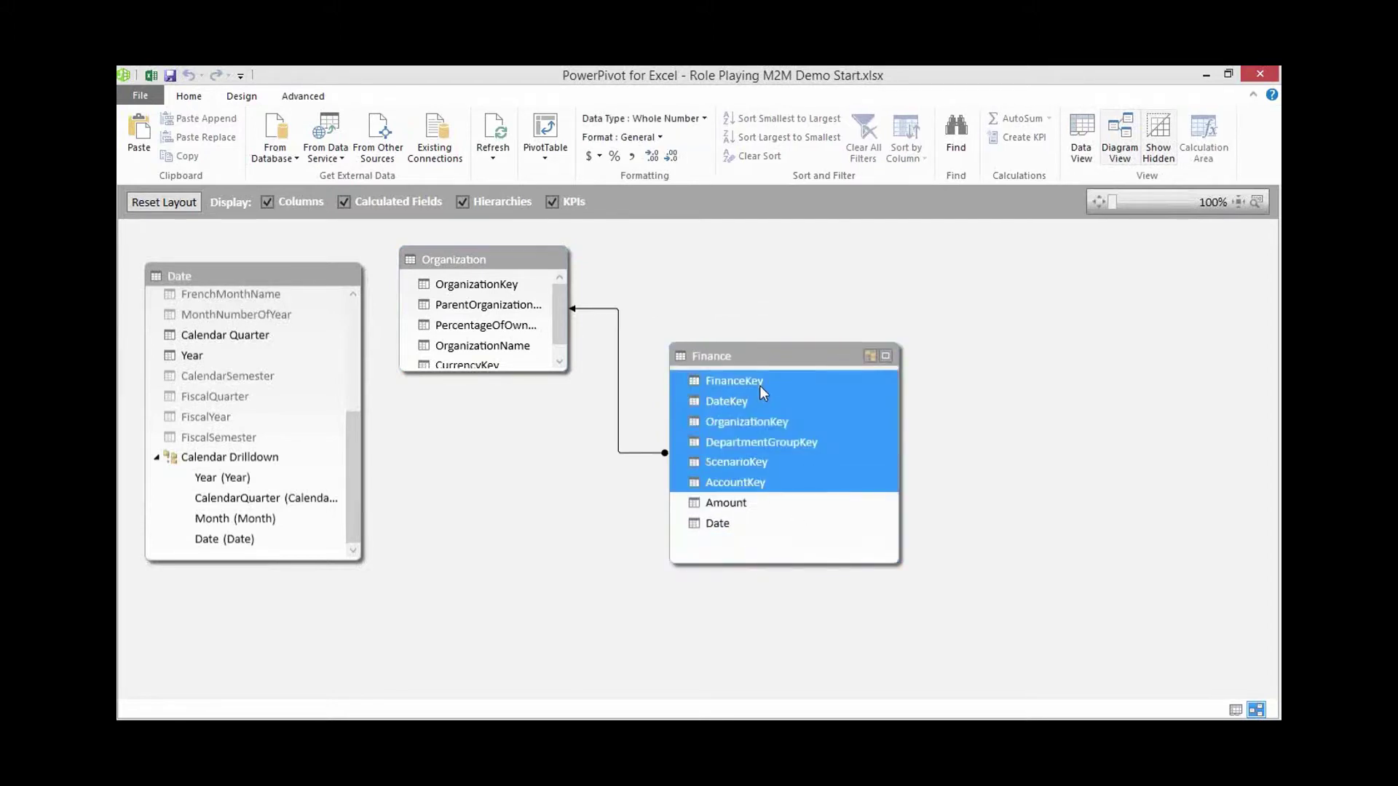
click(755, 483)
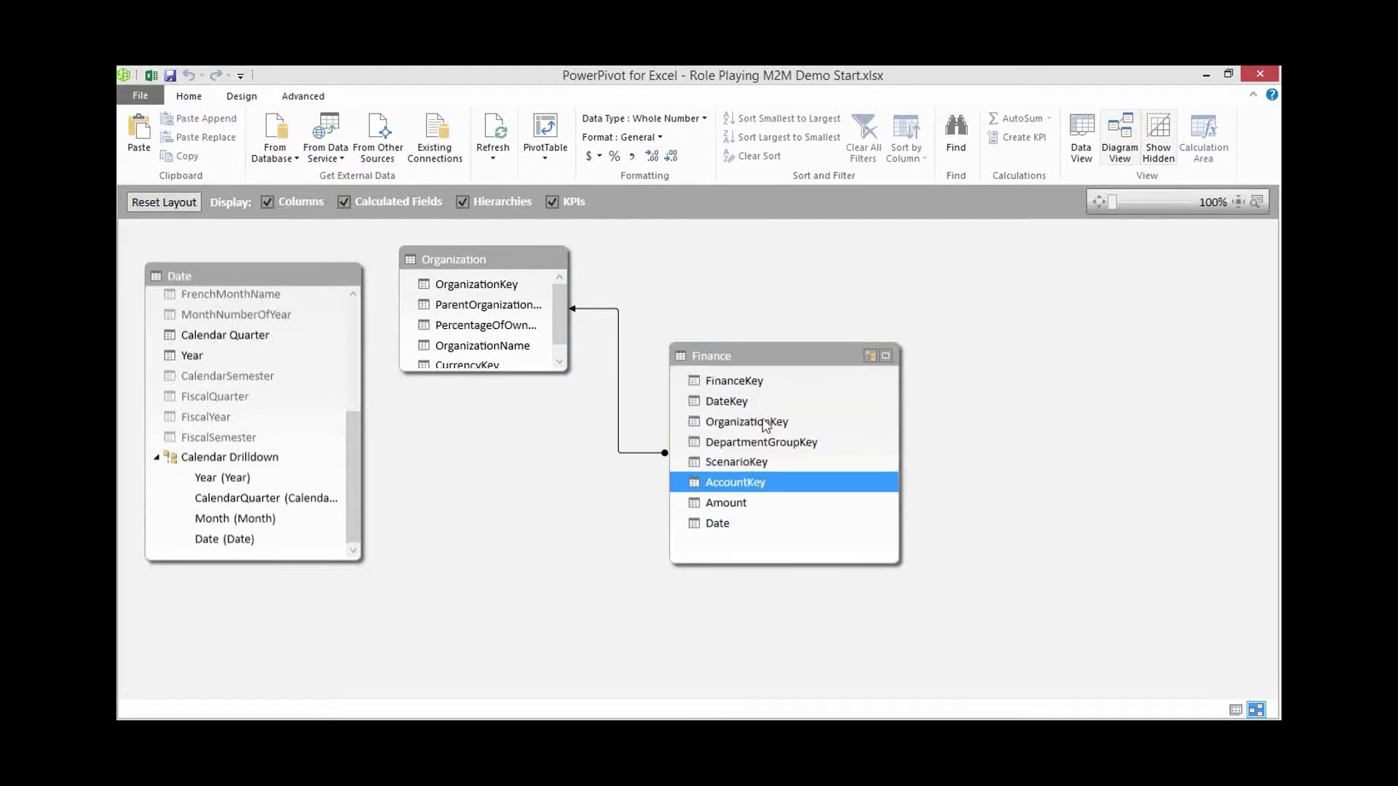
shift+click(757, 386)
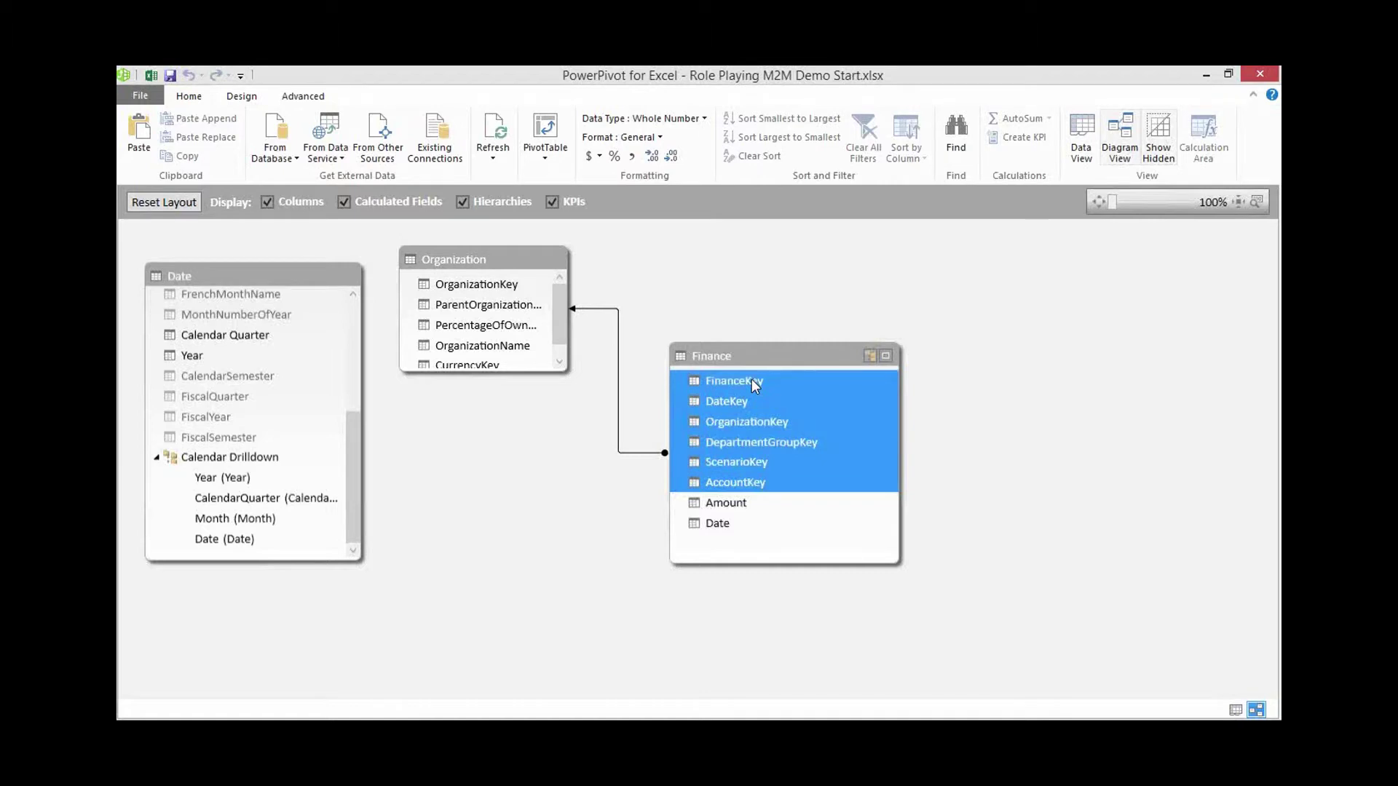
right_click(736, 397)
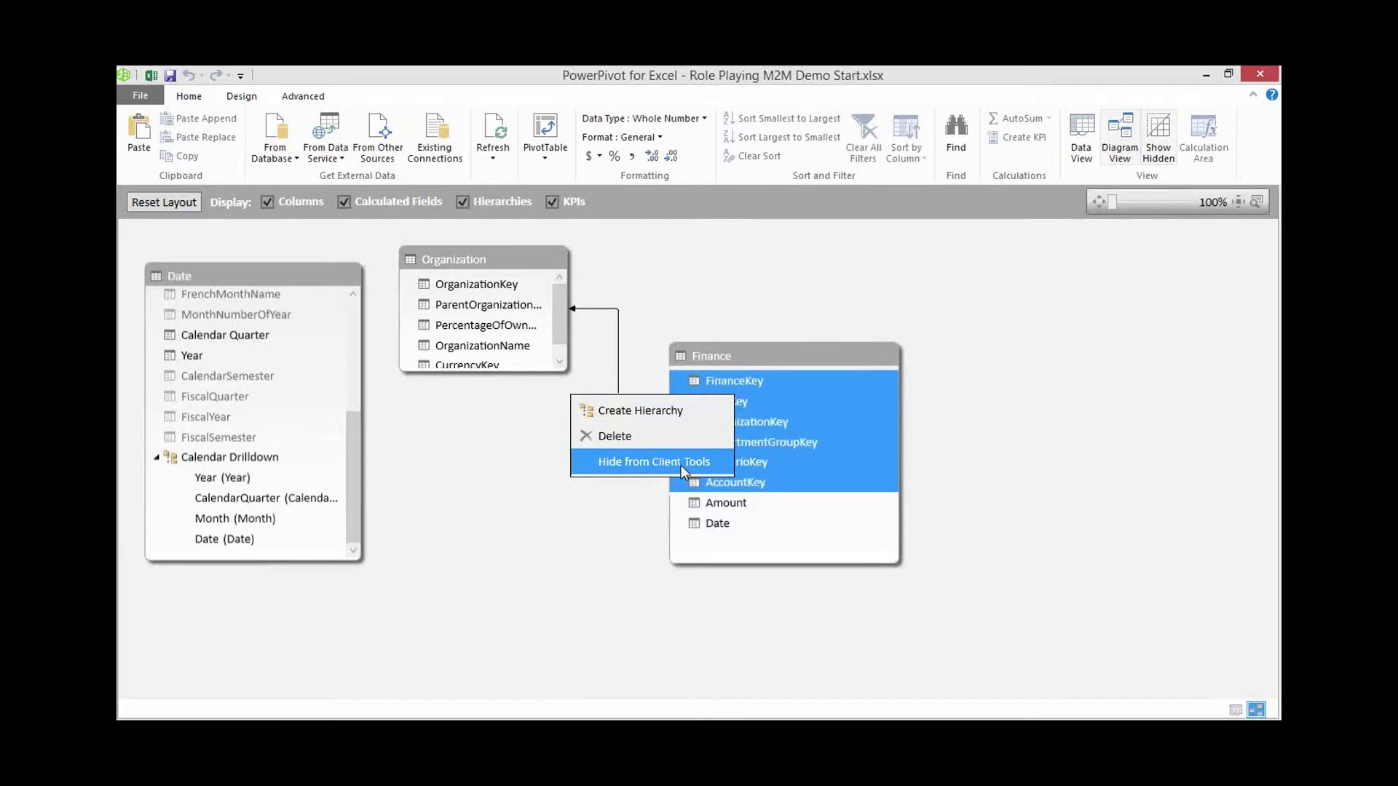
click(680, 465)
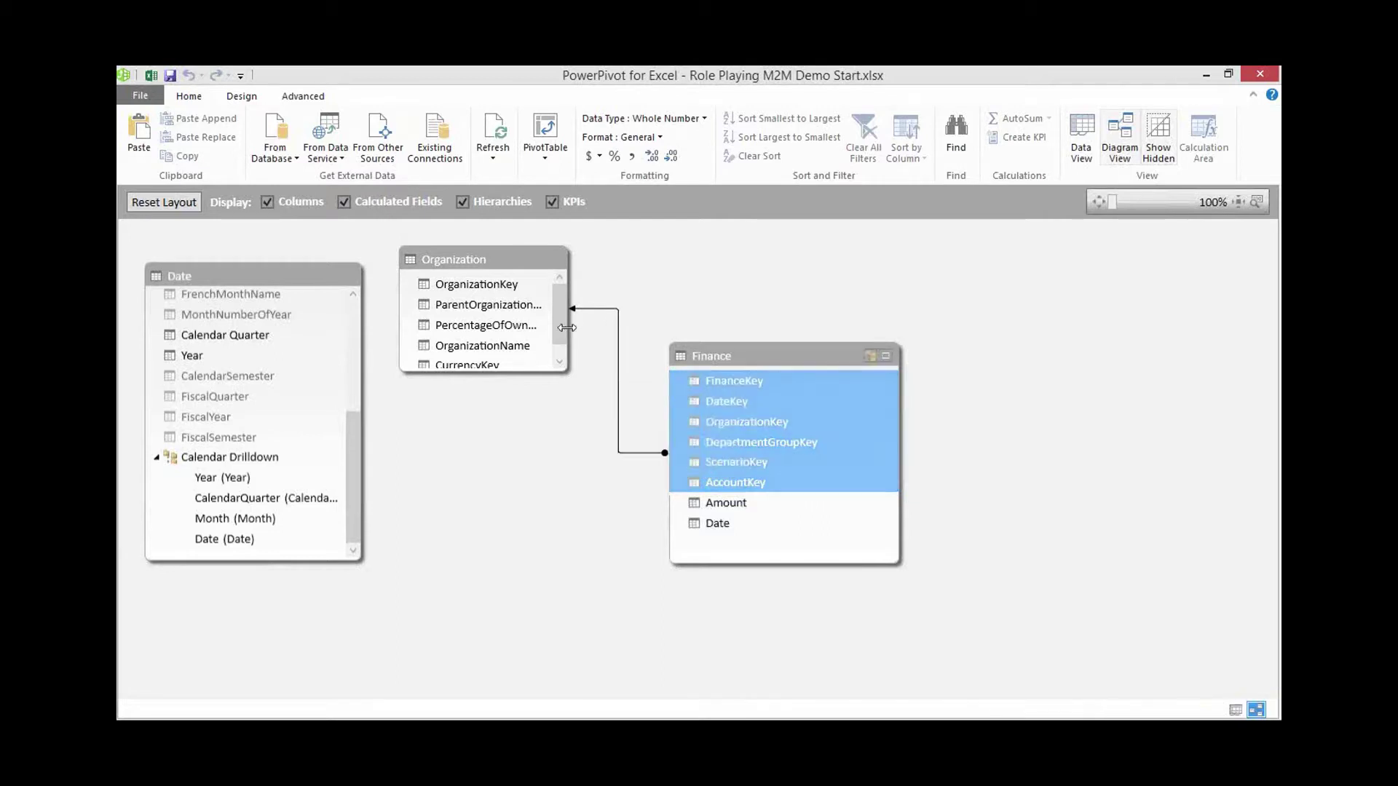
- Widen and lengthen the Organization table in the diagram to fit all its columns
double_click(399, 330)
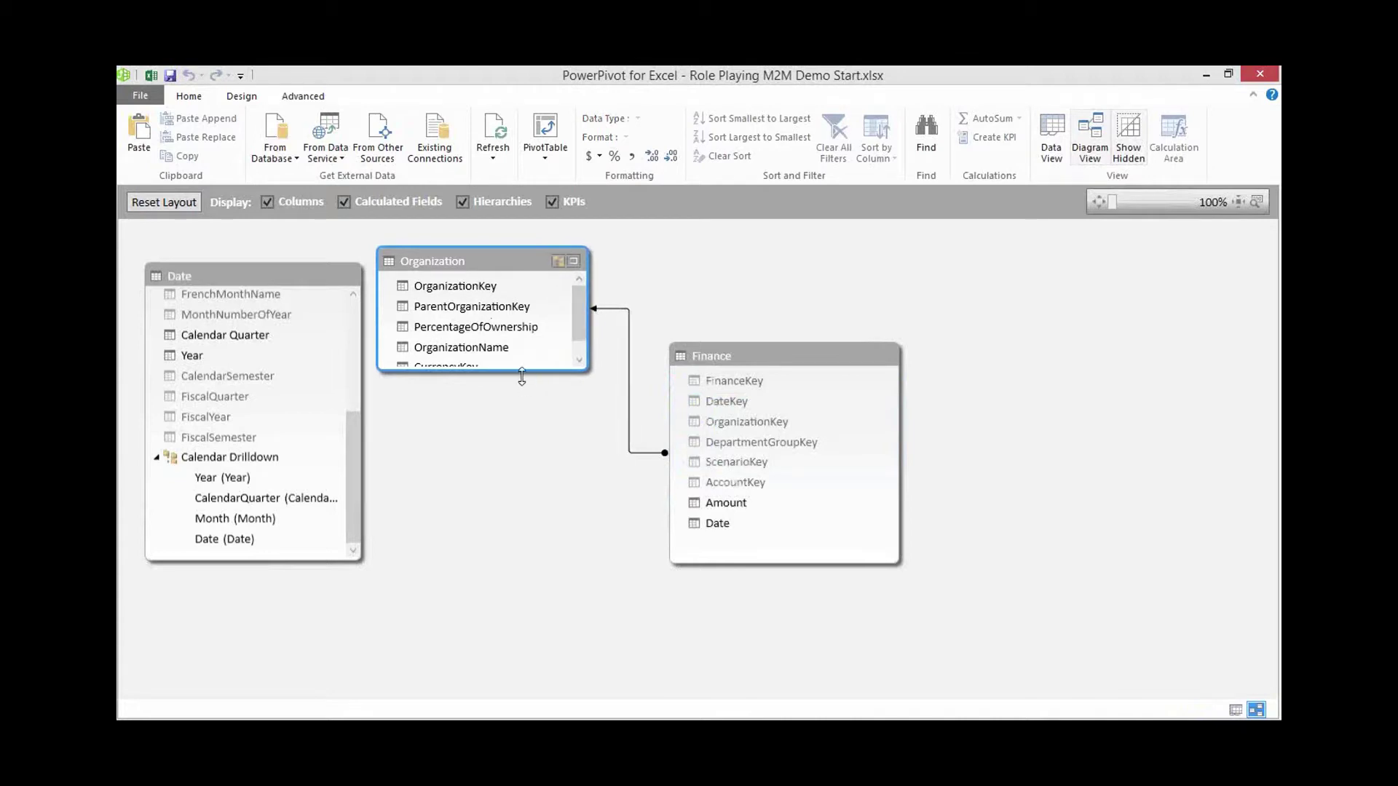
drag(522, 371, 520, 419)
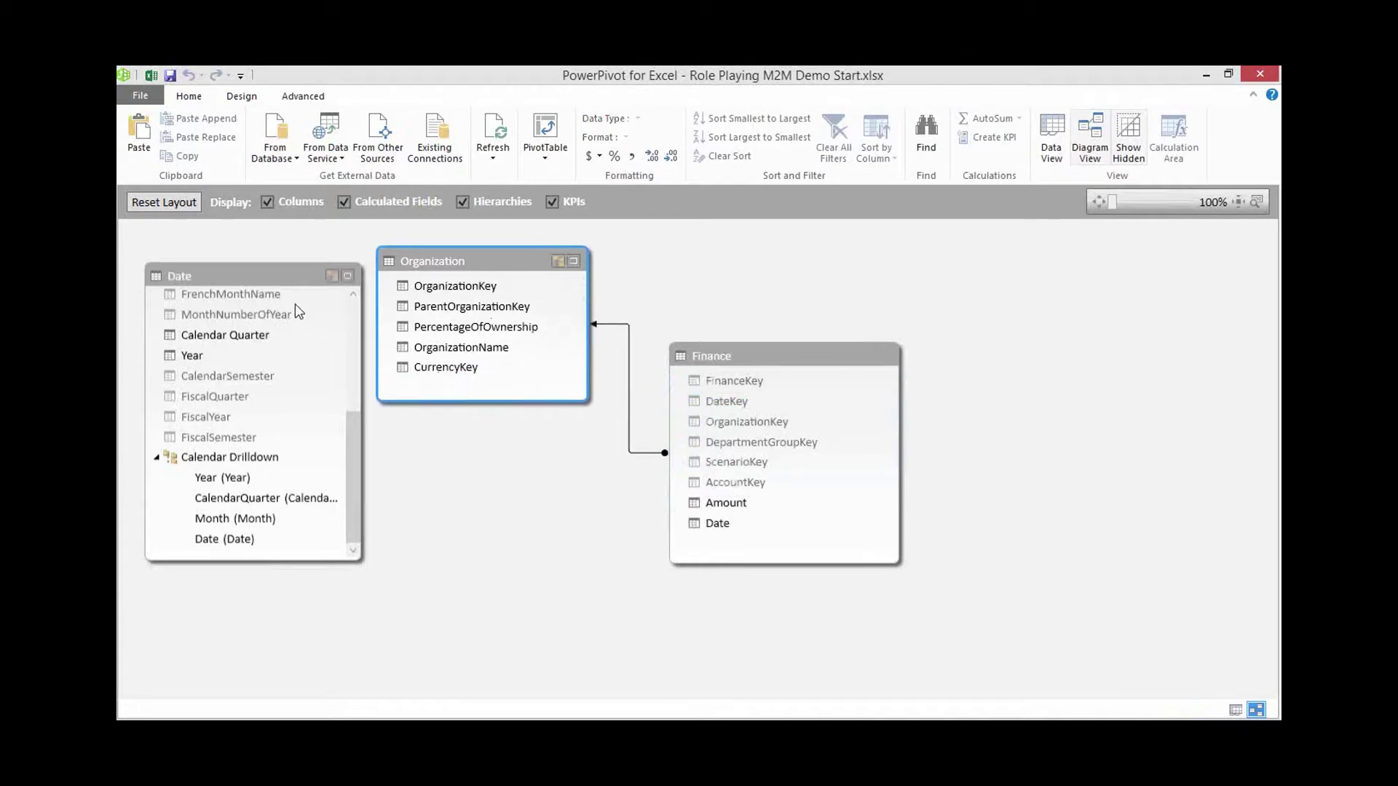
- Move the Date table to the right of Finance in the diagram and collapse its Calendar Drilldown hierarchy
drag(291, 276, 1146, 254)
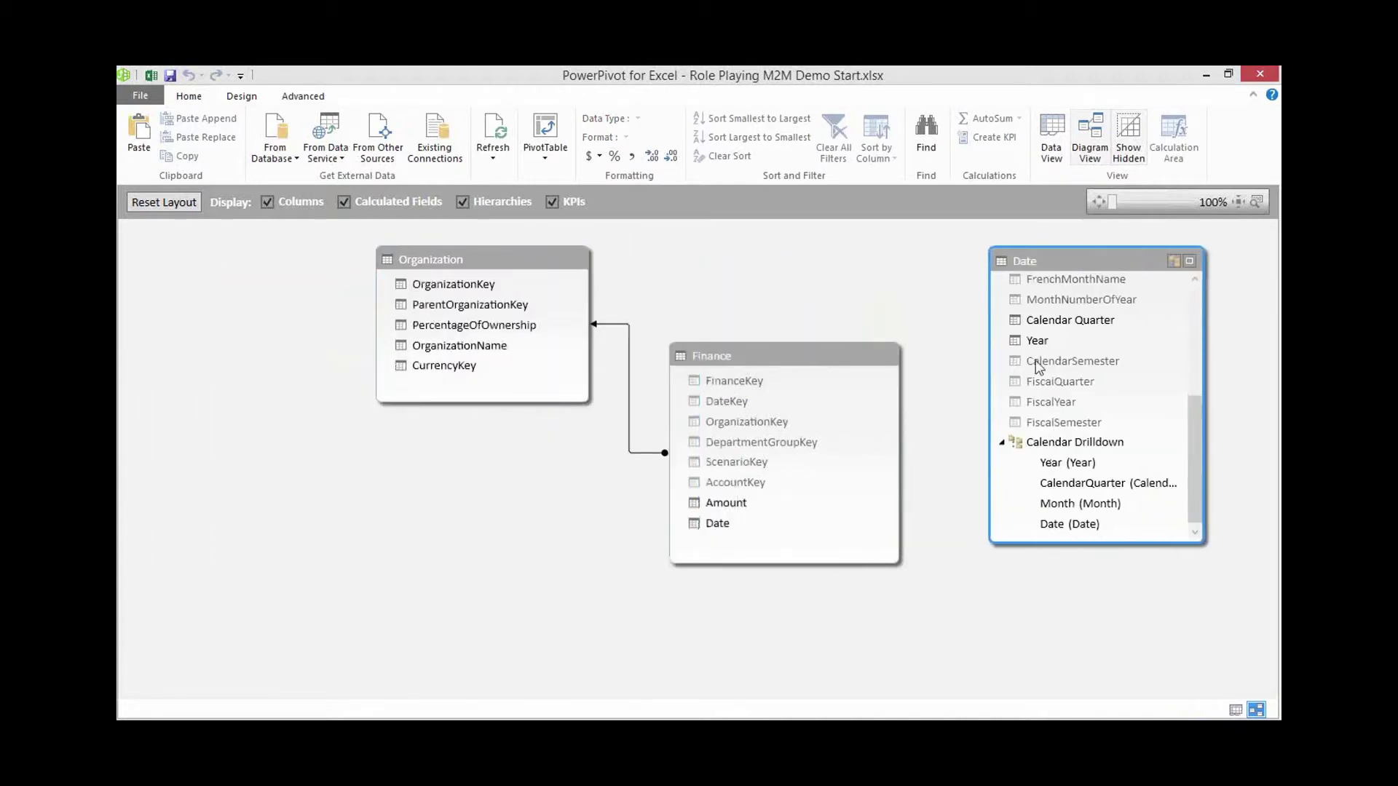
click(1002, 442)
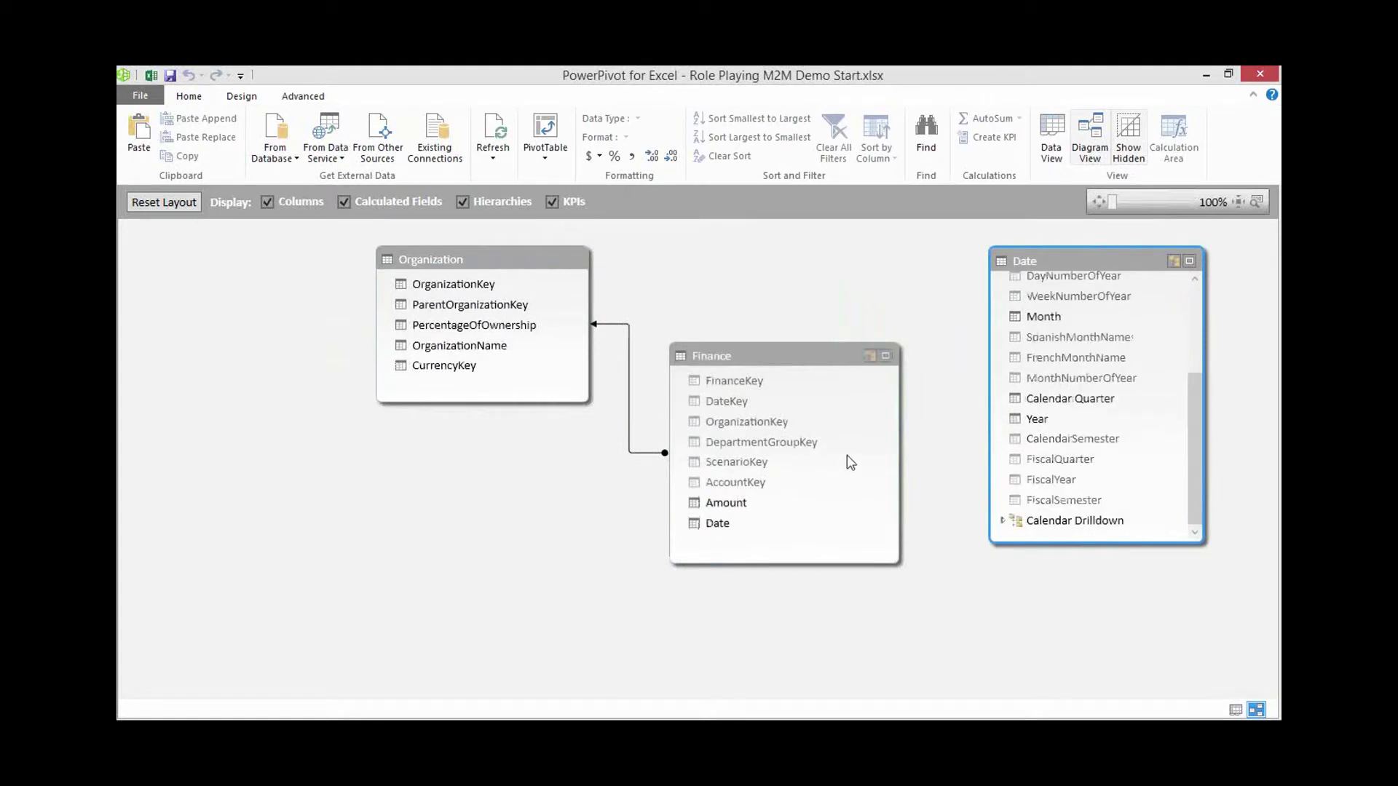
drag(1195, 369, 1194, 273)
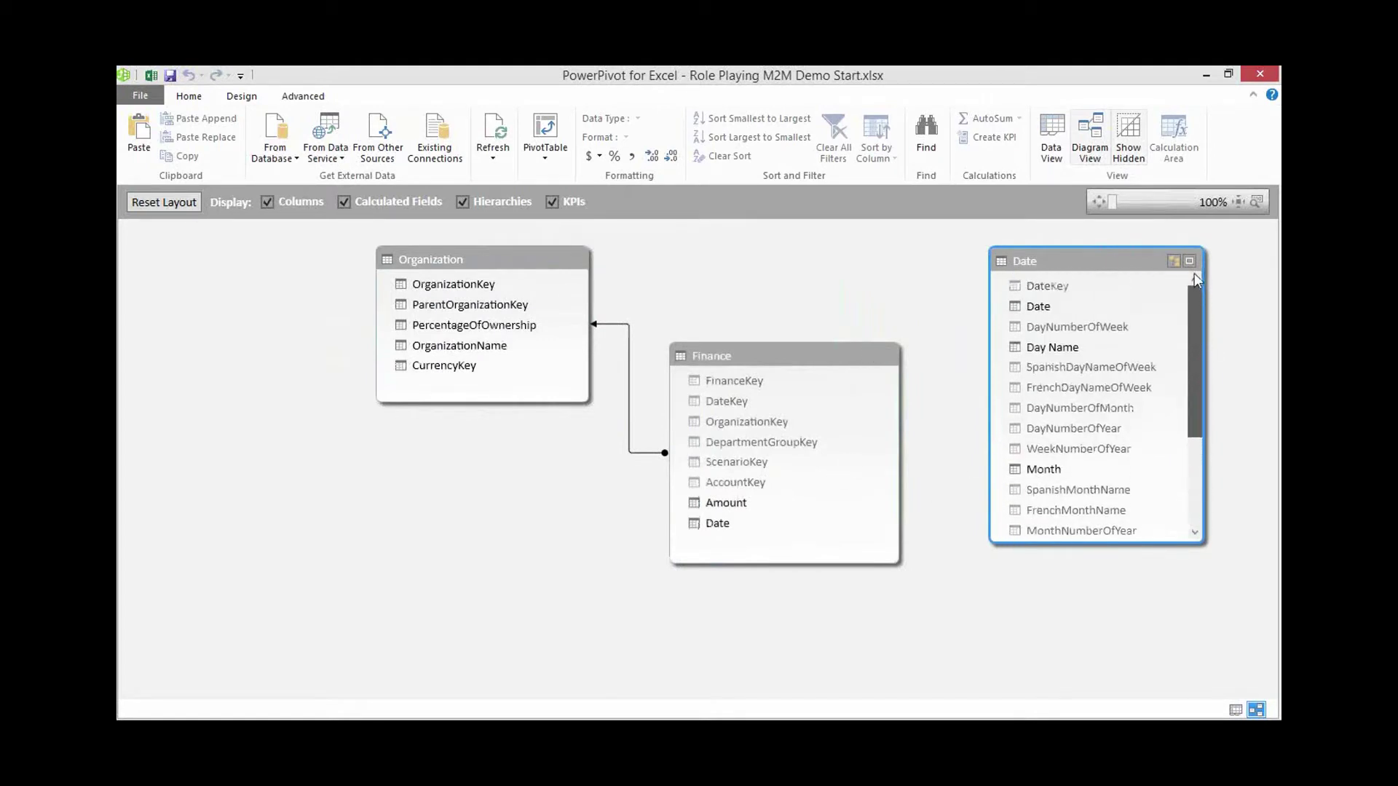
- Create a relationship from DateKey in the Finance table to DateKey in the Date table
click(747, 402)
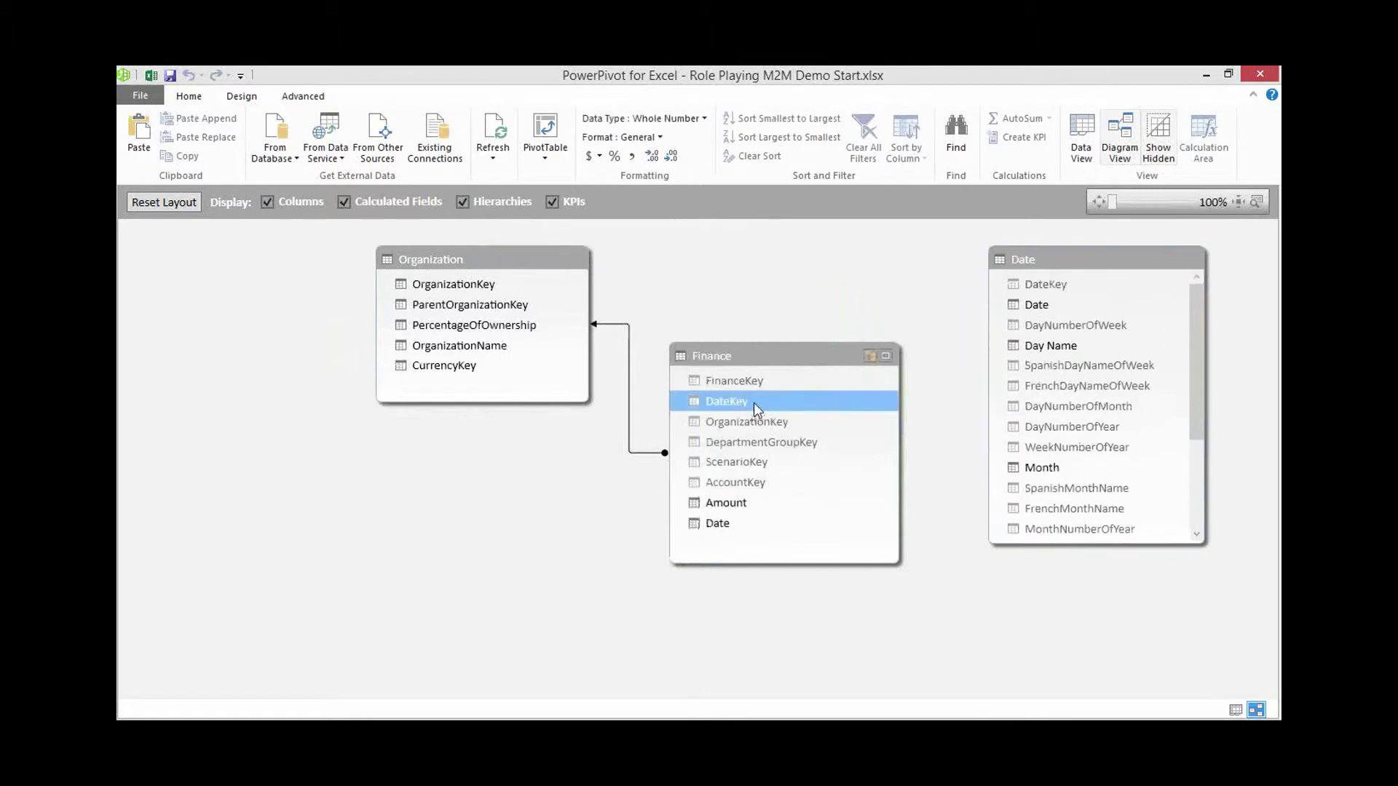
drag(760, 408, 1020, 289)
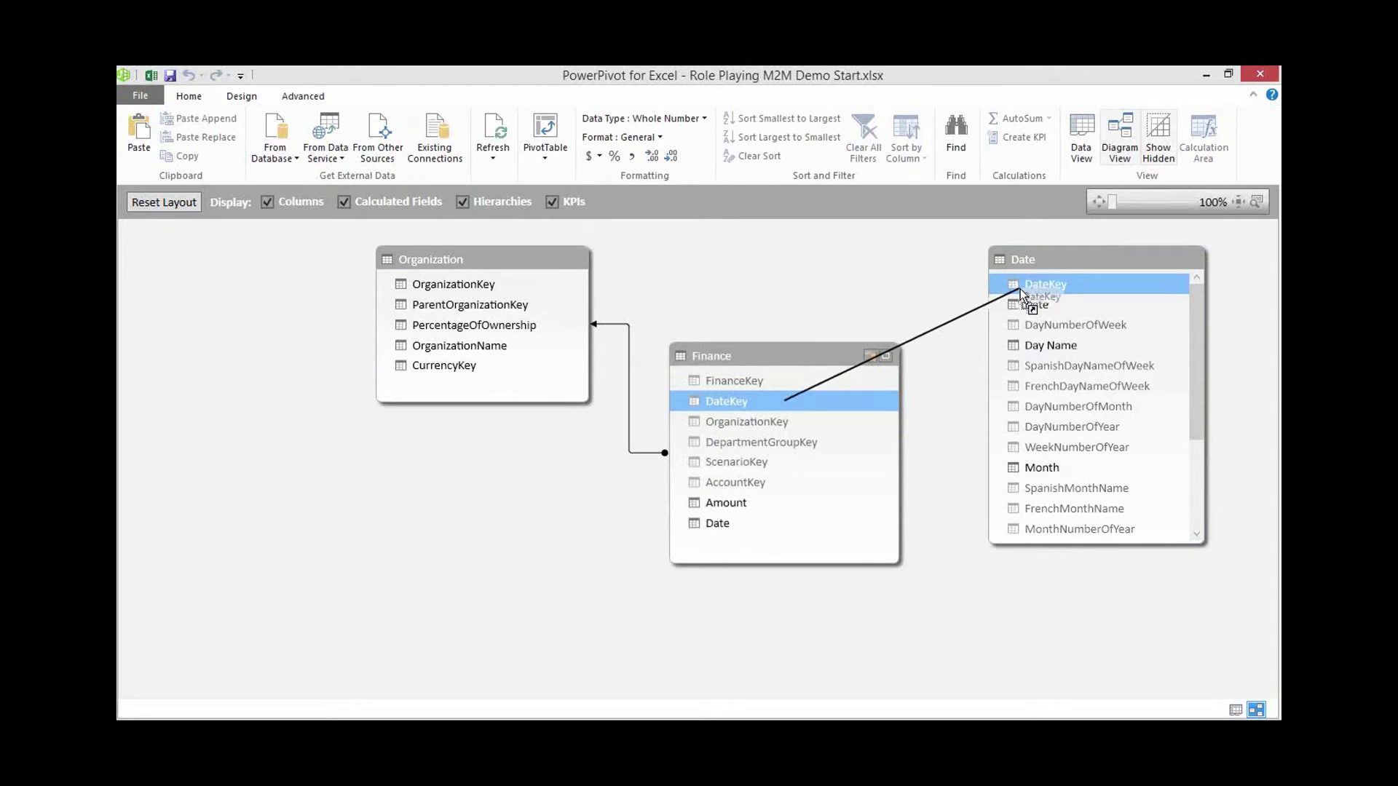
drag(1020, 288, 1021, 289)
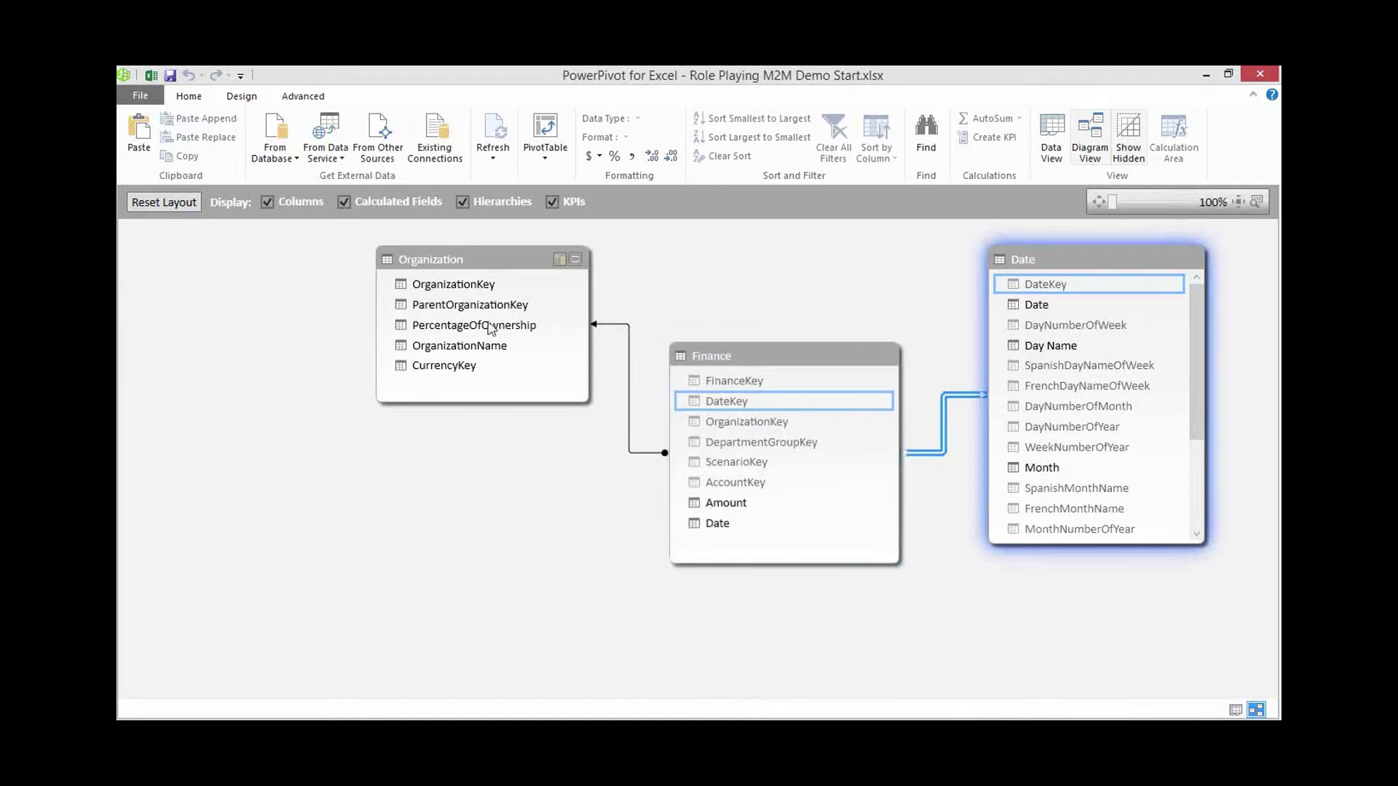
- Hide the Organization table's OrganizationKey, ParentOrganizationKey and CurrencyKey columns from client tools
click(481, 286)
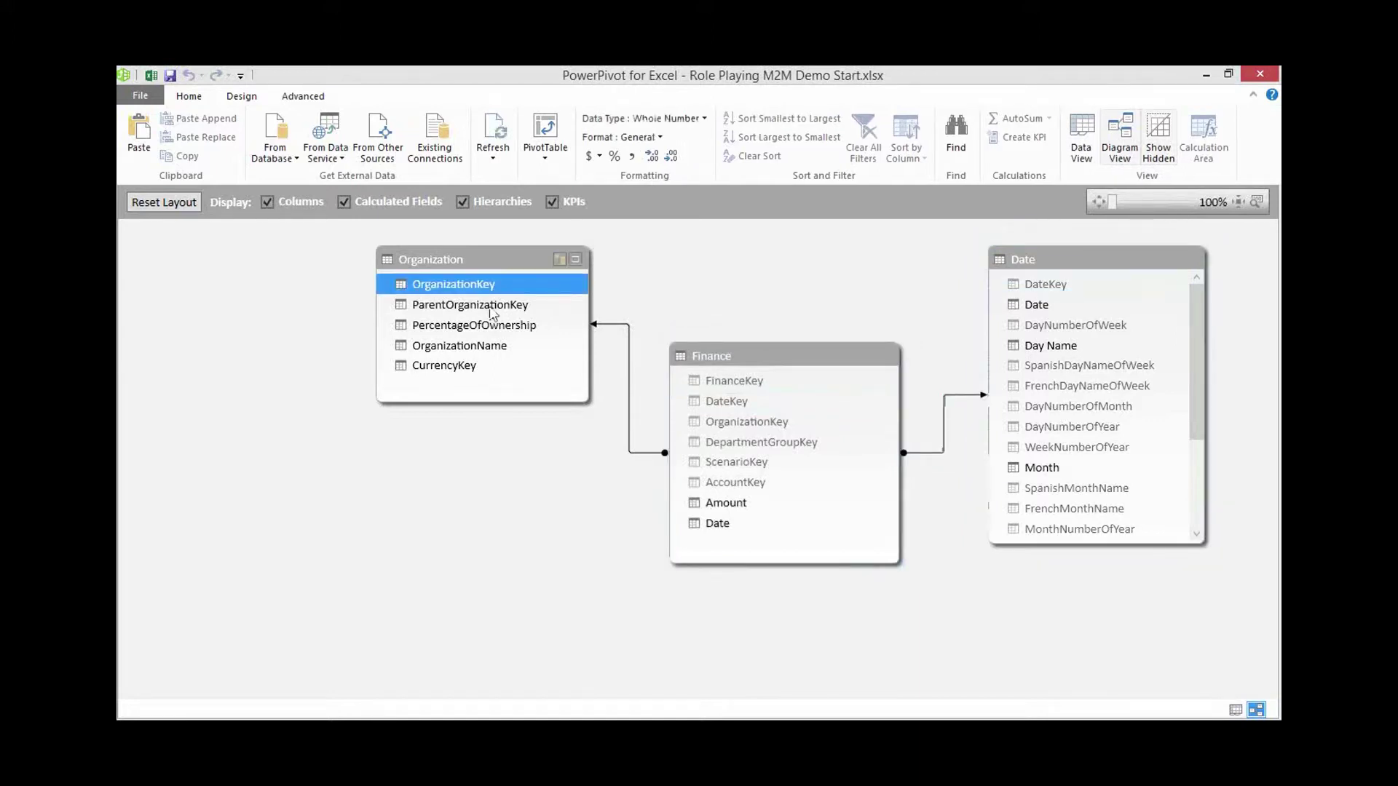
ctrl+click(490, 306)
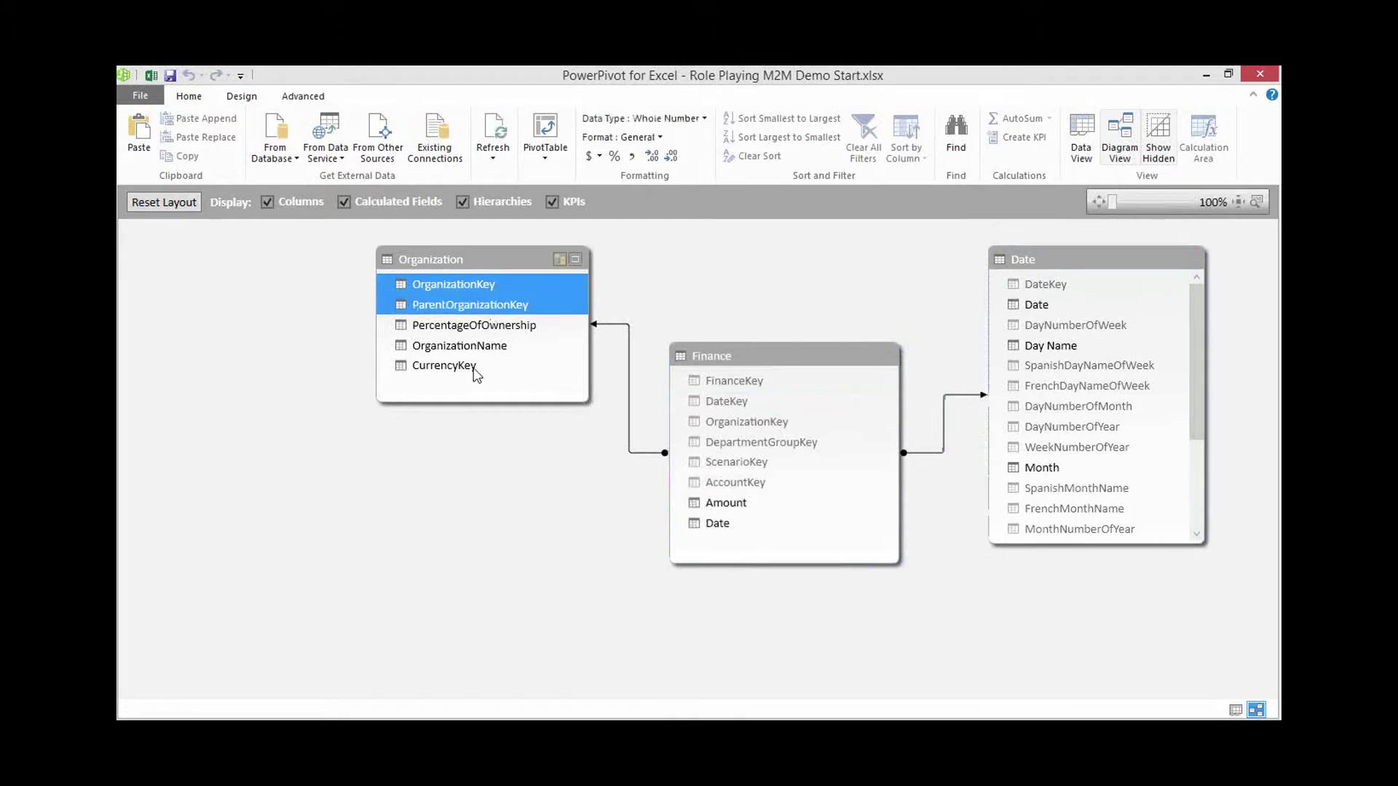
ctrl+click(473, 368)
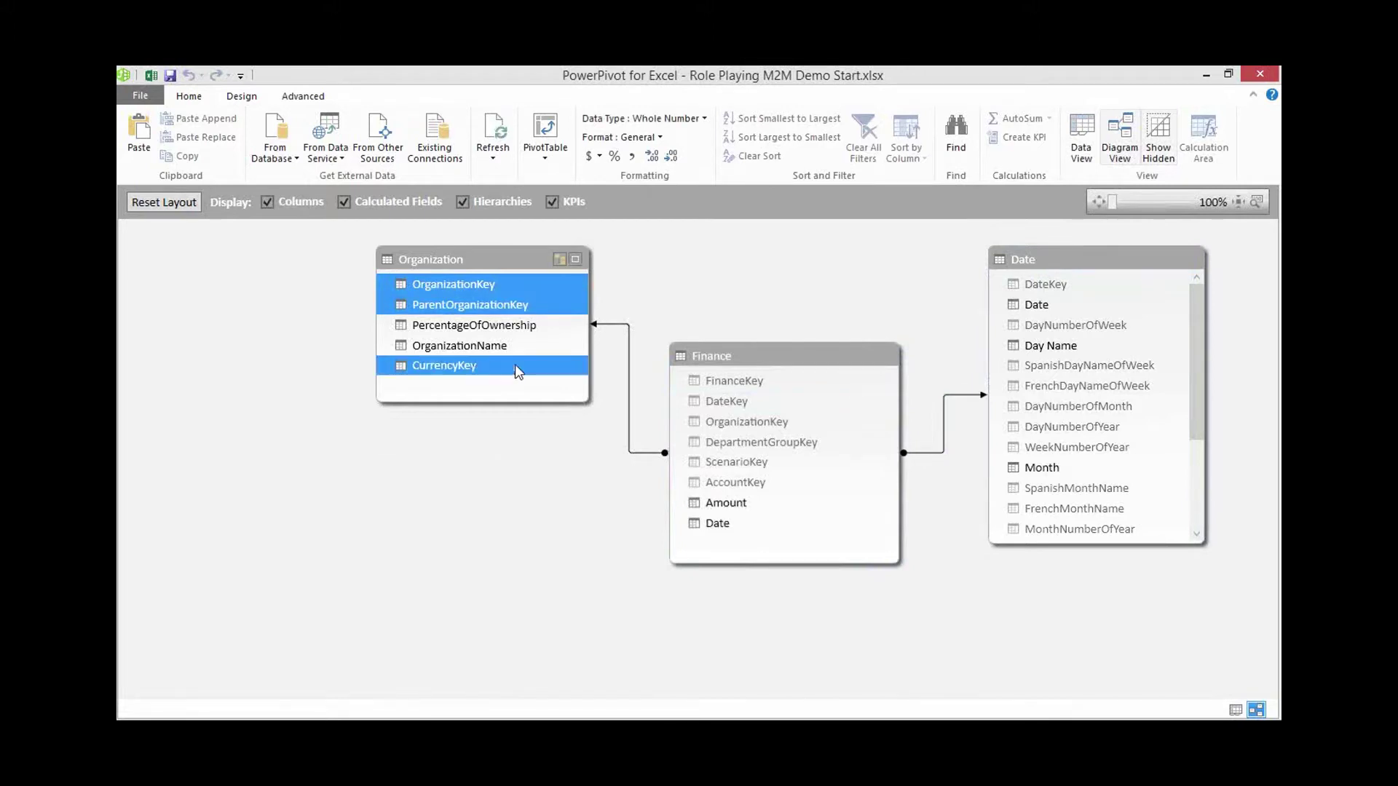
right_click(514, 364)
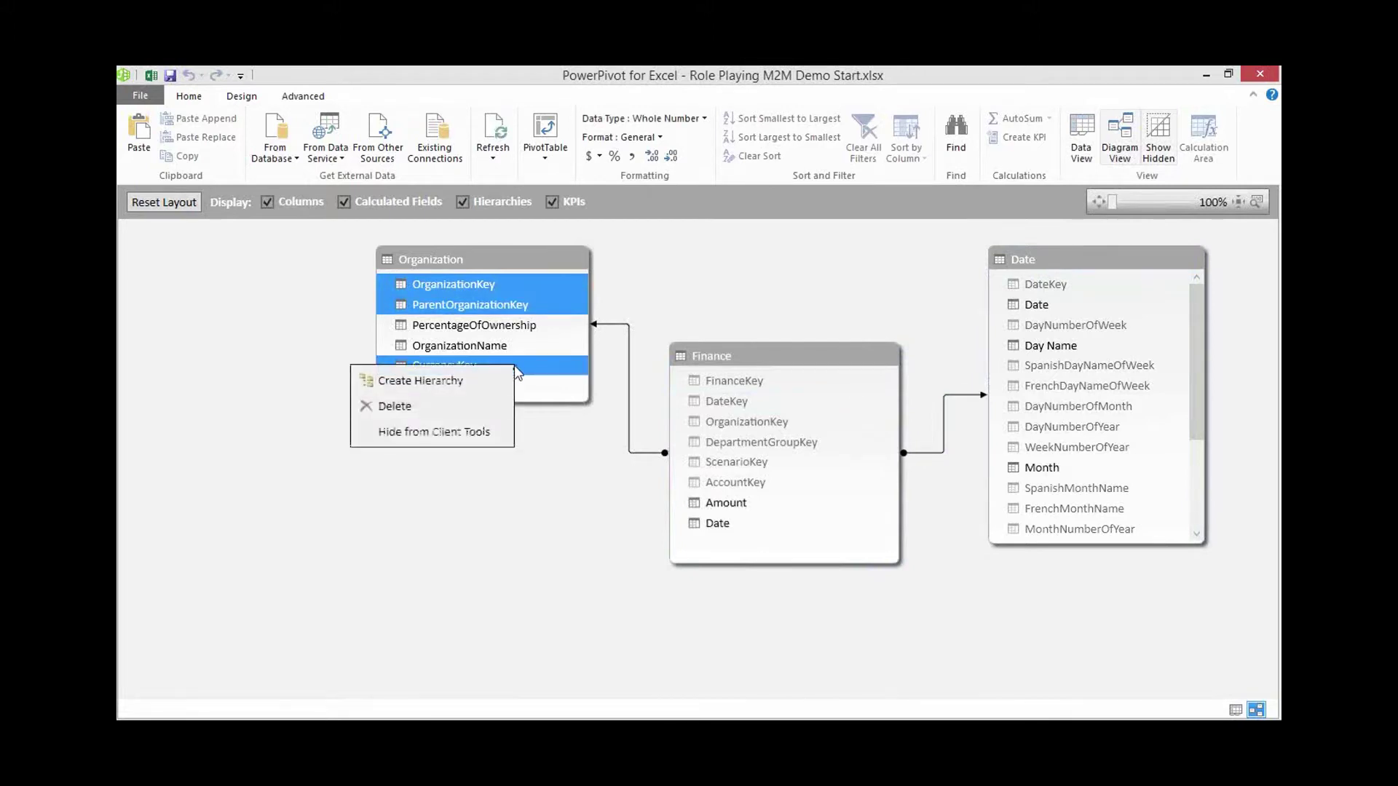
click(481, 434)
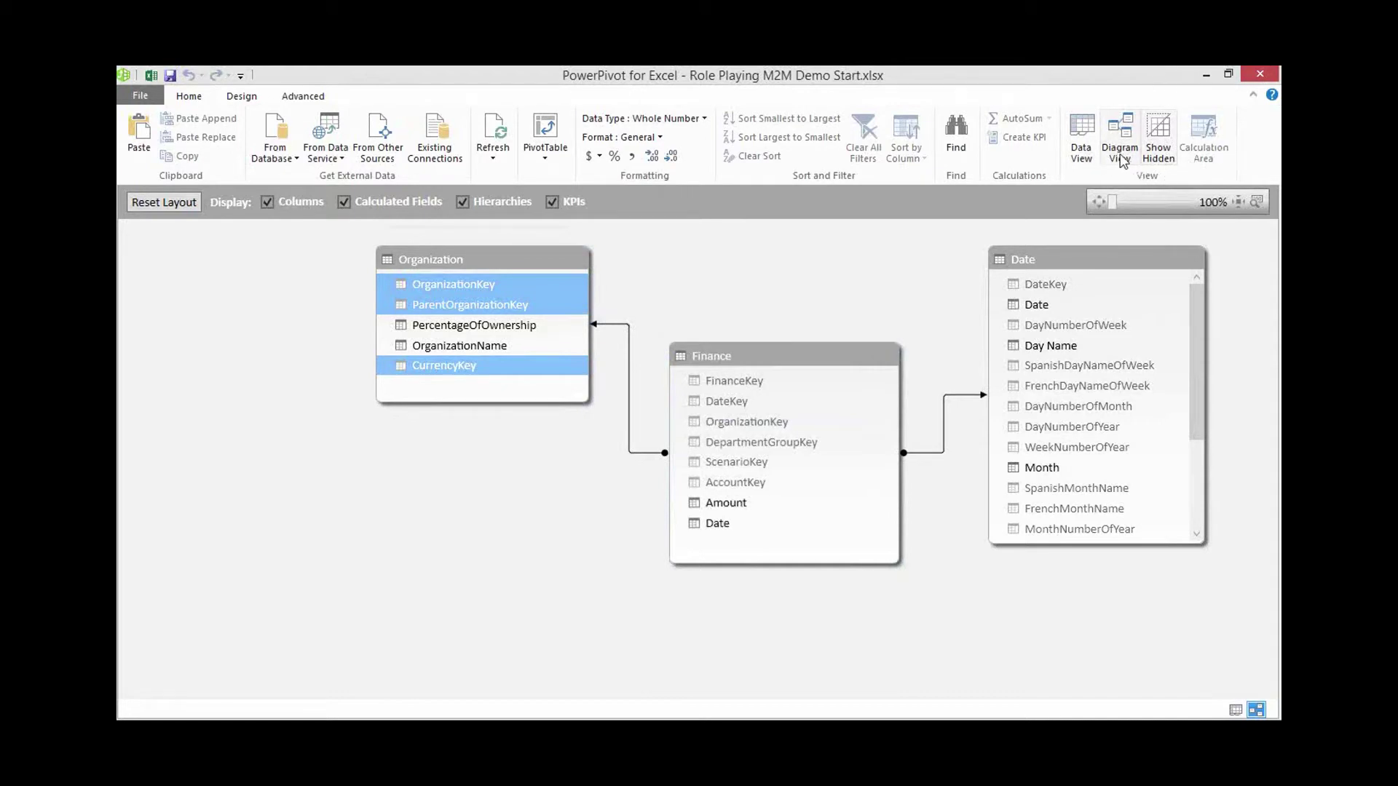
- In the Organization table's data view, move PercentageOfOwnership after CurrencyKey and widen the key and name columns to fit
click(1084, 152)
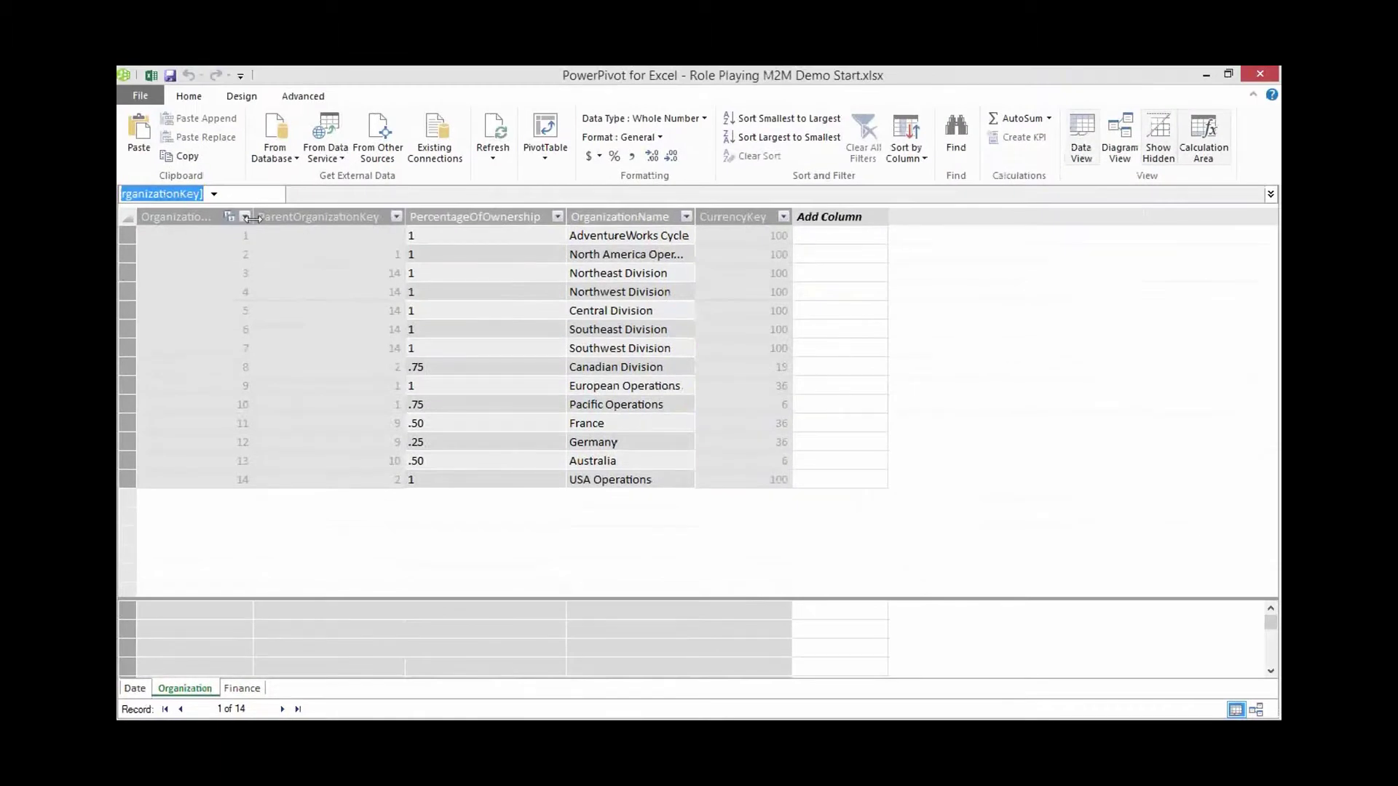
drag(253, 217, 288, 233)
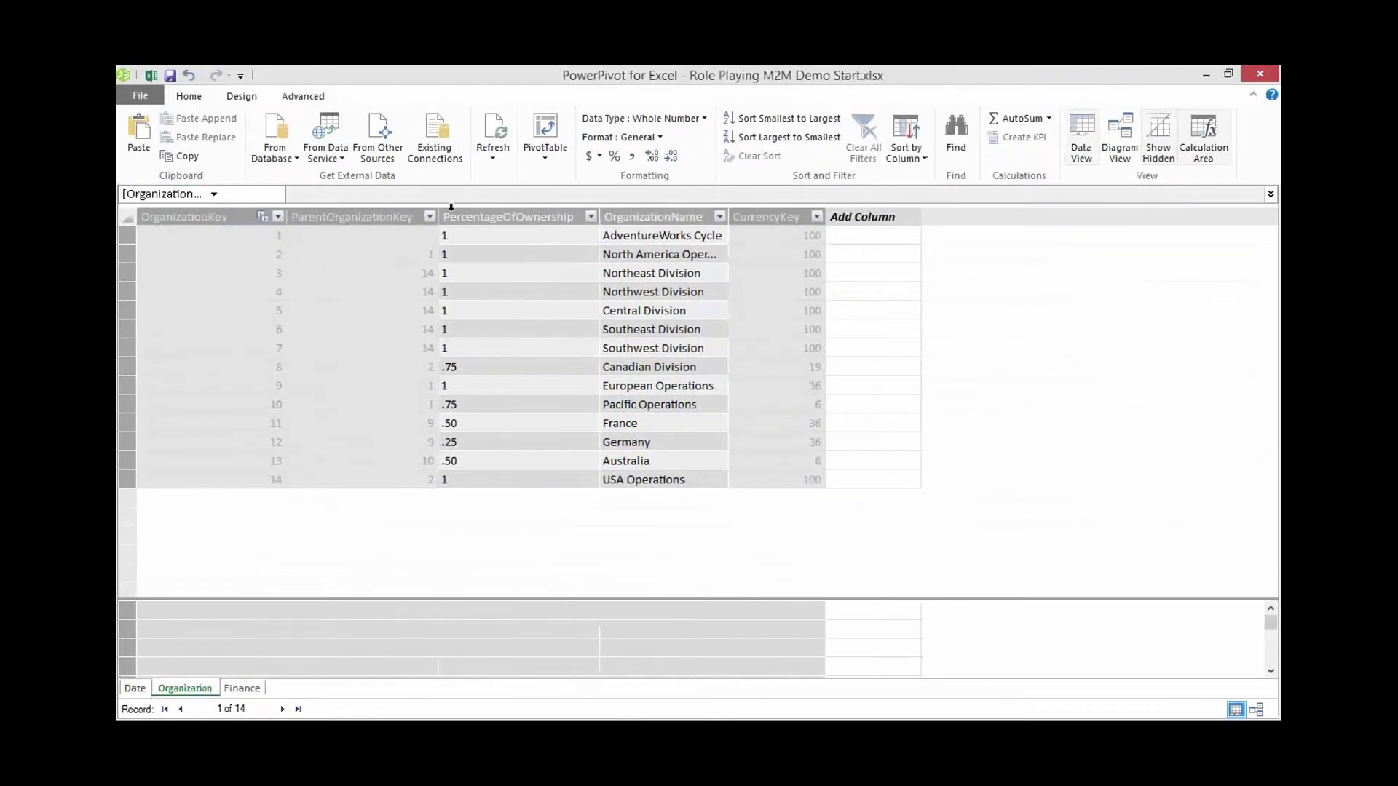
drag(437, 216, 845, 217)
click(527, 217)
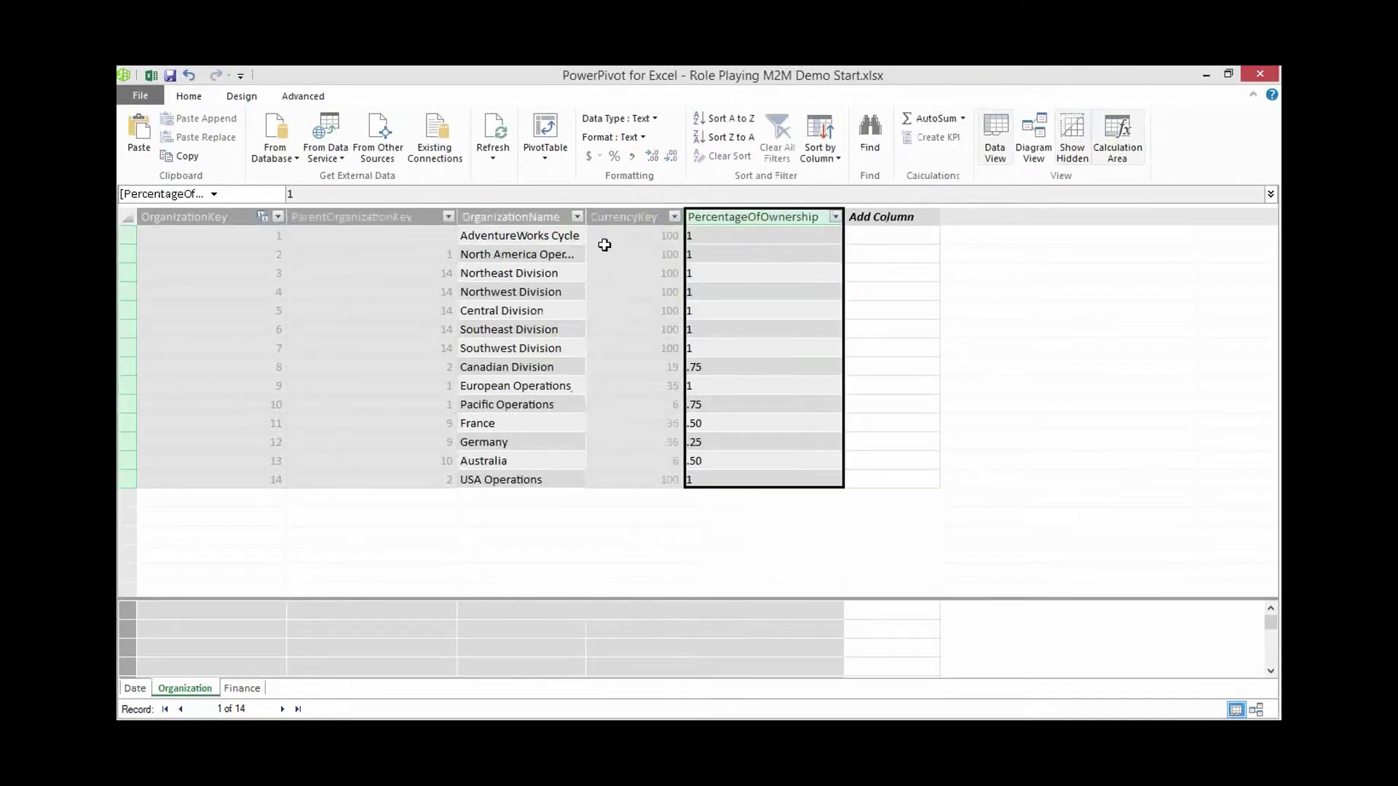
drag(588, 218, 604, 219)
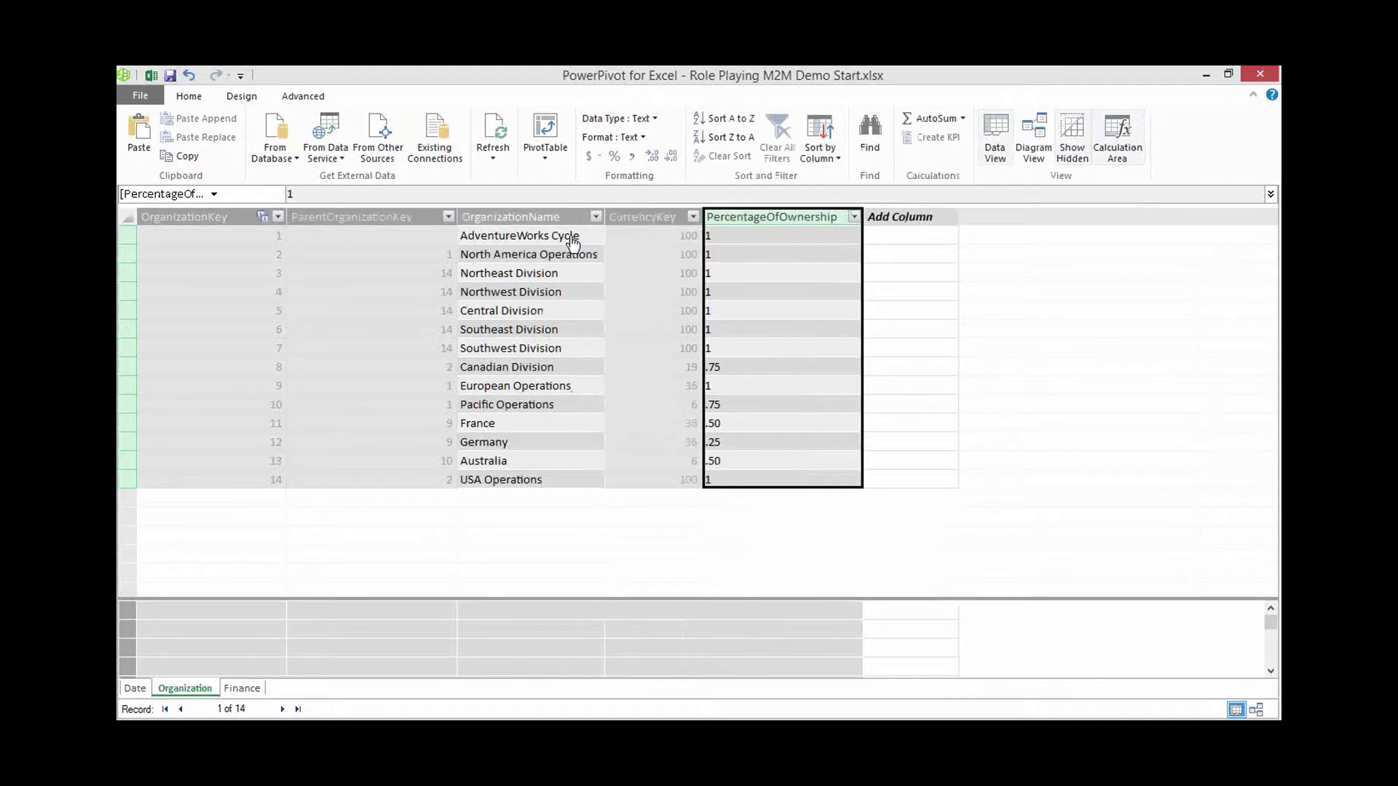
- Rename the OrganizationName column as Organization Name
right_click(544, 218)
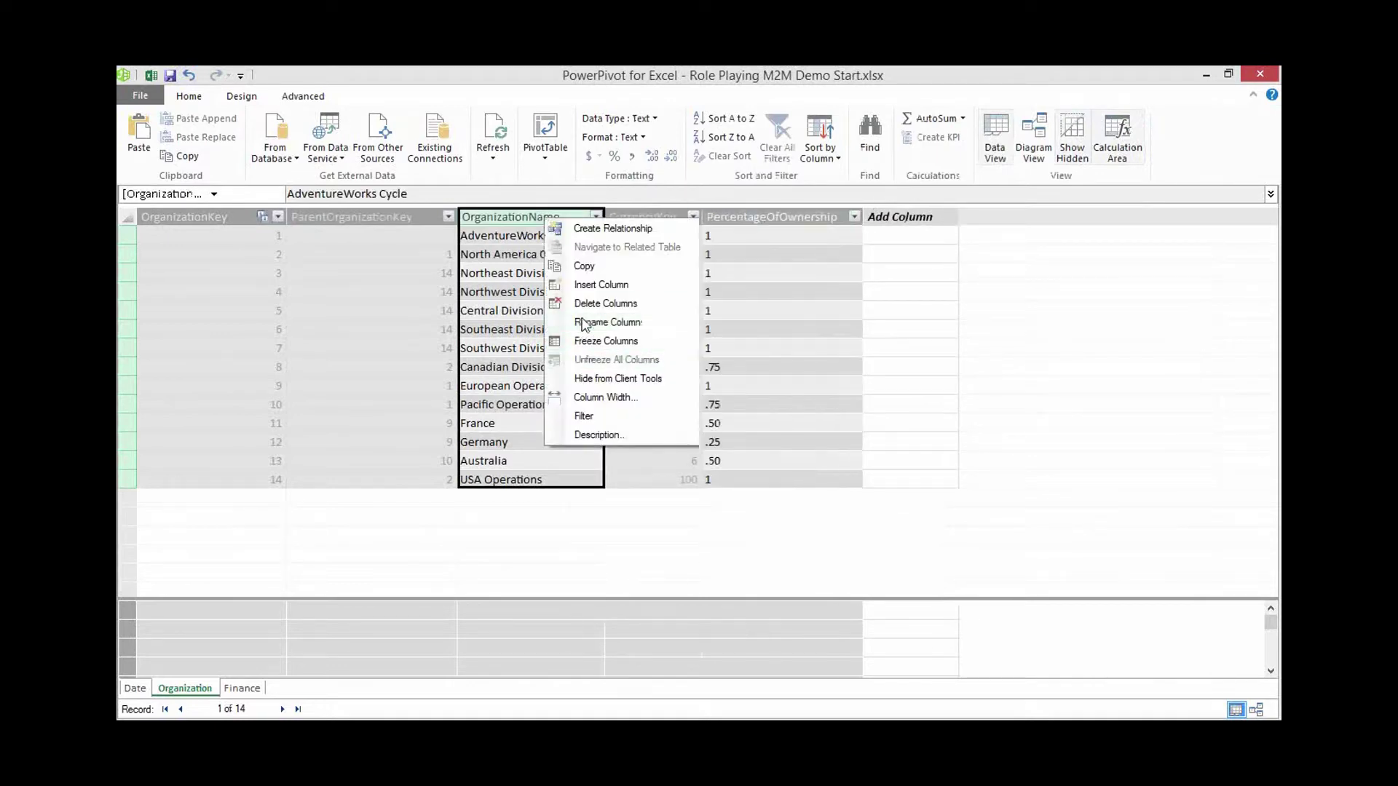
click(582, 322)
drag(526, 216, 550, 206)
click(526, 216)
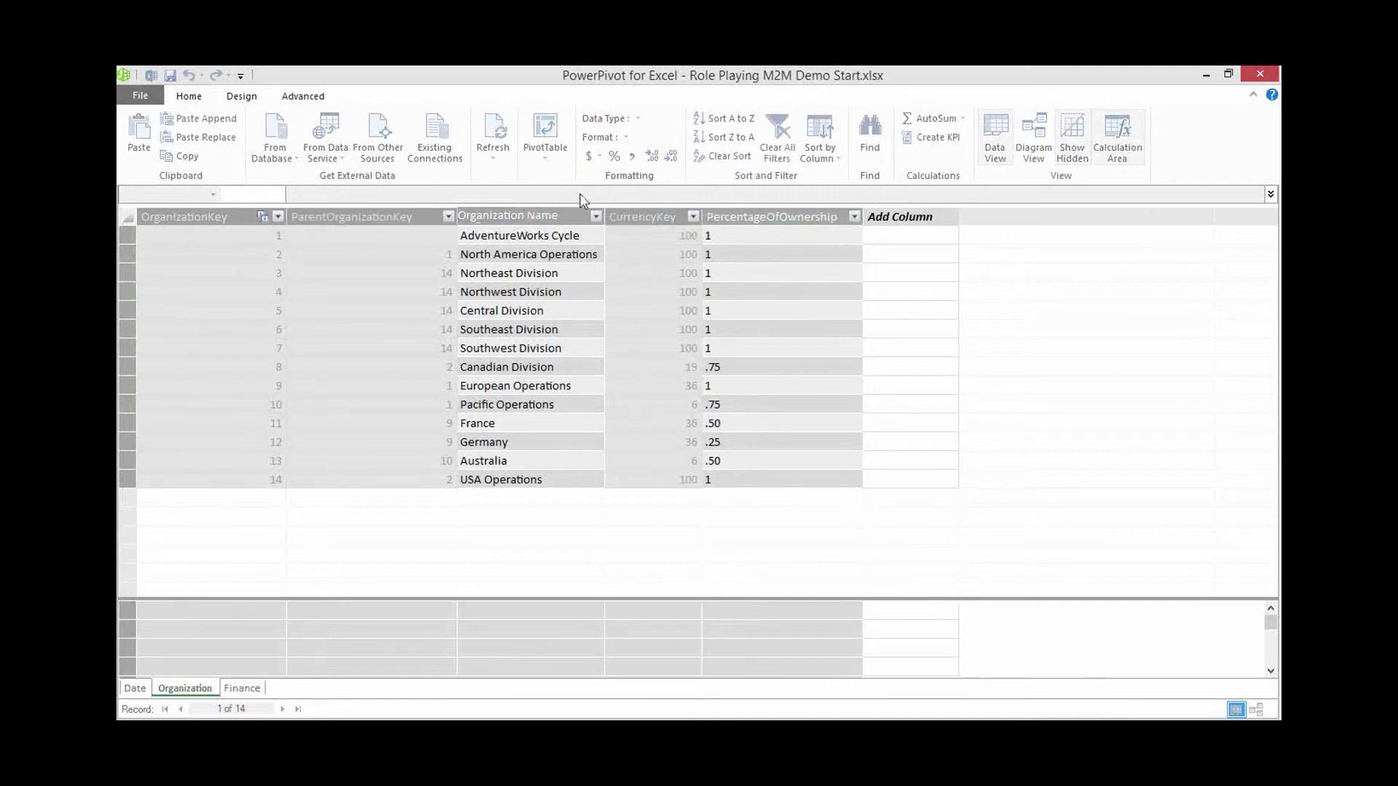
key(Return)
- Examine how OrganizationKey and ParentOrganizationKey link organizations such as AdventureWorks Cycle, North America Operations and France into a parent-child hierarchy
click(262, 261)
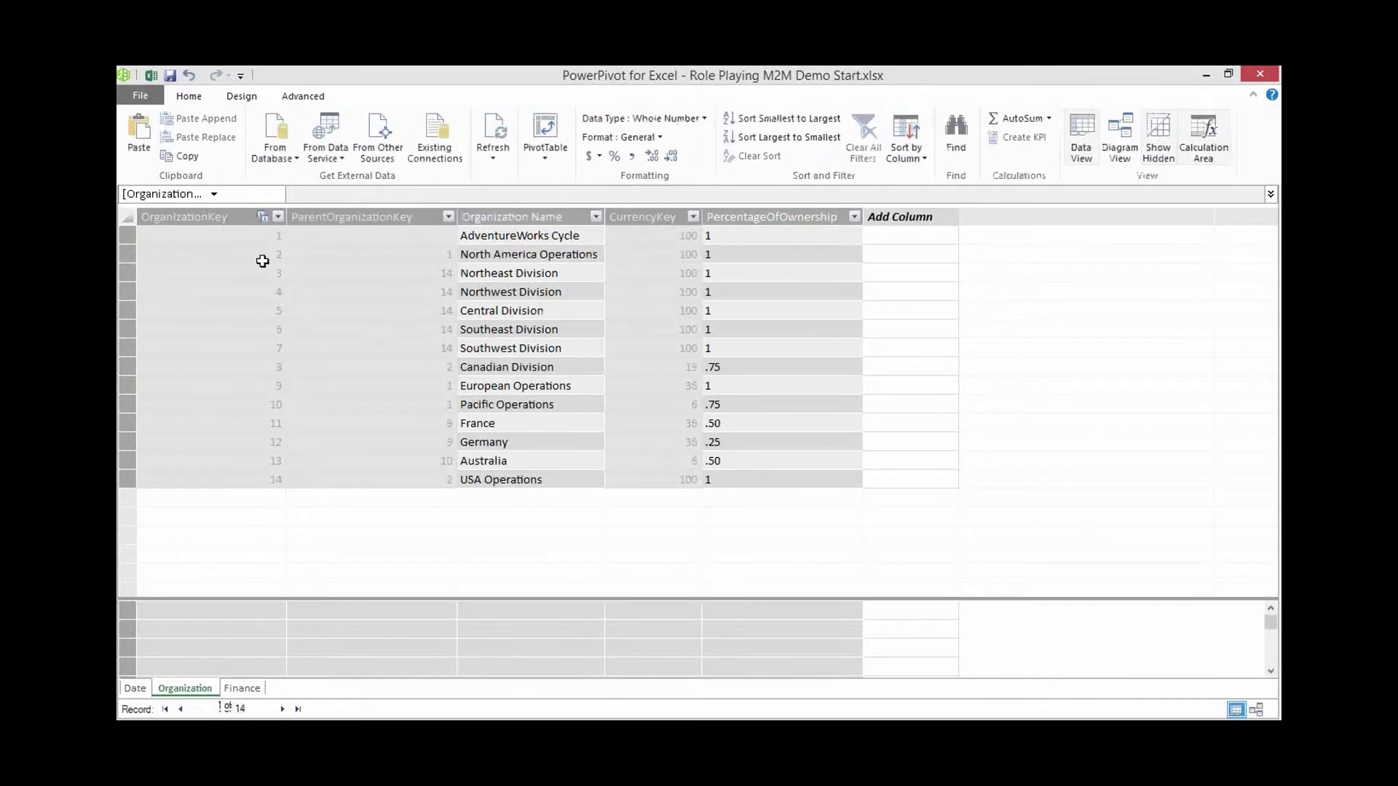
click(498, 236)
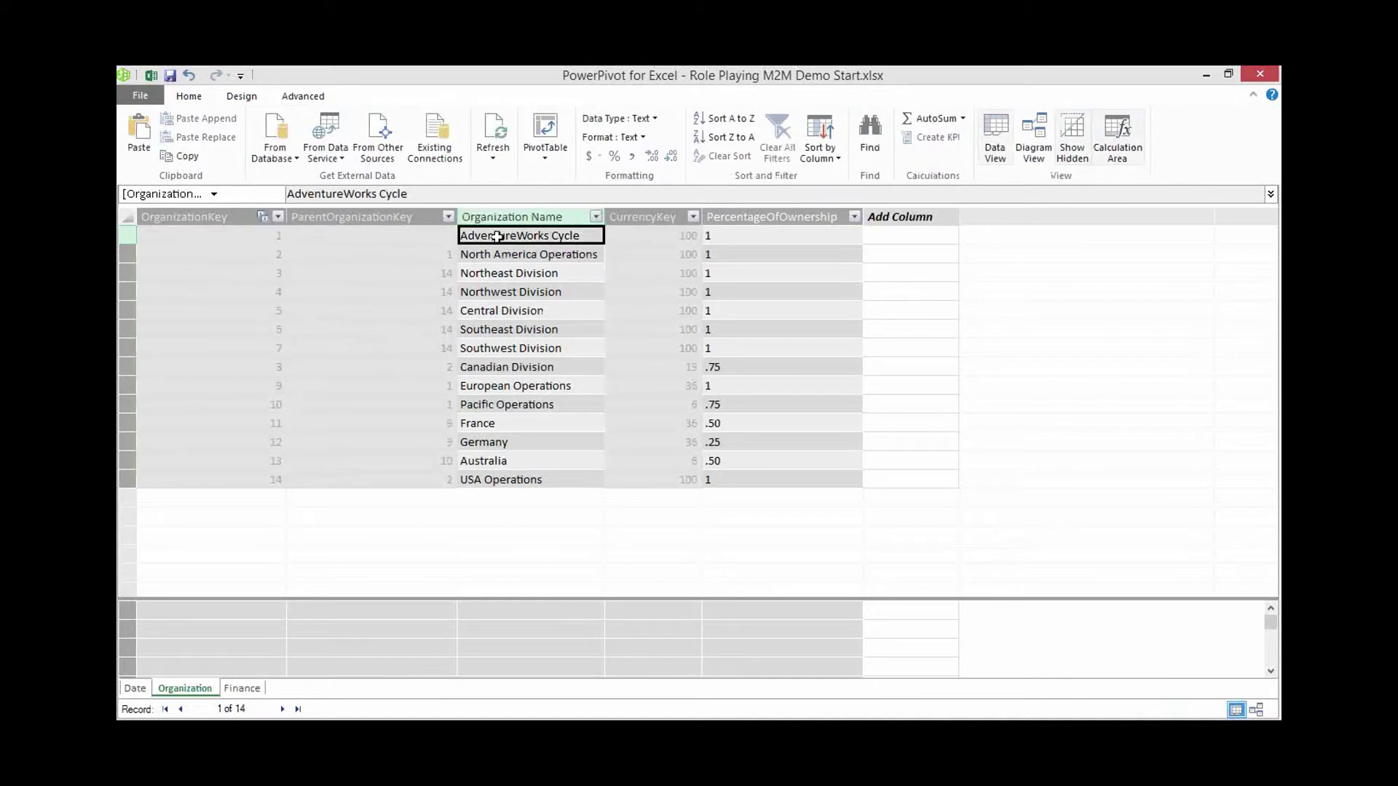
click(253, 241)
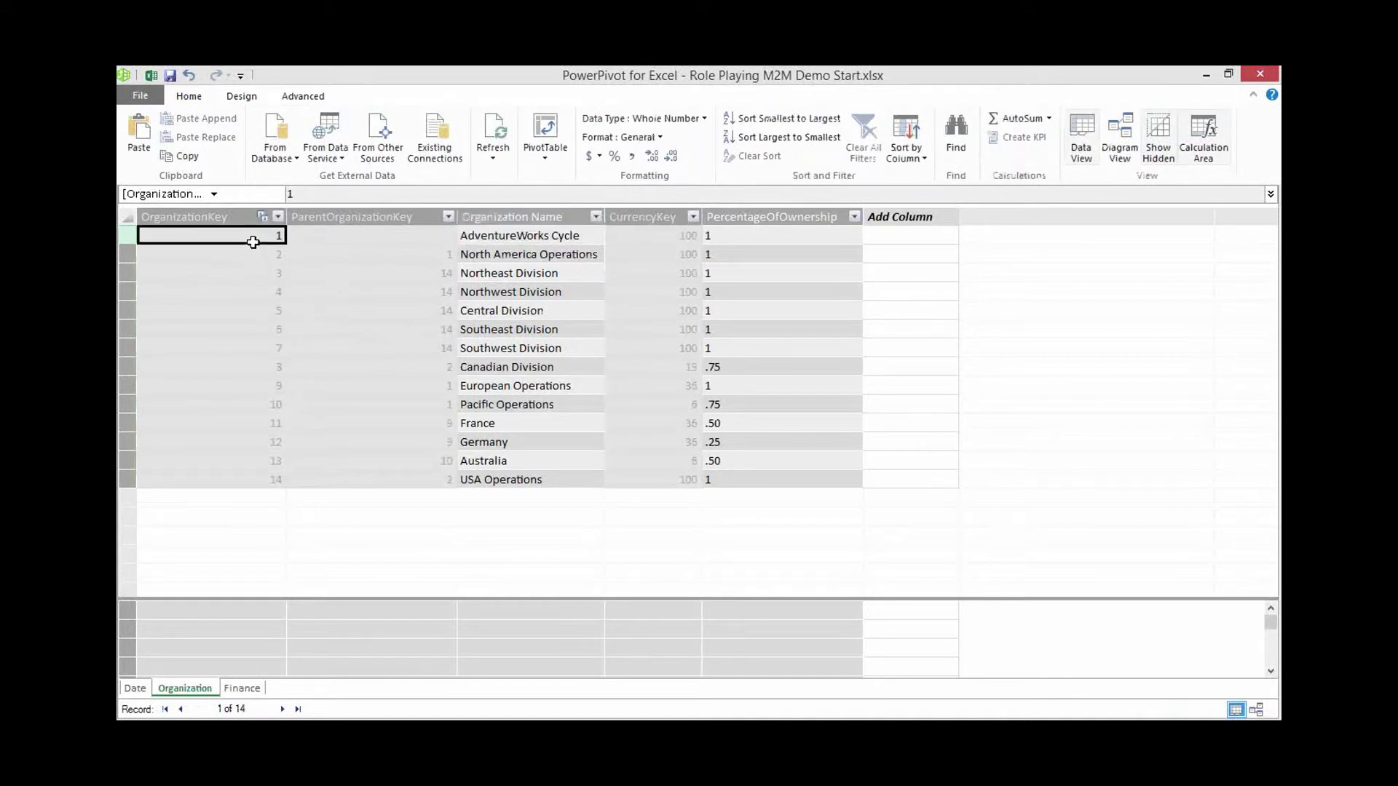
click(484, 256)
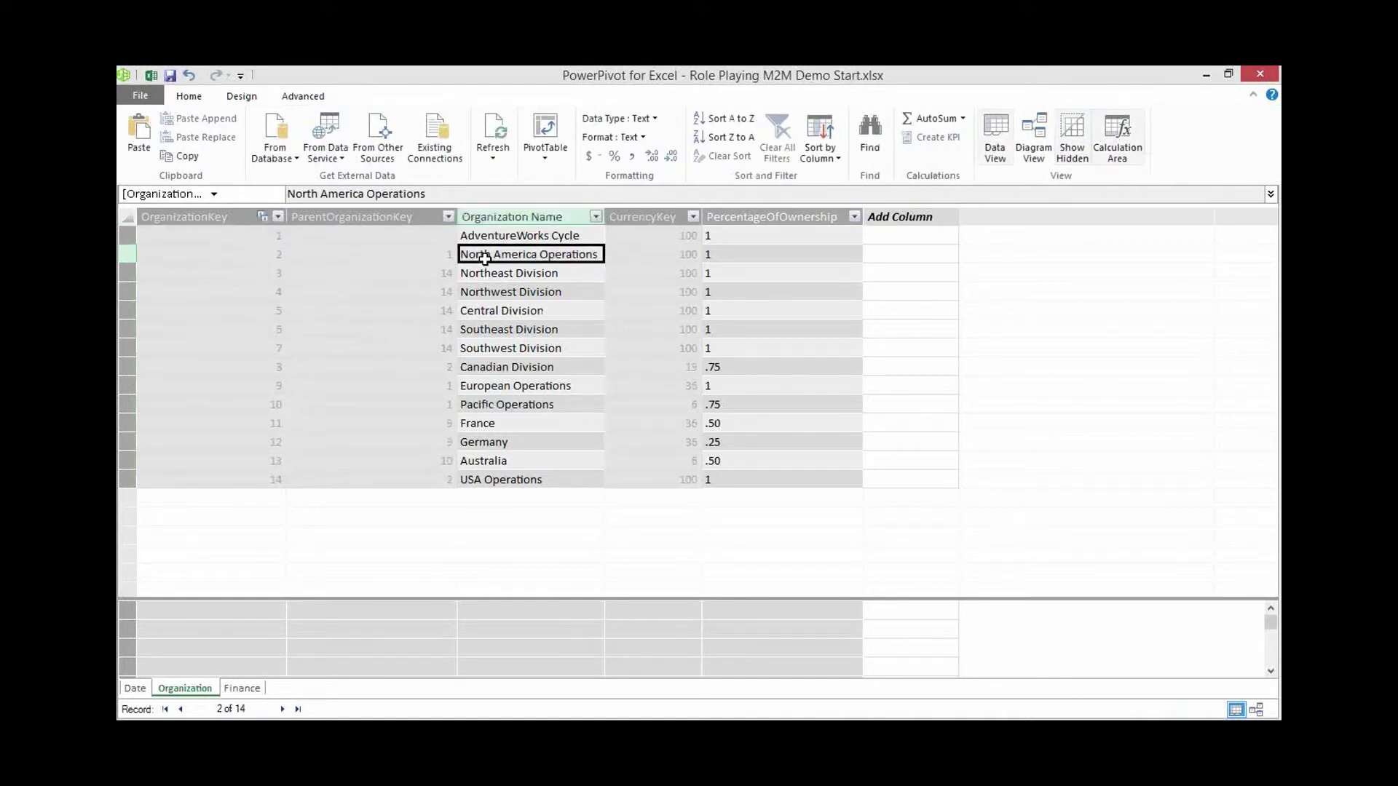
click(258, 256)
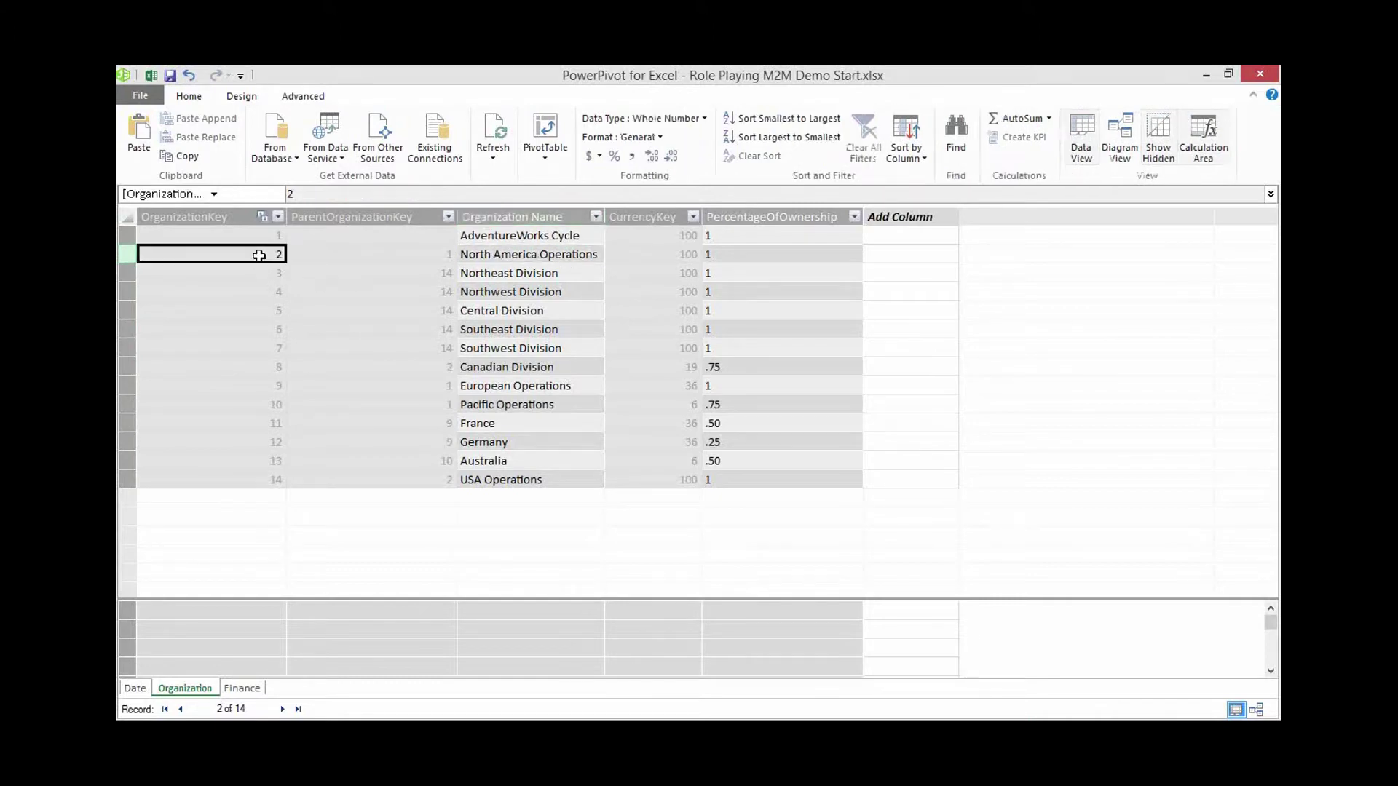
click(368, 254)
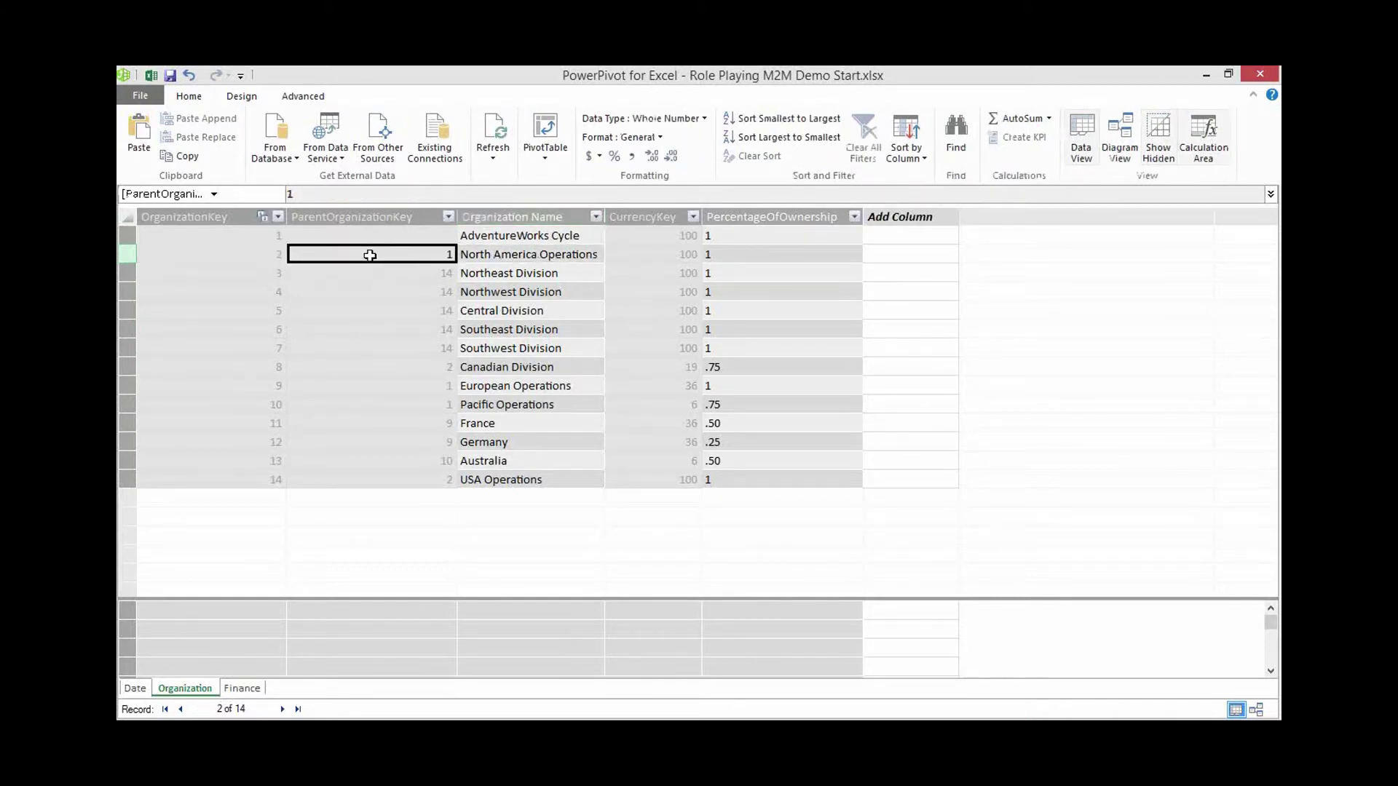
click(474, 238)
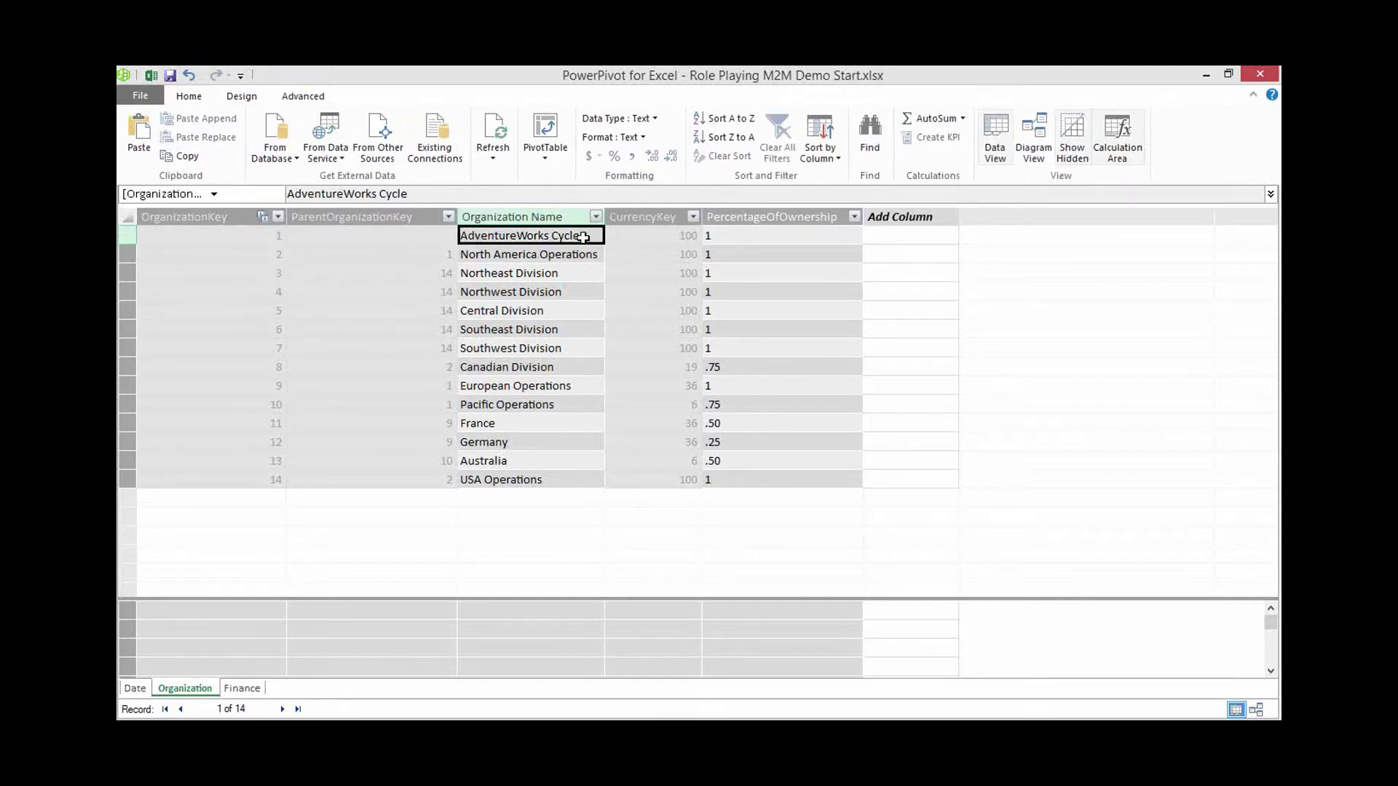
click(545, 255)
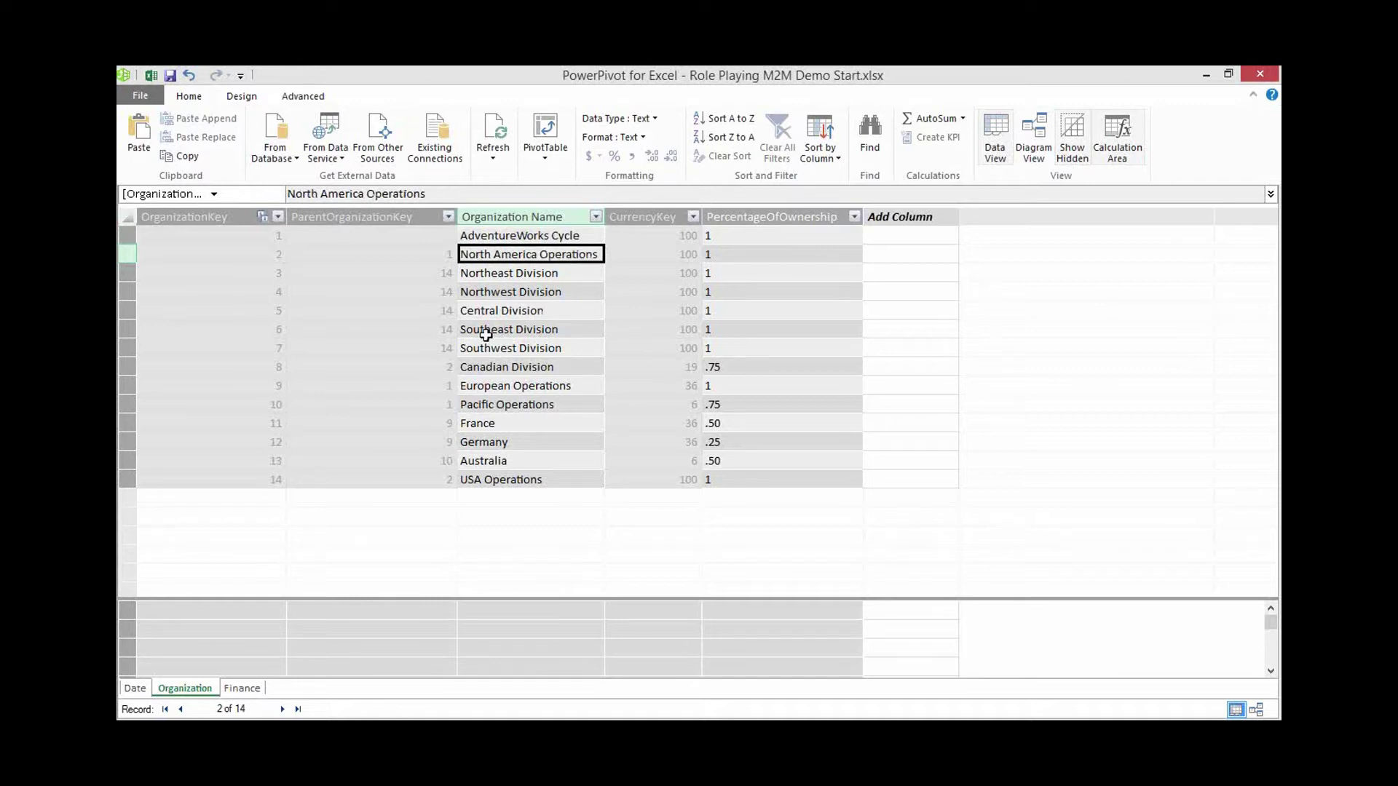
click(533, 422)
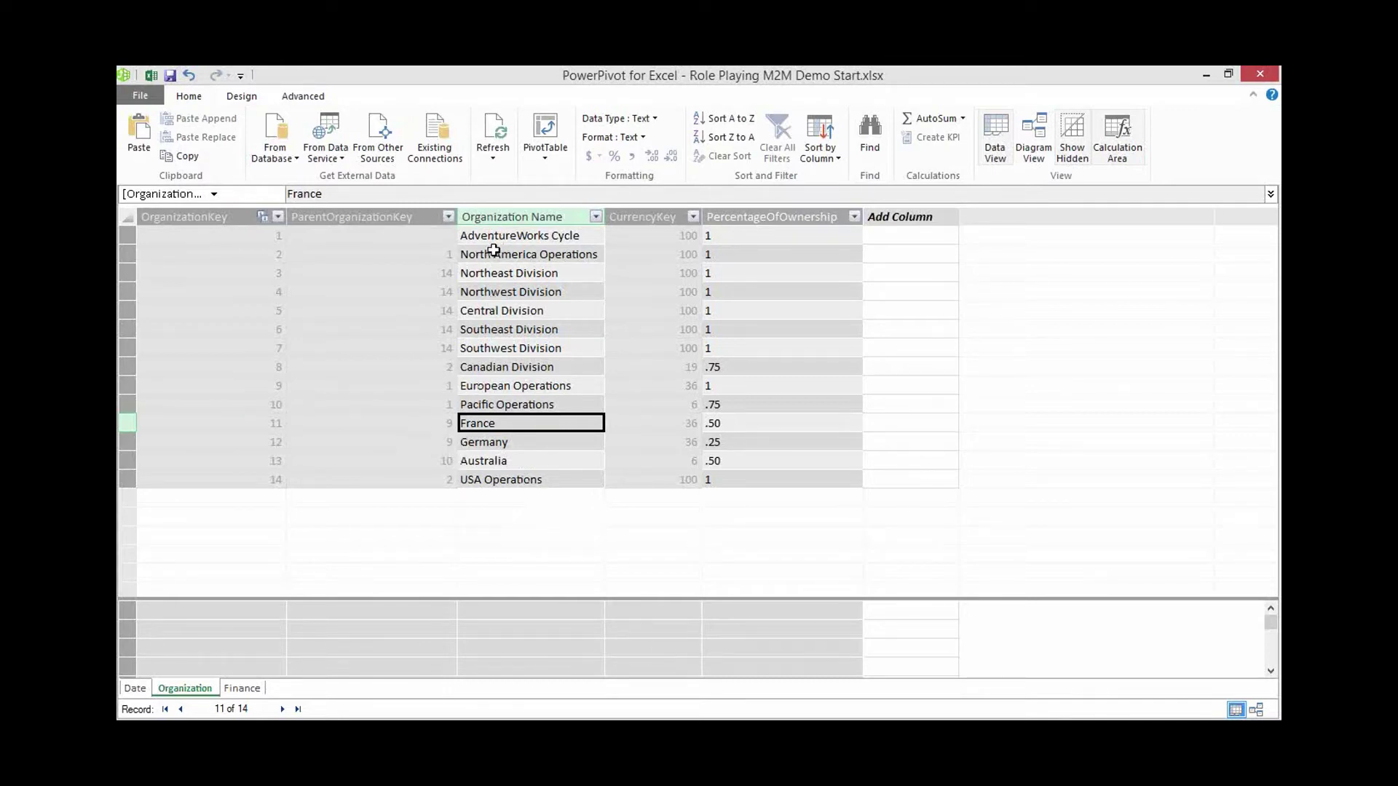
- Insert a new calculated column before Organization Name in the Organization table
click(472, 216)
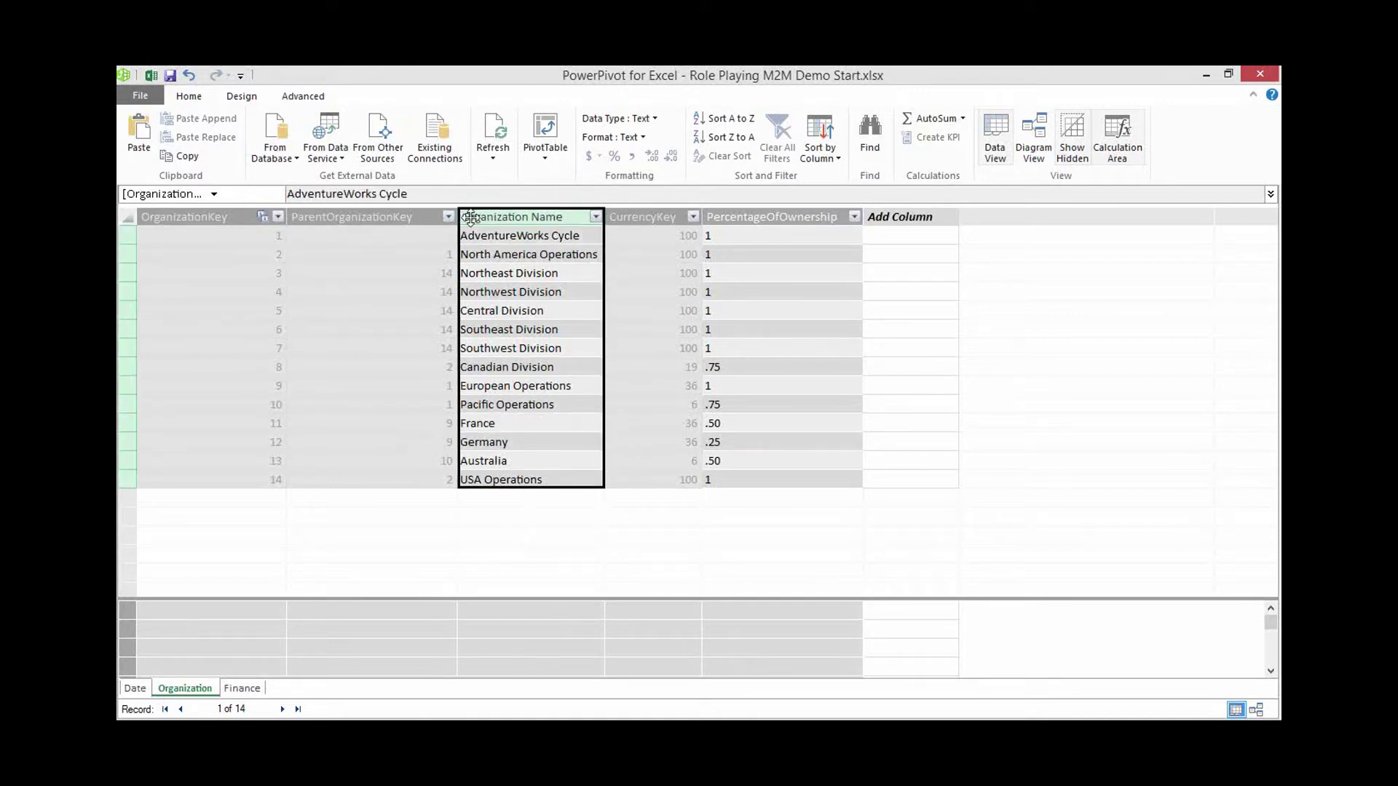
right_click(478, 217)
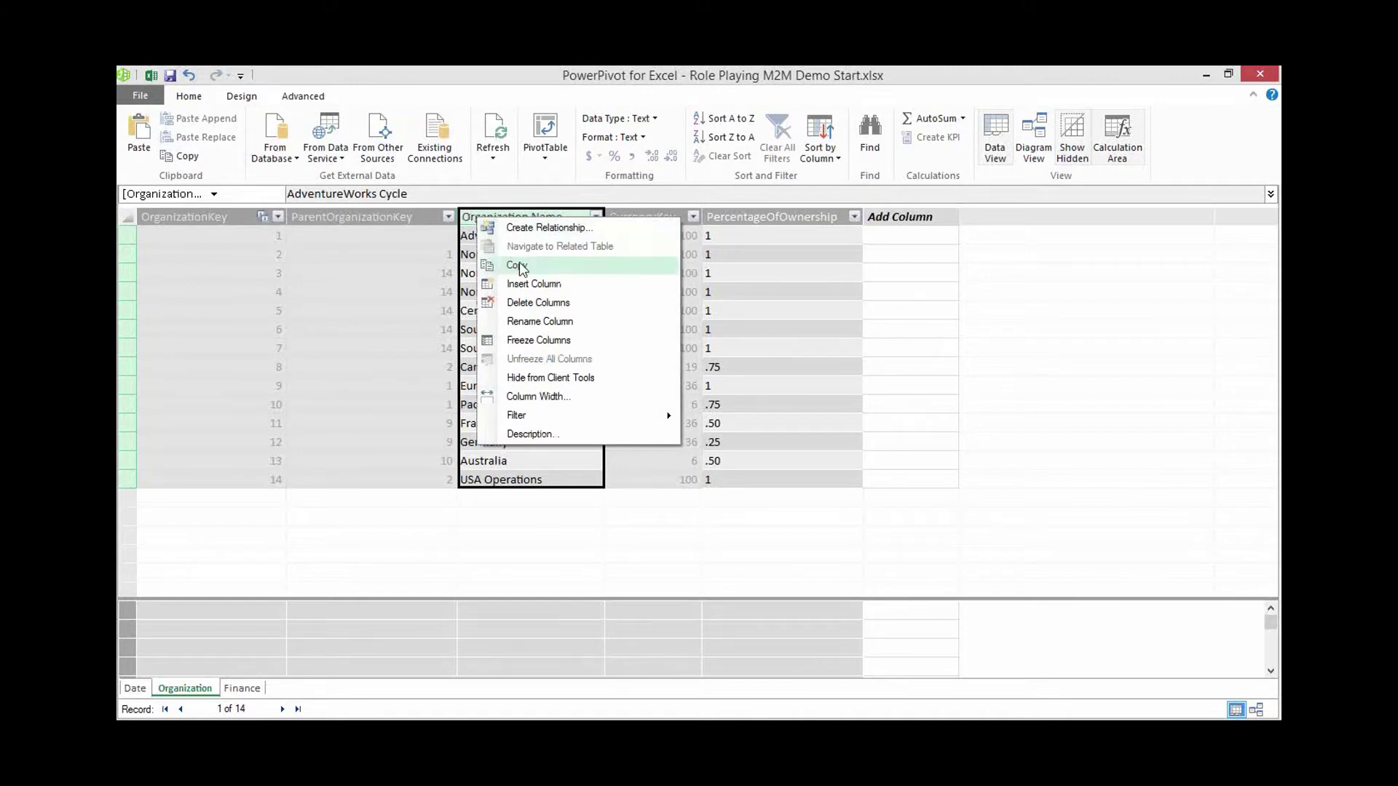
click(550, 288)
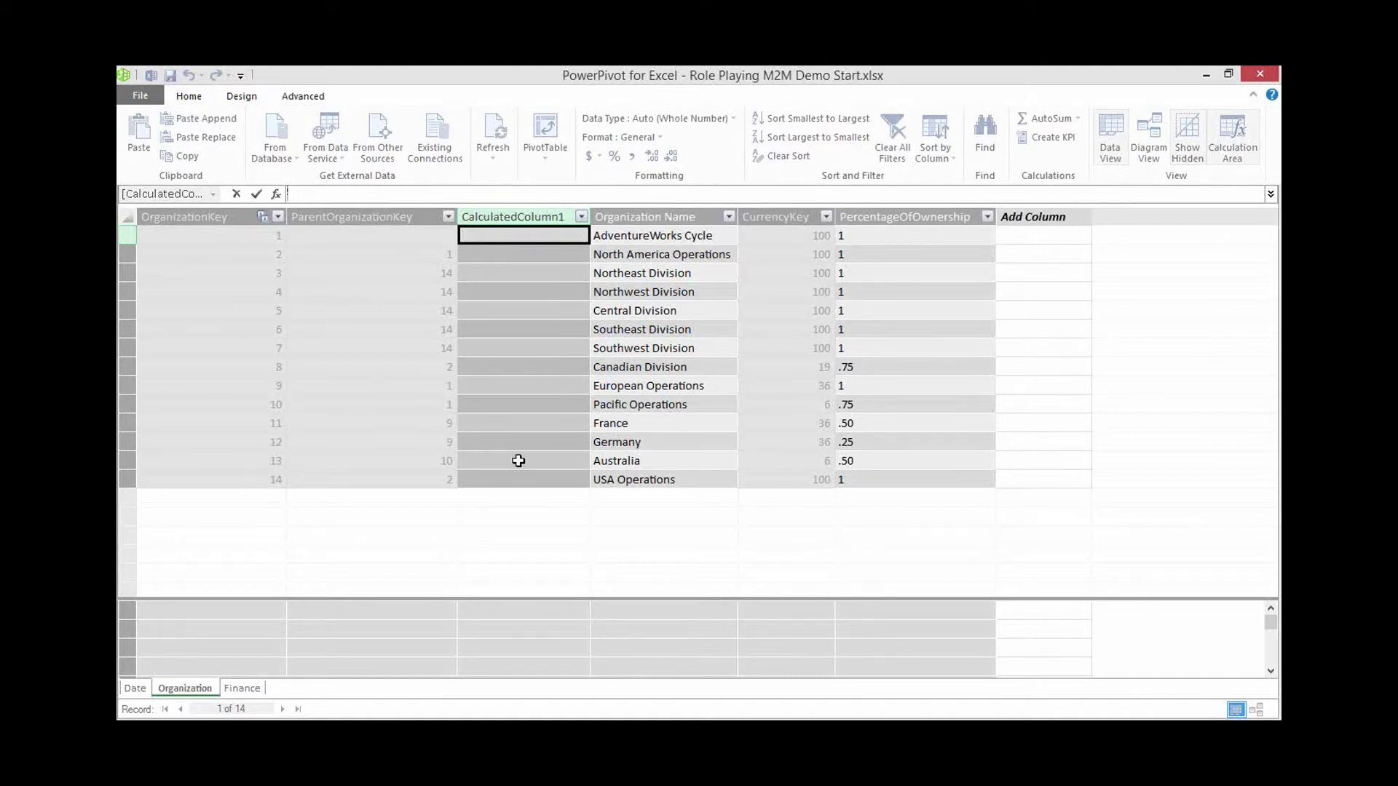
- Give the new calculated column the formula =PATH([OrganizationKey], [ParentOrganizationKey])
text(=PATH)
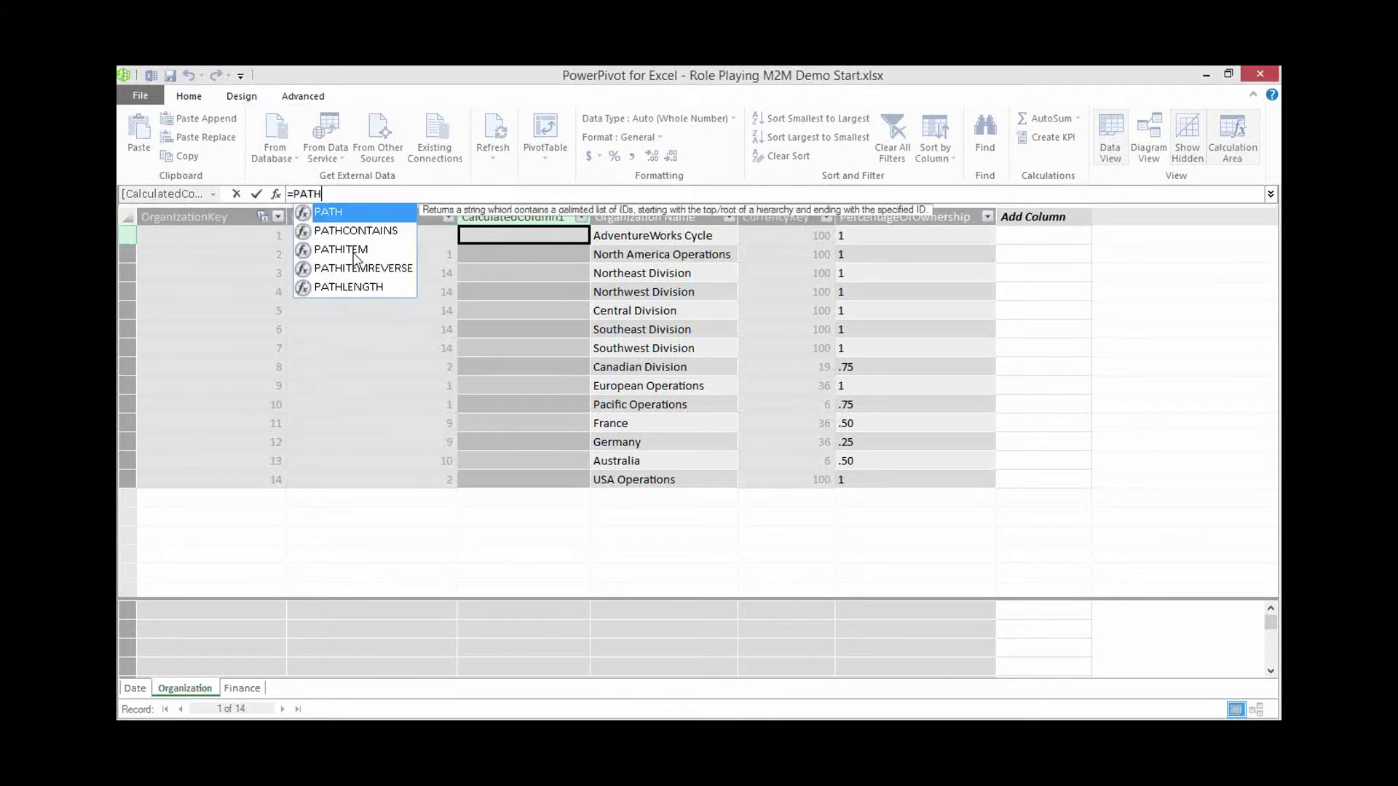
text(()
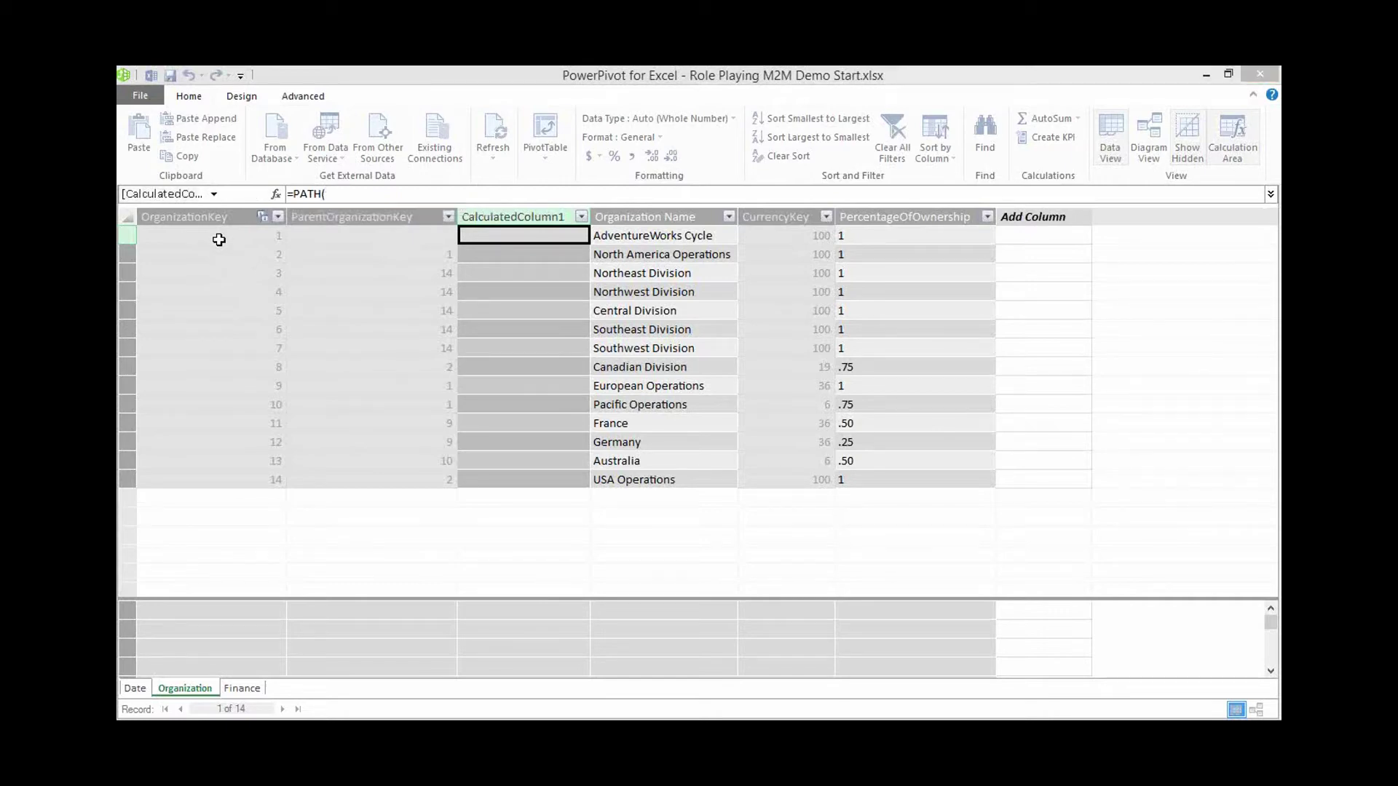
click(219, 237)
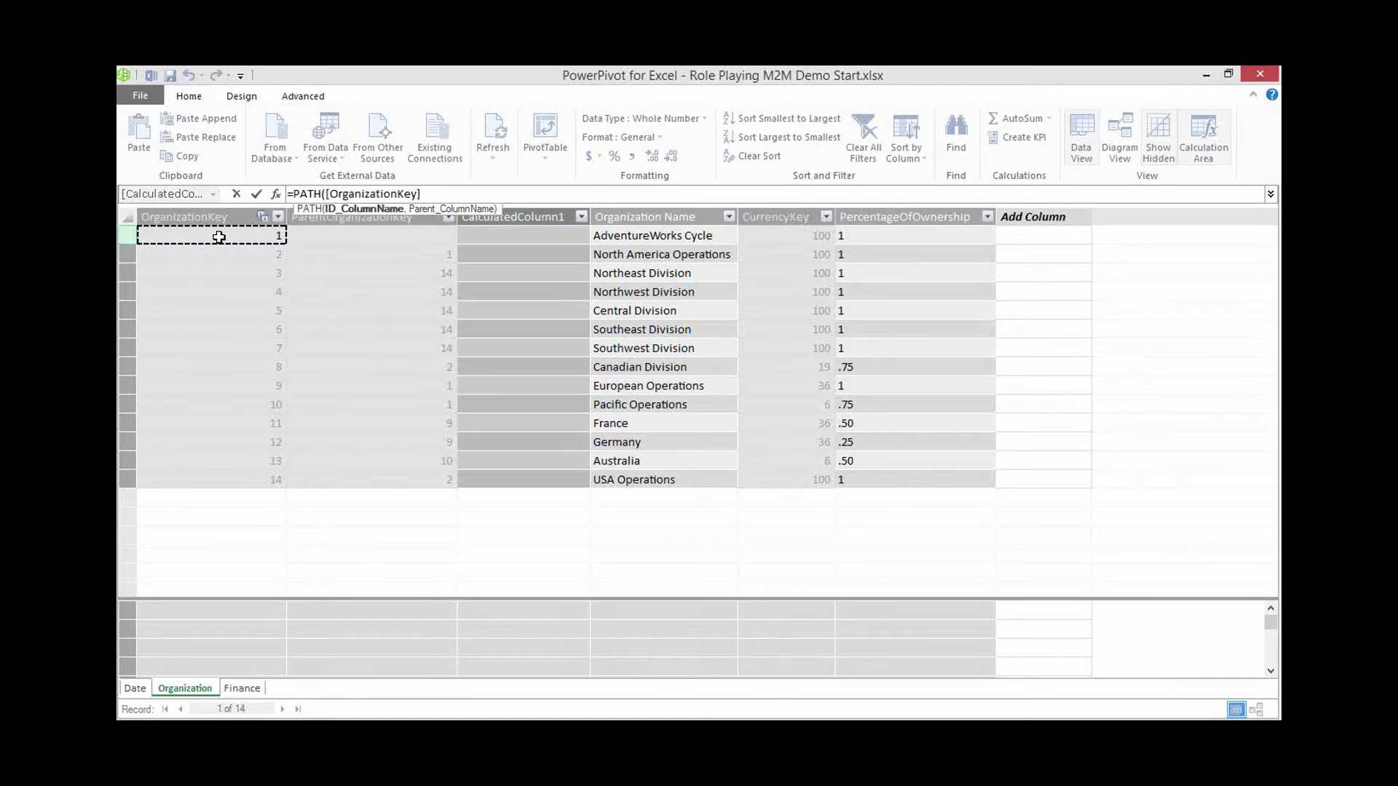
text(,)
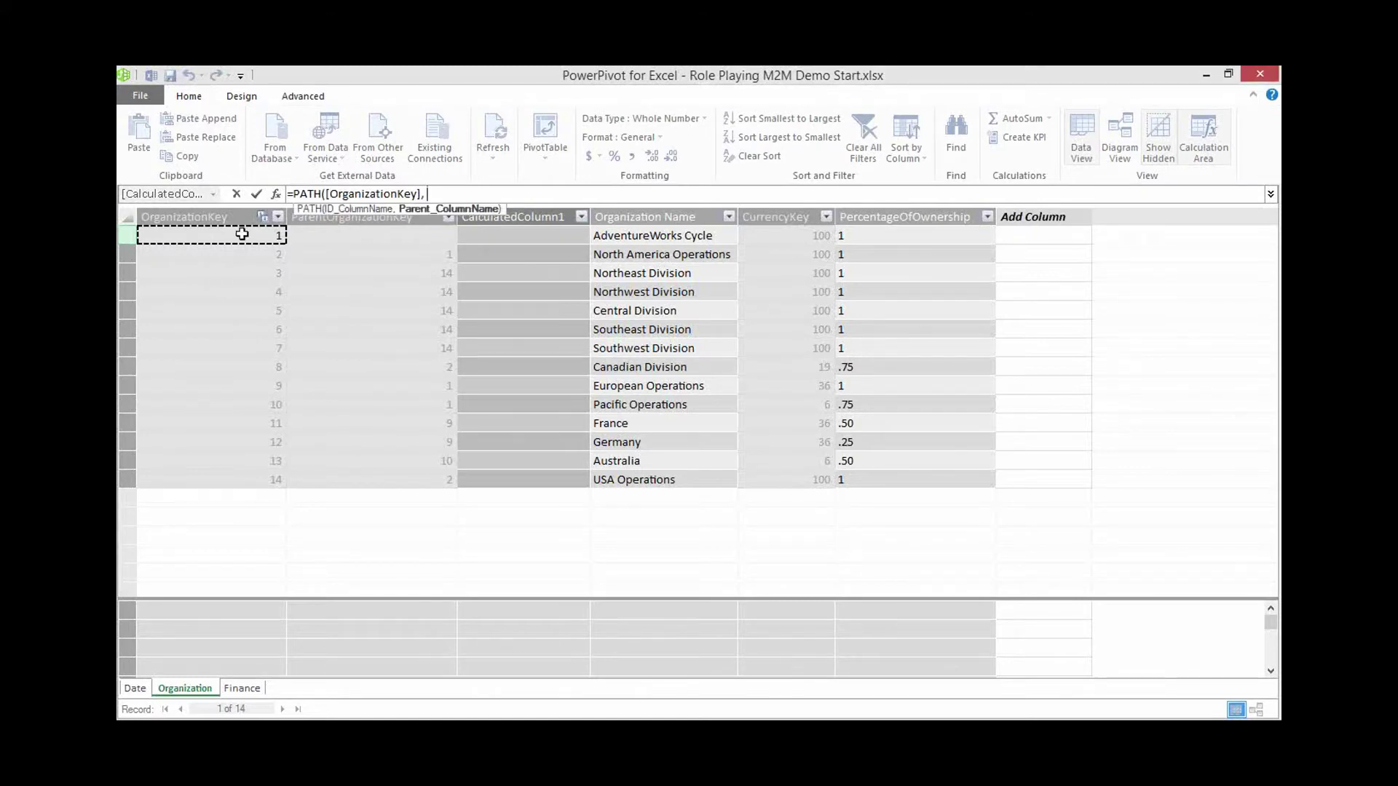
click(322, 235)
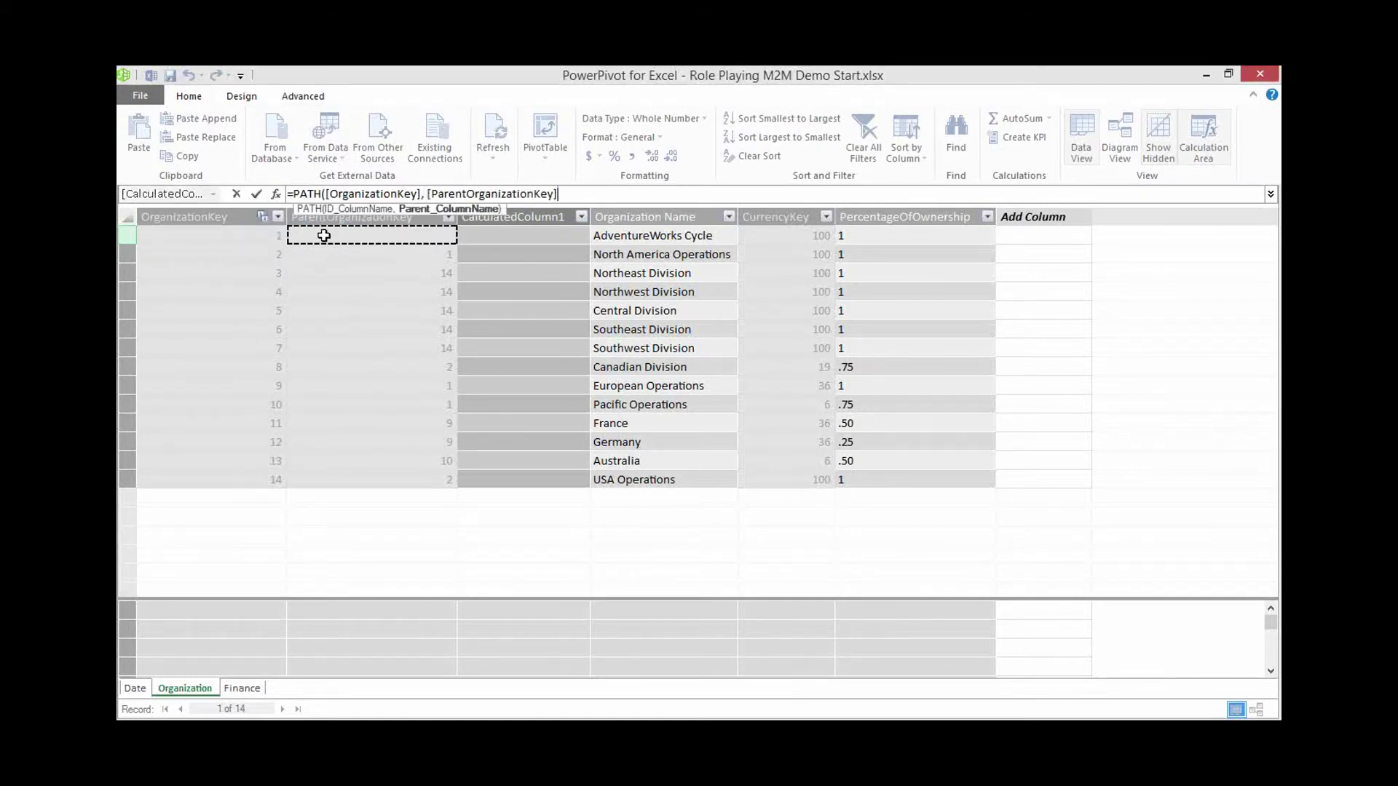
text())
key(Return)
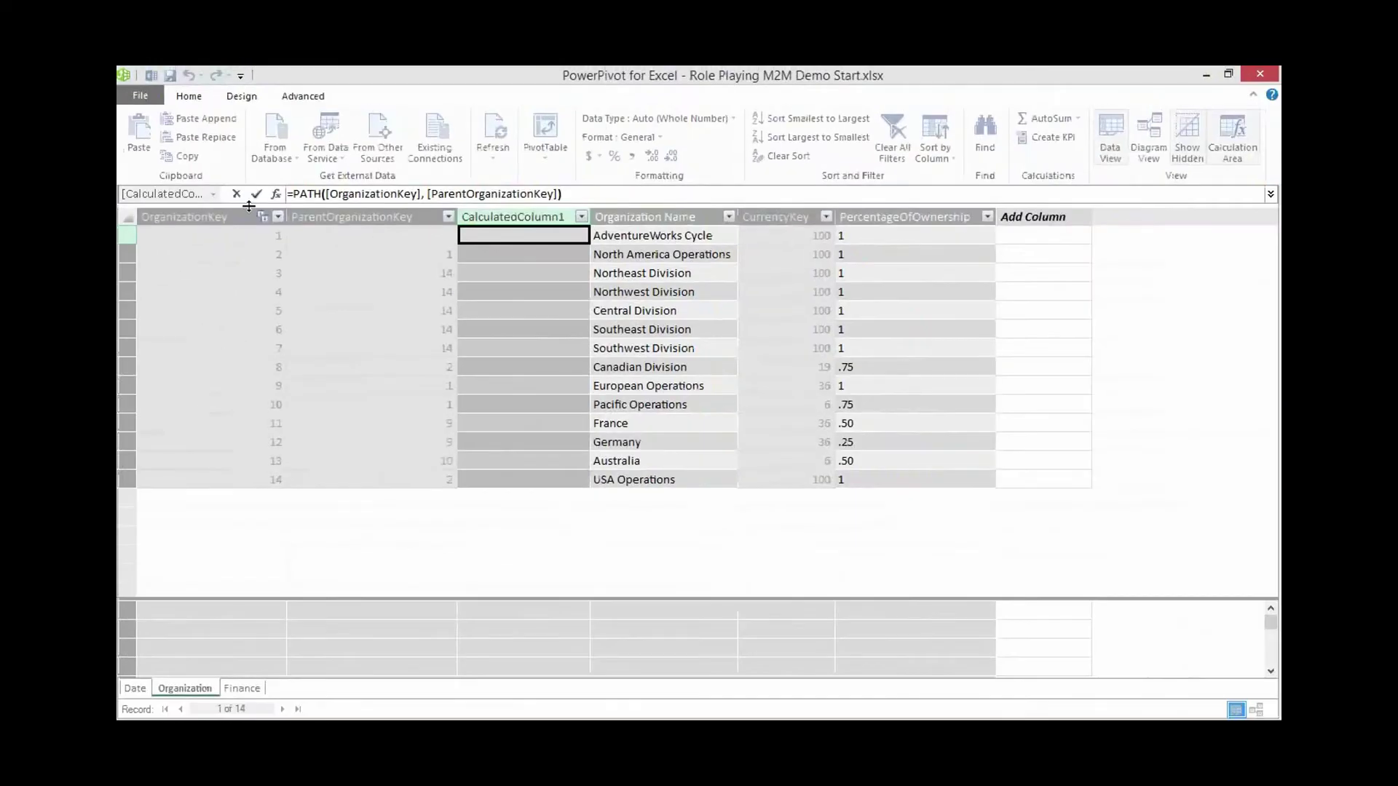
- Commit the PATH formula and rename its calculated column as HPath
click(256, 195)
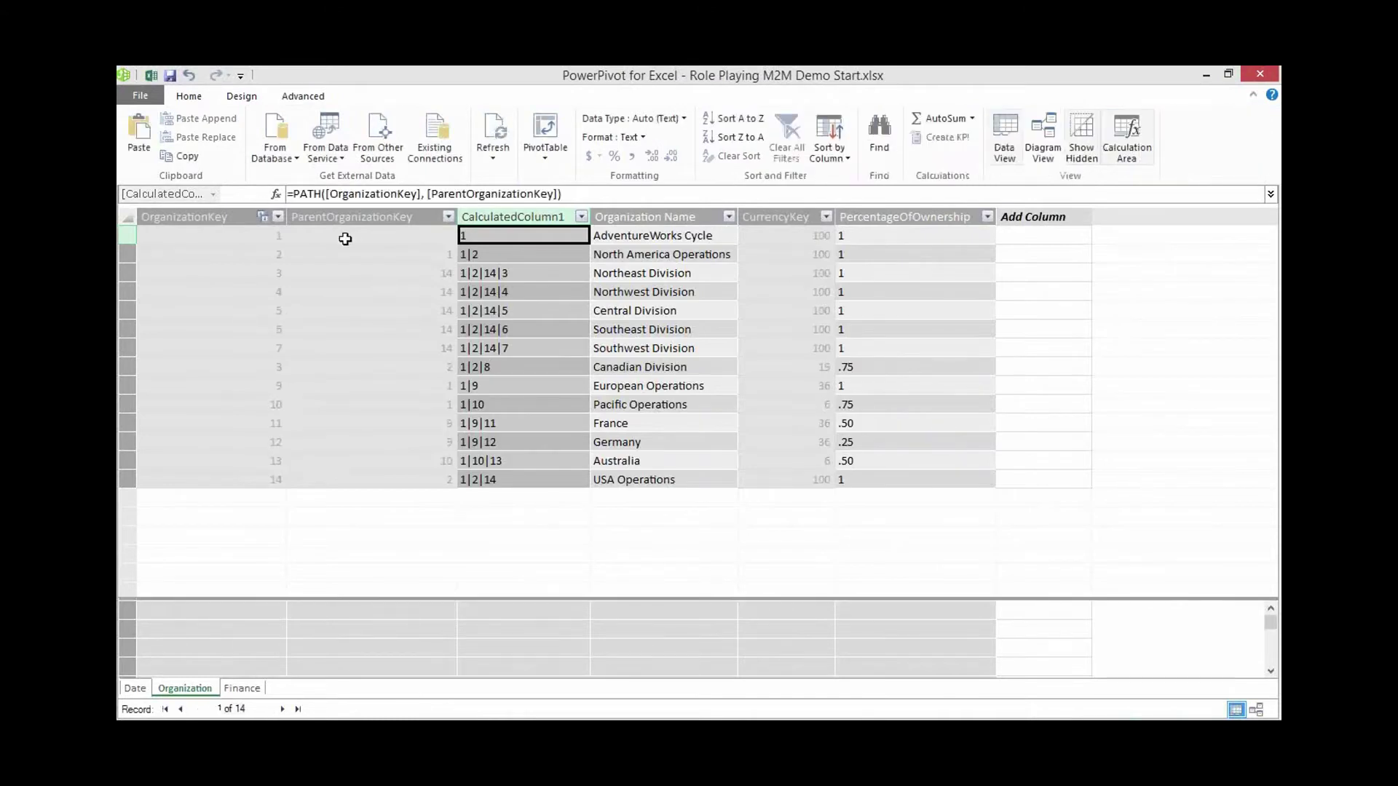
right_click(507, 215)
click(554, 318)
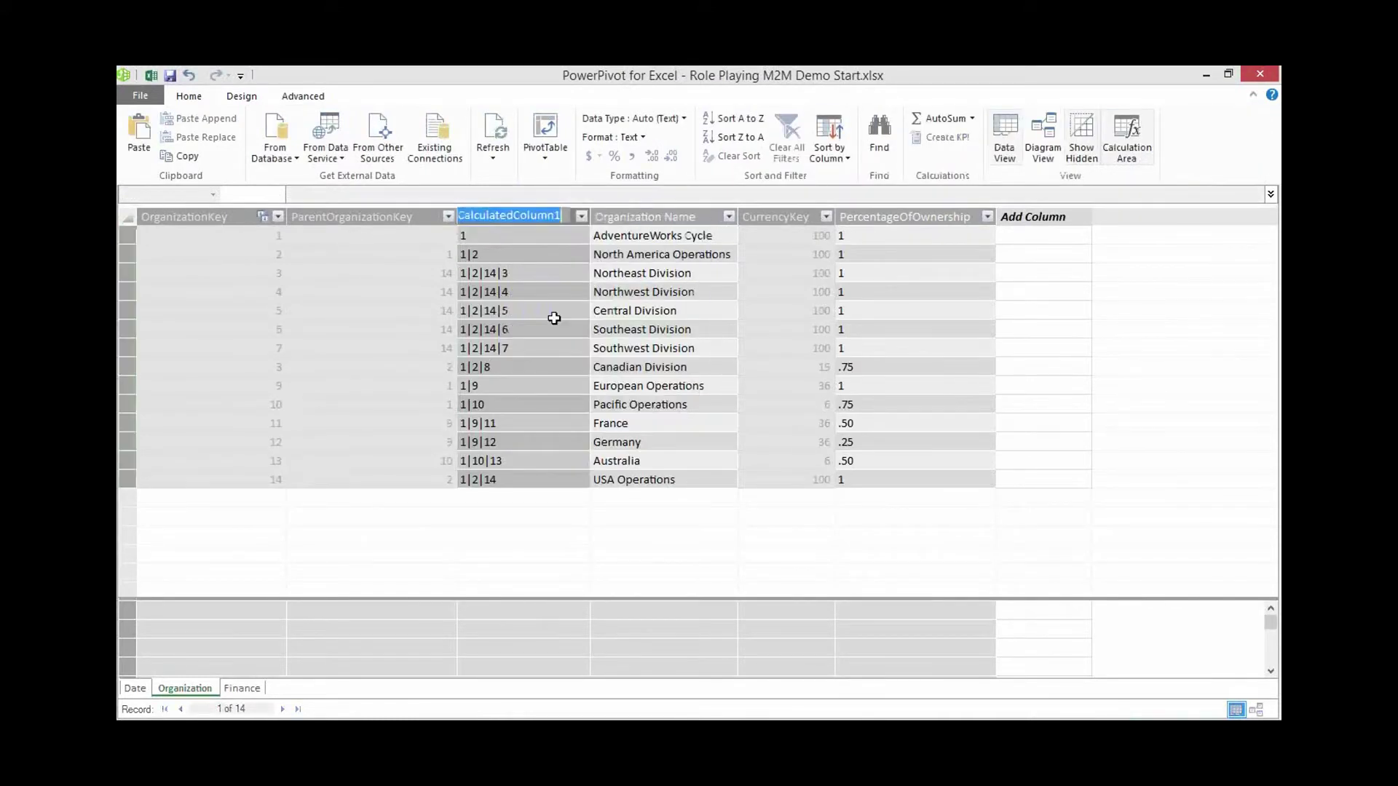
text(H)
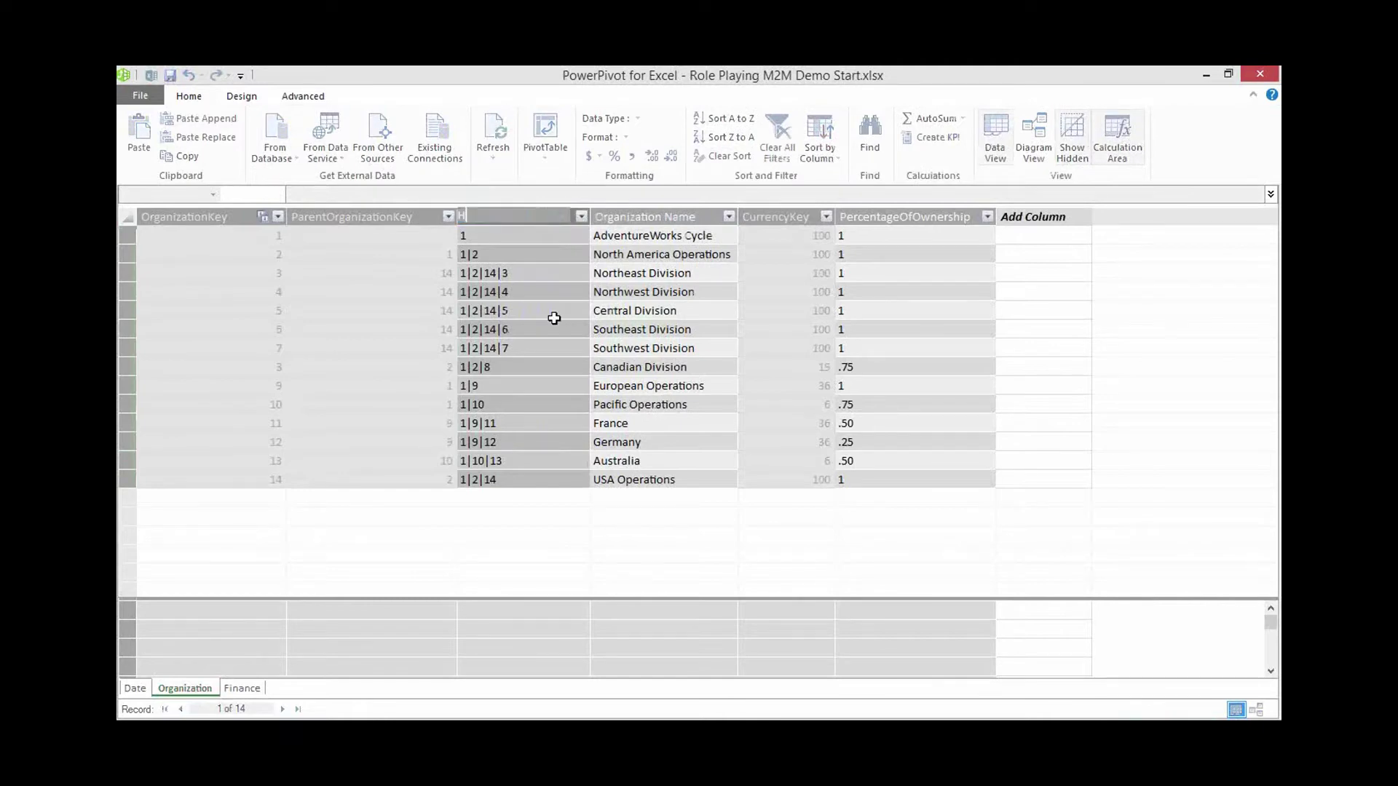
text(Path)
key(Return)
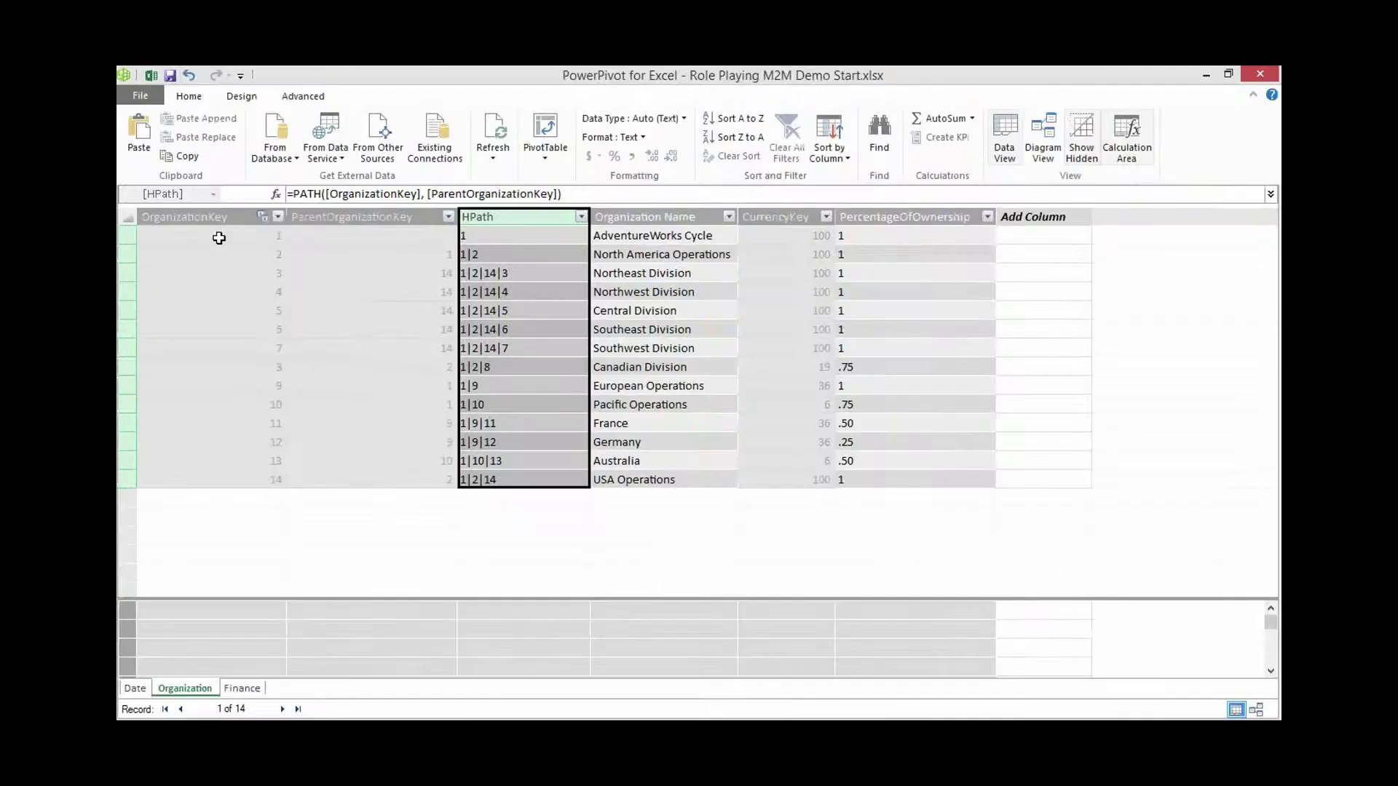
- Hide the HPath column from client tools
right_click(519, 222)
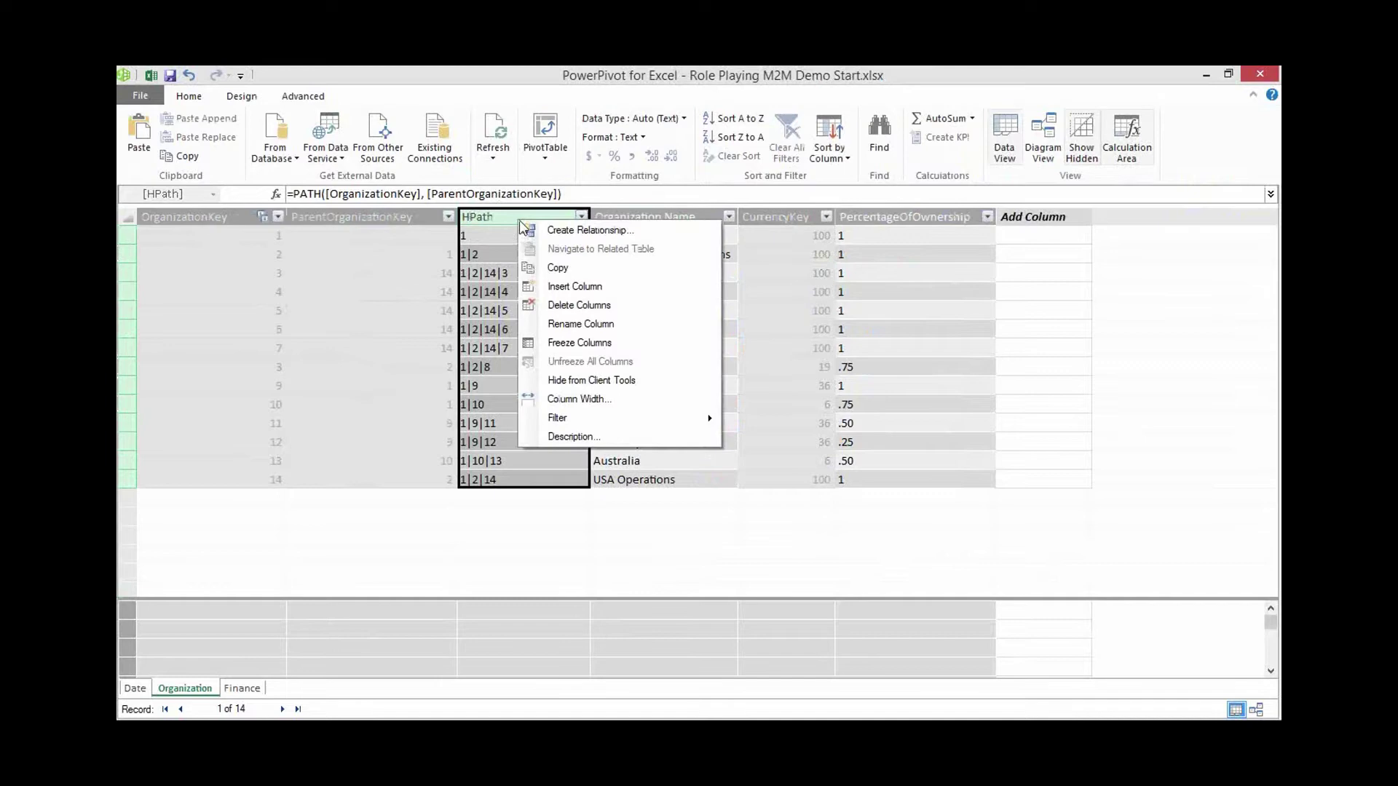
click(572, 381)
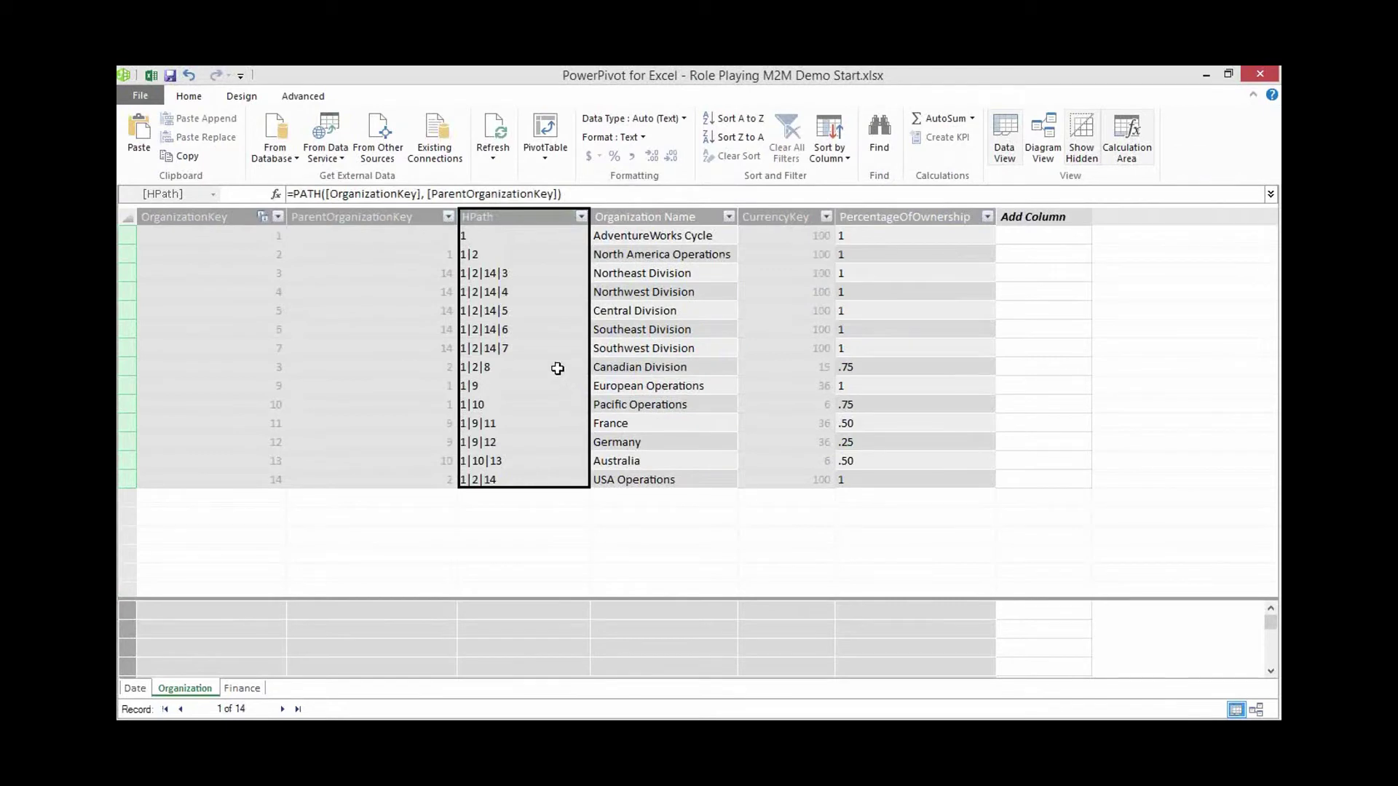
click(420, 240)
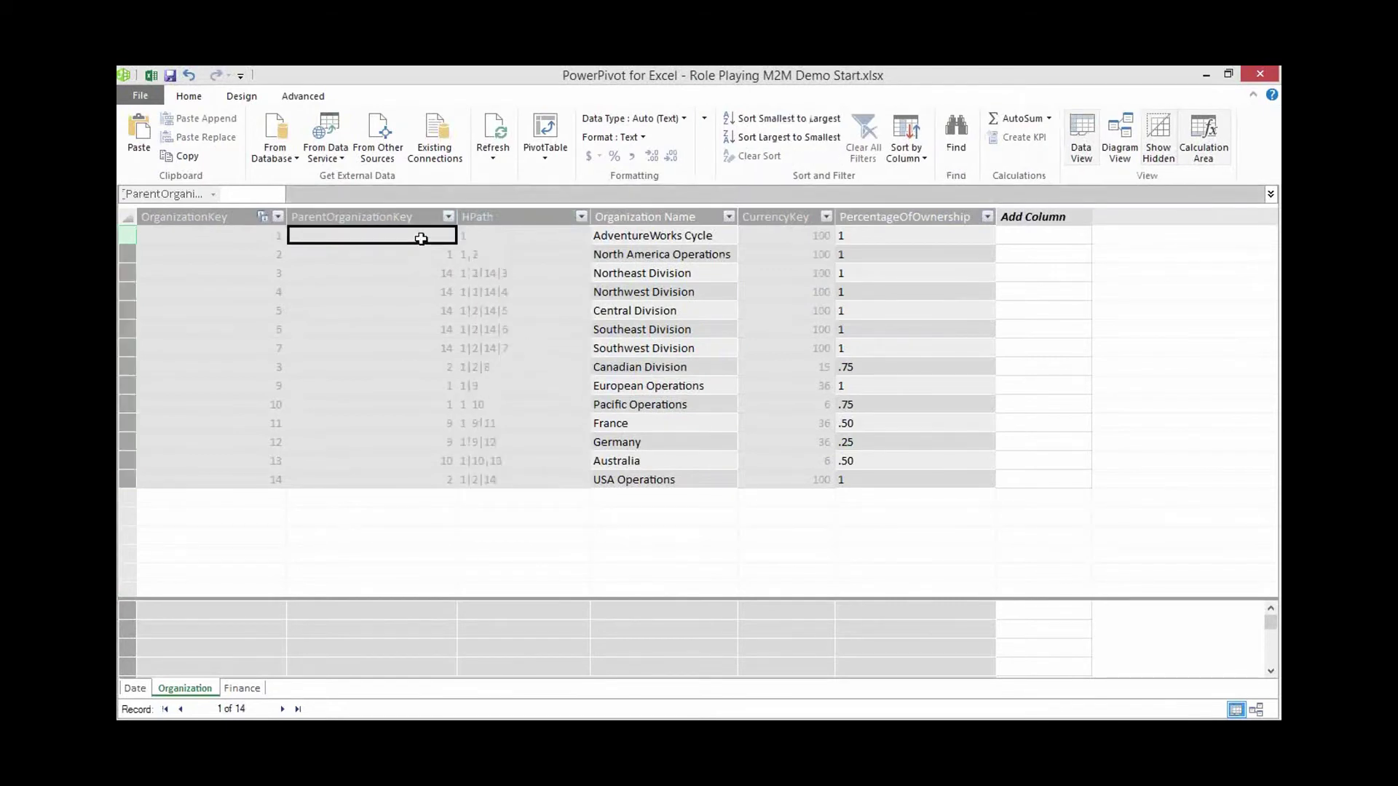
click(498, 241)
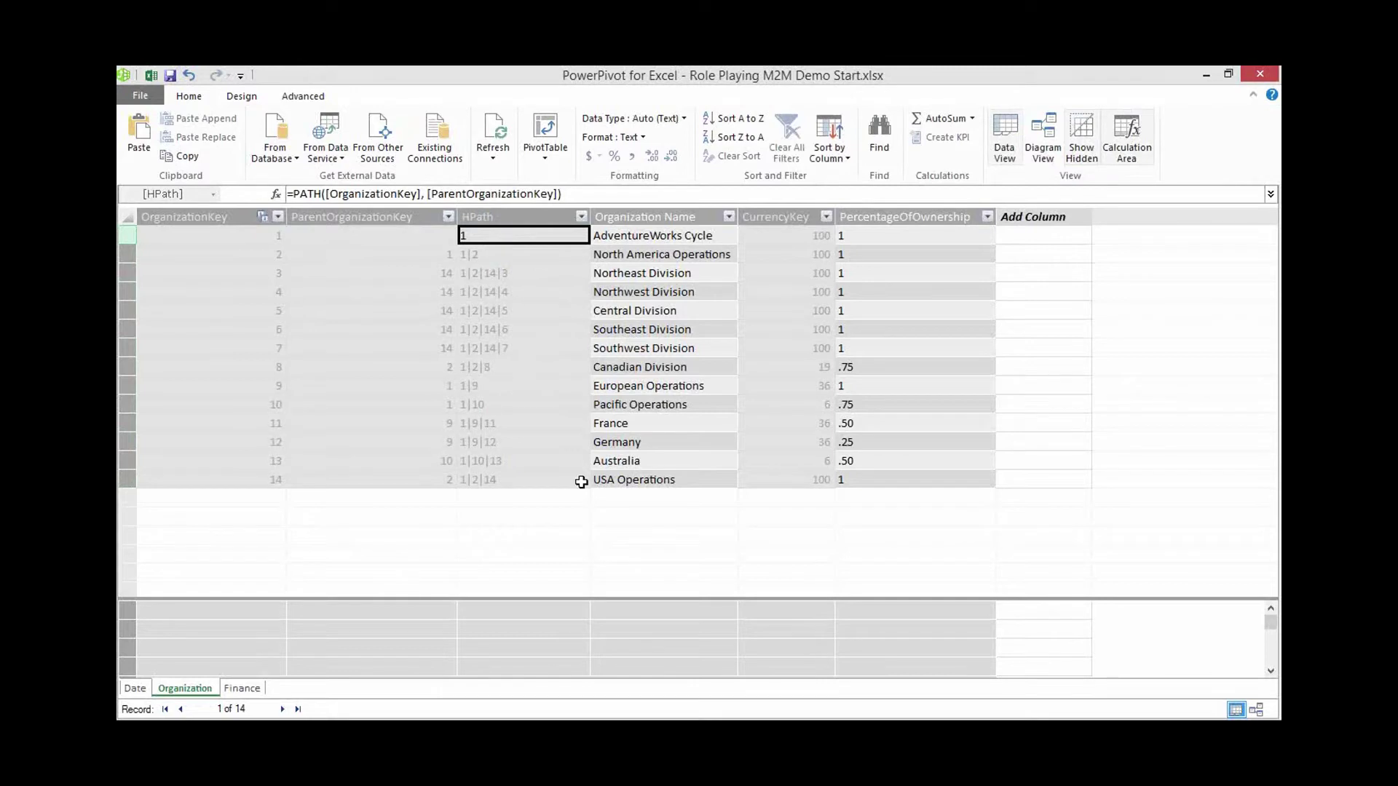
- Enlarge the calculation area so it begins just beneath the last row of the Organization table
drag(616, 599, 635, 498)
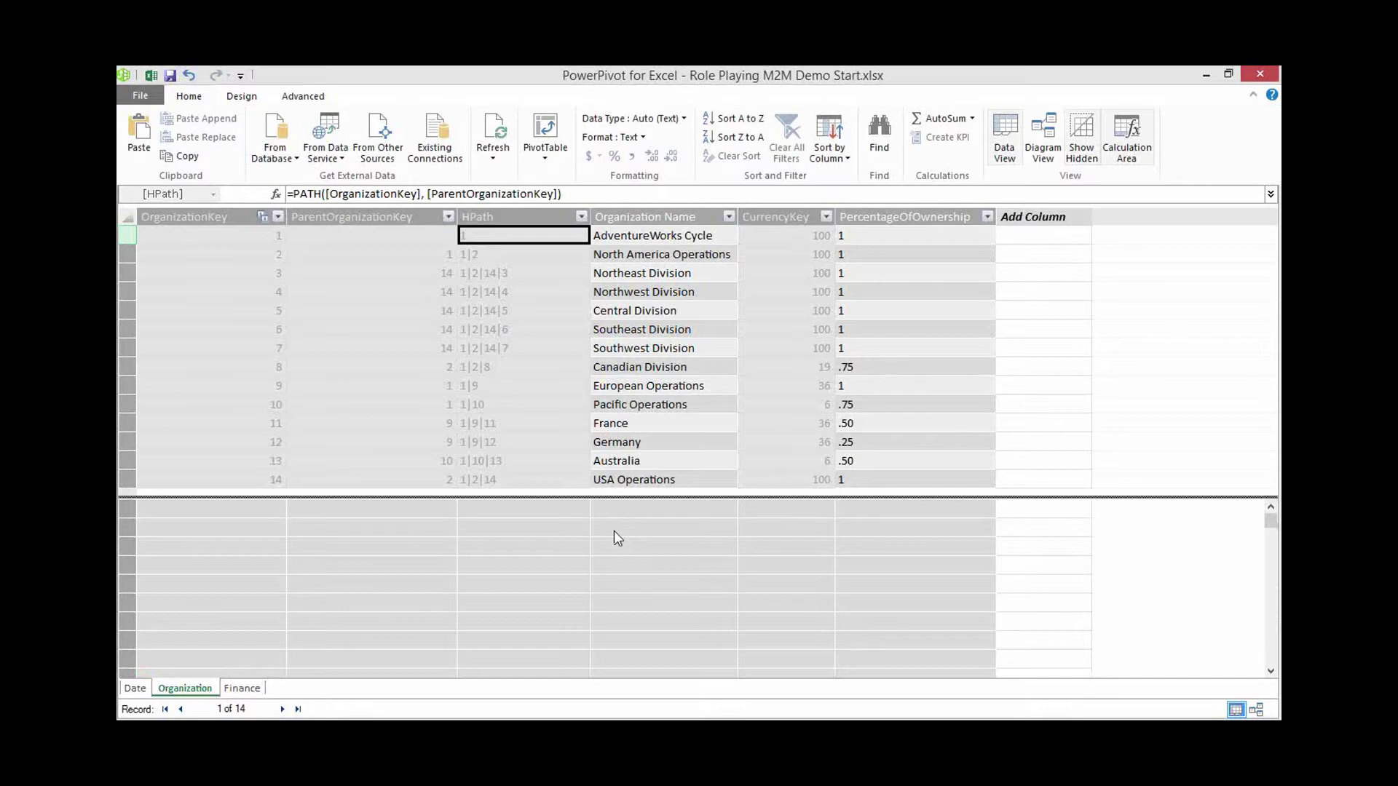
click(237, 243)
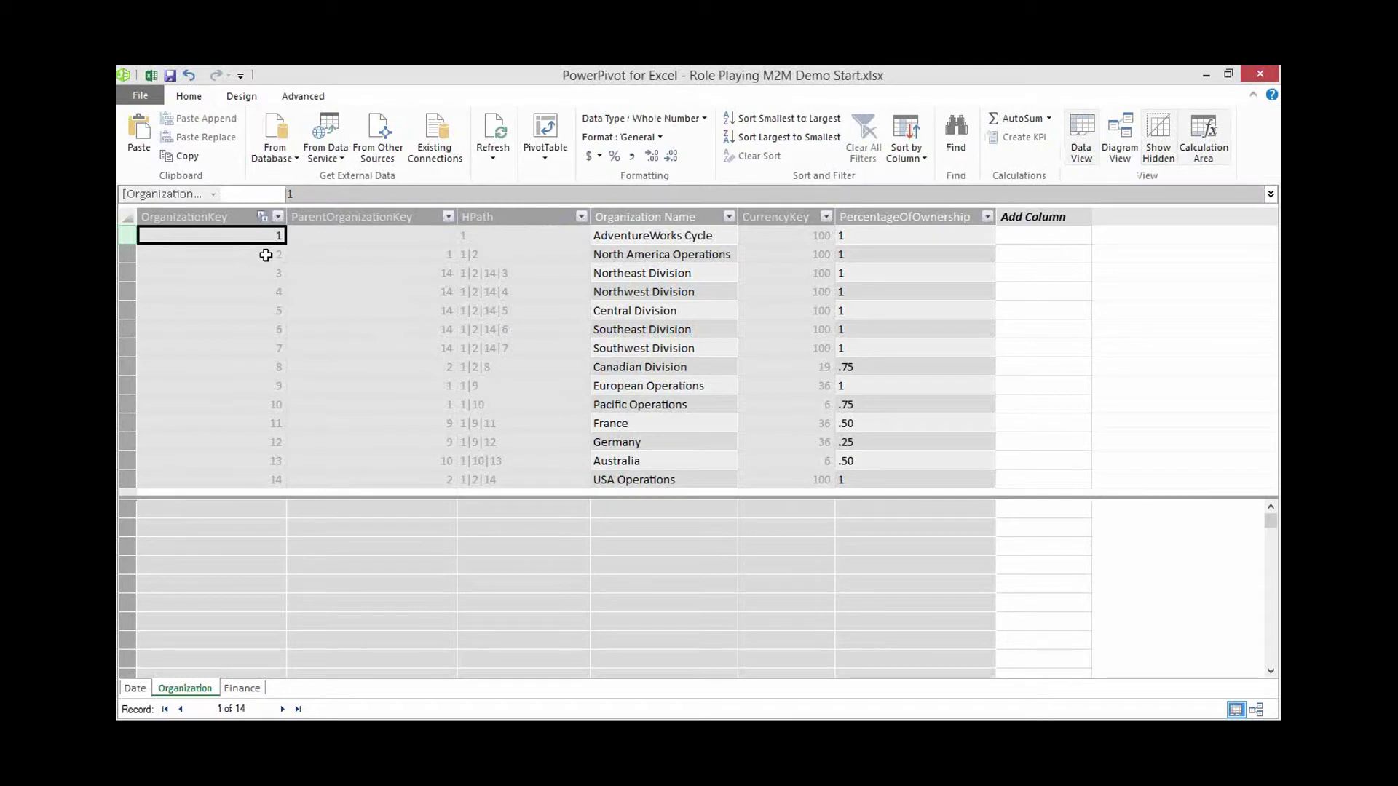
click(312, 238)
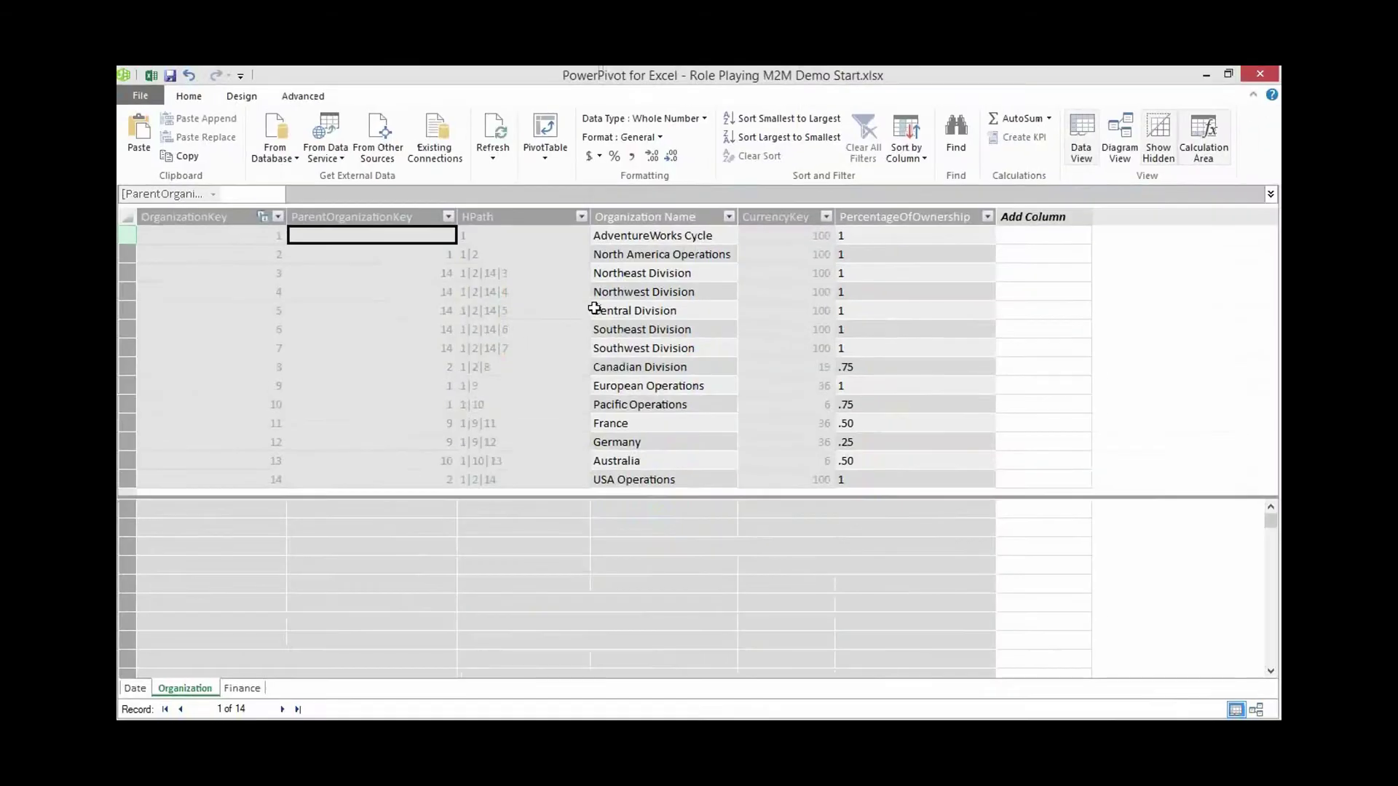
- Insert four empty calculated columns between Organization Name and CurrencyKey in the Organization table
click(760, 215)
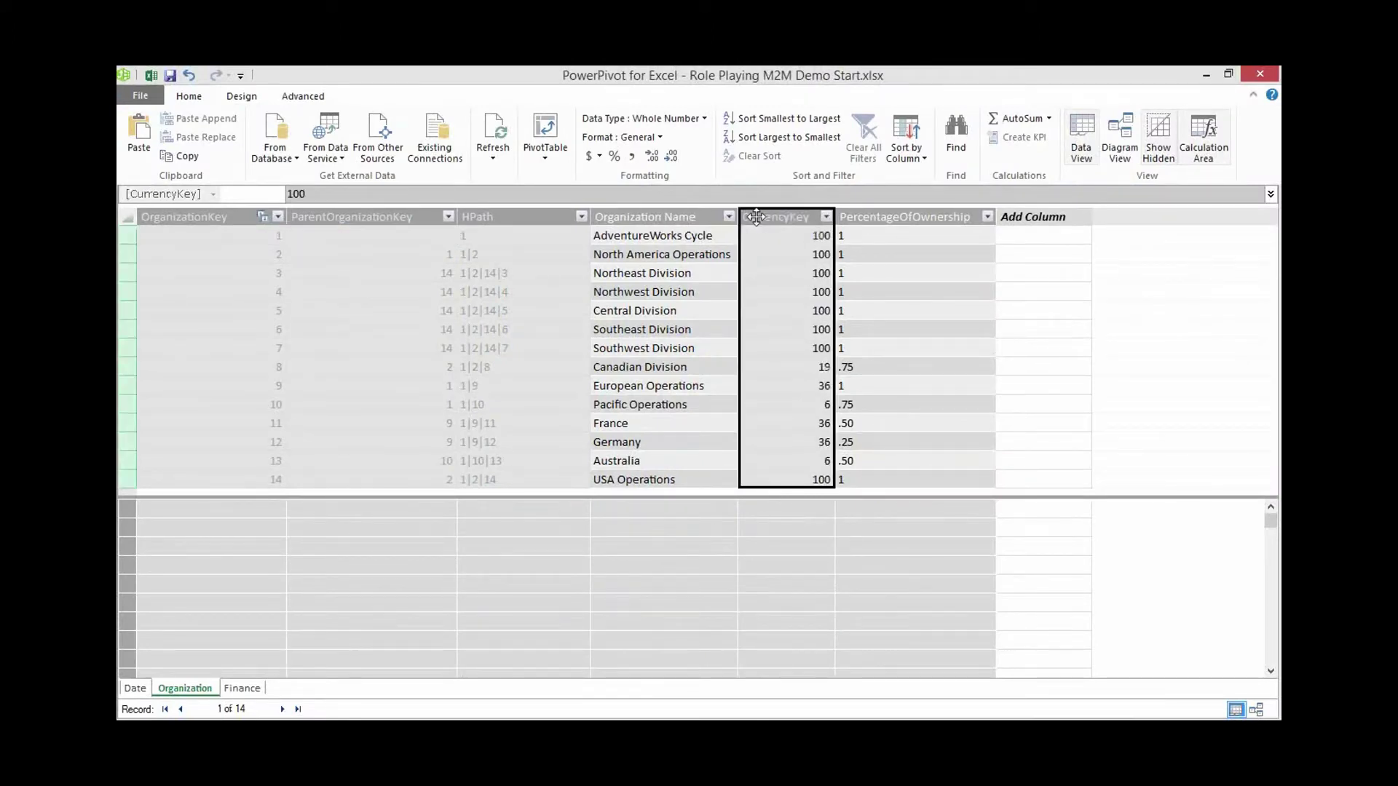
right_click(757, 216)
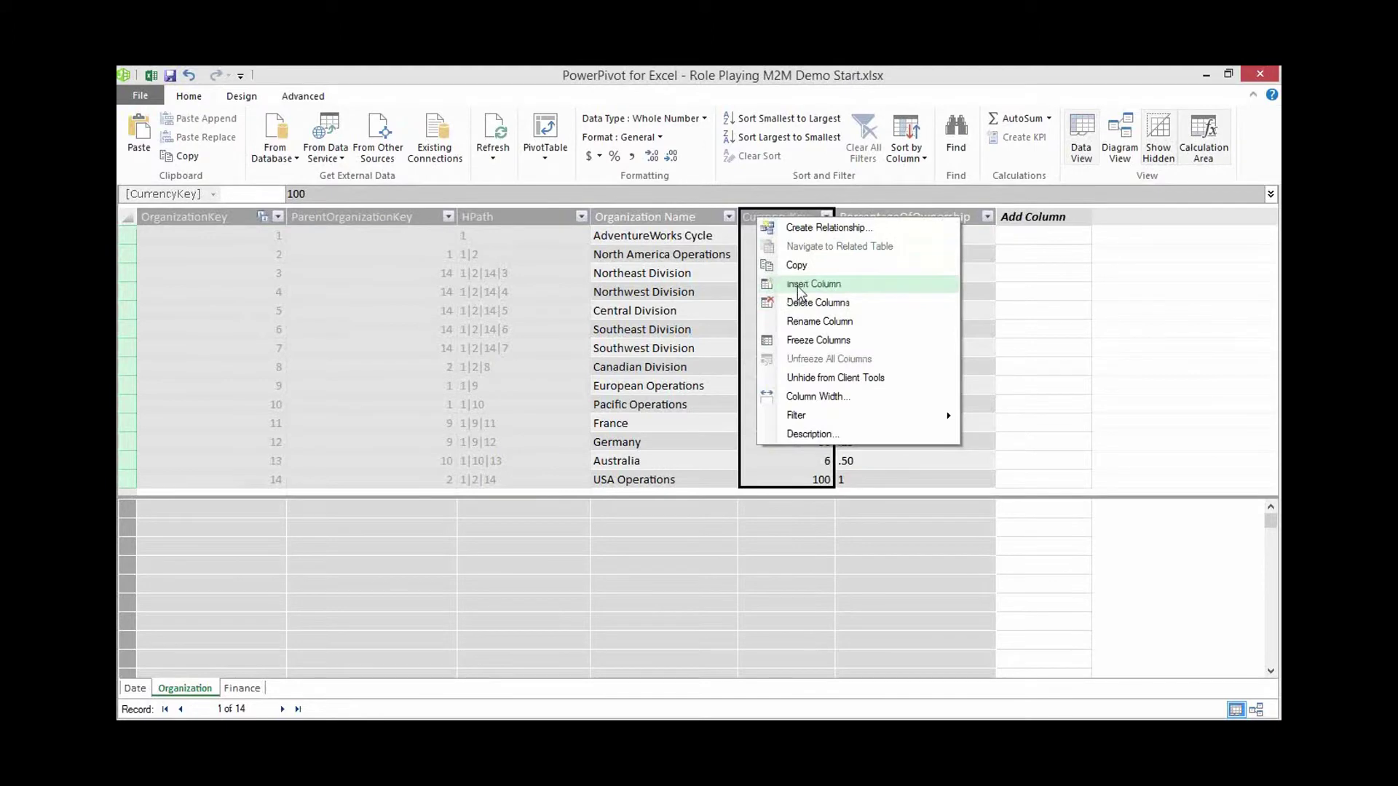
click(798, 286)
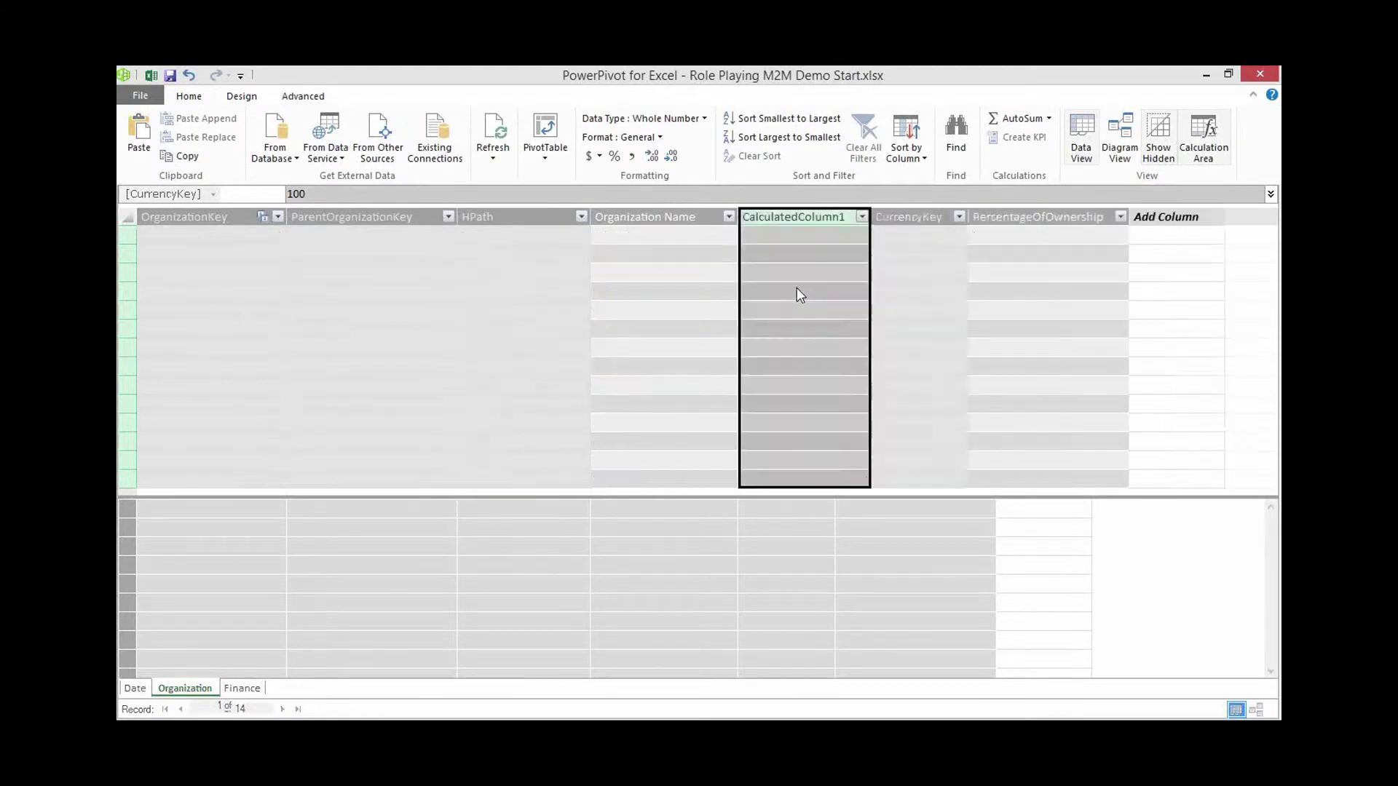
click(779, 218)
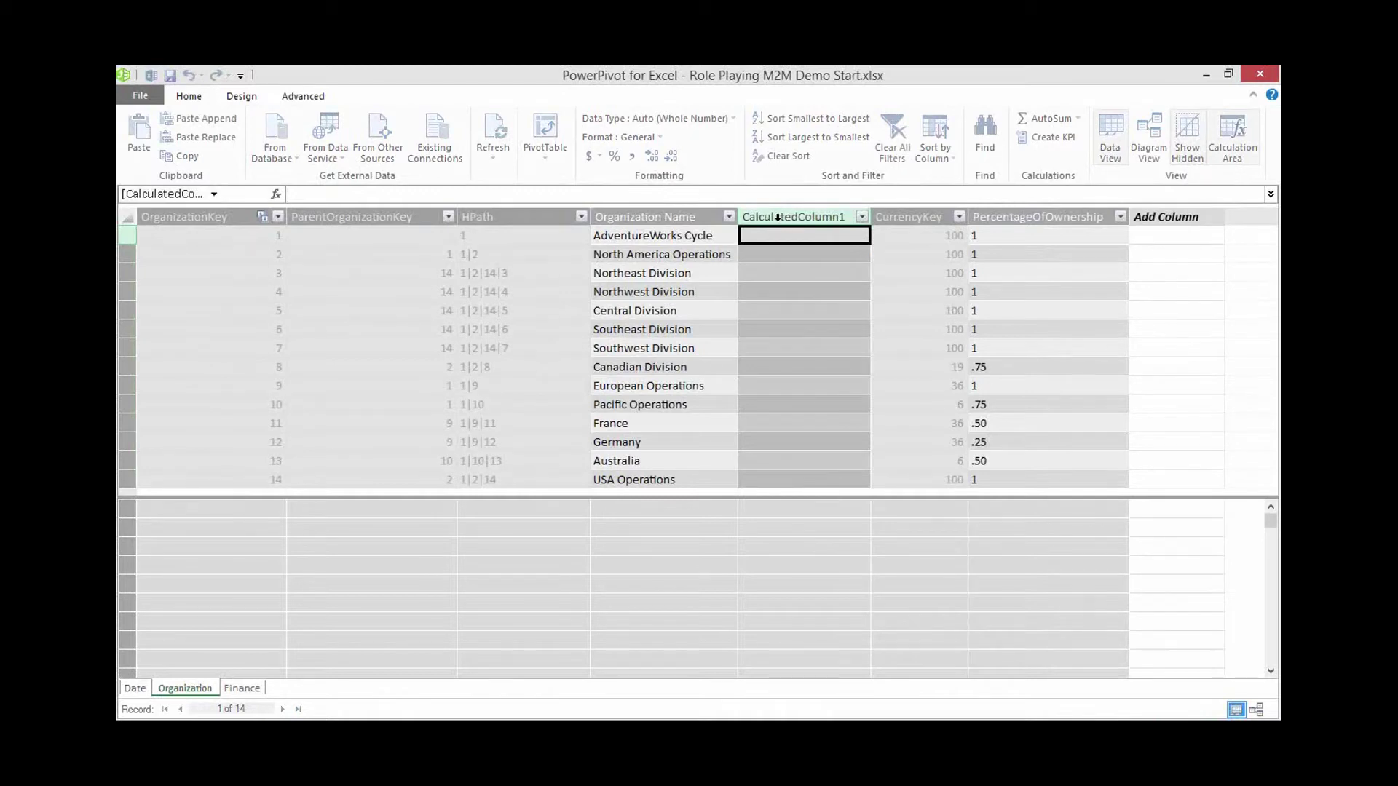
right_click(779, 218)
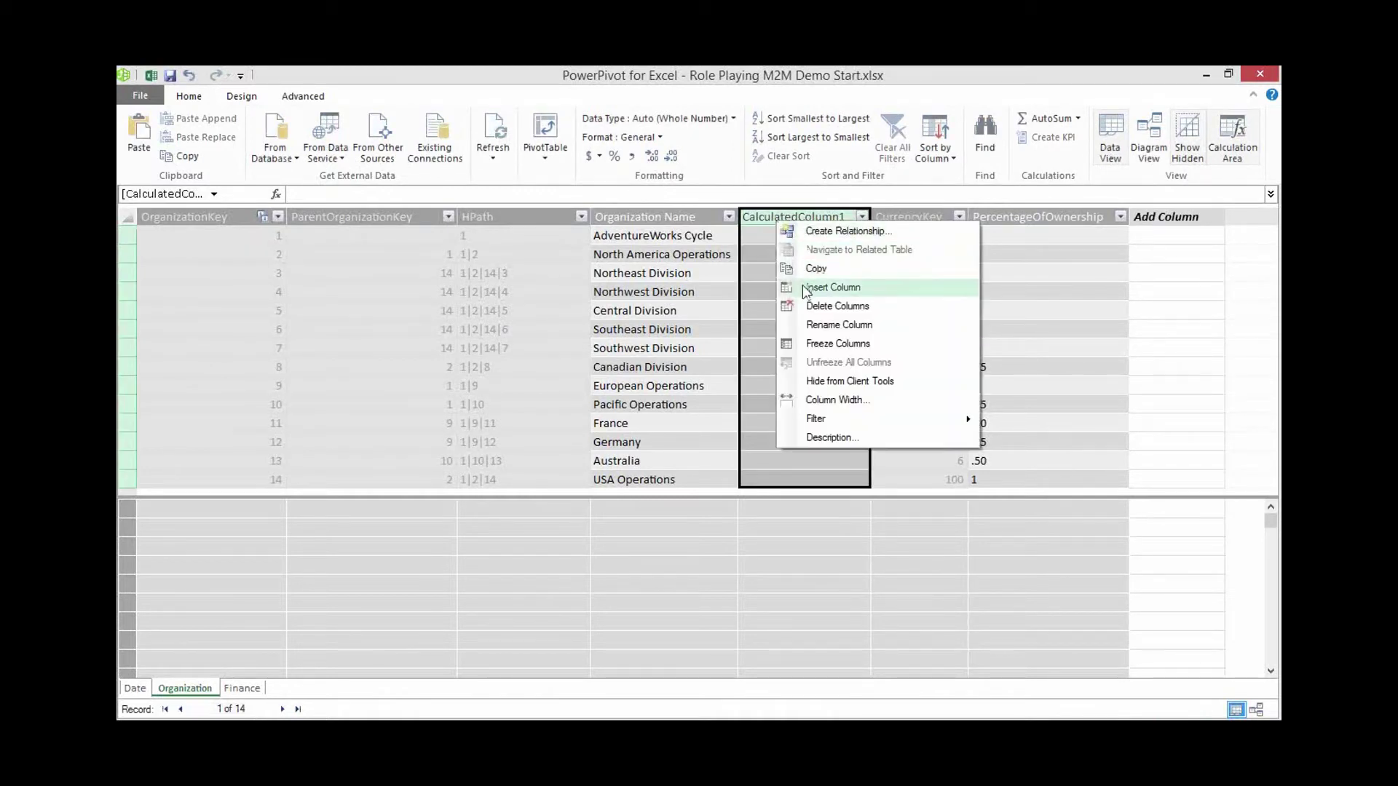
click(805, 288)
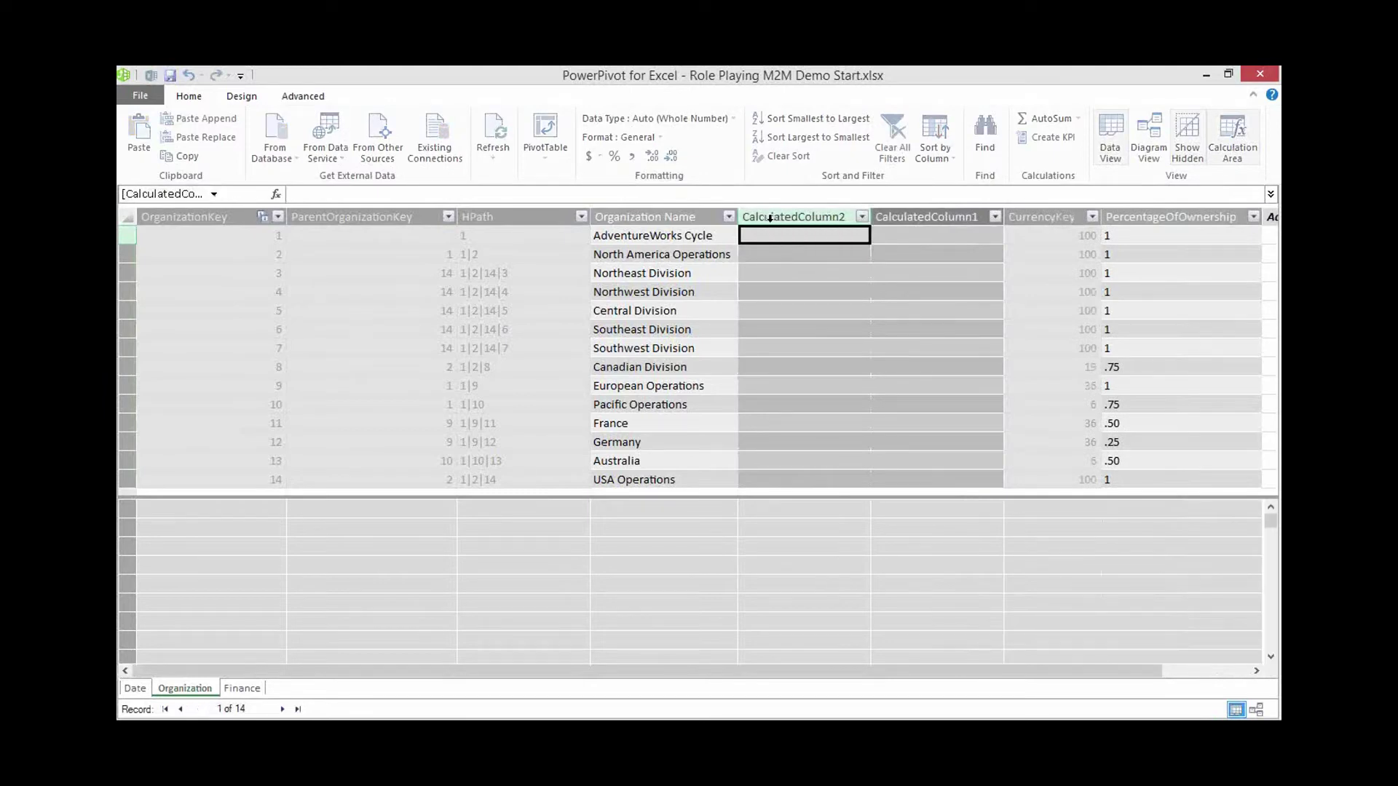
click(770, 218)
right_click(770, 219)
click(792, 282)
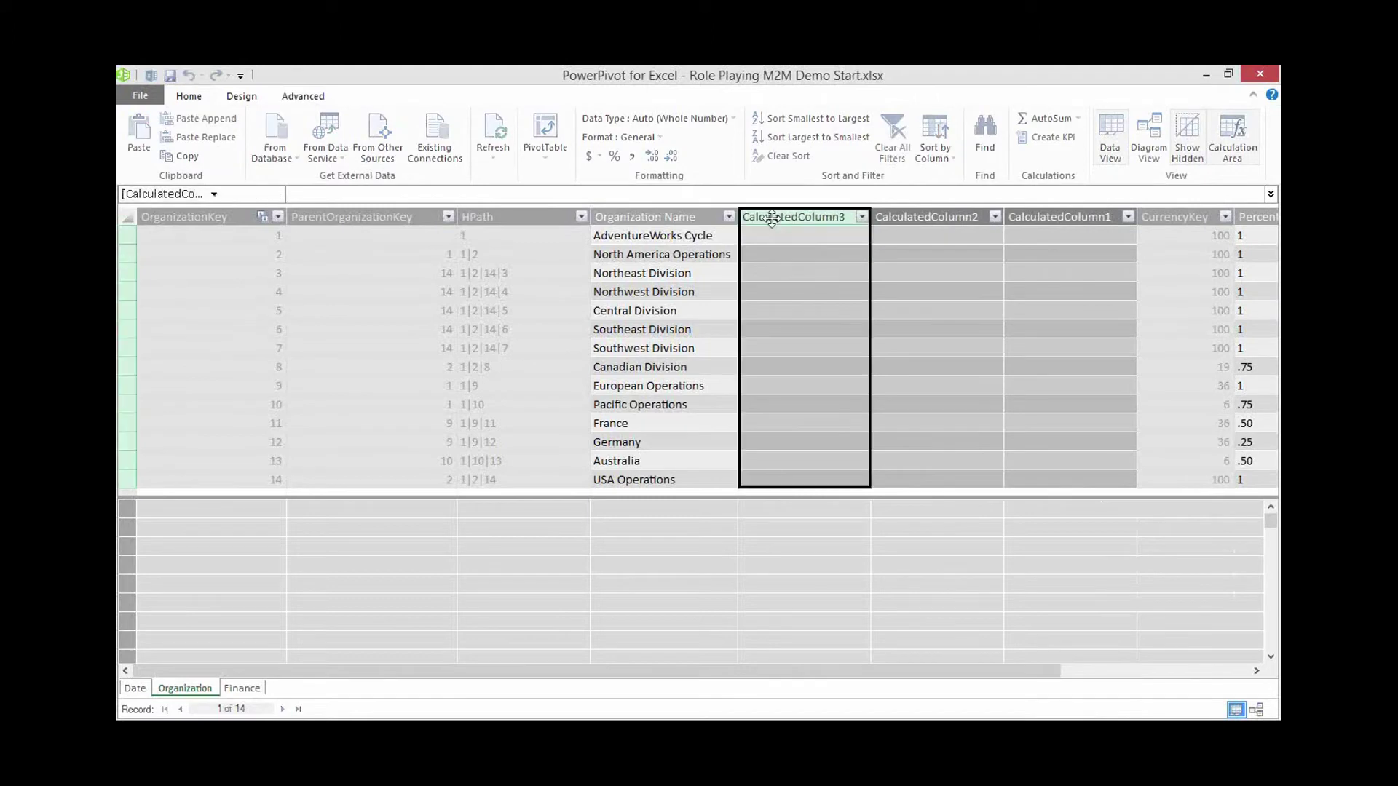
right_click(771, 218)
click(799, 288)
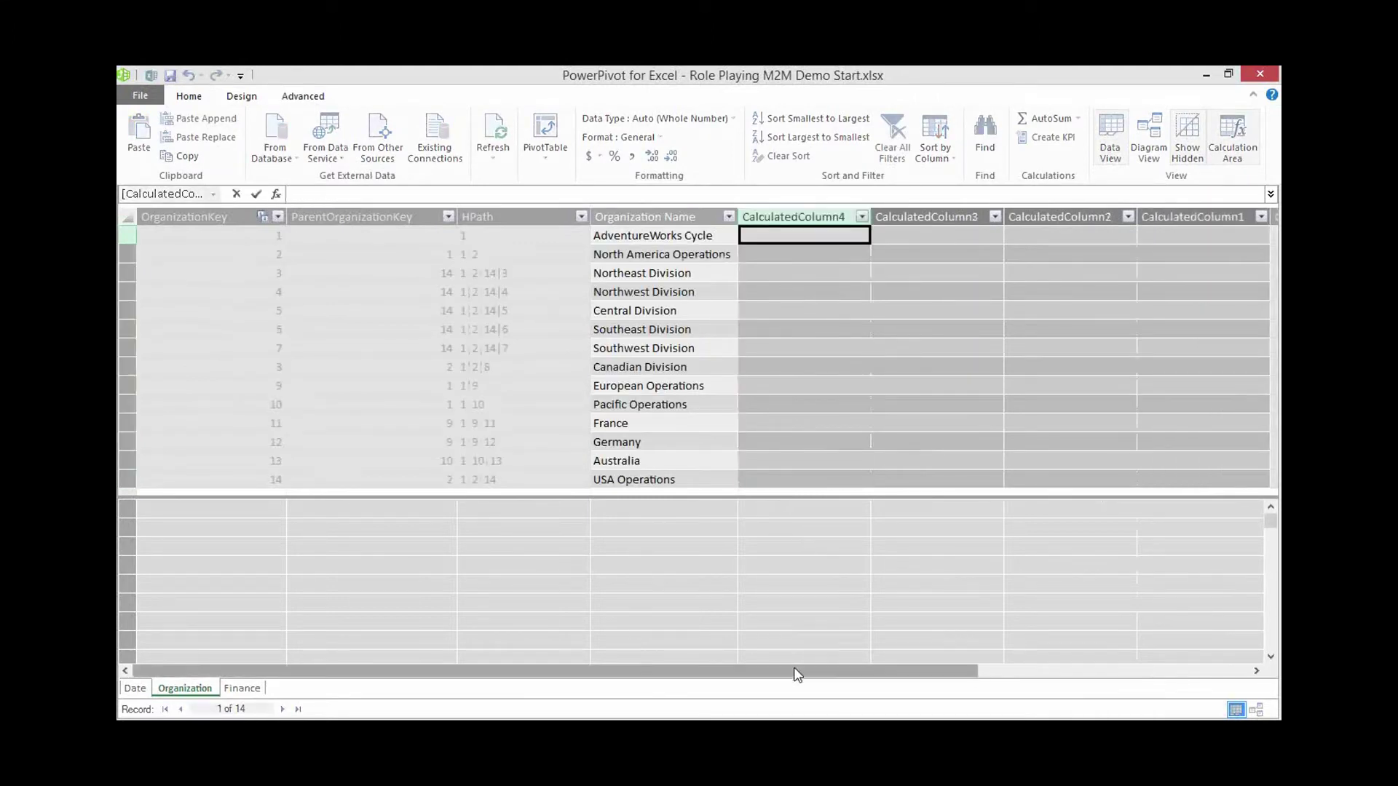
- Rename CalculatedColumn4, the first new column after Organization Name, as Level1
drag(794, 668, 823, 669)
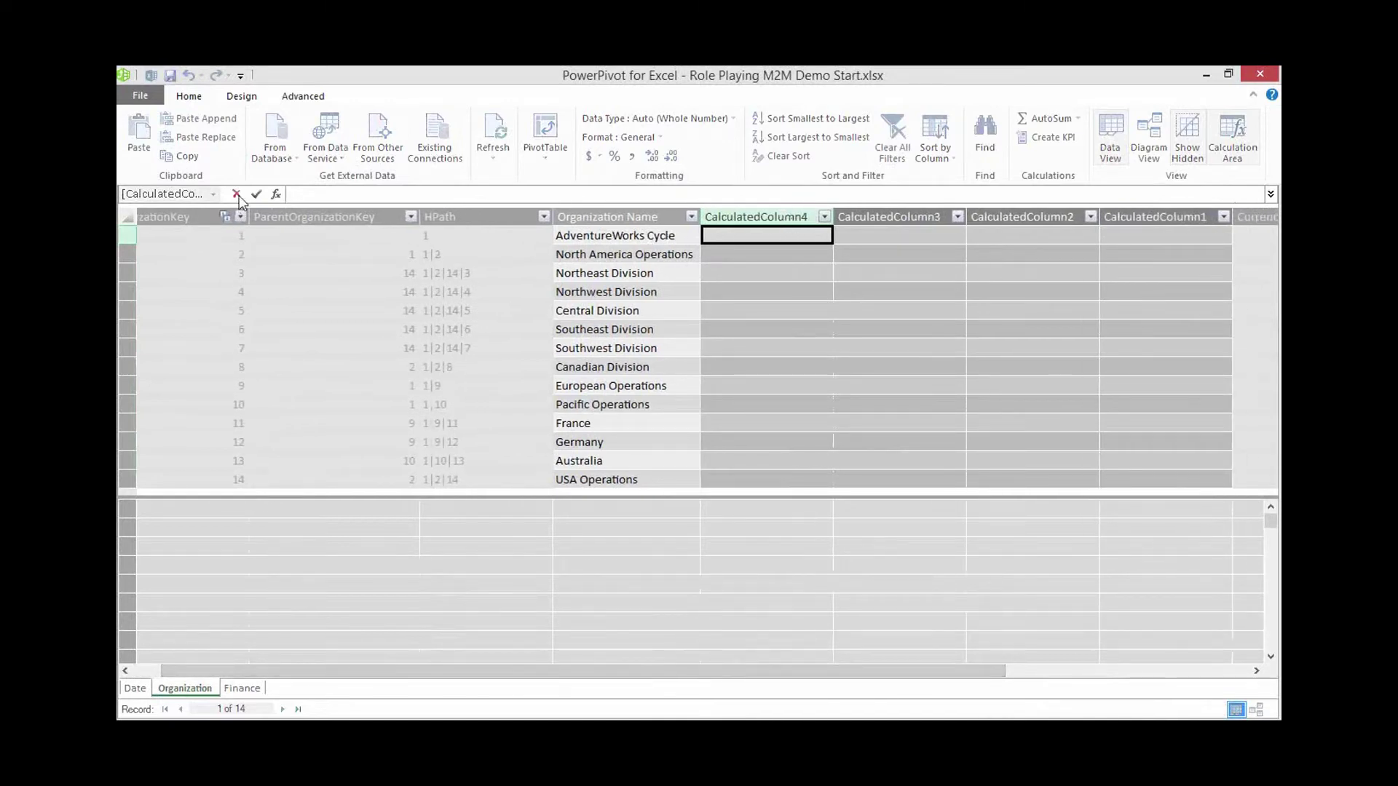
click(754, 217)
right_click(754, 218)
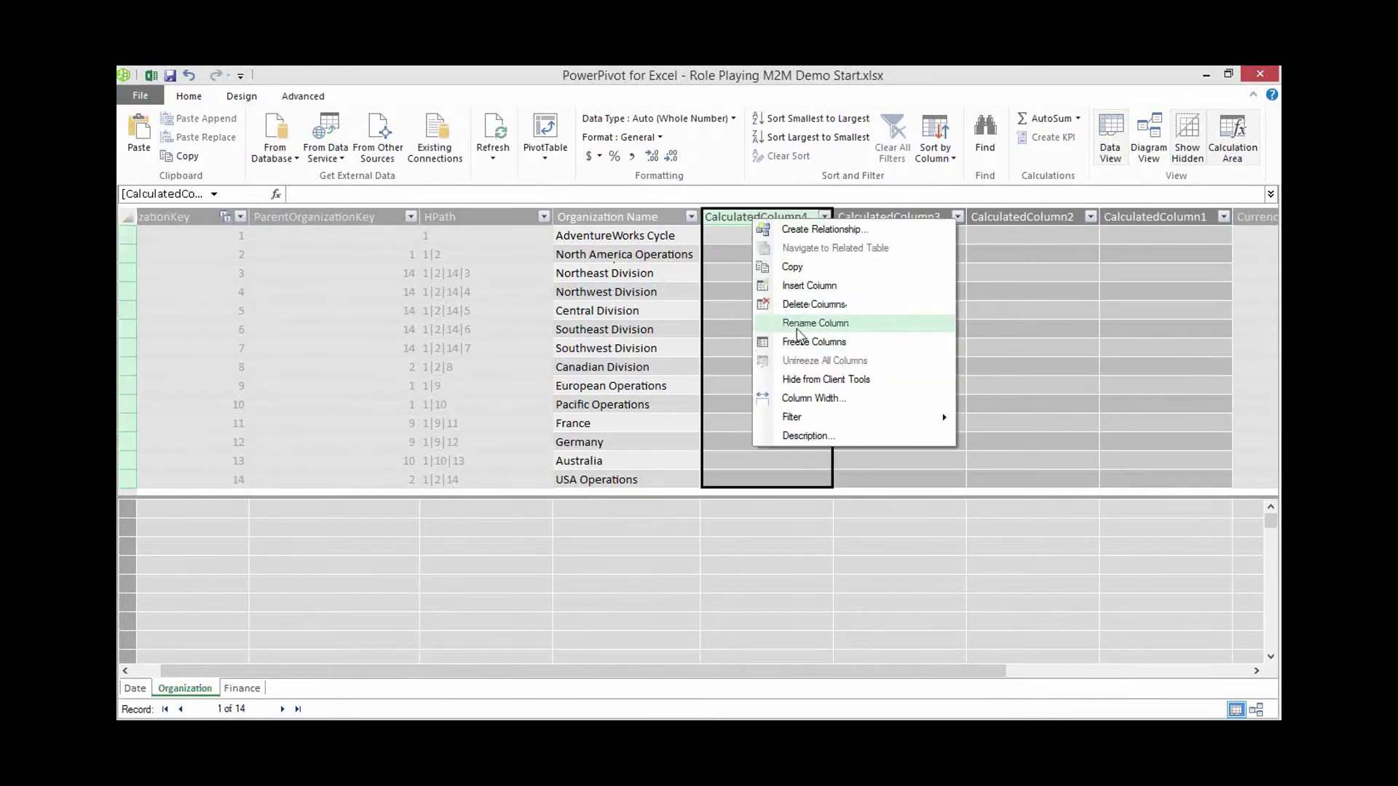
click(853, 326)
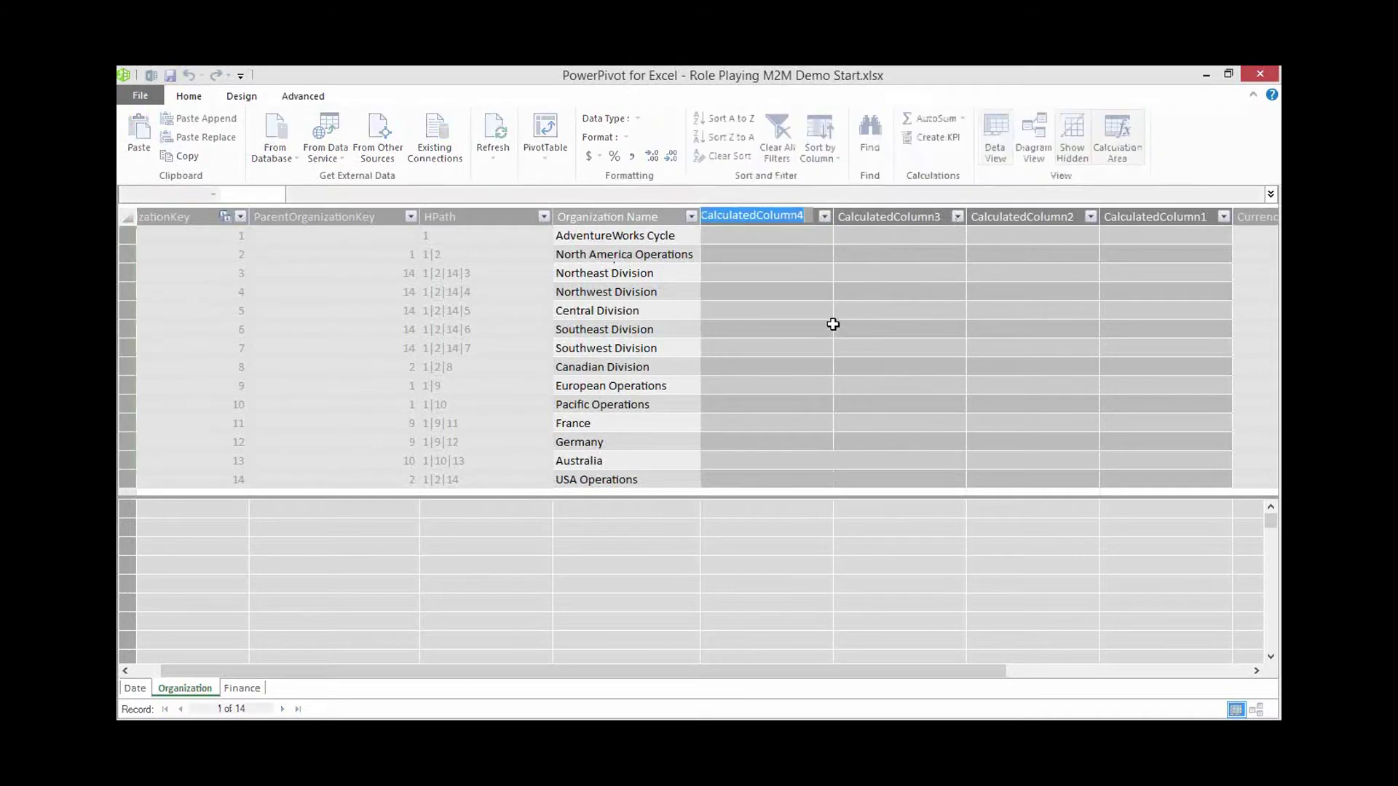
key(BackSpace)
text(Level1)
key(Return)
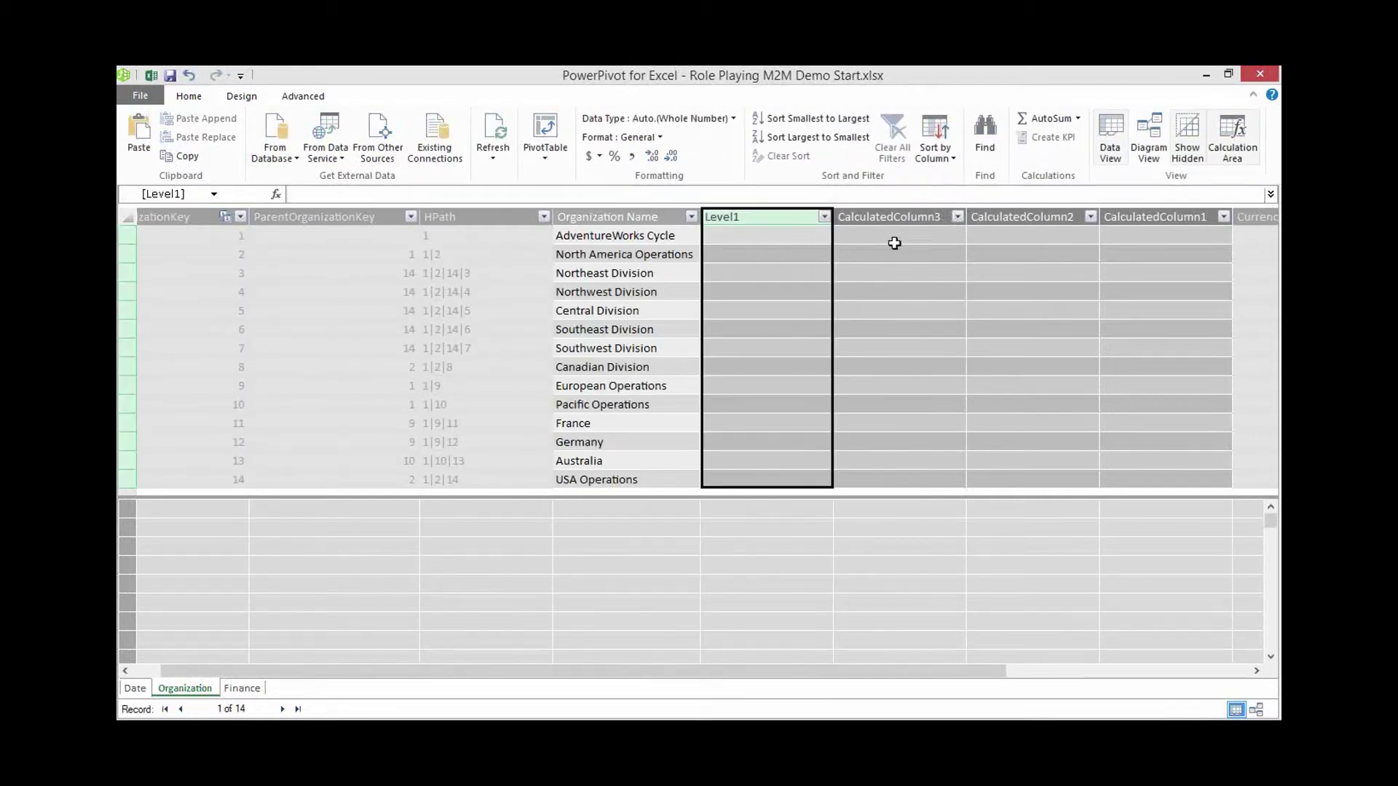
- Rename CalculatedColumn3, the column following Level1, as Level2
right_click(893, 218)
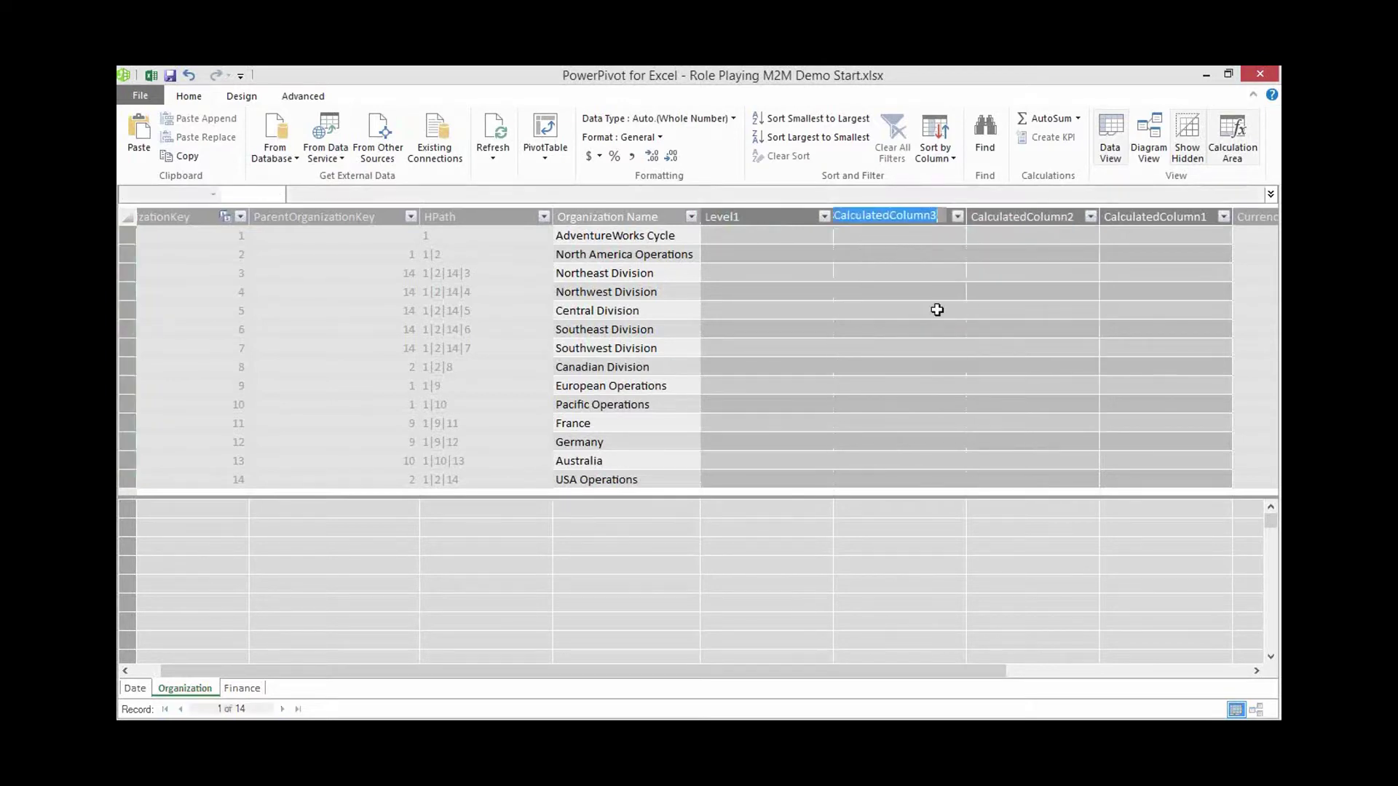
text(Level2)
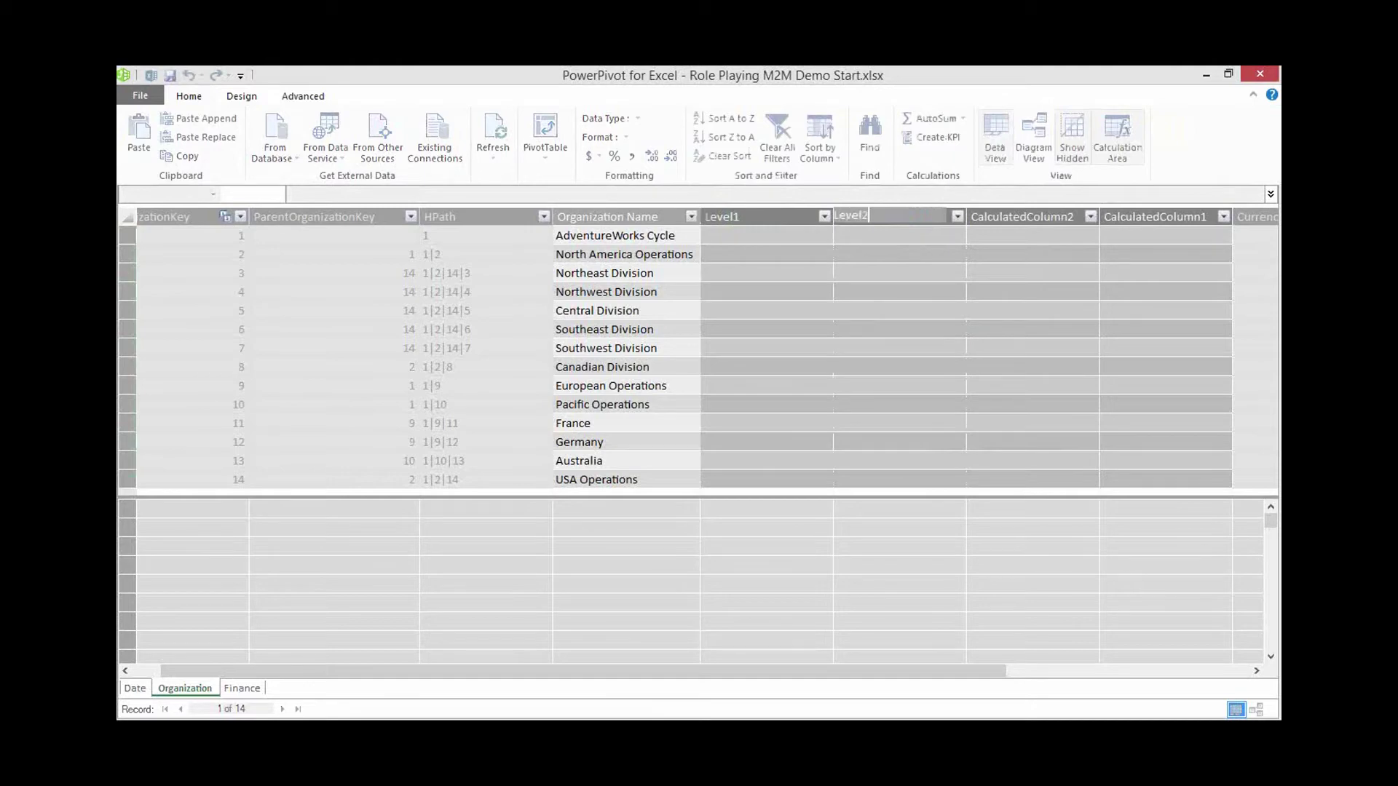
key(Return)
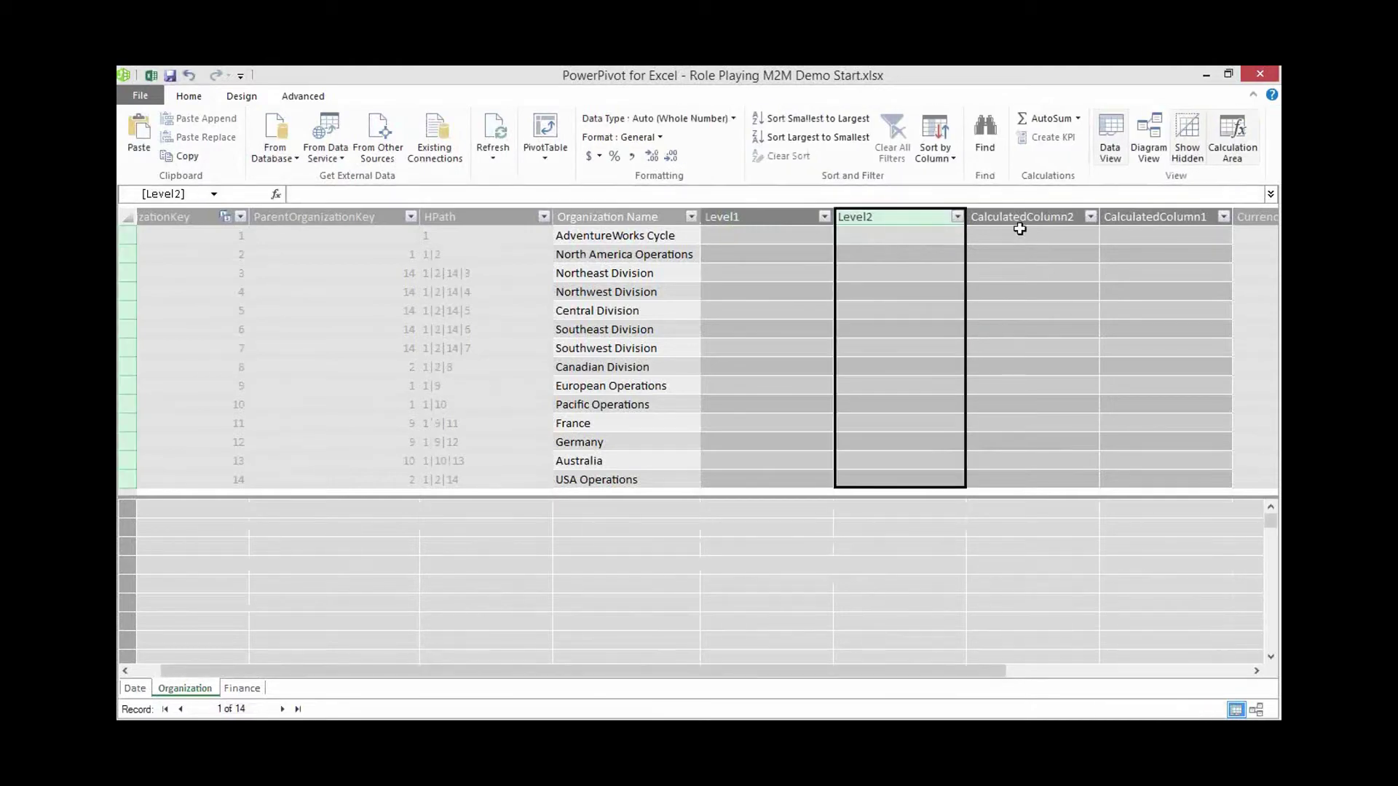
- Rename CalculatedColumn2, the column following Level2, as Level3
click(1018, 217)
right_click(1018, 217)
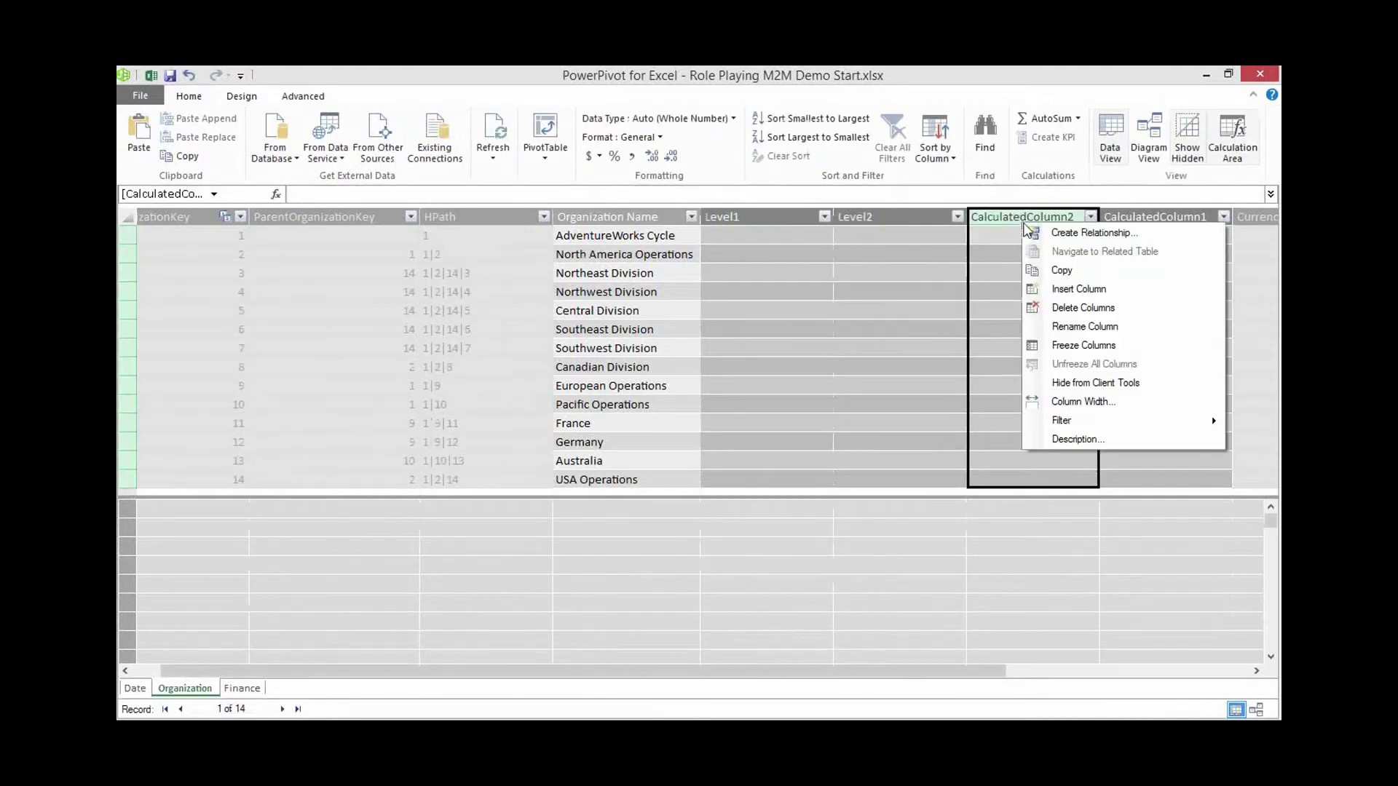
click(1056, 326)
text(Level)
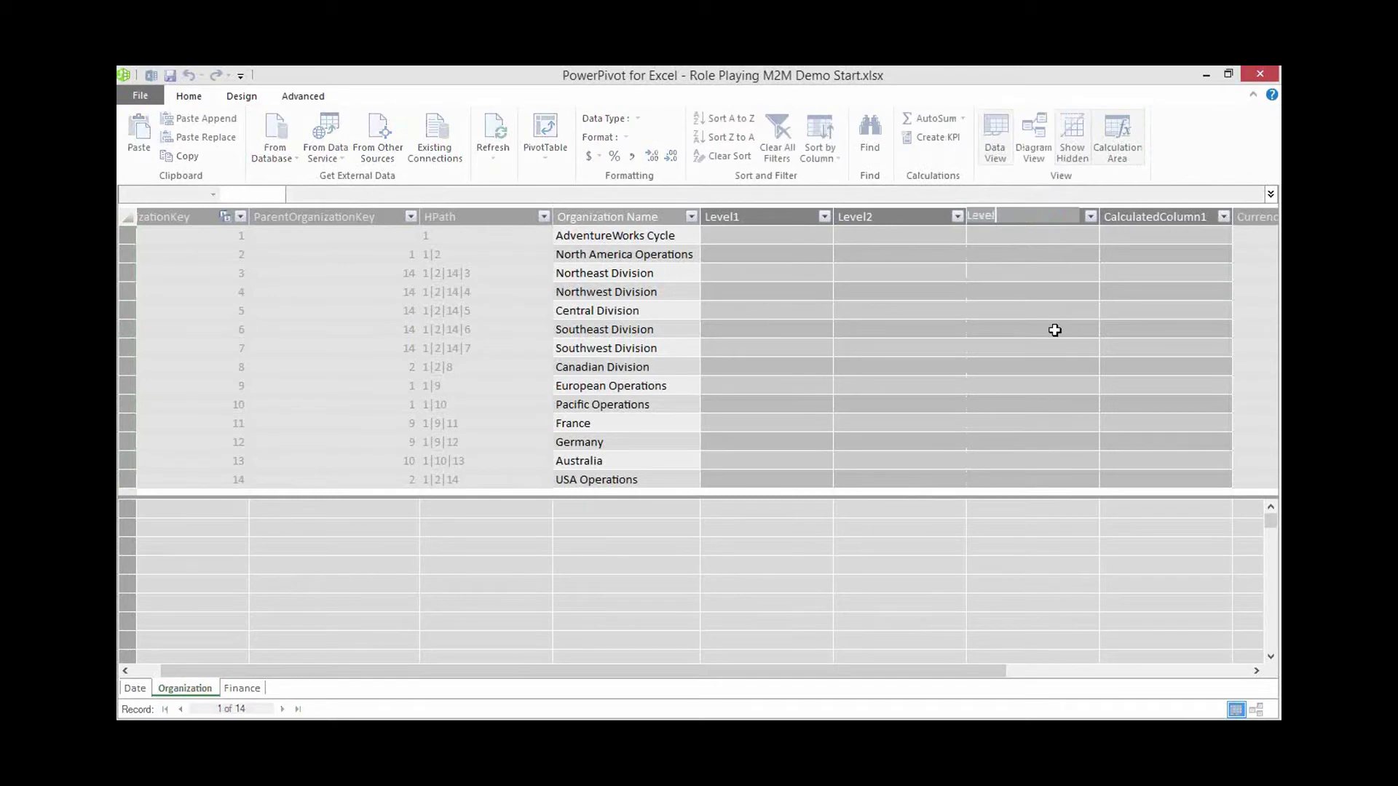
text(3)
key(Return)
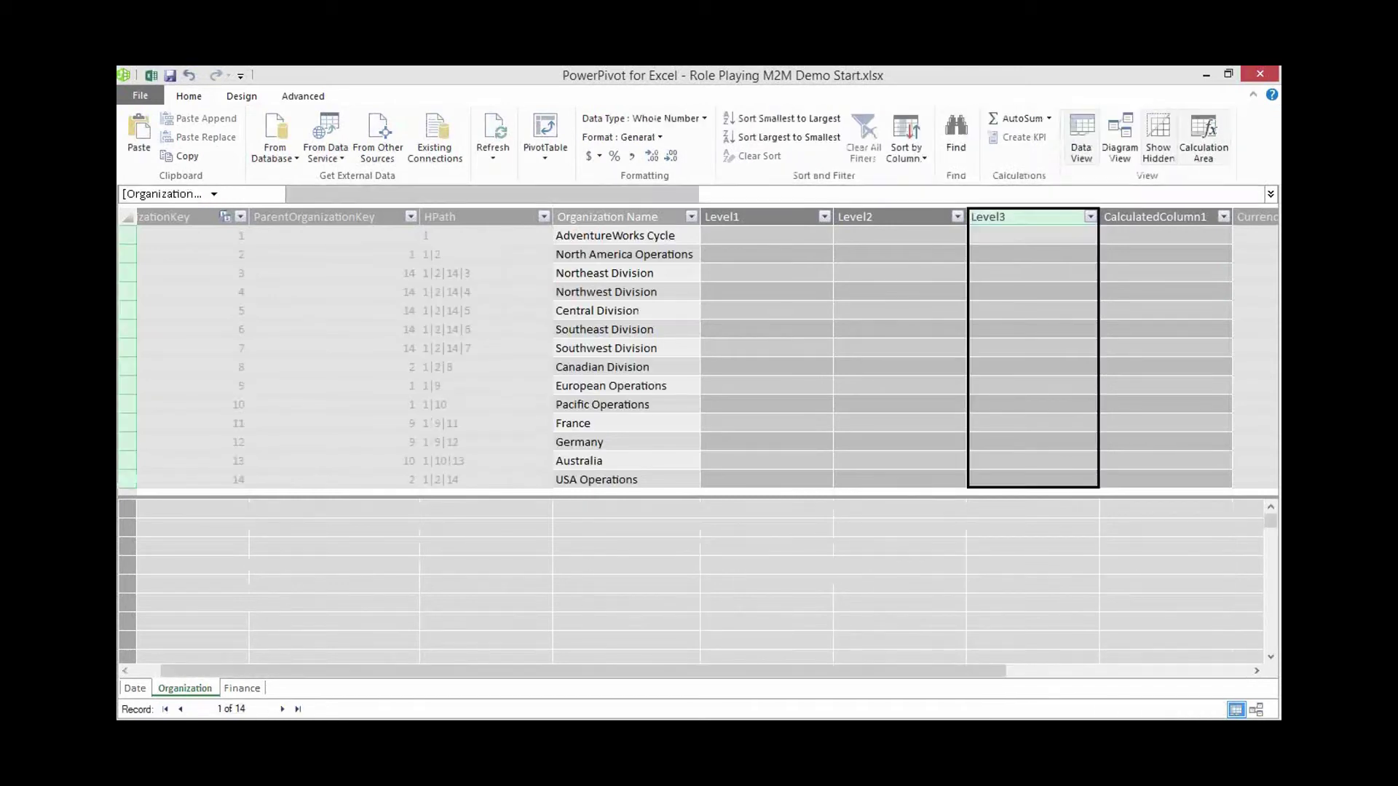
- Rename CalculatedColumn1, the column following Level3, as Level4
click(1155, 213)
right_click(1155, 213)
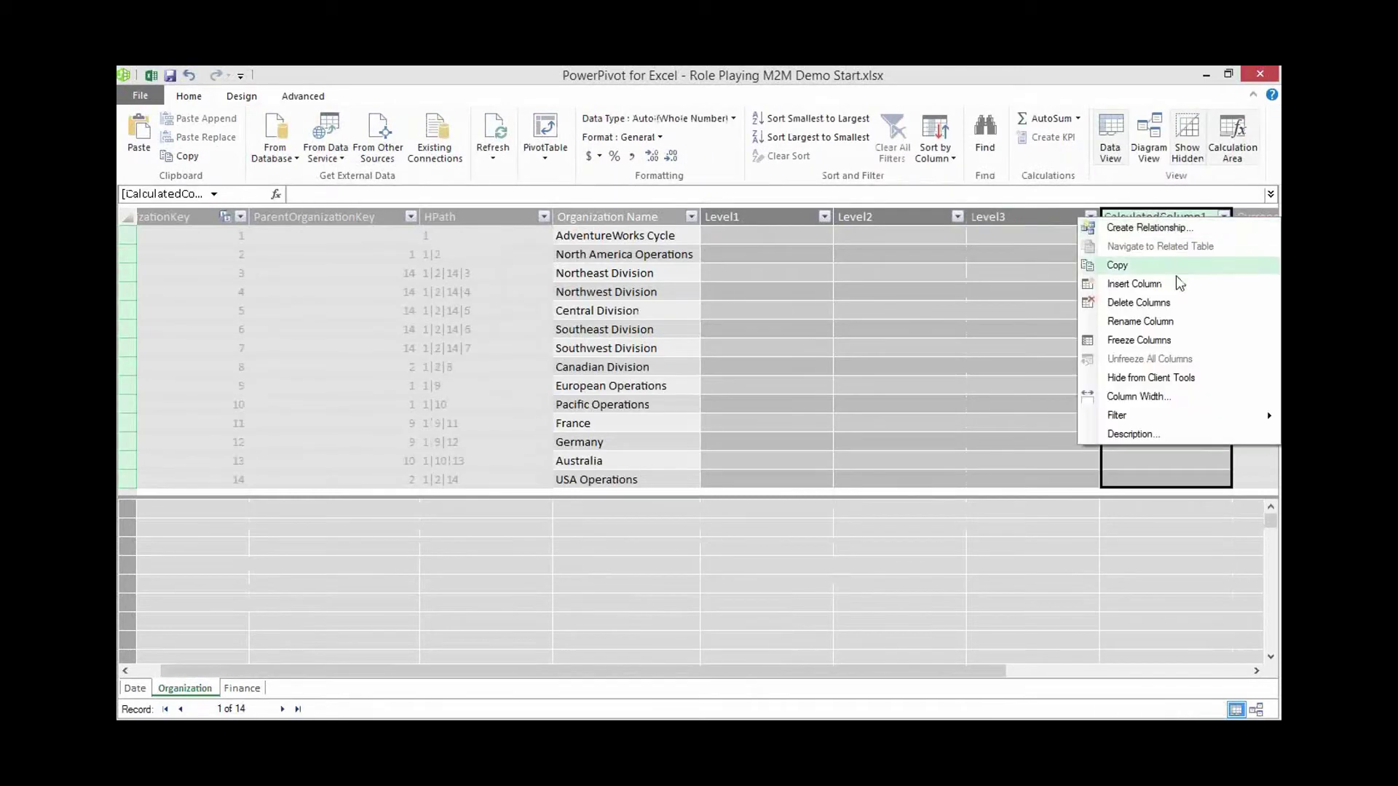
click(1172, 327)
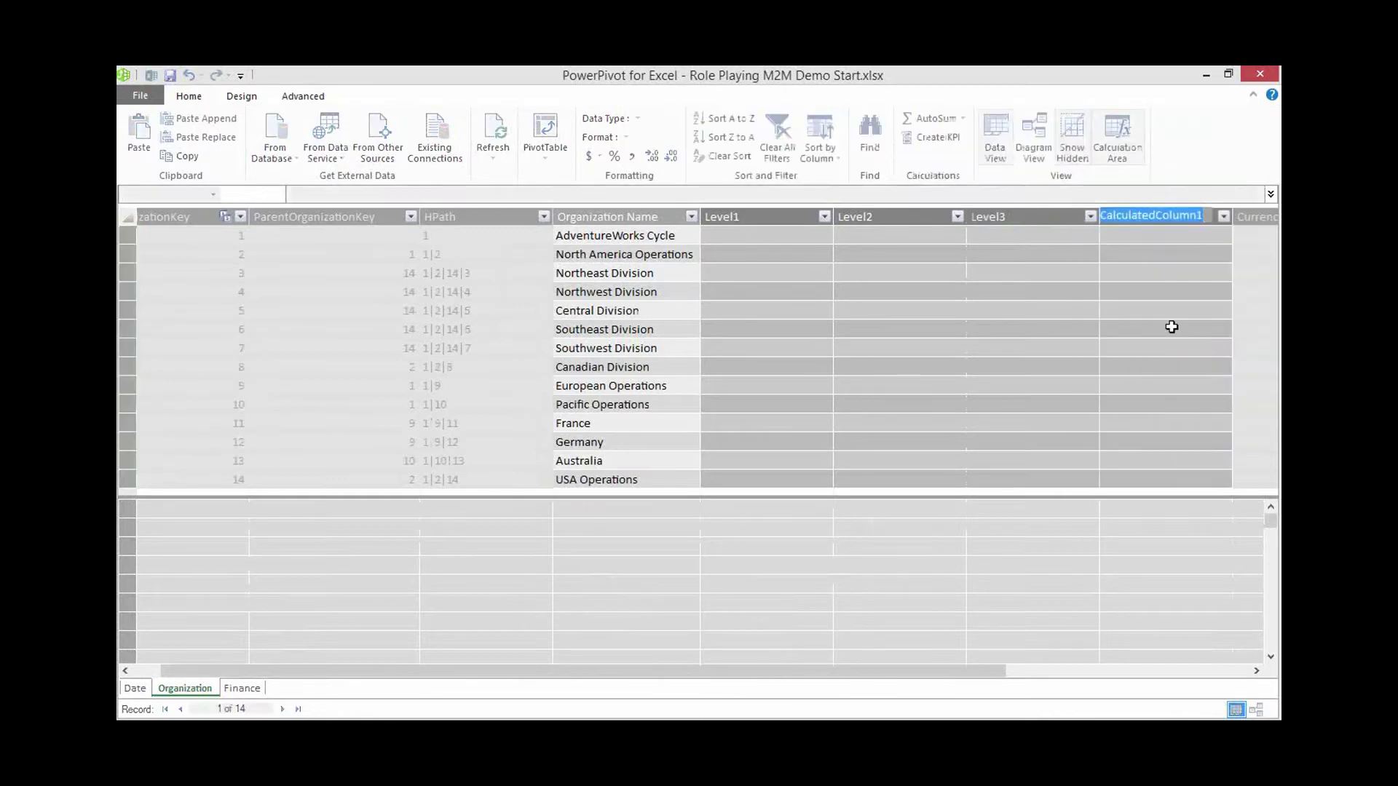
text(Level)
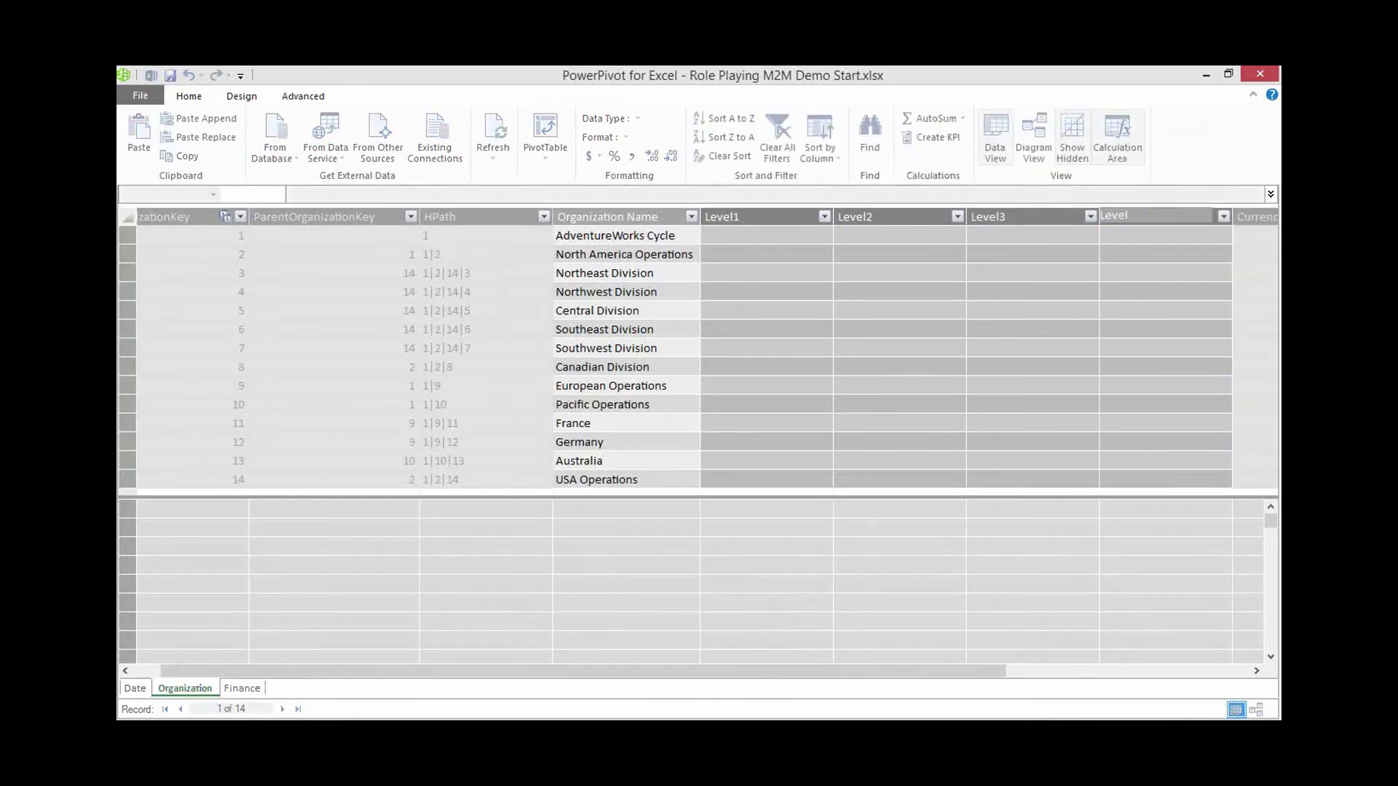
text(4)
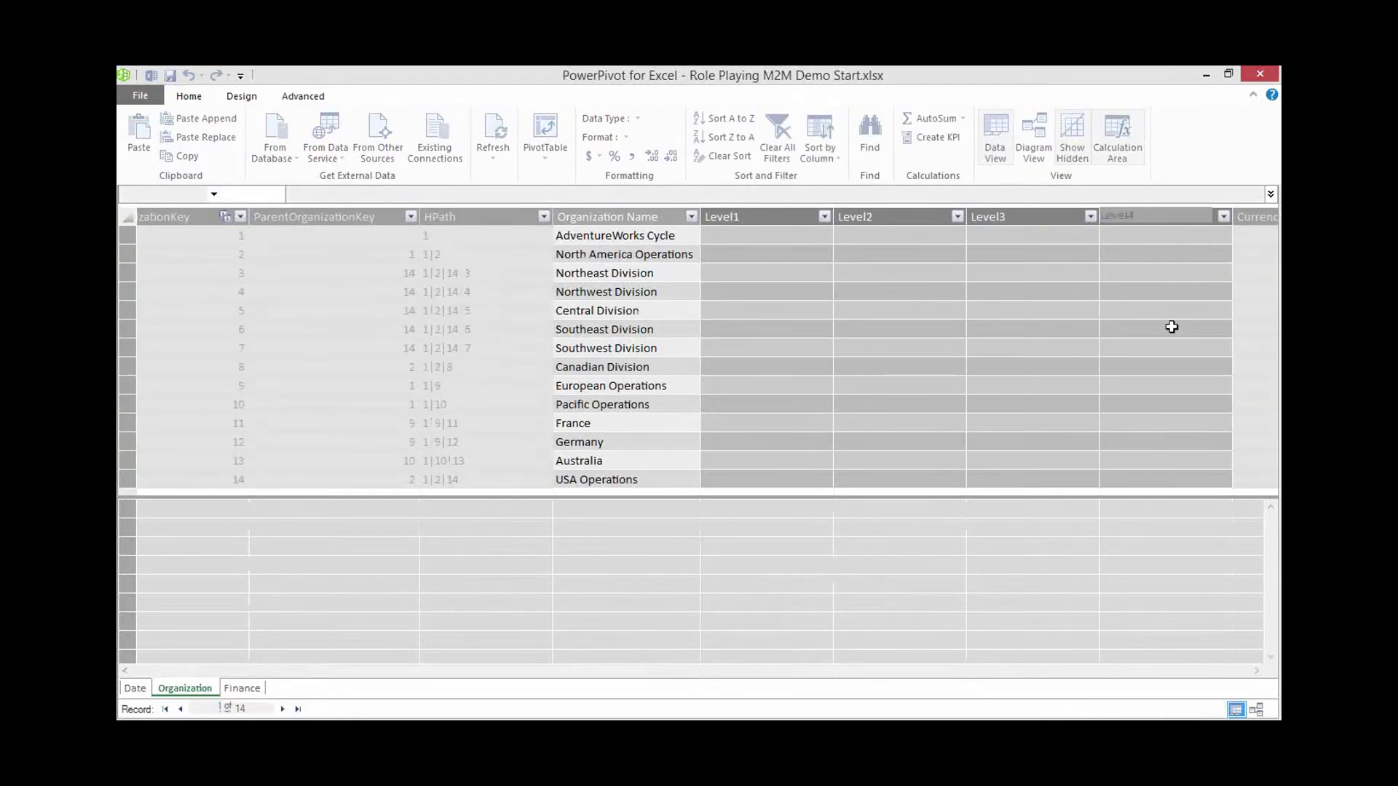
key(Return)
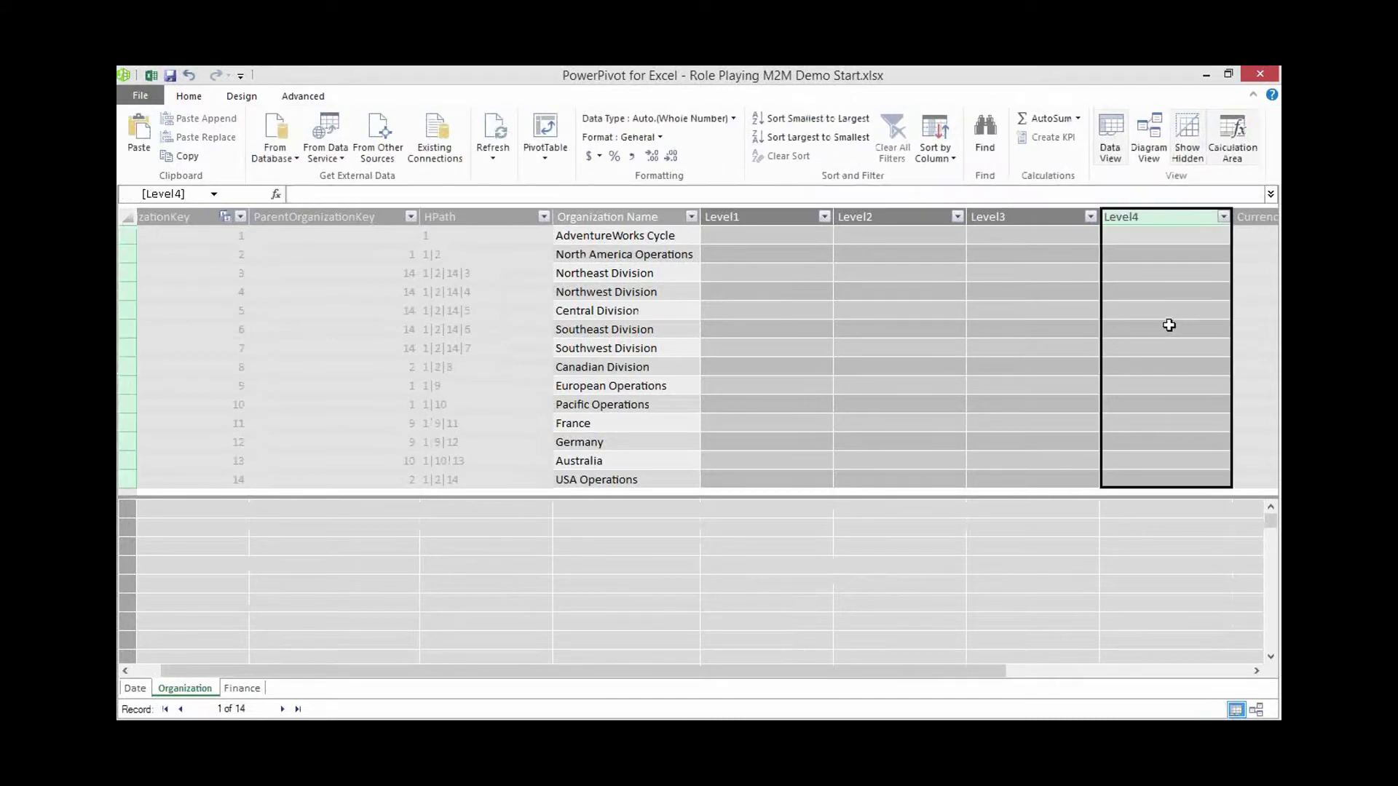
- Start a LOOKUPVALUE formula in the Level1 column with [Organization Name] as the result column
click(726, 239)
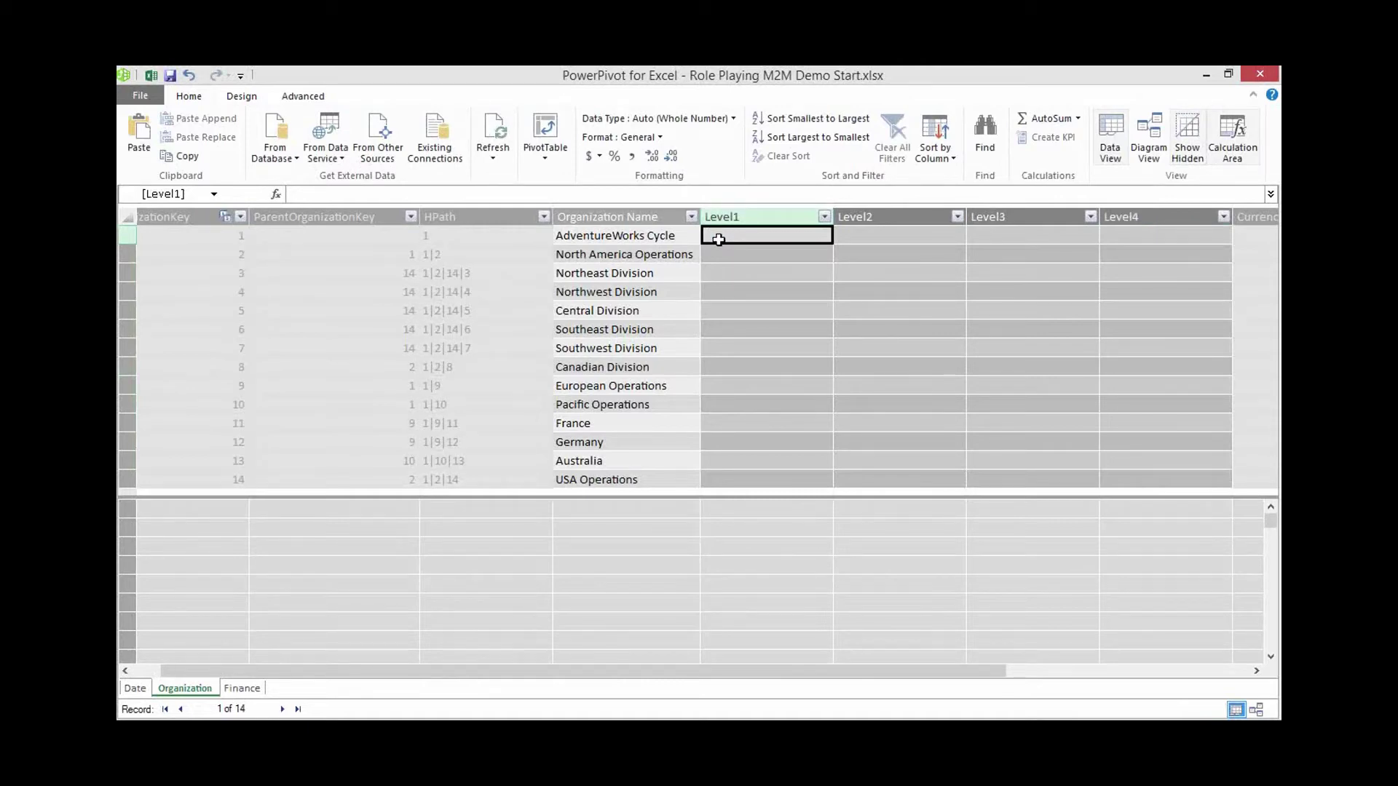
click(712, 195)
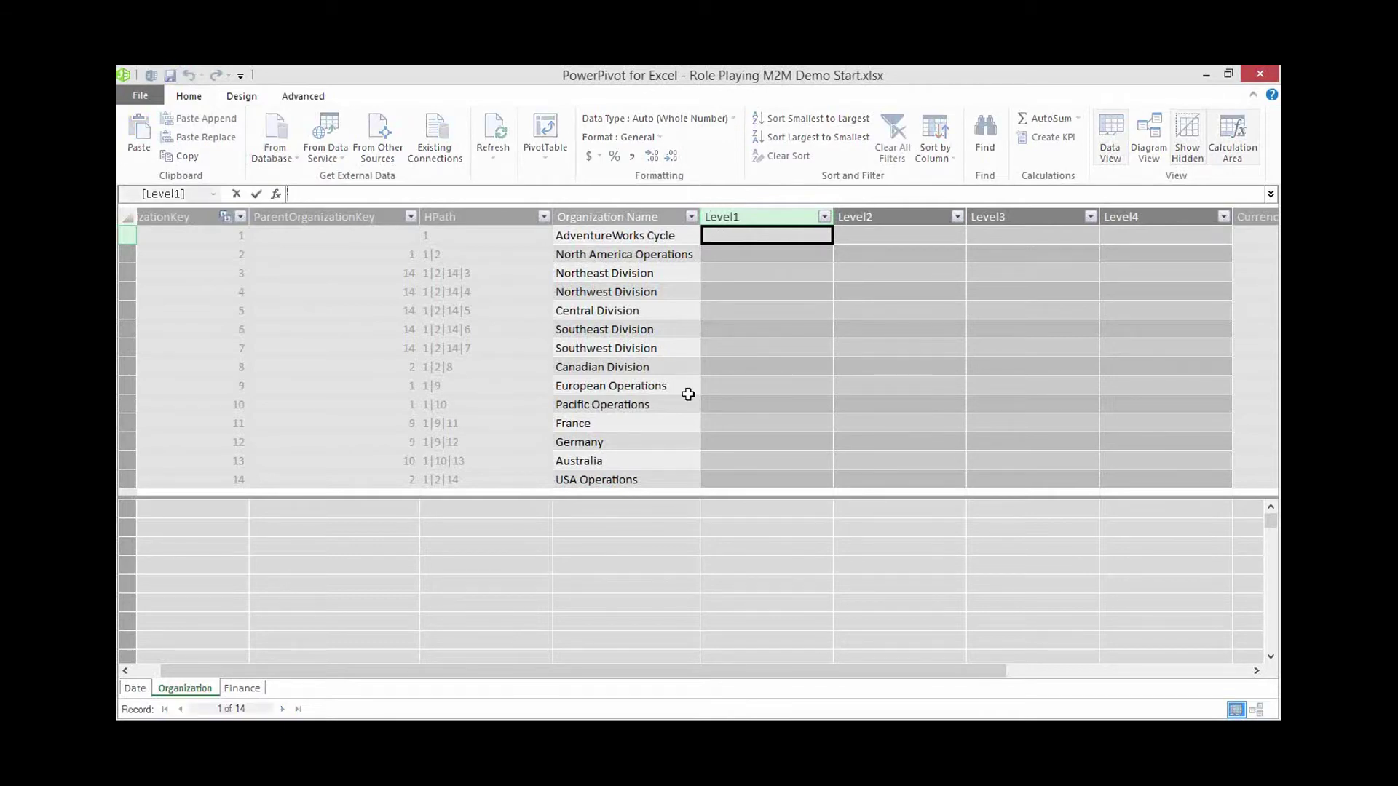
text(=lo)
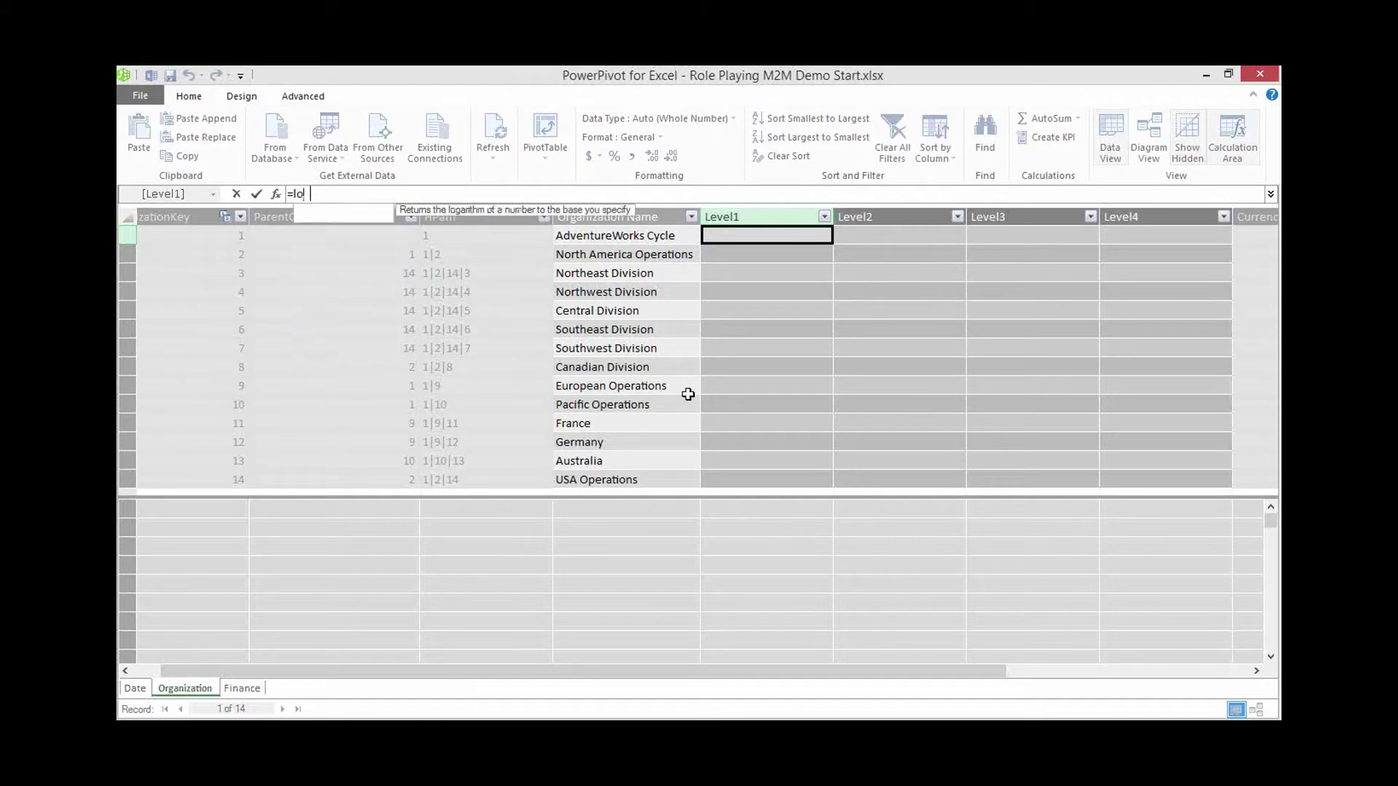
text(o k)
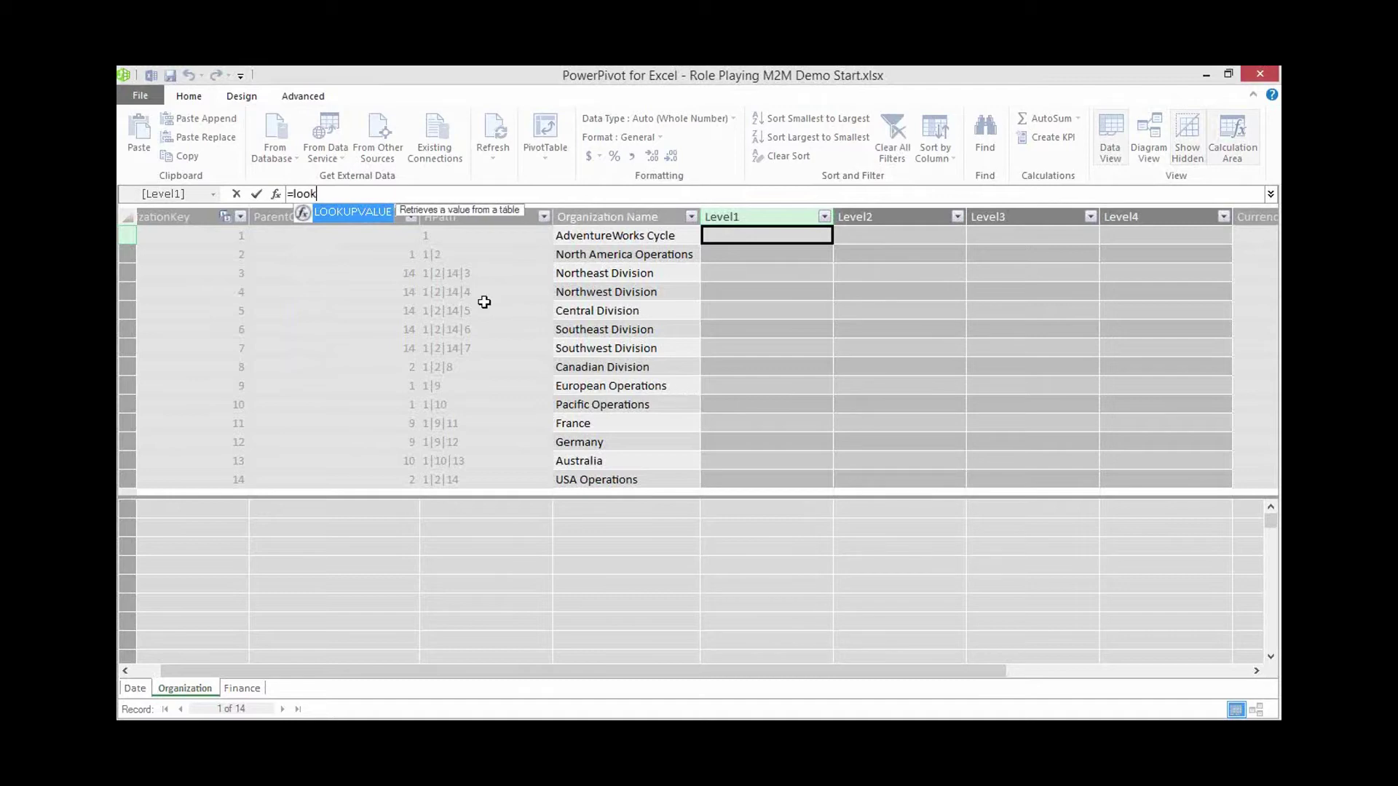
key(Tab)
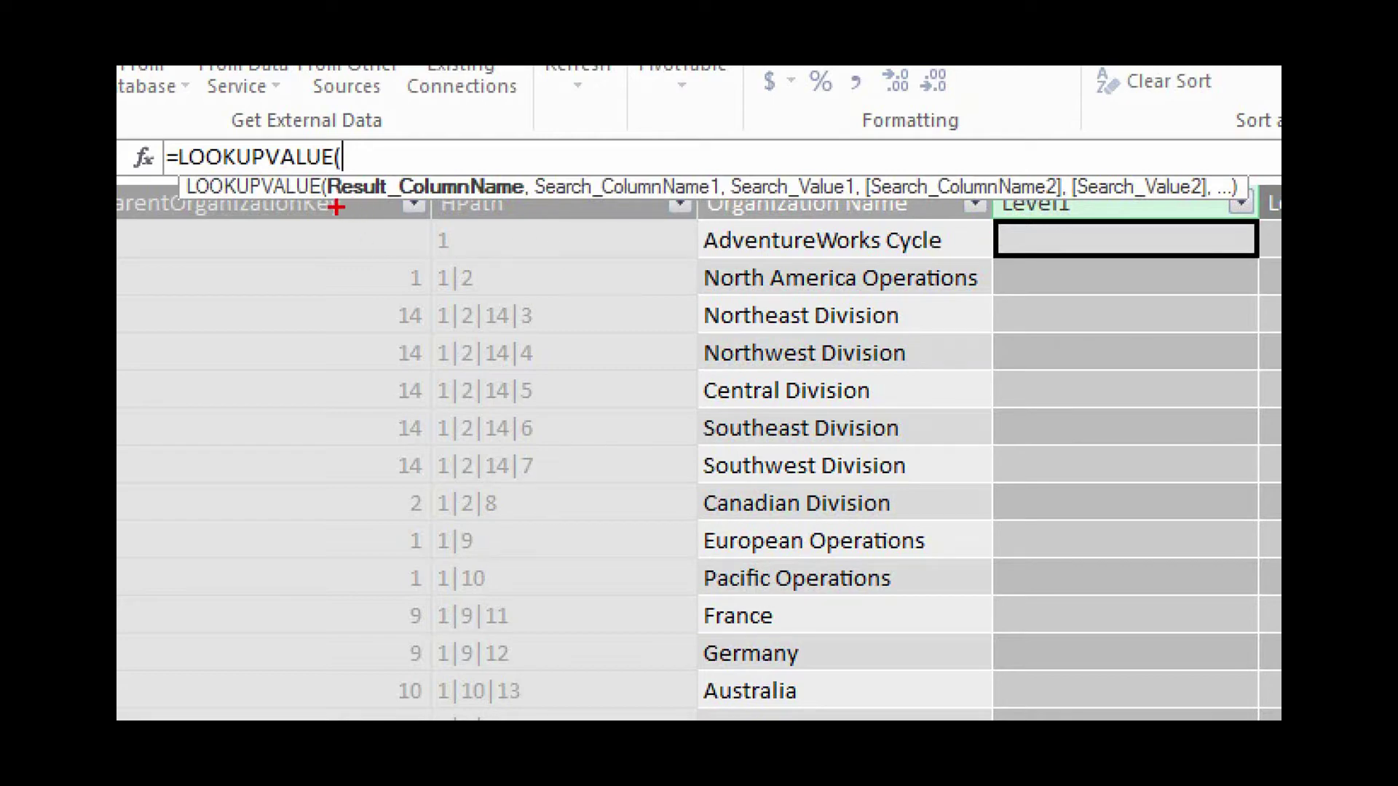
mouse_move(337, 208)
mouse_down()
mouse_move(420, 223)
mouse_move(871, 196)
mouse_up()
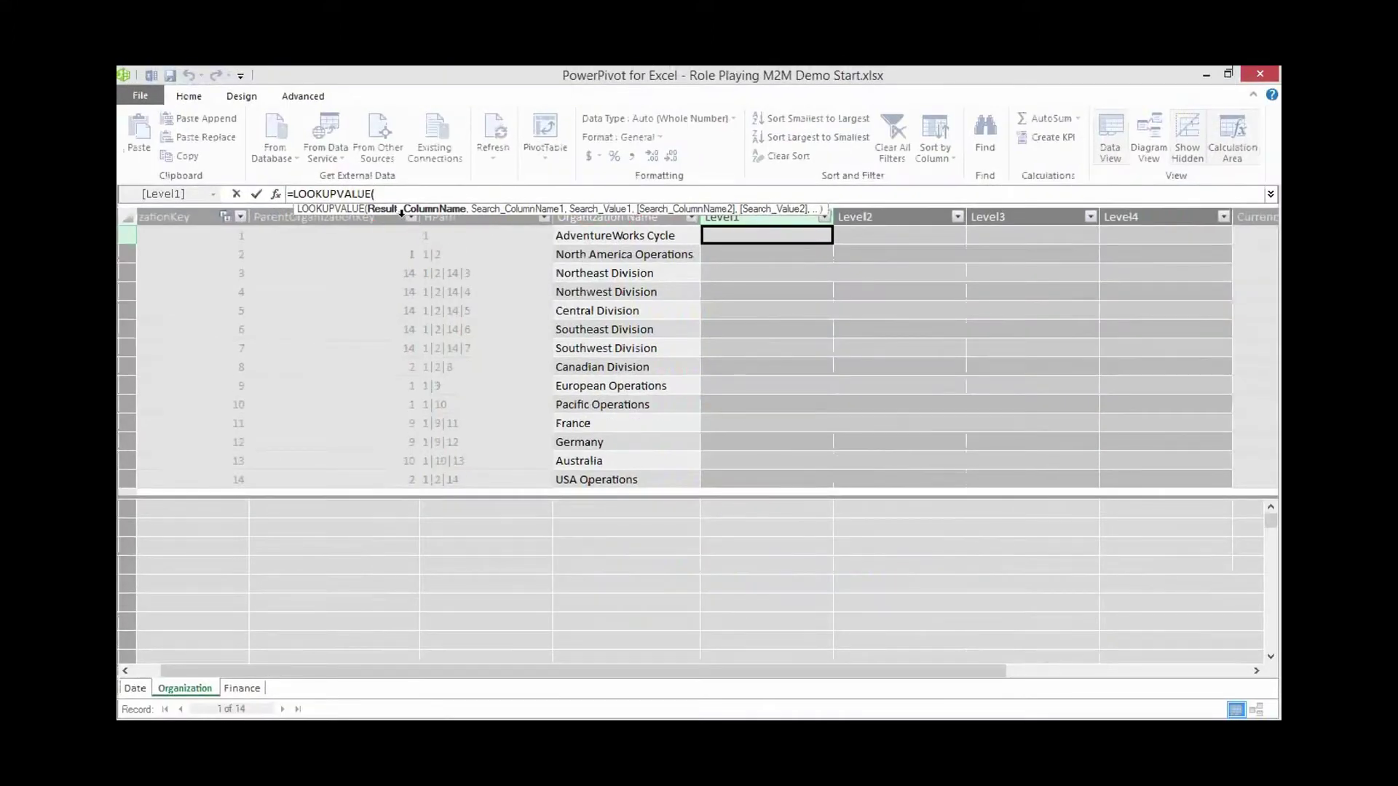
click(572, 242)
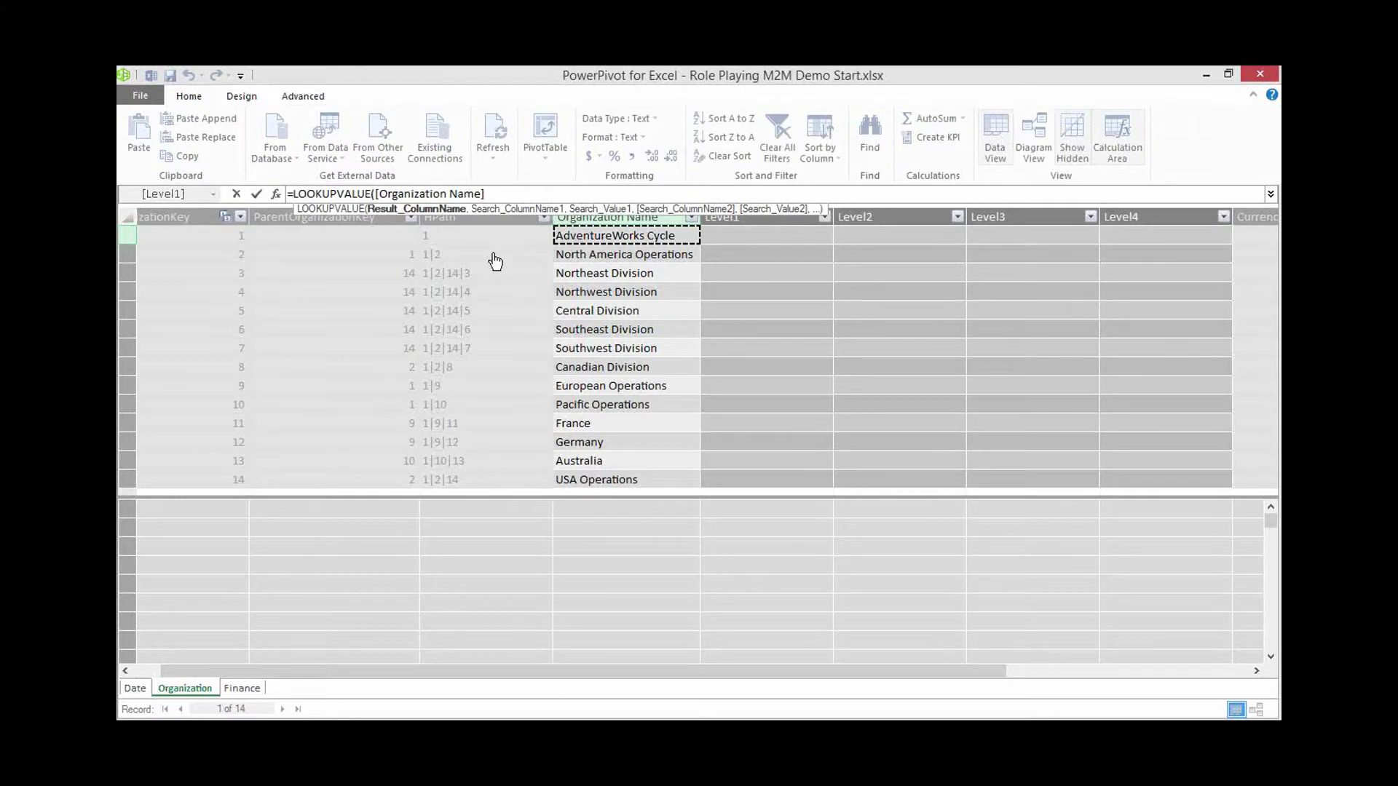
- Add [OrganizationKey] as the search column of the Level1 LOOKUPVALUE formula
text(,)
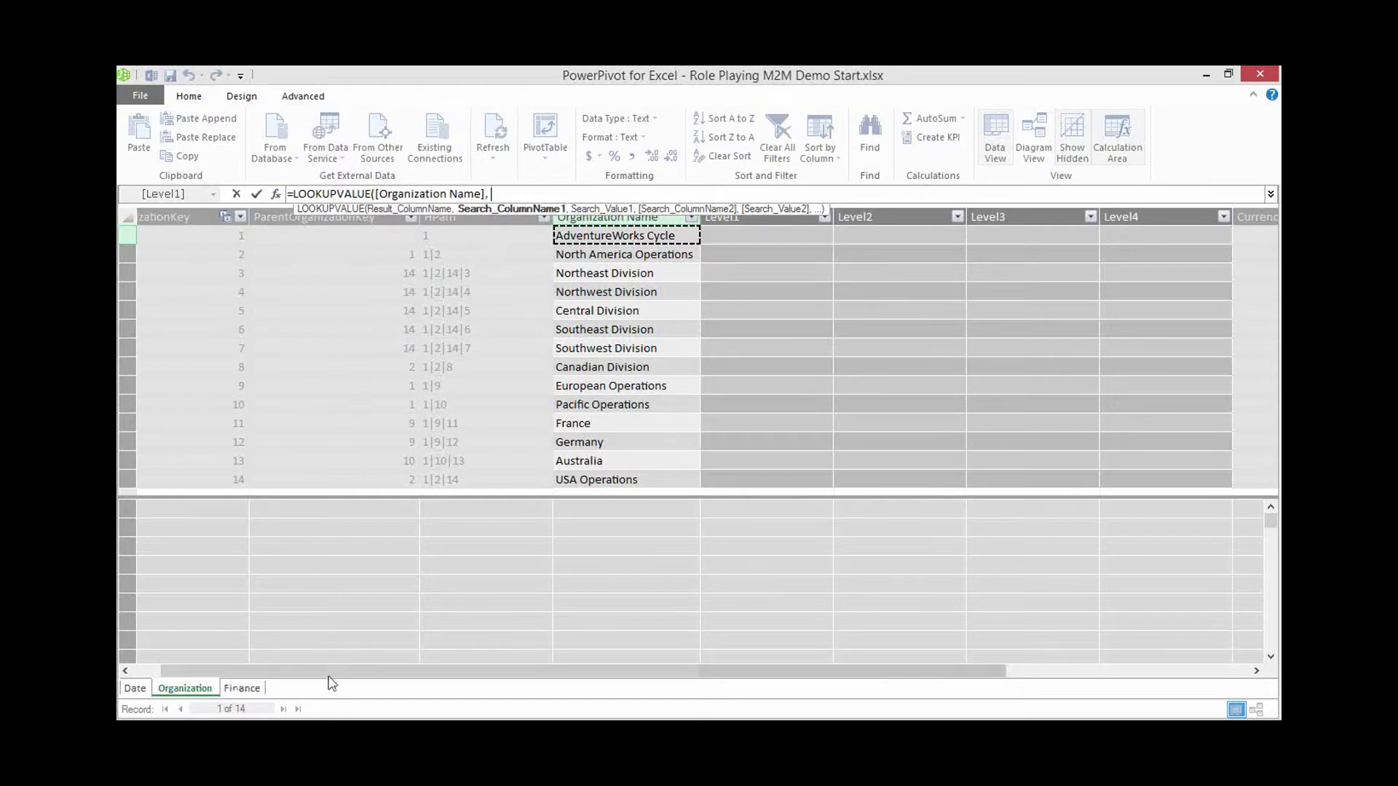
drag(329, 674, 276, 675)
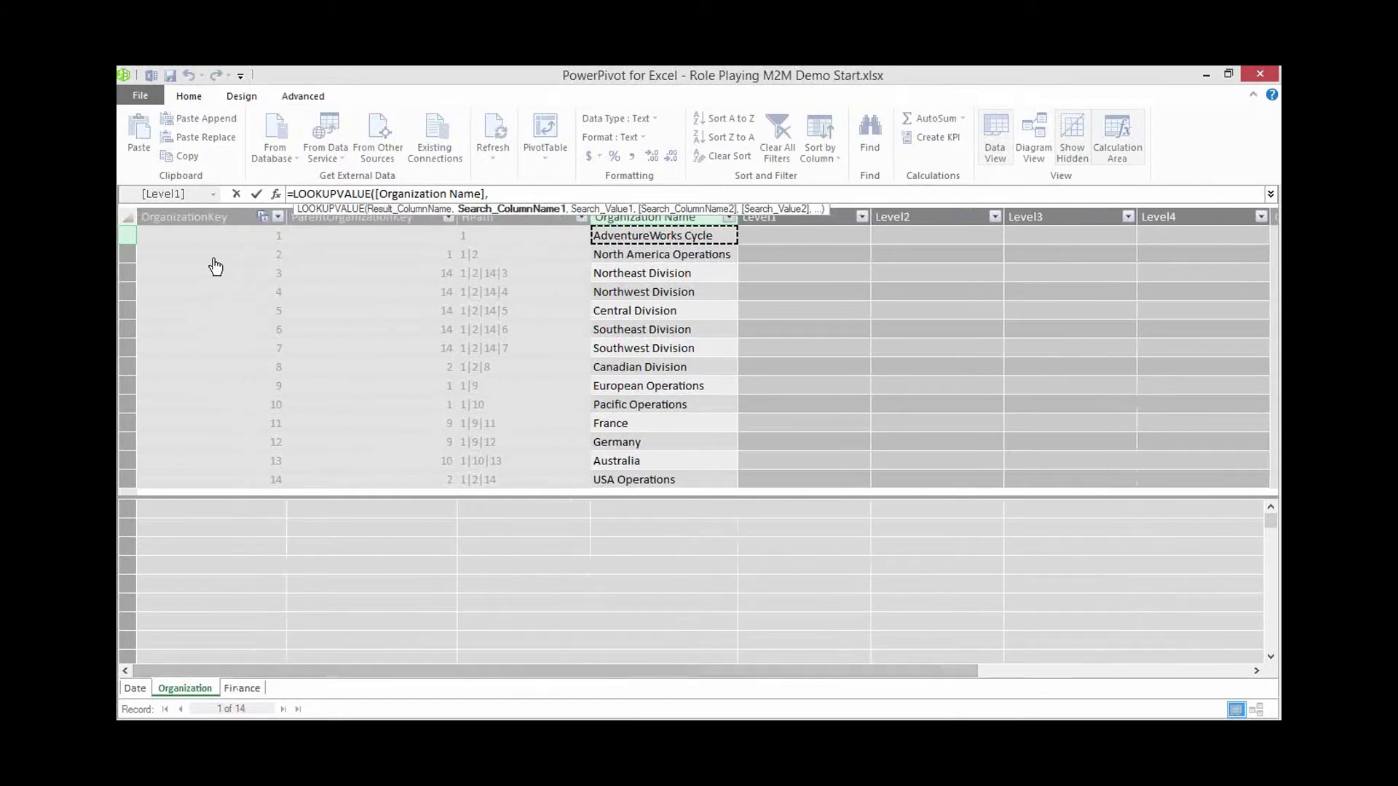
click(201, 240)
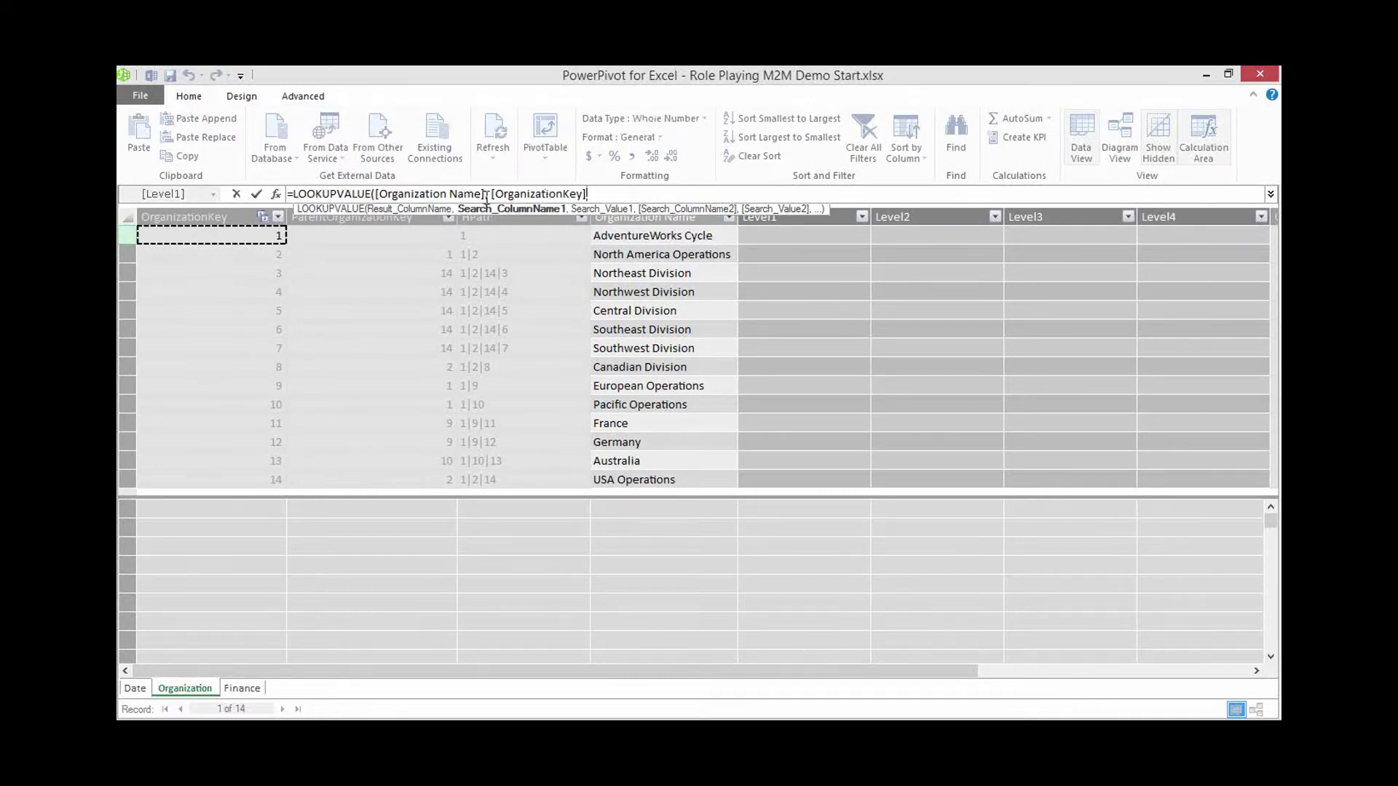
text())
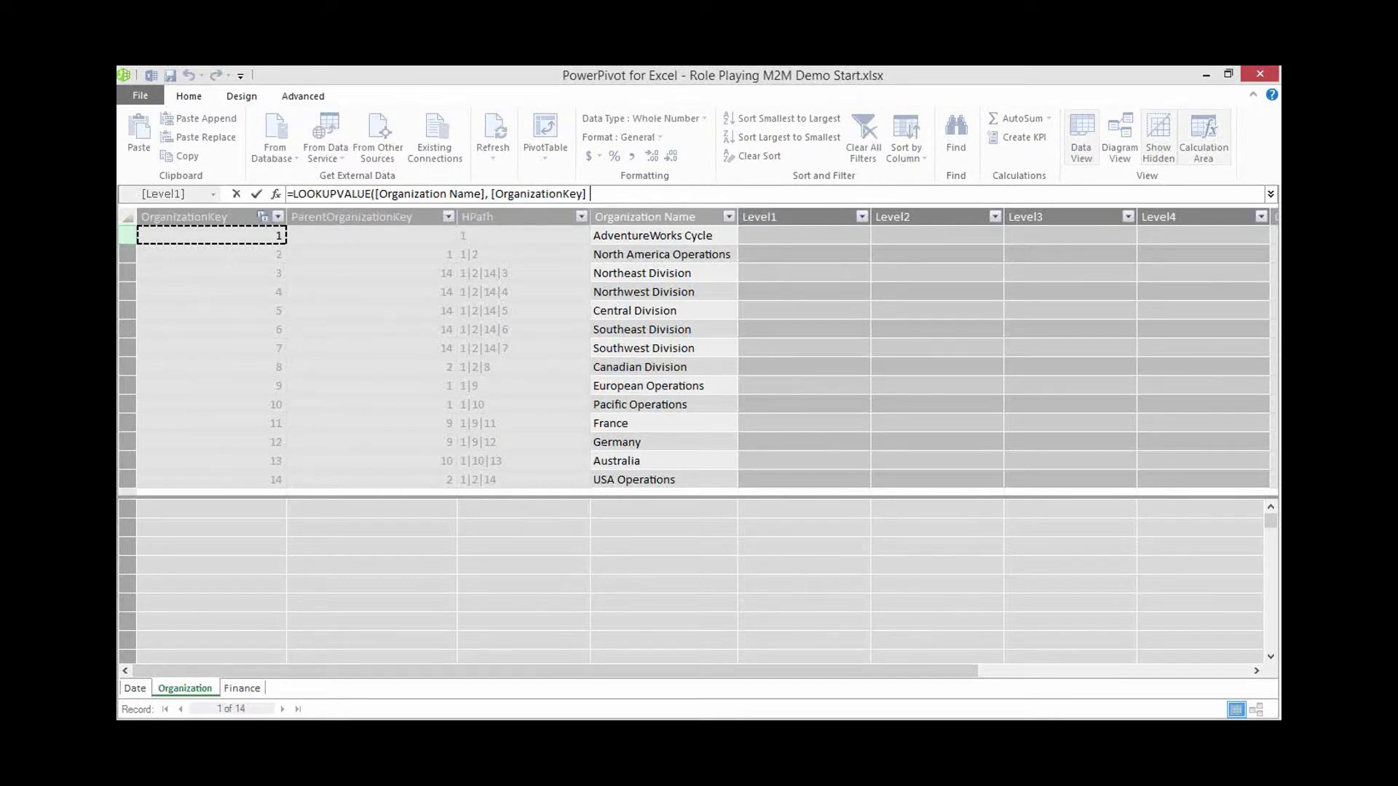
text(,)
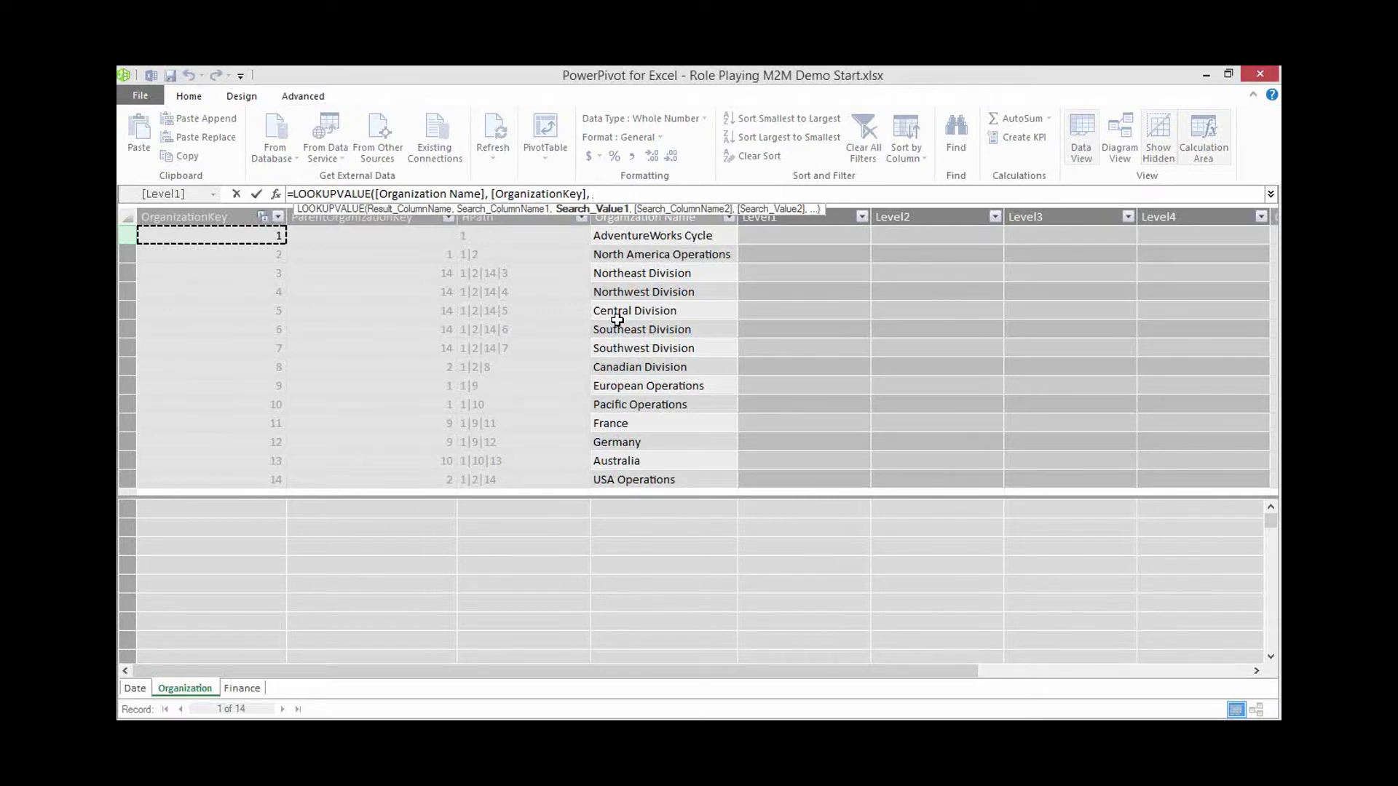
- Complete the Level1 formula with PATHITEM([HPath], 1, 1) as the search value and commit it
text(Pa)
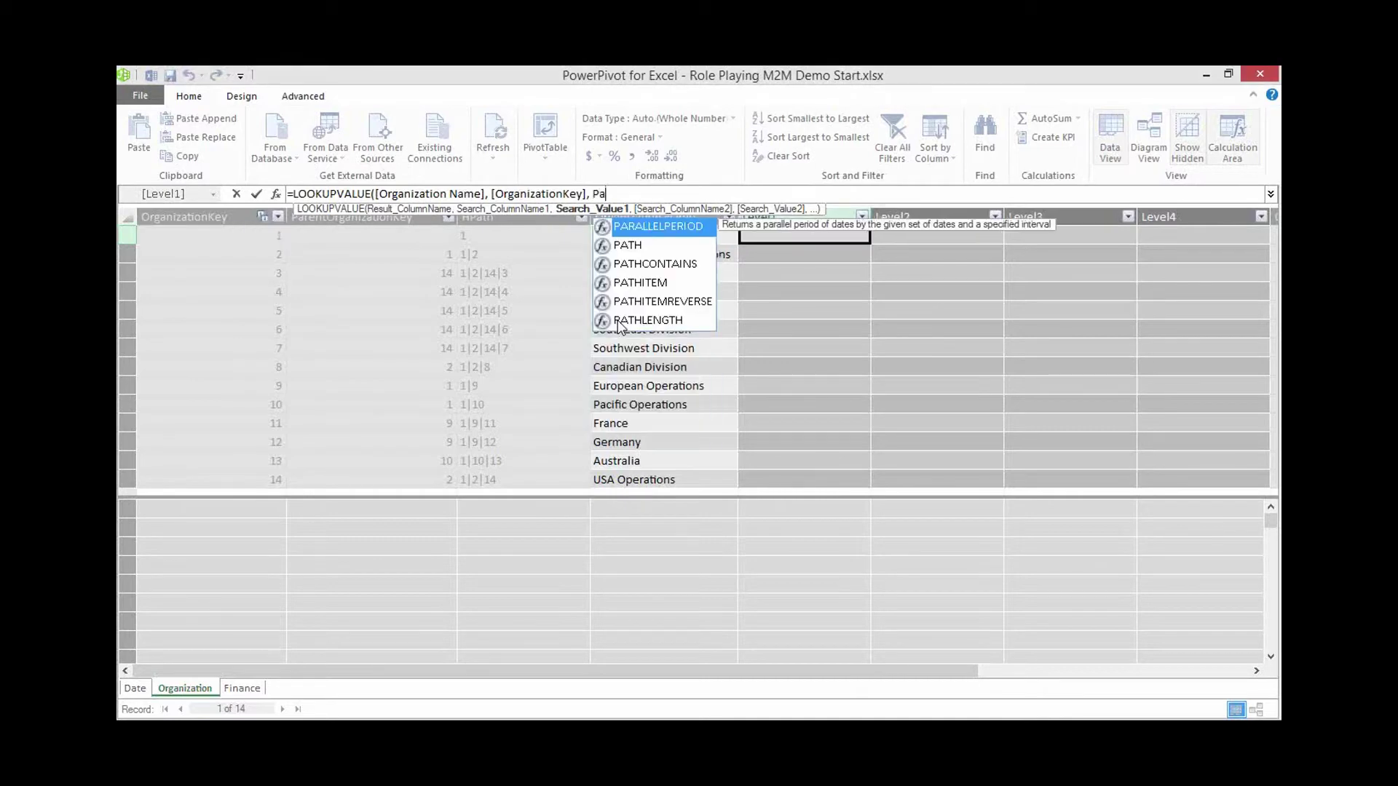
text(th)
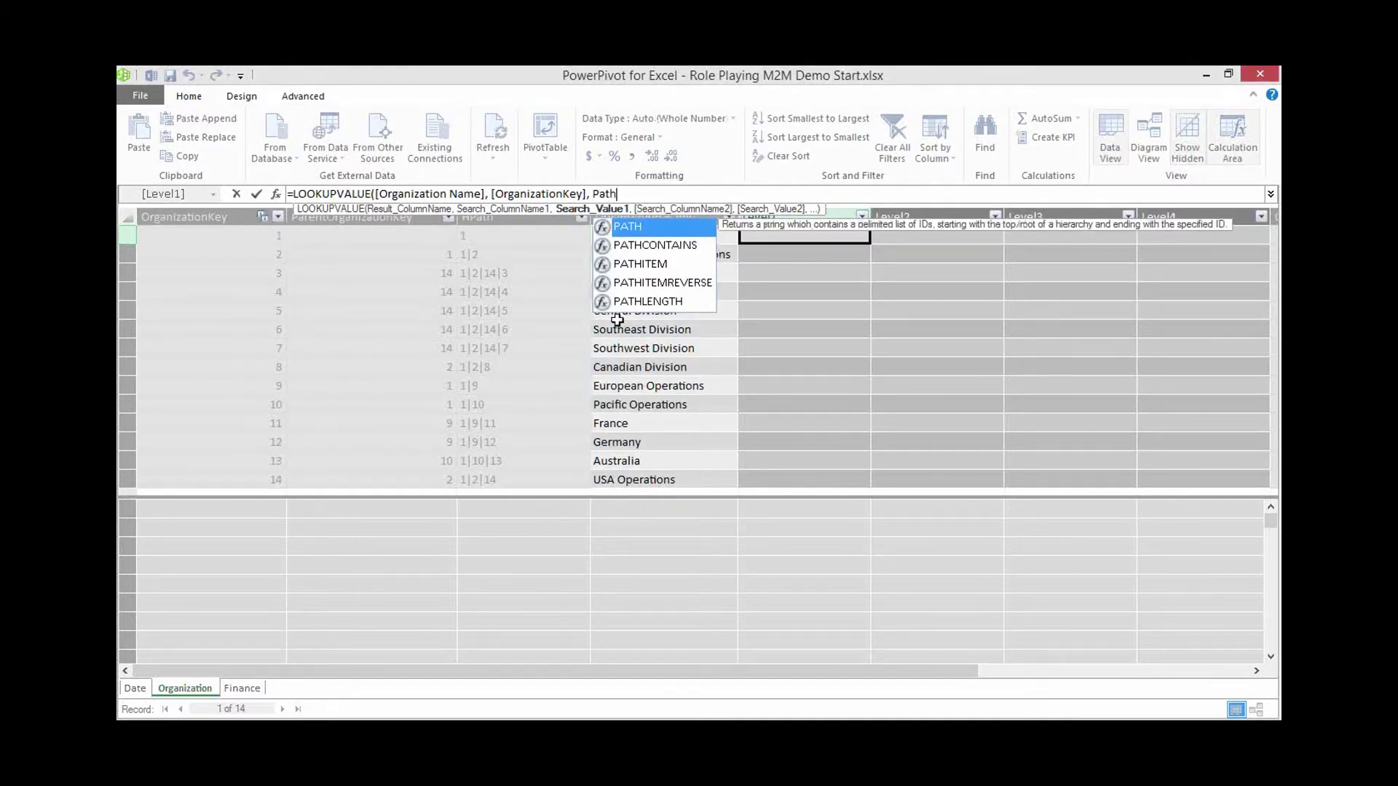
text(I)
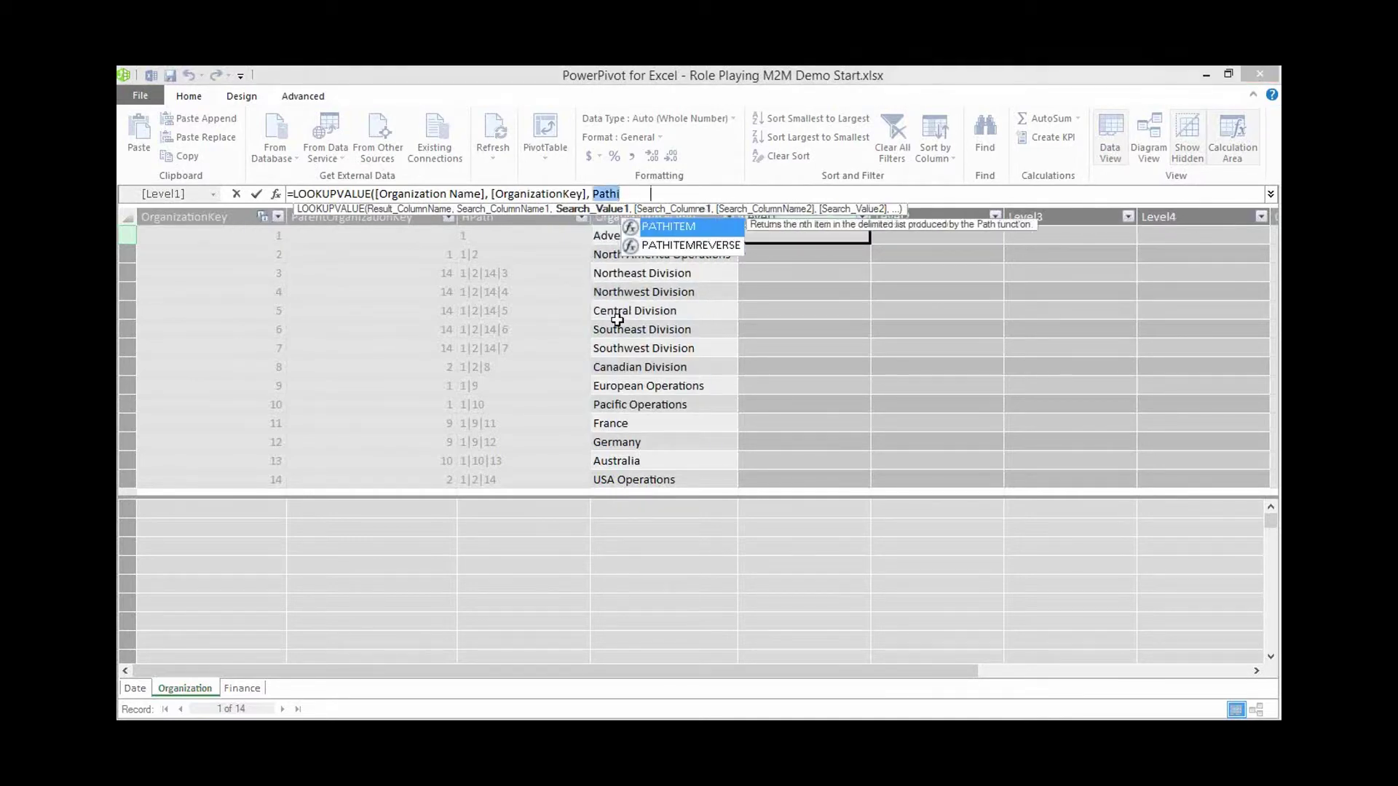
key(Tab)
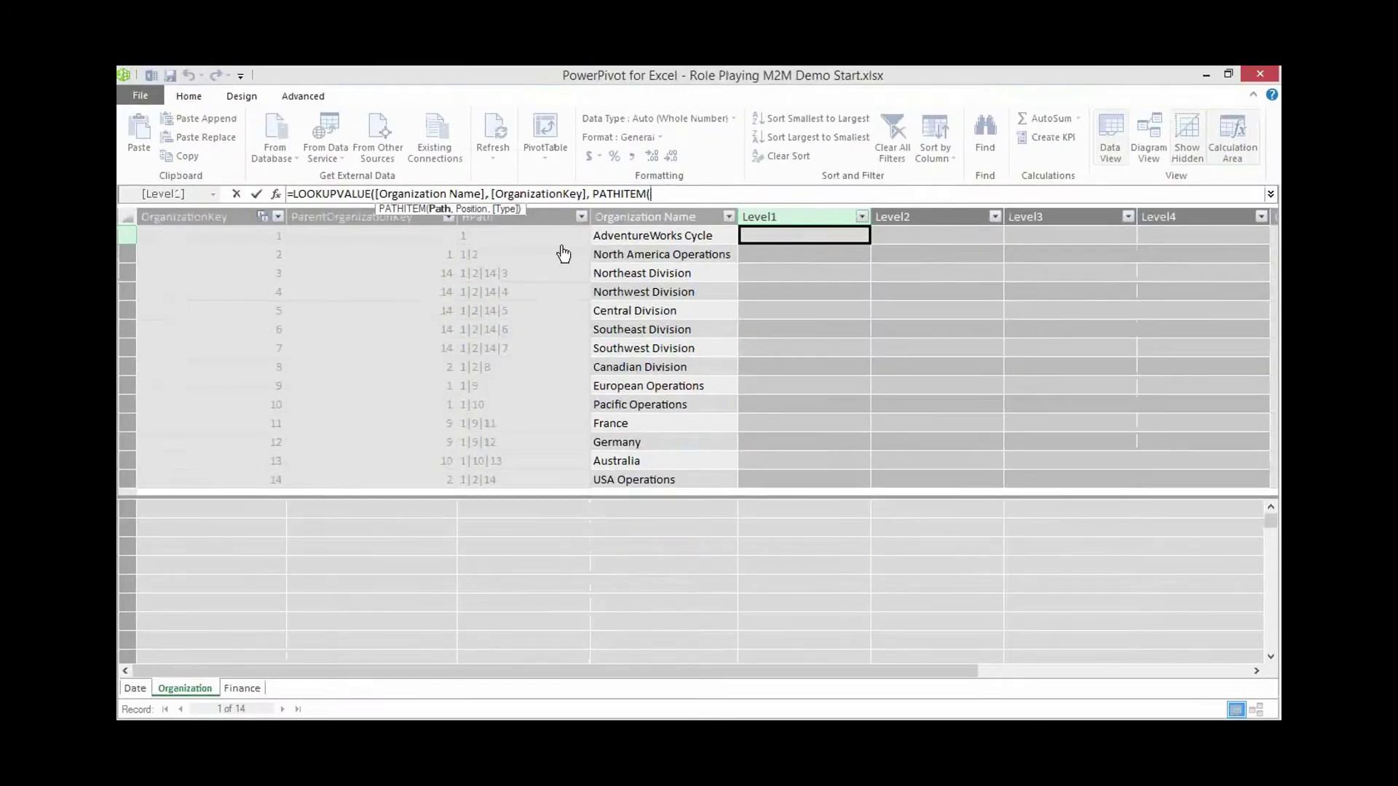
click(492, 244)
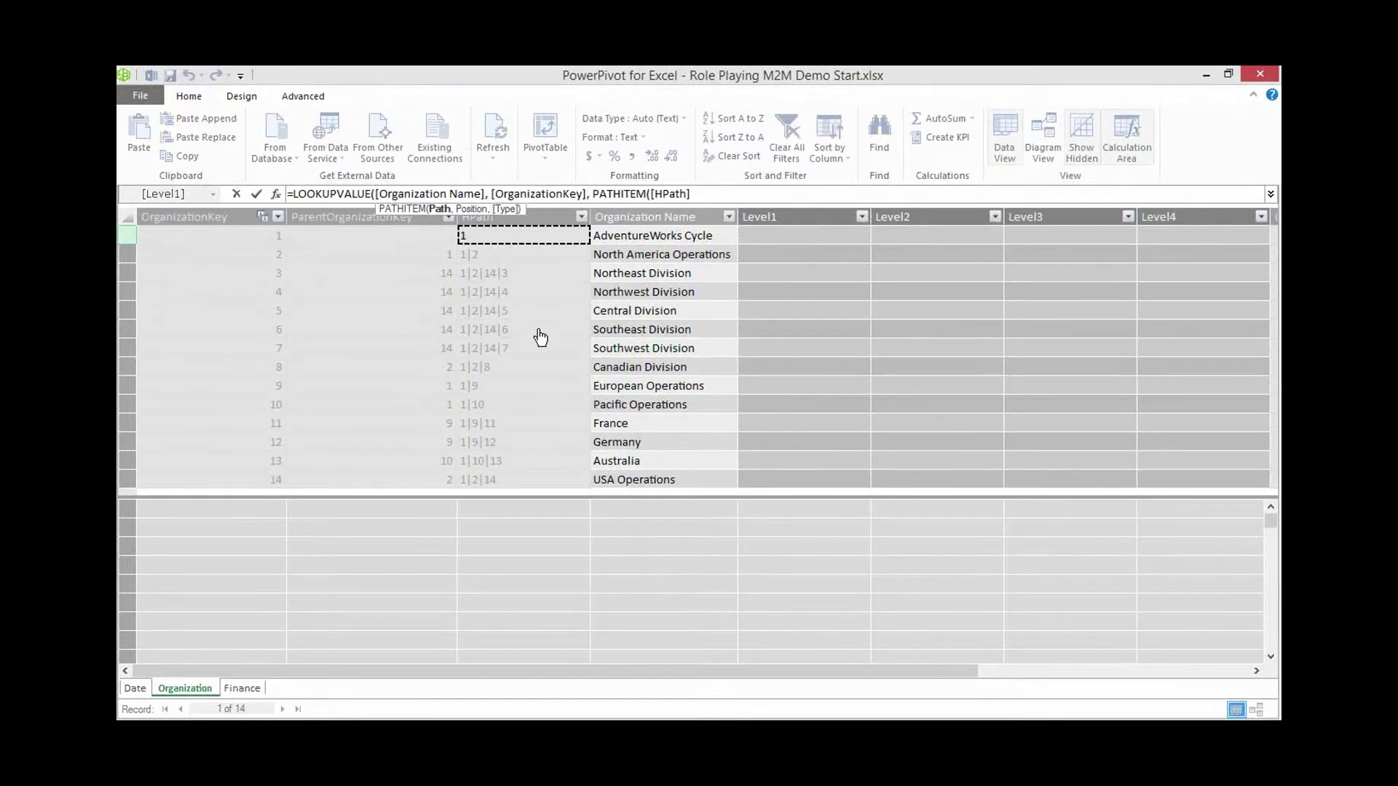
text(, 1)
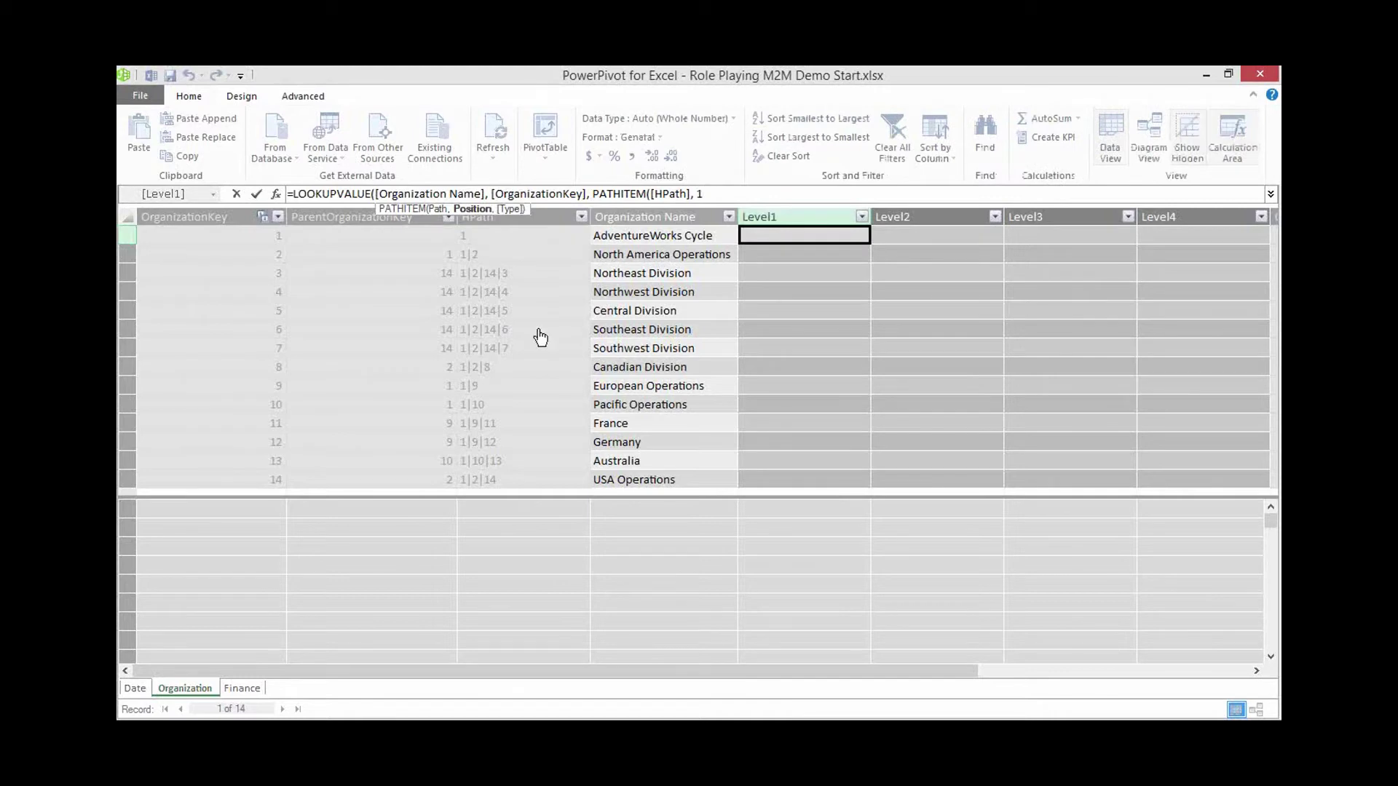
text(,)
text(1))
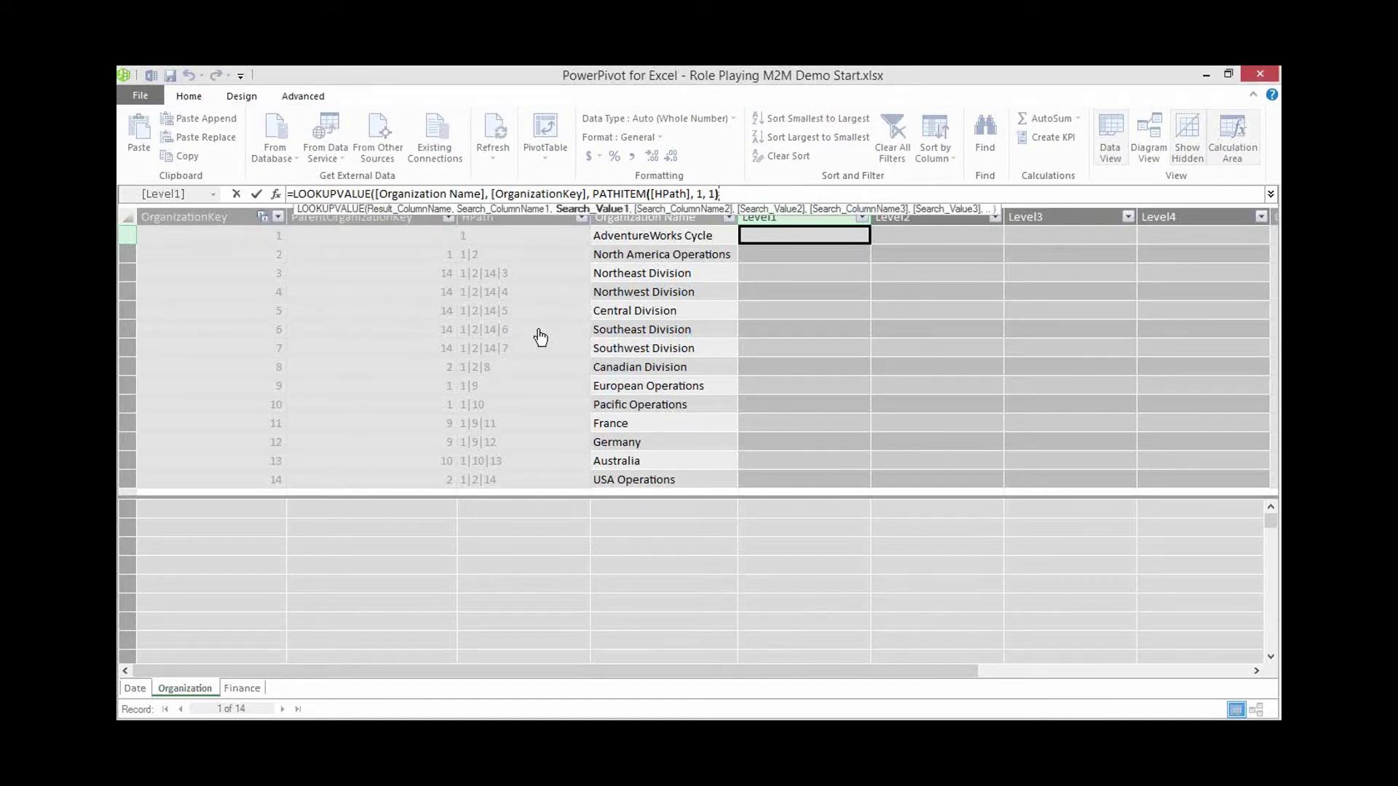
text())
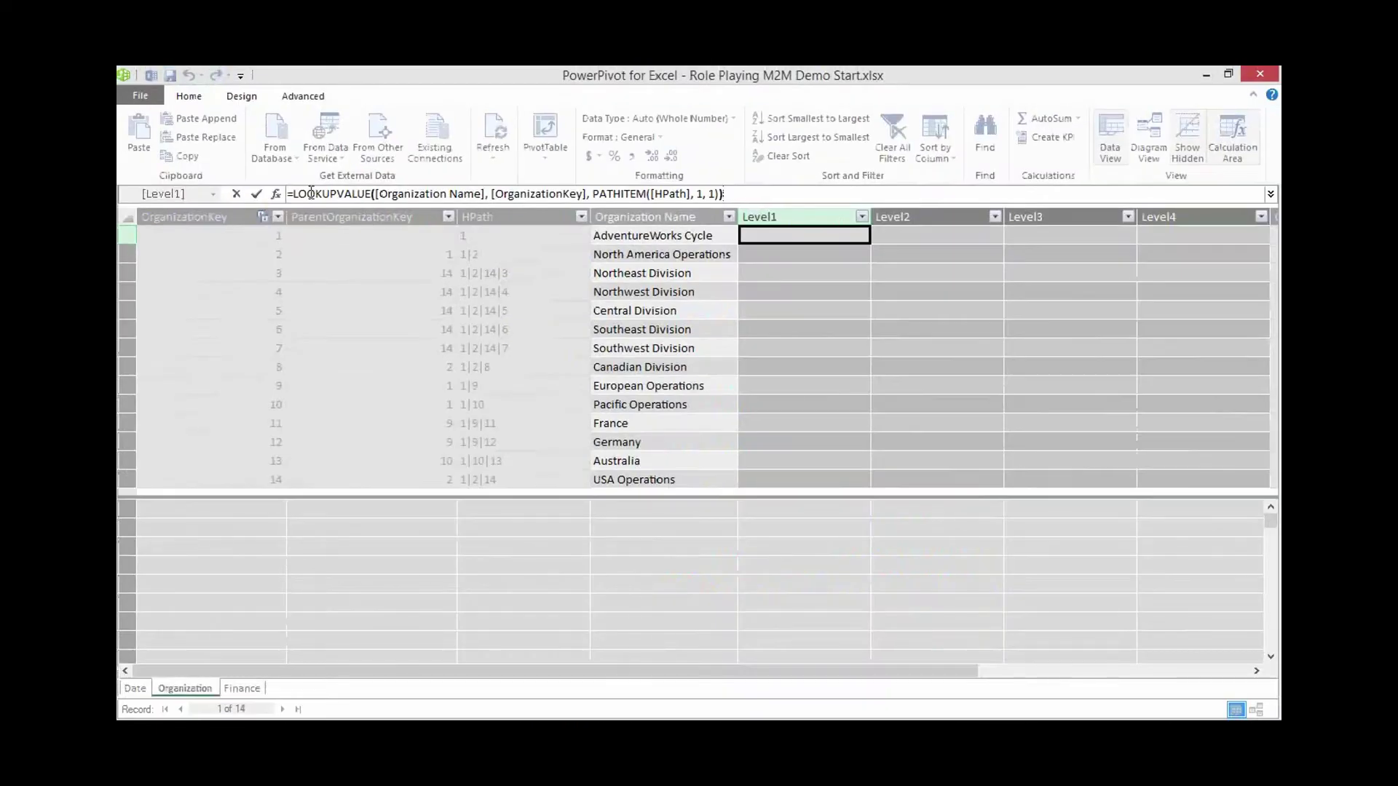
click(257, 195)
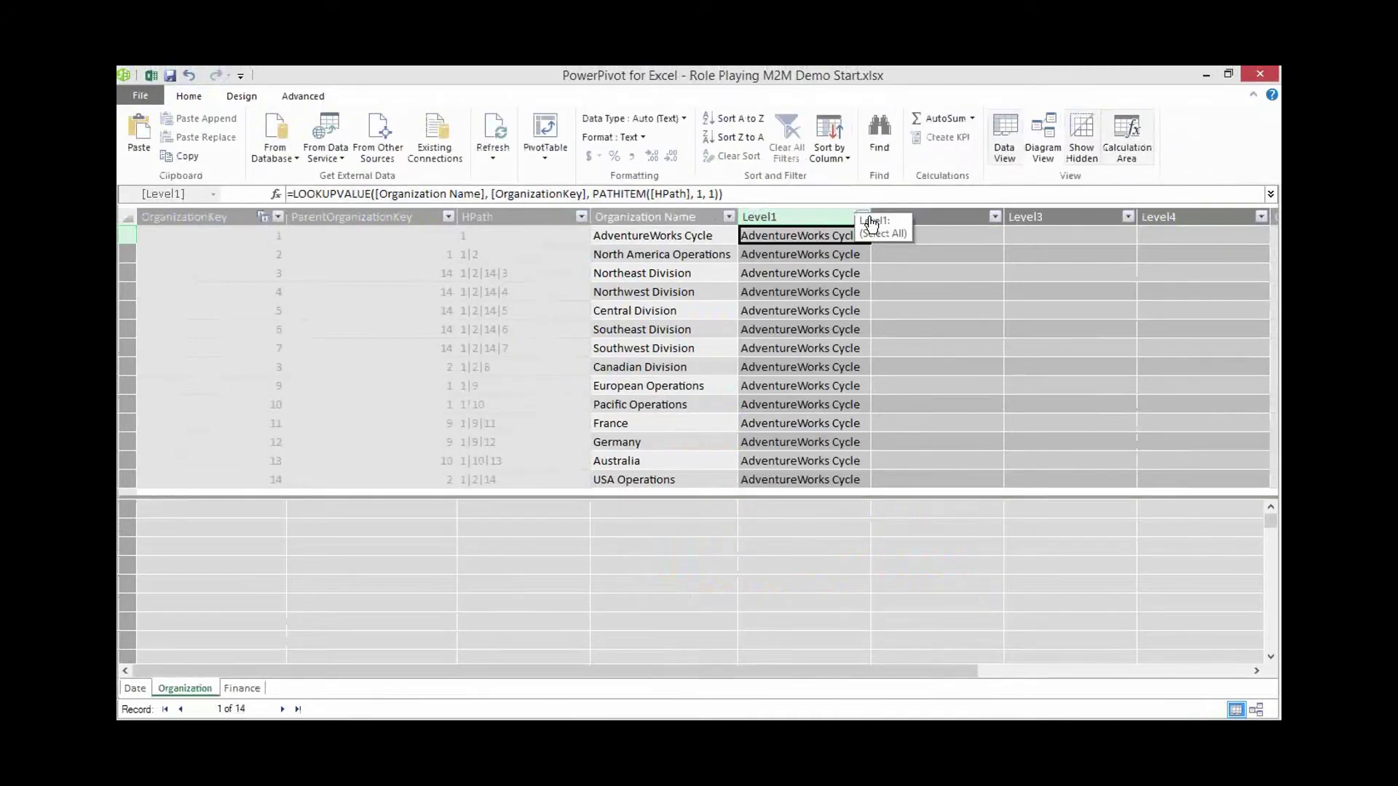
- Widen the Level1 column to fit its organization names and show its formula for review
drag(889, 253, 880, 226)
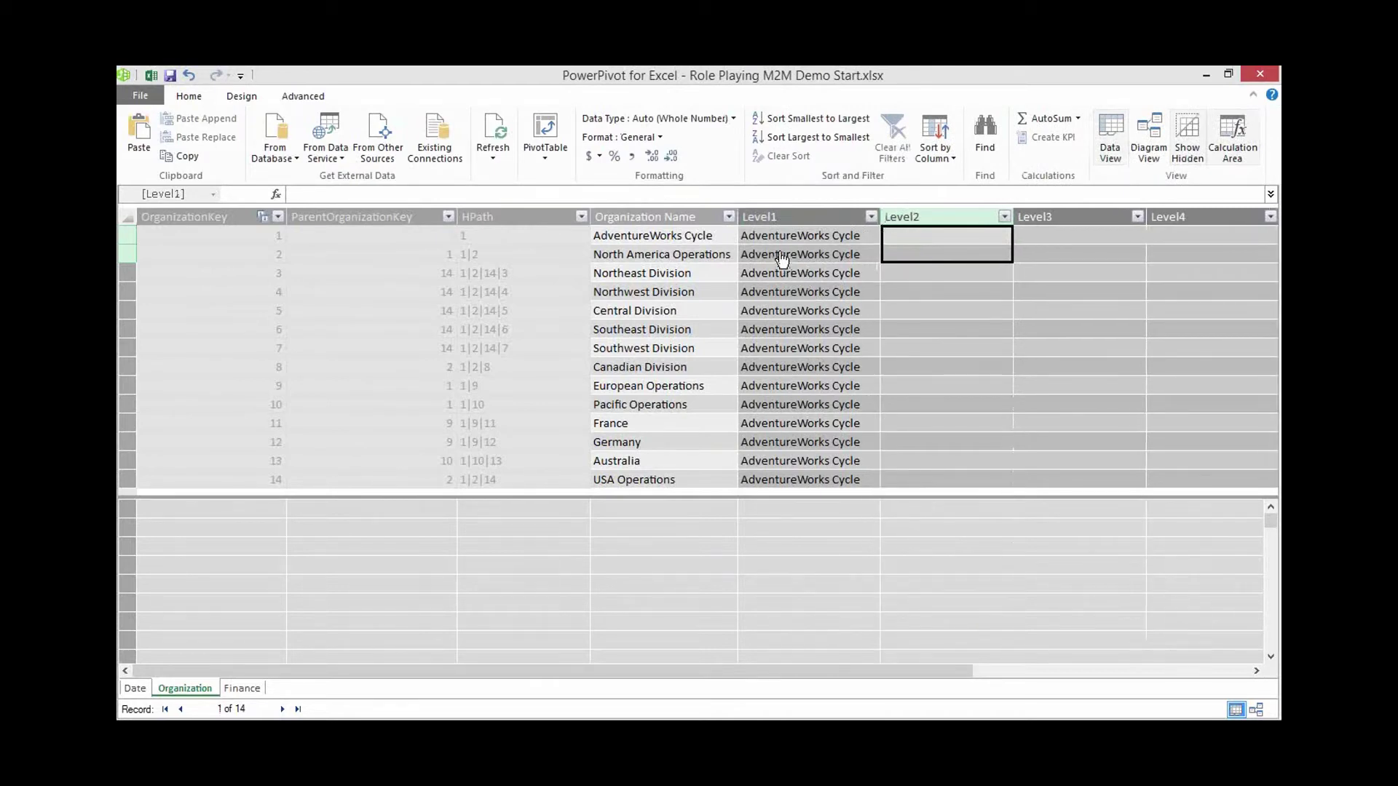
click(887, 237)
key(Left)
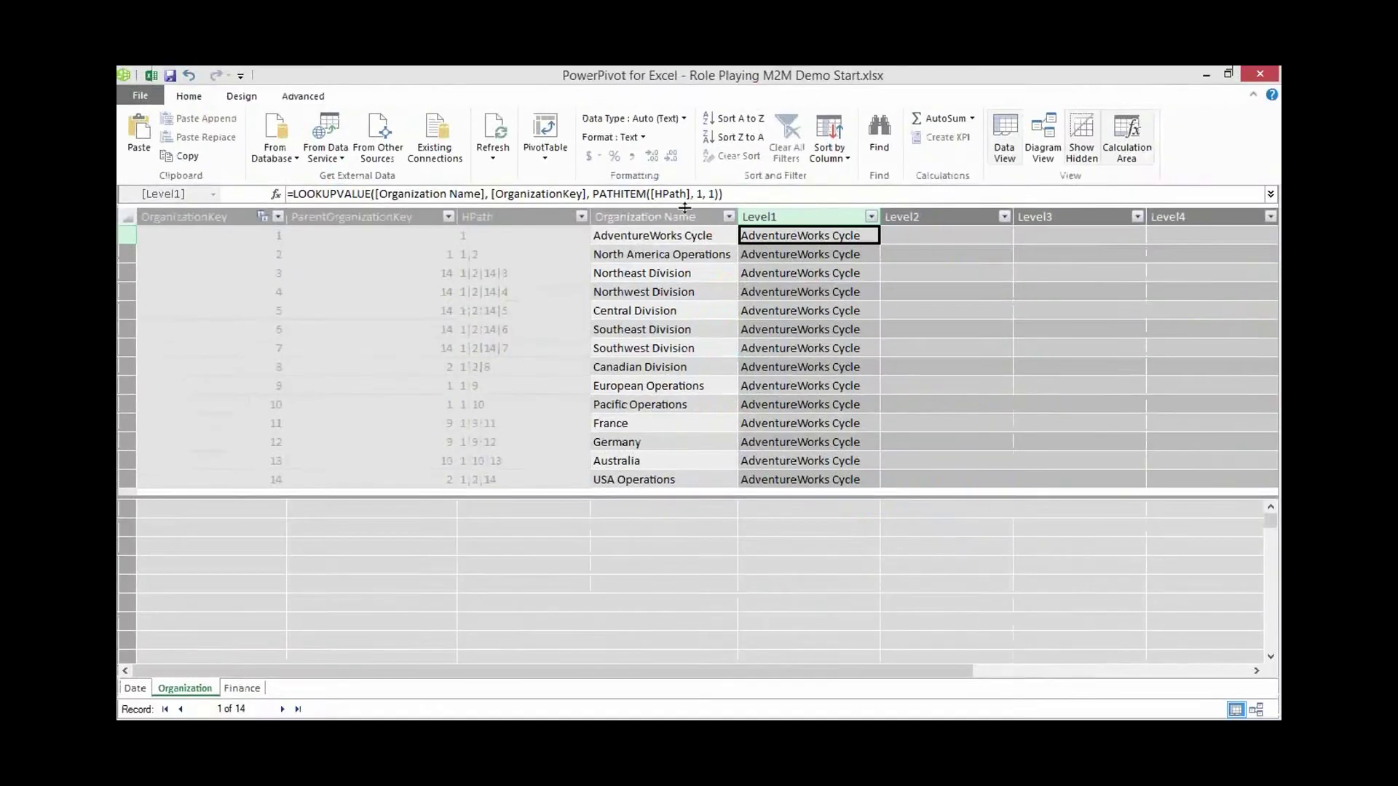
- Start a LOOKUPVALUE formula in the Level2 column with [Organization Name] as result column and [OrganizationKey] as search column
click(903, 236)
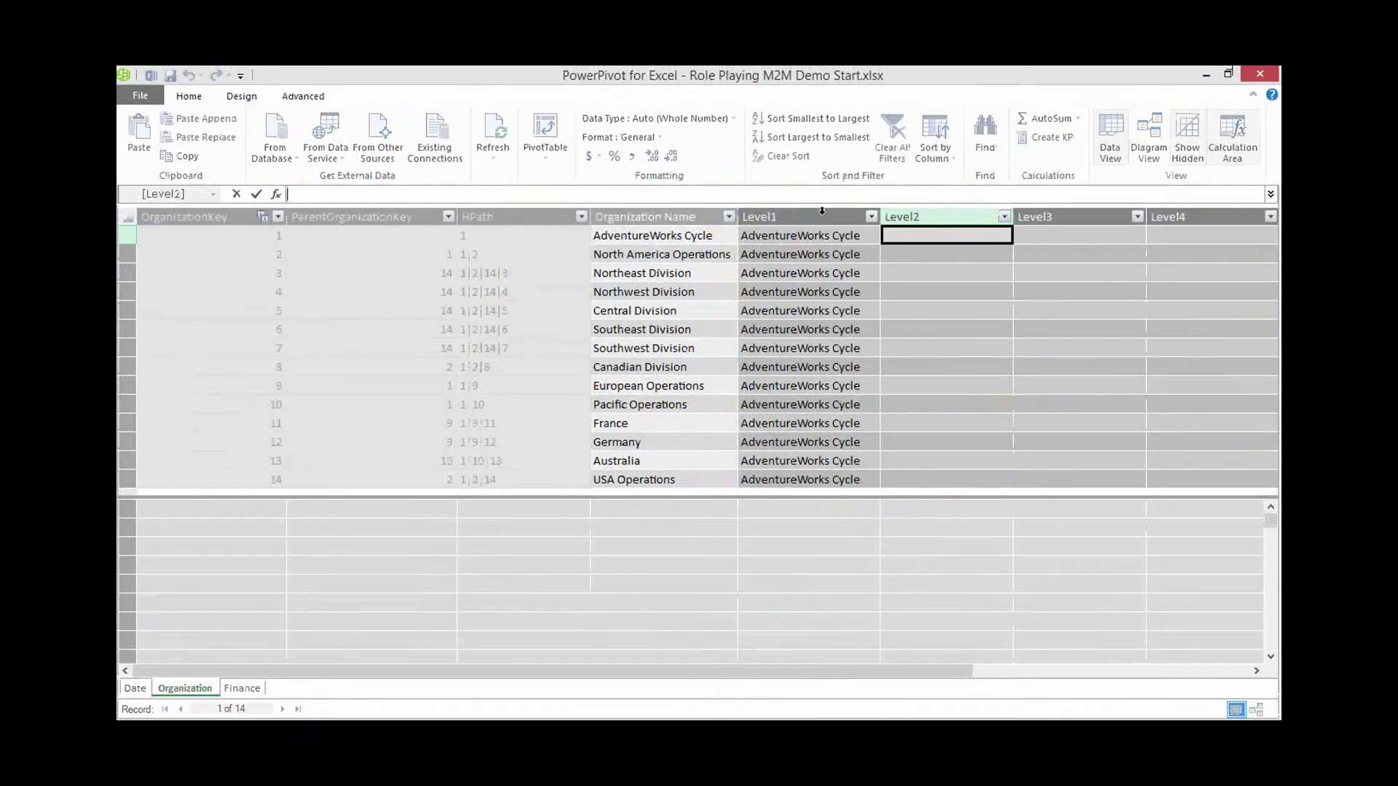
text(=look)
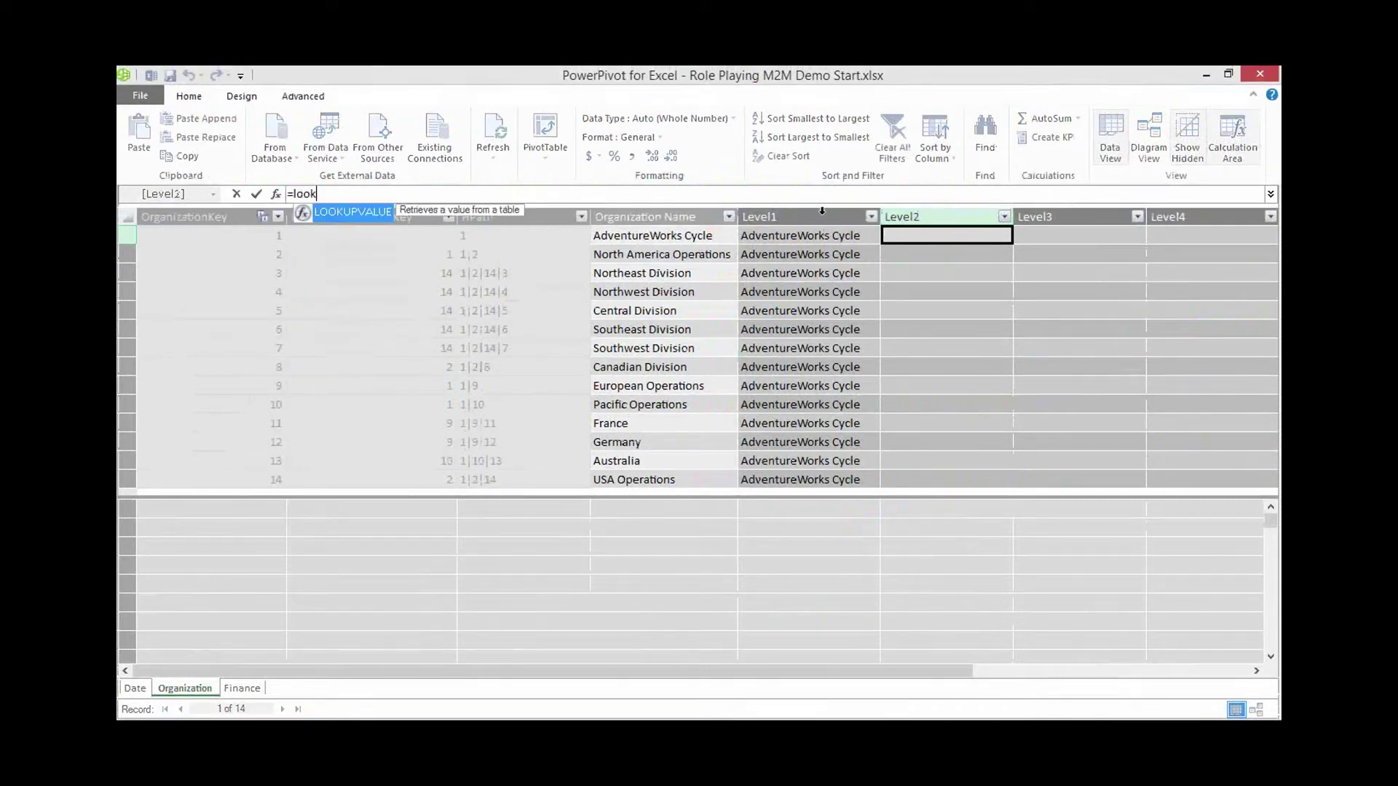
key(Tab)
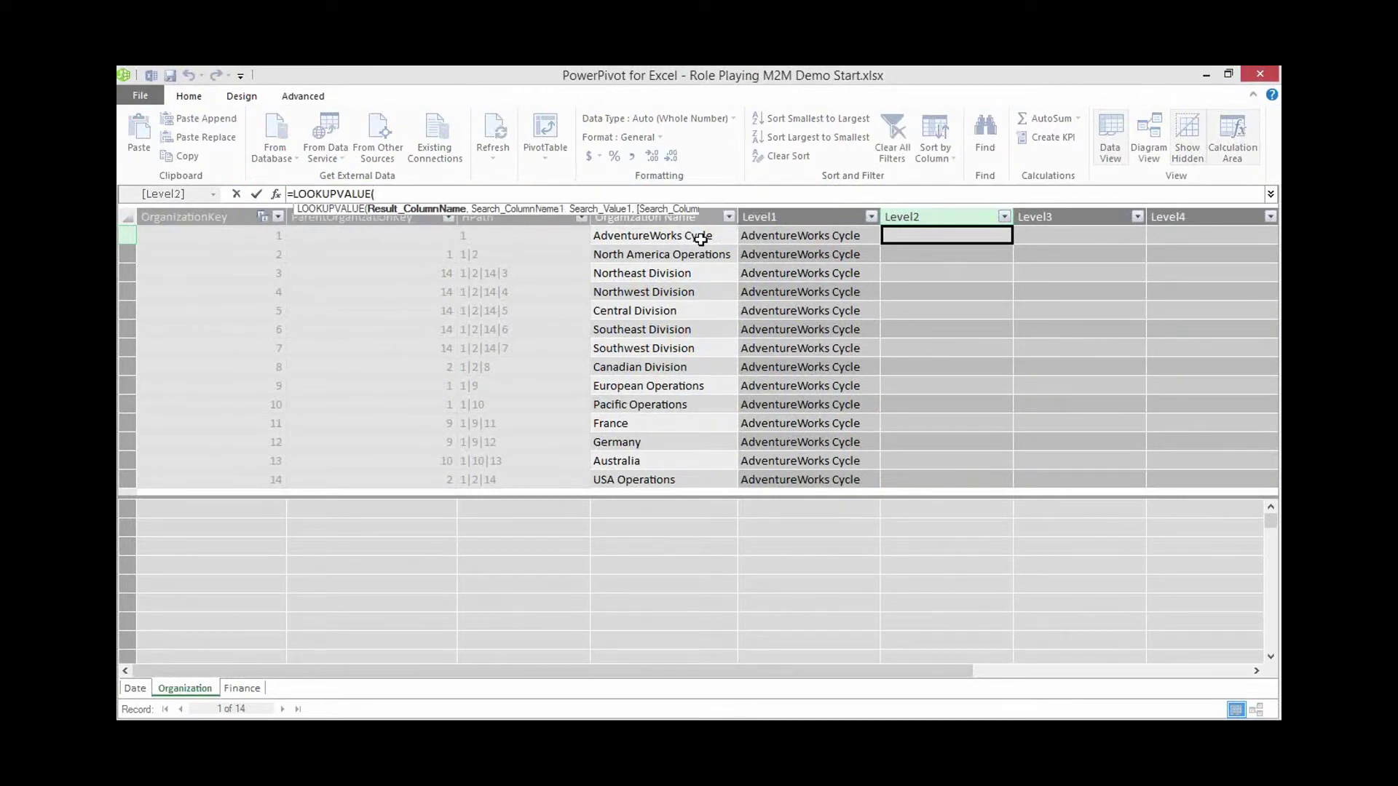
click(691, 237)
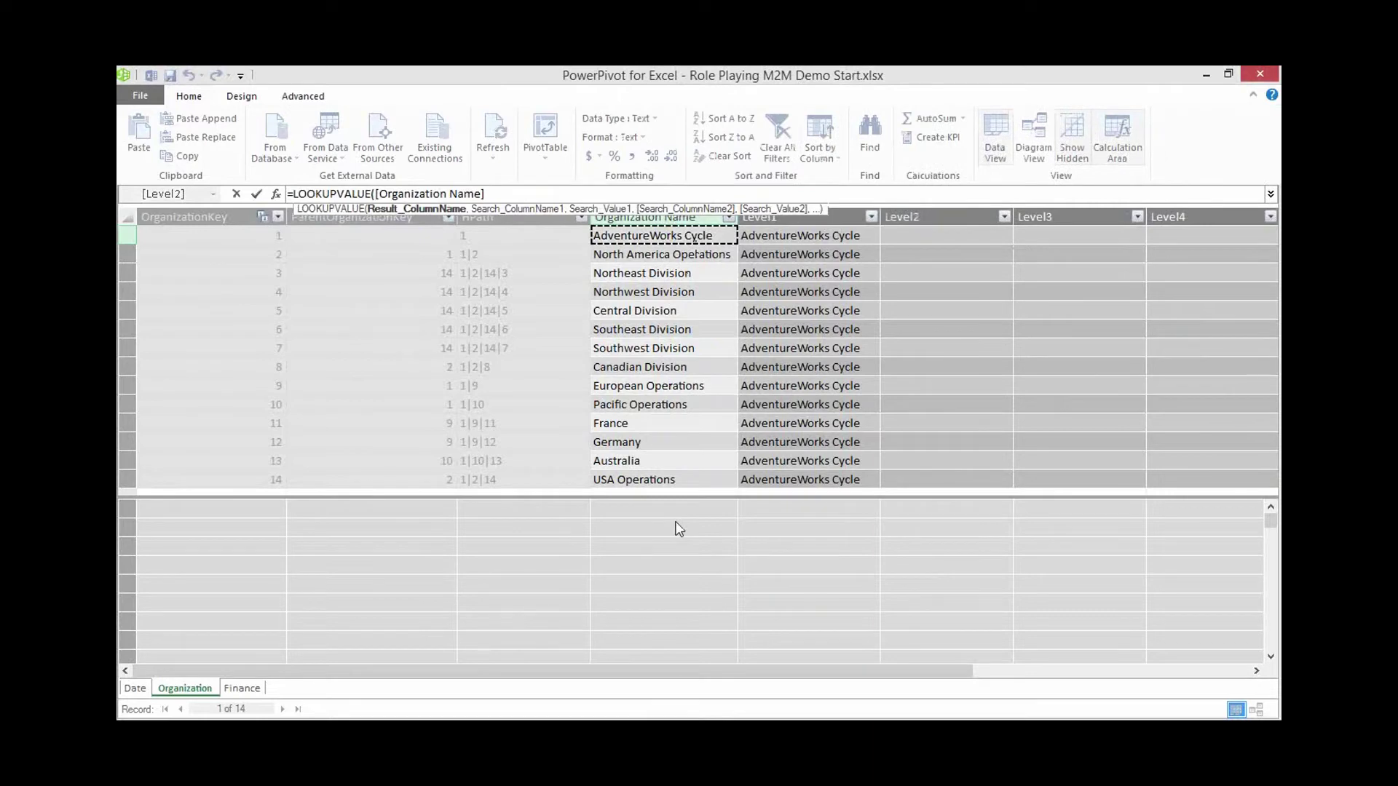
text(,)
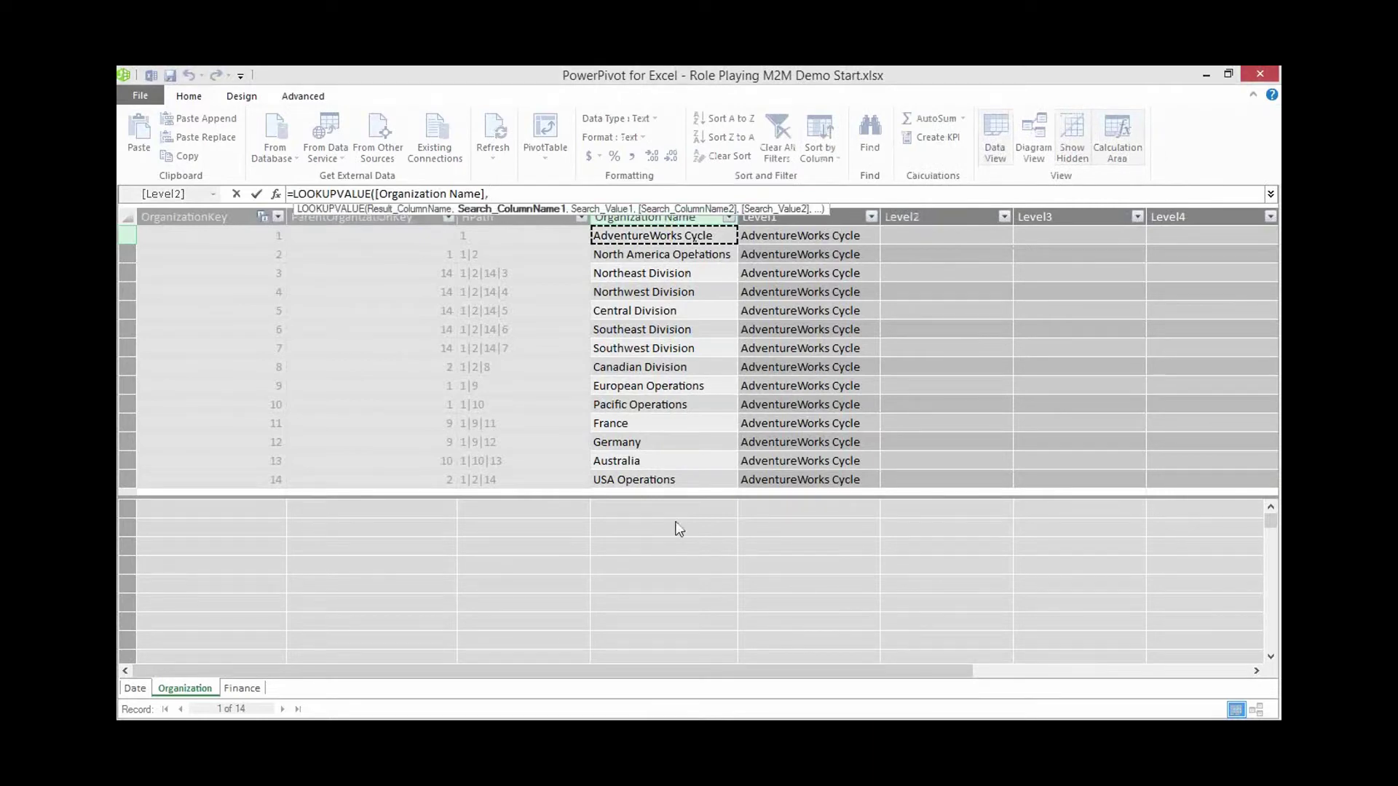
click(237, 240)
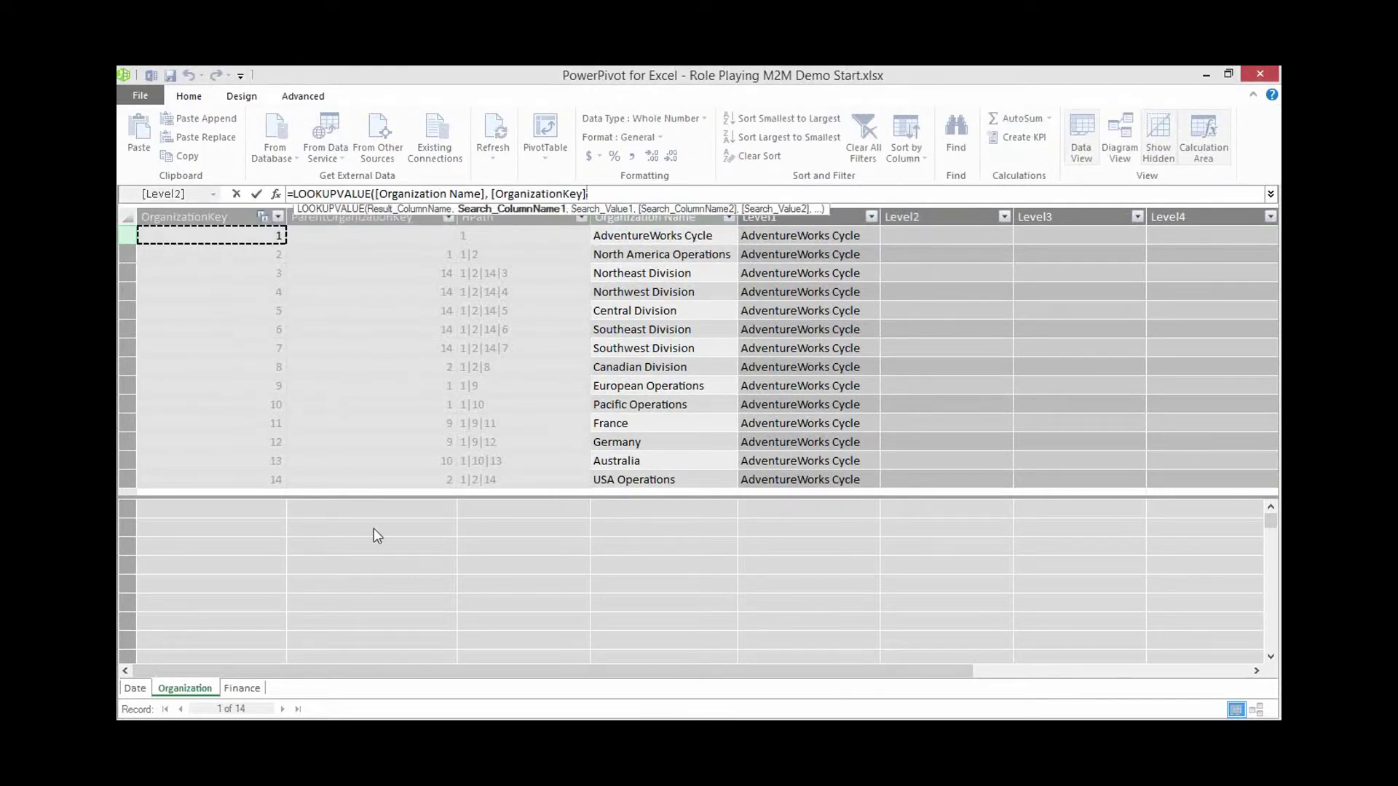
text(, )
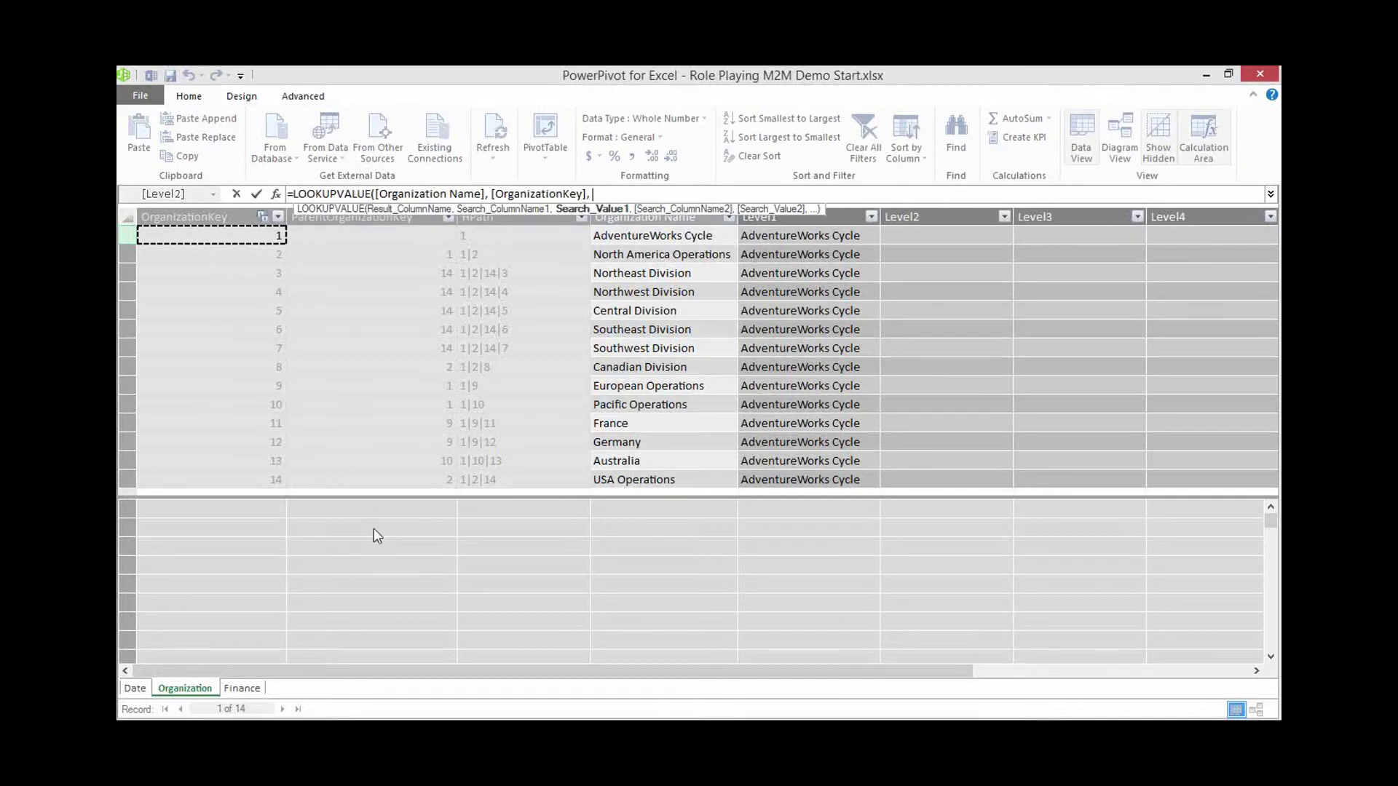
- Complete the Level2 formula with PATHITEM([HPath], 2, 1) as the search value and commit it
text(path)
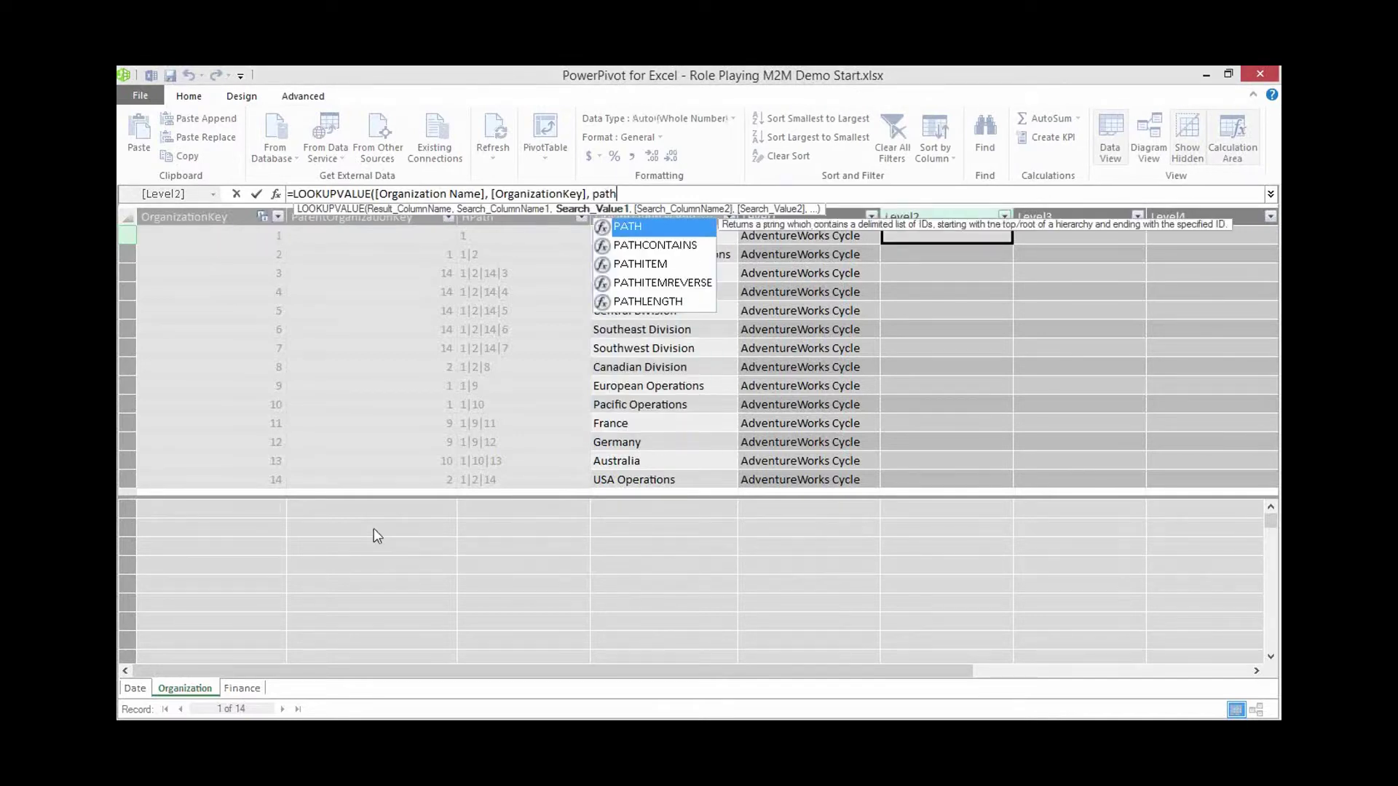
text(i)
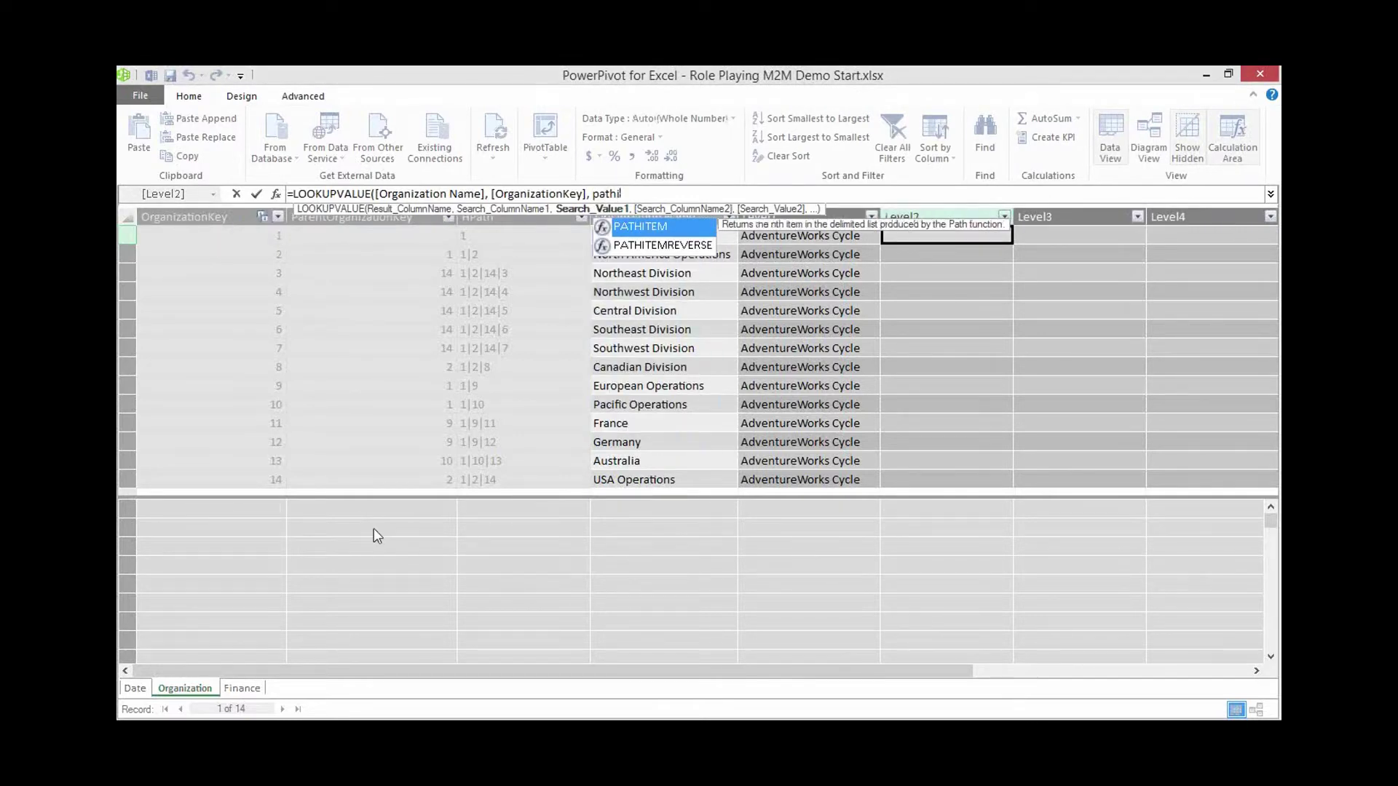
key(Tab)
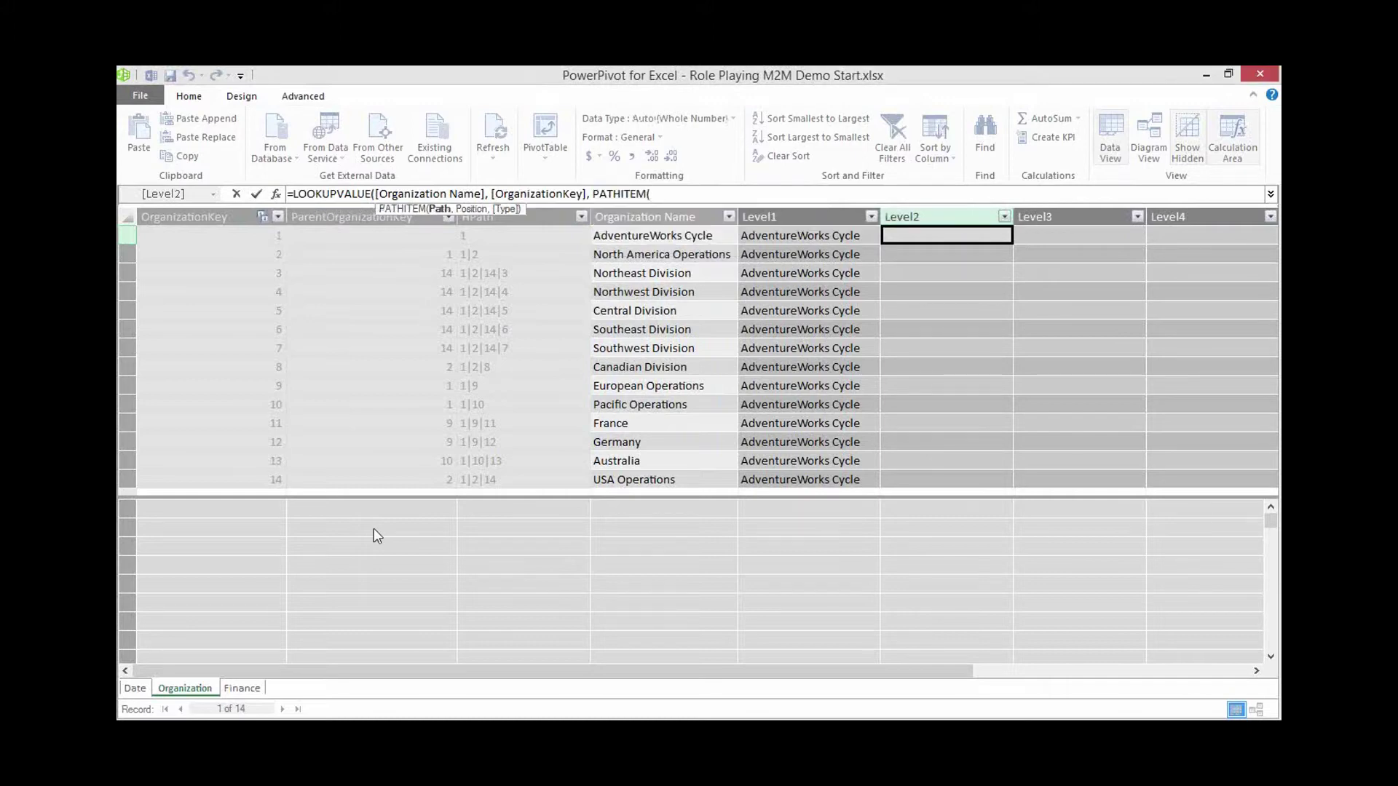
click(479, 238)
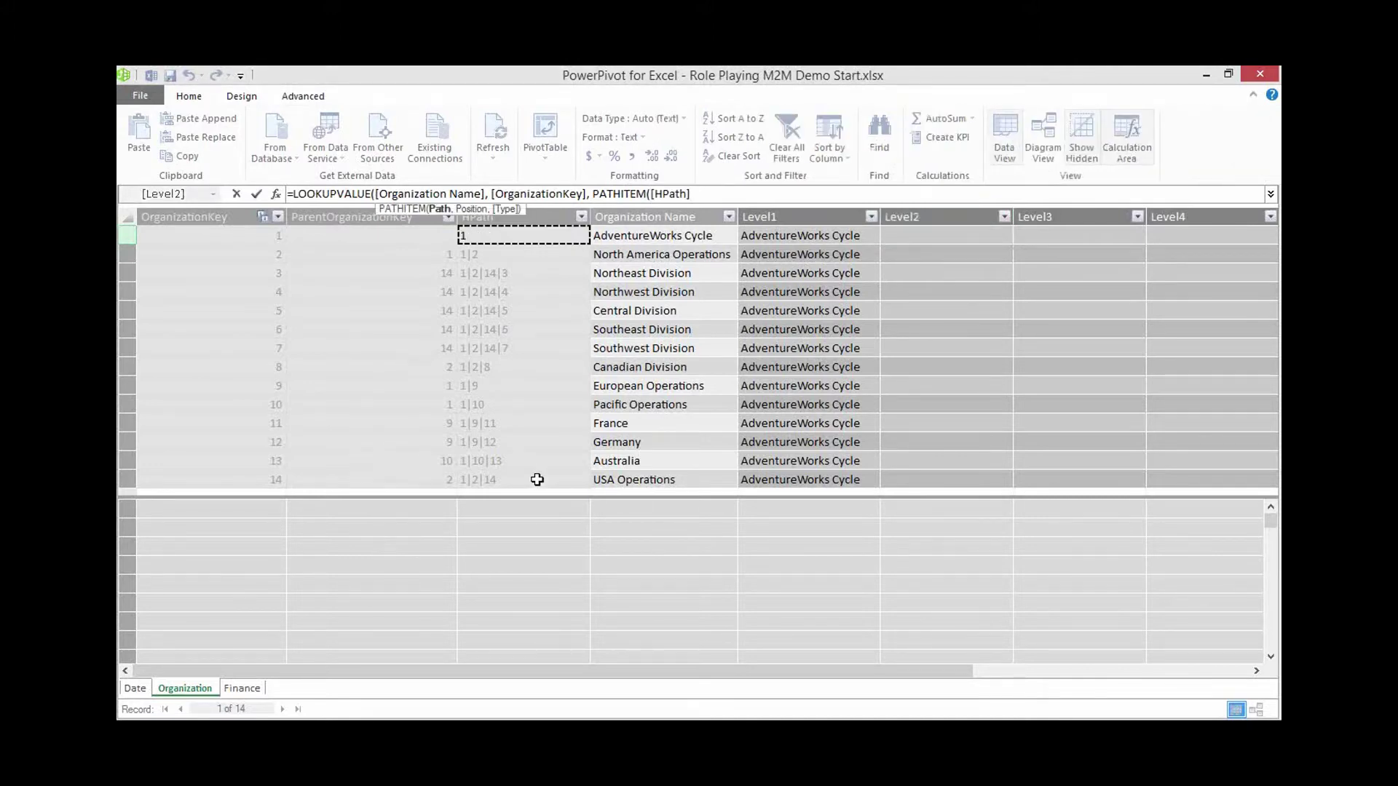
text(, 2)
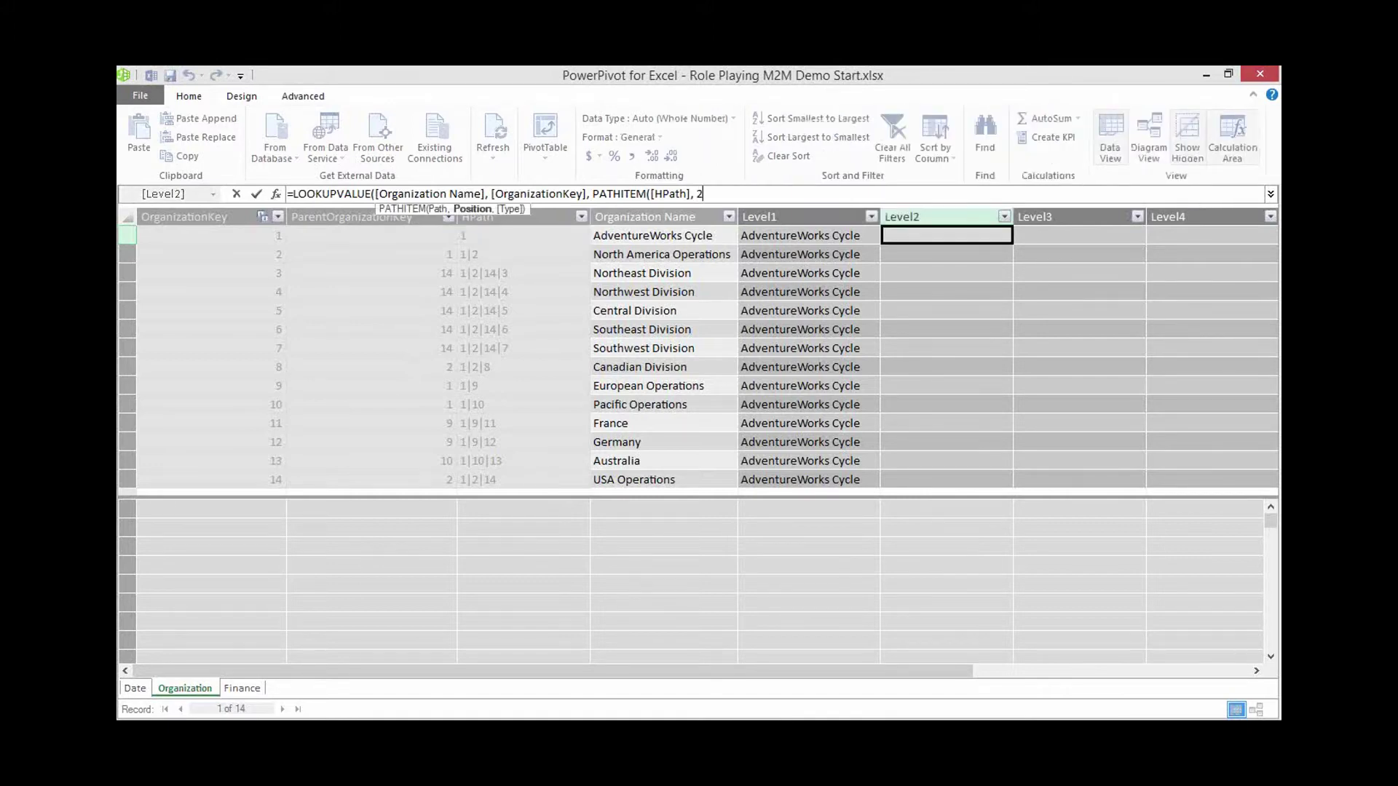
text(, 1))
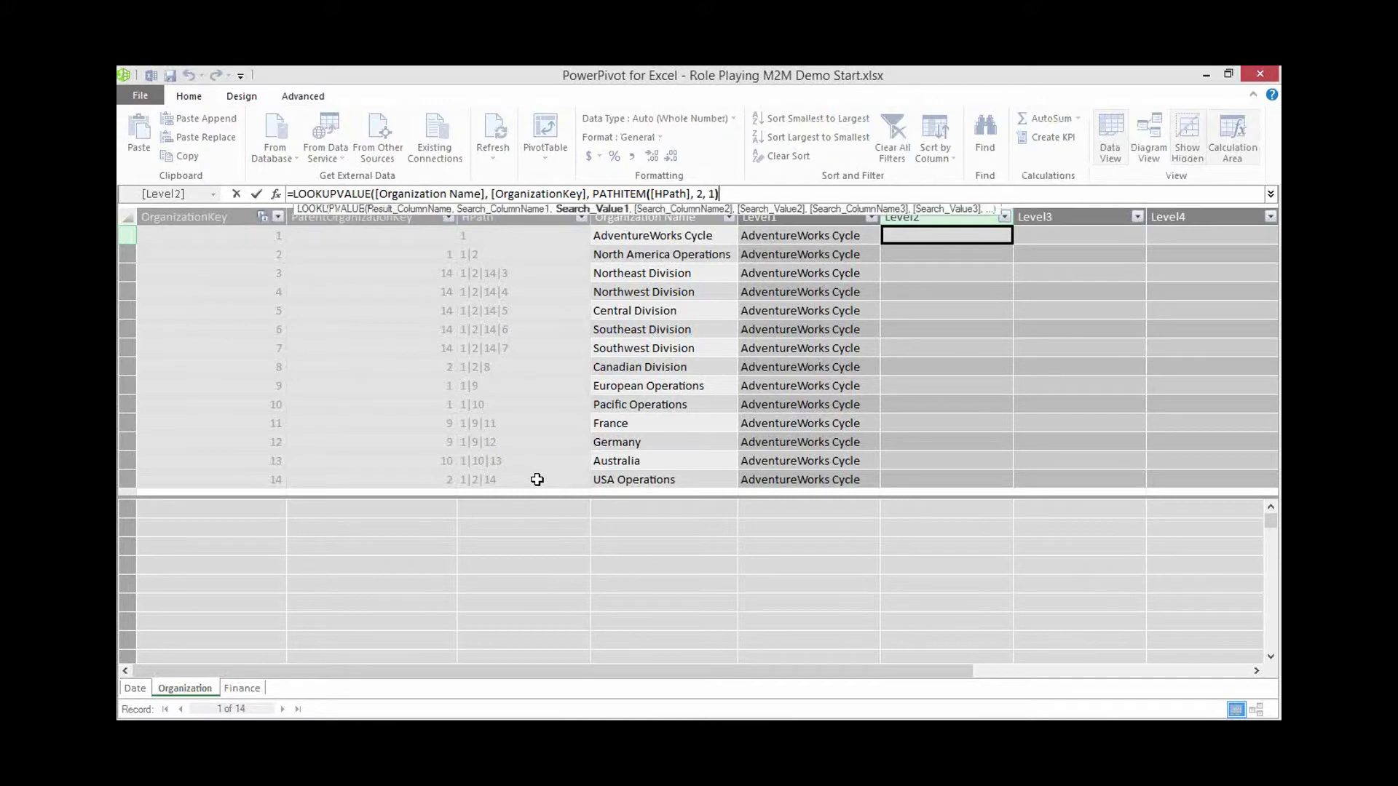
text())
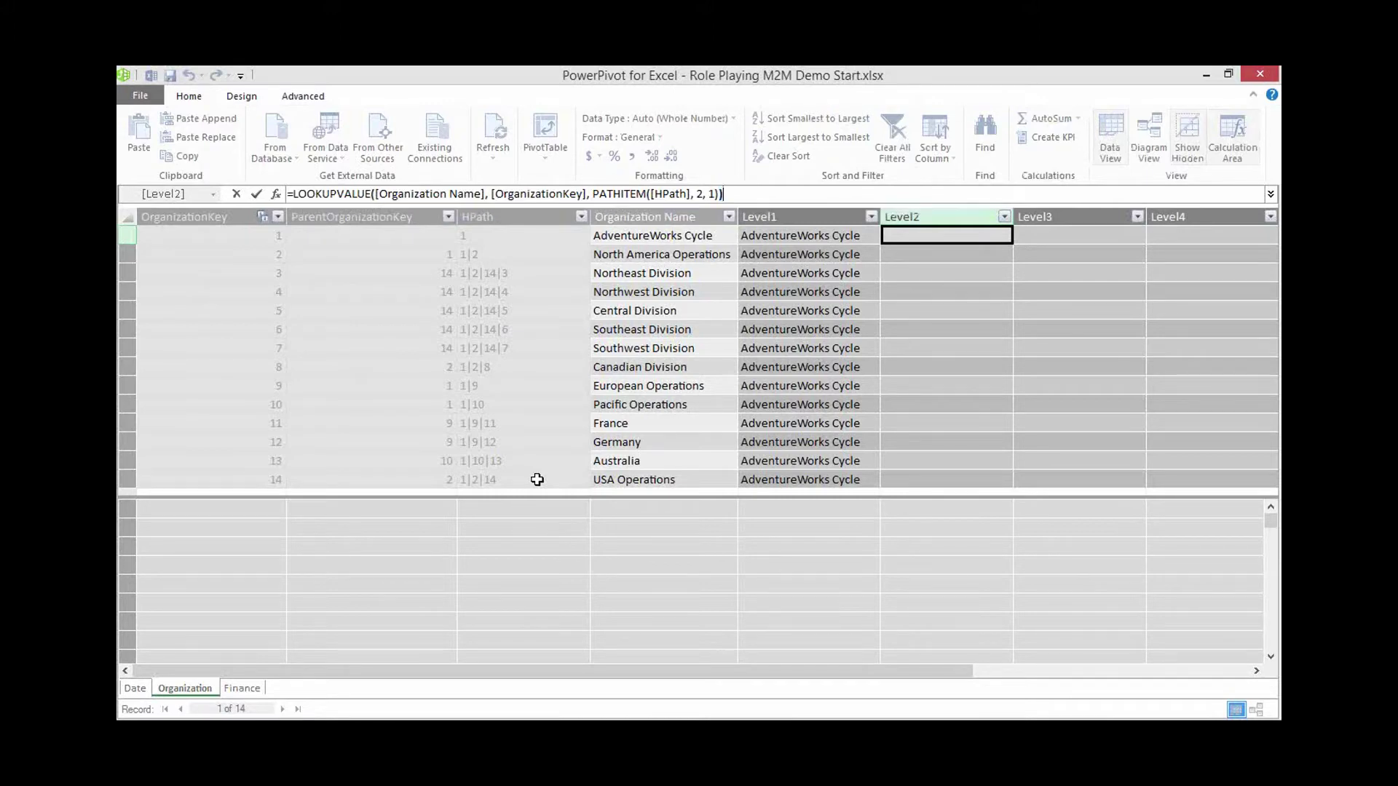
key(Return)
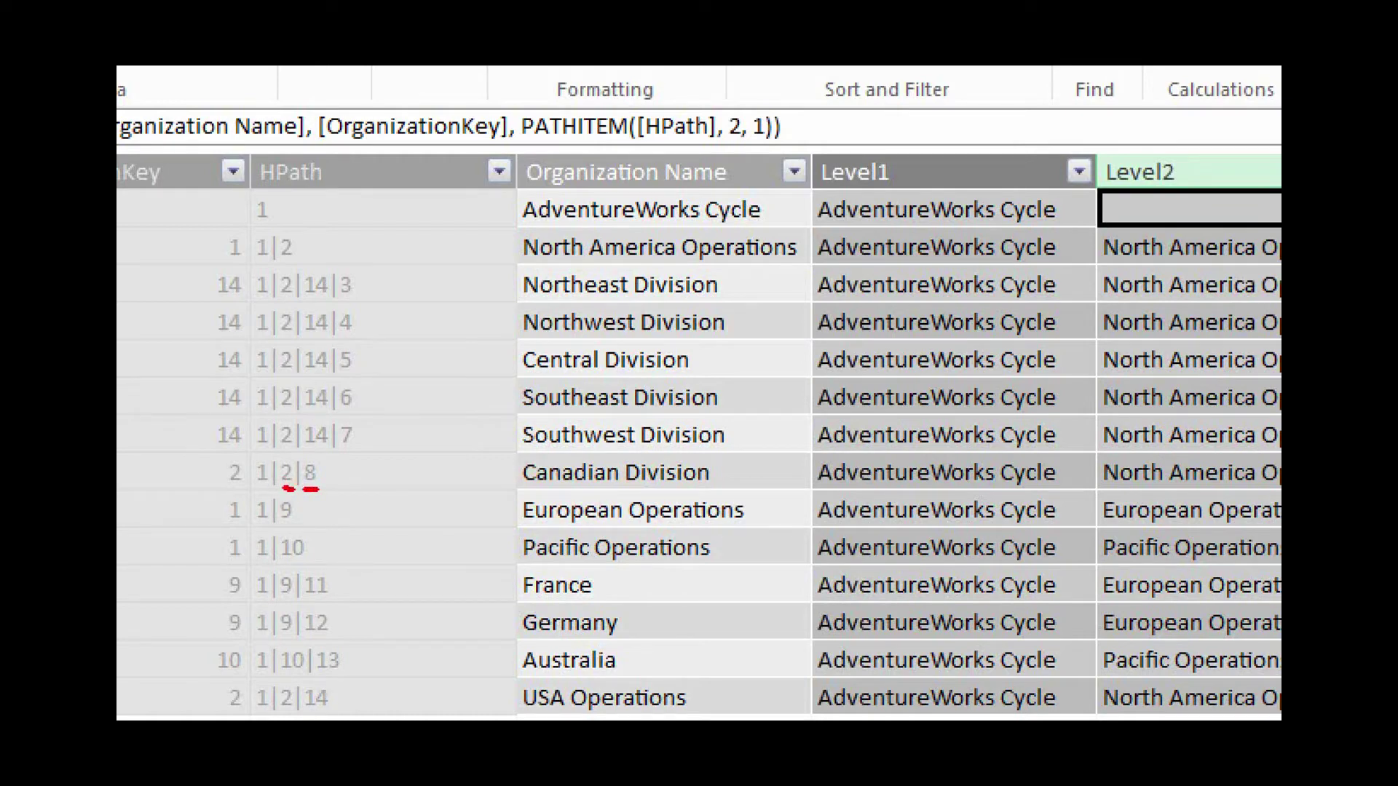
drag(252, 486, 257, 488)
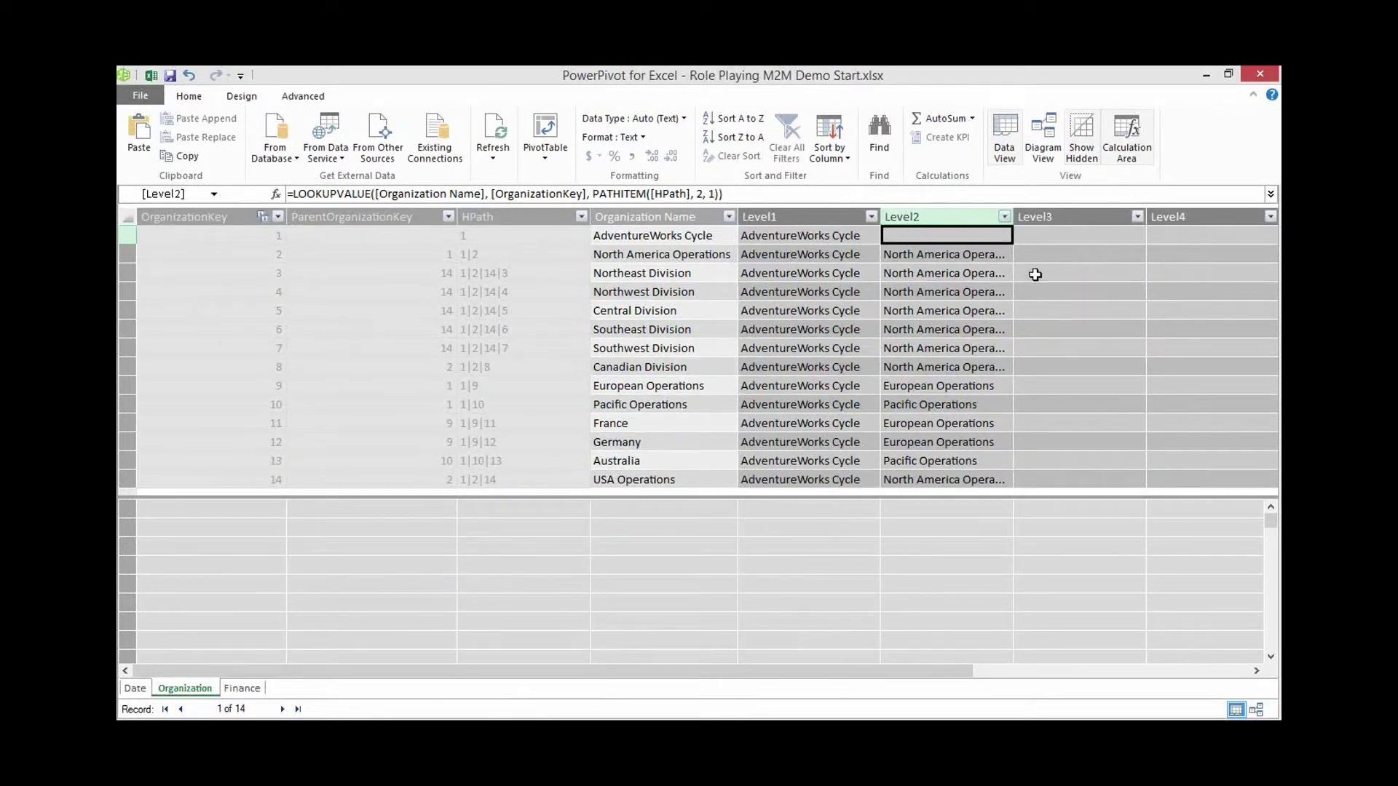
- Start a LOOKUPVALUE formula in the Level3 column with [Organization Name] as result column and [OrganizationKey] as search column
click(1041, 234)
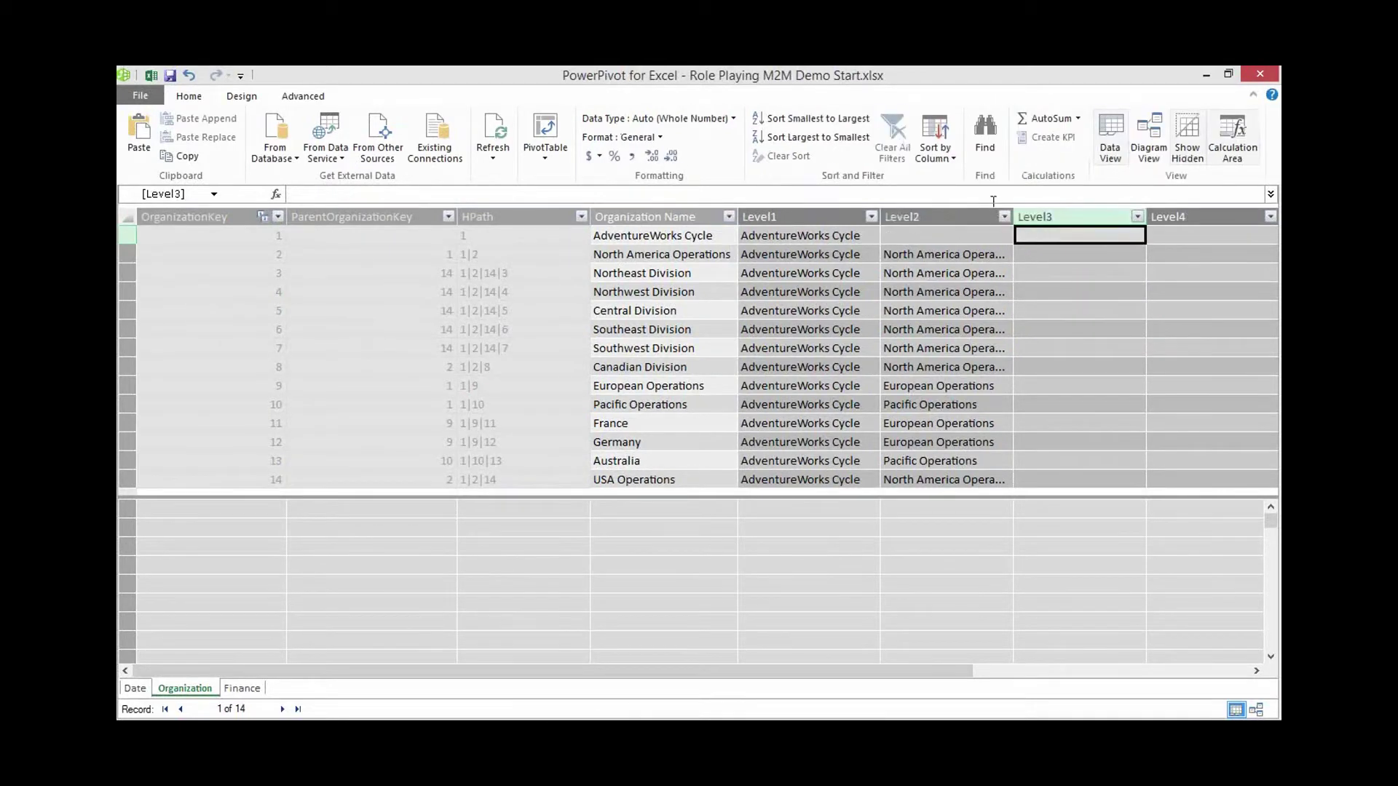
click(994, 199)
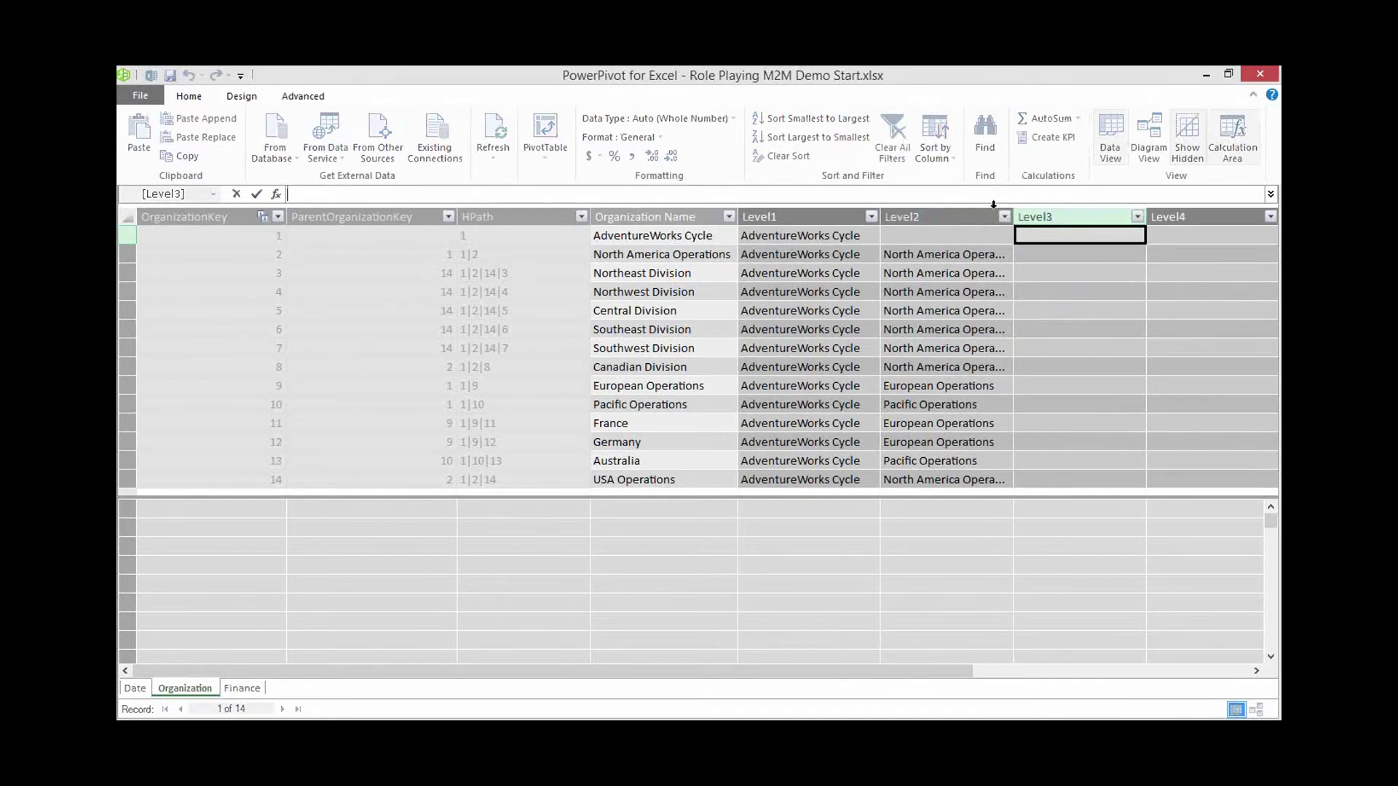
text(=look)
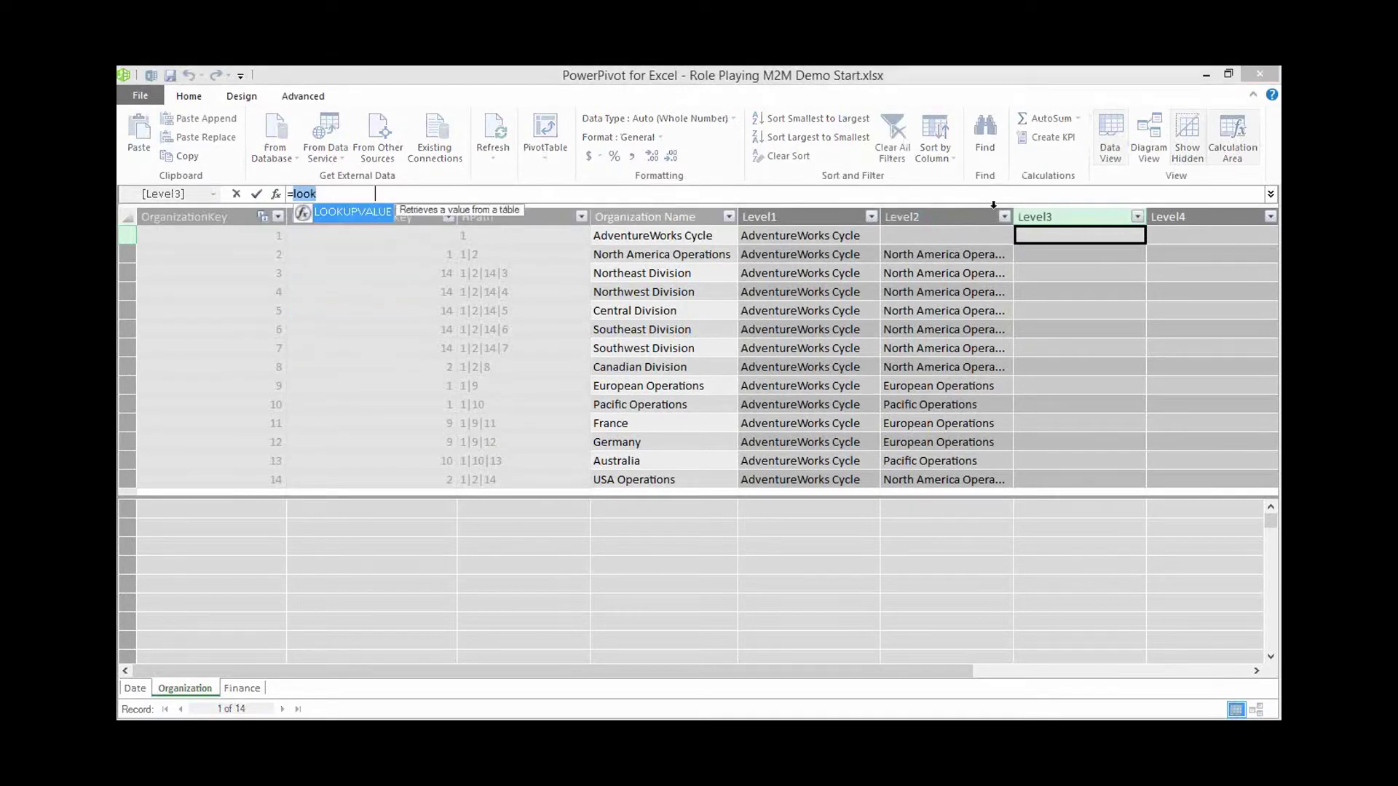
key(Tab)
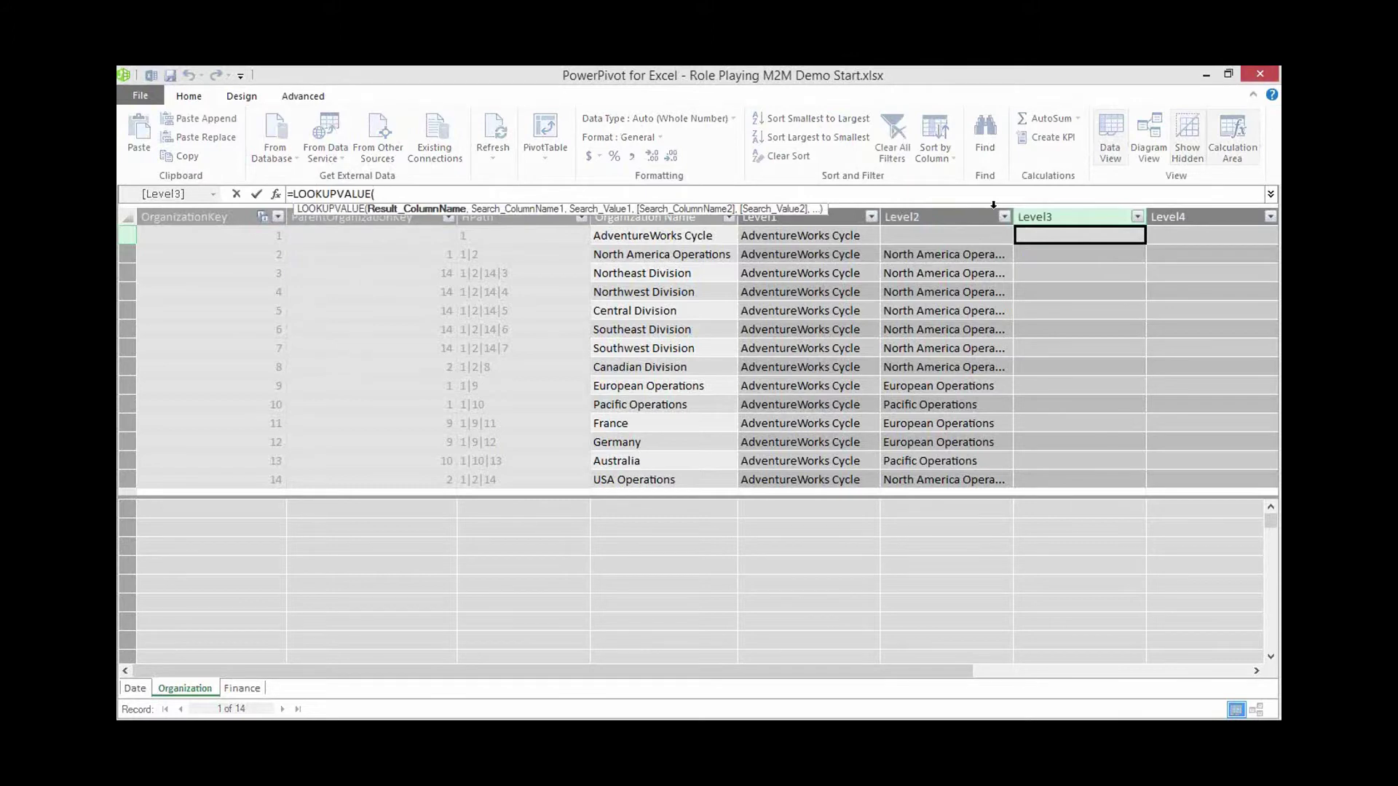
click(657, 234)
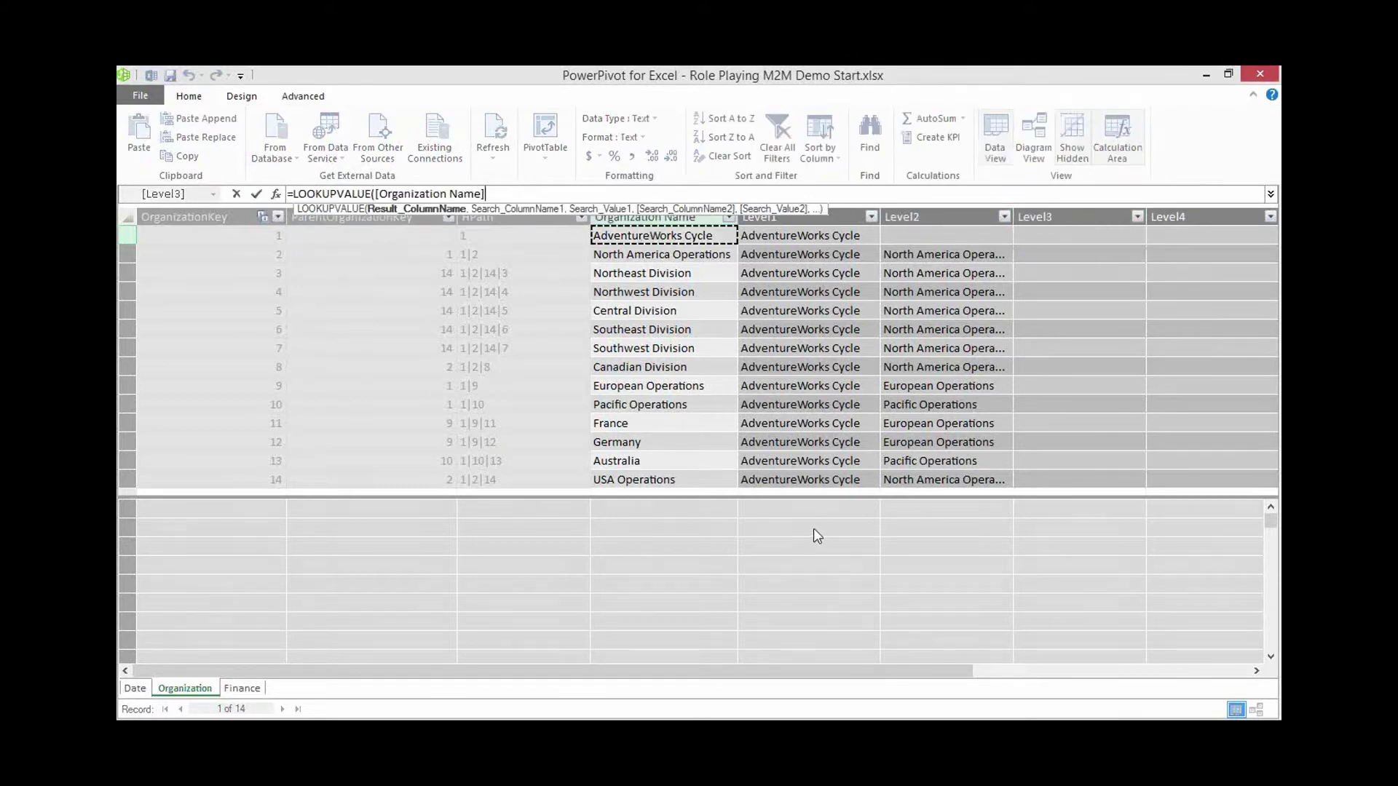
text(,)
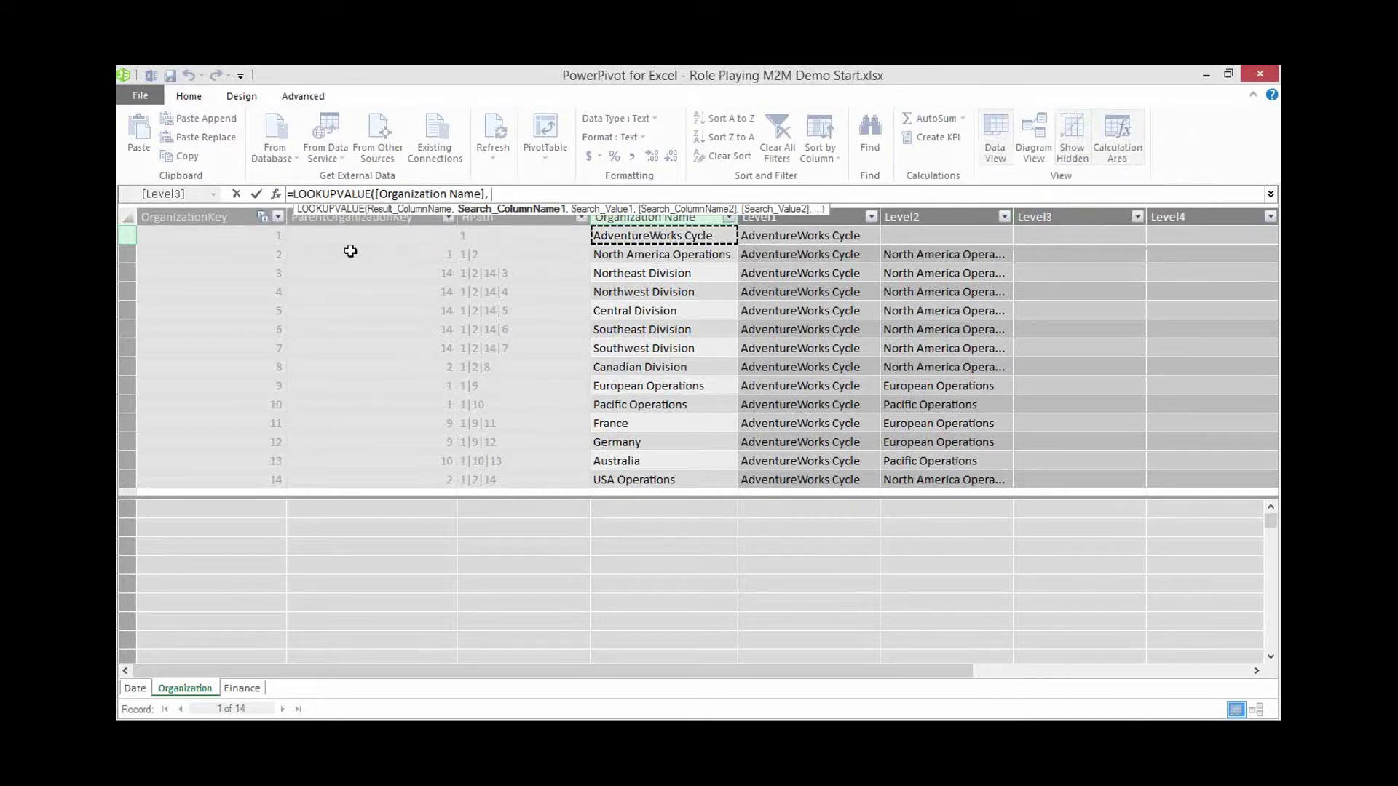
click(242, 238)
text(, )
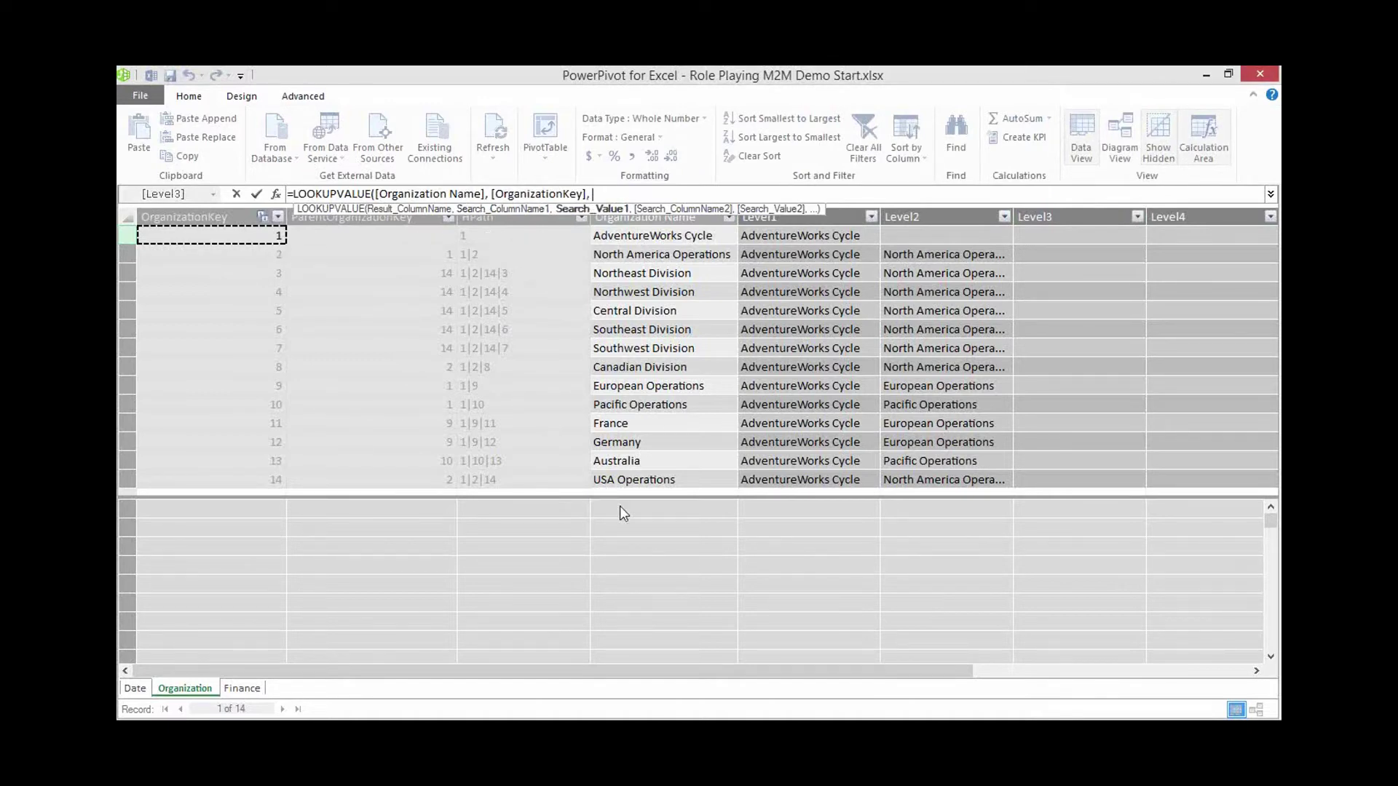
- Complete the Level3 formula with PATHITEM([HPath], 3, 1) as the search value and commit it
text(Path)
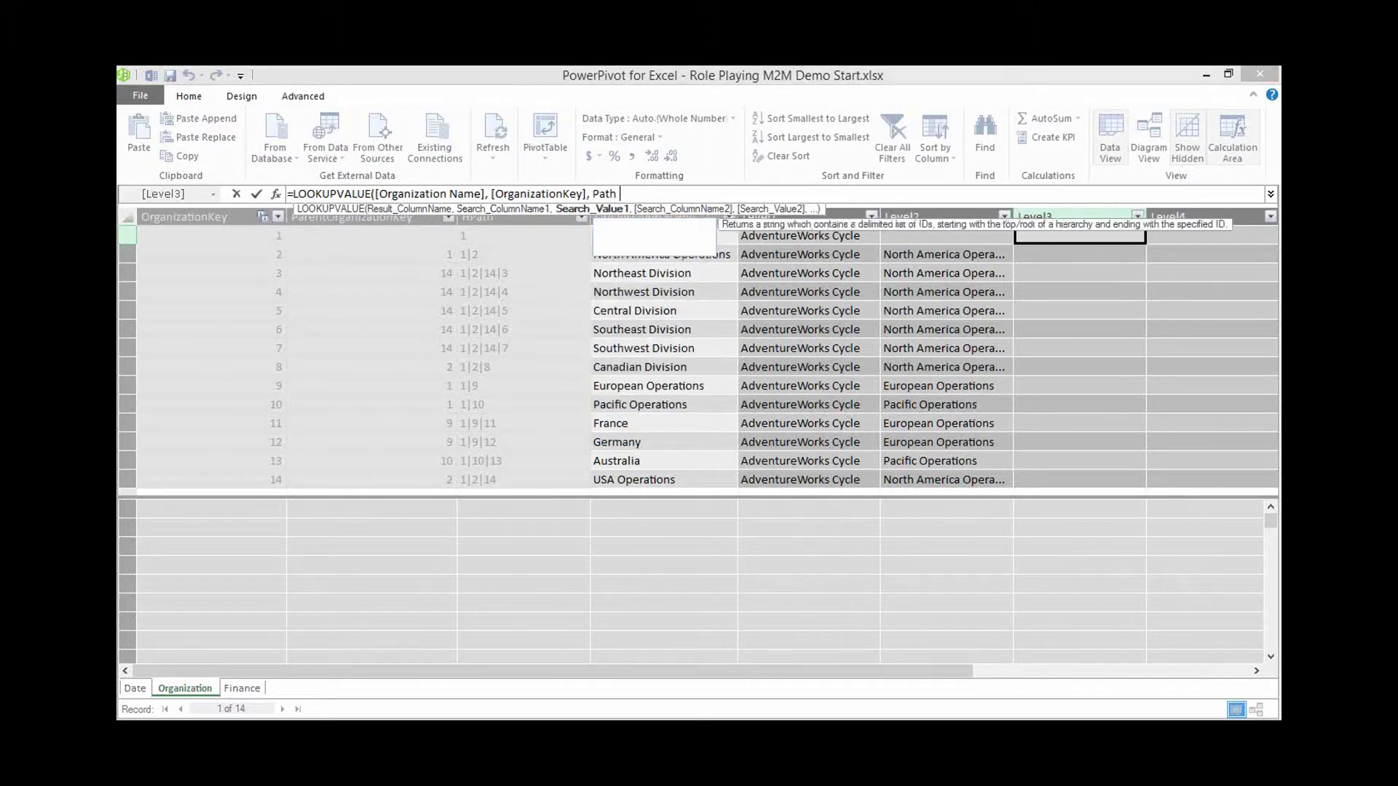
text(i)
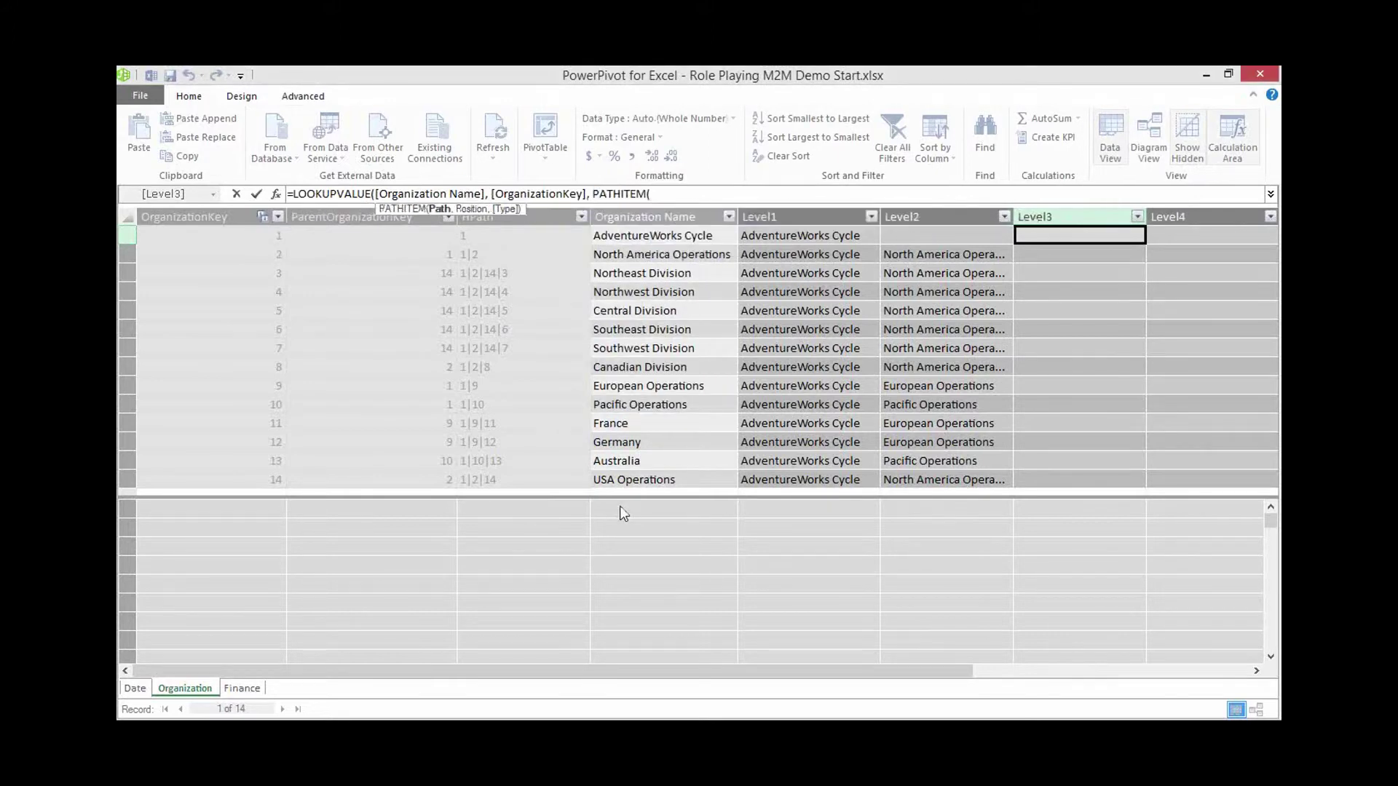
click(497, 239)
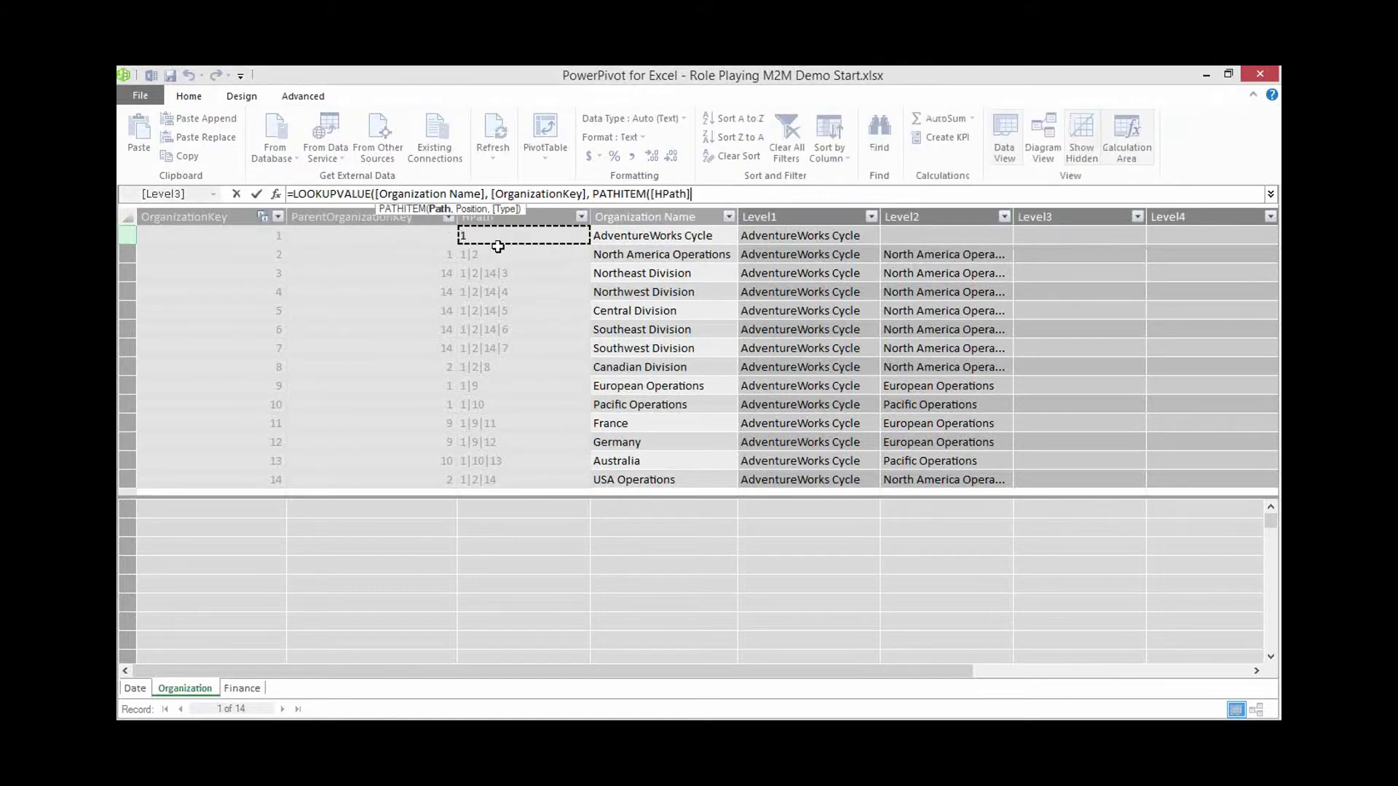
text(, )
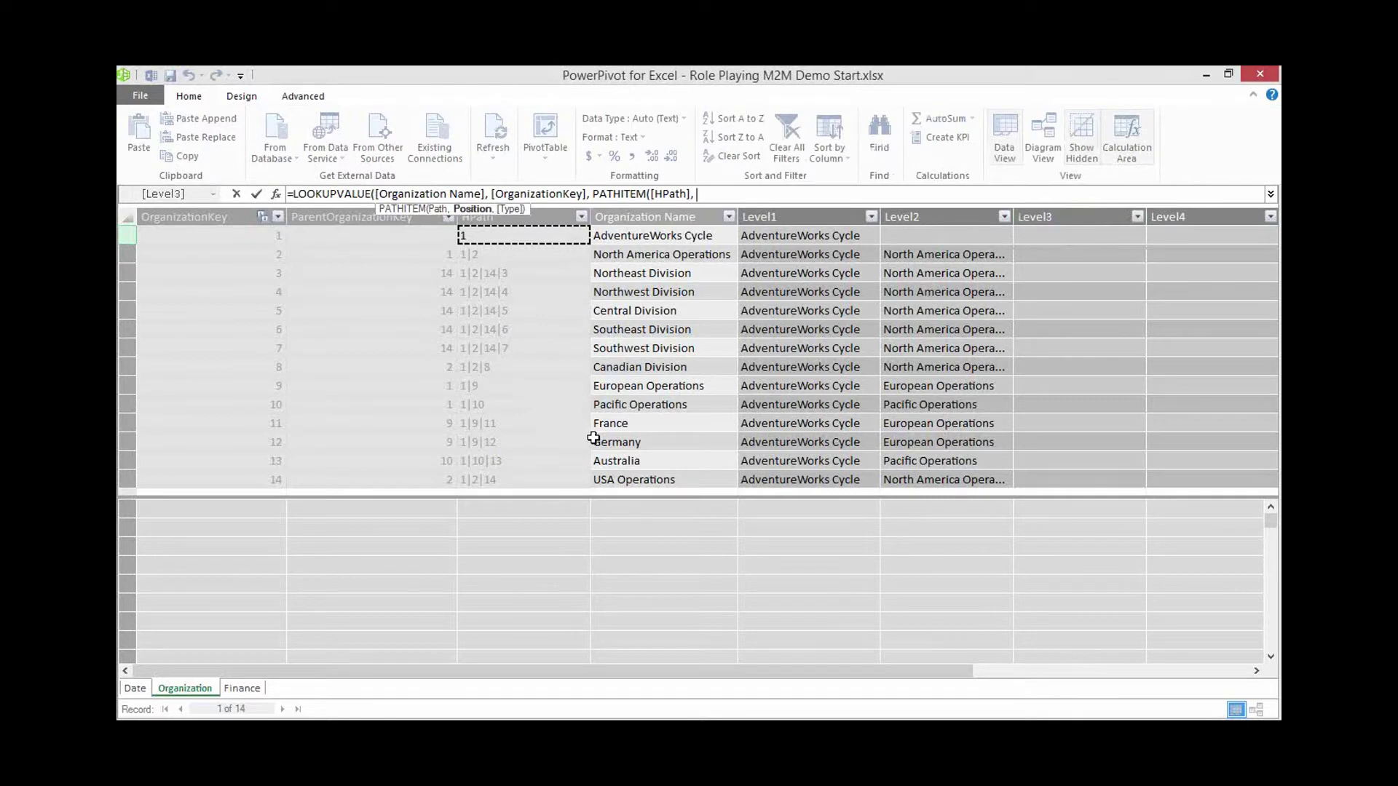
text(3)
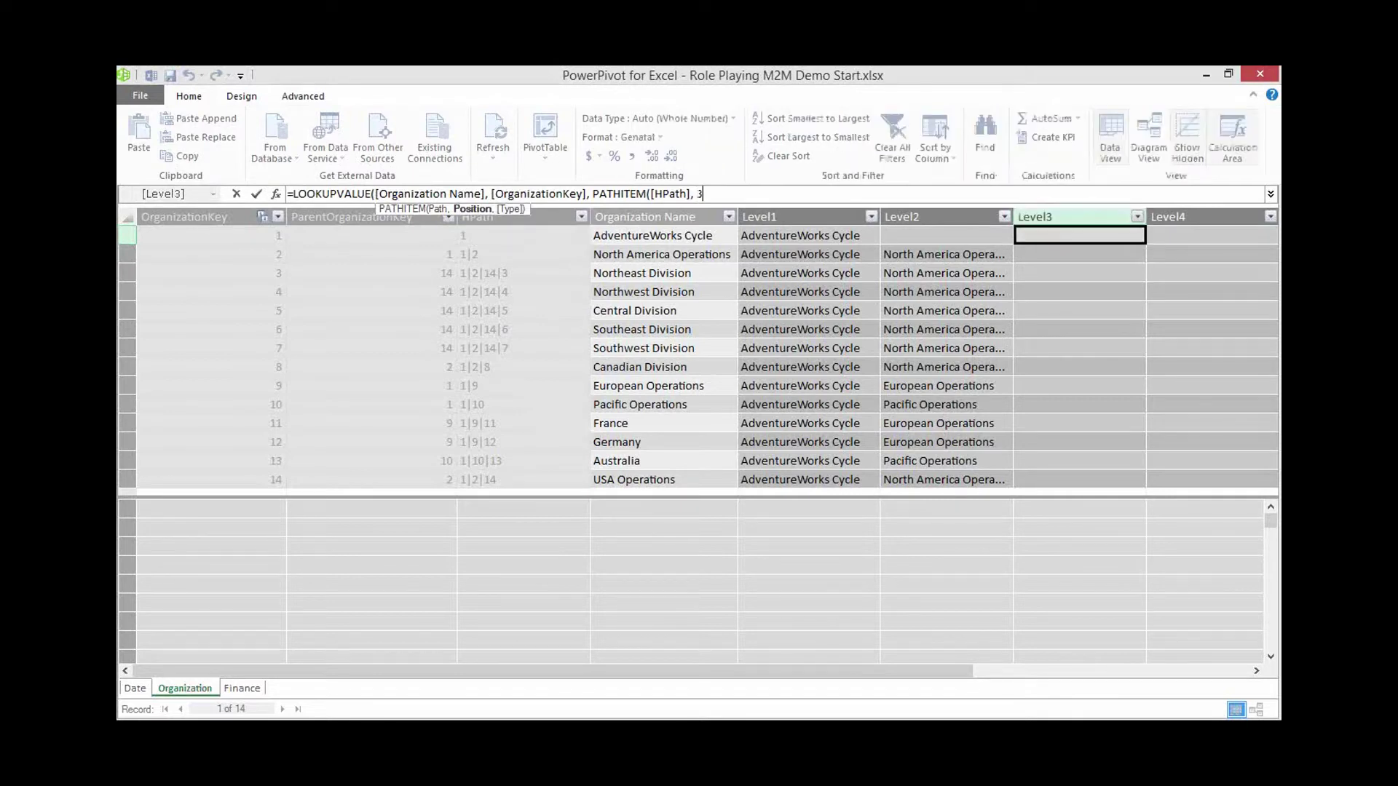
text(, 1))
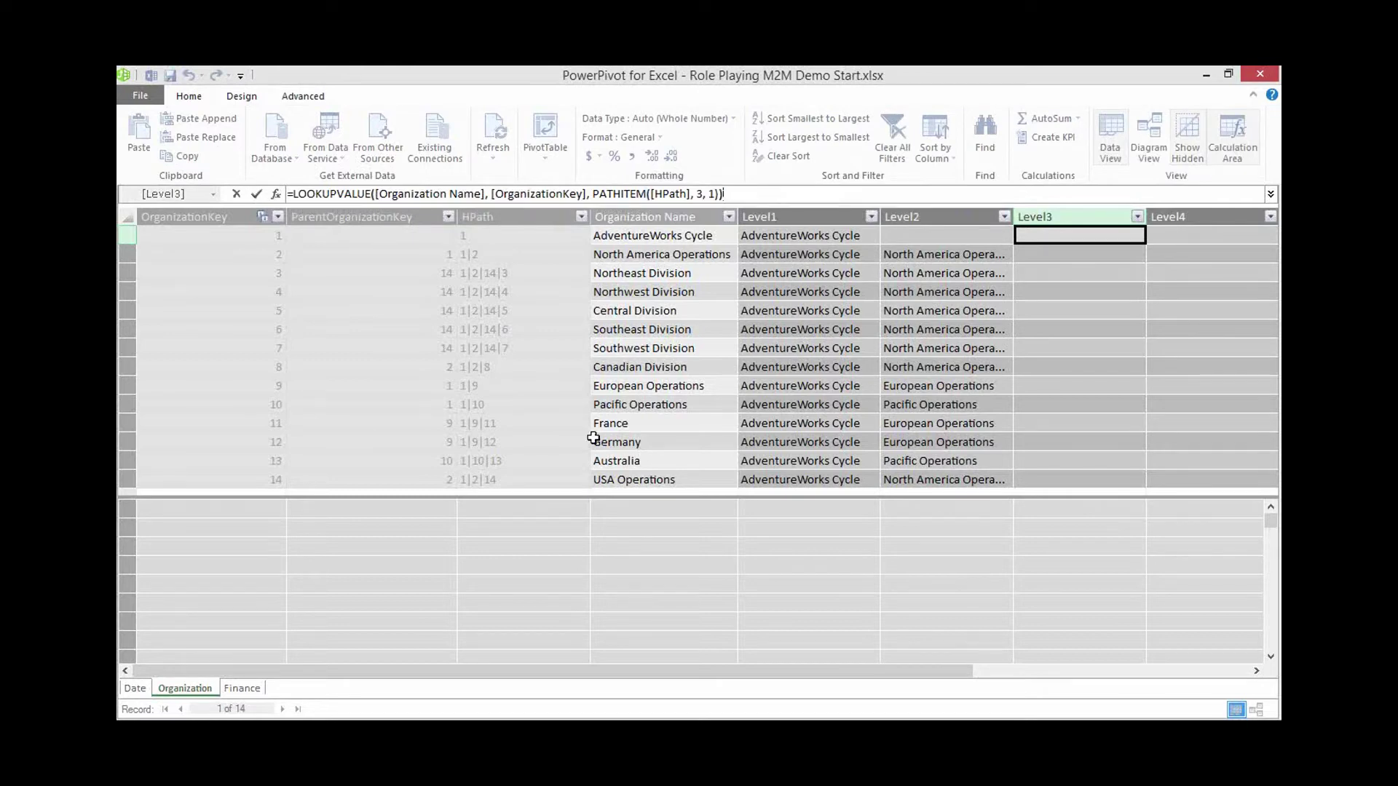
key(Return)
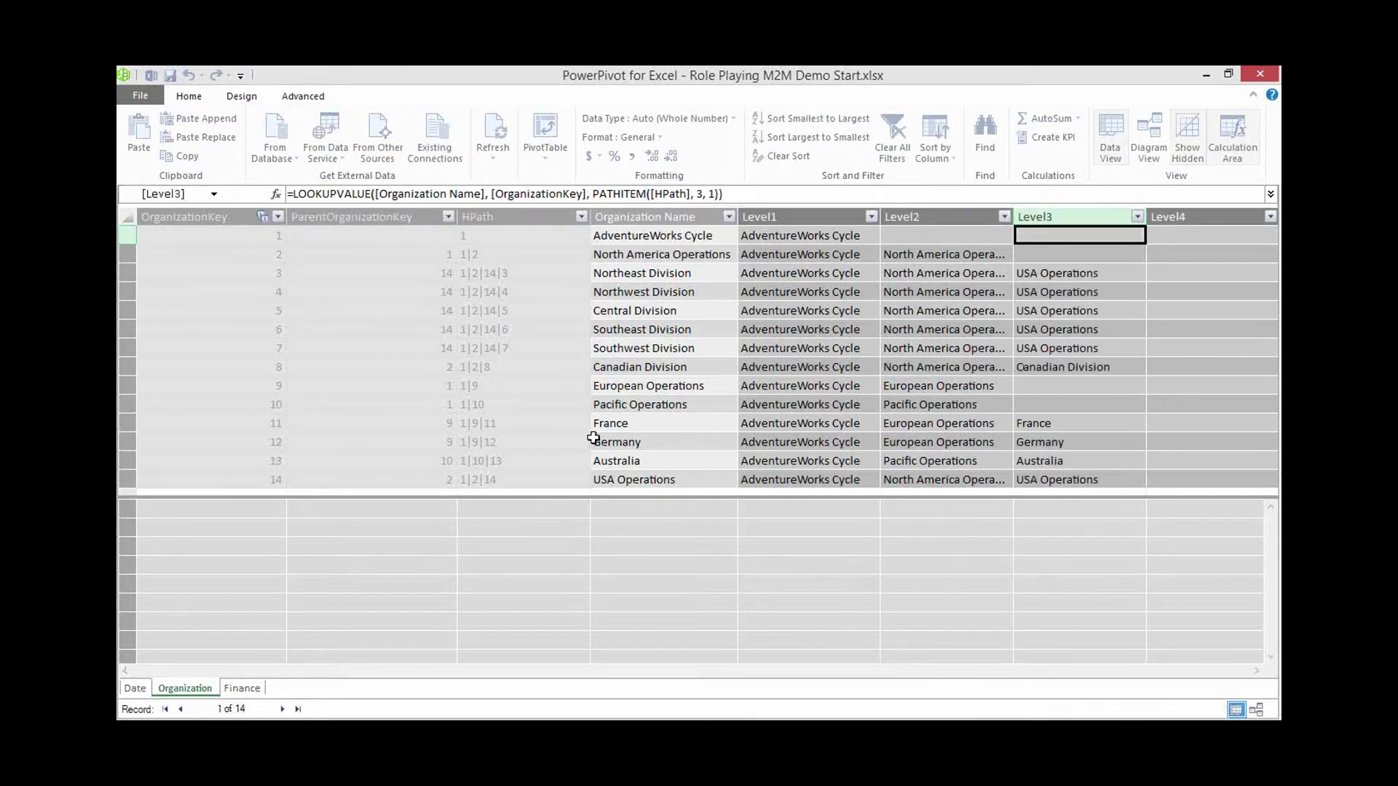
- Examine the Central Division row across the Organization Name, Level1, Level2 and Level3 columns against its HPath
click(681, 311)
click(776, 313)
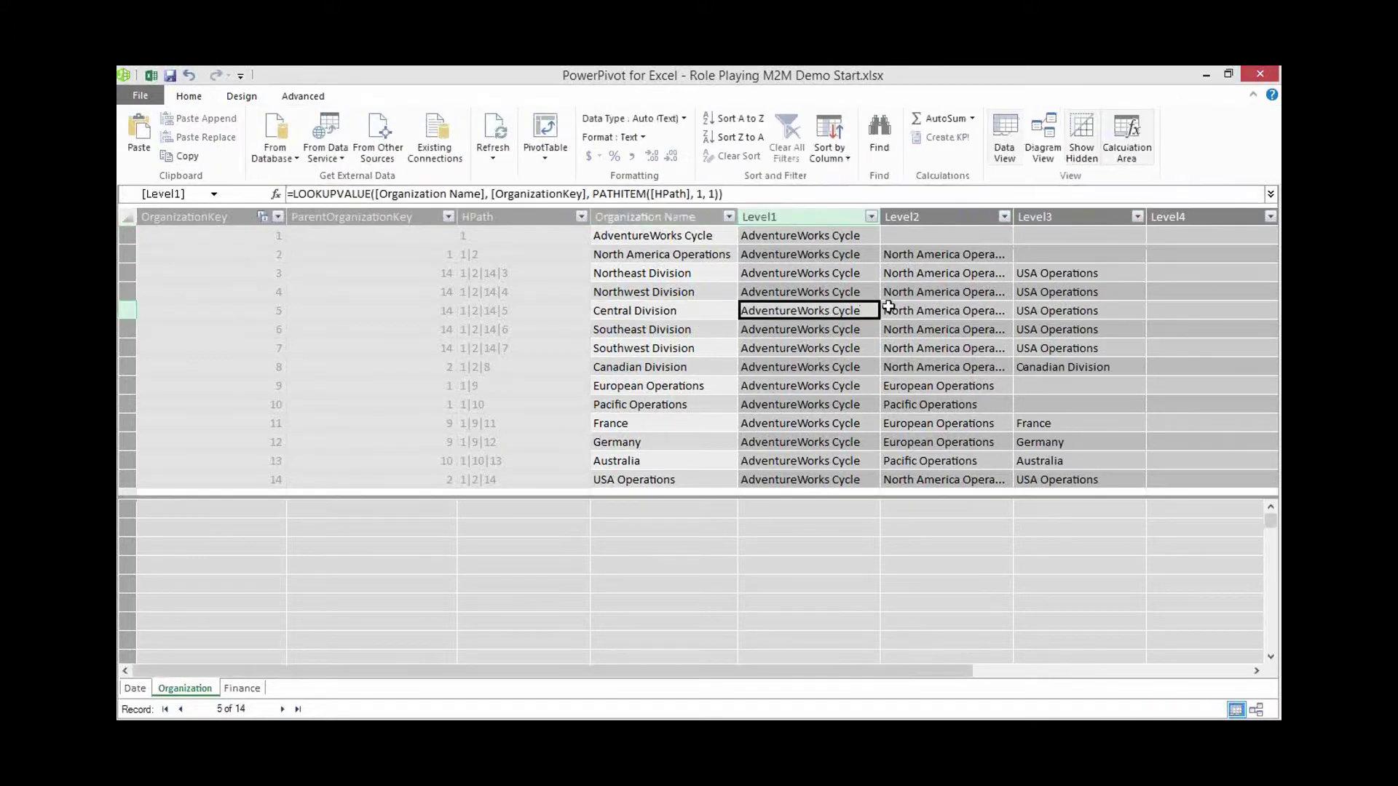
click(910, 310)
click(1037, 311)
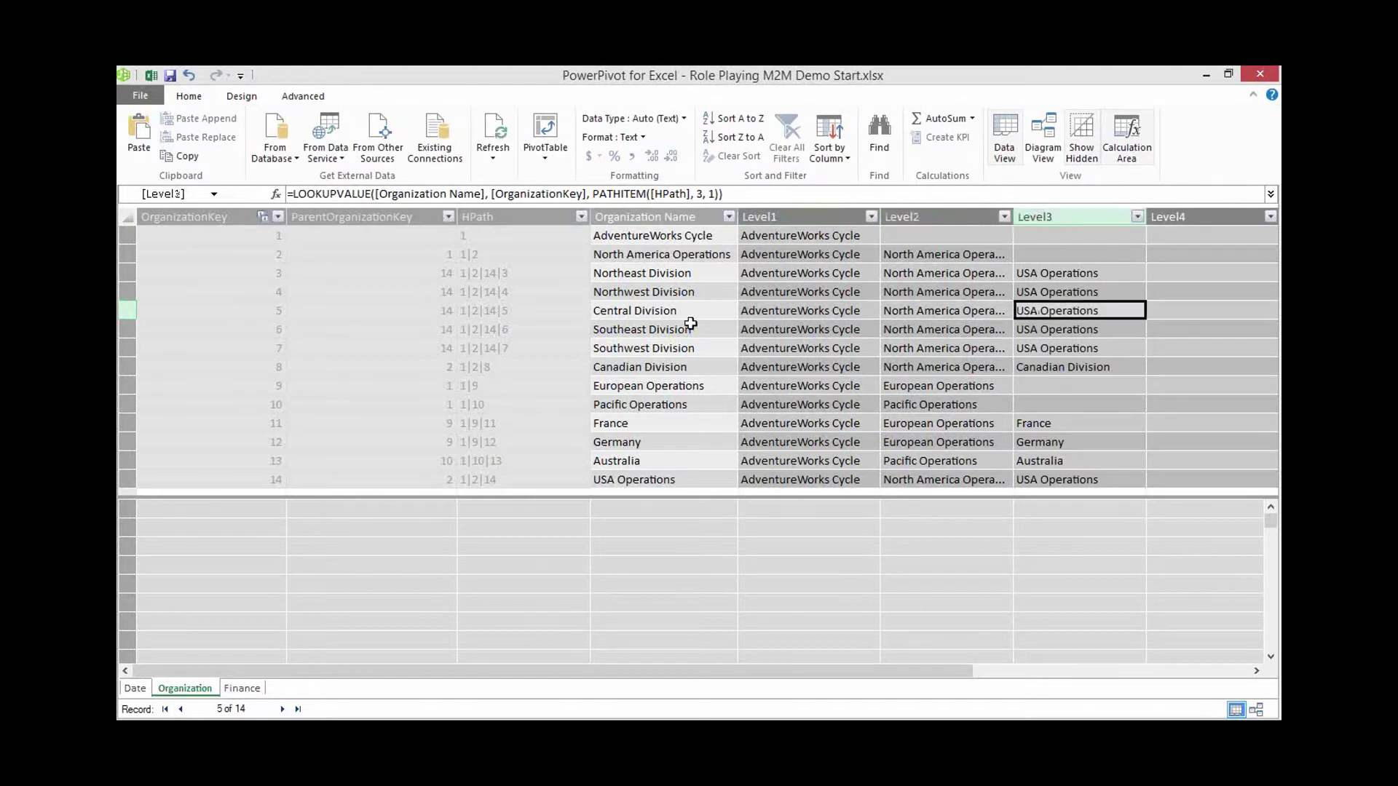
click(654, 321)
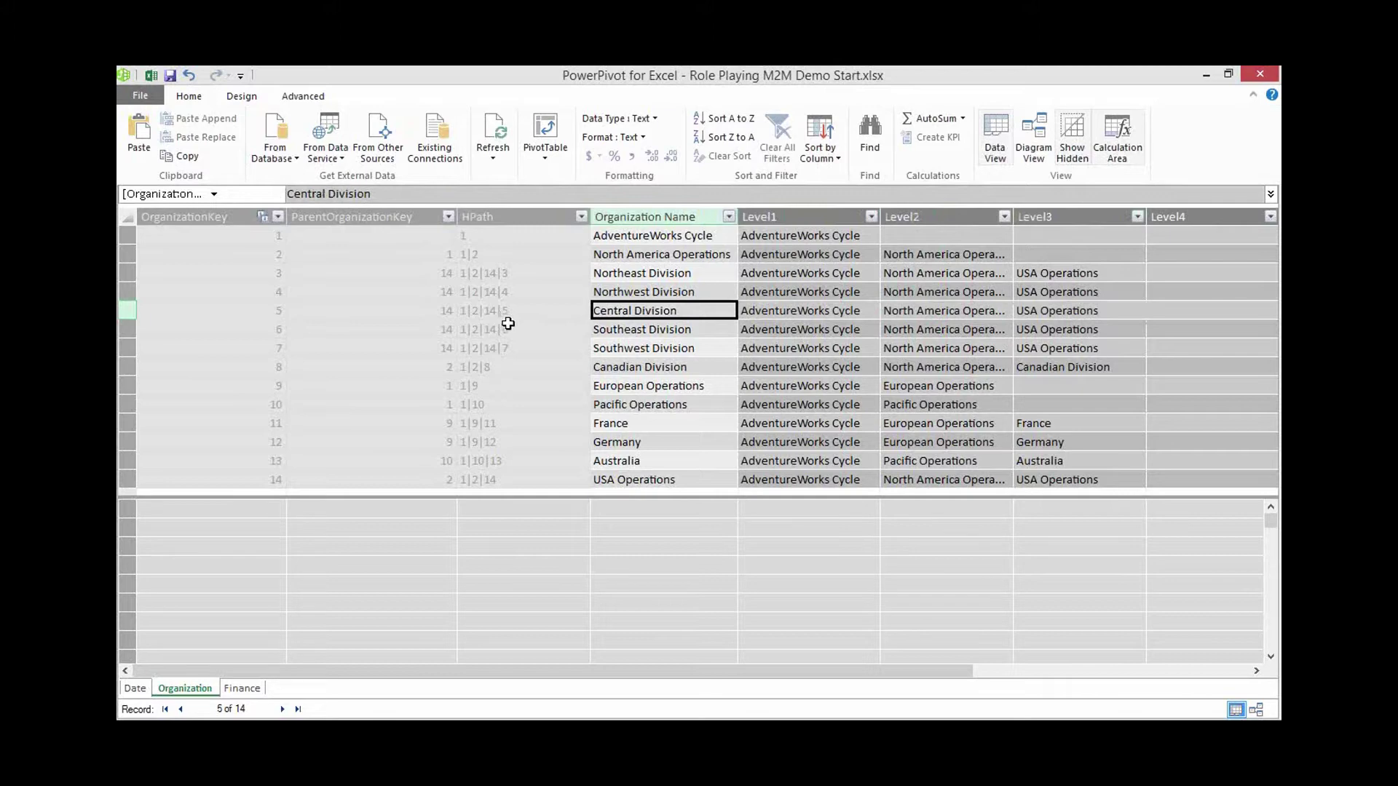
- Start a LOOKUPVALUE formula in the Level4 column with [Organization Name] as result column and [OrganizationKey] as search column
click(1159, 234)
click(712, 193)
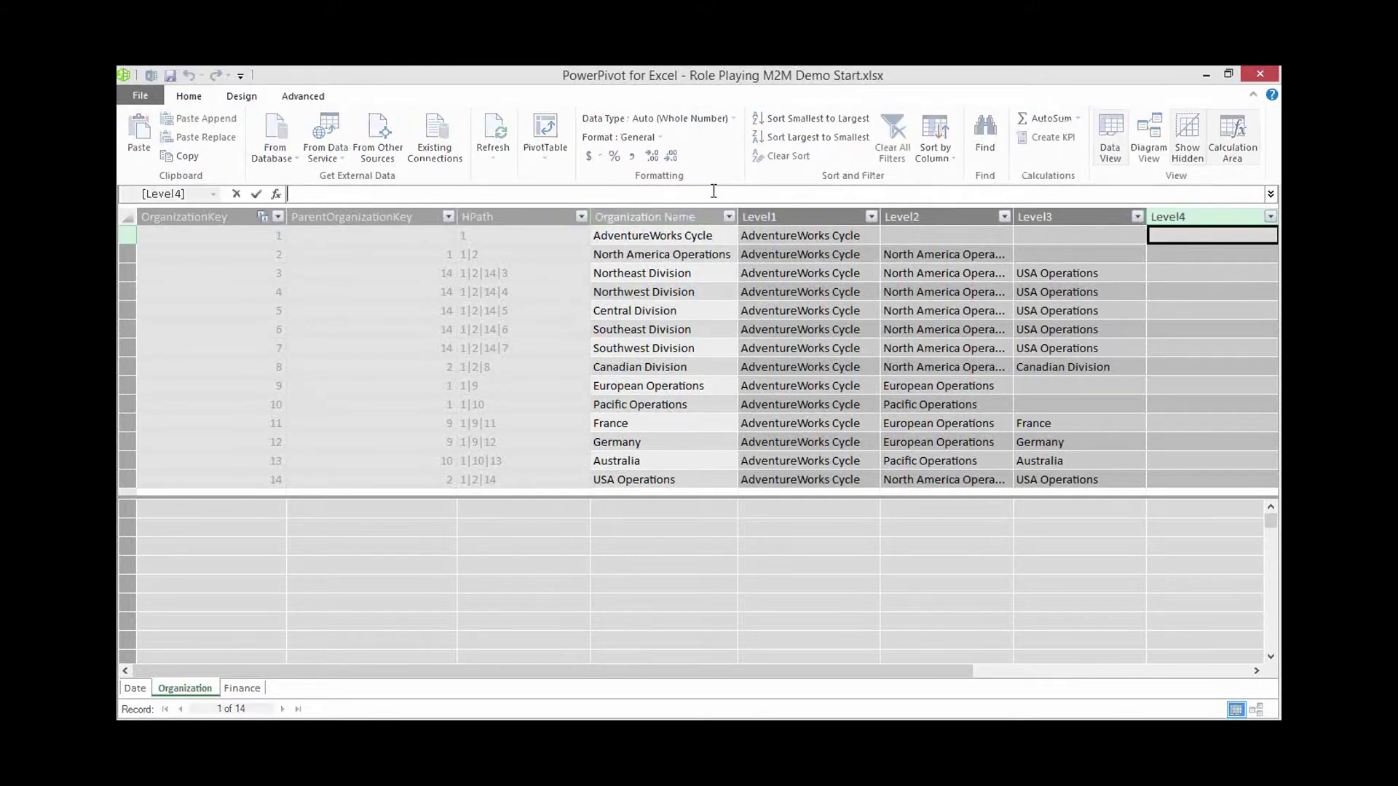
text(=look)
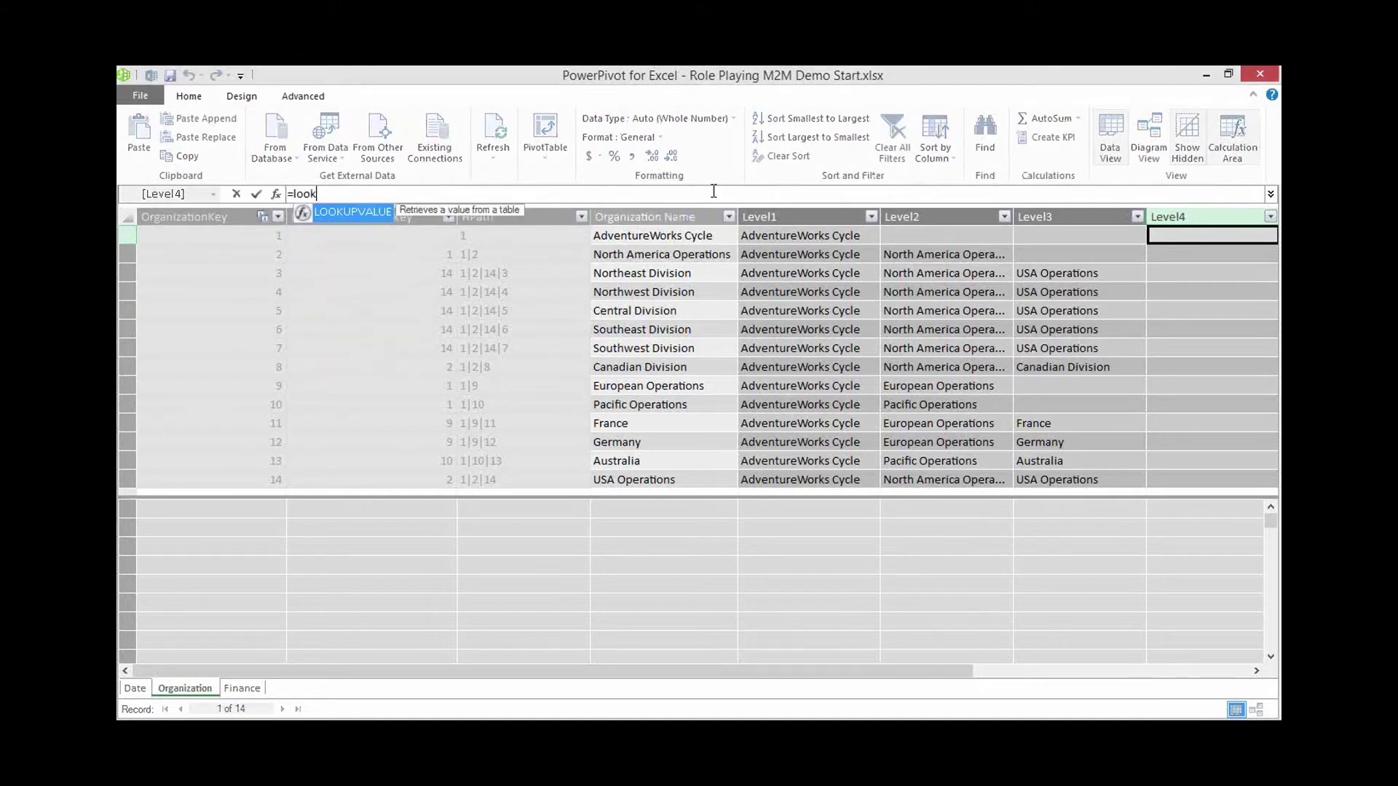
key(Tab)
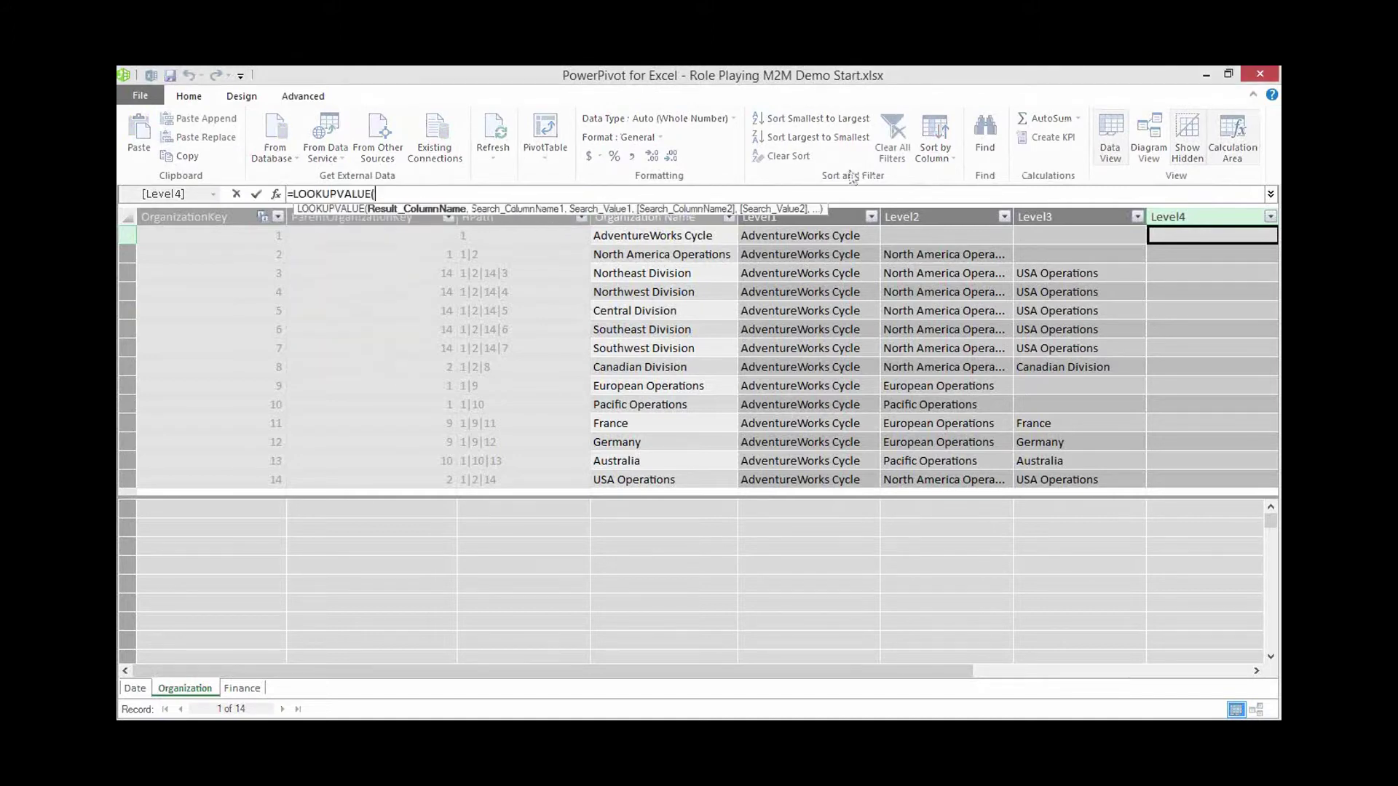
click(648, 236)
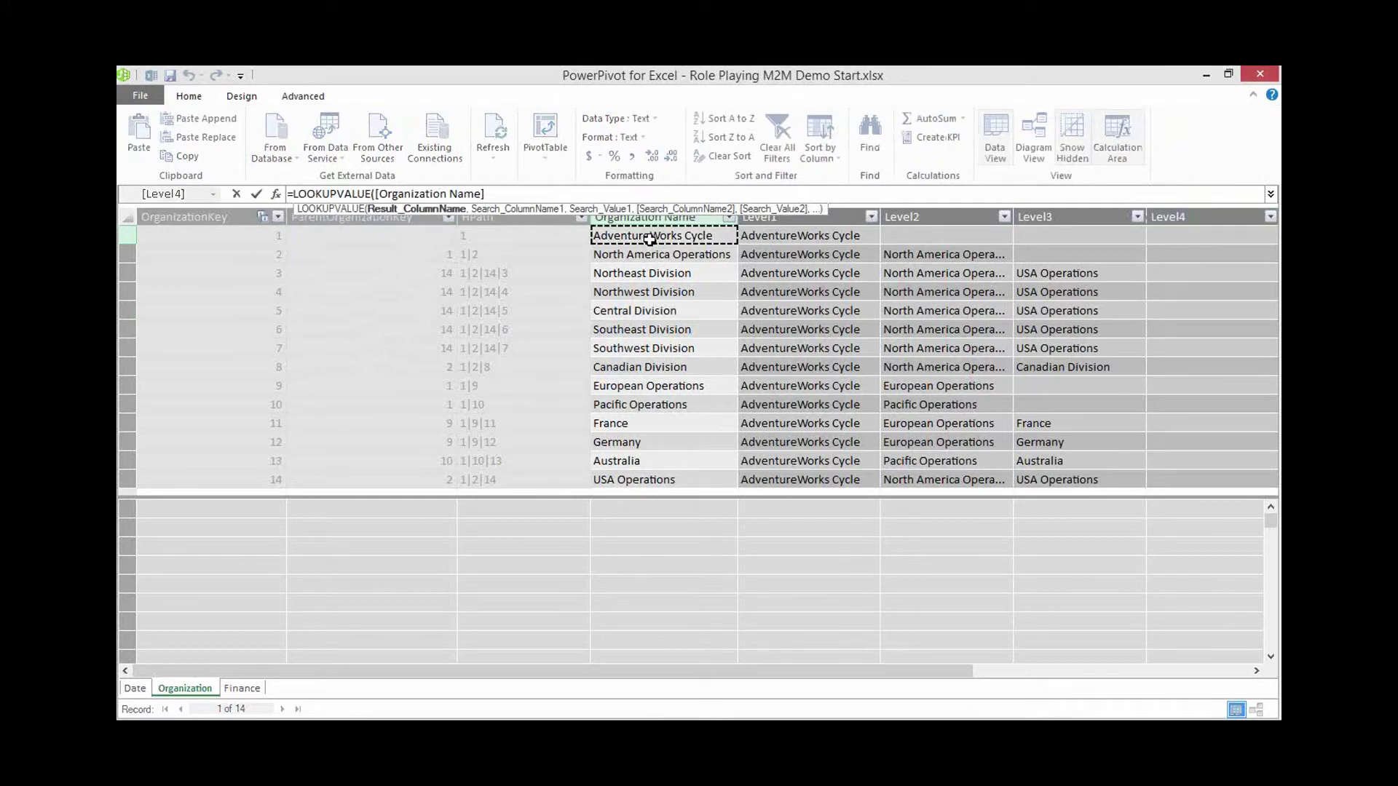
text(,)
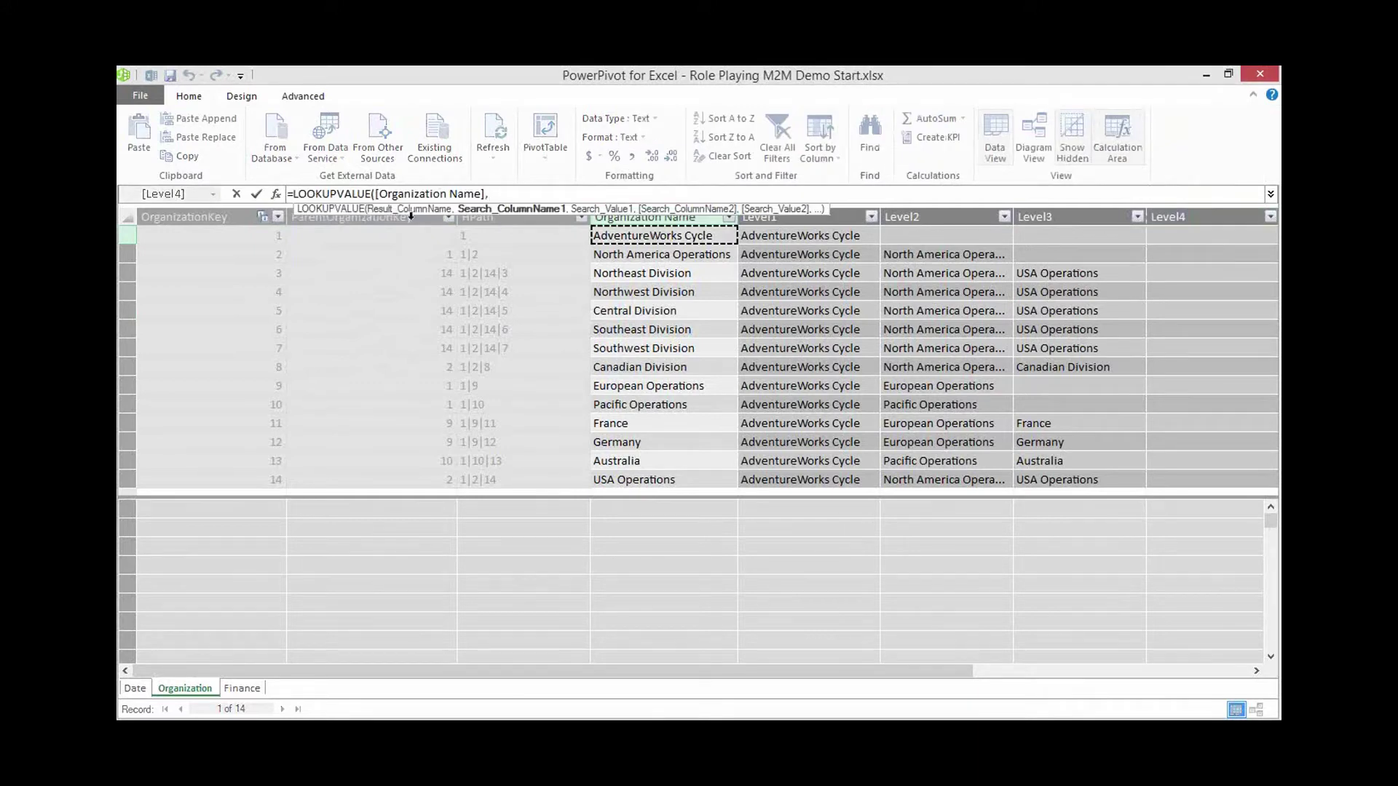
click(227, 239)
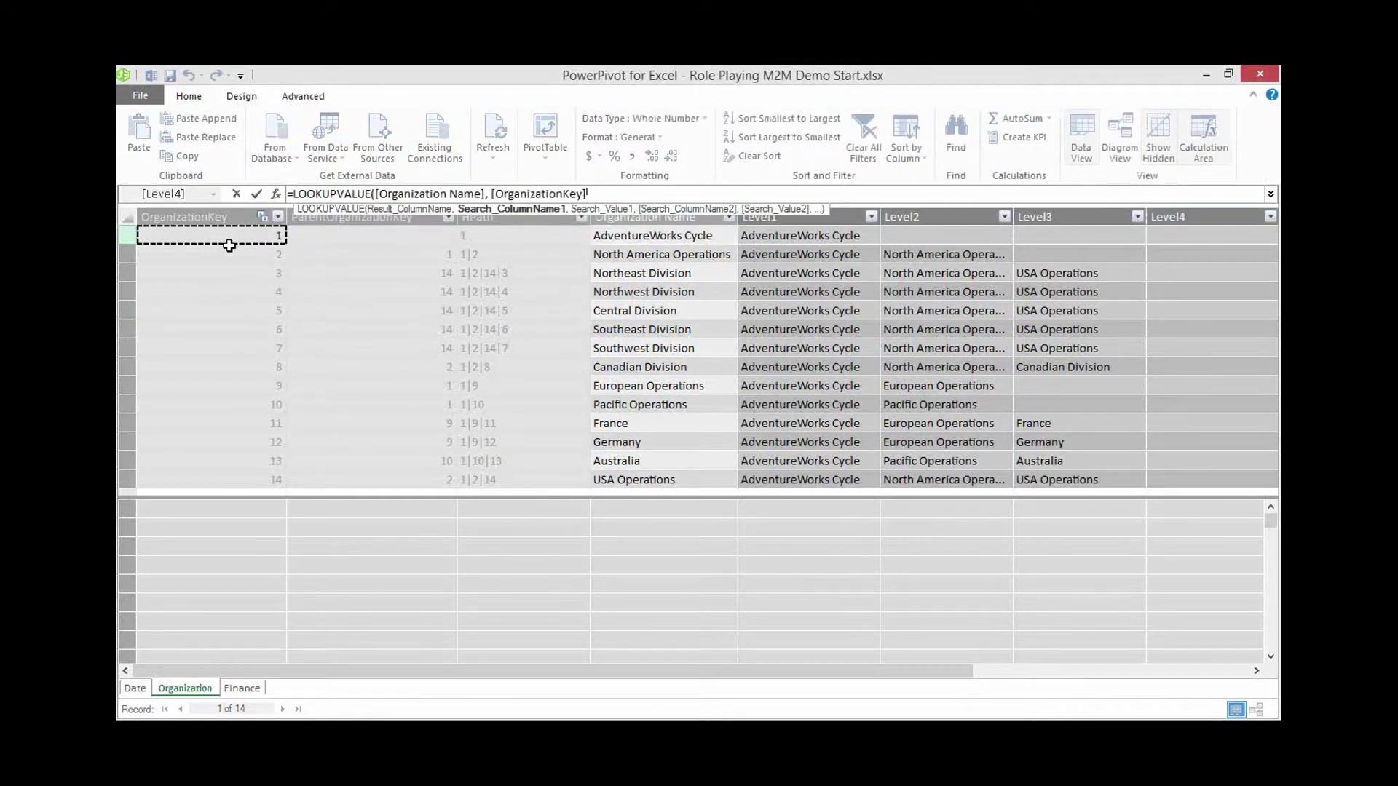
text(,)
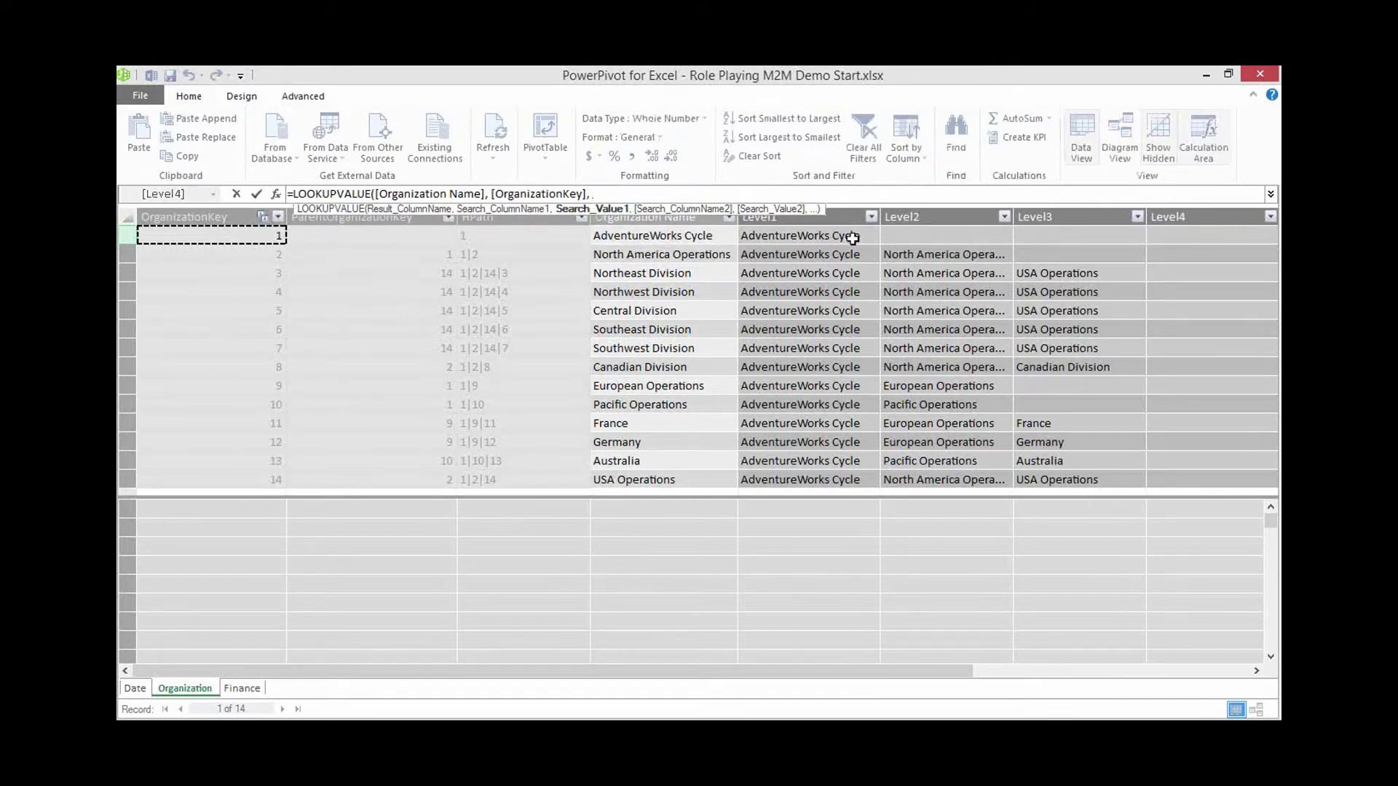
- Complete the Level4 formula with PATHITEM([HPath], 4, 1) as the search value and commit it
text( path)
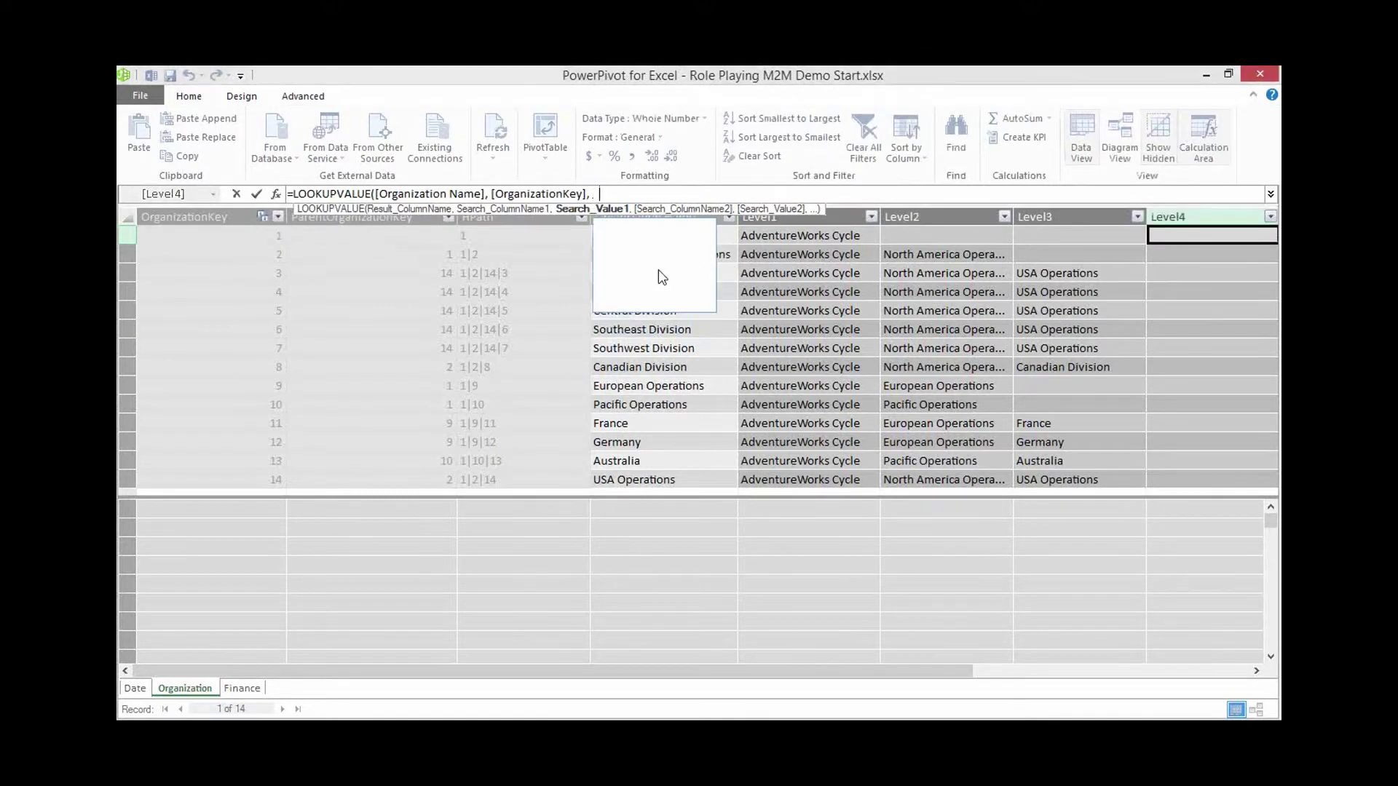
key(Down)
key(Down)
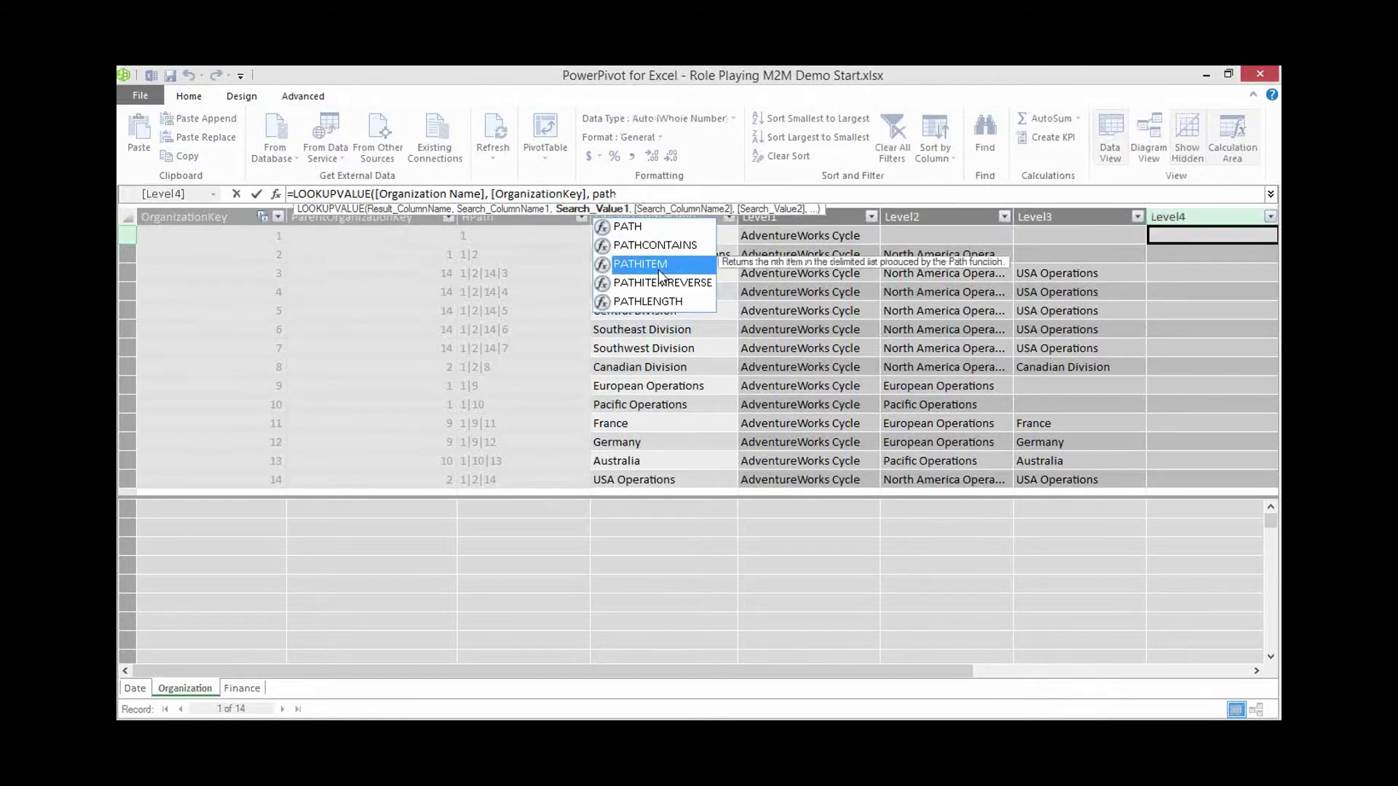
key(Tab)
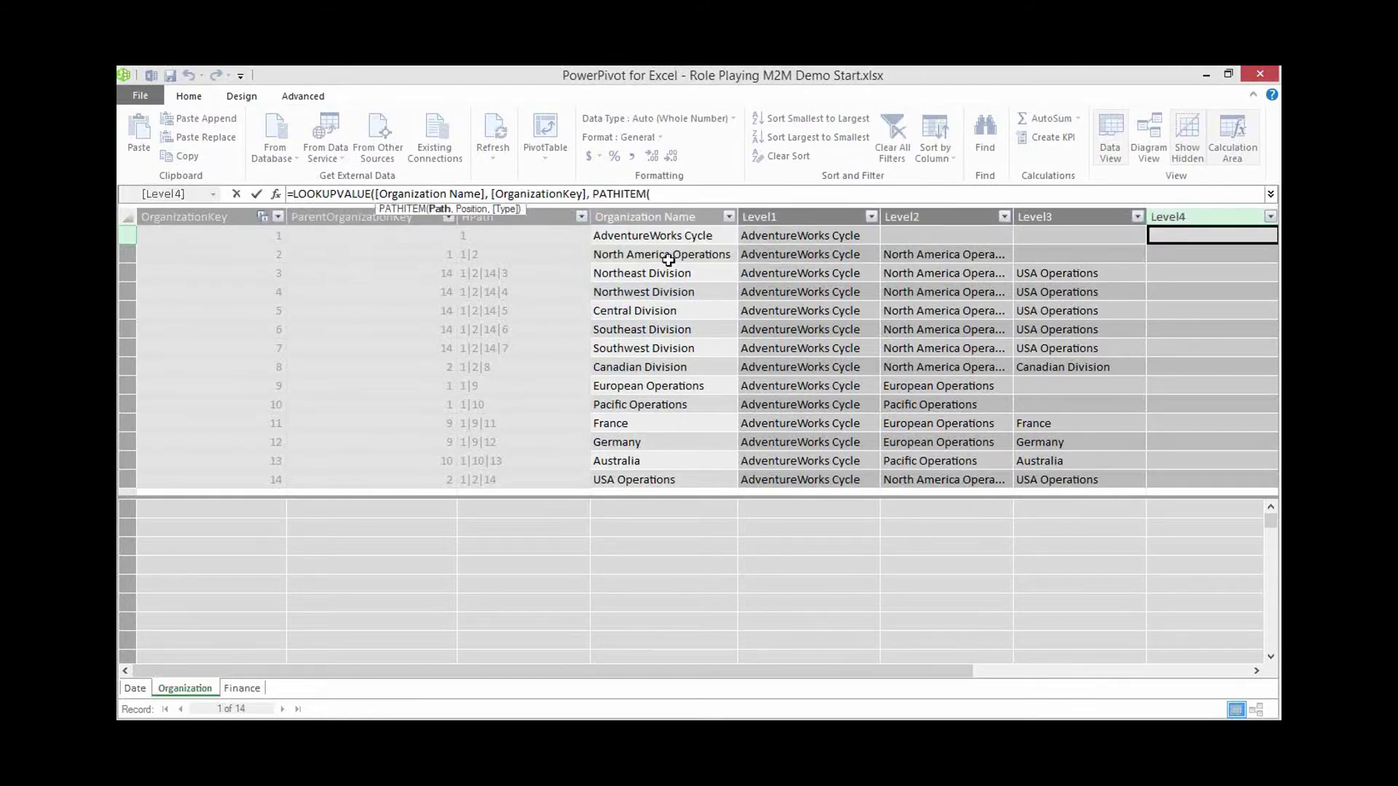
click(532, 240)
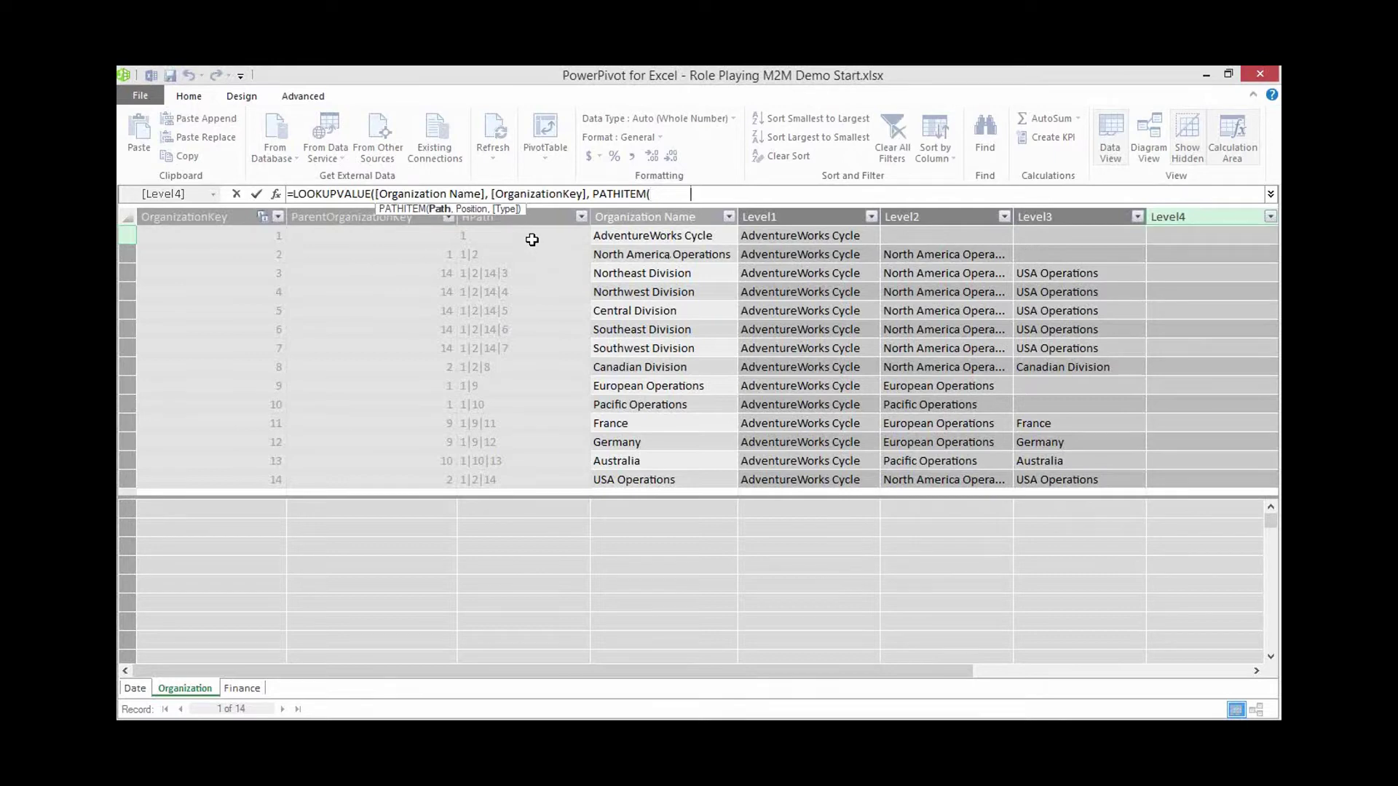
text(, 4,)
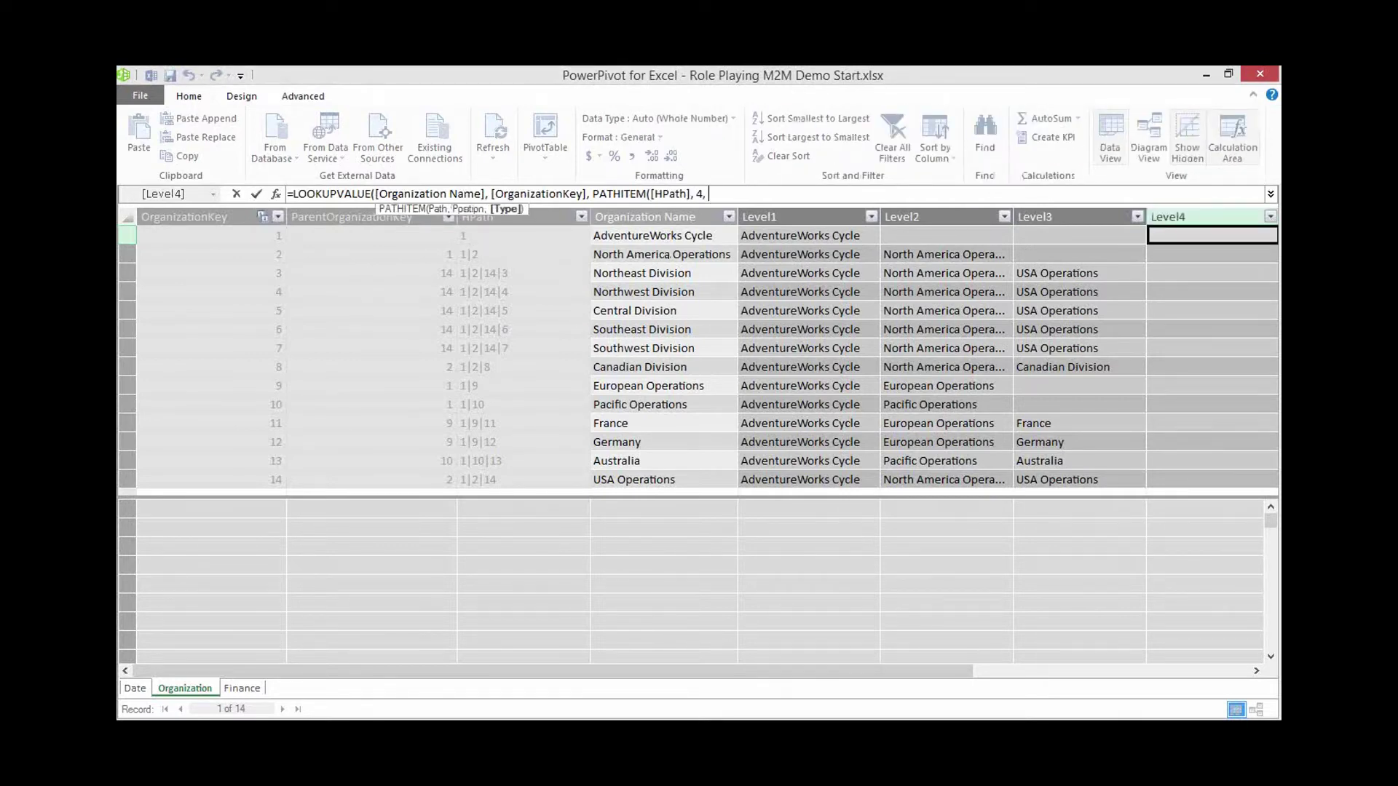
text( 1)))
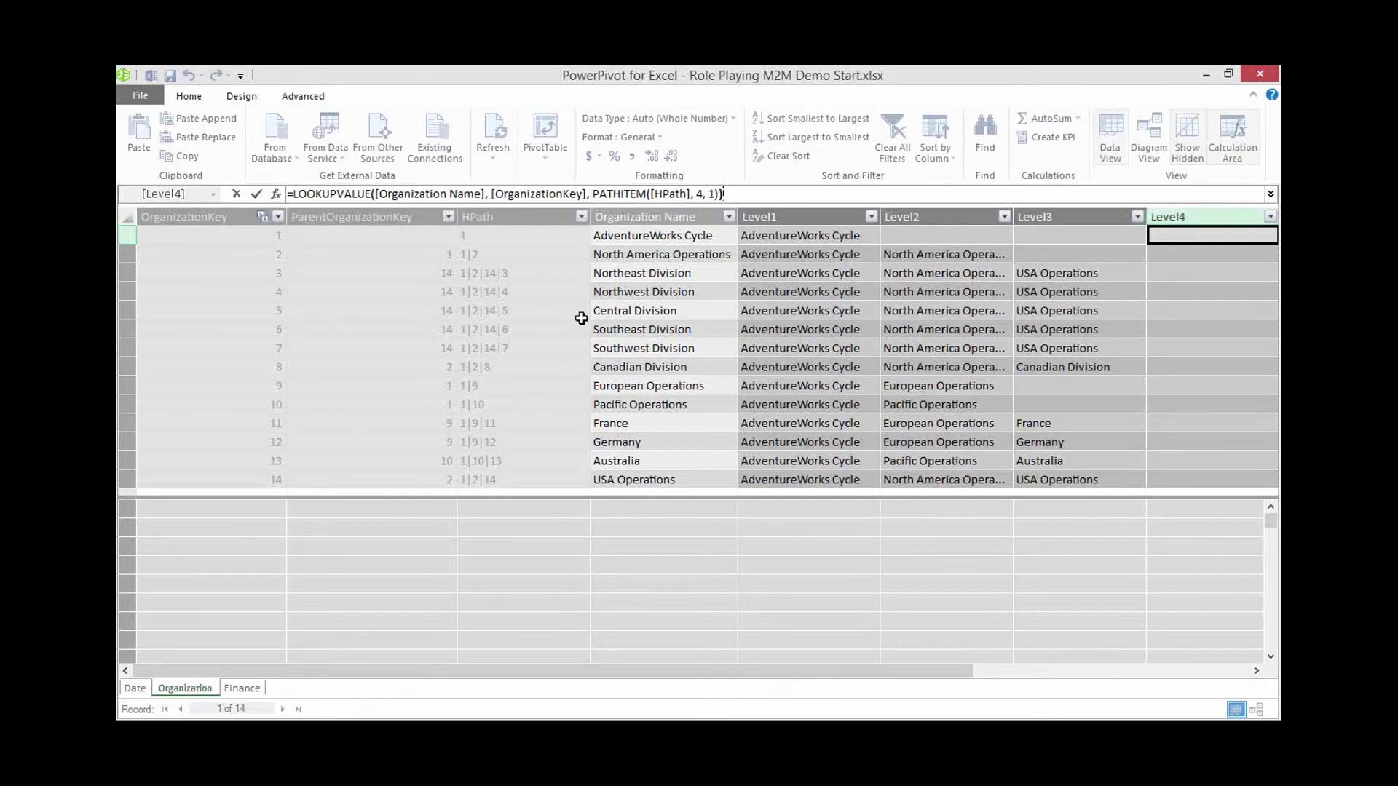
key(Return)
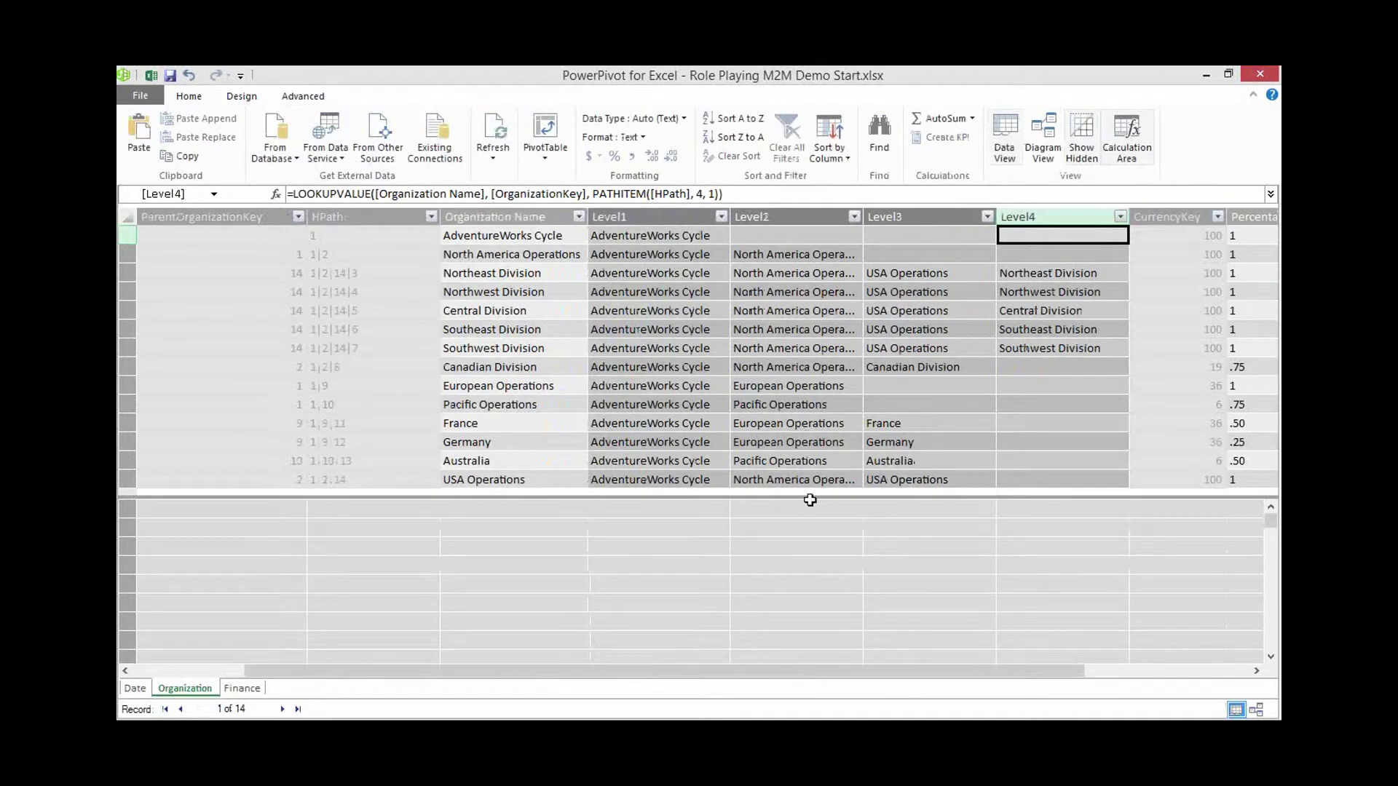
drag(794, 673, 783, 674)
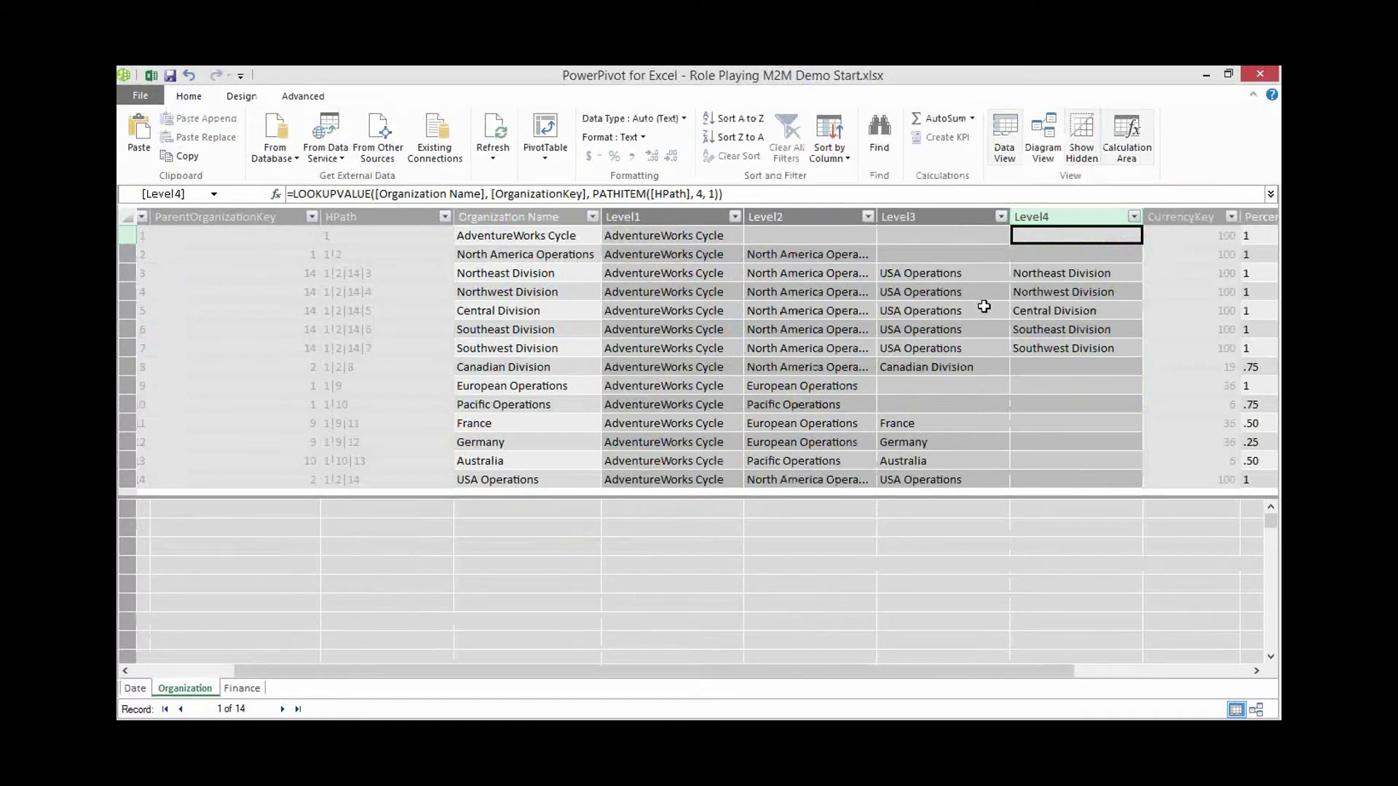
- In the diagram view, maximize the Organization table and create a hierarchy named Organization Drilldown in it
click(1042, 153)
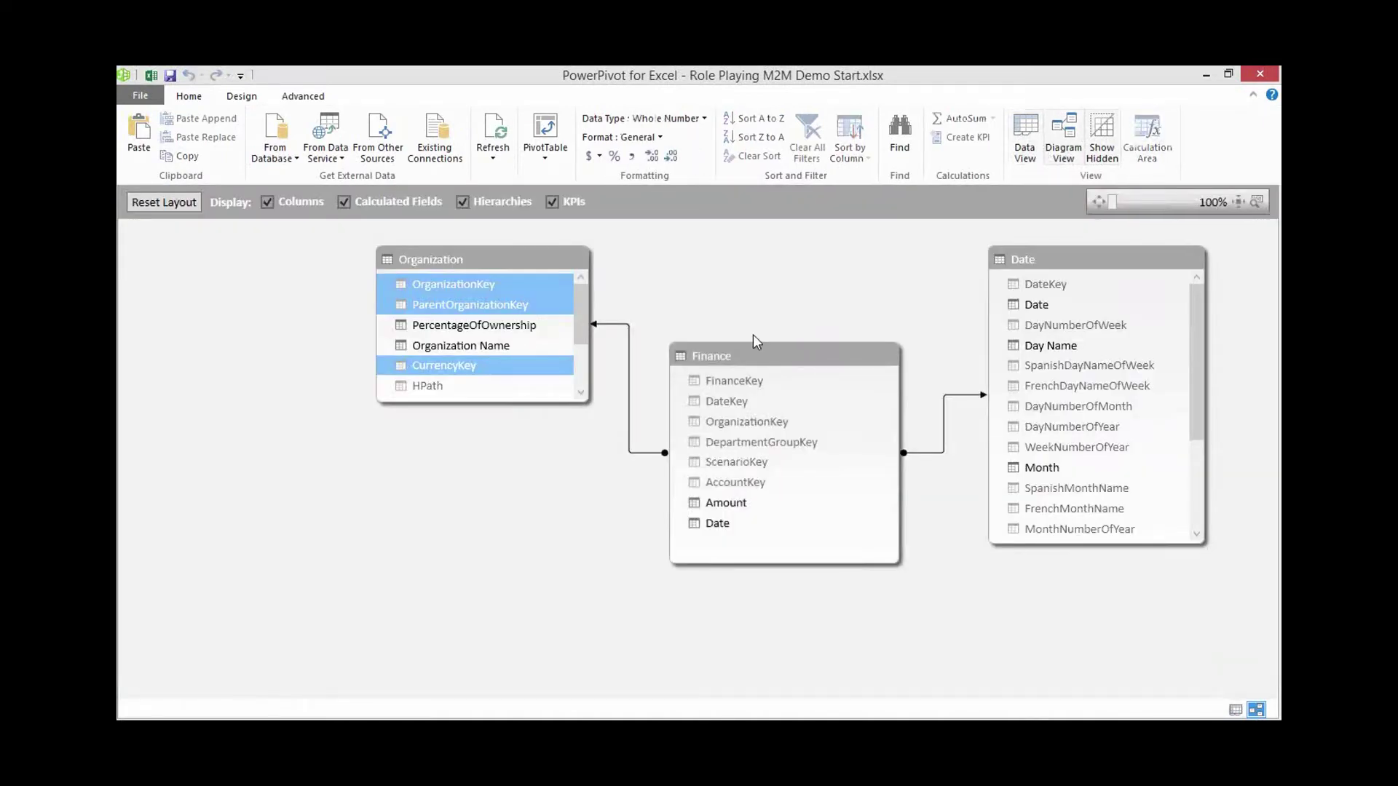
click(526, 260)
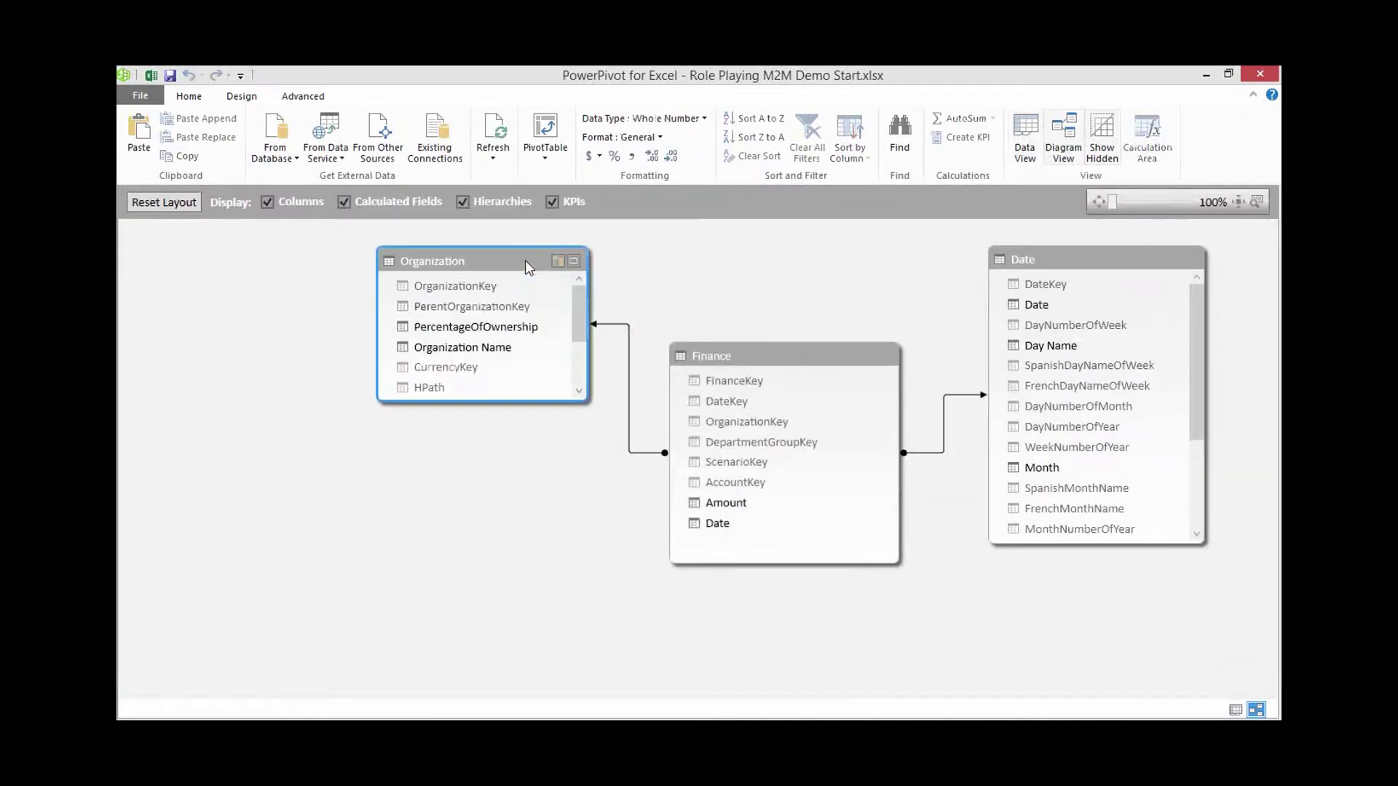
click(575, 262)
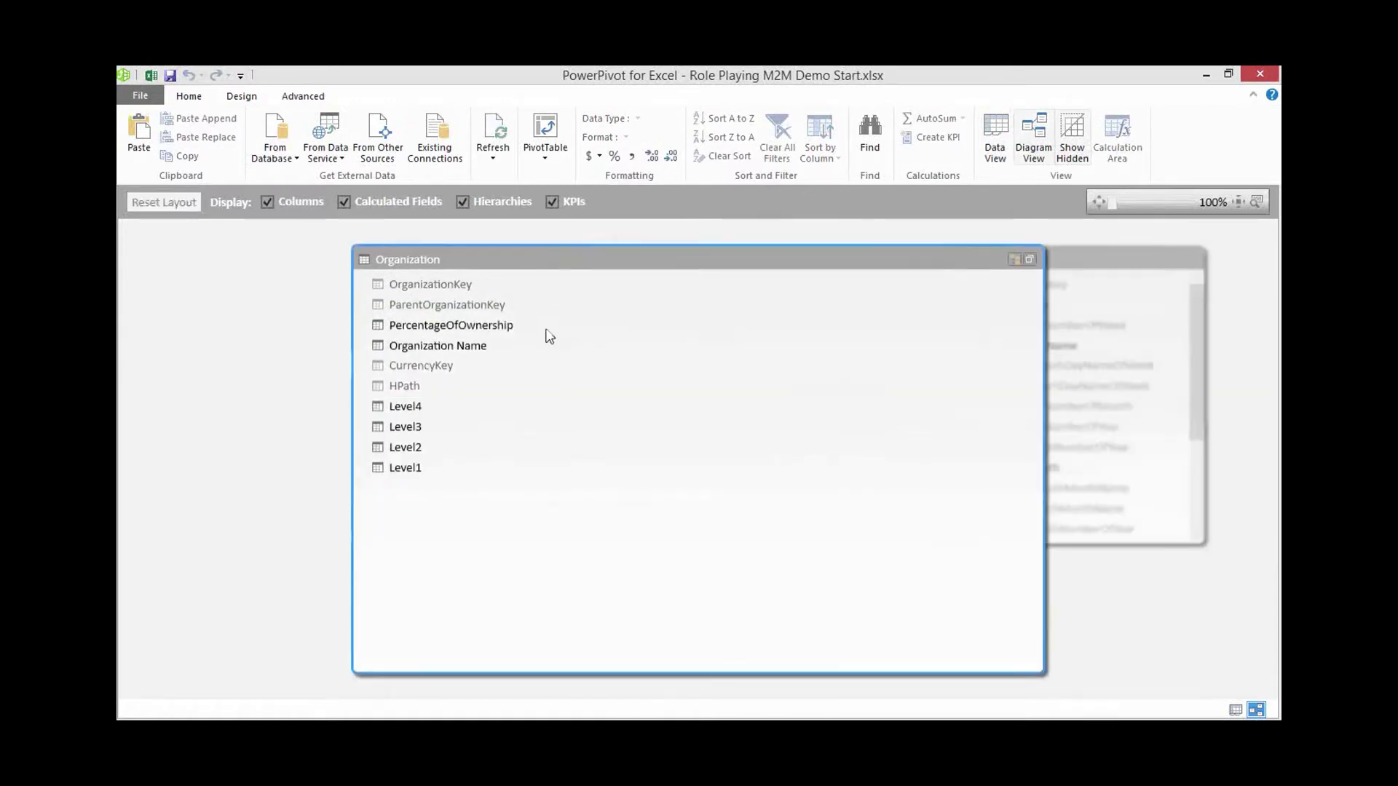
click(1012, 260)
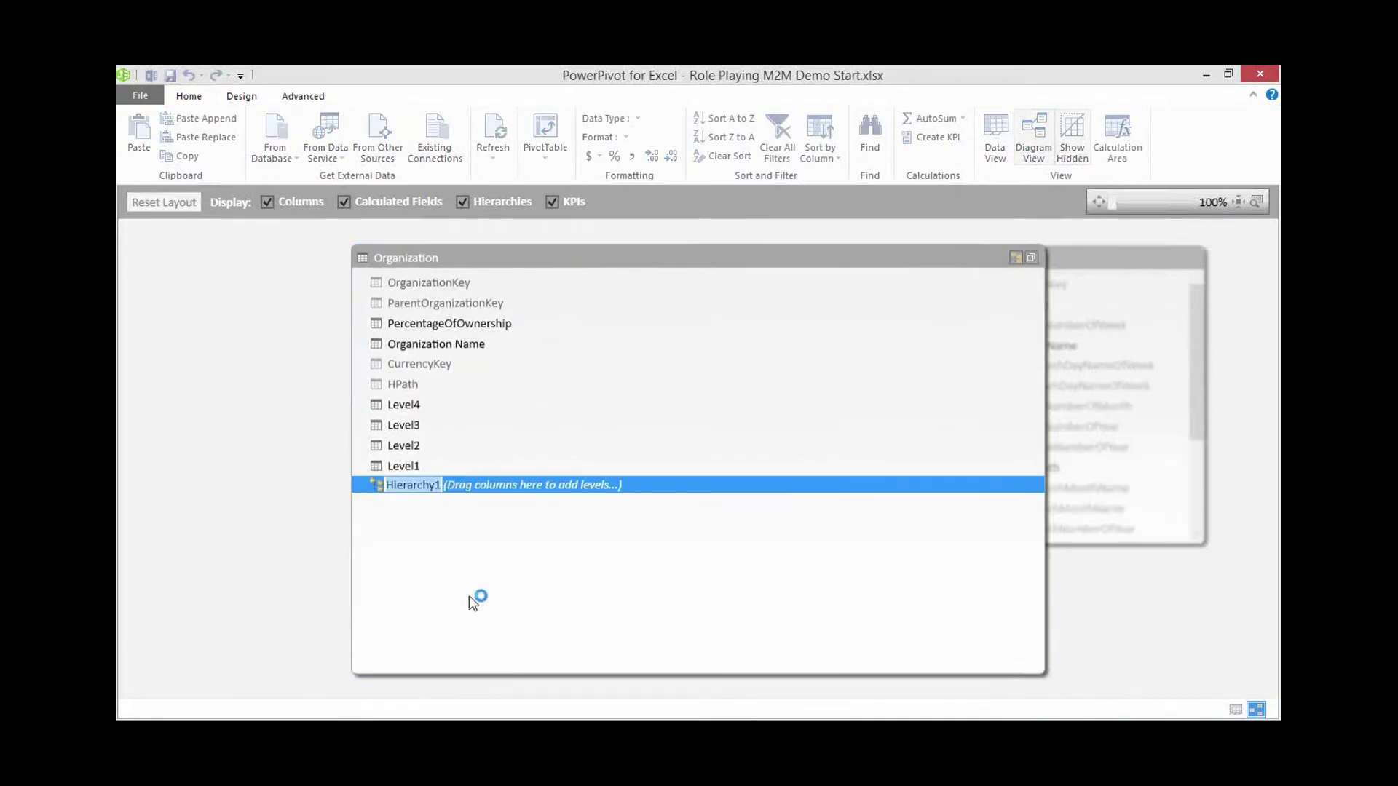
text(Organ)
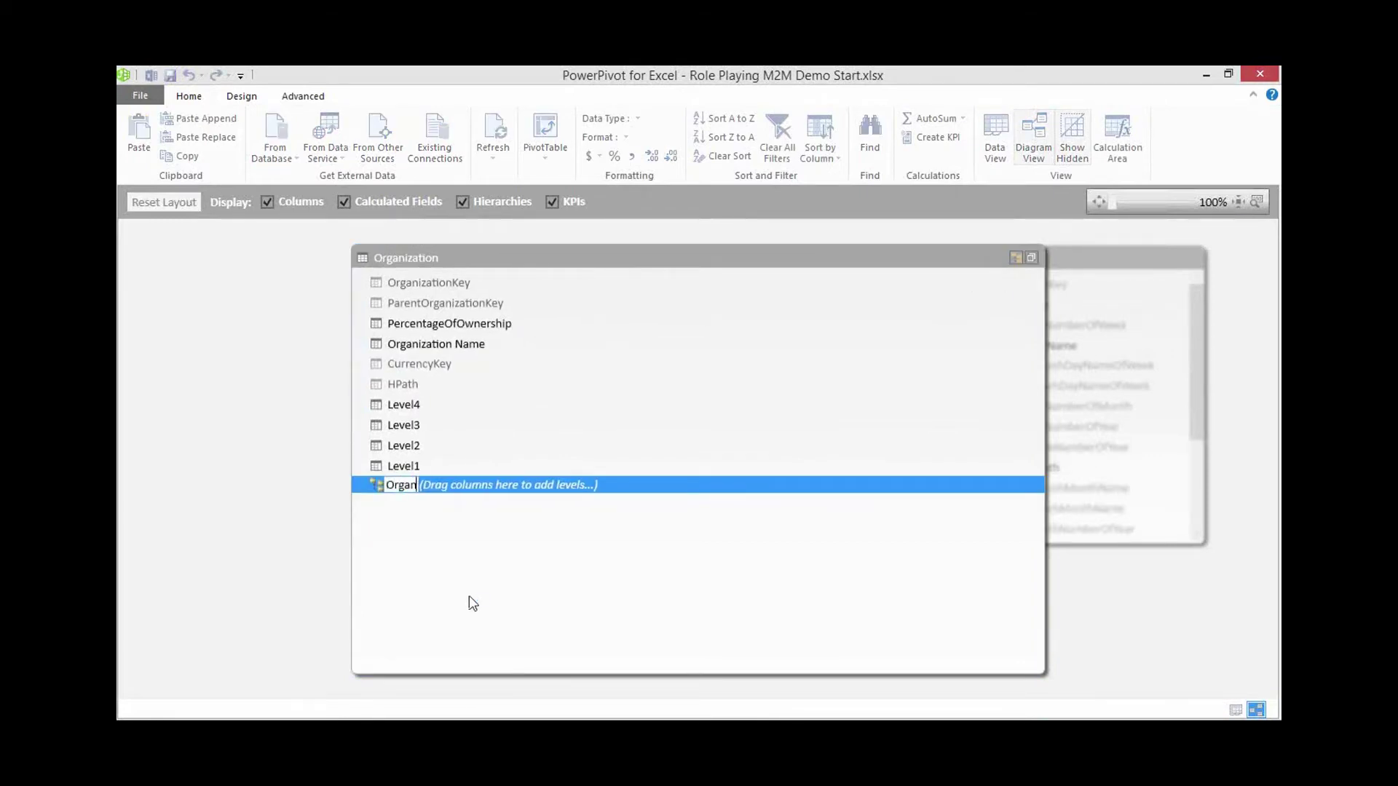
text(ization D)
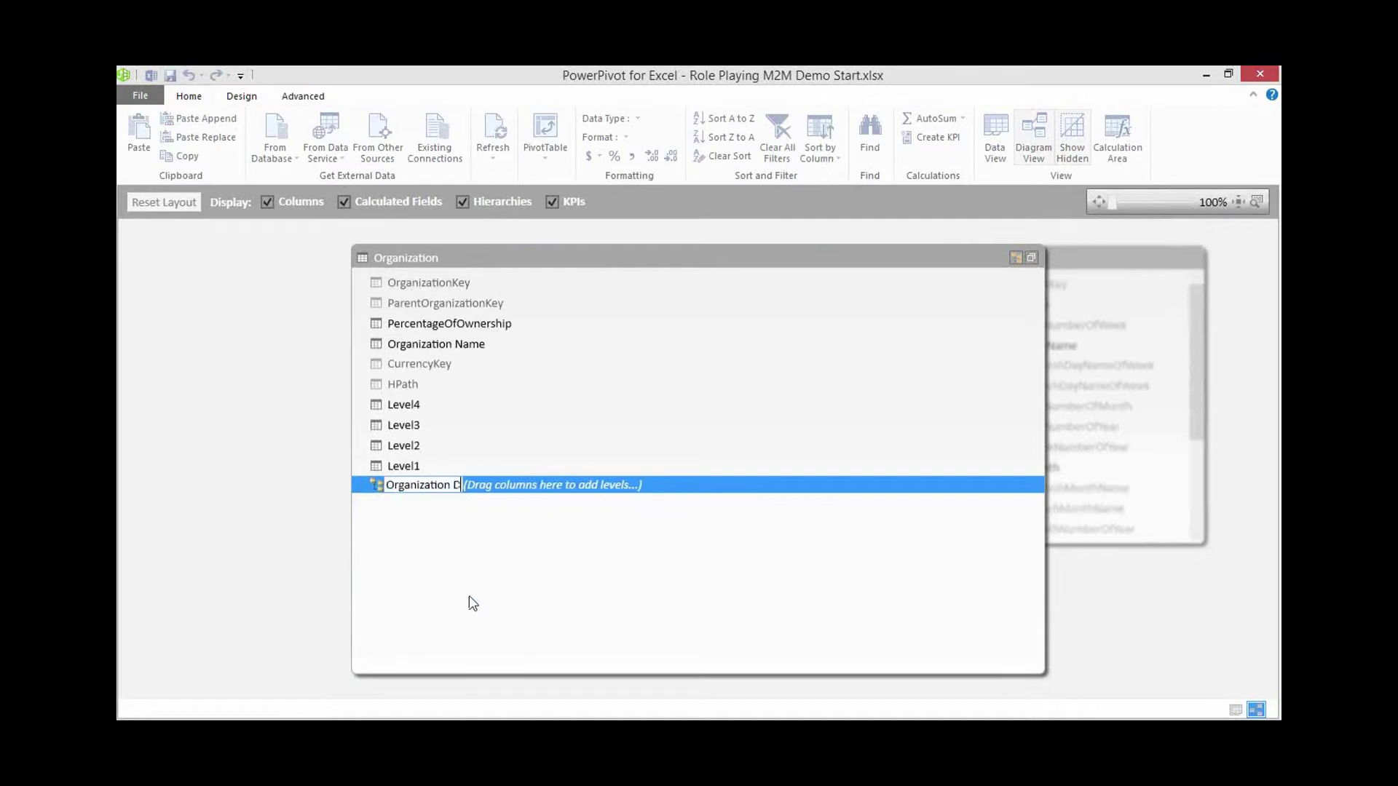
text(ri)
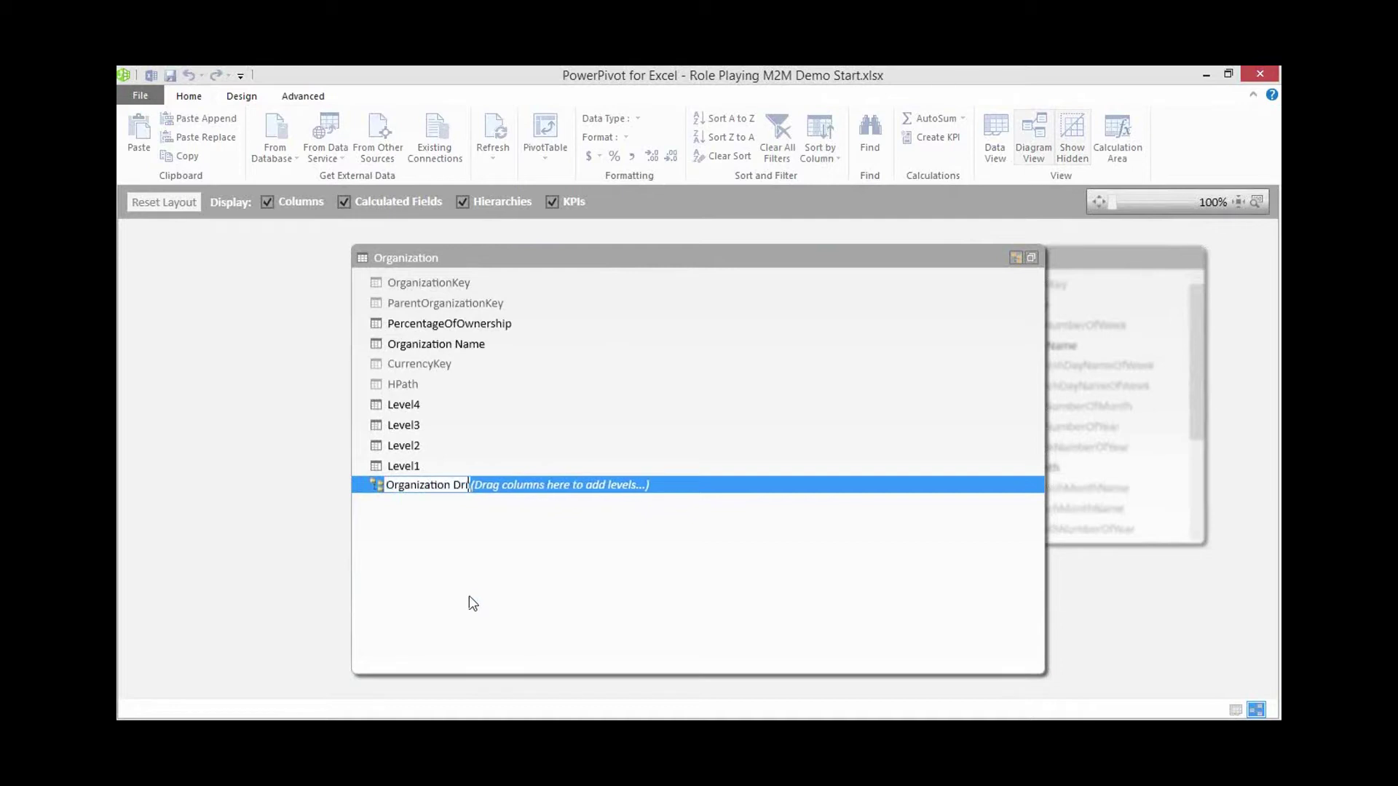
text(lldown)
key(Return)
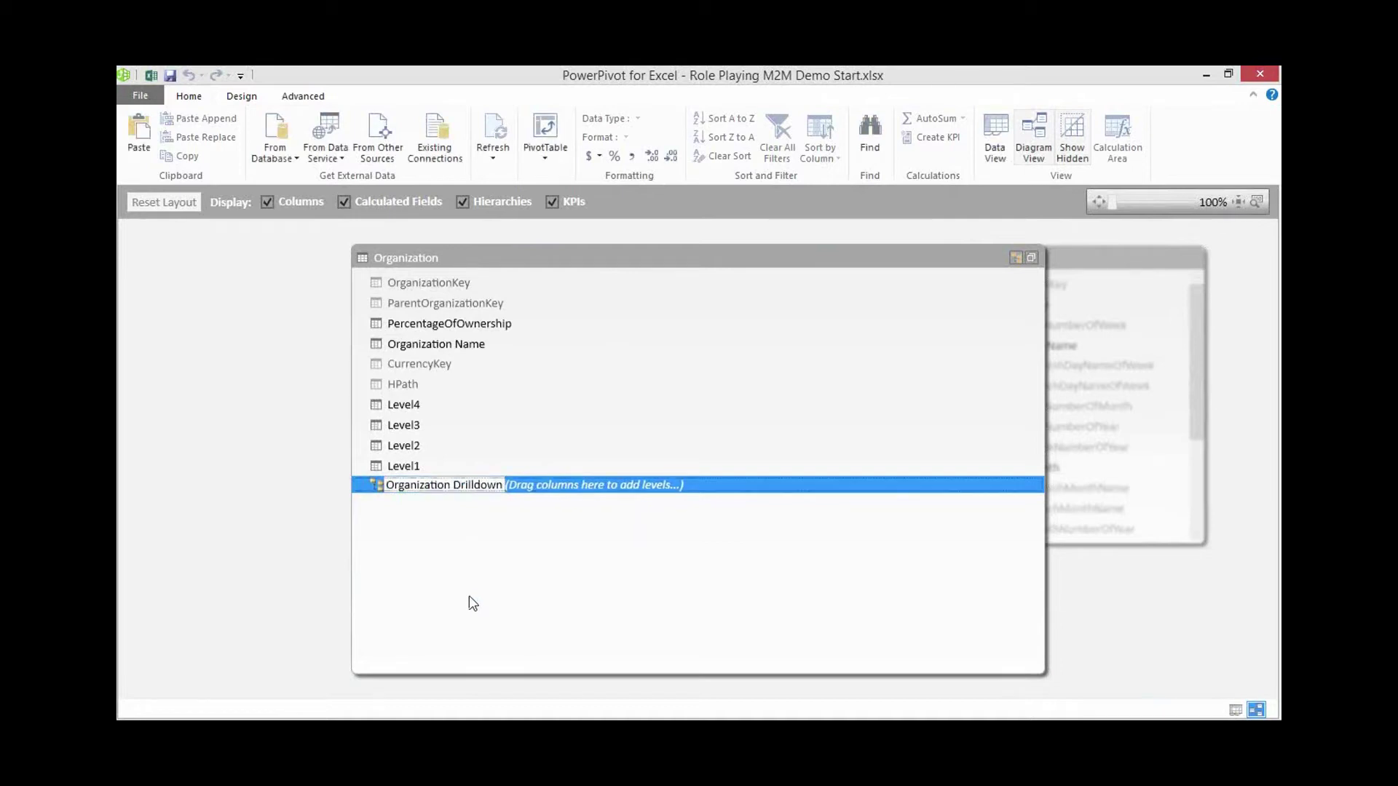
- Add the Level1 to Level4 columns to the Organization Drilldown hierarchy and order Level3 before Level4
click(444, 466)
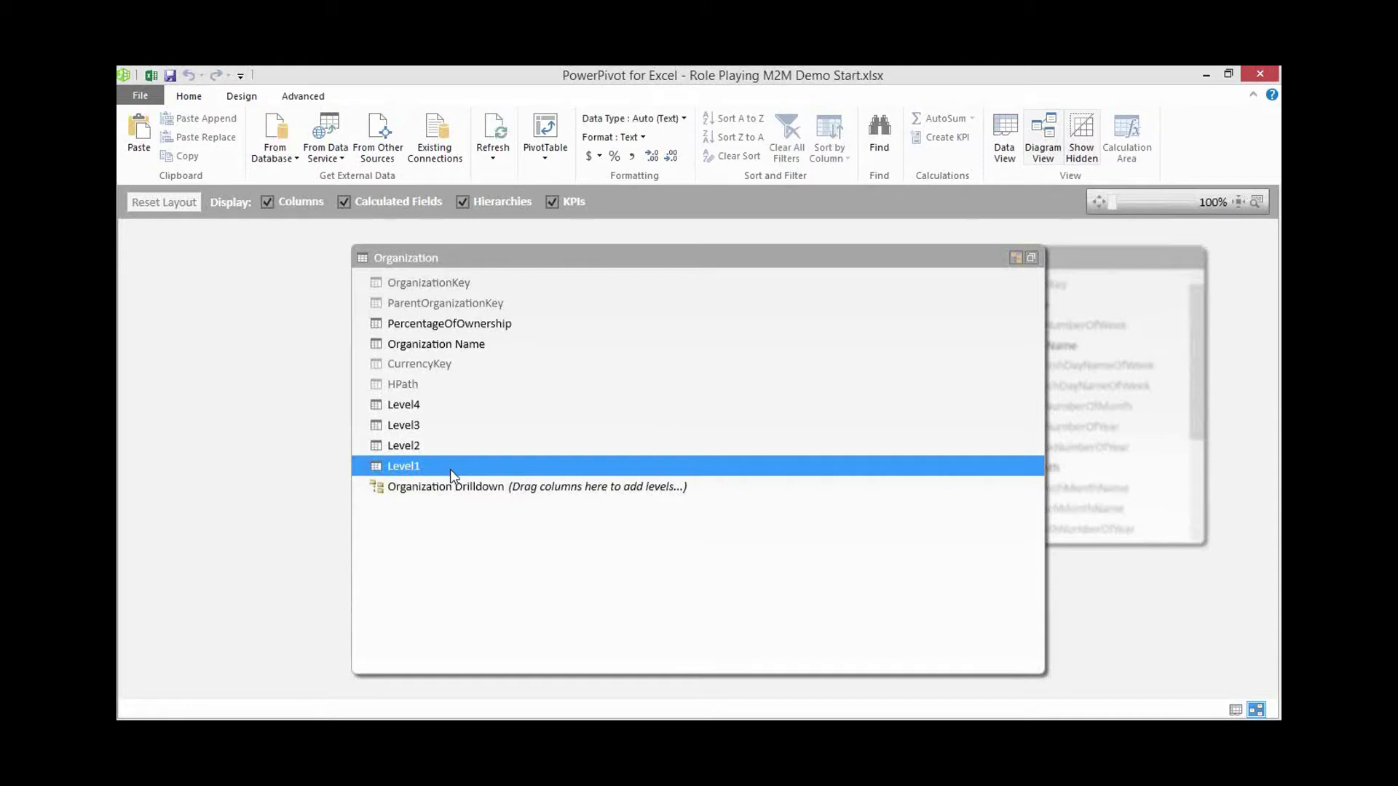
shift+click(443, 445)
shift+click(453, 406)
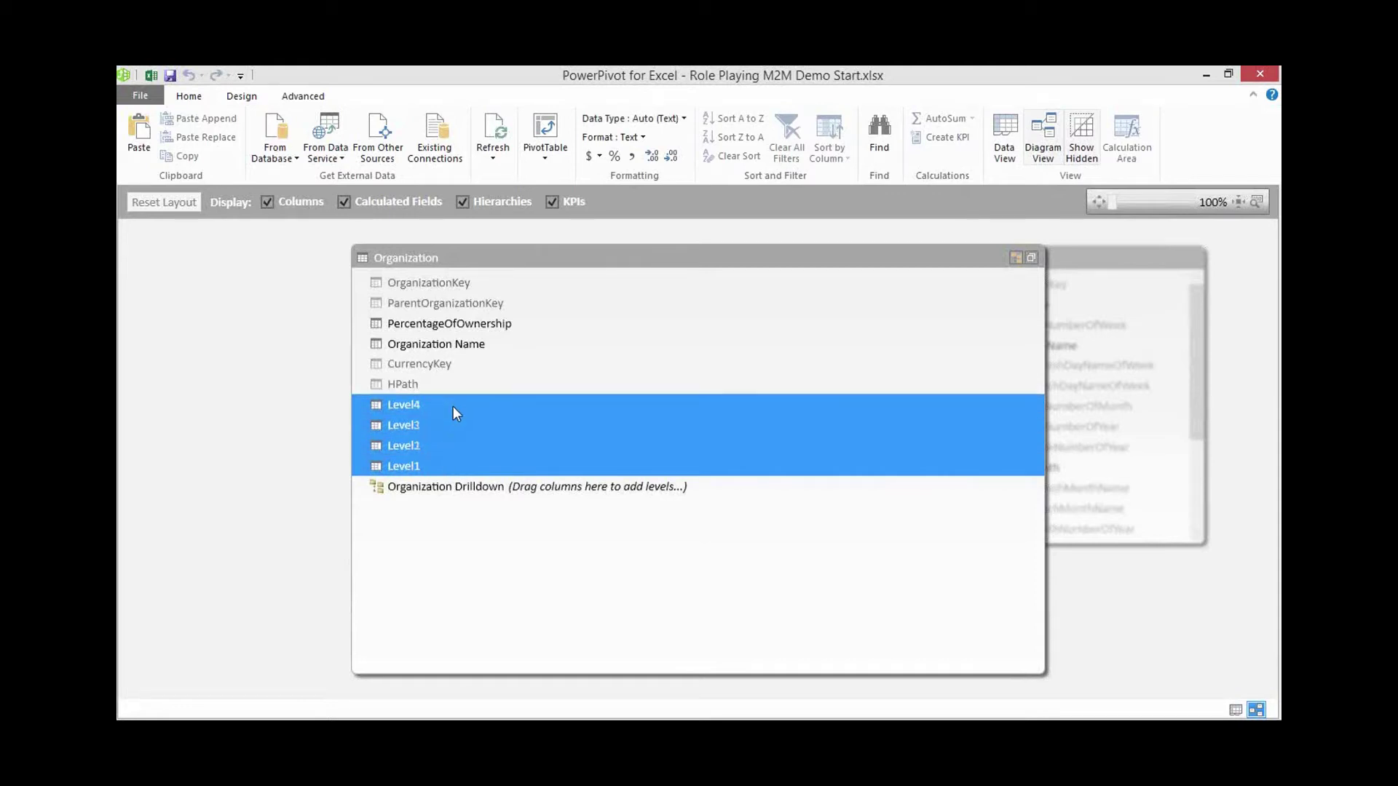
right_click(453, 406)
mouse_move(422, 450)
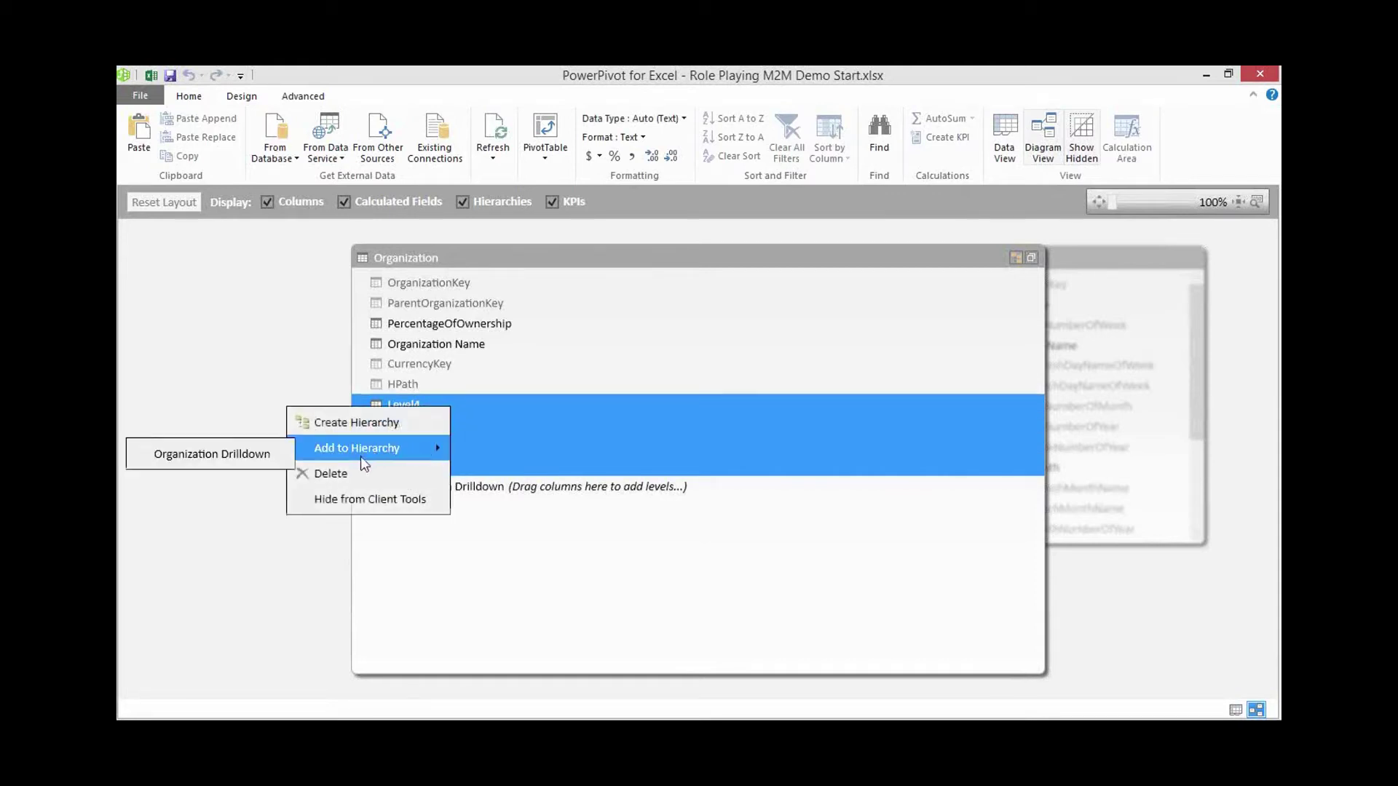
click(250, 461)
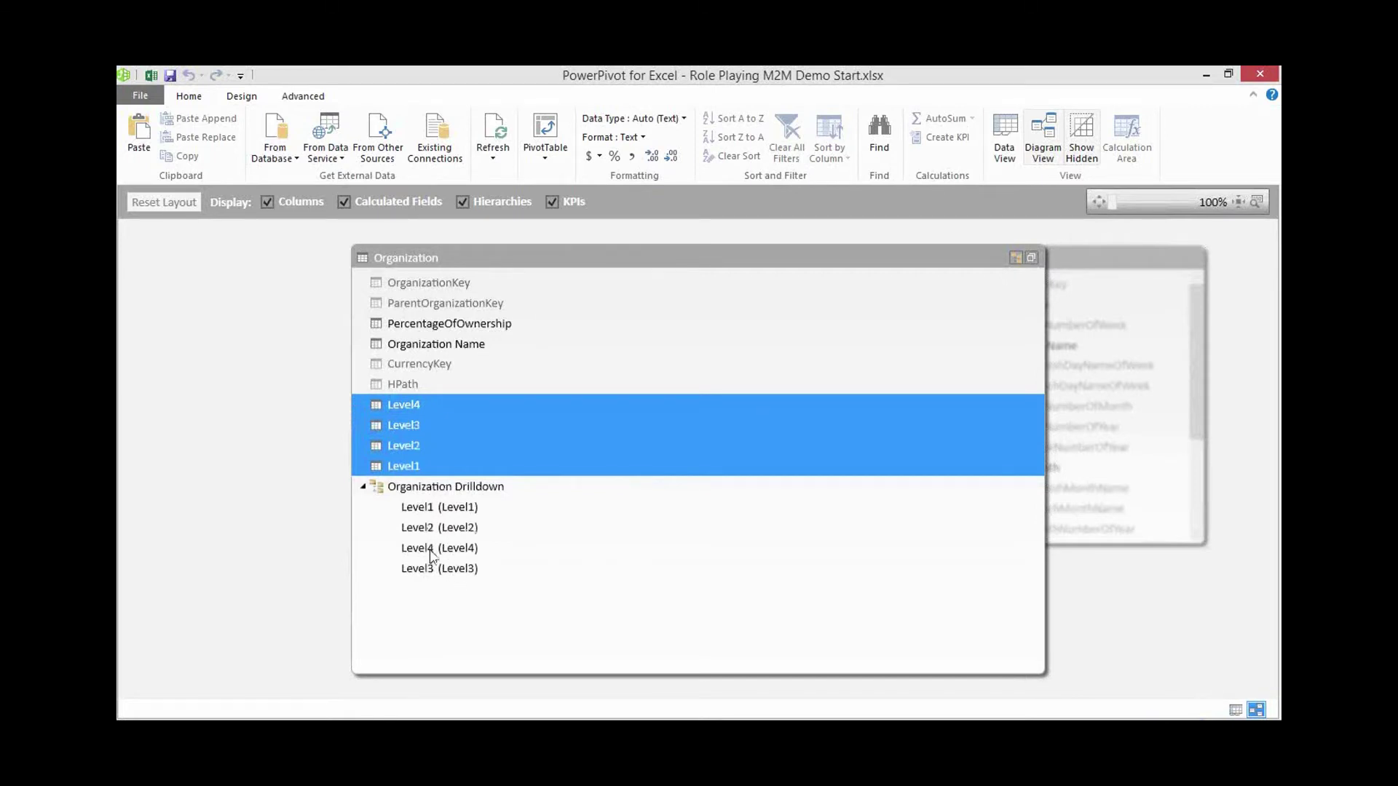
drag(437, 571, 460, 544)
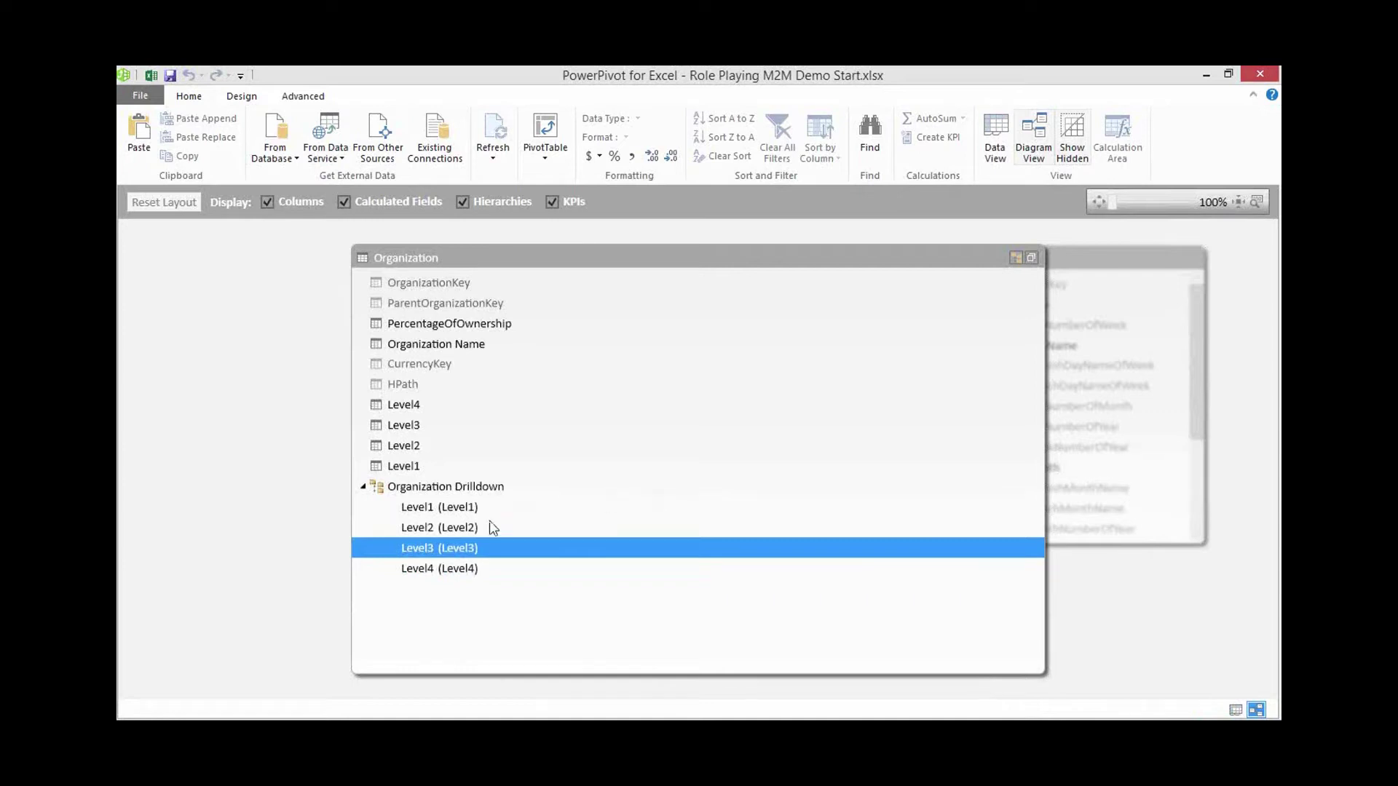
- Collapse the Organization Drilldown hierarchy and return from the maximized Organization table to the data grid view
click(363, 488)
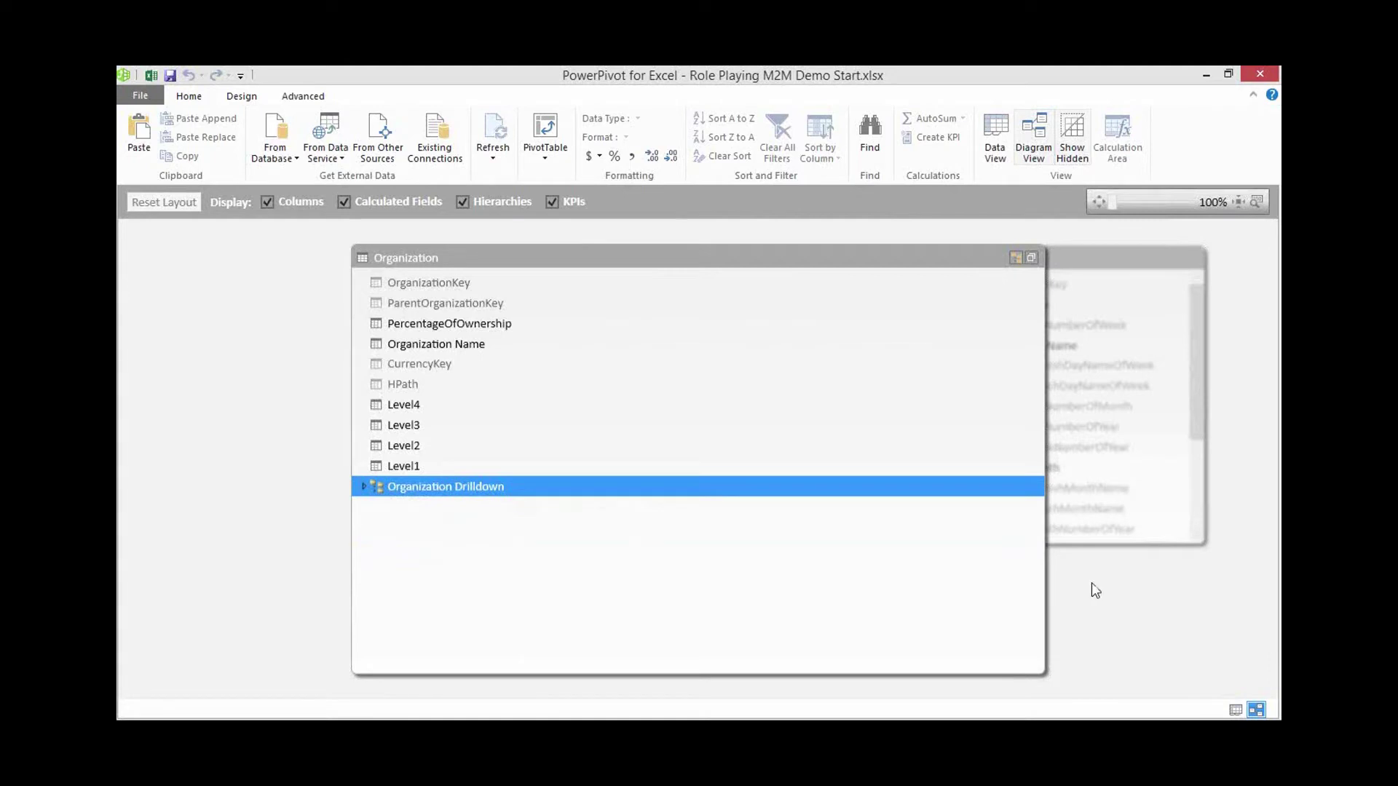
click(1031, 258)
click(753, 360)
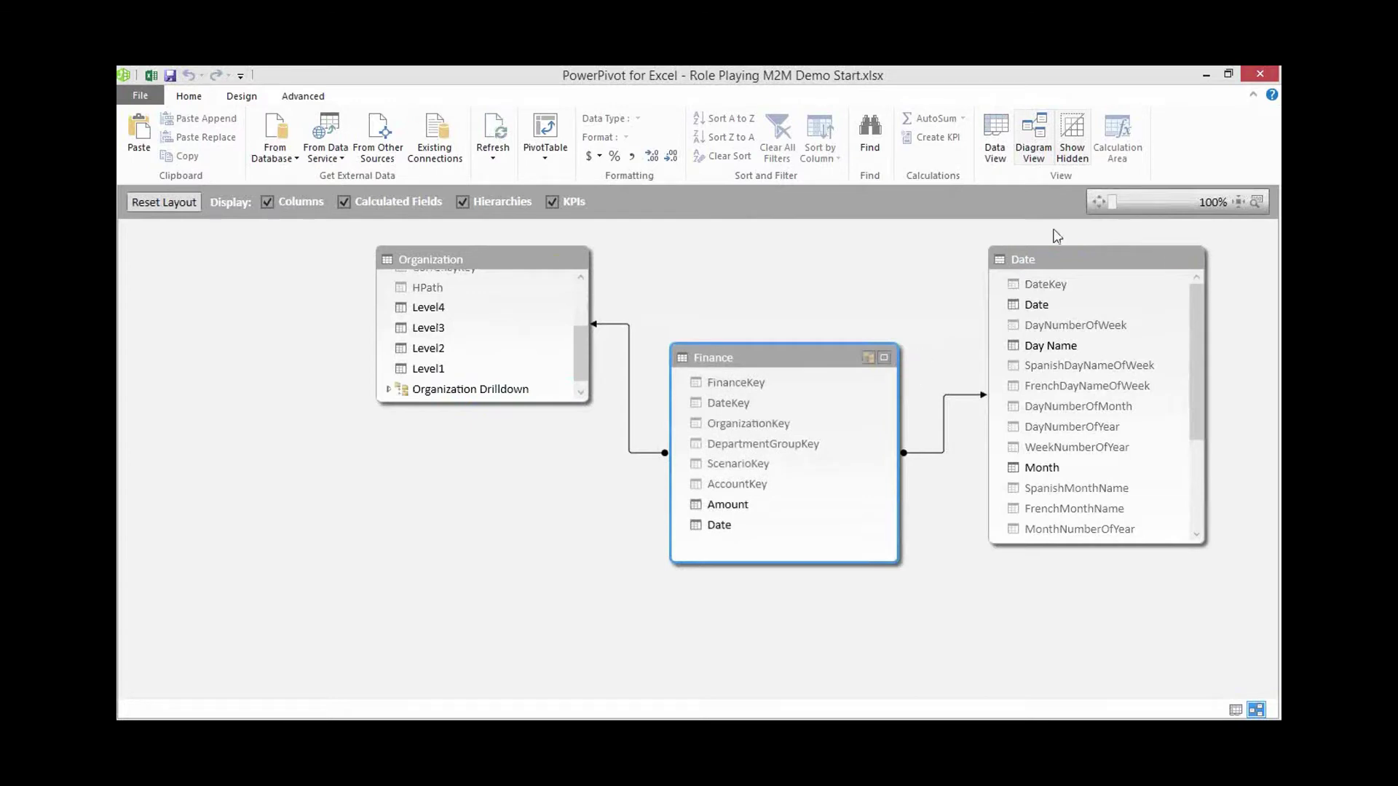
click(996, 145)
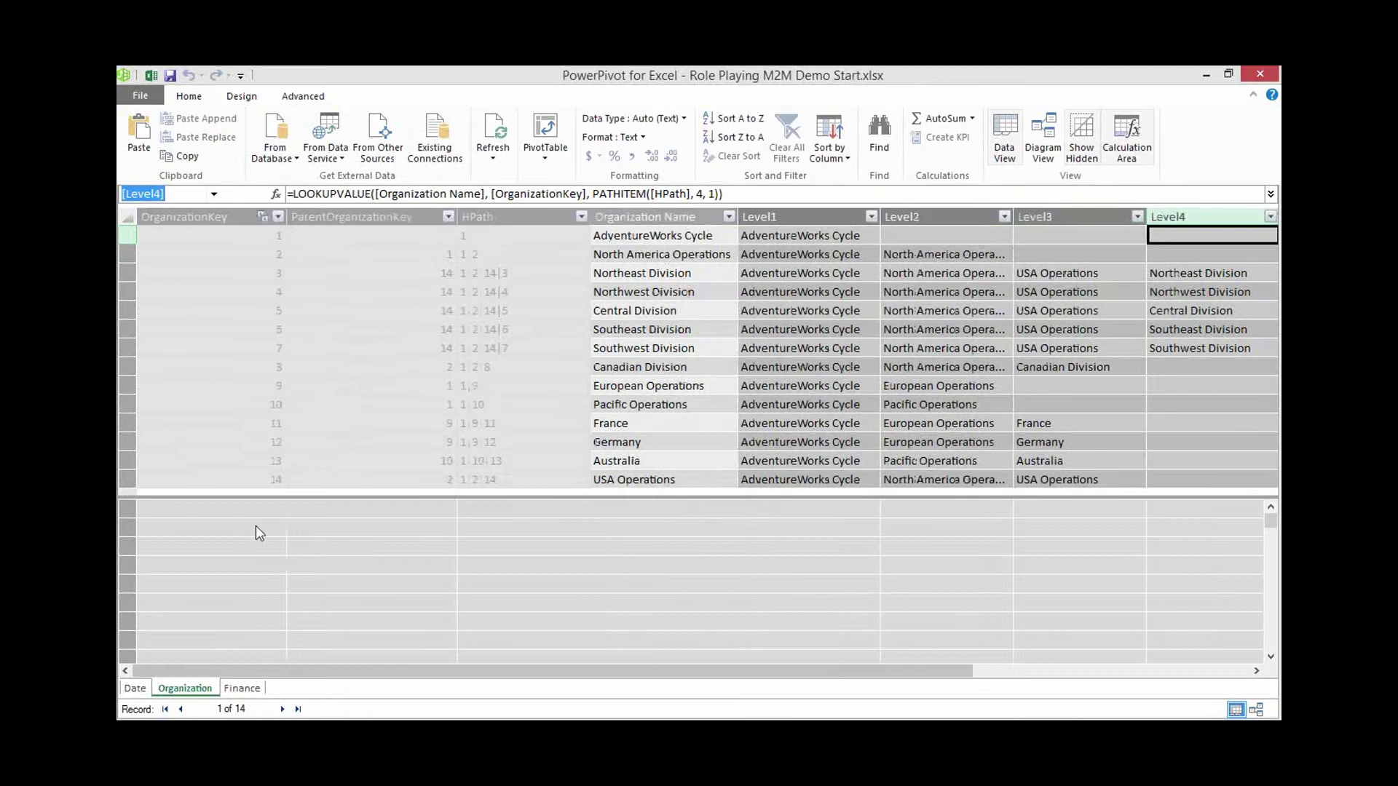
click(303, 527)
click(310, 513)
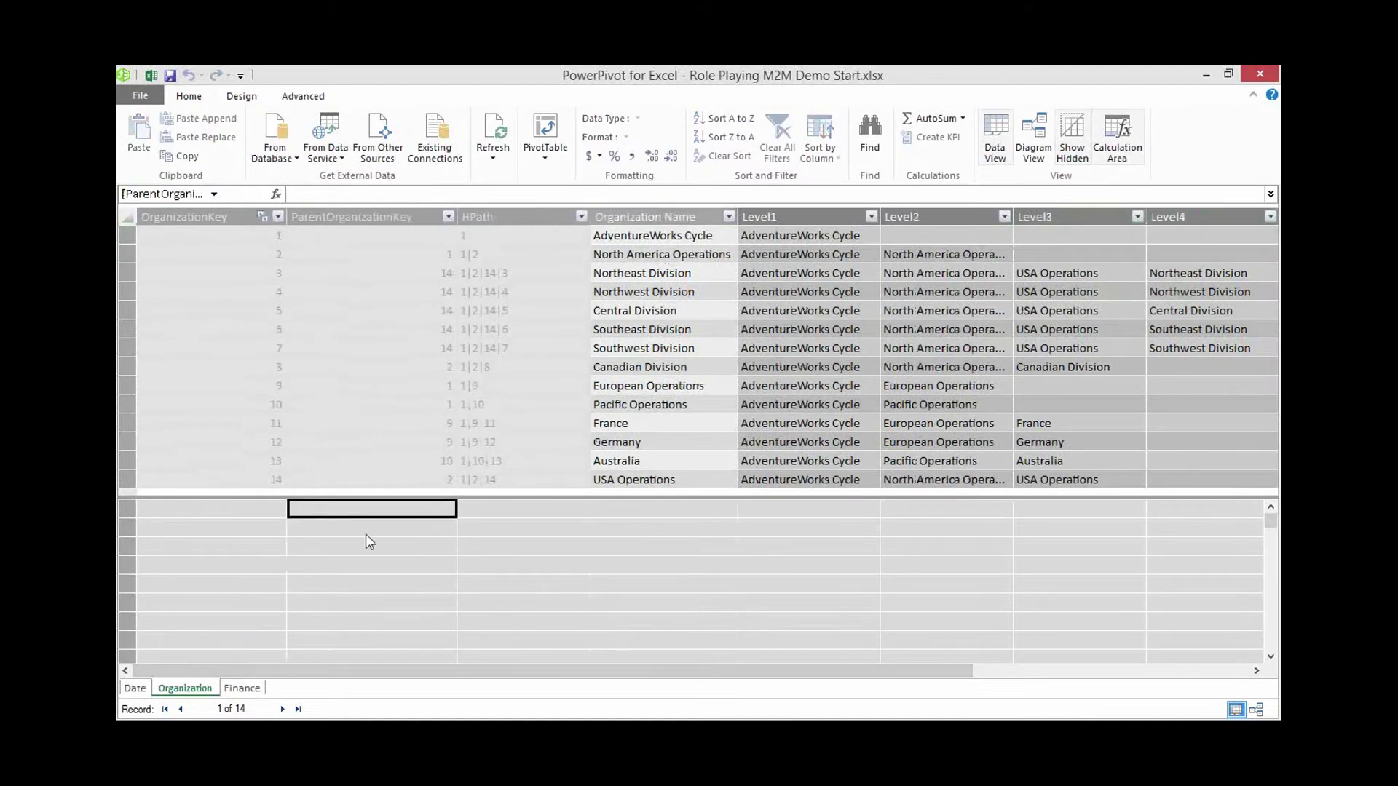
text(F)
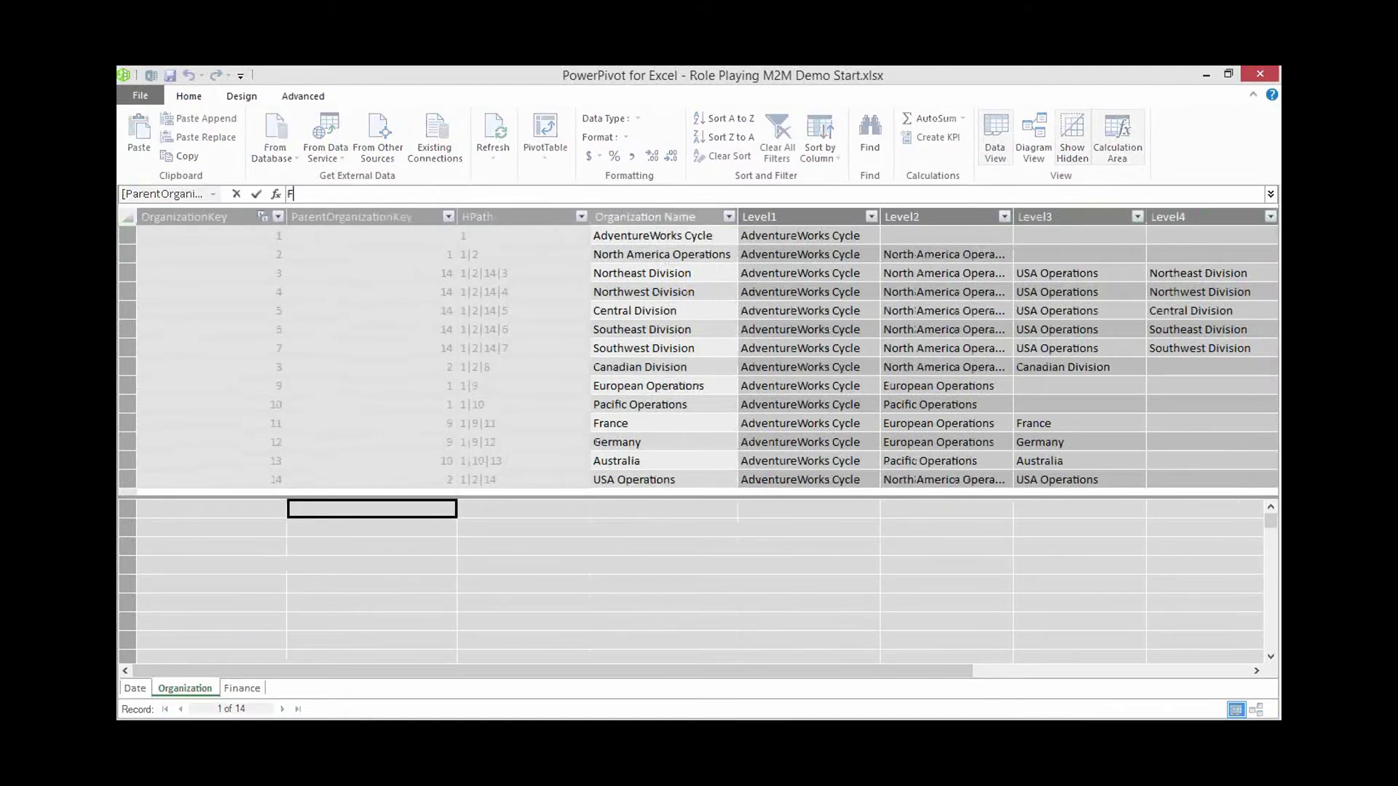
text(inance Sales)
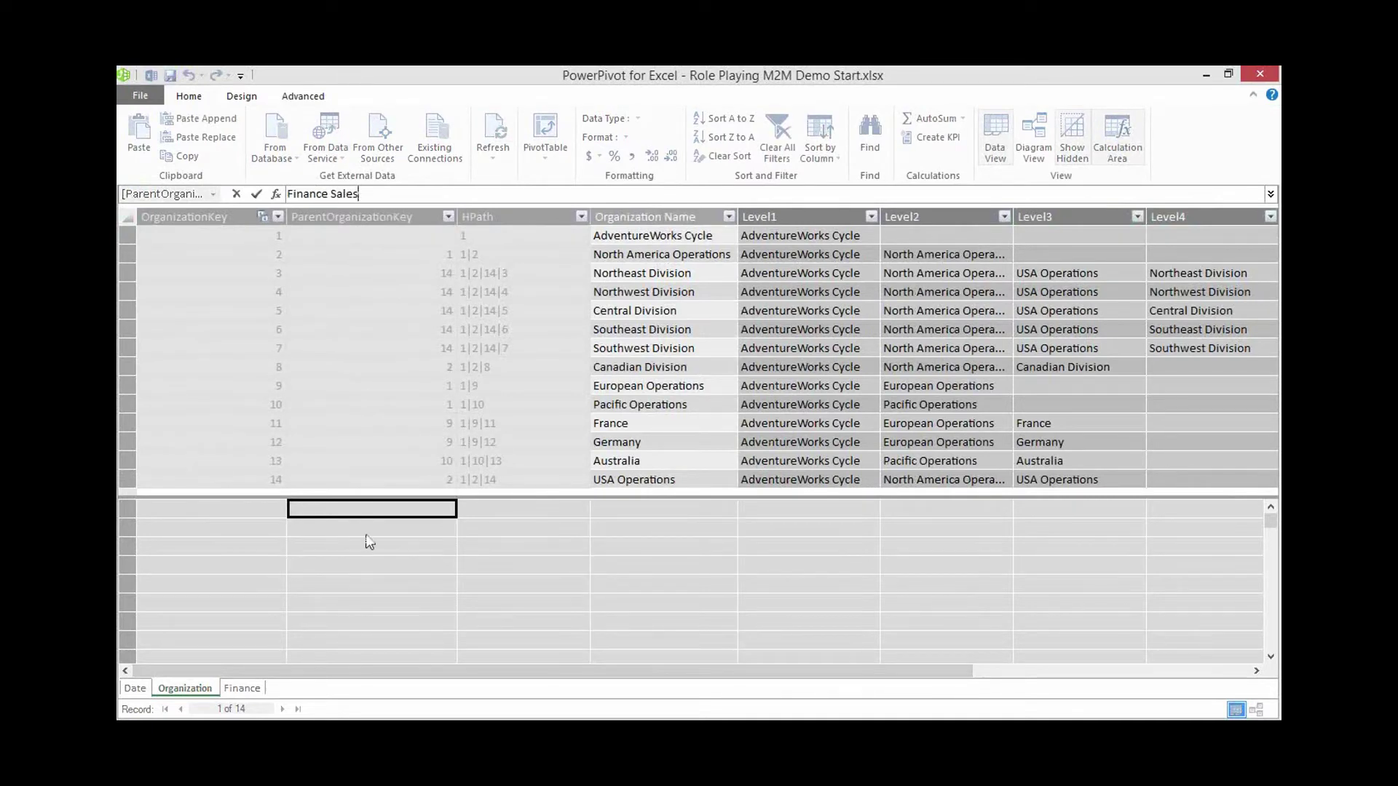
key(shift+Left)
key(shift+Left)
key(shift+Left)
key(shift+Left)
key(shift+Left)
key(shift+Left)
key(shift+Left)
key(shift+Left)
key(shift+Left)
key(shift+Left)
key(shift+Left)
key(shift+Left)
key(shift+Left)
key(ctrl+x)
key(Escape)
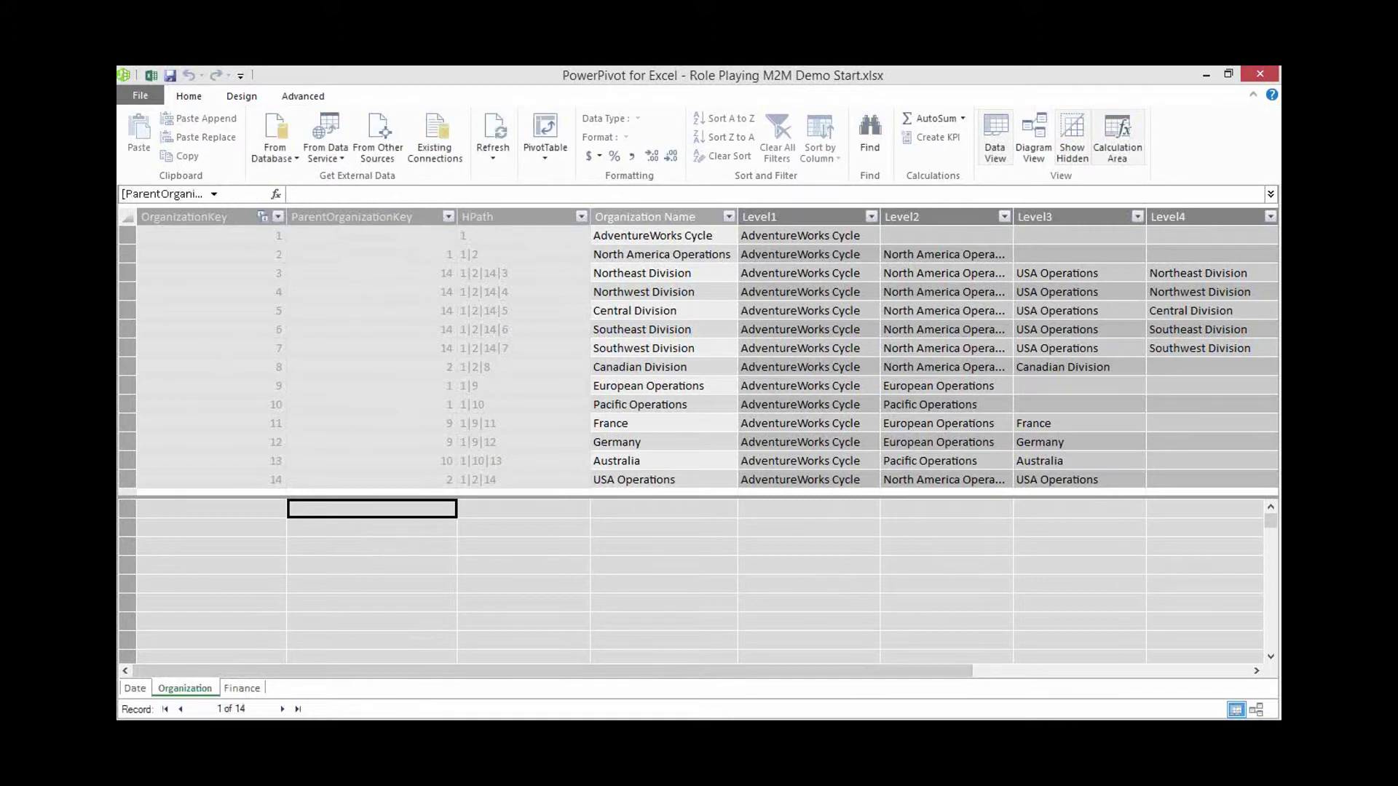
- Create a sum measure on the Finance table's Amount column with AutoSum and widen the column
click(242, 688)
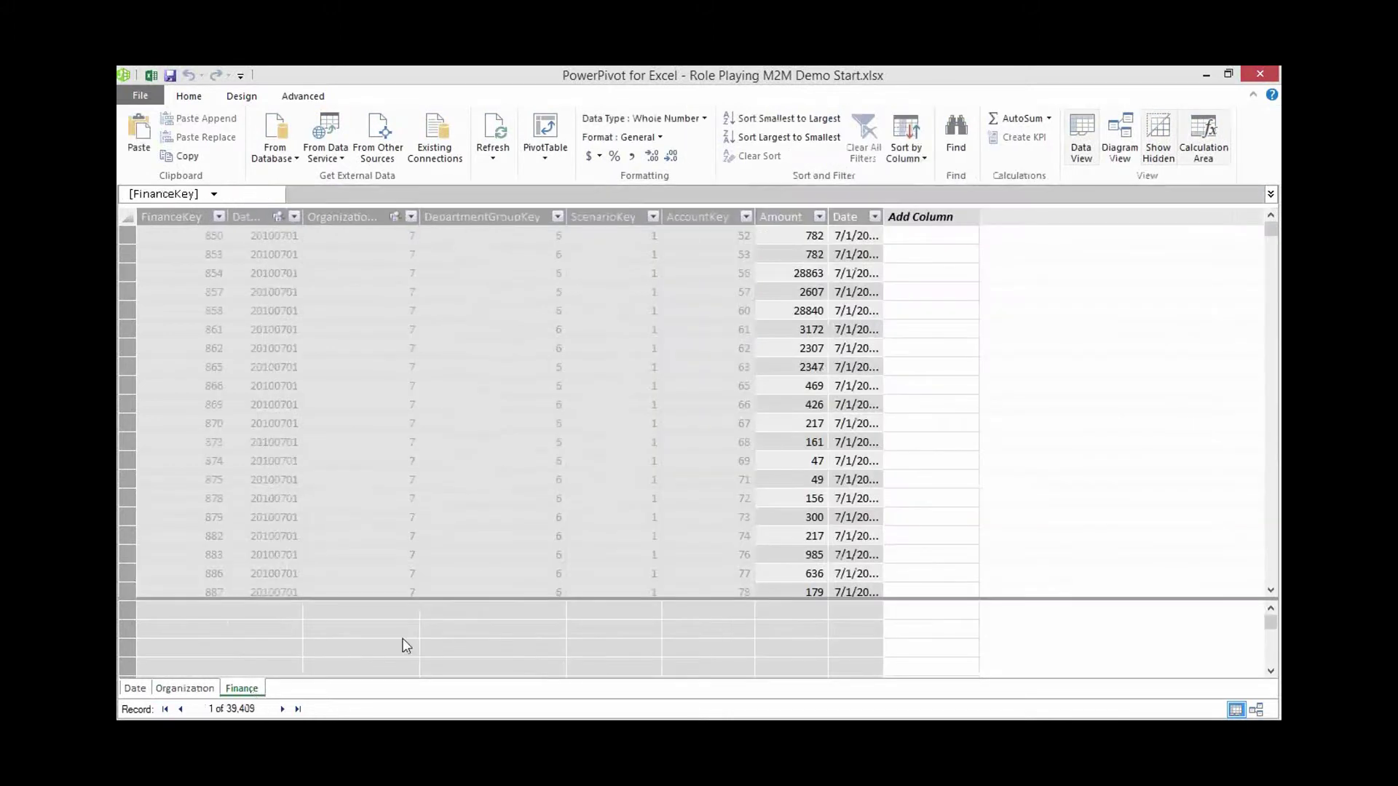
click(782, 216)
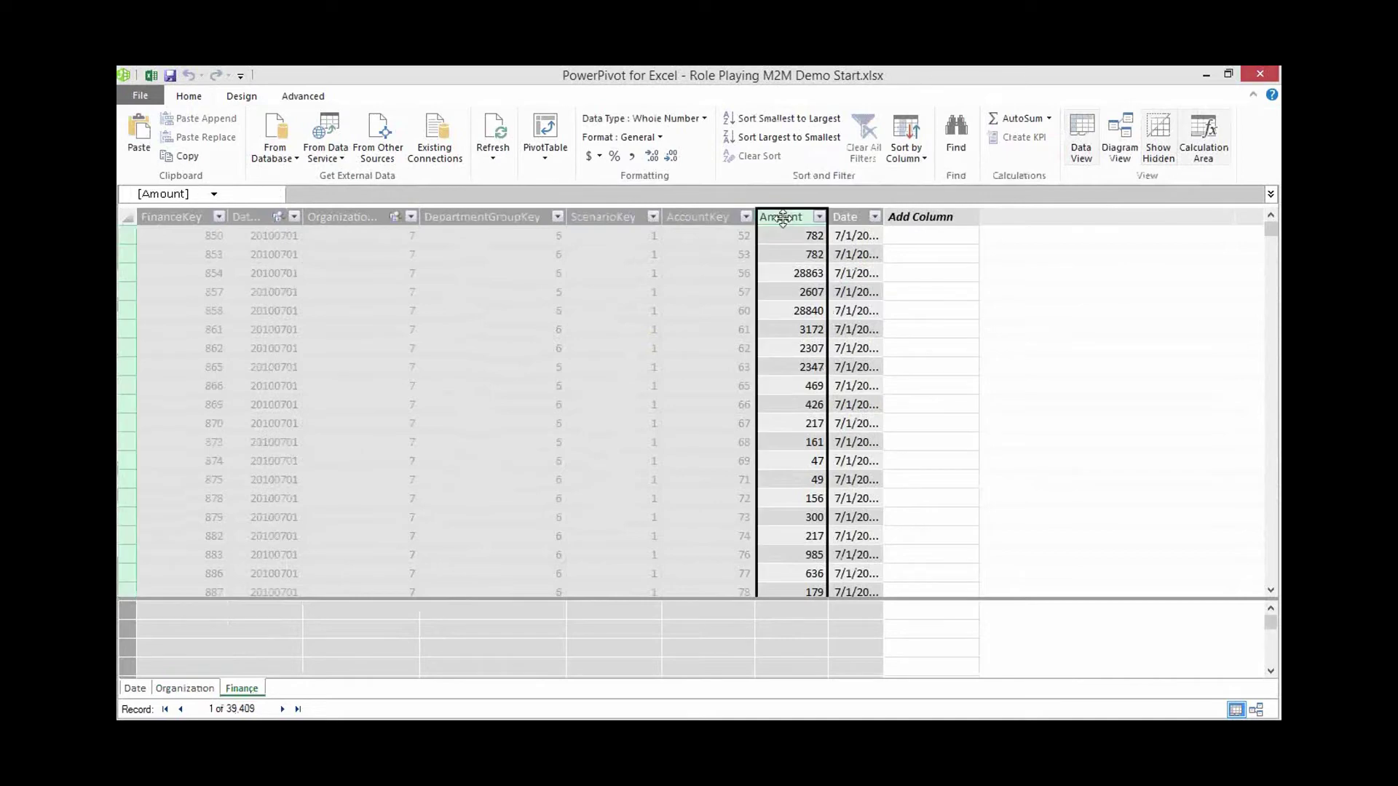
click(1029, 120)
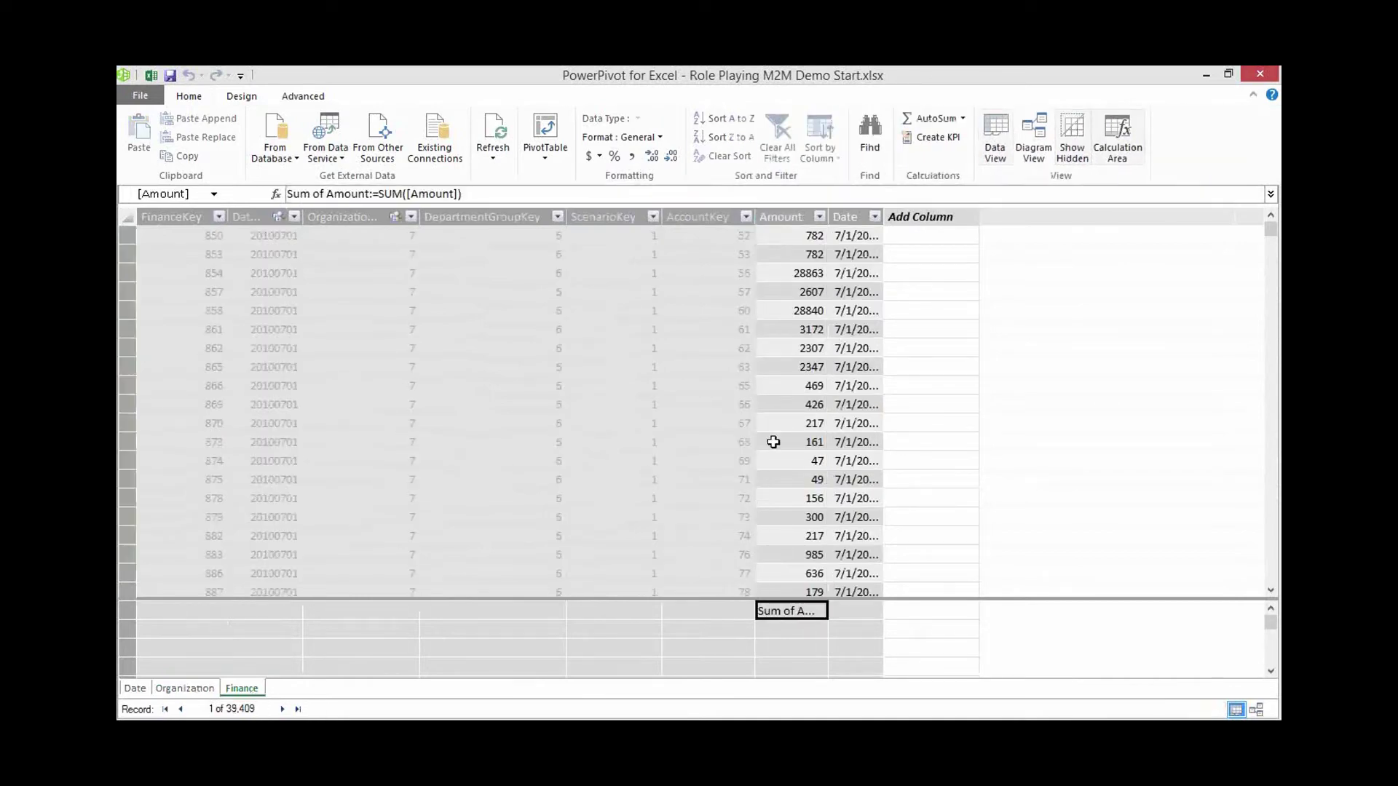
drag(832, 223, 896, 222)
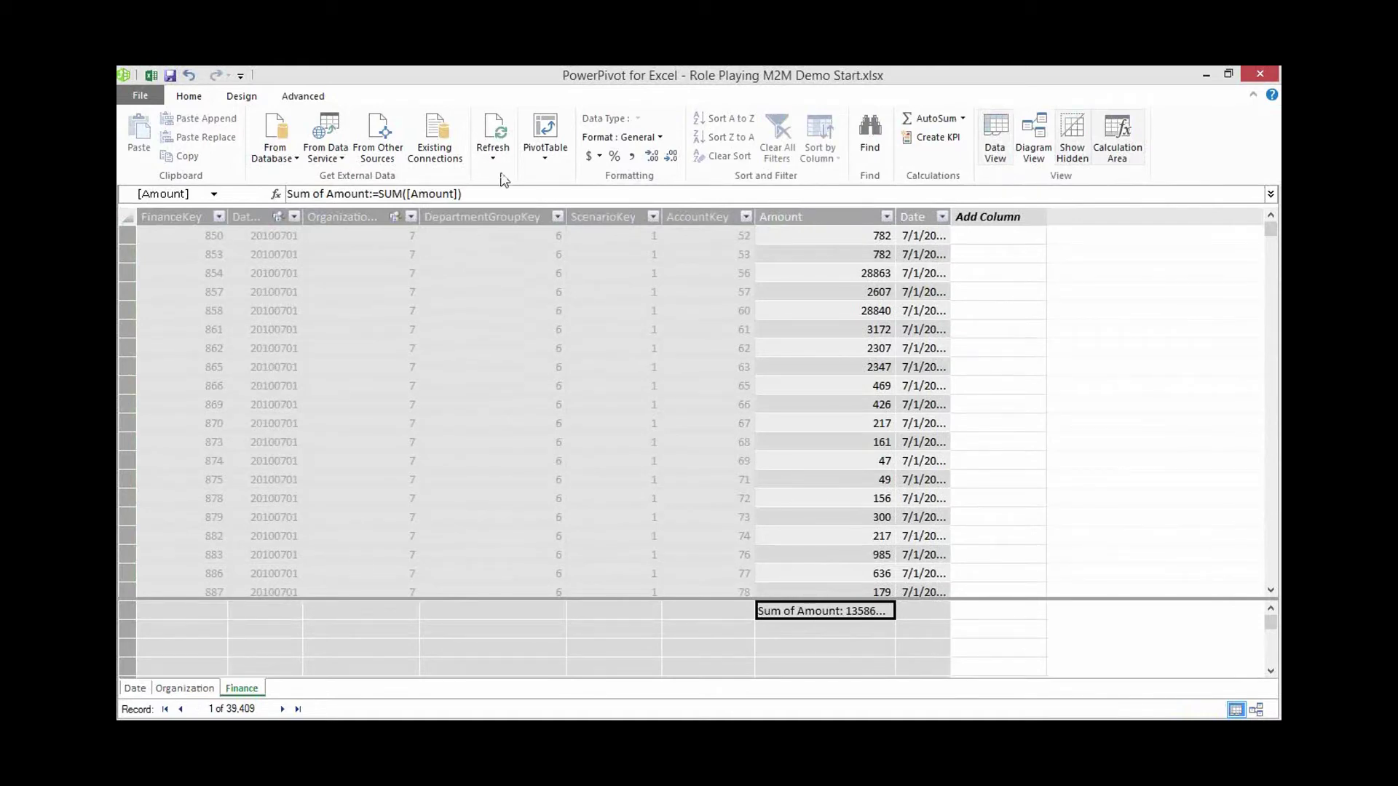
- Format the Sum of Amount measure as Currency and widen the Amount column further to fit its full value
click(649, 138)
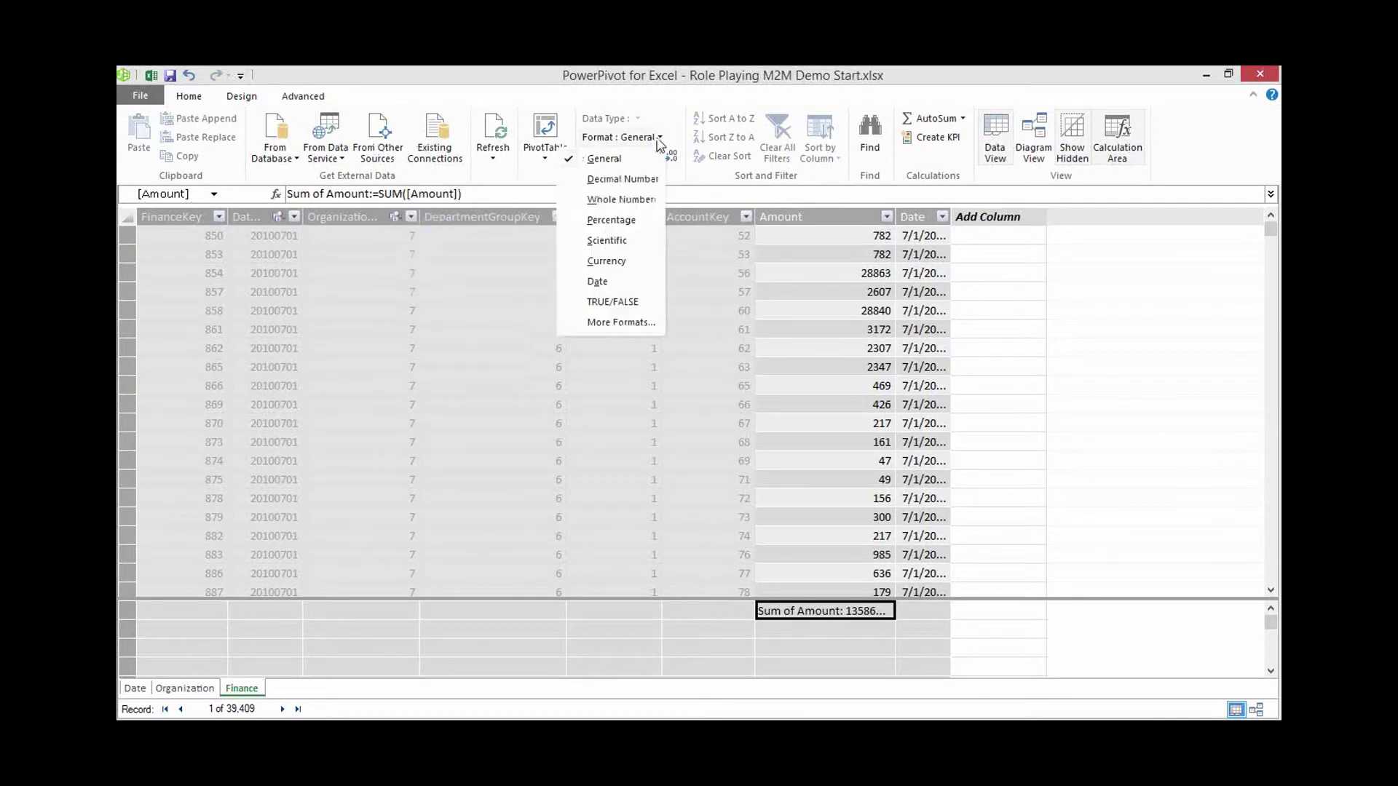
click(604, 264)
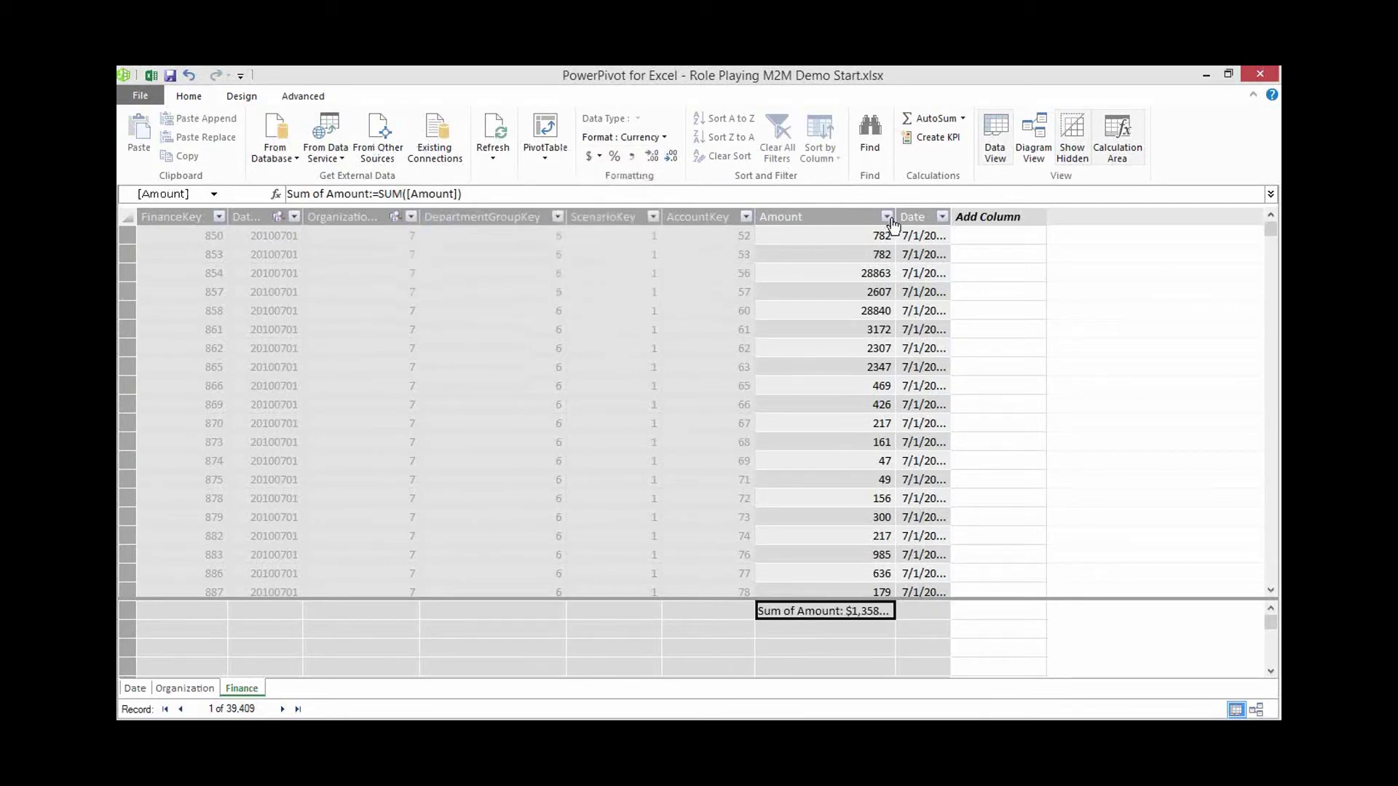
drag(945, 220, 938, 222)
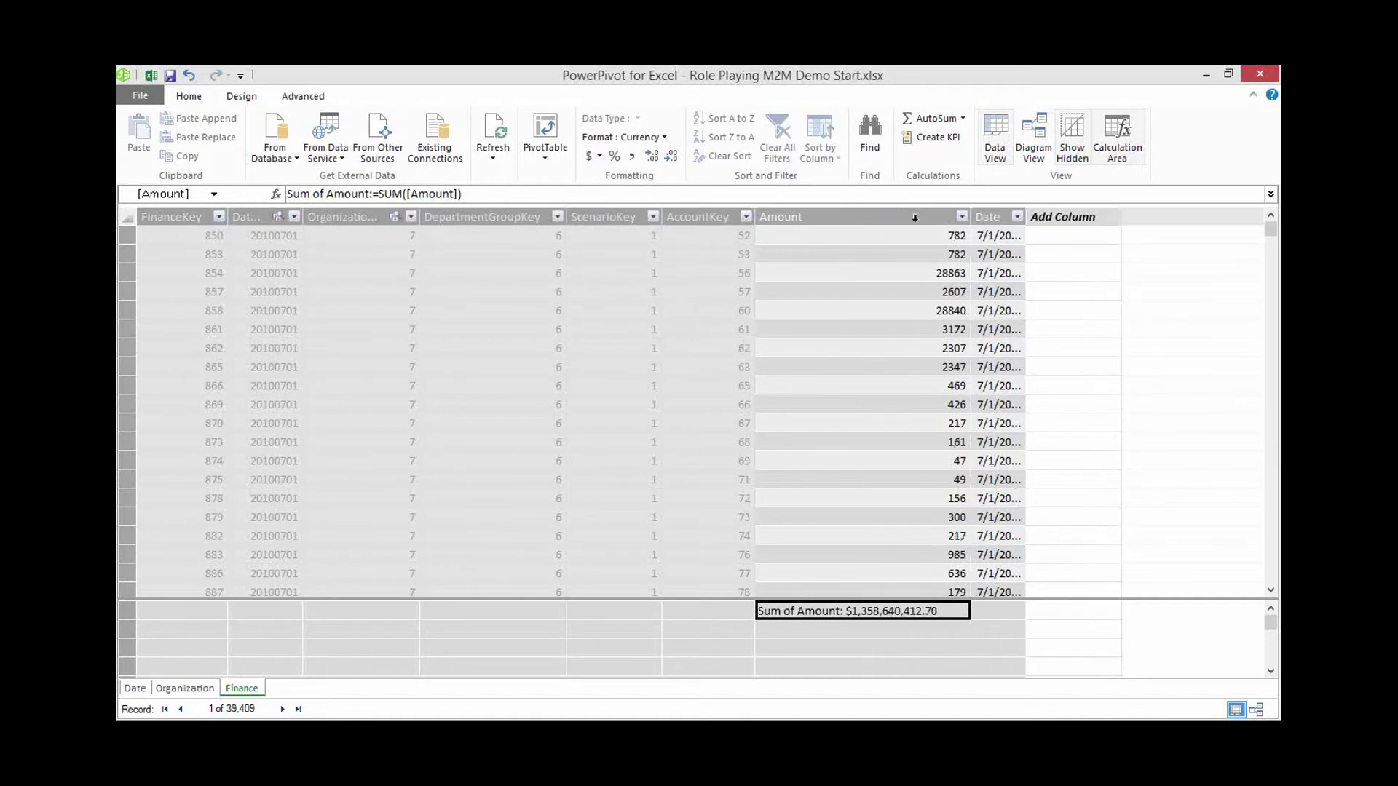
- Hide the Finance table's Amount column from client tools
click(919, 219)
right_click(915, 222)
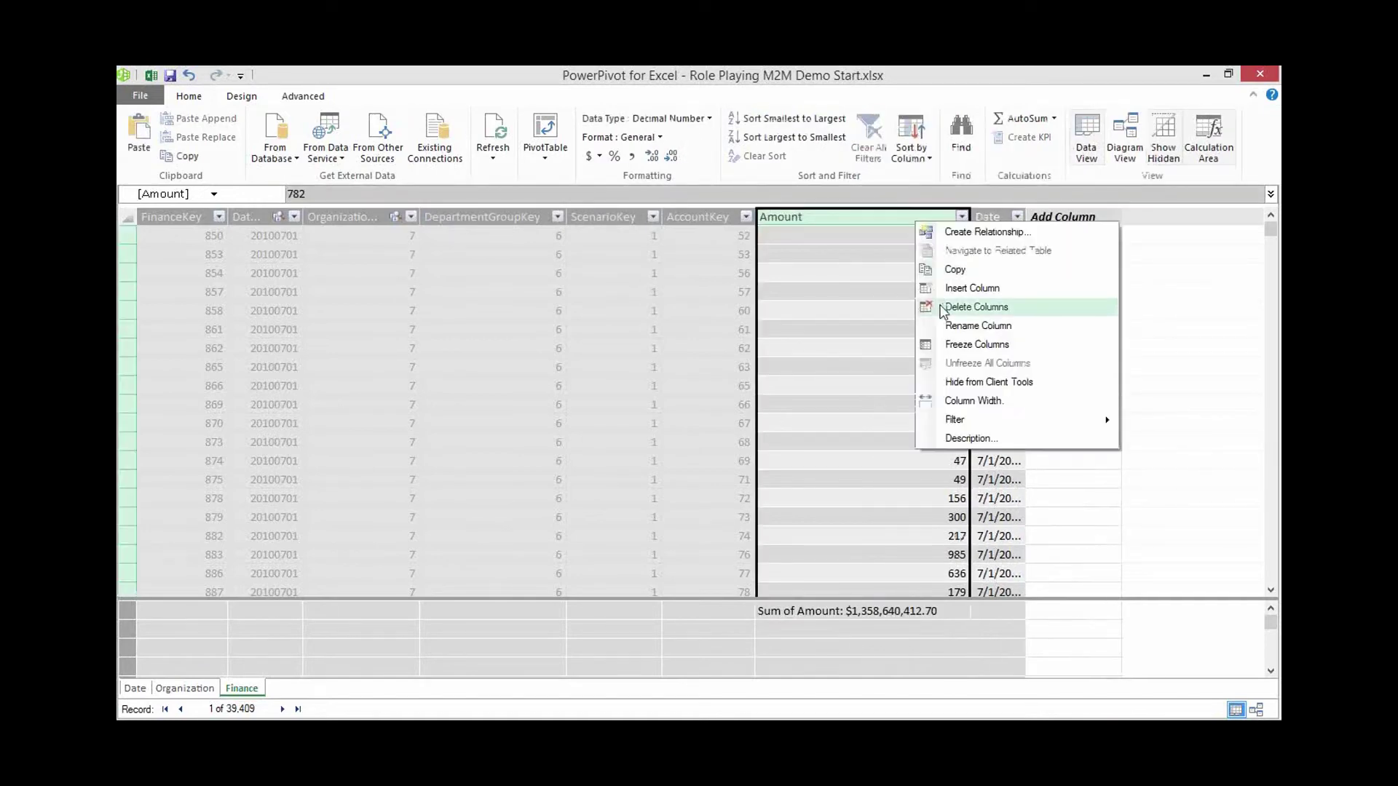
click(965, 383)
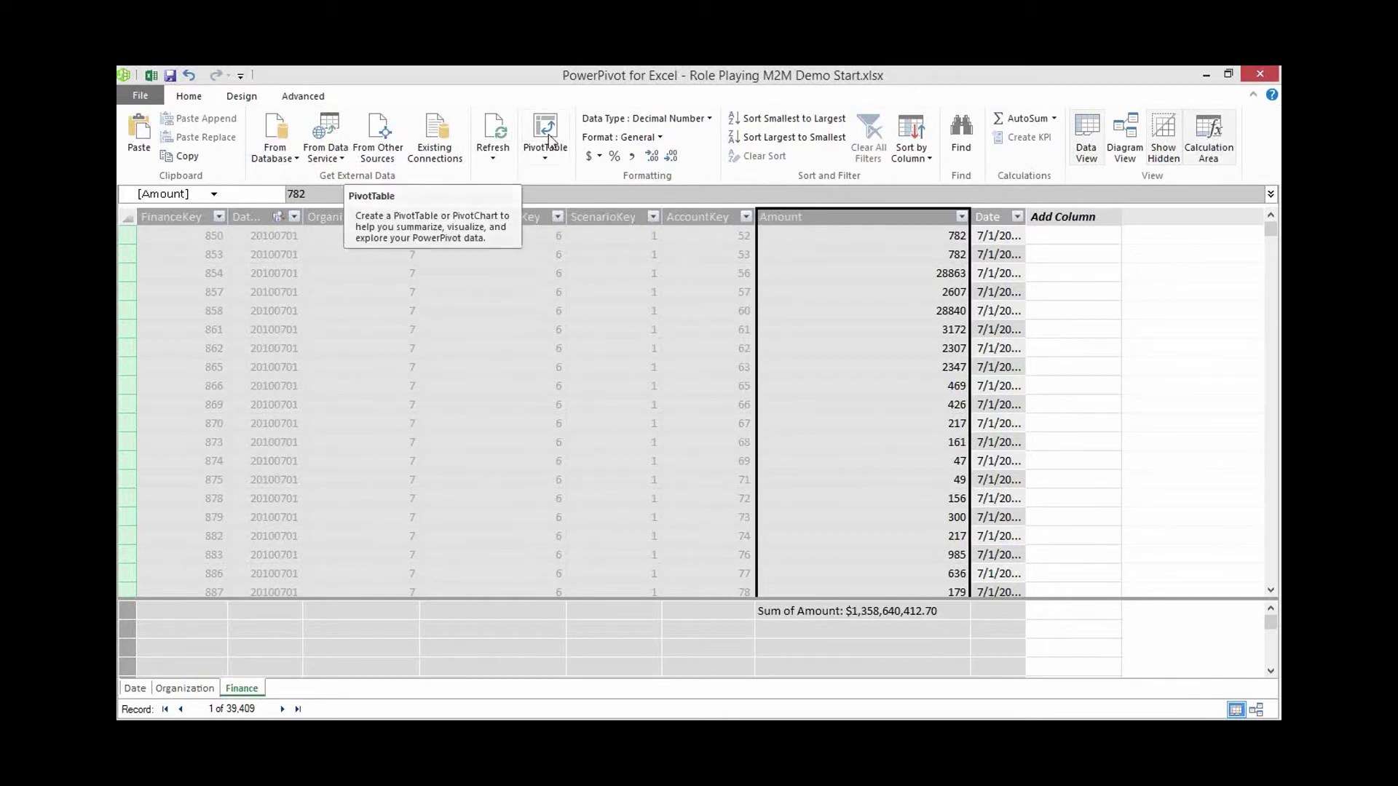
- Create a PivotTable from the data model in the existing worksheet at cell A1 of Sheet1
click(546, 160)
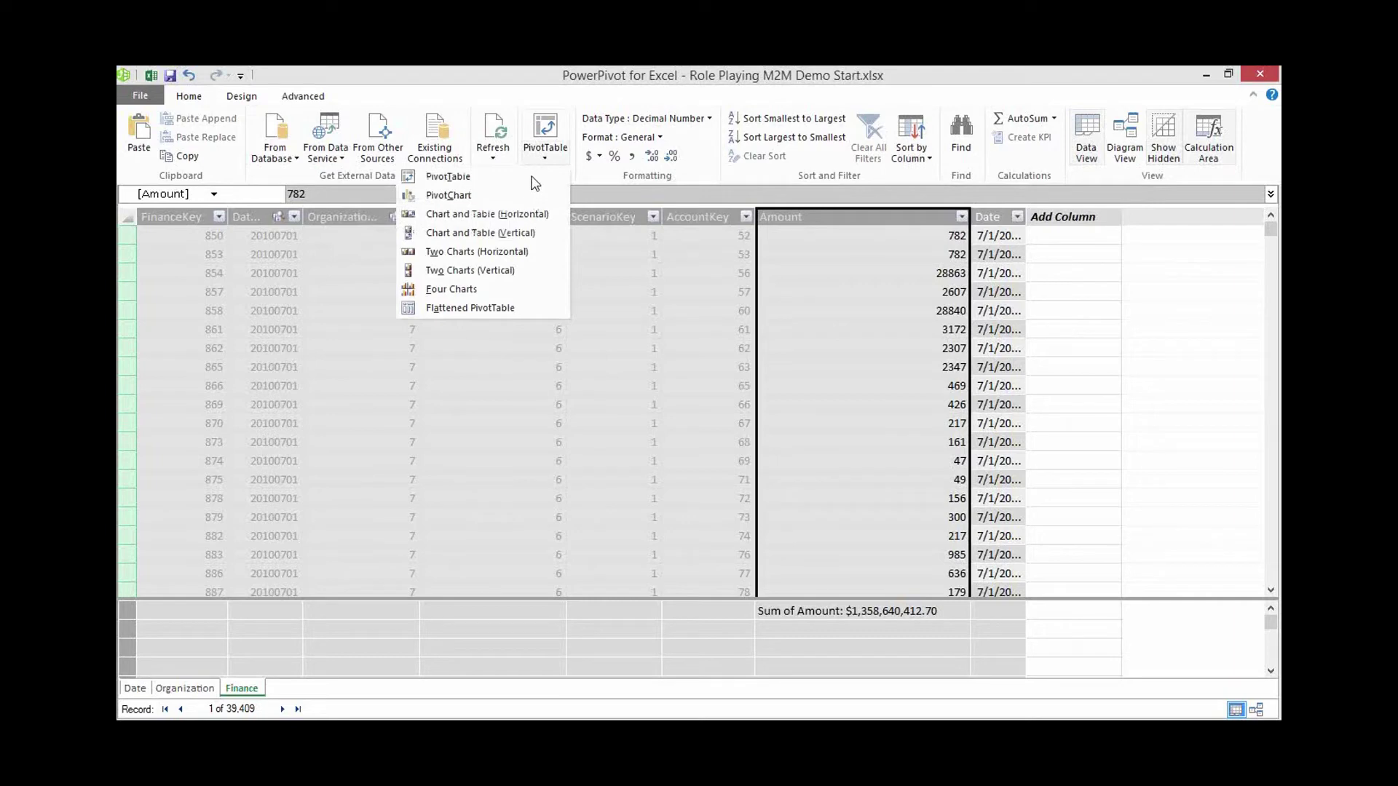
click(532, 176)
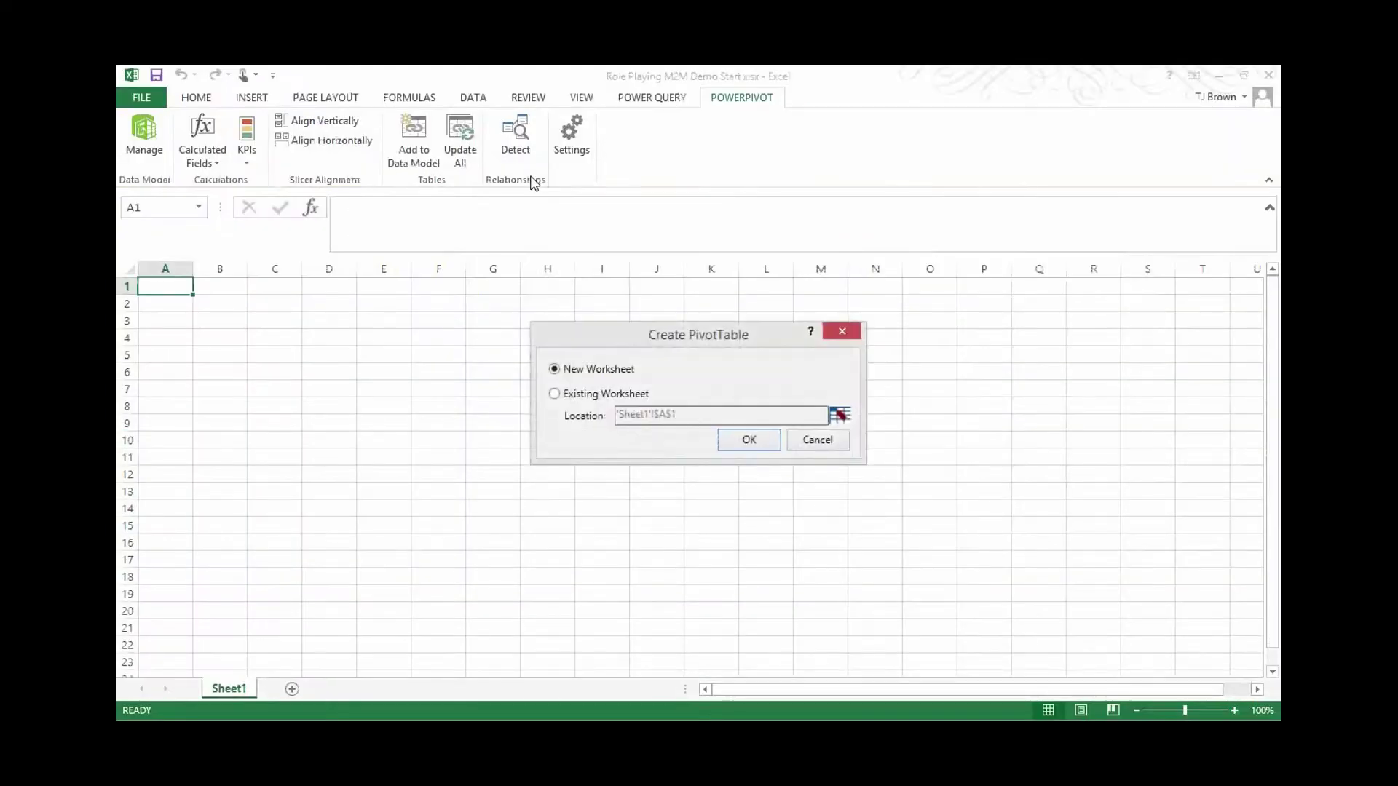
click(575, 393)
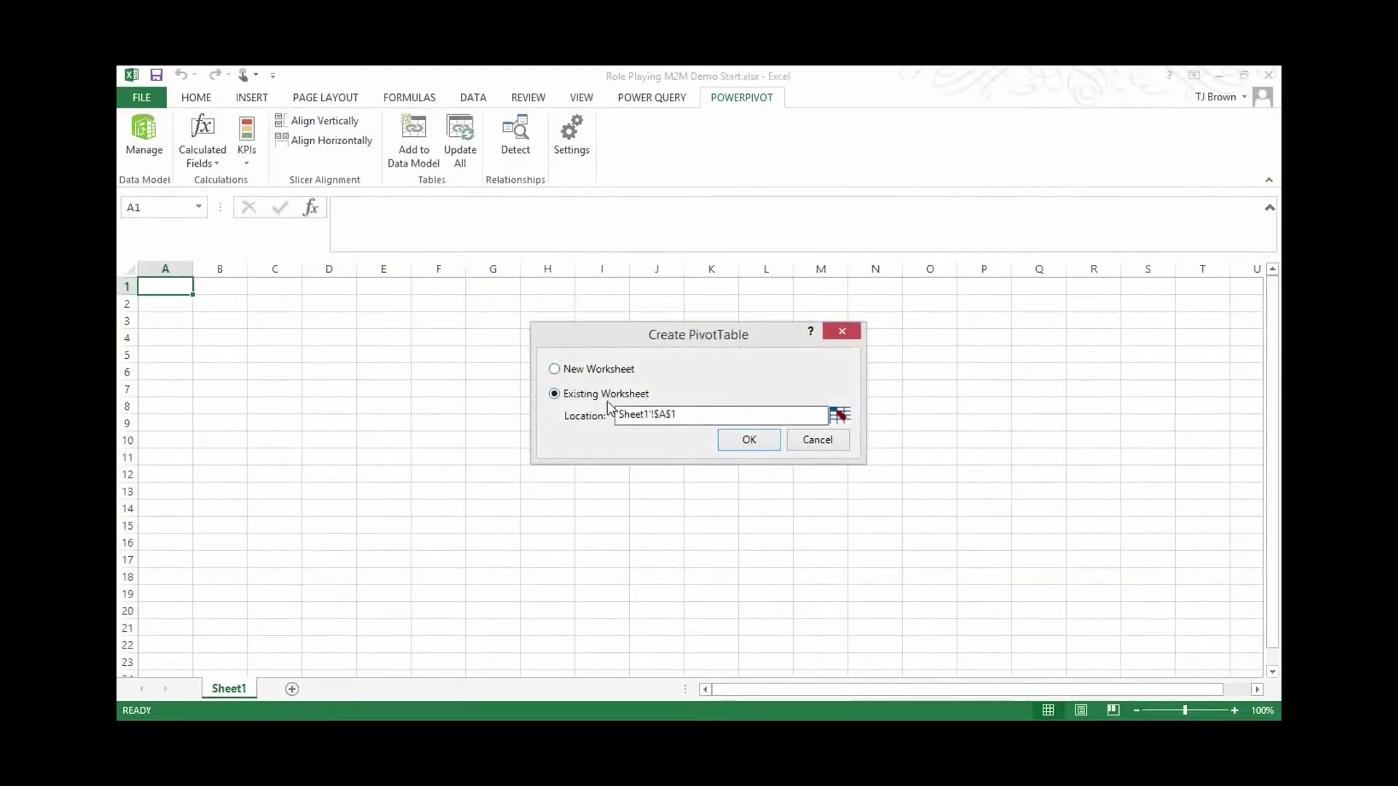
click(728, 440)
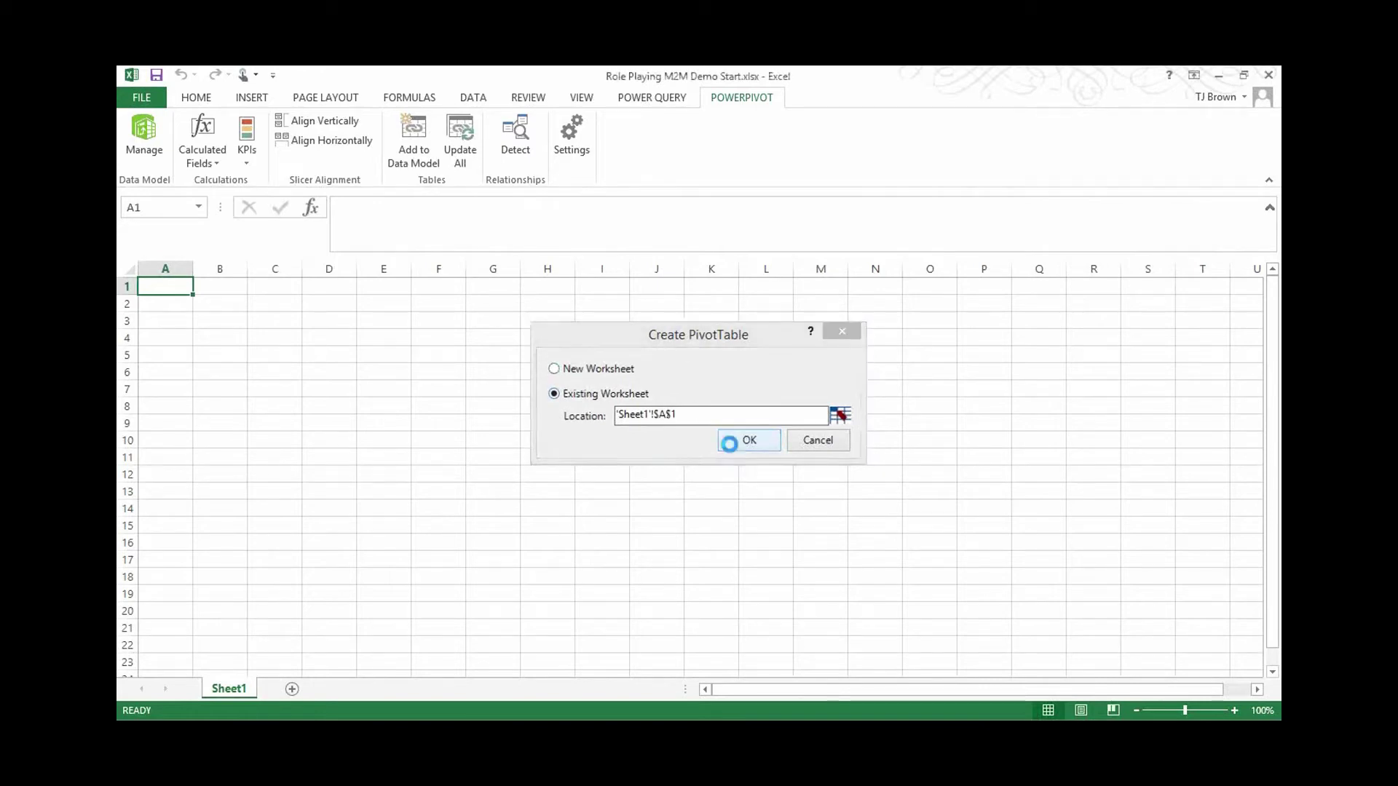
- Rename the Sheet1 worksheet as PC
right_click(229, 688)
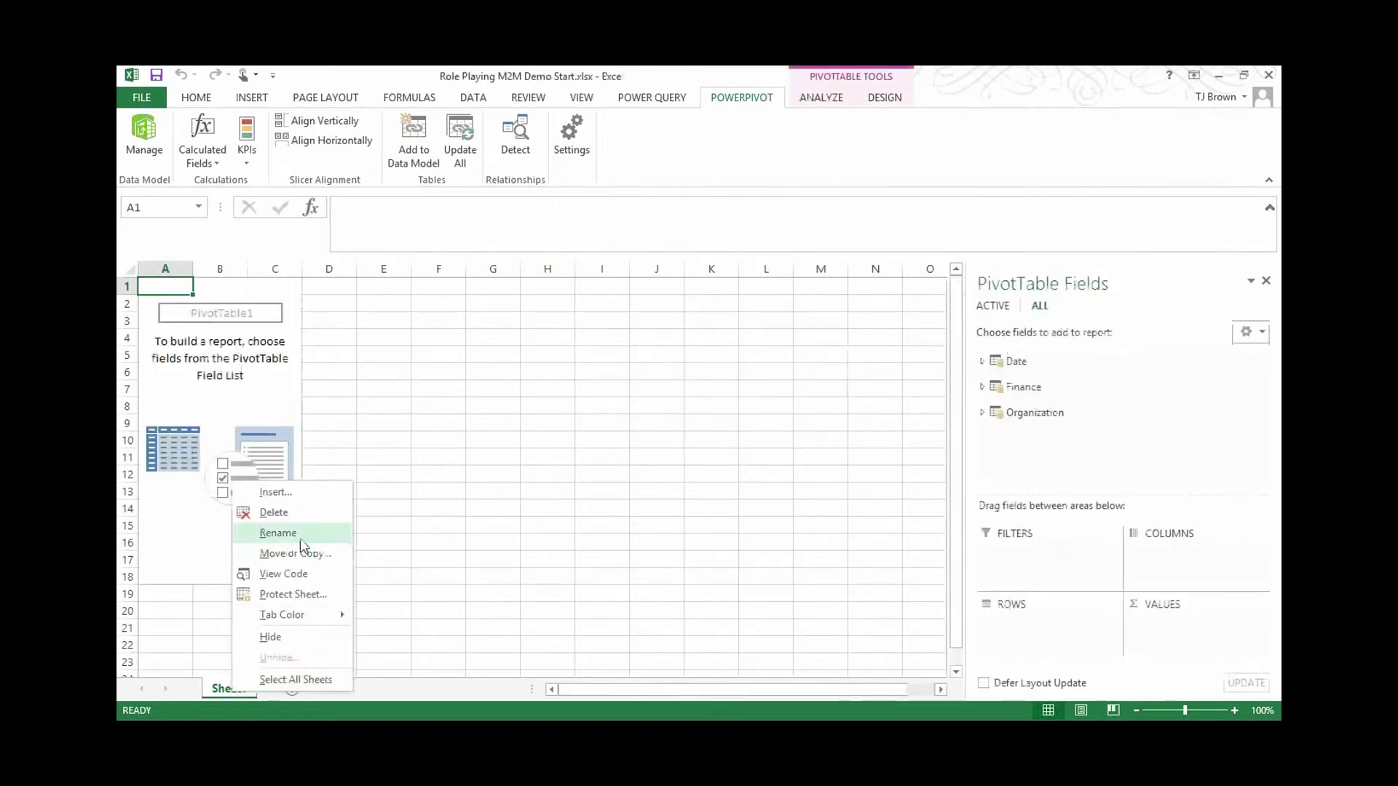
key(Escape)
key(alt+h)
key(o)
key(r)
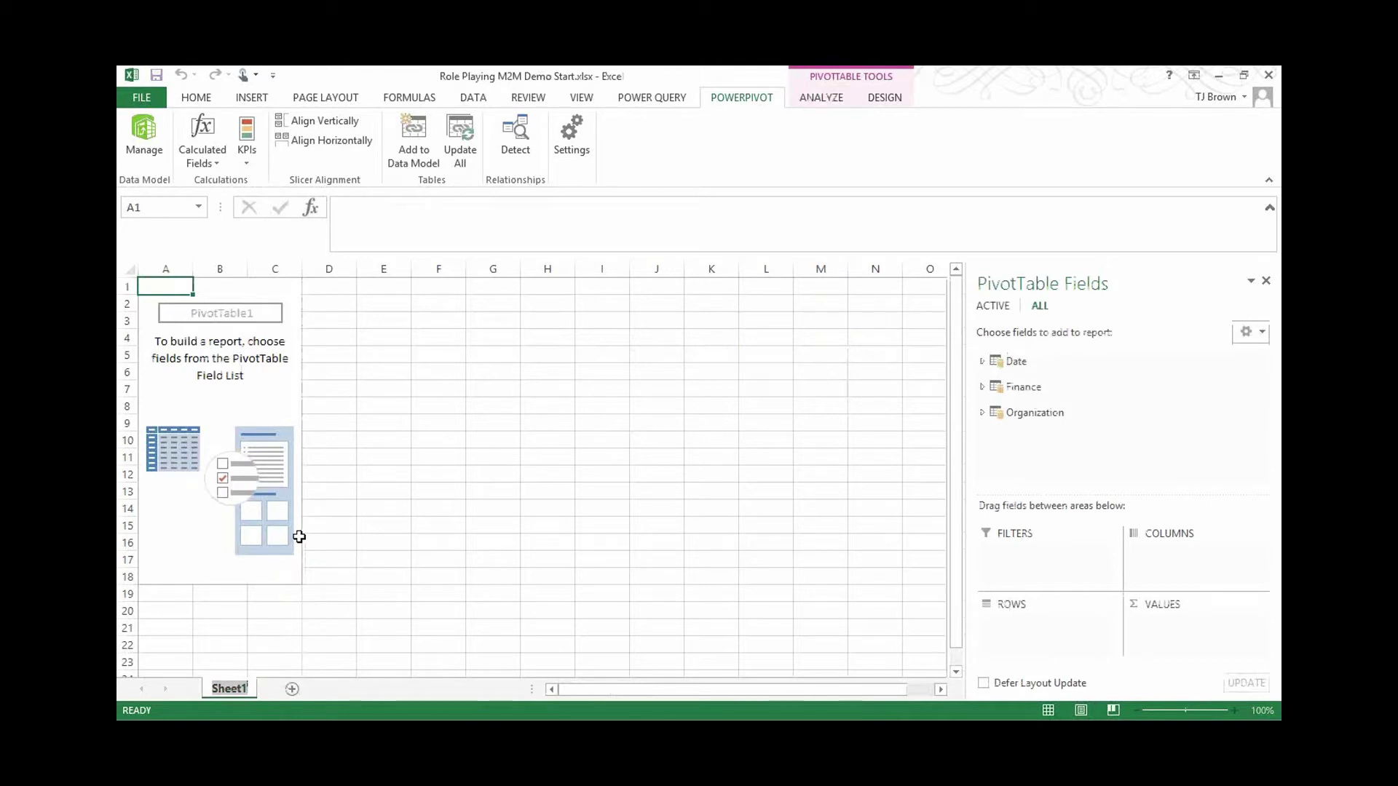
text(PC)
key(Return)
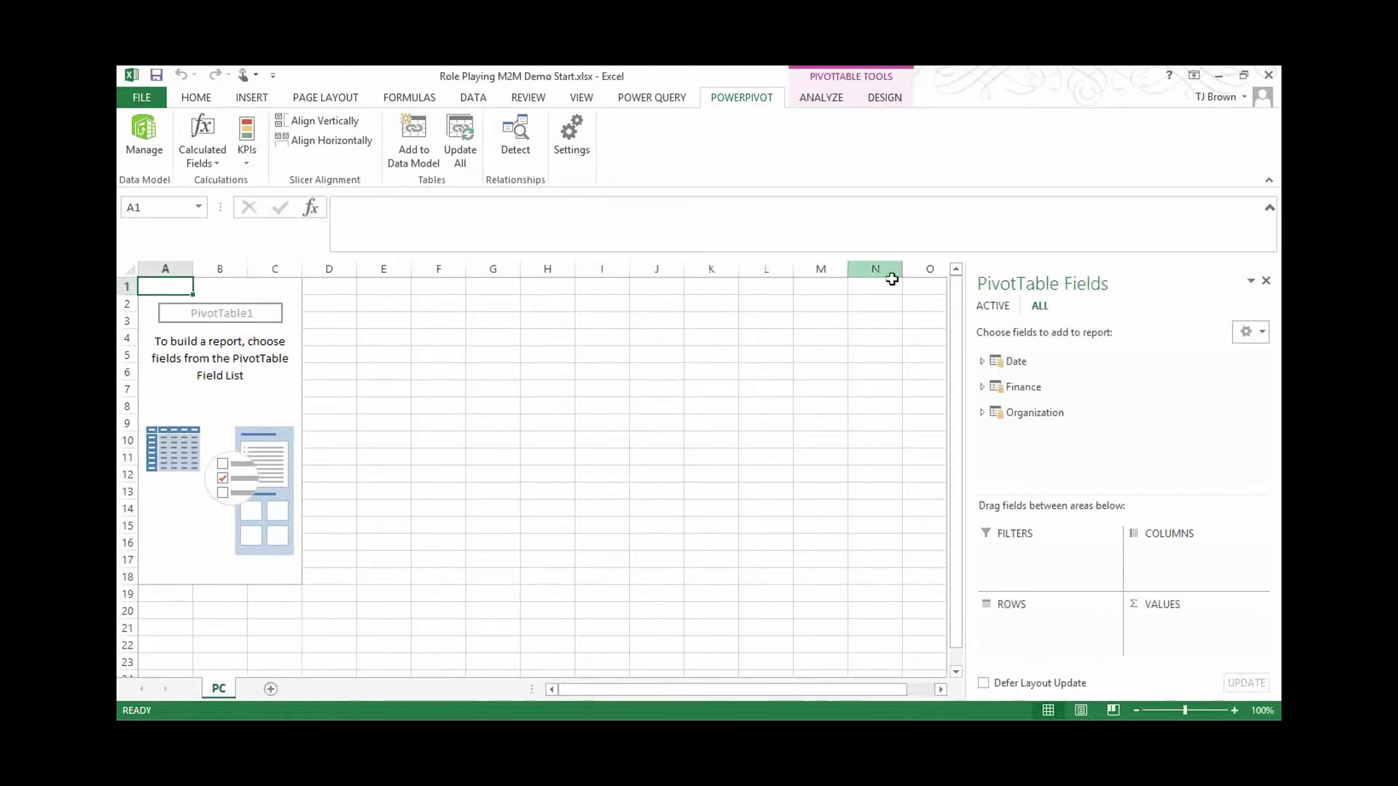
- Place the Organization Drilldown hierarchy in the PivotTable's rows and the Finance measure Sum of Amount in its values
click(983, 412)
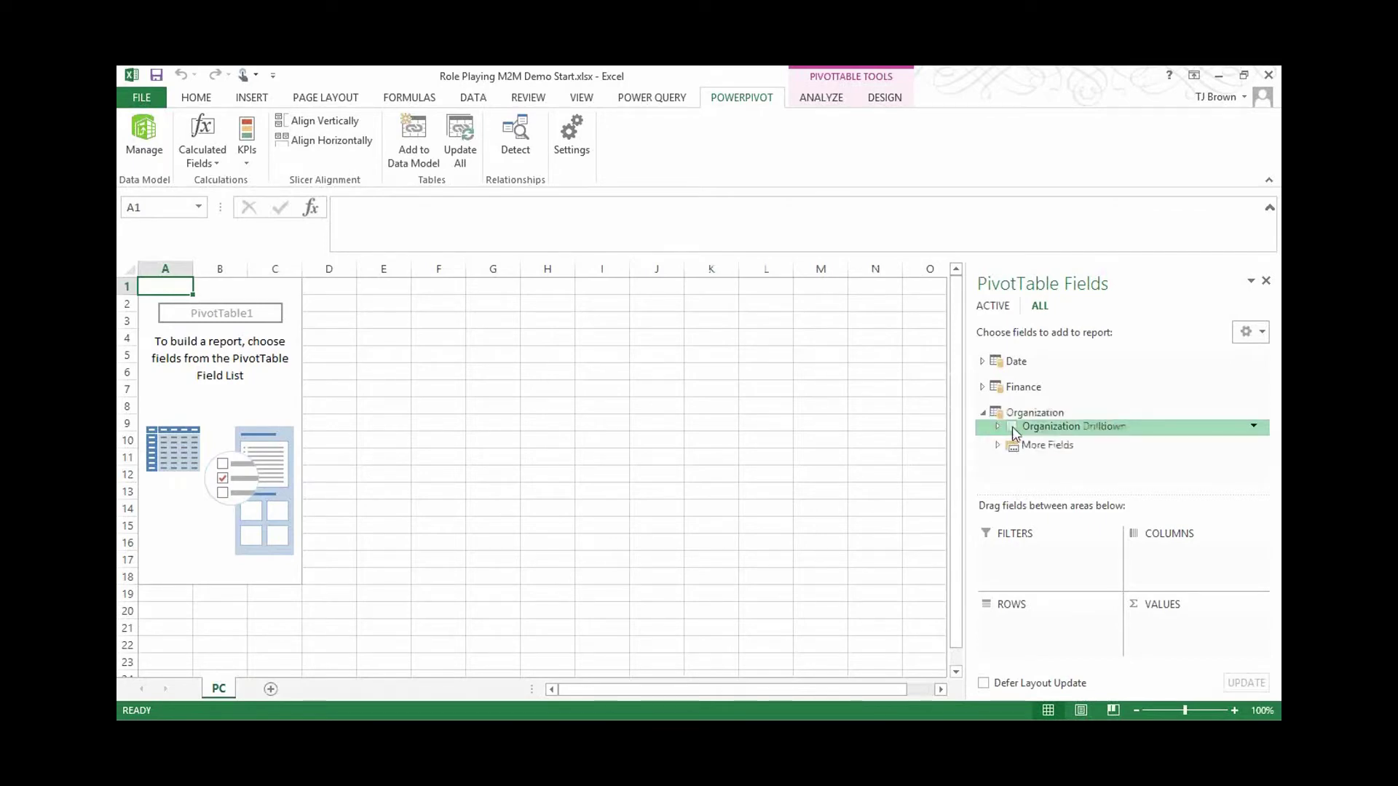
drag(1012, 427, 1031, 631)
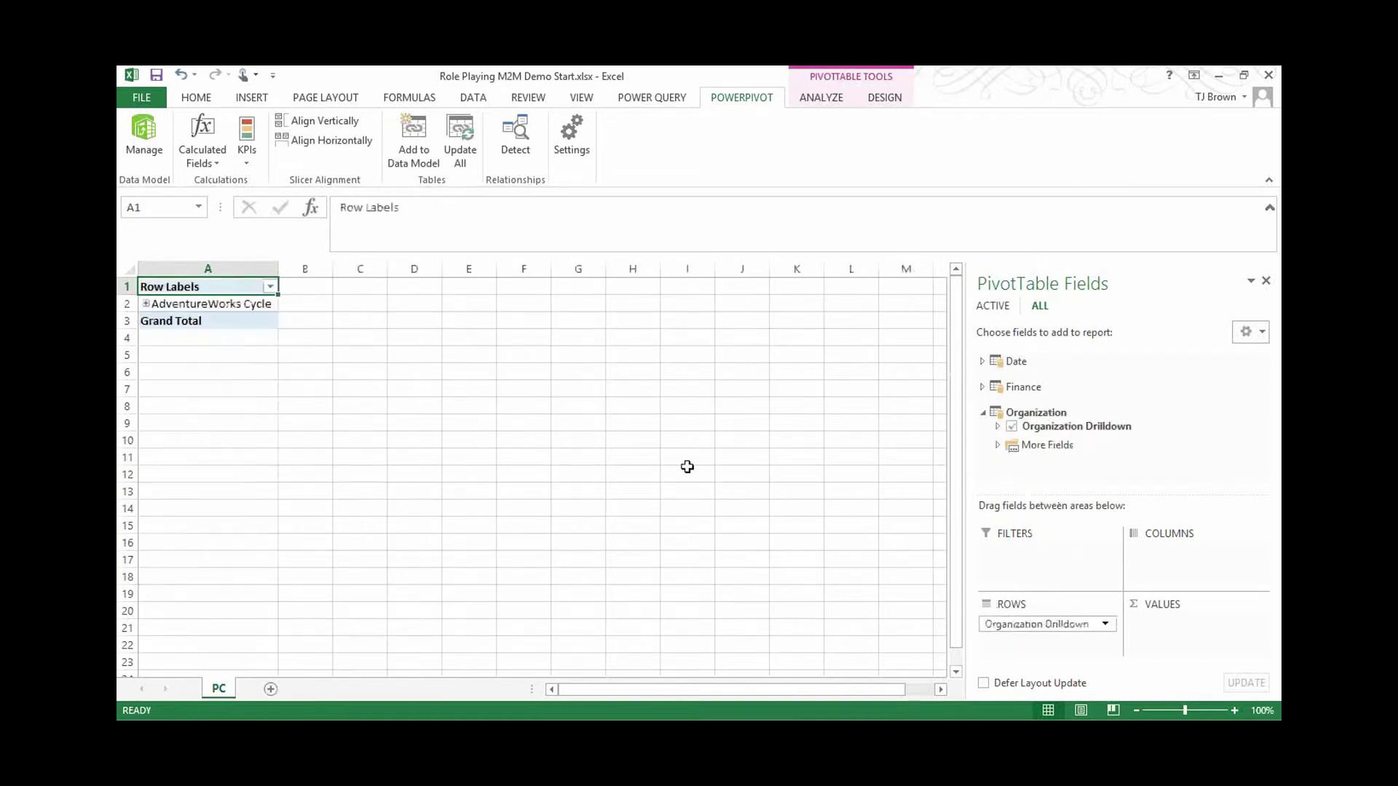
click(982, 387)
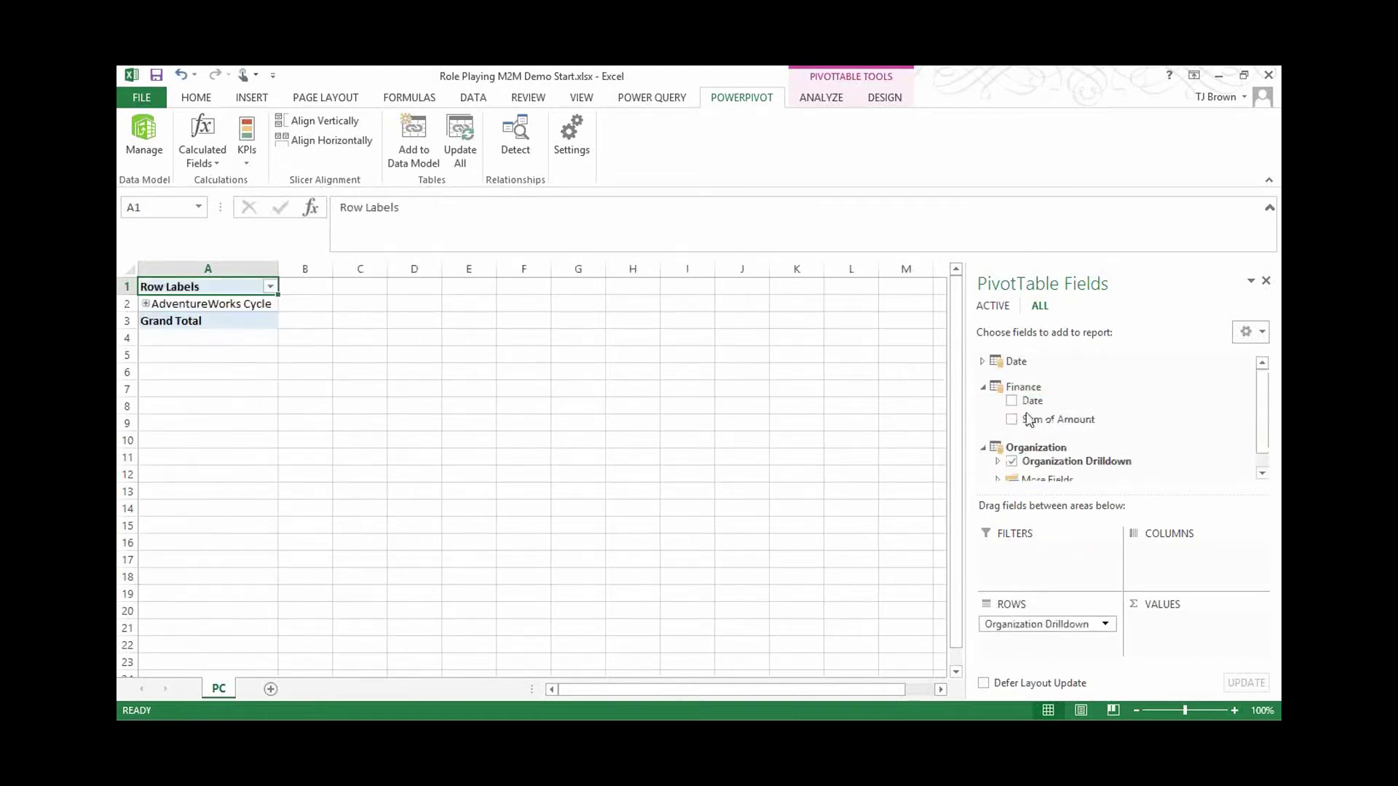
click(1012, 420)
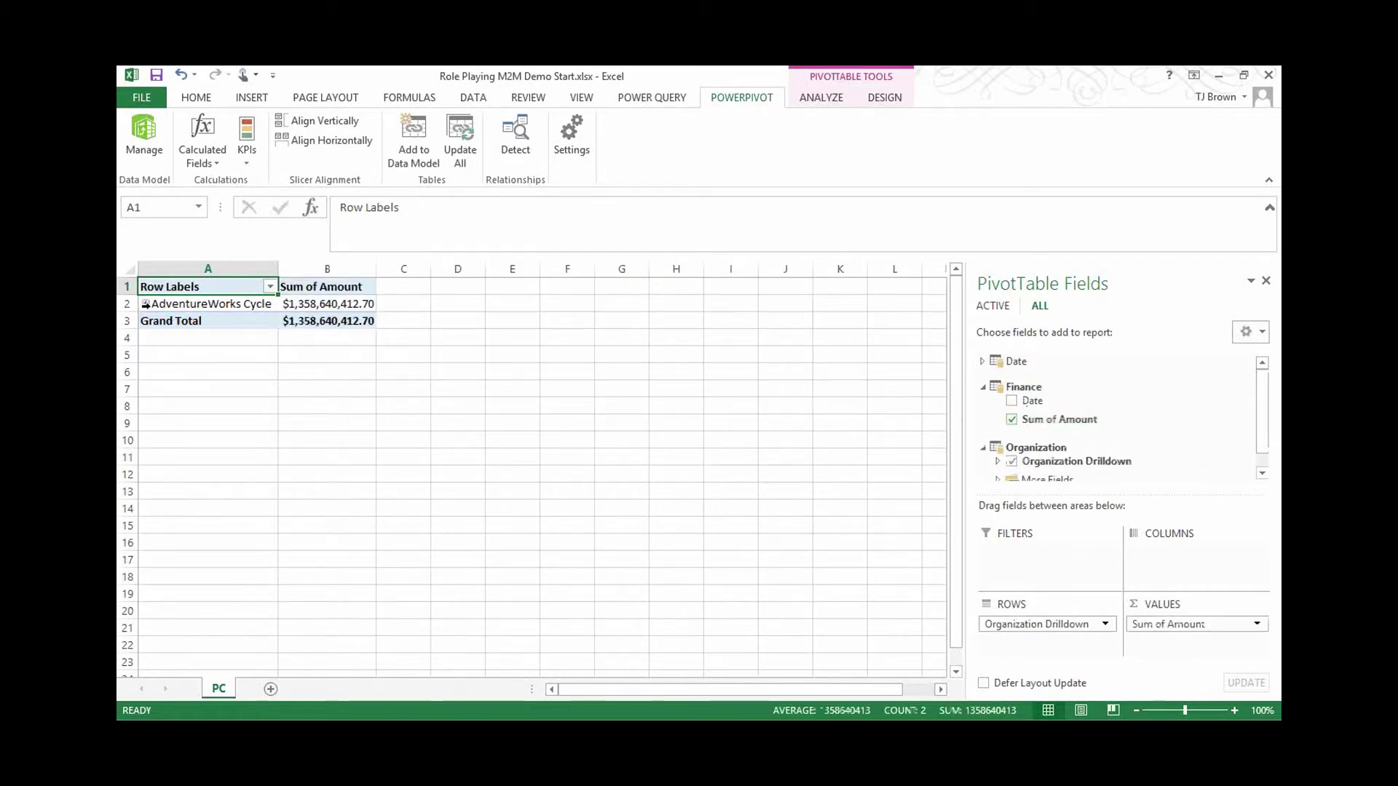
- Expand AdventureWorks Cycle, European Operations and France in the PivotTable and compare the amounts at each level
click(146, 305)
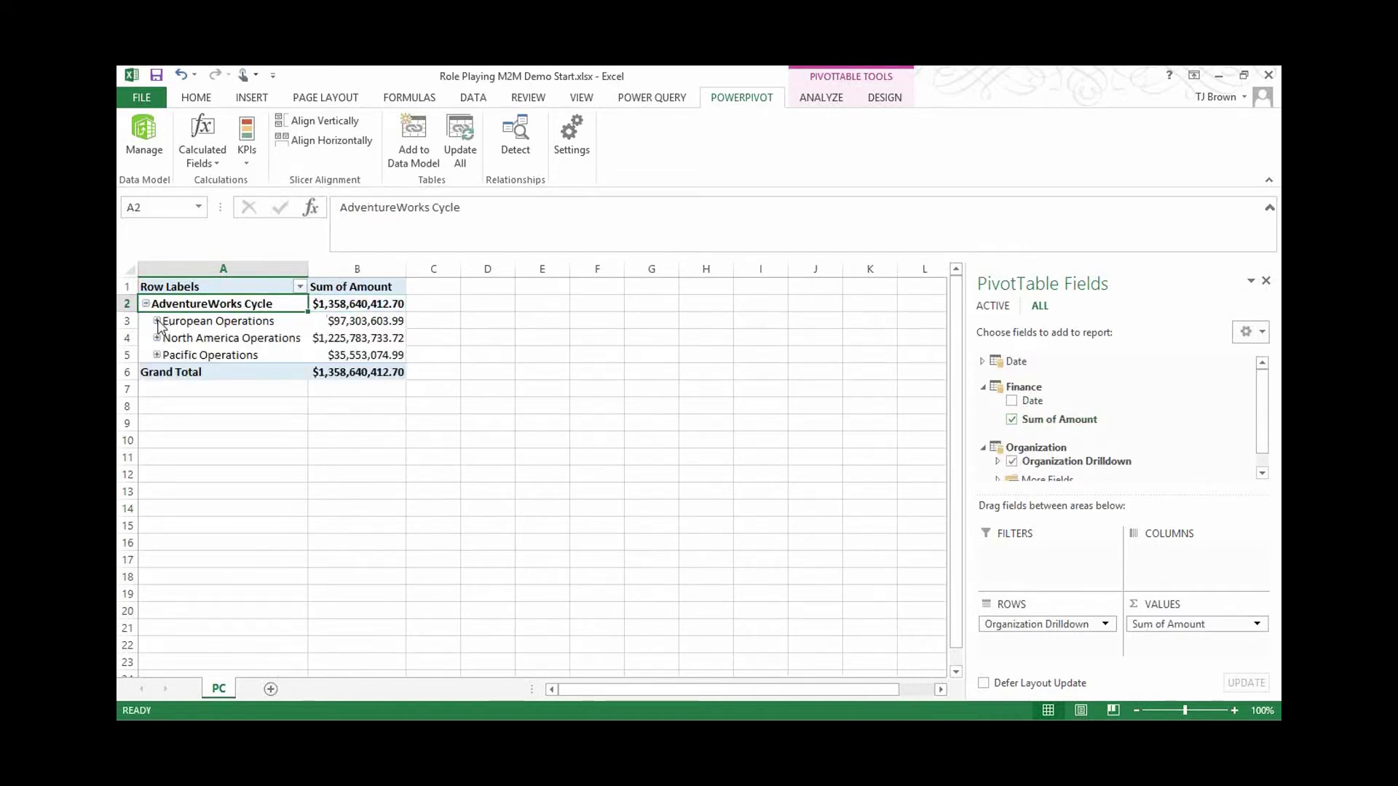
click(157, 321)
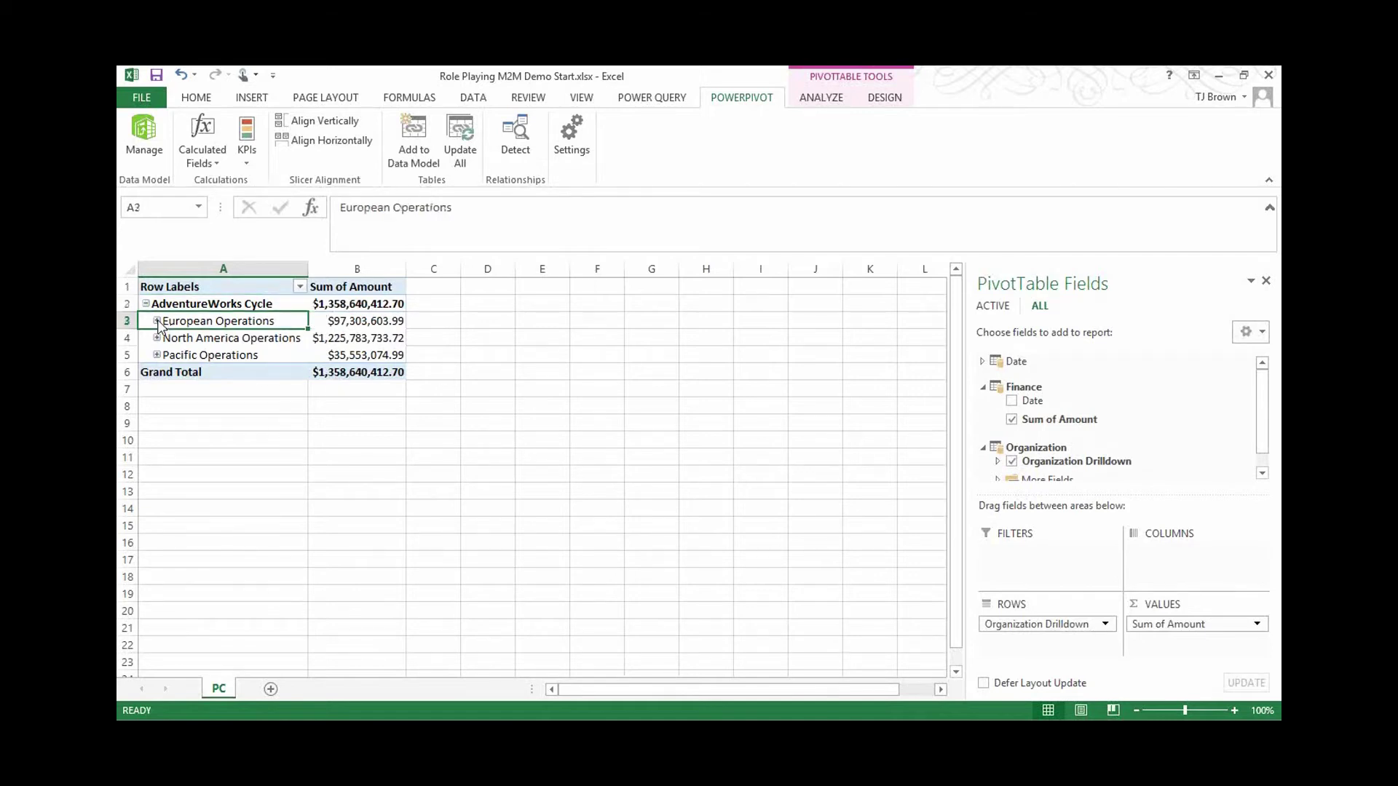
click(169, 338)
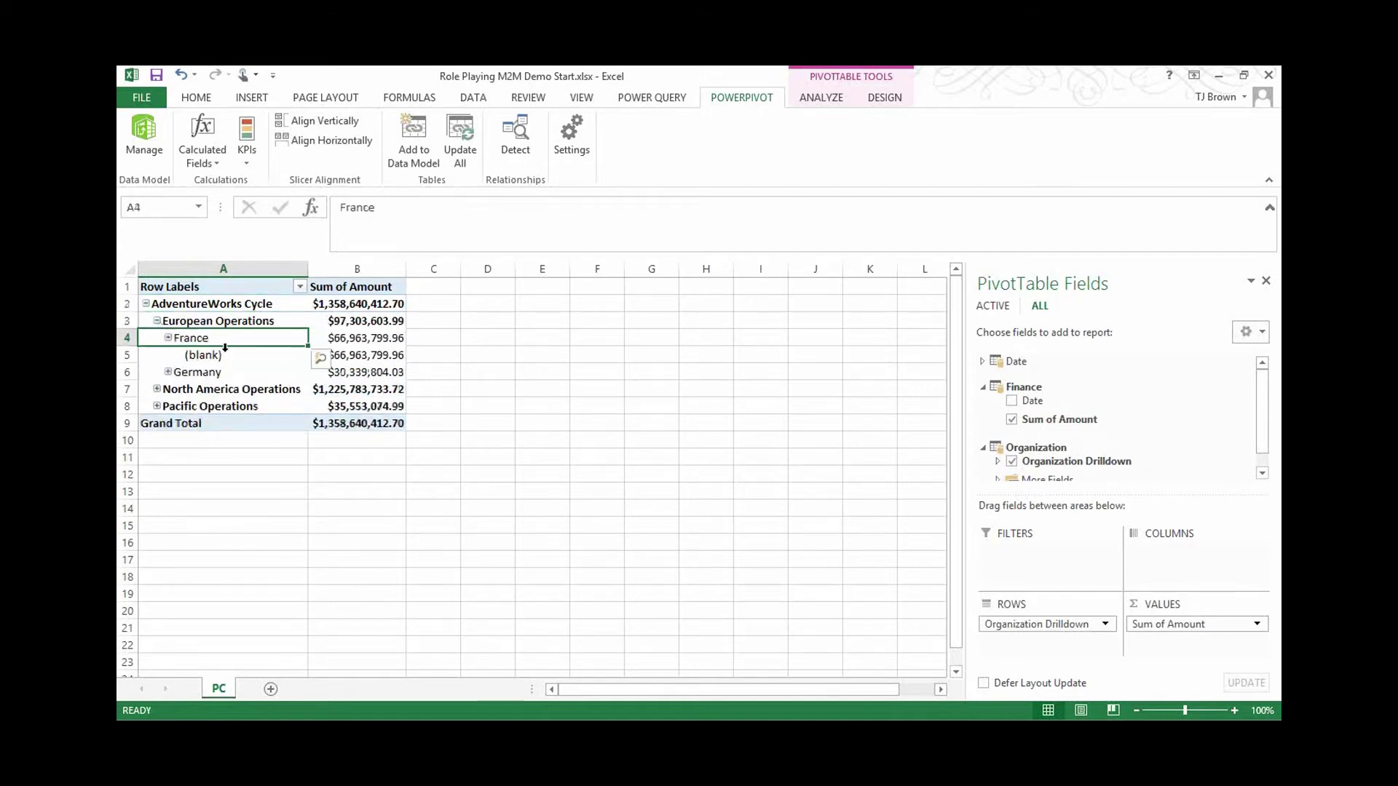
click(227, 351)
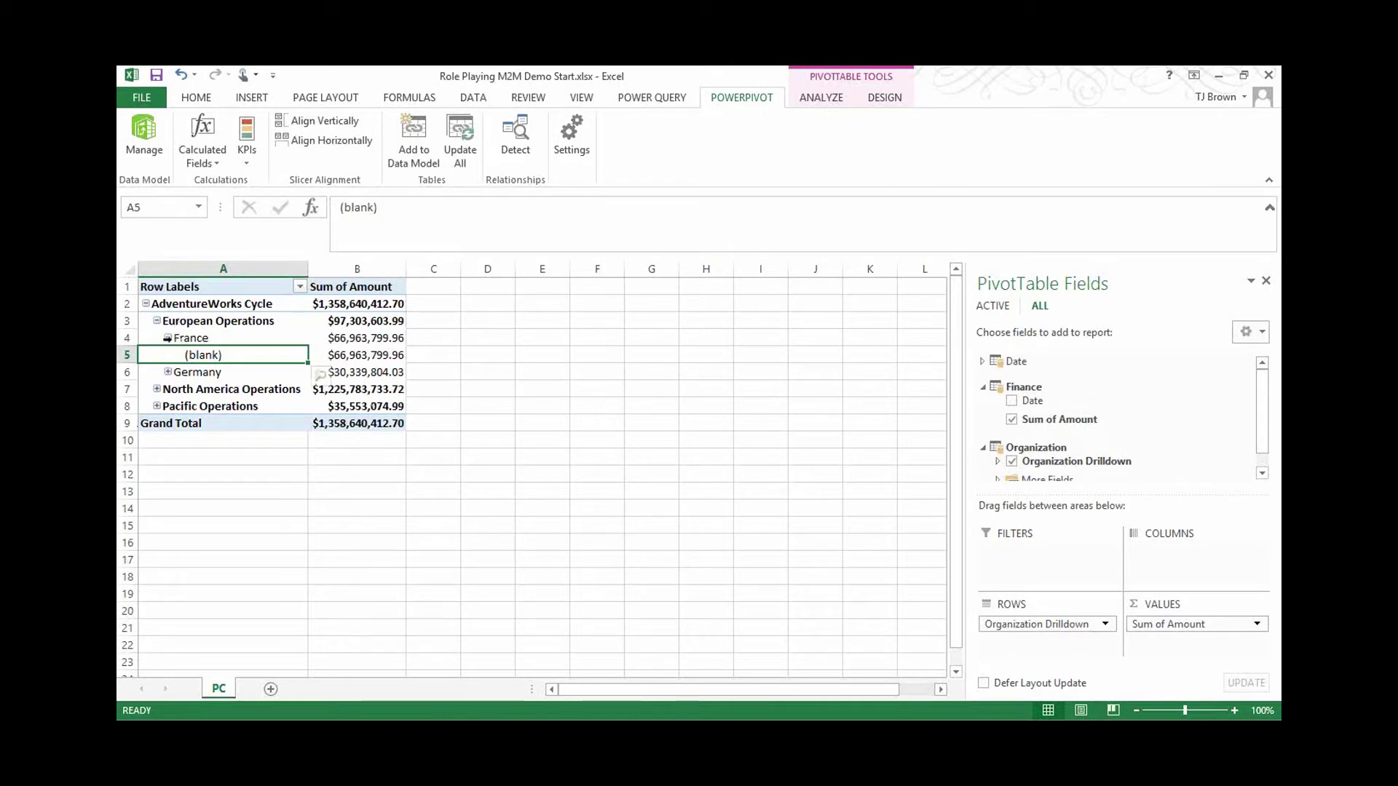
mouse_move(347, 355)
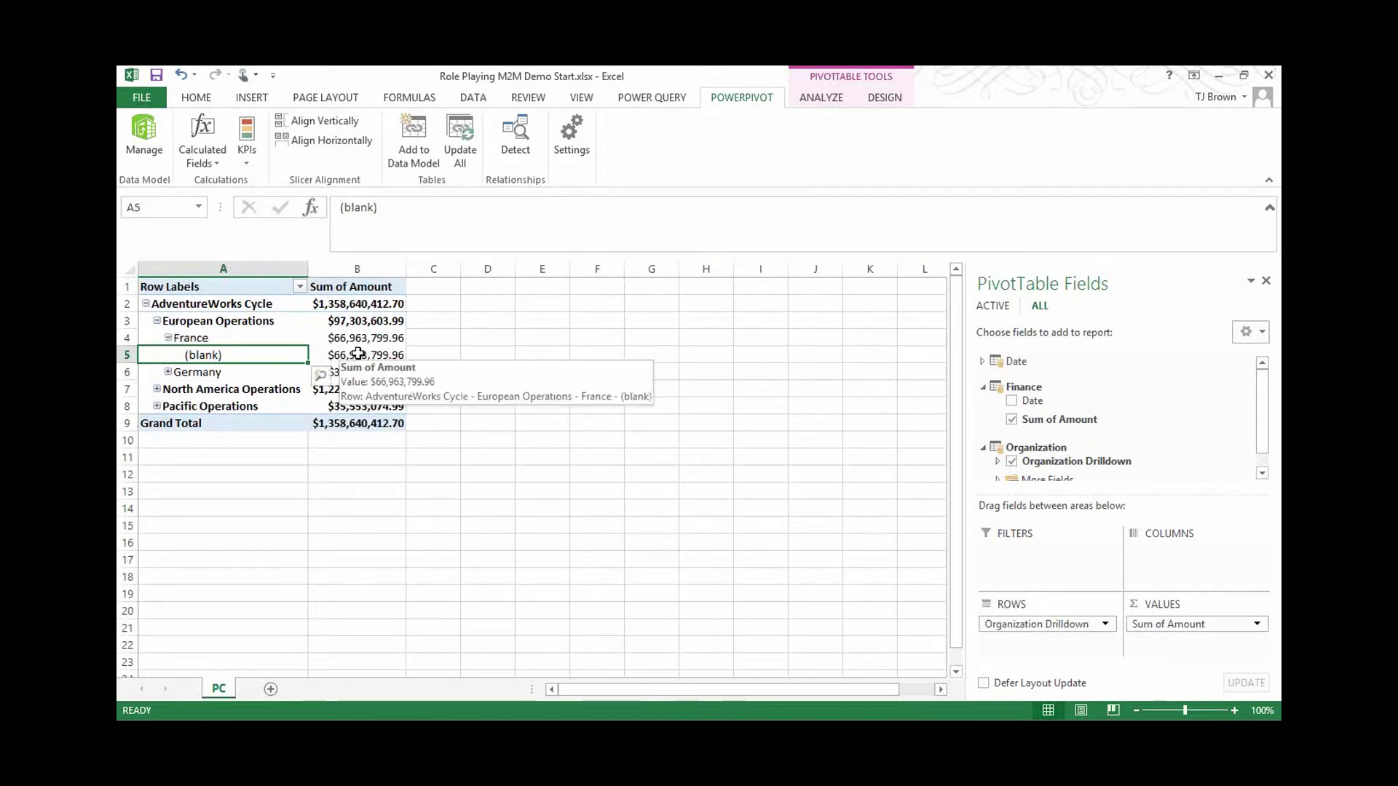
click(345, 321)
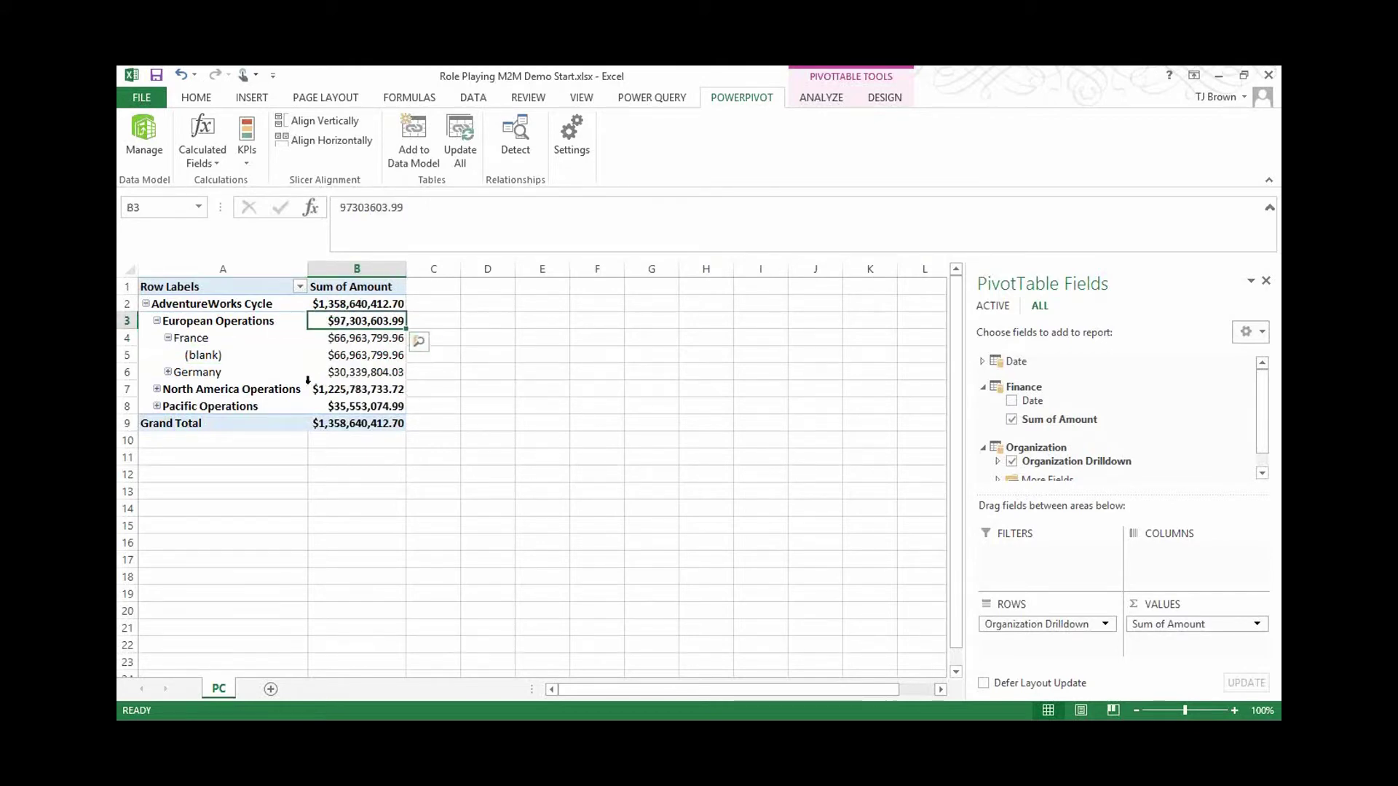
- Collapse France in the PivotTable and select an empty cell below the table
click(168, 338)
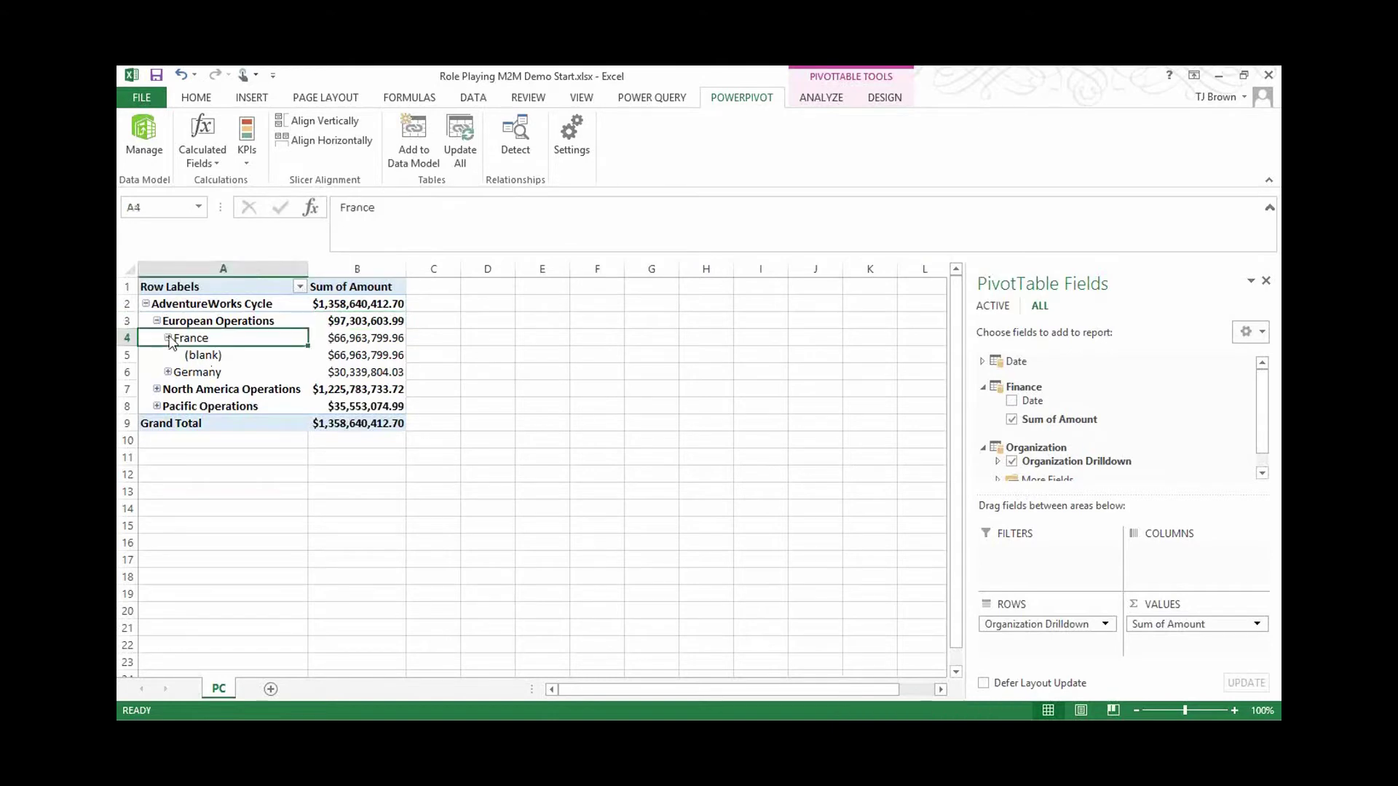
mouse_move(401, 357)
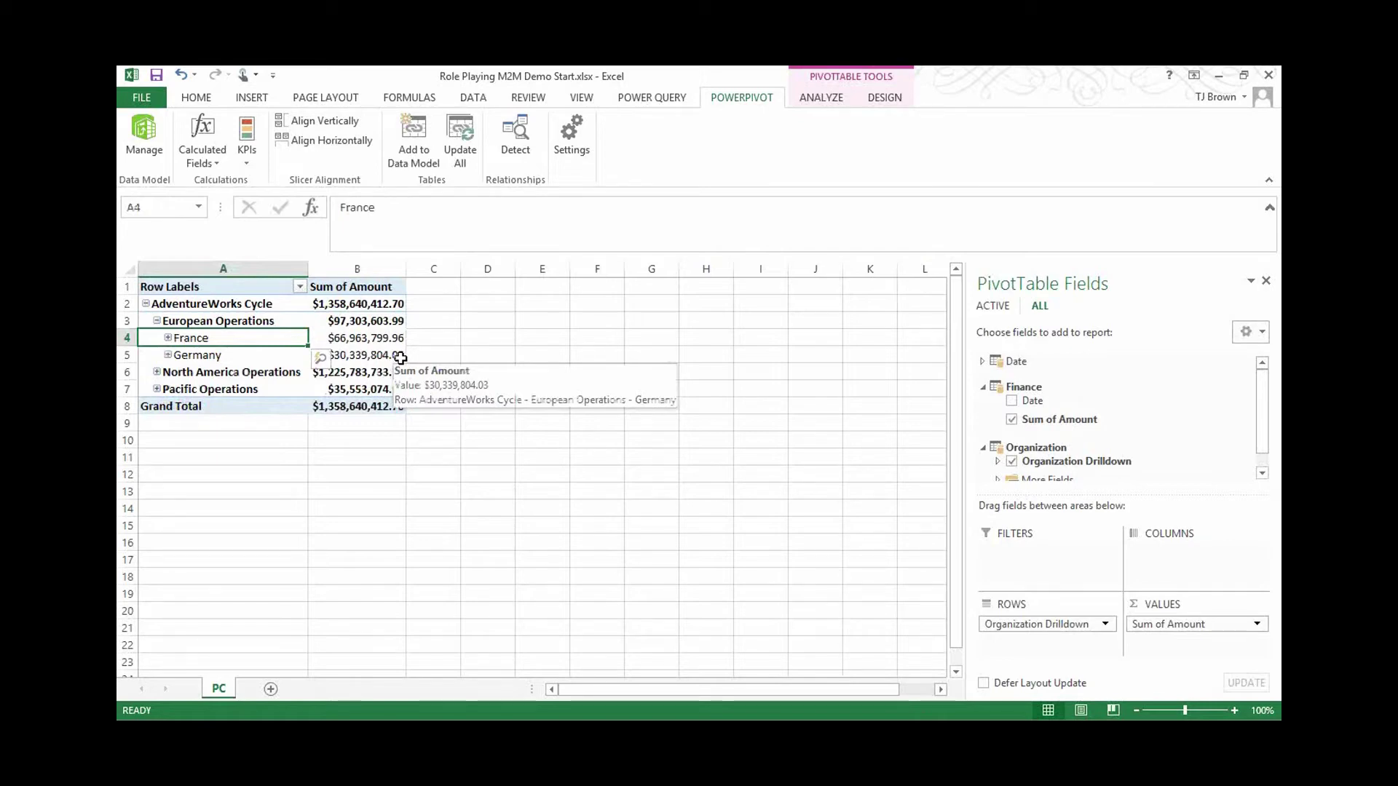
click(320, 358)
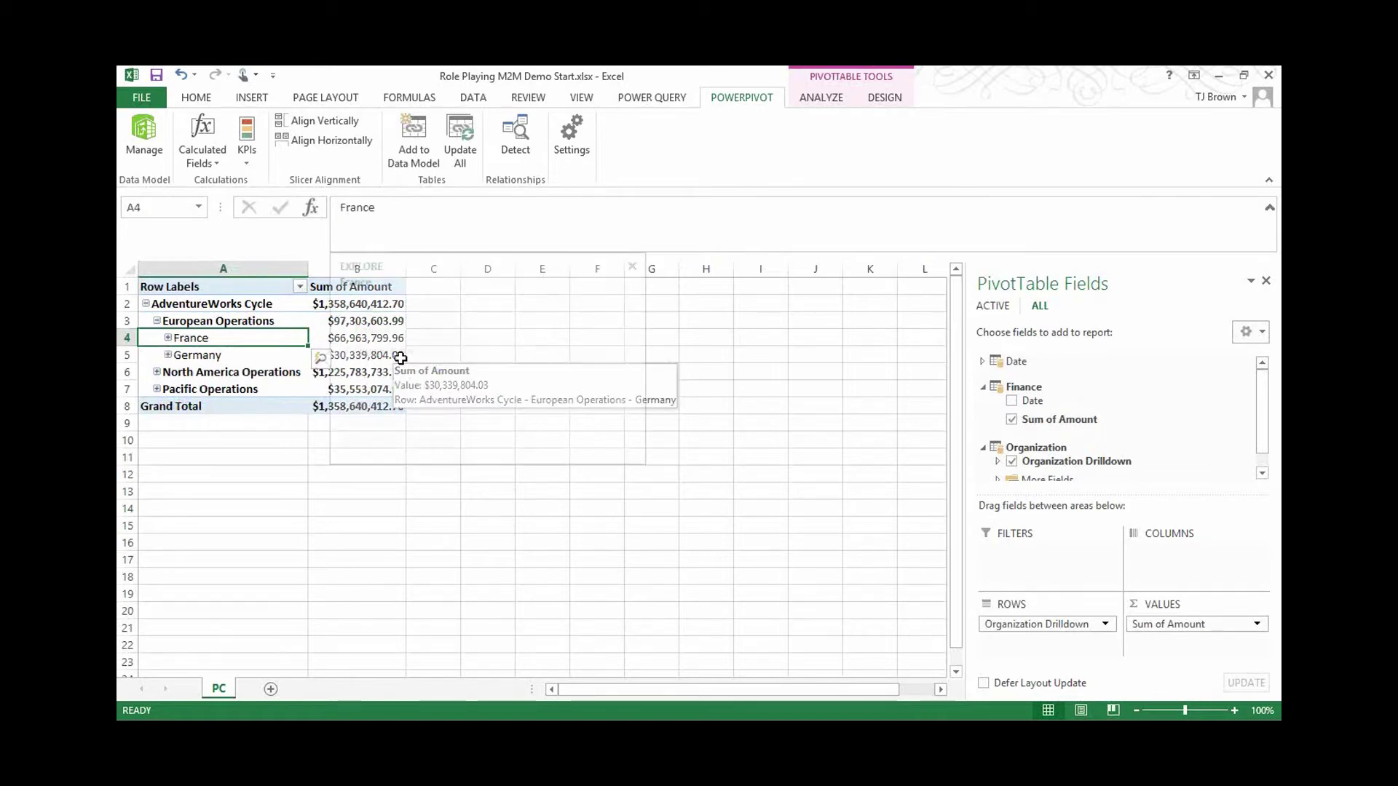
click(250, 440)
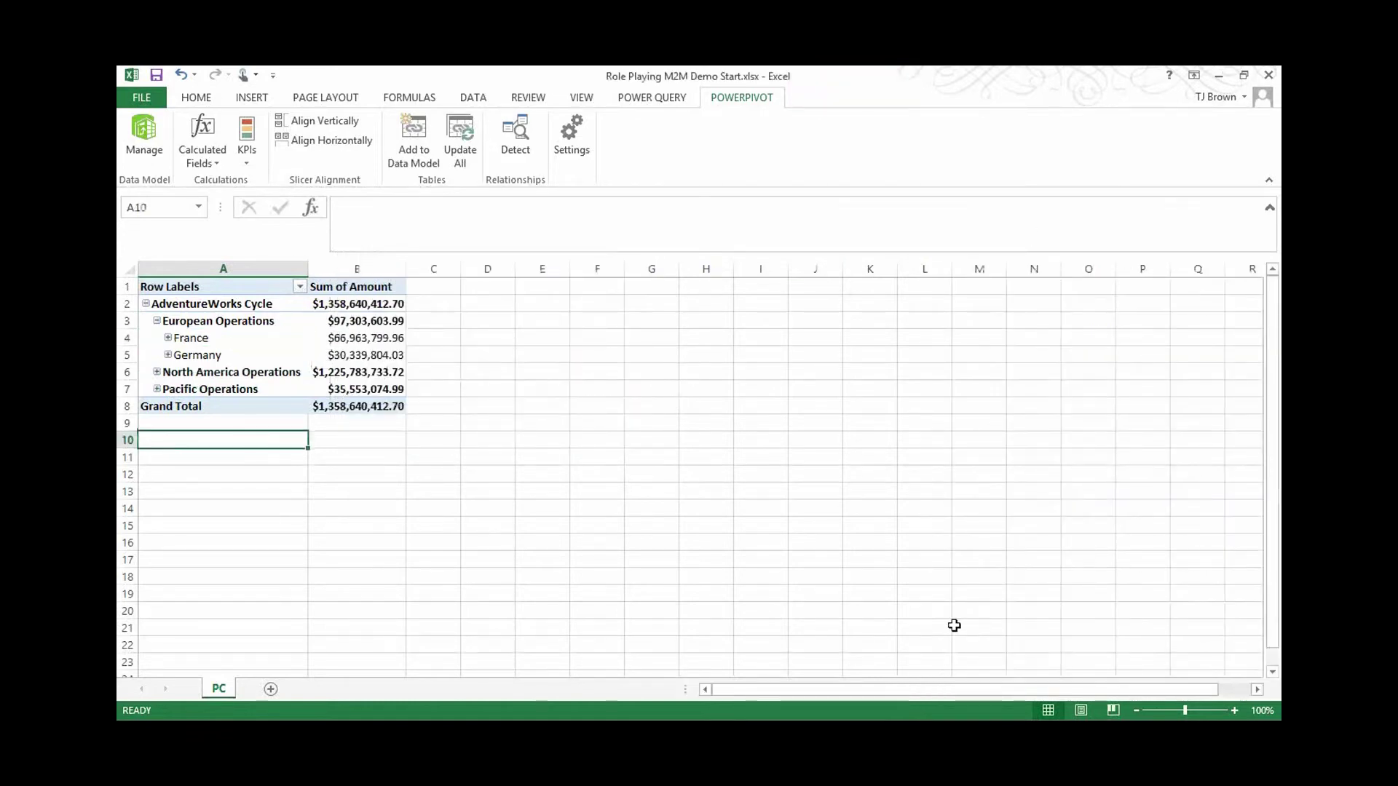
- Switch back to the PowerPivot window and select the Level2 column in the Organization table
click(150, 161)
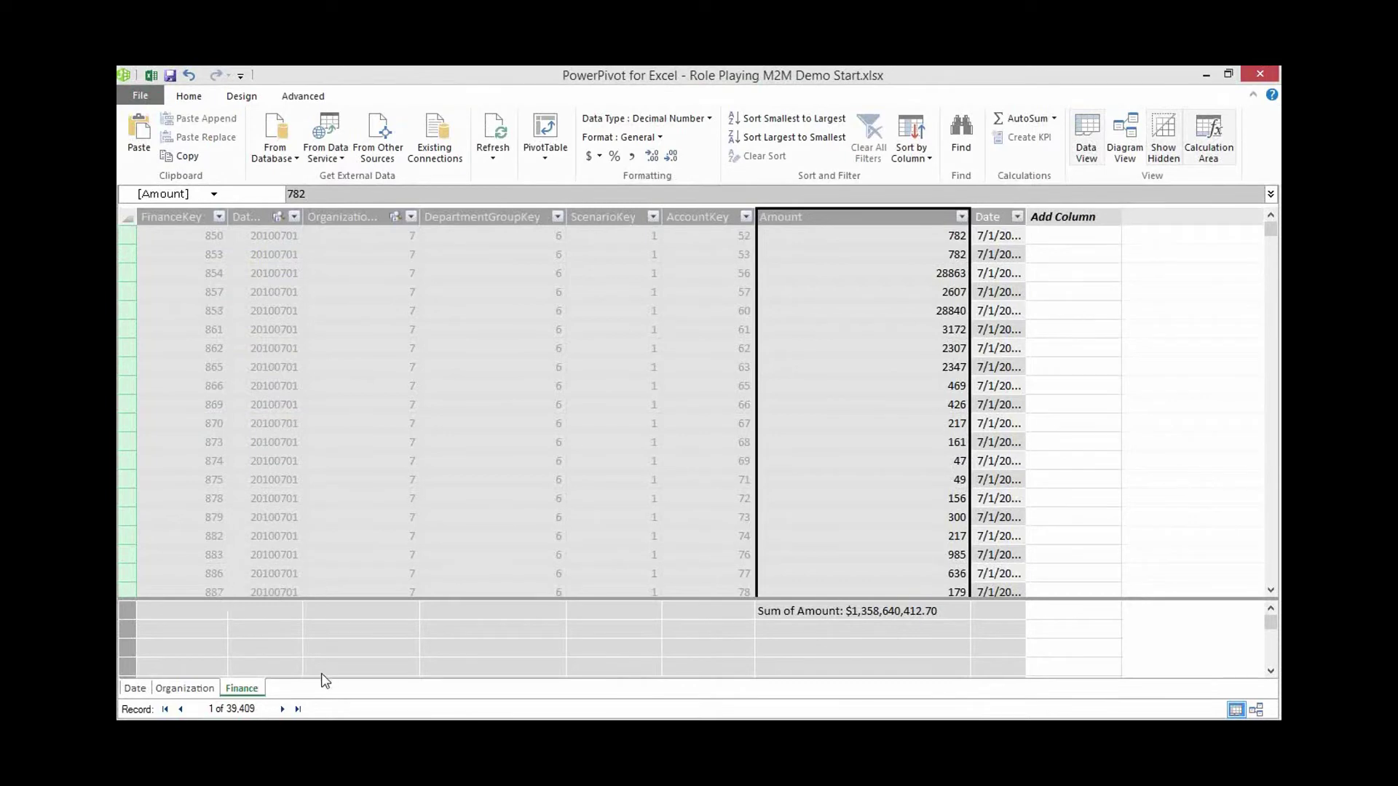
click(195, 695)
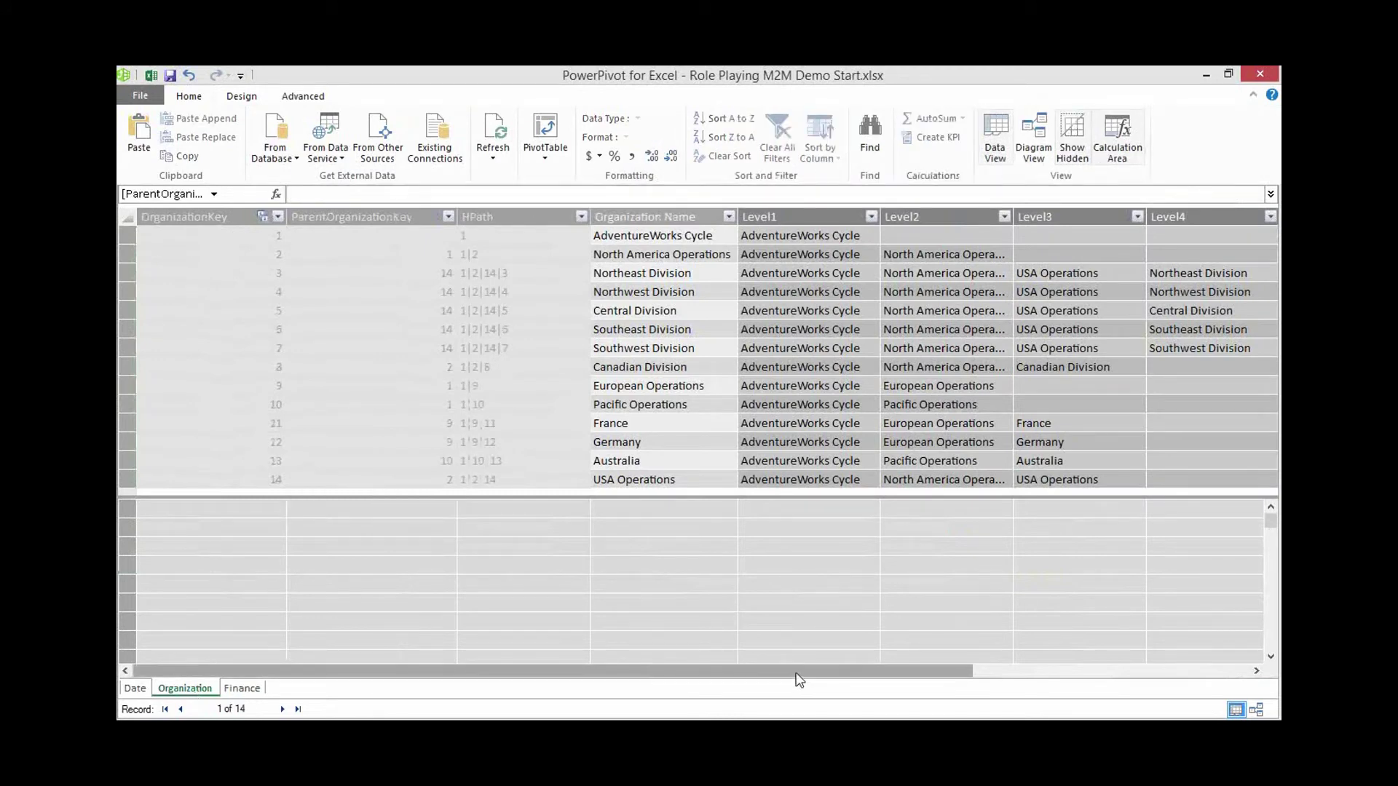
scroll(799, 671, right, 2)
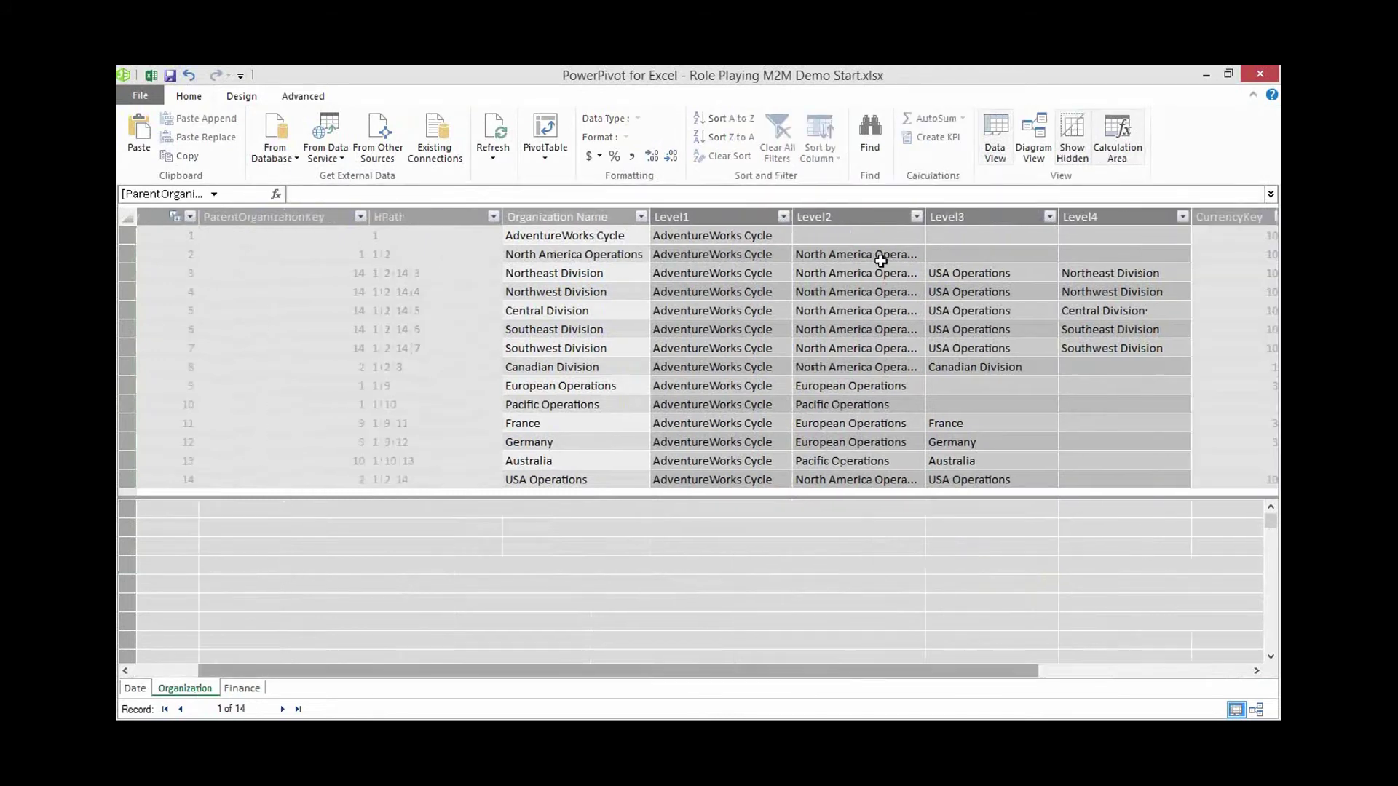
click(859, 216)
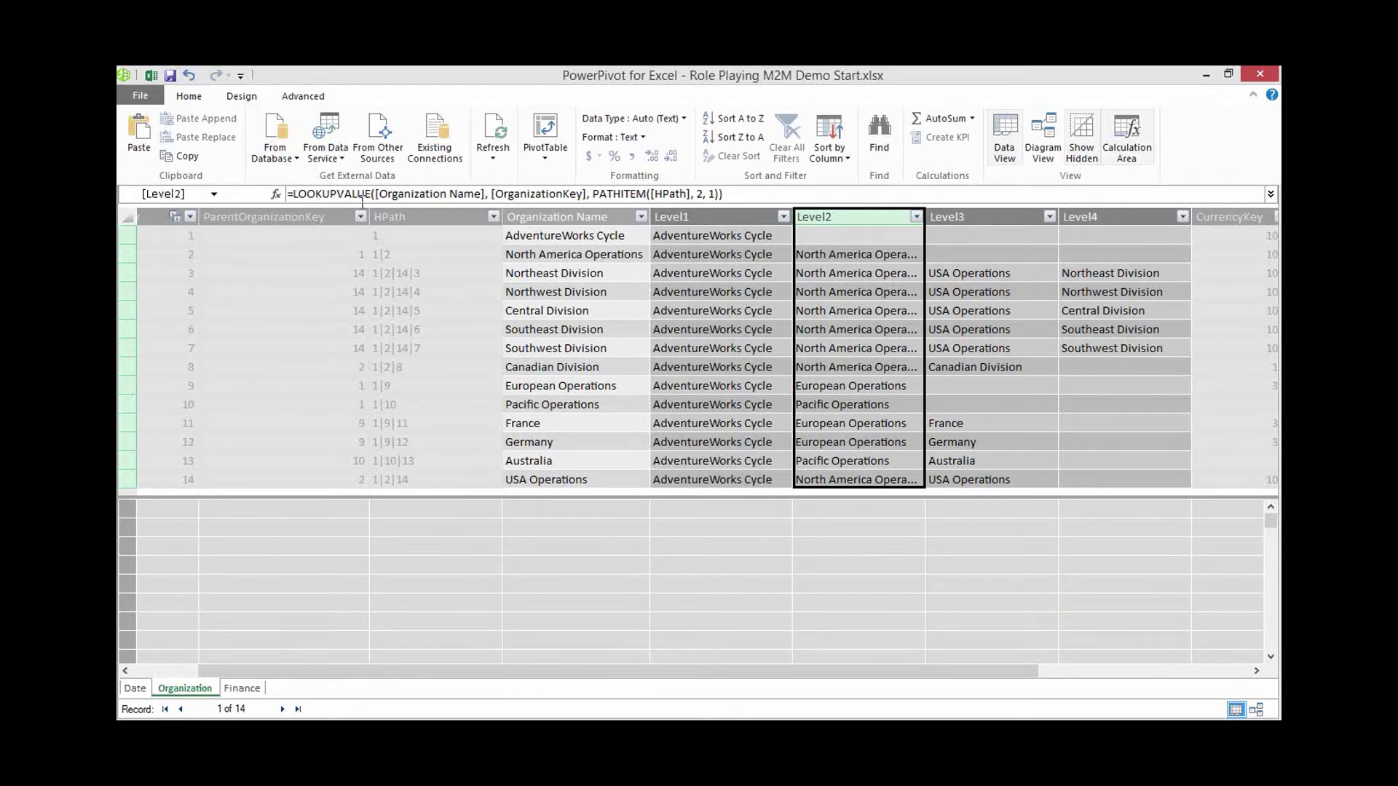
- Start the Level2 formula with an IF function testing PATHLENGTH([HPath]) >= 2, keeping the existing LOOKUPVALUE expression as the result if true
click(290, 193)
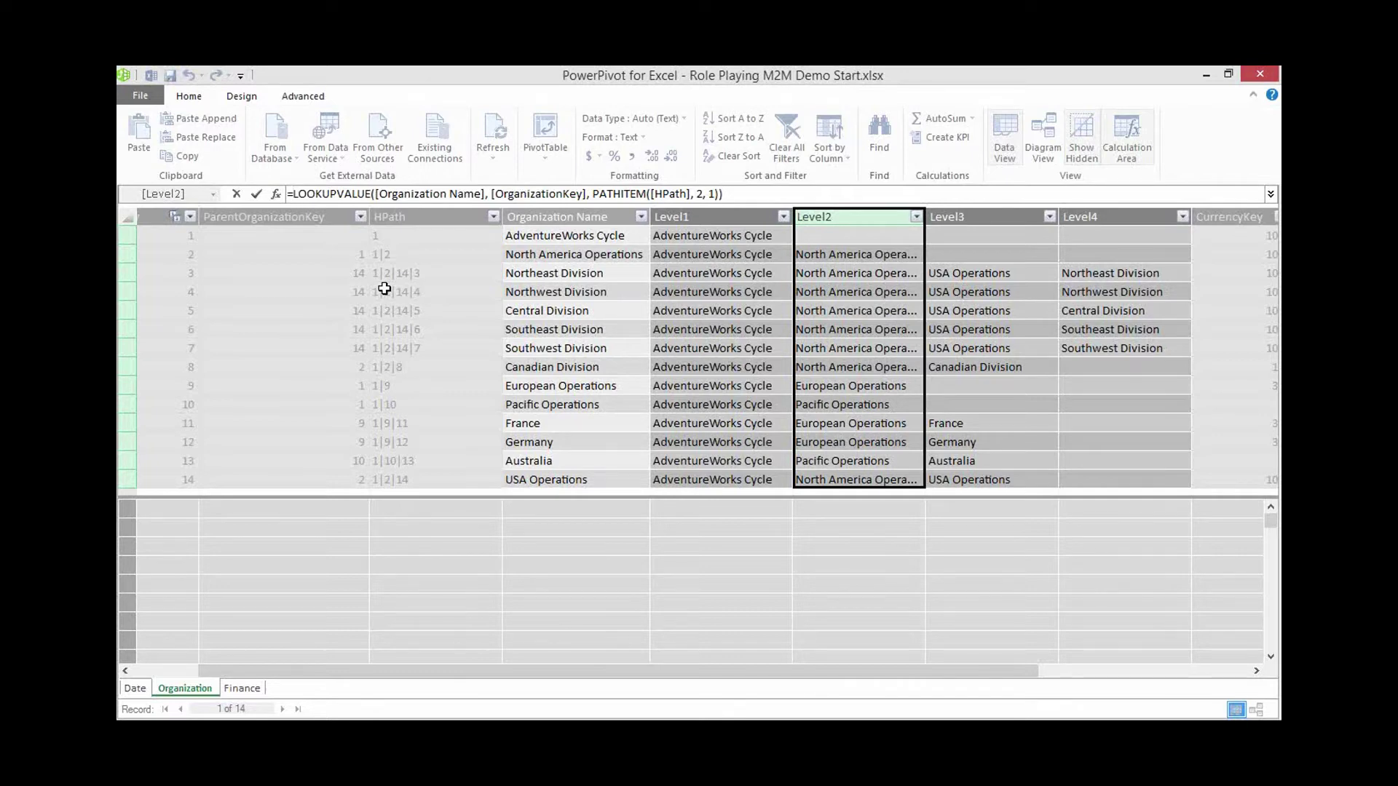
text(IF()
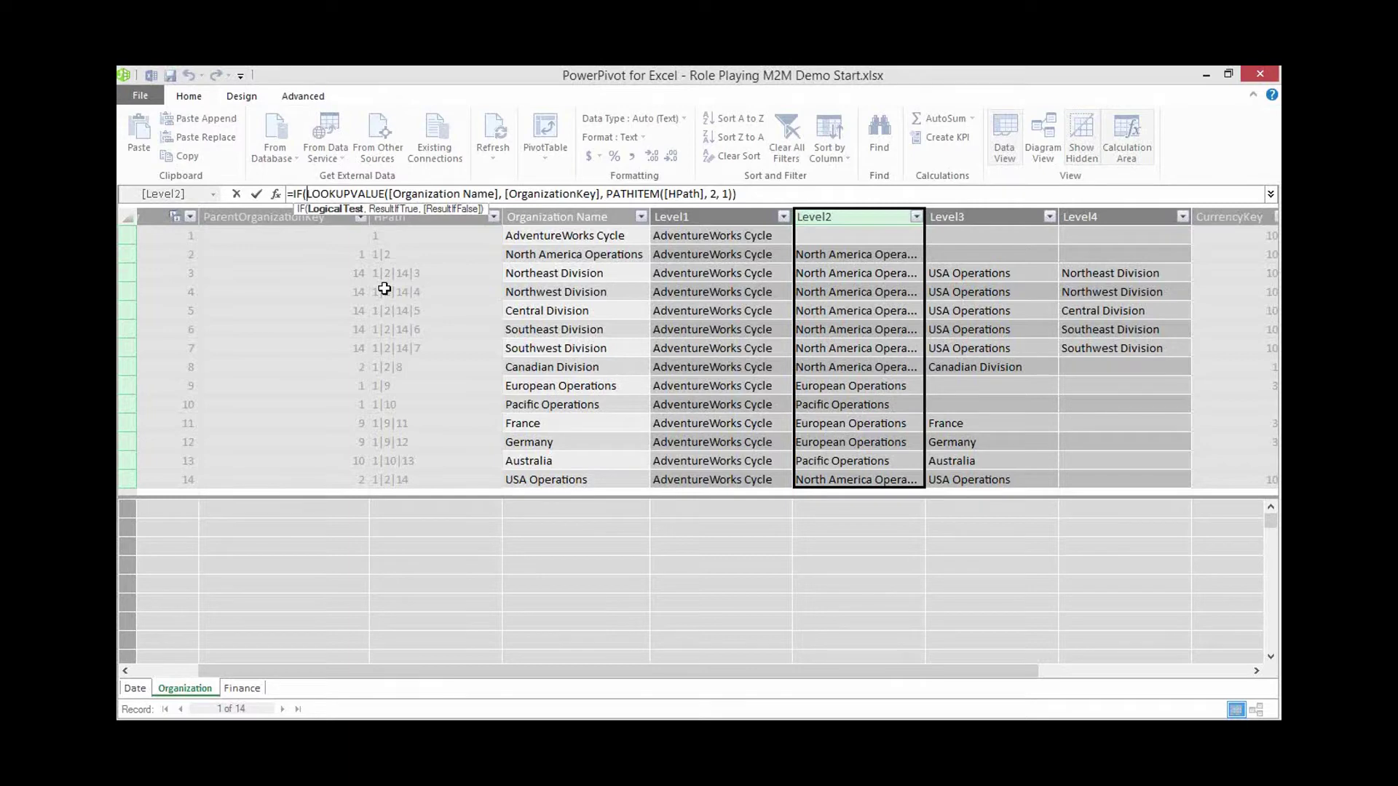
click(313, 194)
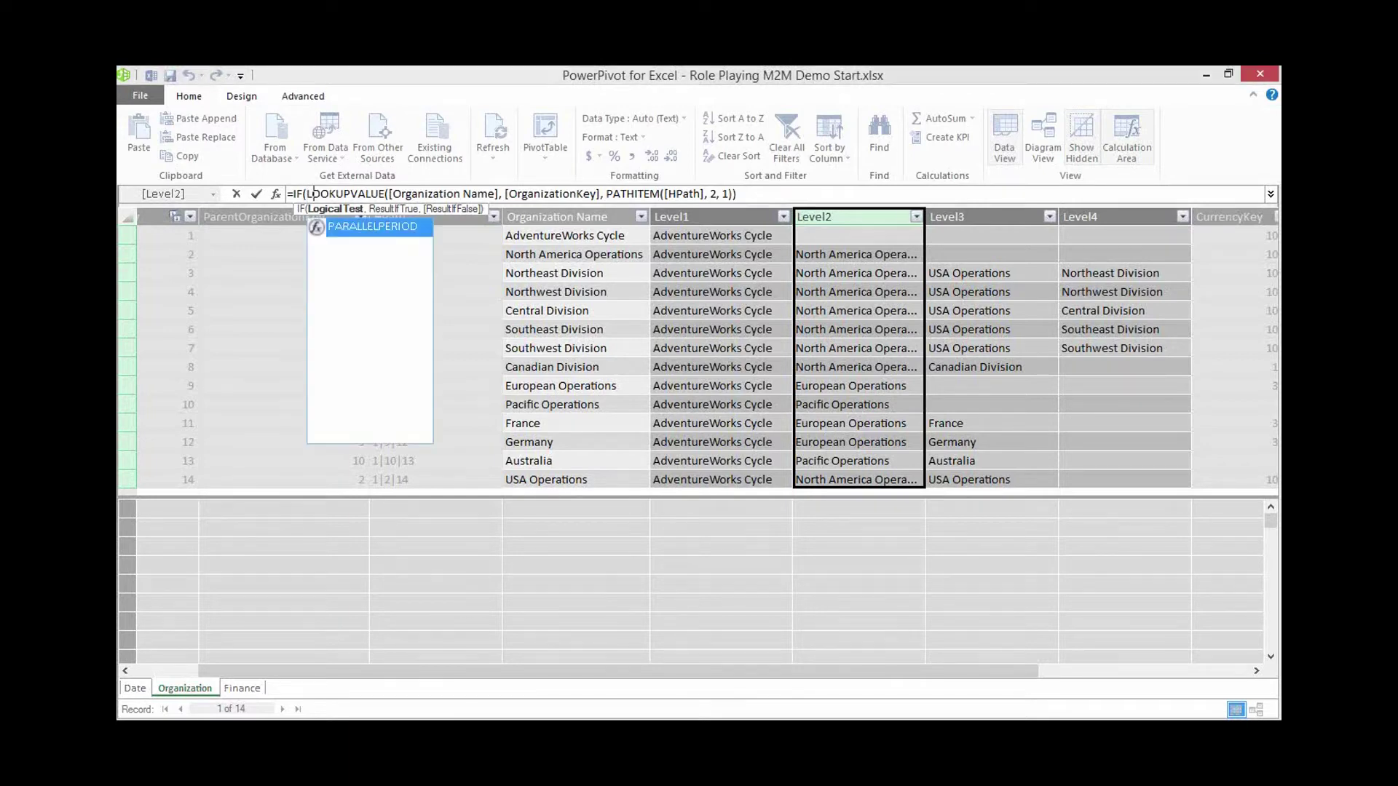
text(Pa)
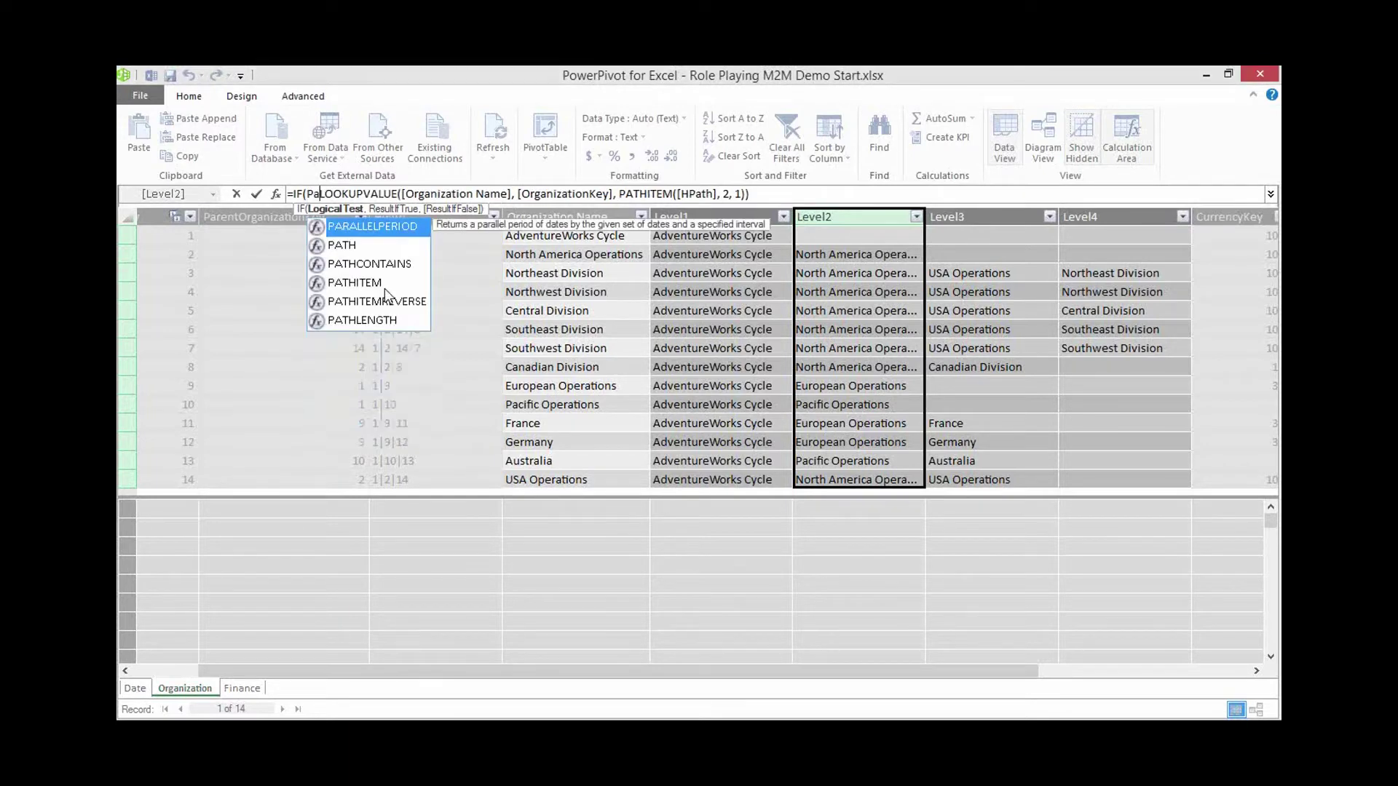
text(thl)
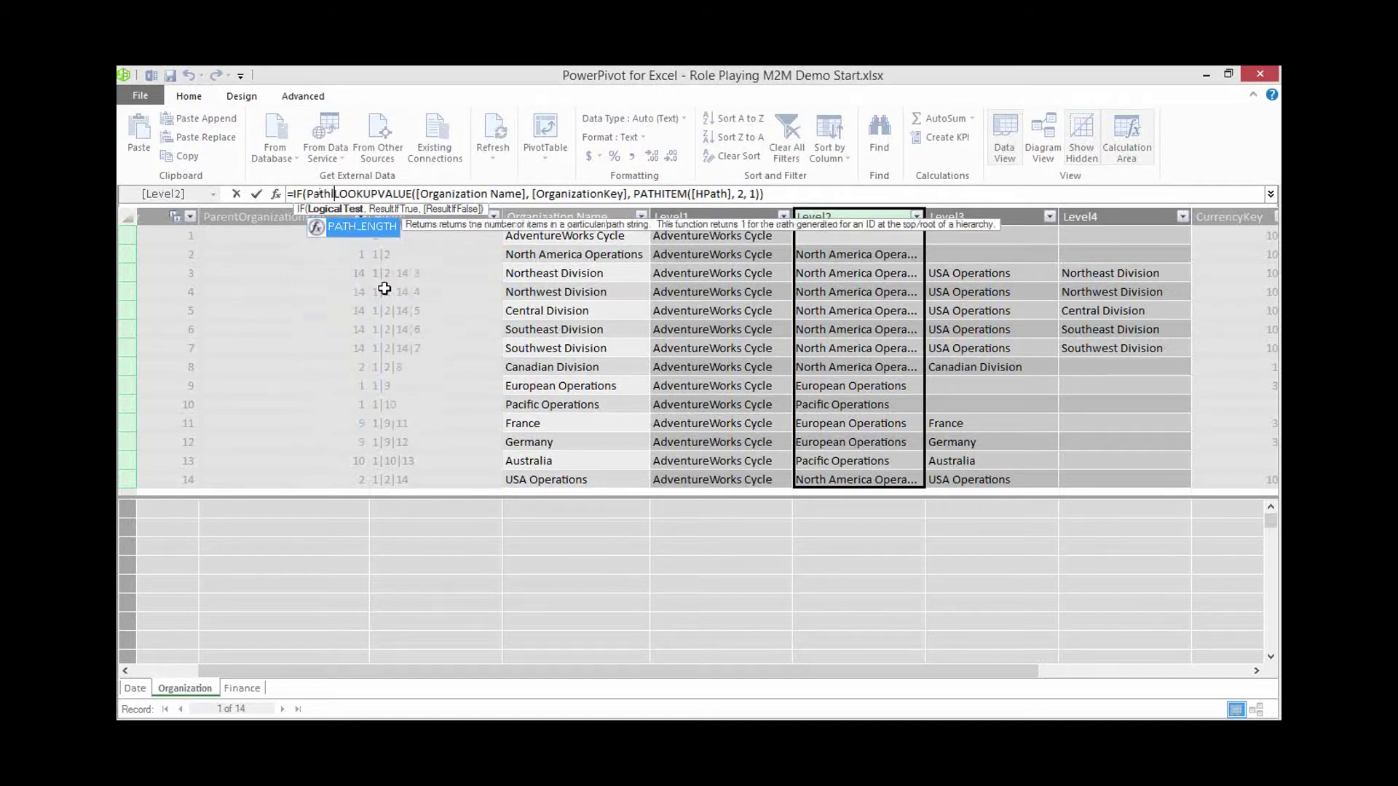
key(Tab)
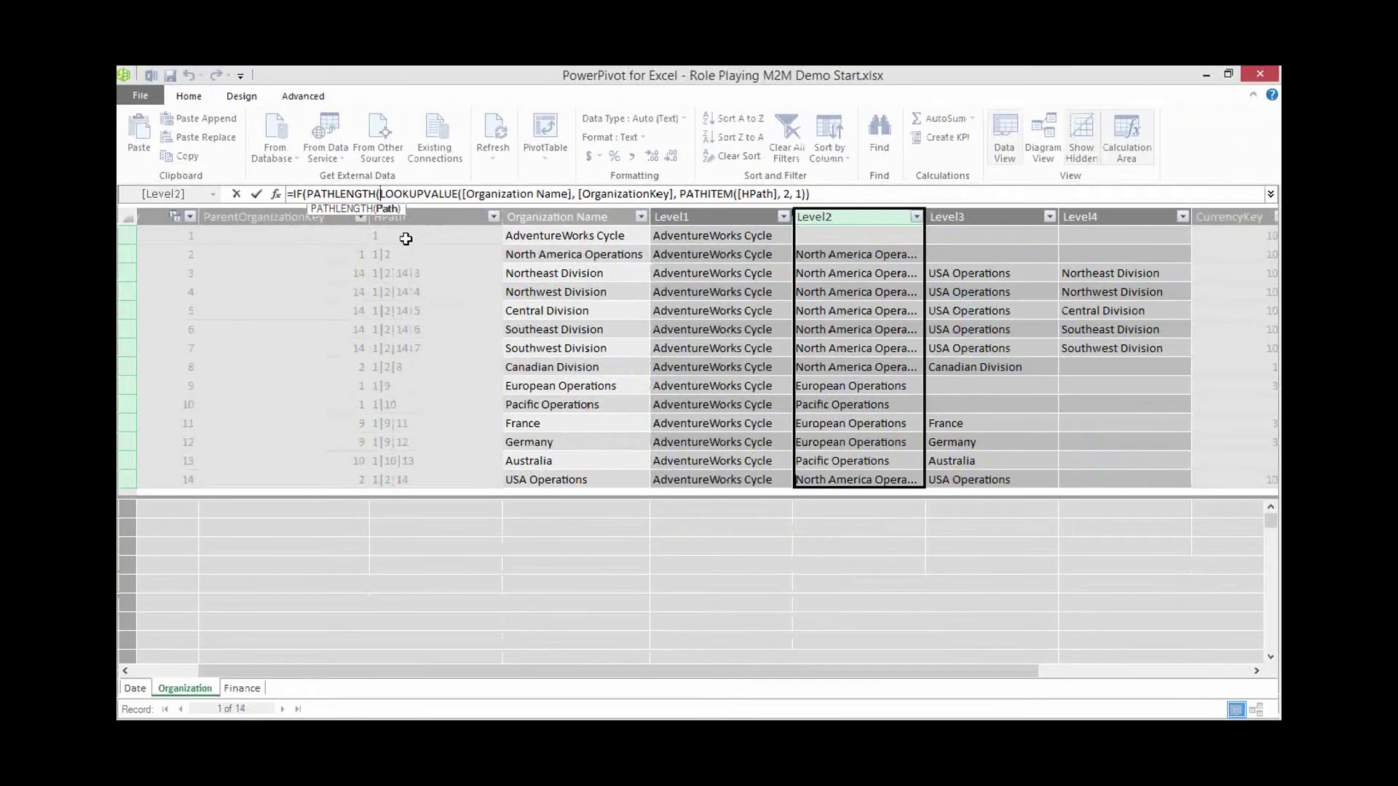
click(405, 239)
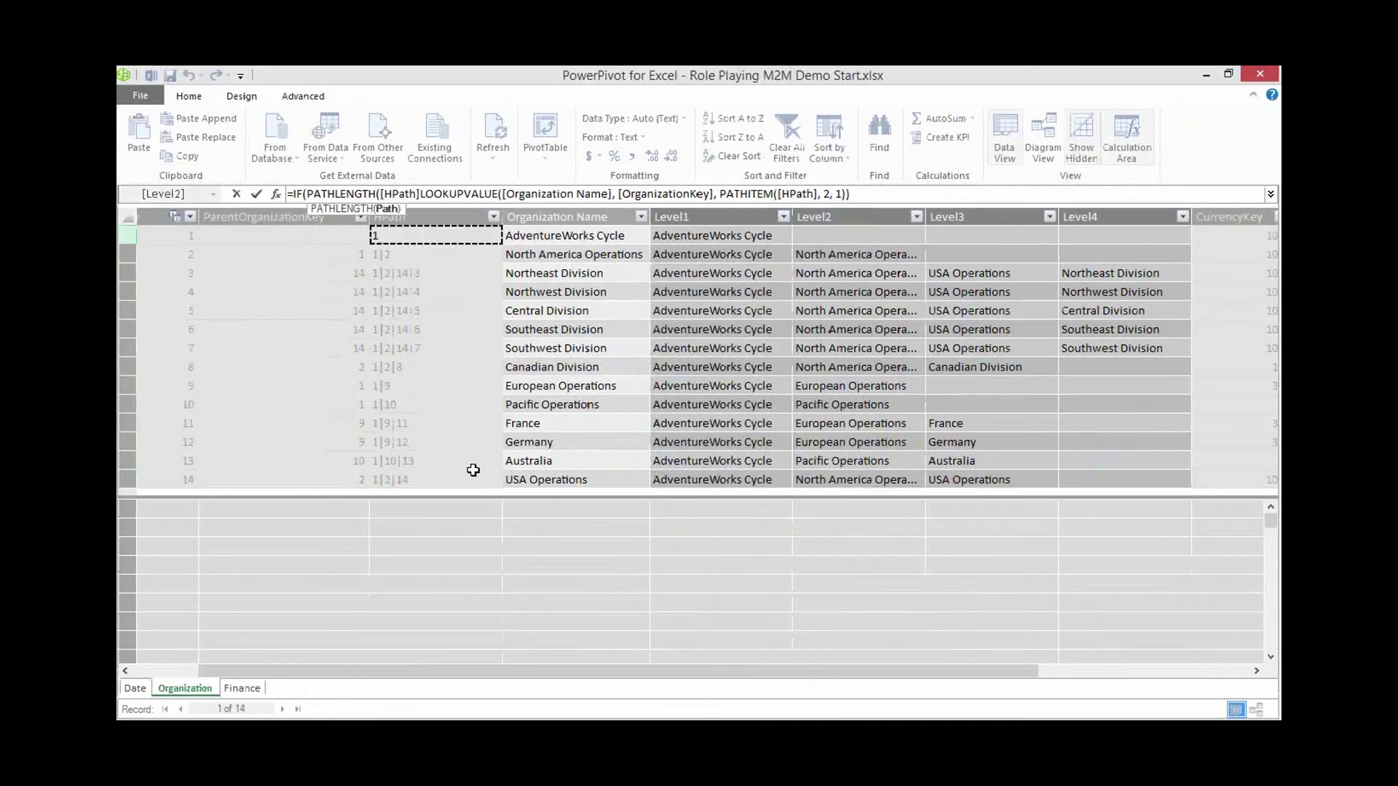
text())
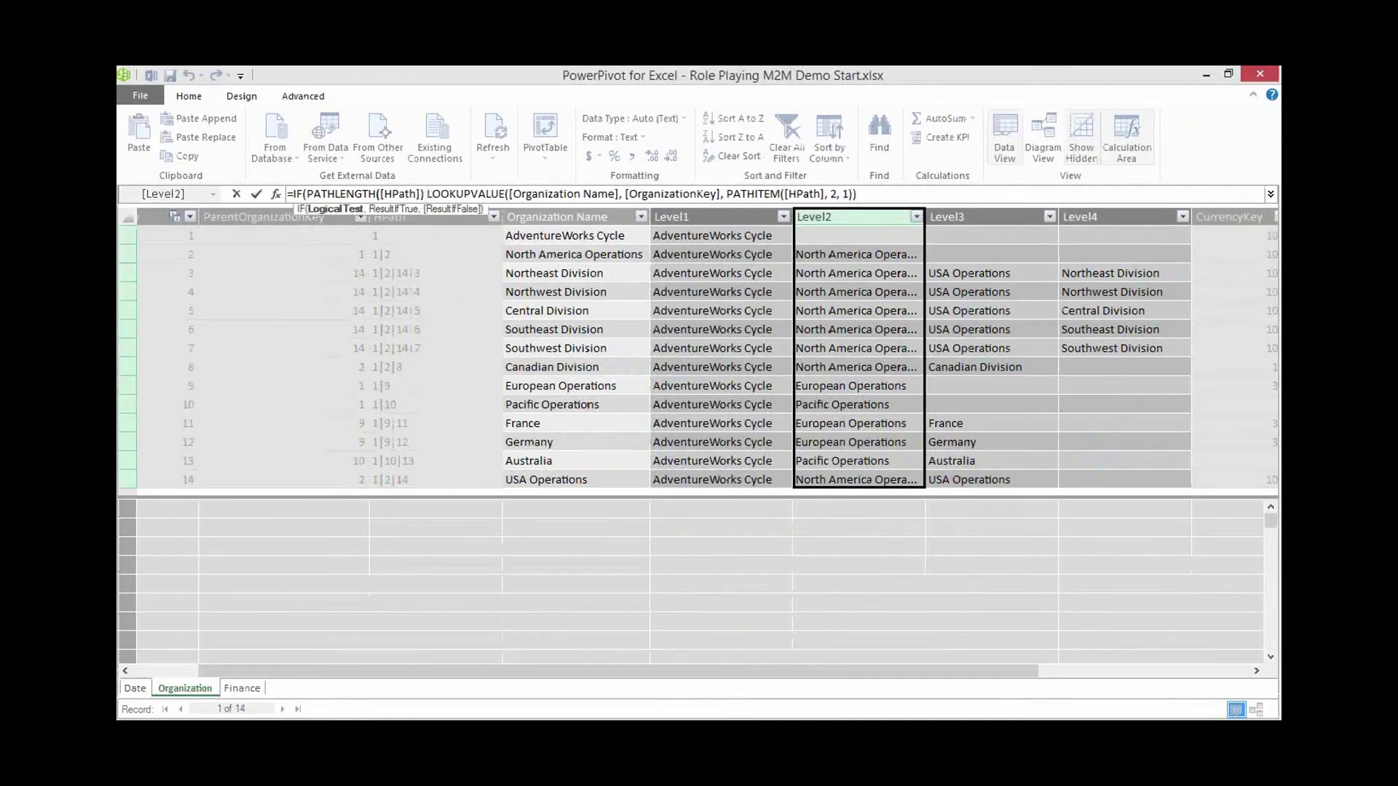
text( >)
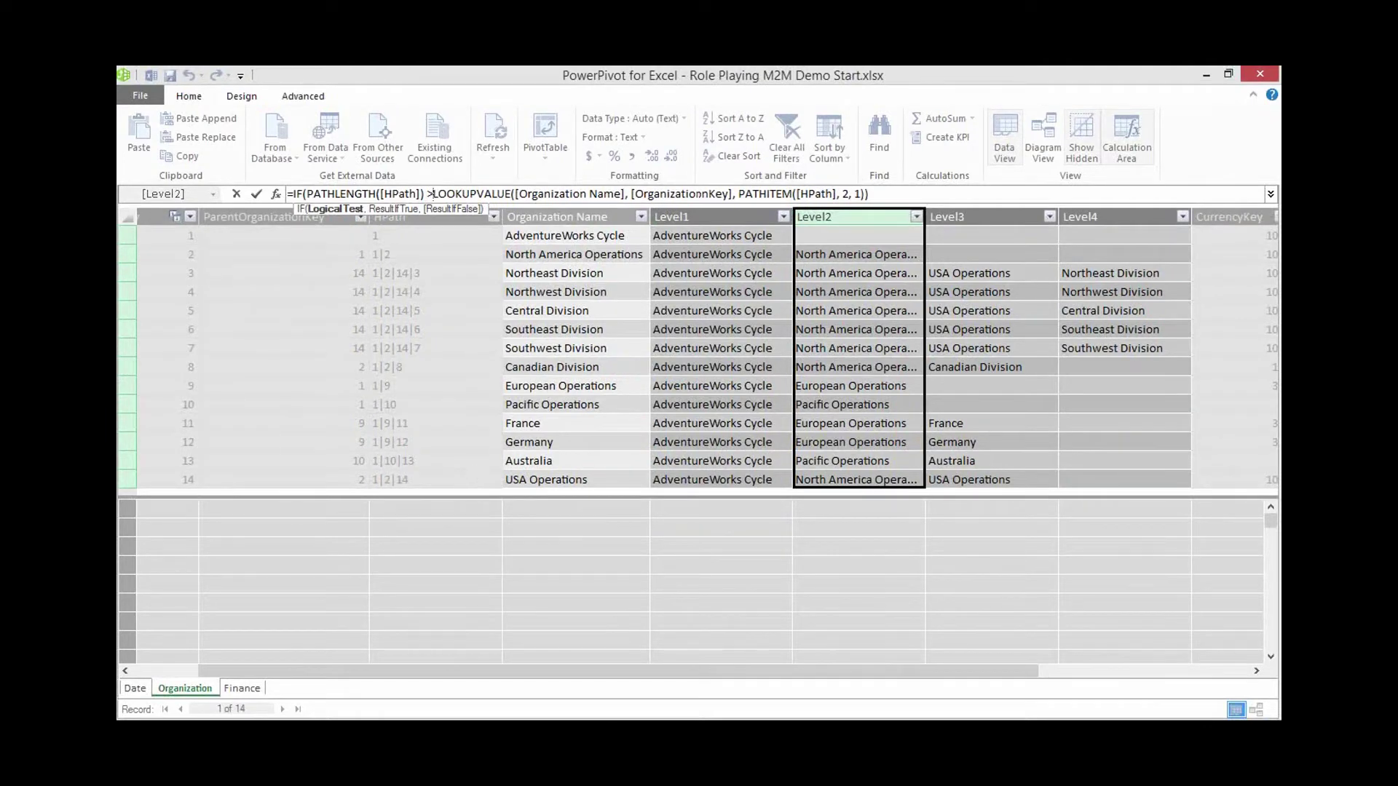
text(=2)
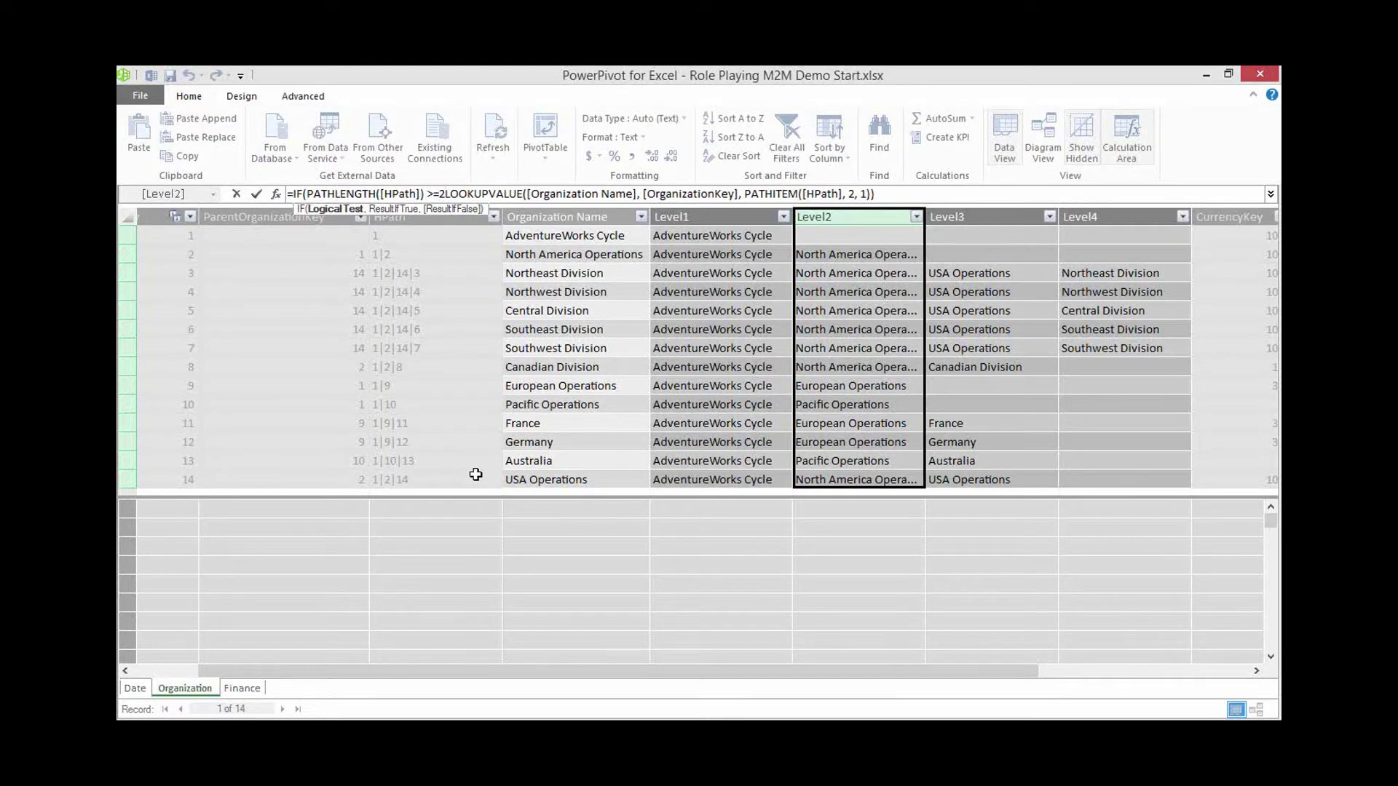
text(,)
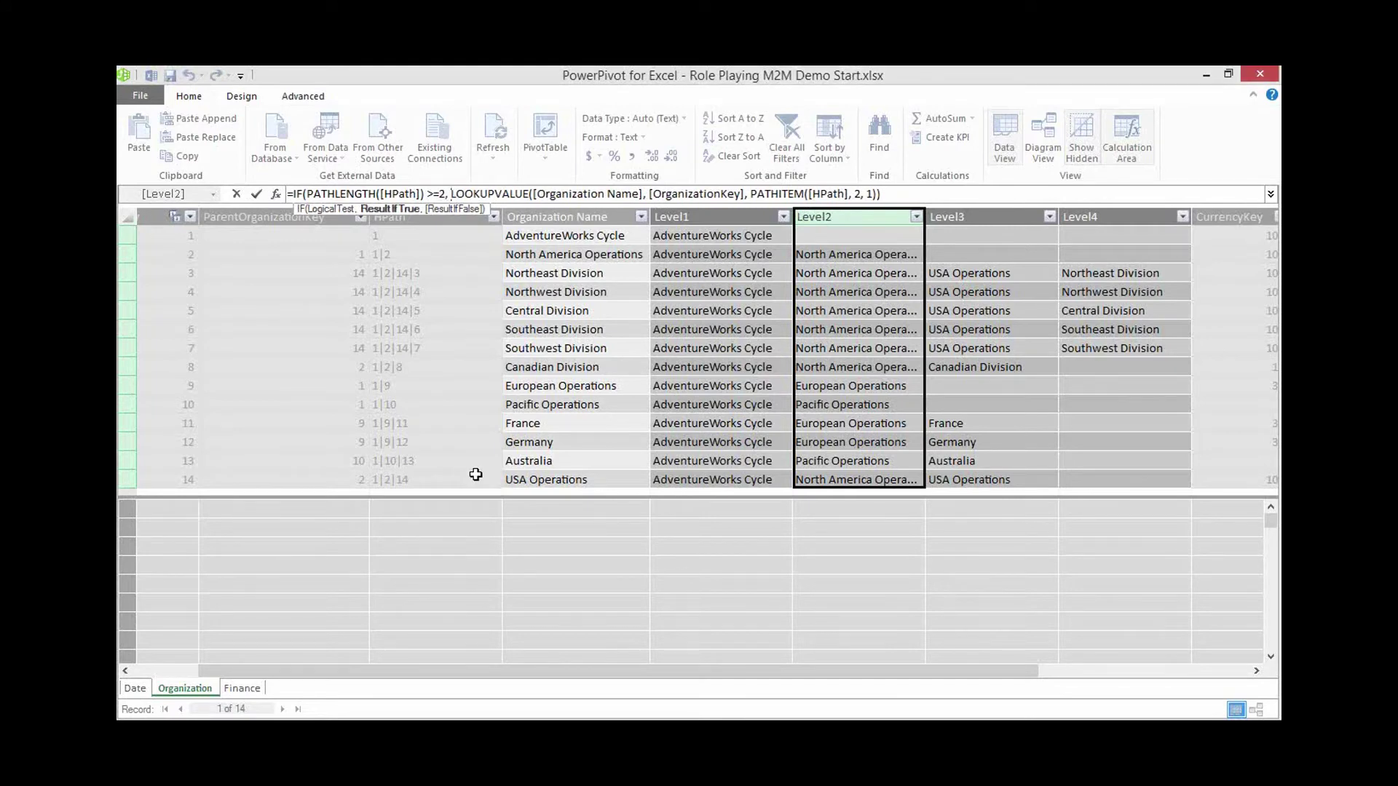
key(Left)
key(Right)
key(Right)
key(Right)
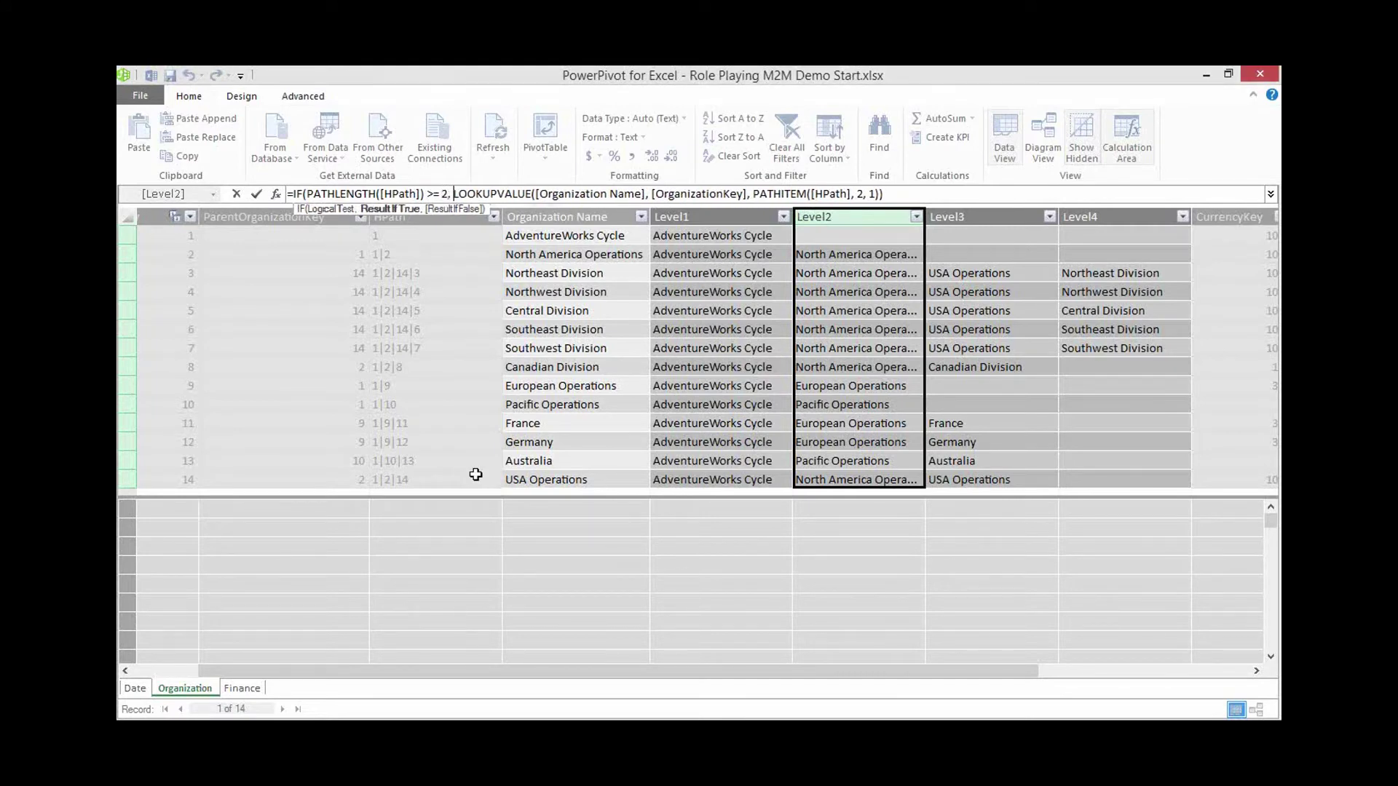
- Add [Level1] as the result if false in the Level2 IF formula, close the function and commit it
click(919, 195)
text(,)
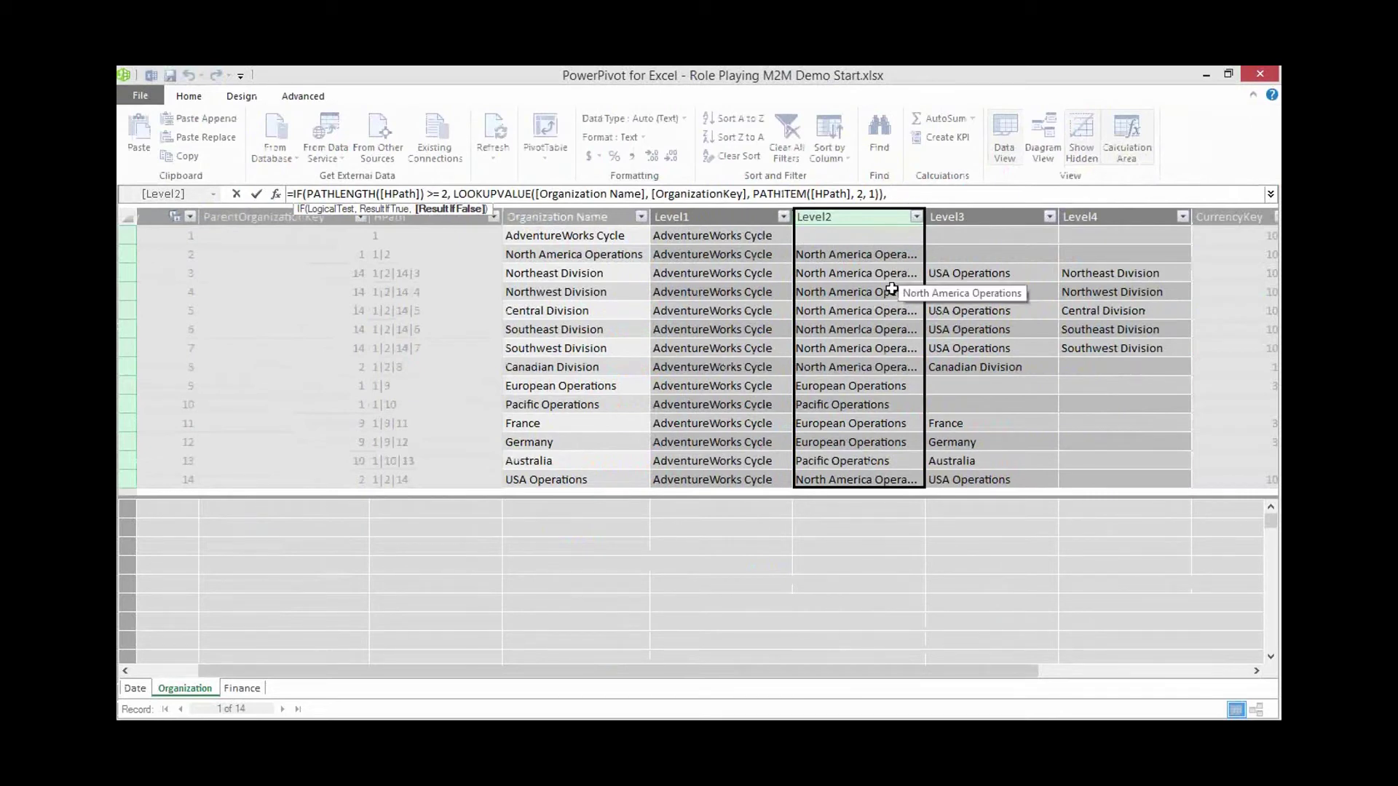
click(734, 239)
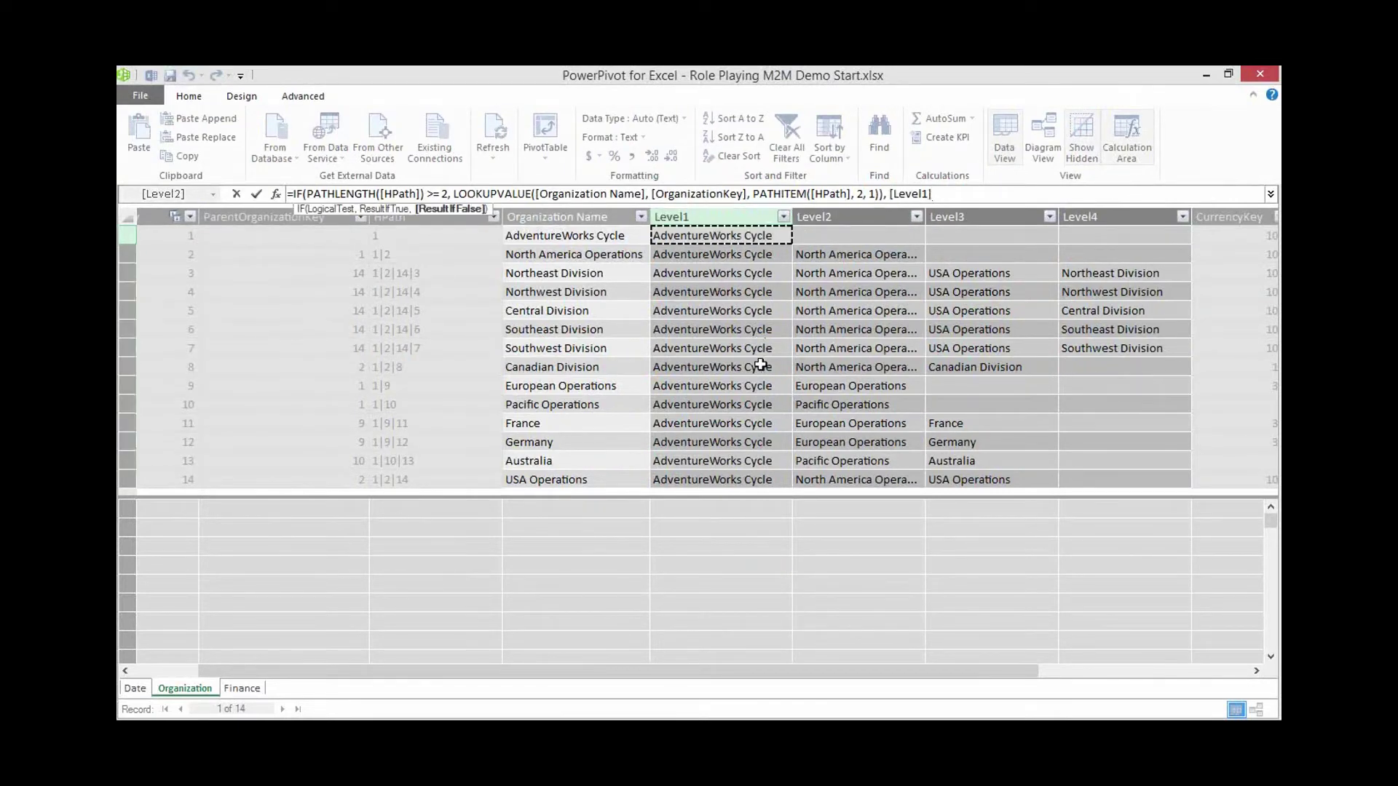
text())
key(Return)
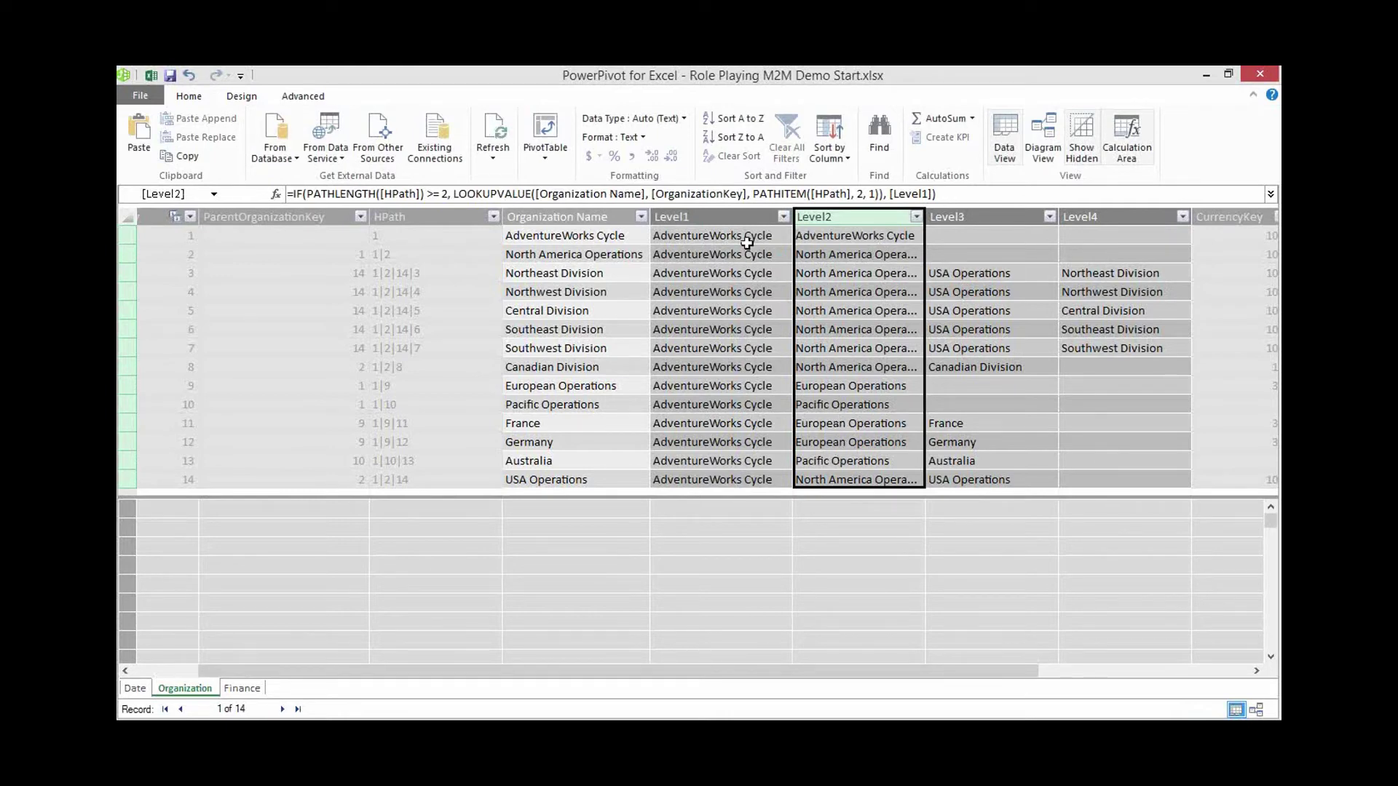
- Review the Level2 values in the first two rows against the formula's path-length threshold and its [Level1] fallback
click(881, 233)
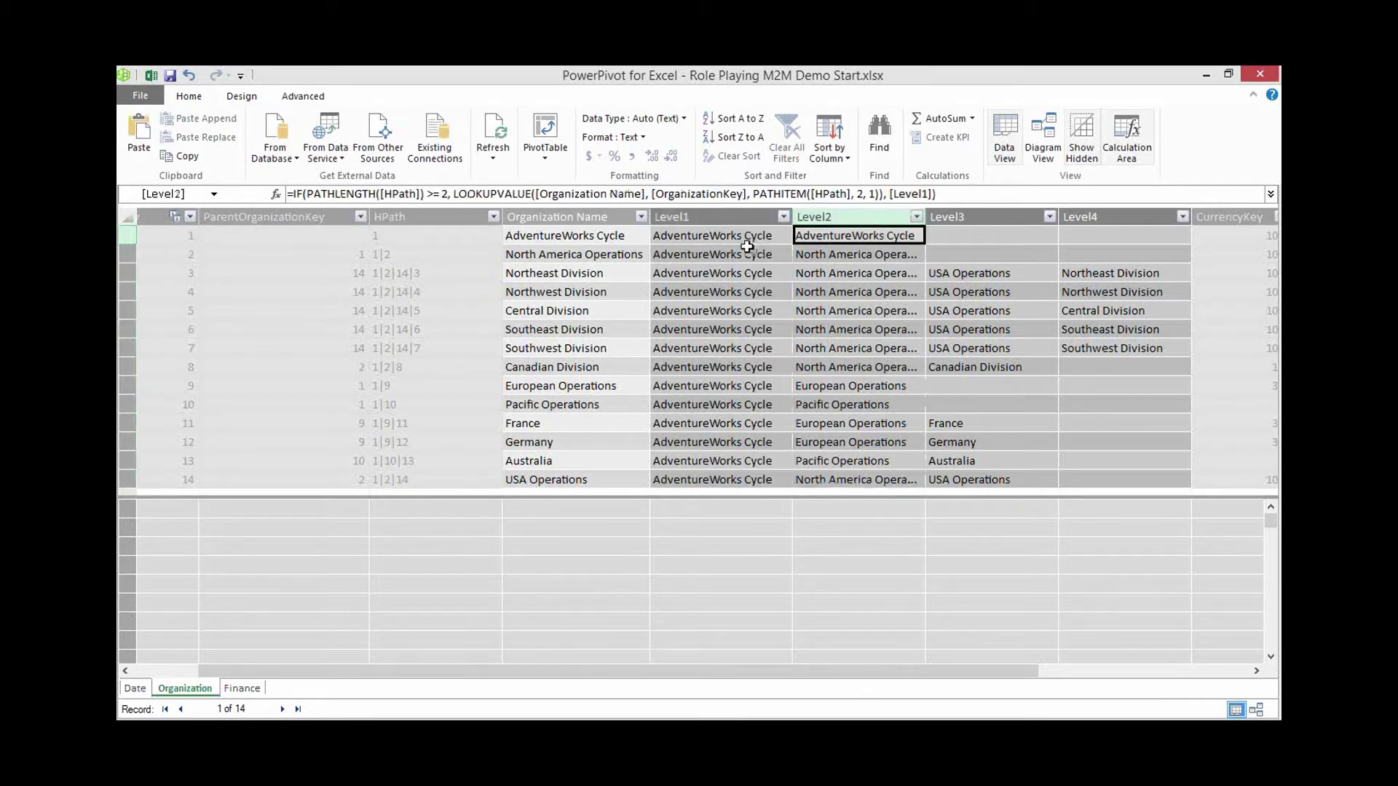
click(811, 255)
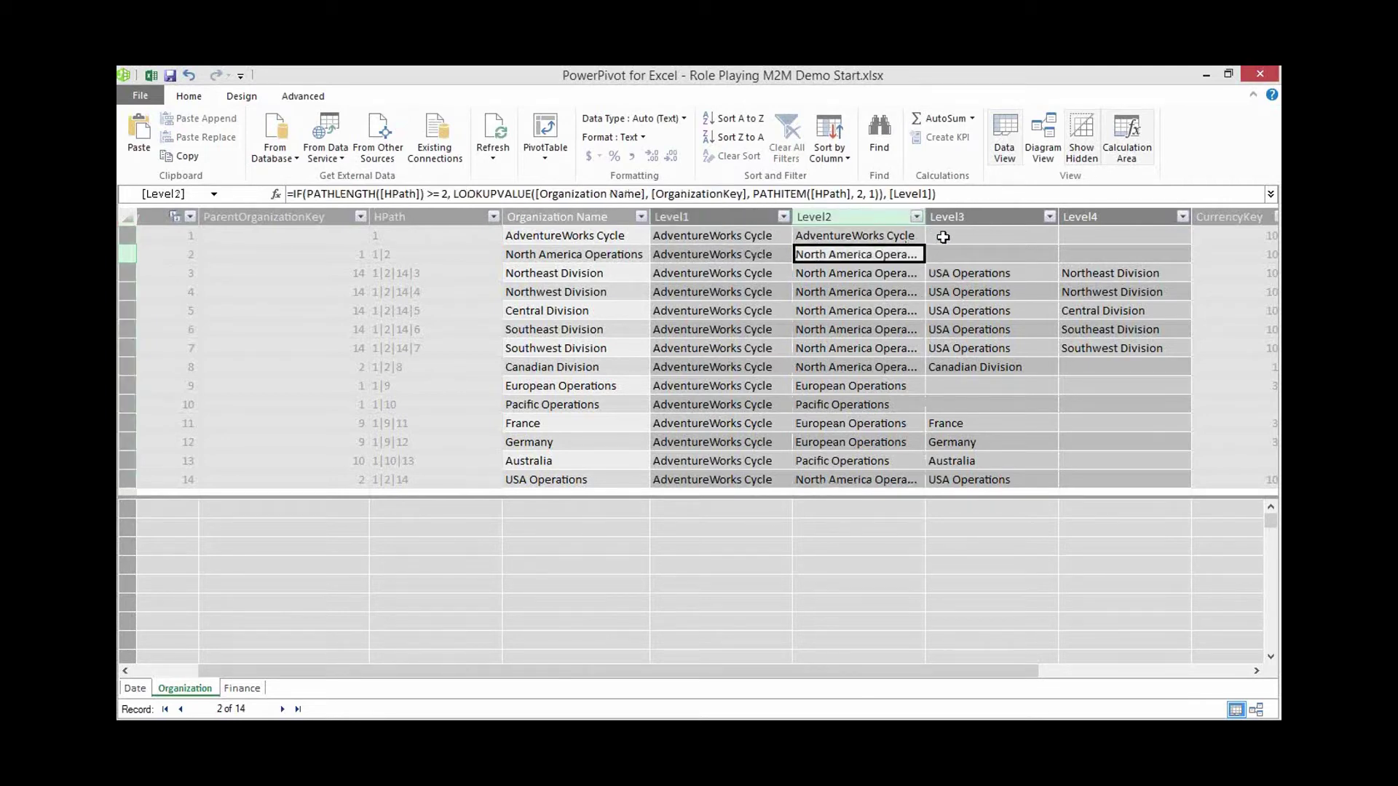
click(873, 238)
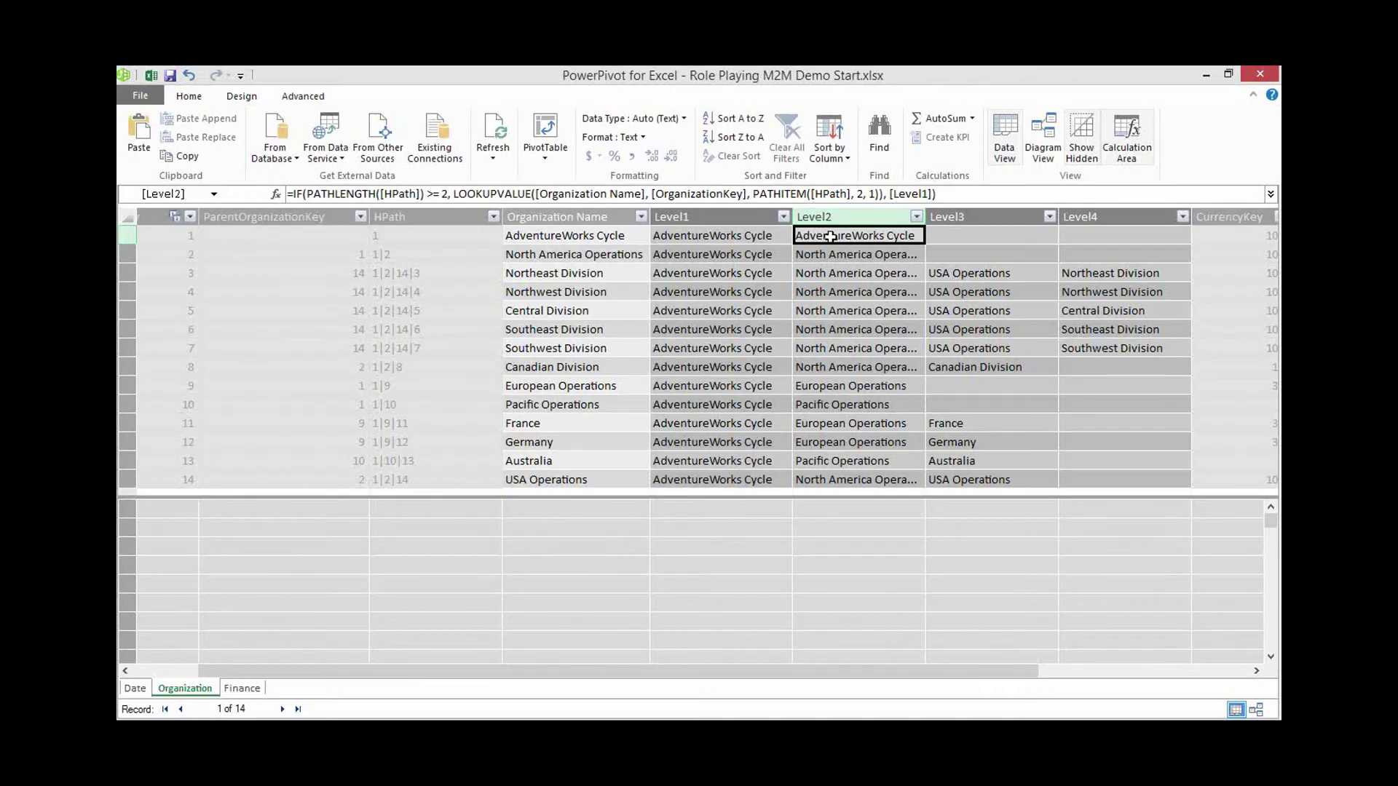
double_click(443, 194)
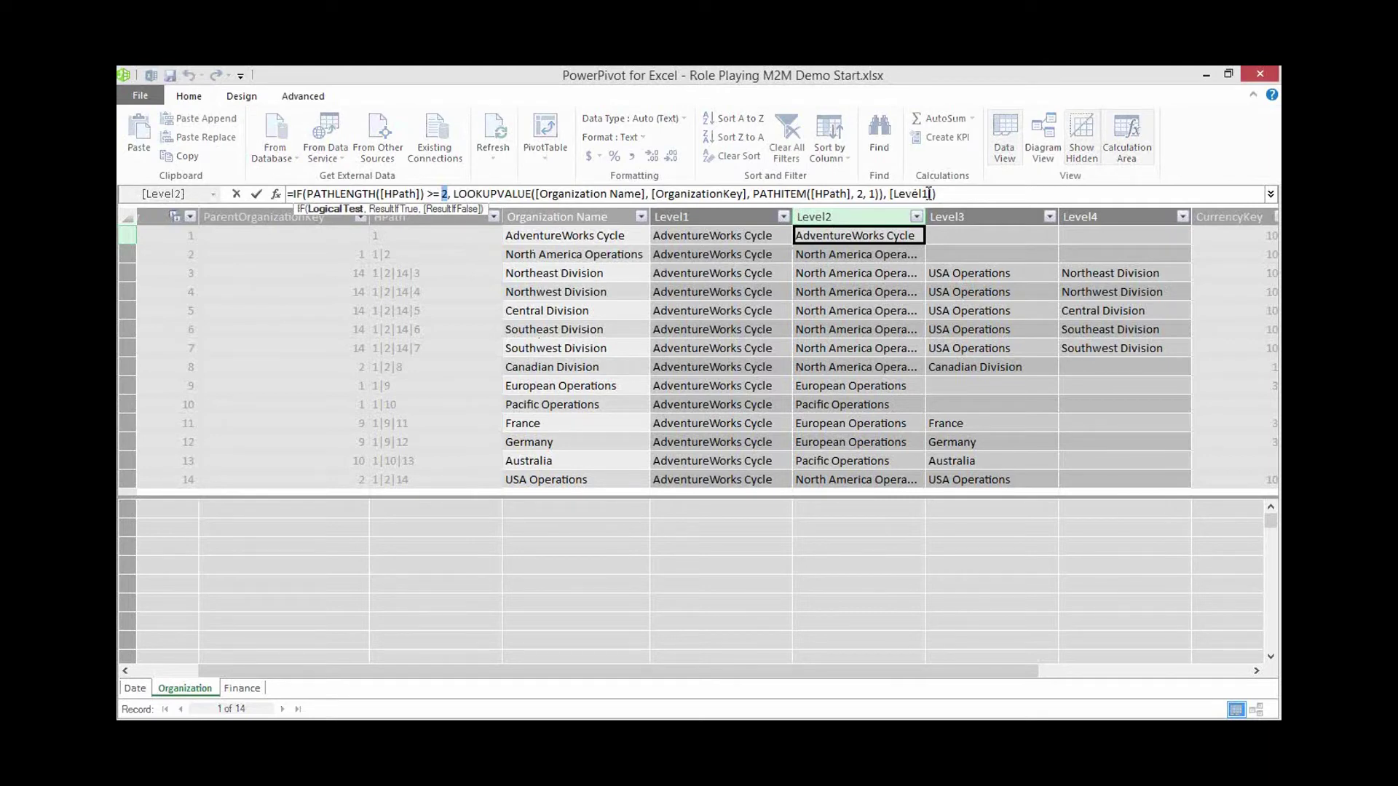
drag(889, 194, 932, 197)
key(Return)
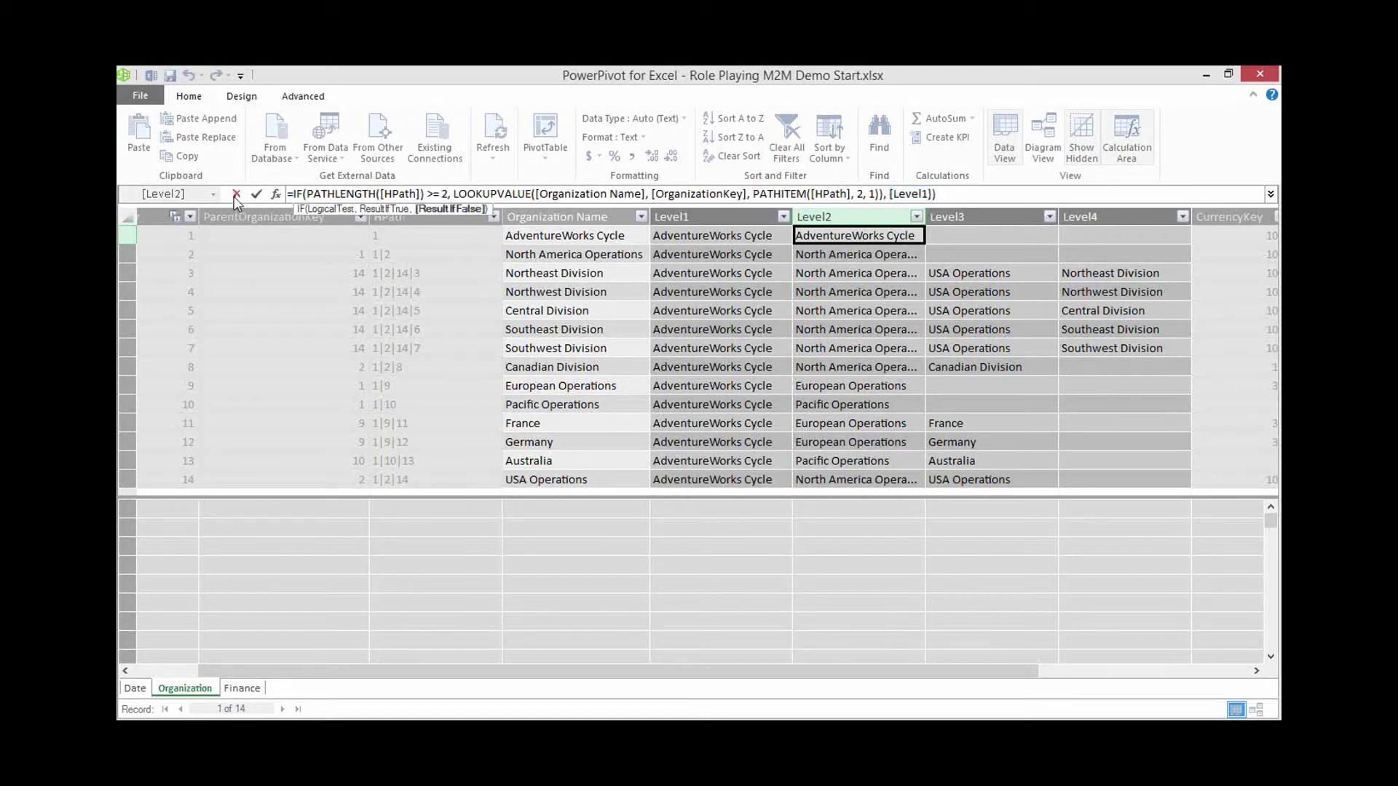
- Start the Level3 formula with an IF function testing PATHLENGTH([HPath]) >= 3, keeping the existing LOOKUPVALUE expression as the result if true
click(969, 233)
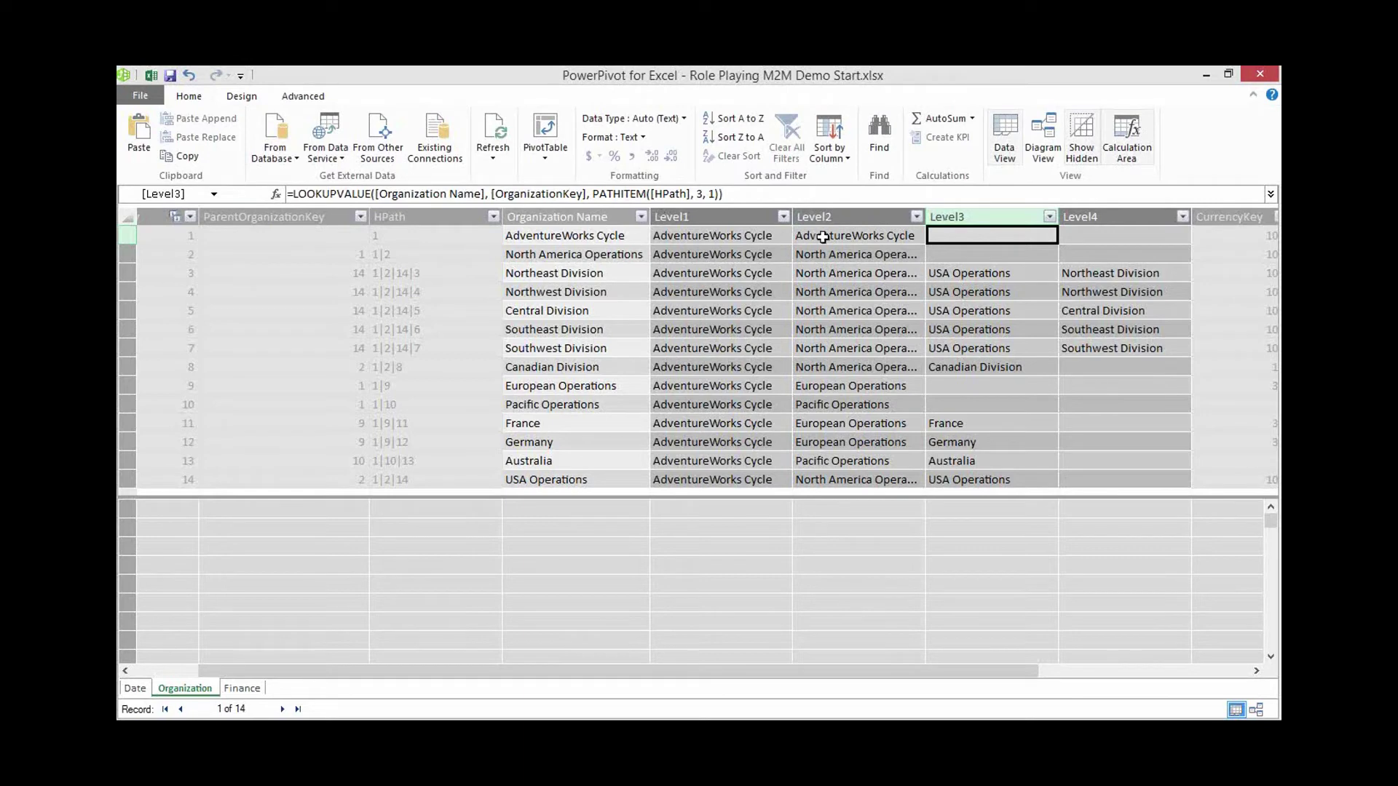
click(295, 195)
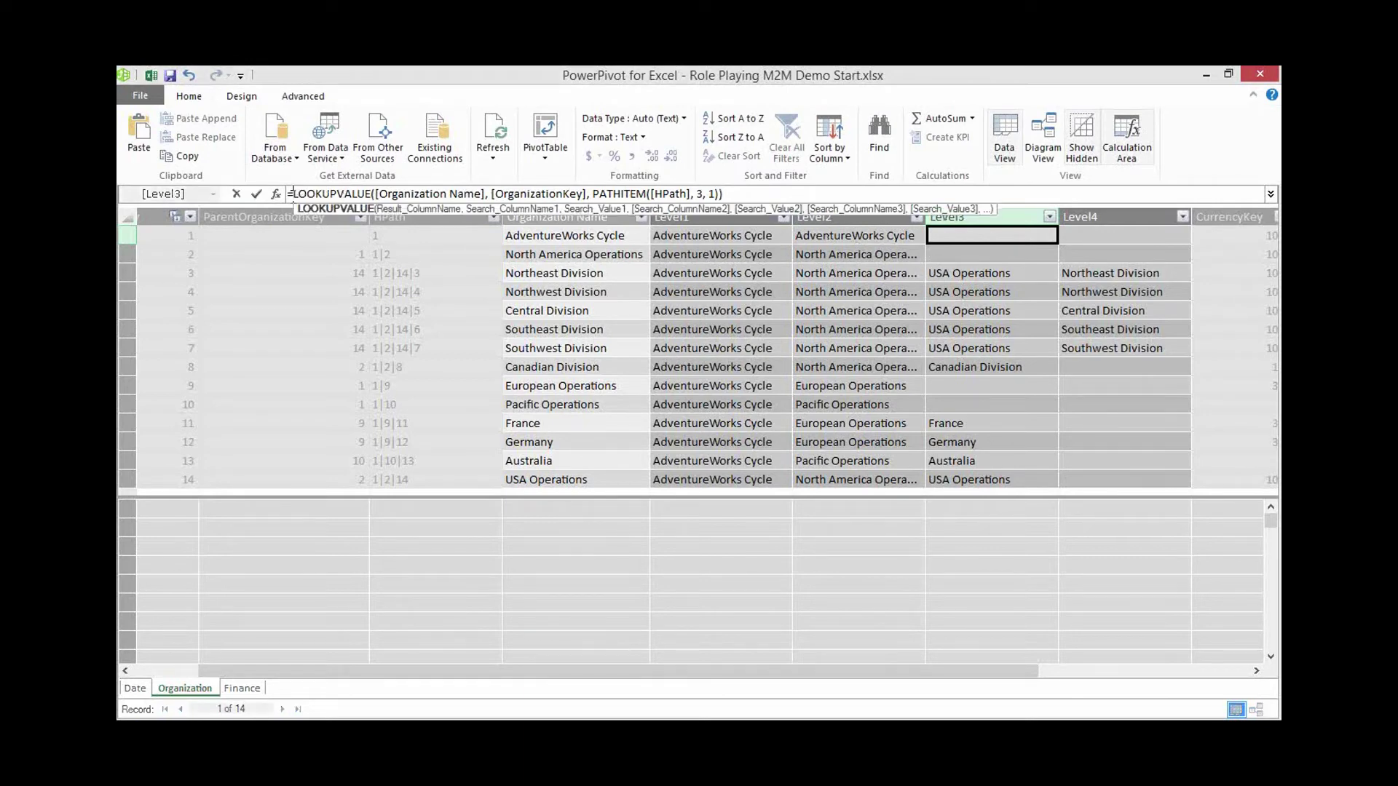
text(IF()
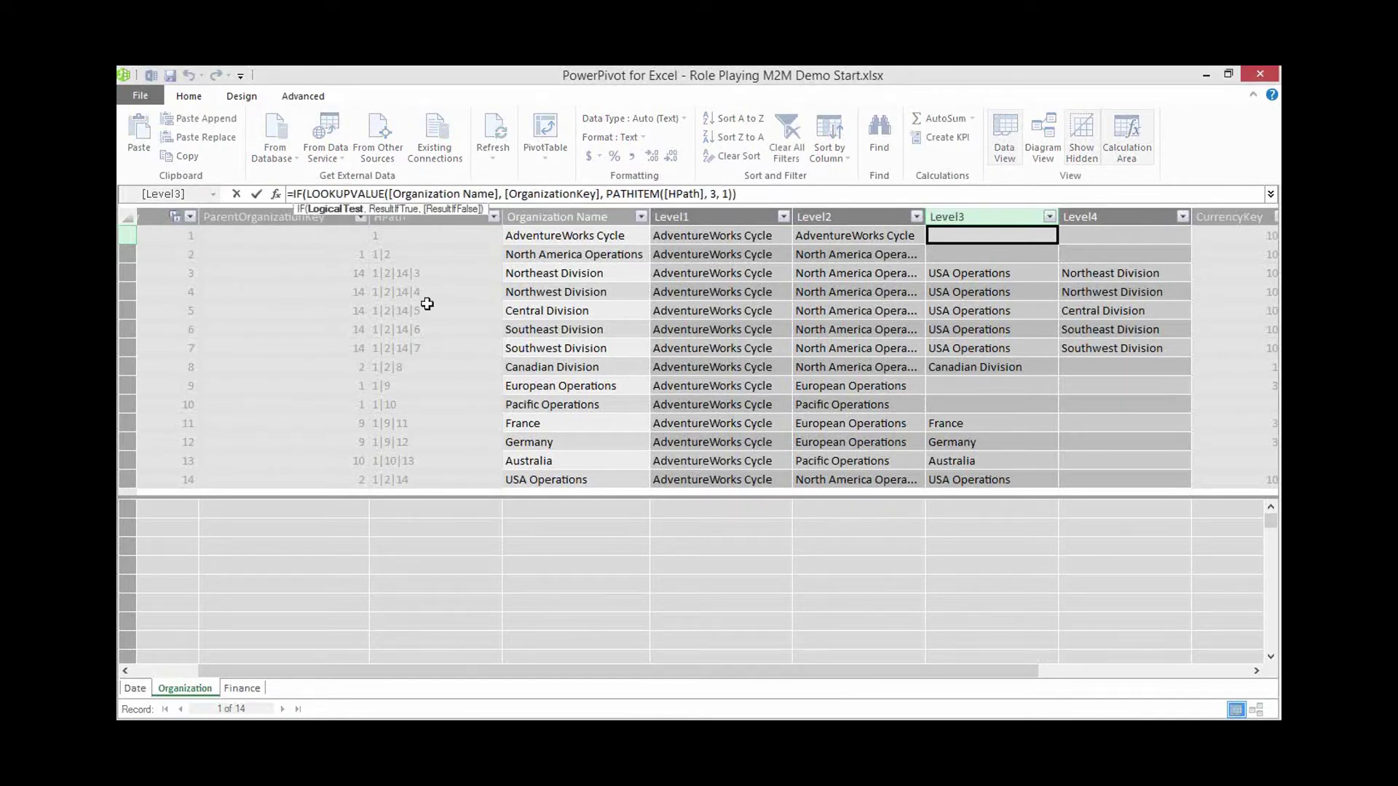
text(path)
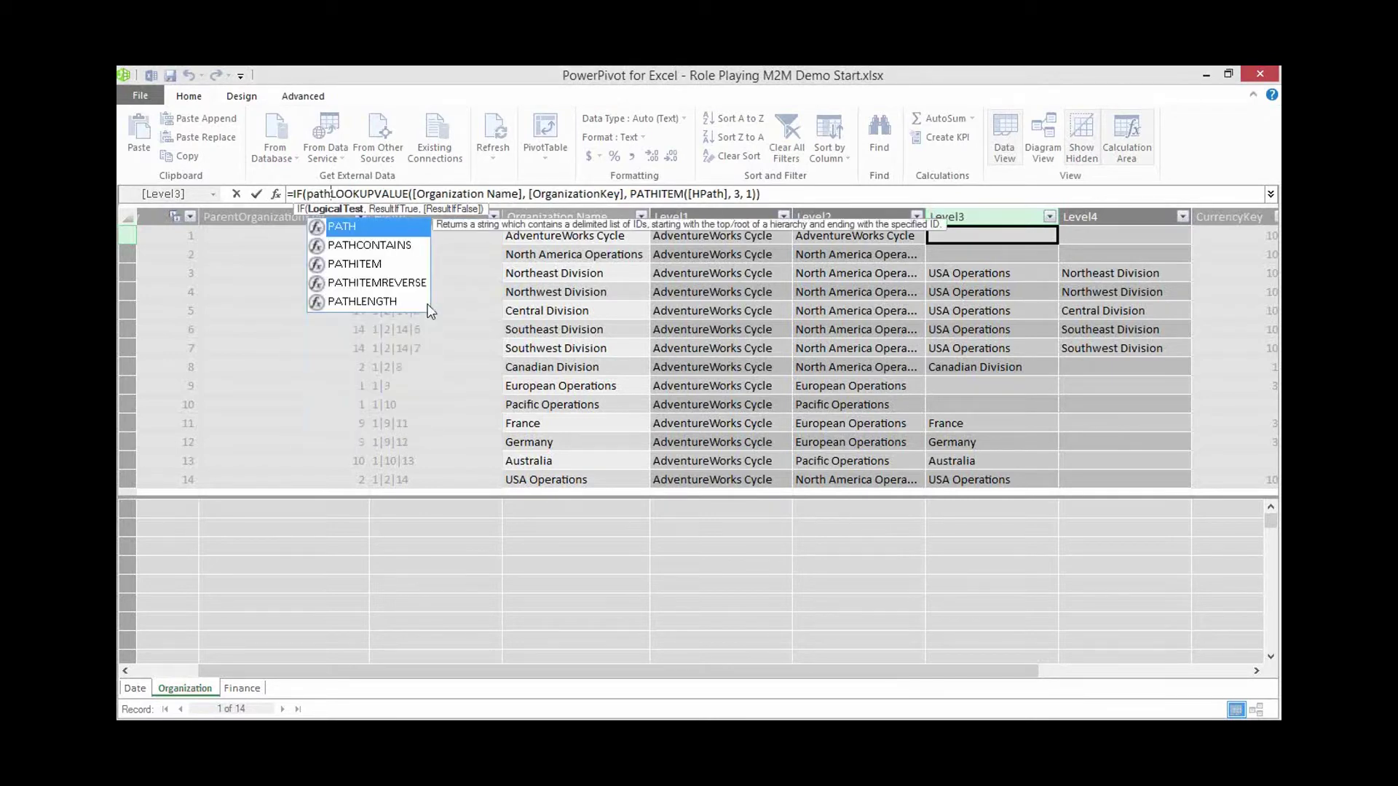
double_click(425, 301)
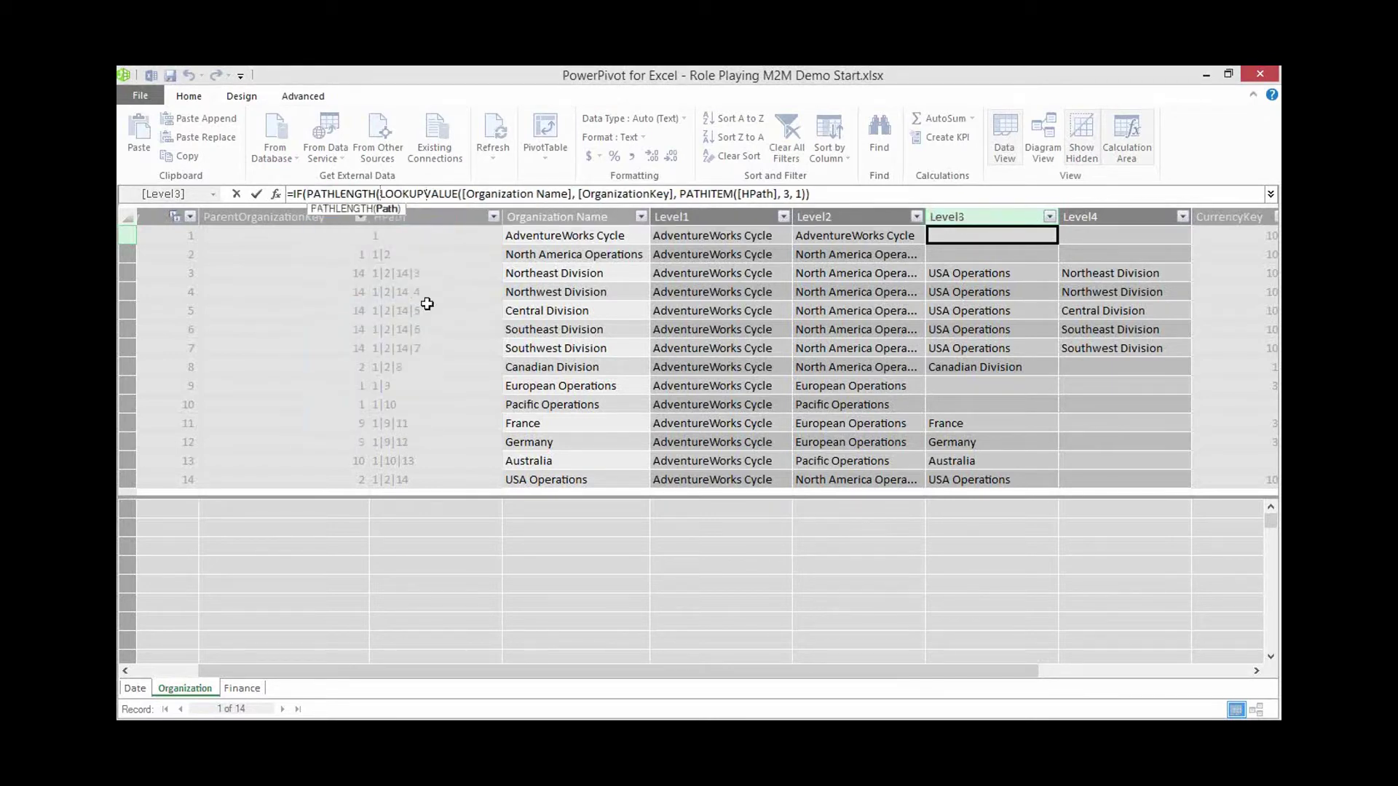
click(403, 242)
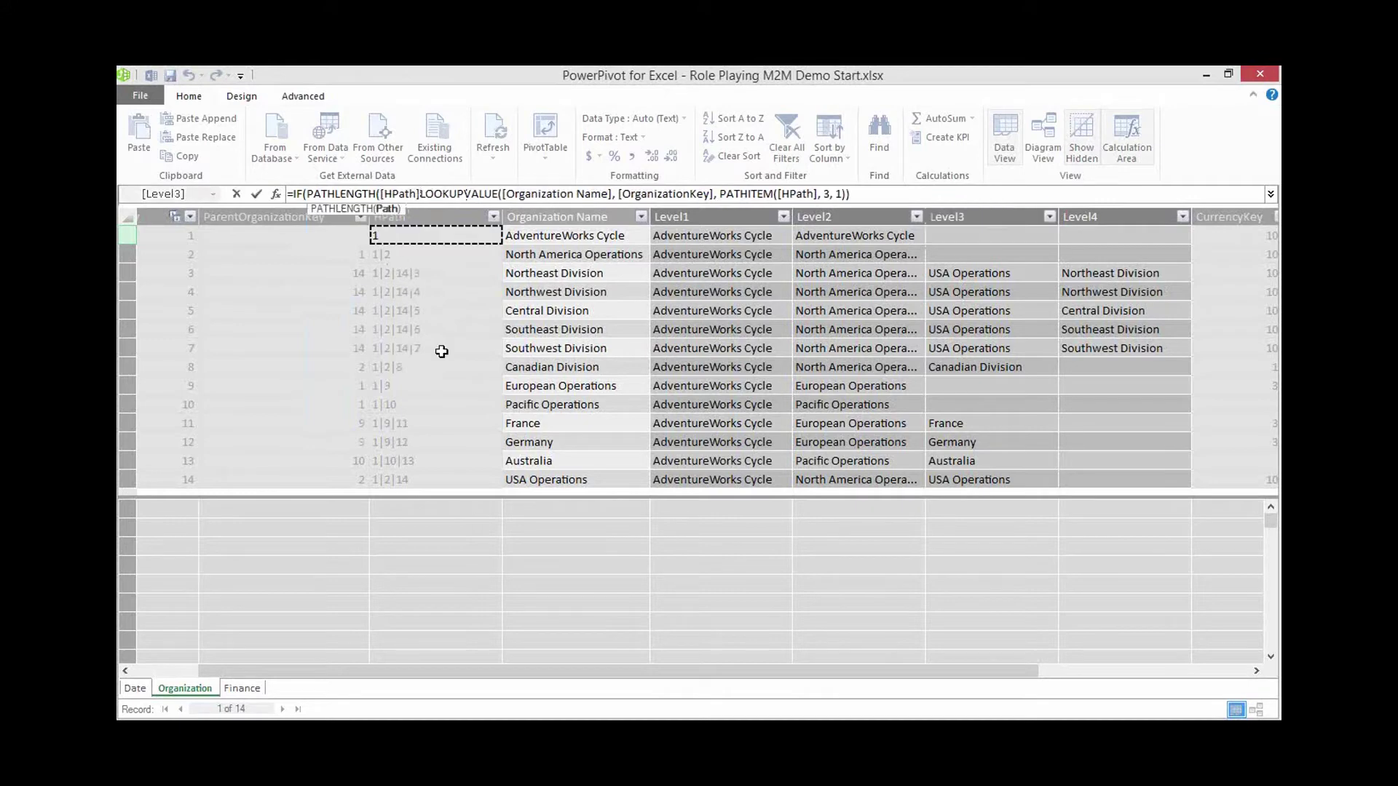
text() >)
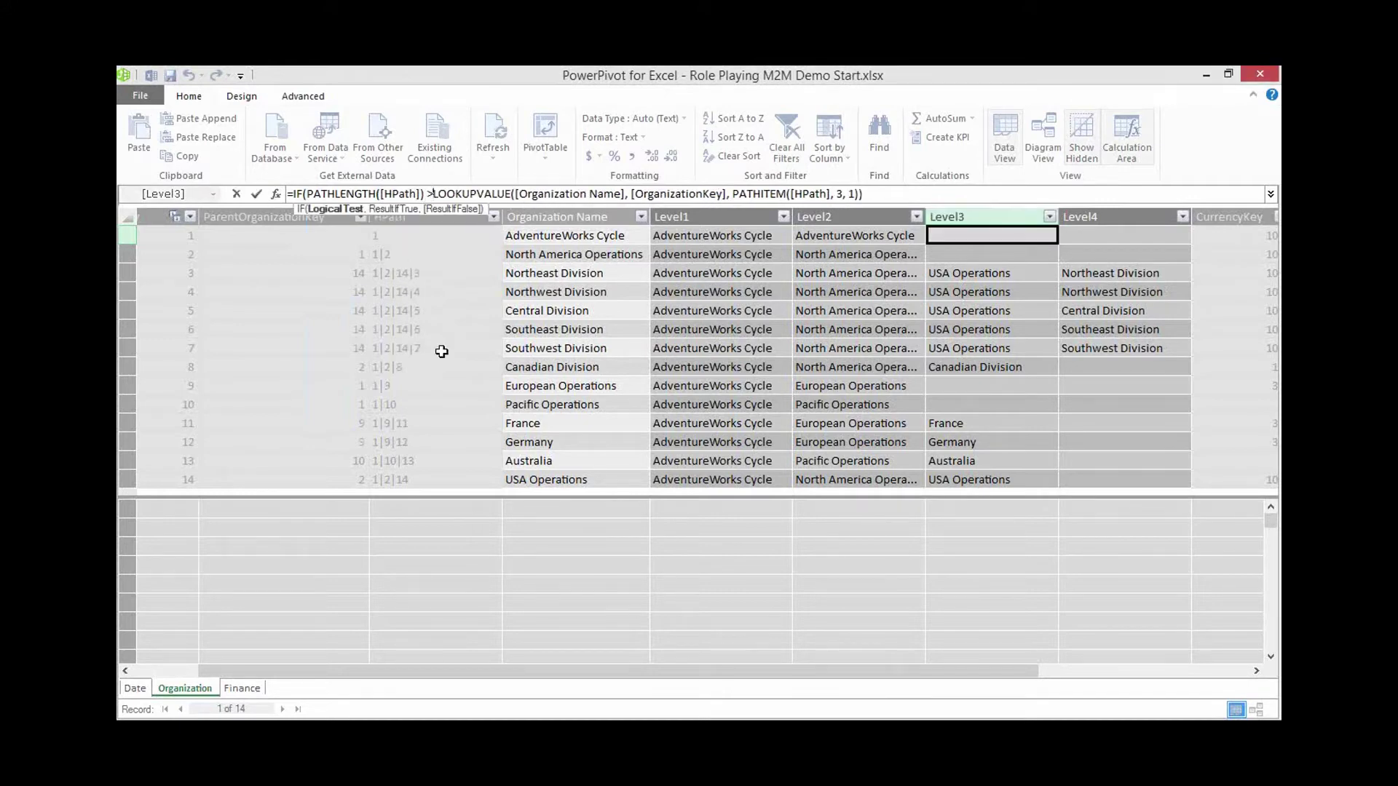
text(= 3)
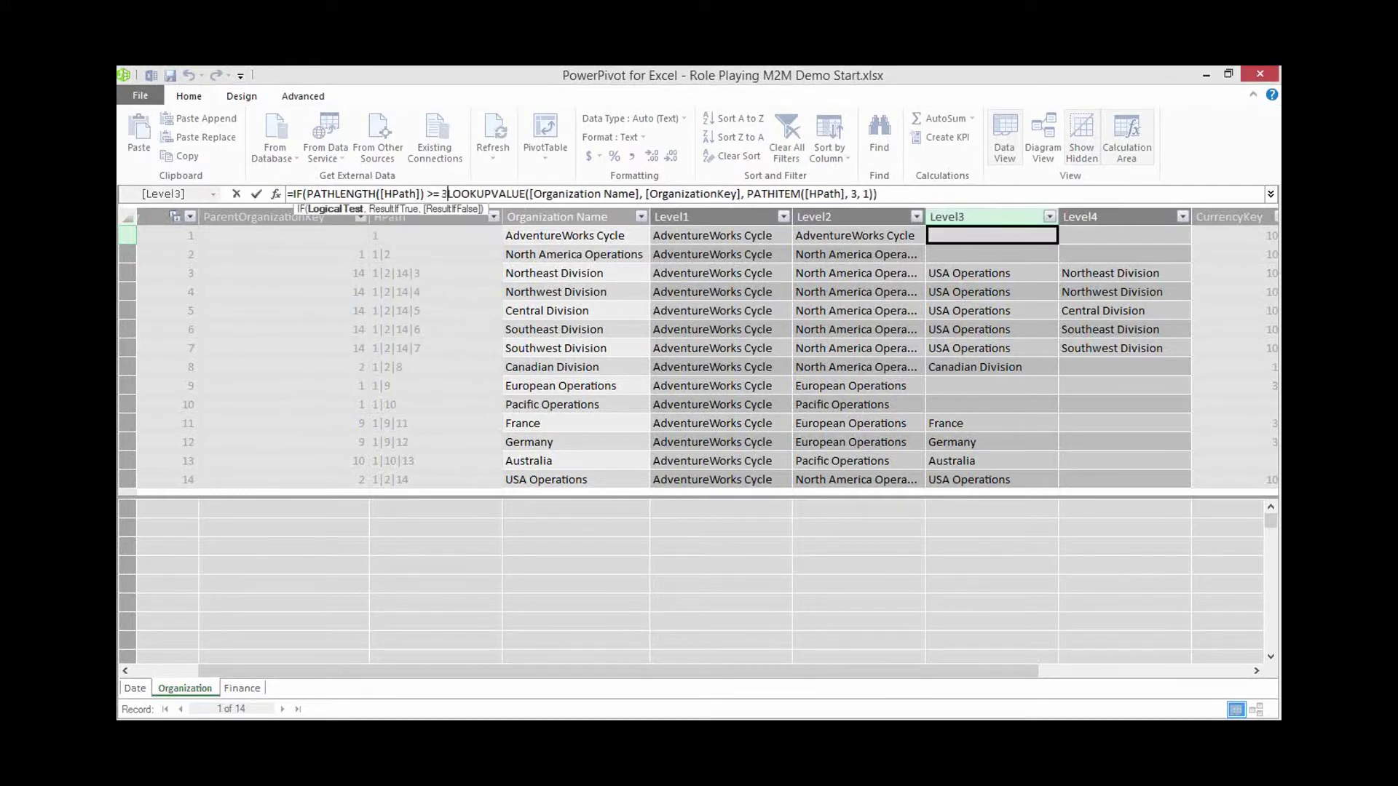
text(, )
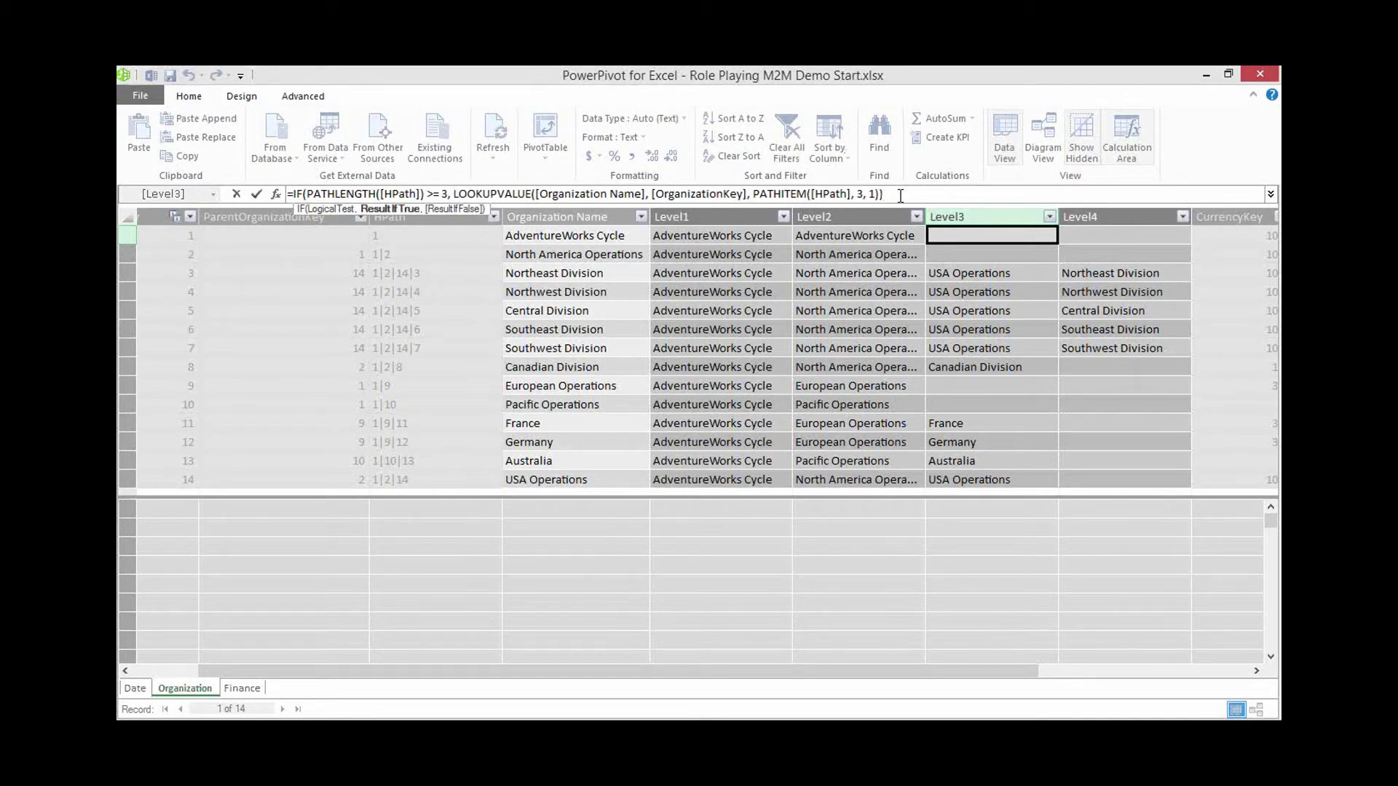
- Add [Level2] as the result if false in the Level3 IF formula, close the function and commit it
text(,)
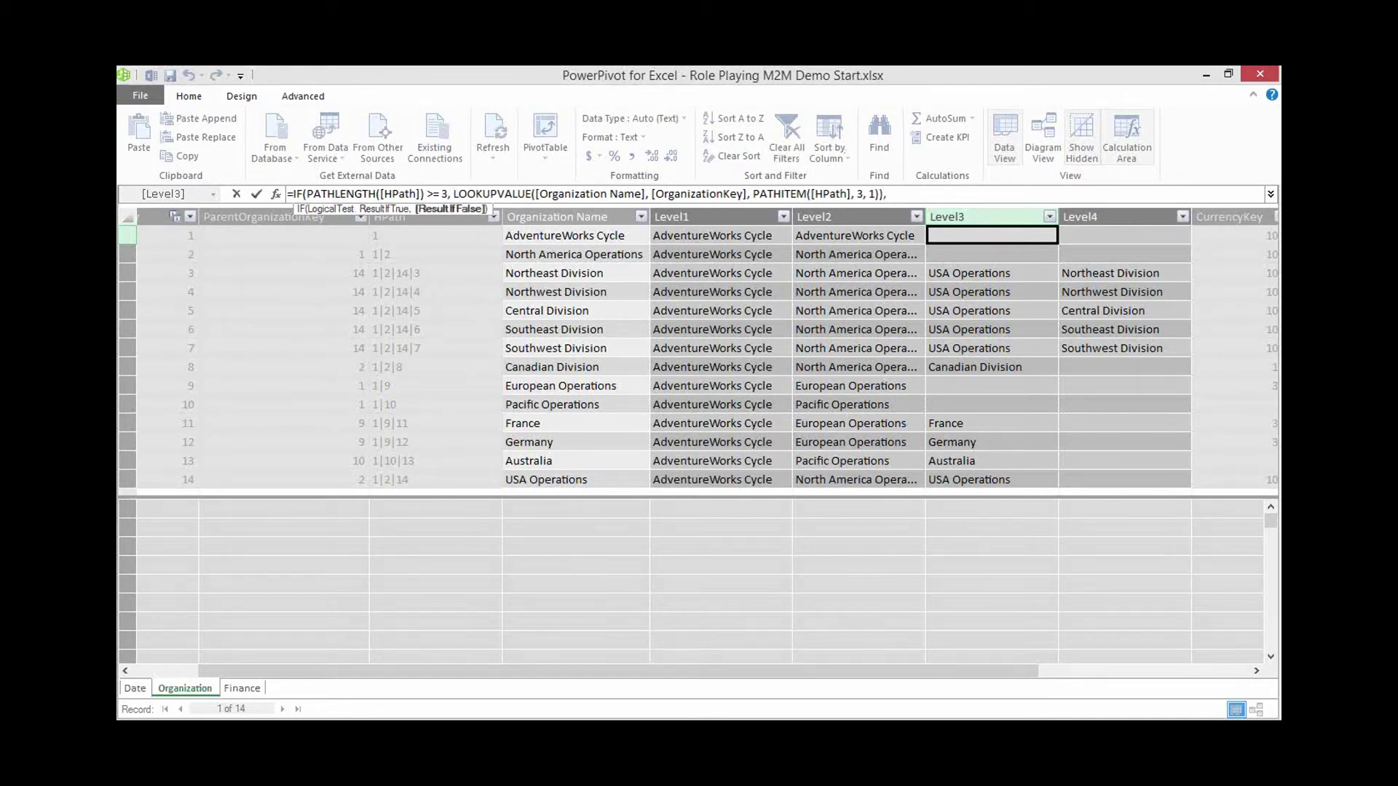
click(867, 236)
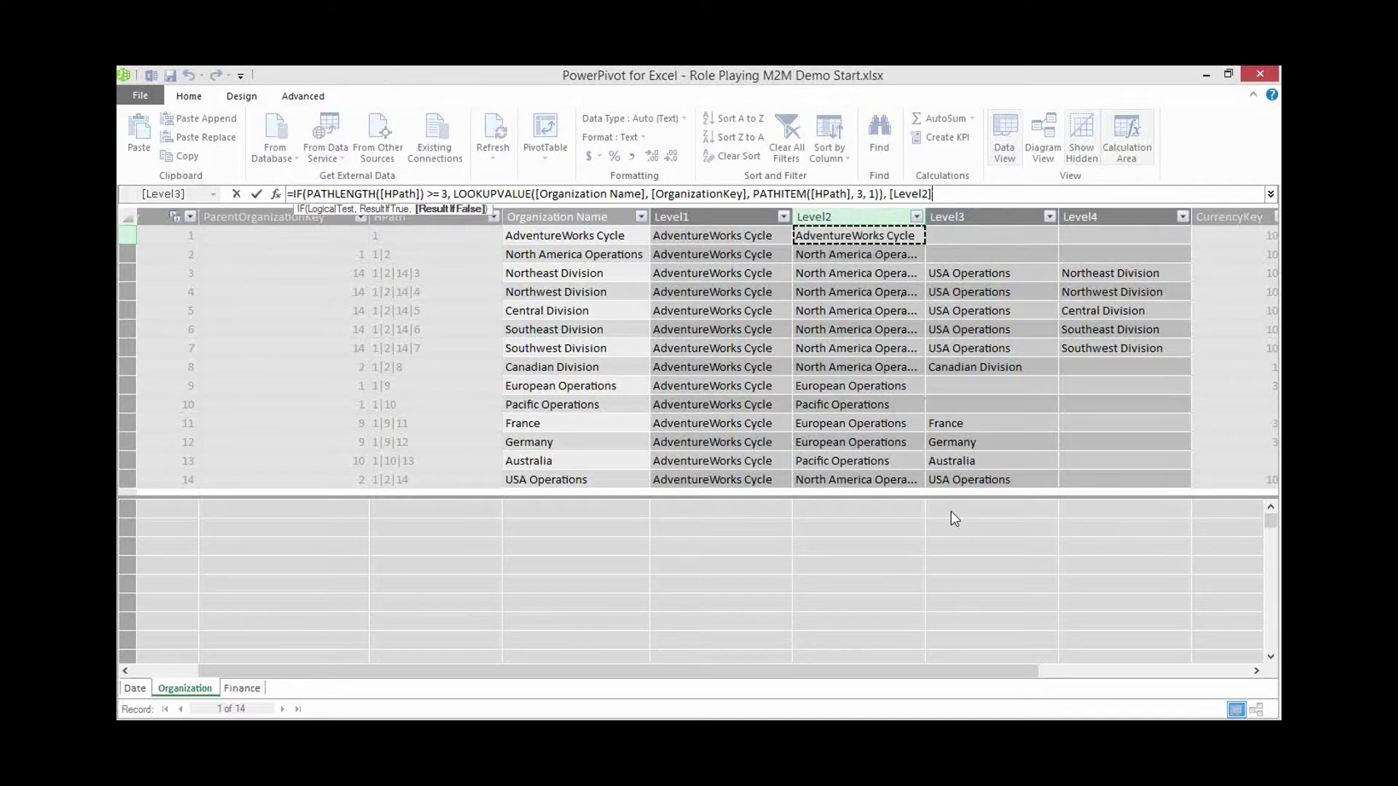
text())
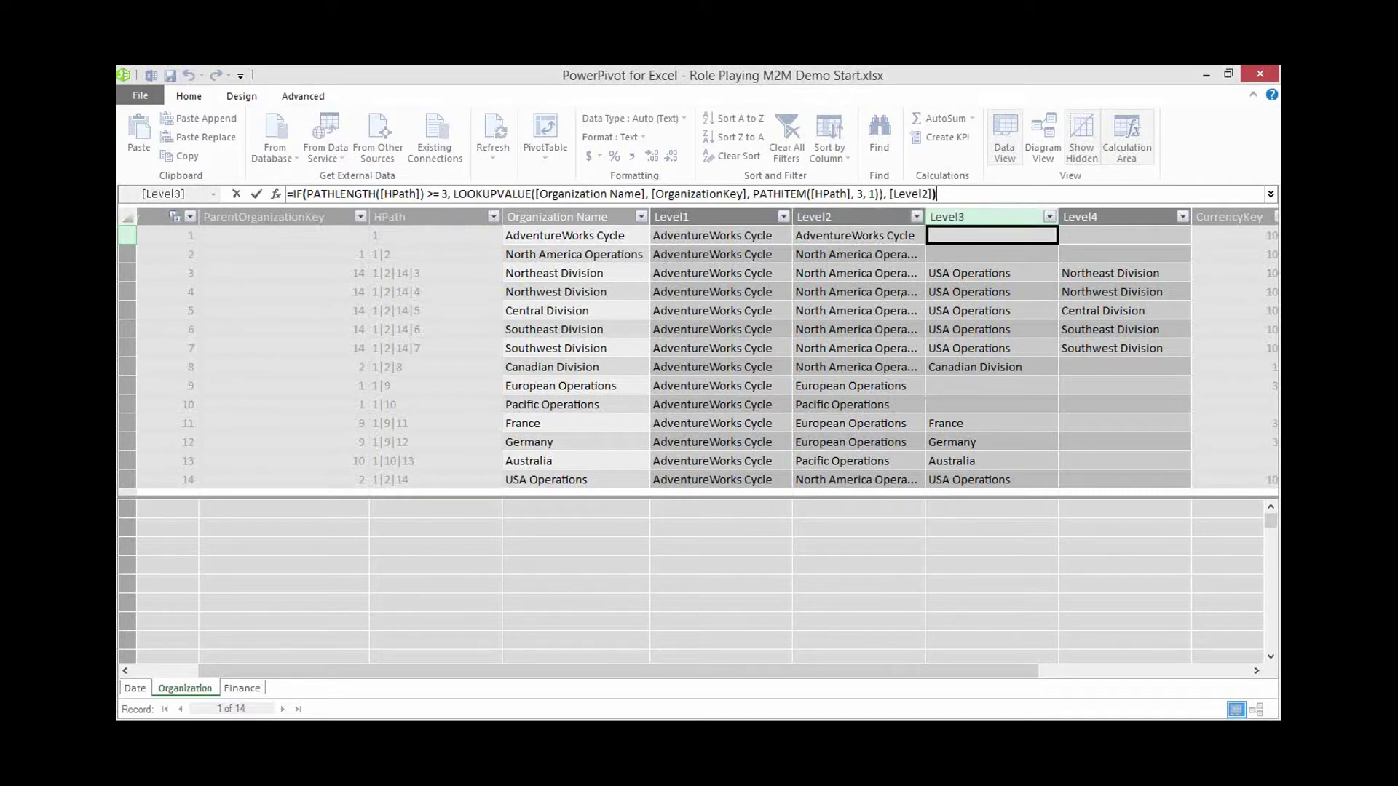
key(Return)
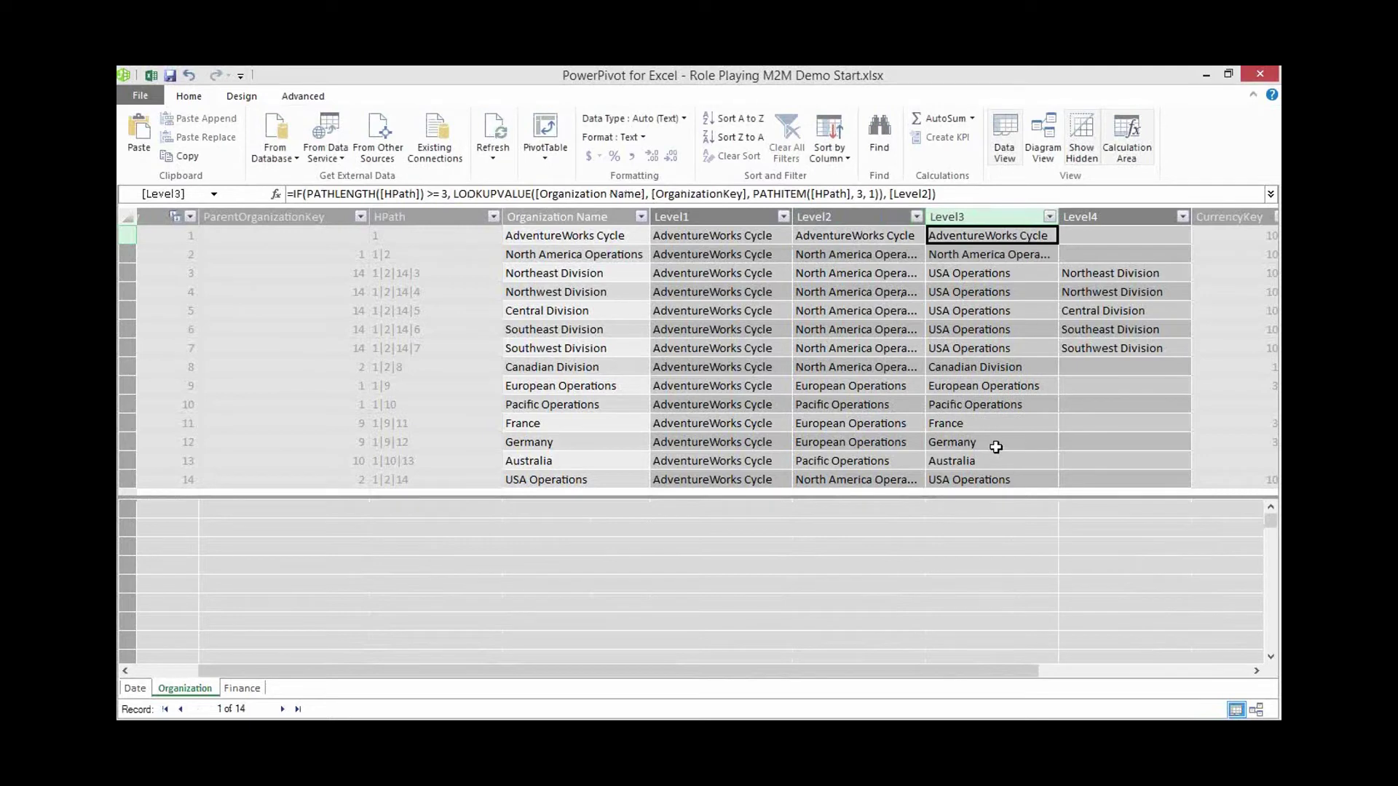
- Start the Level4 formula with an IF function testing PATHLENGTH([HPath]) >= 4, keeping the existing LOOKUPVALUE expression as the result if true
click(1092, 237)
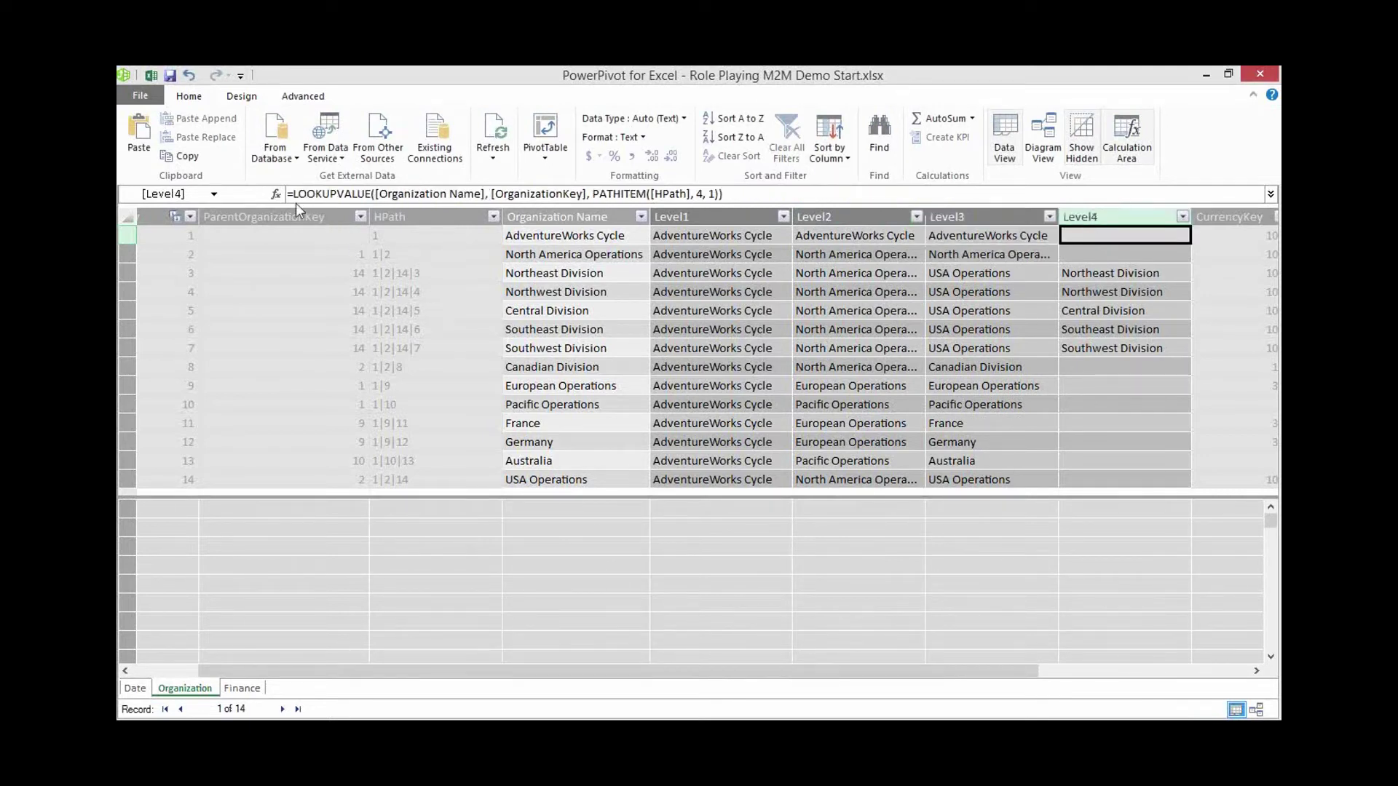
click(296, 195)
text(IF(pa)
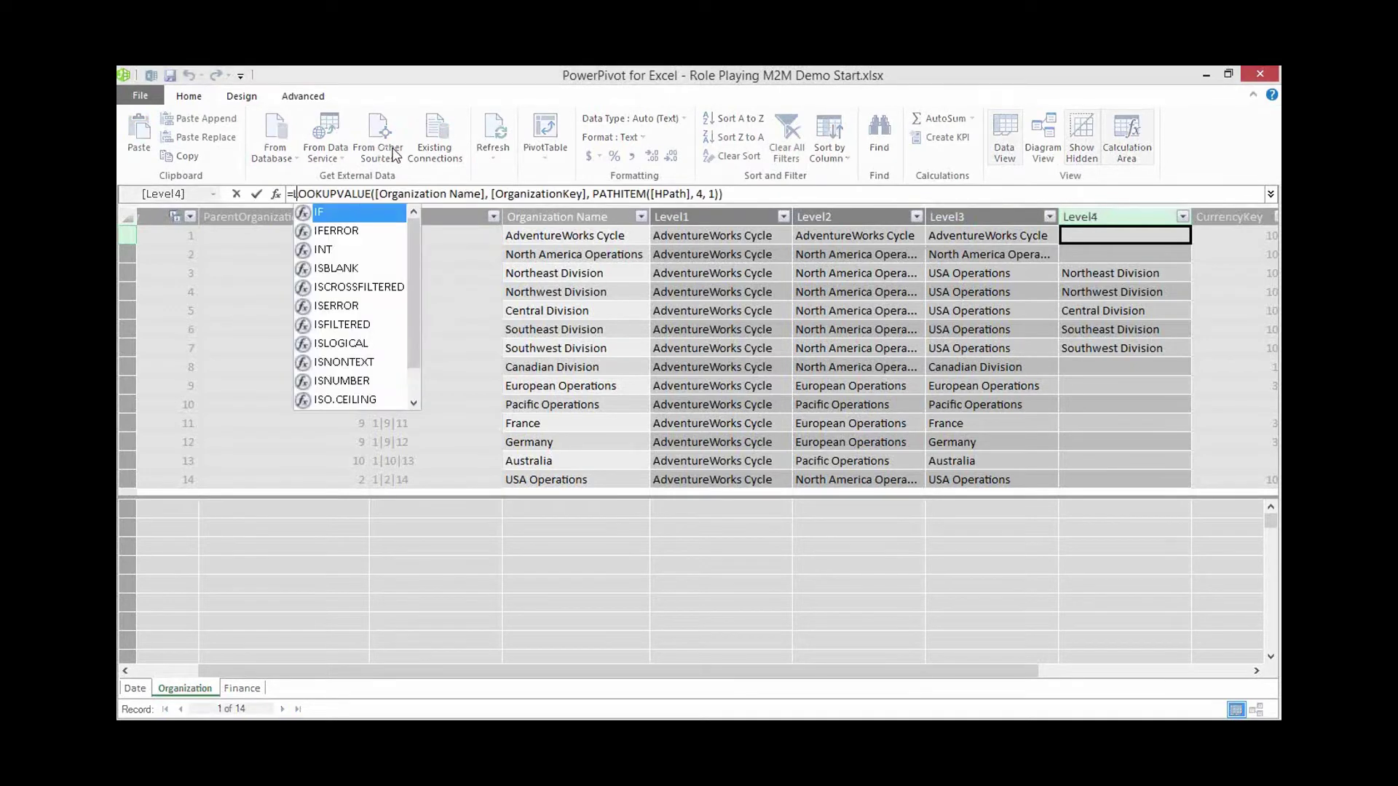
text(th)
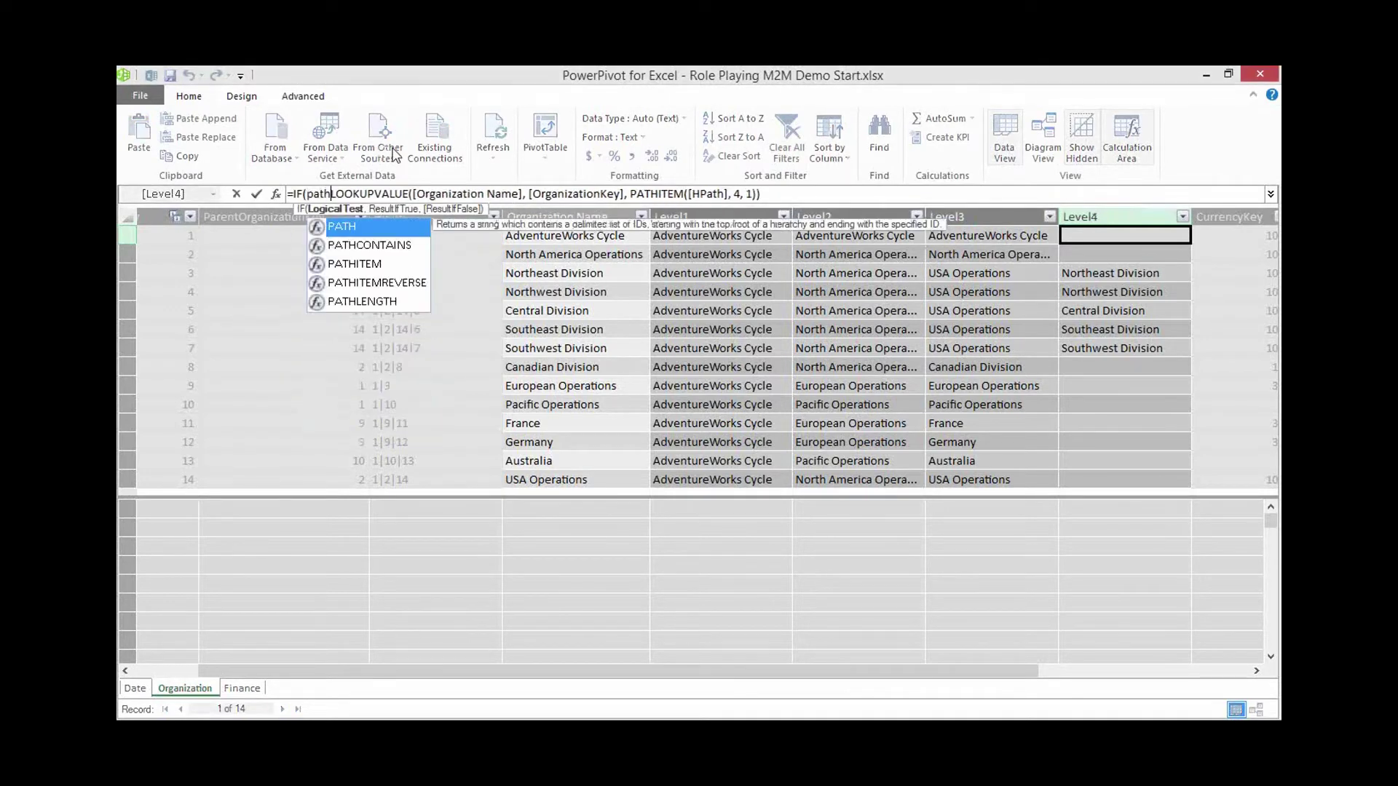
key(Down)
key(Down)
key(Down)
key(Down)
key(Tab)
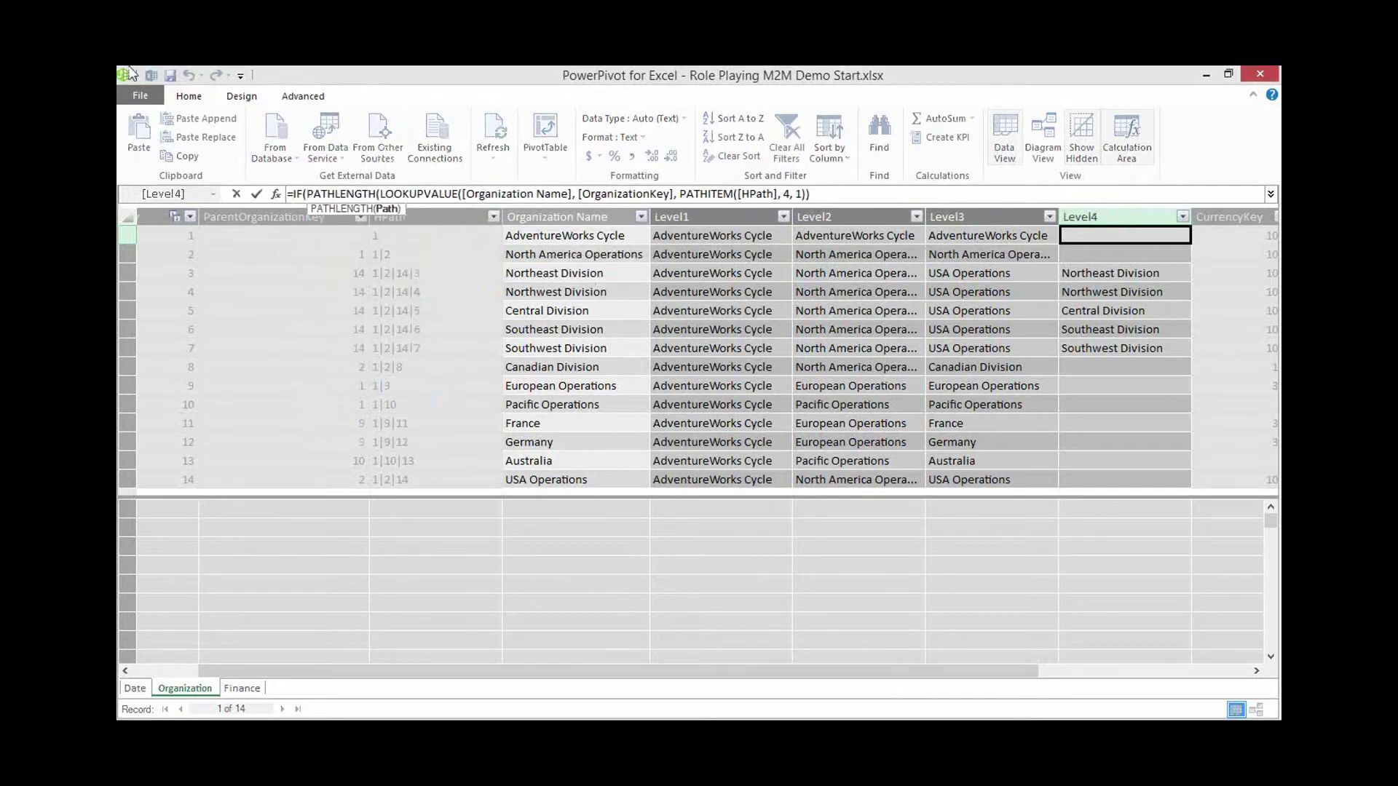
click(399, 239)
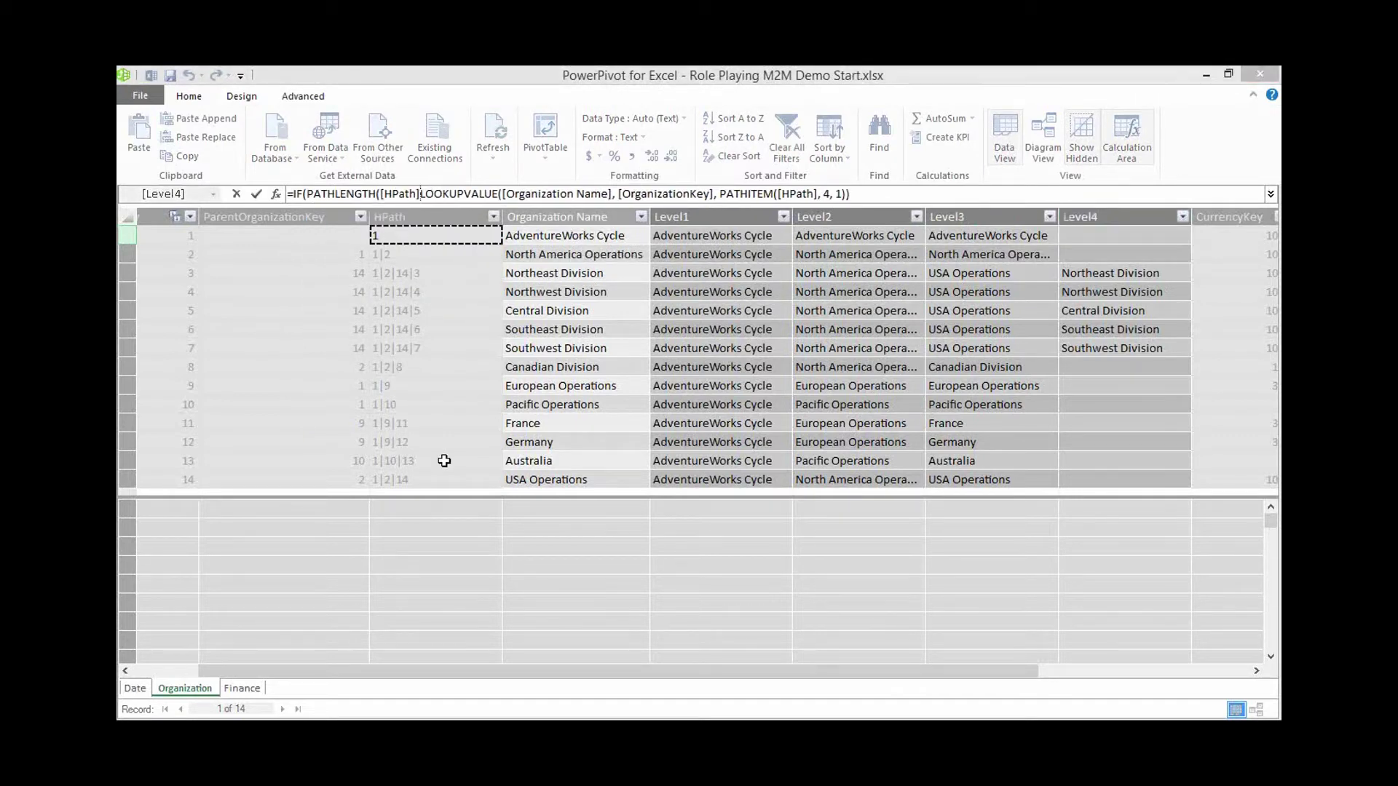
text() >)
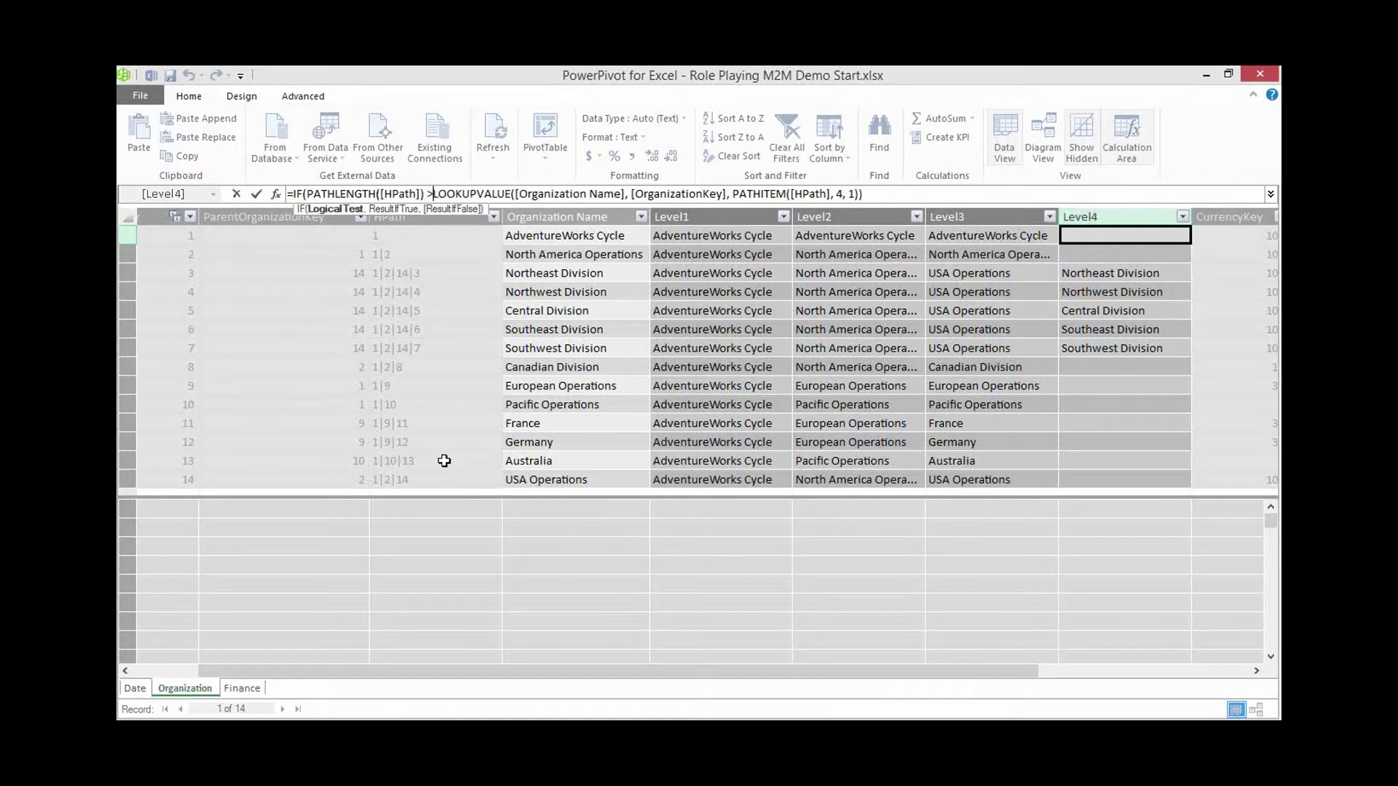
text(= 4,)
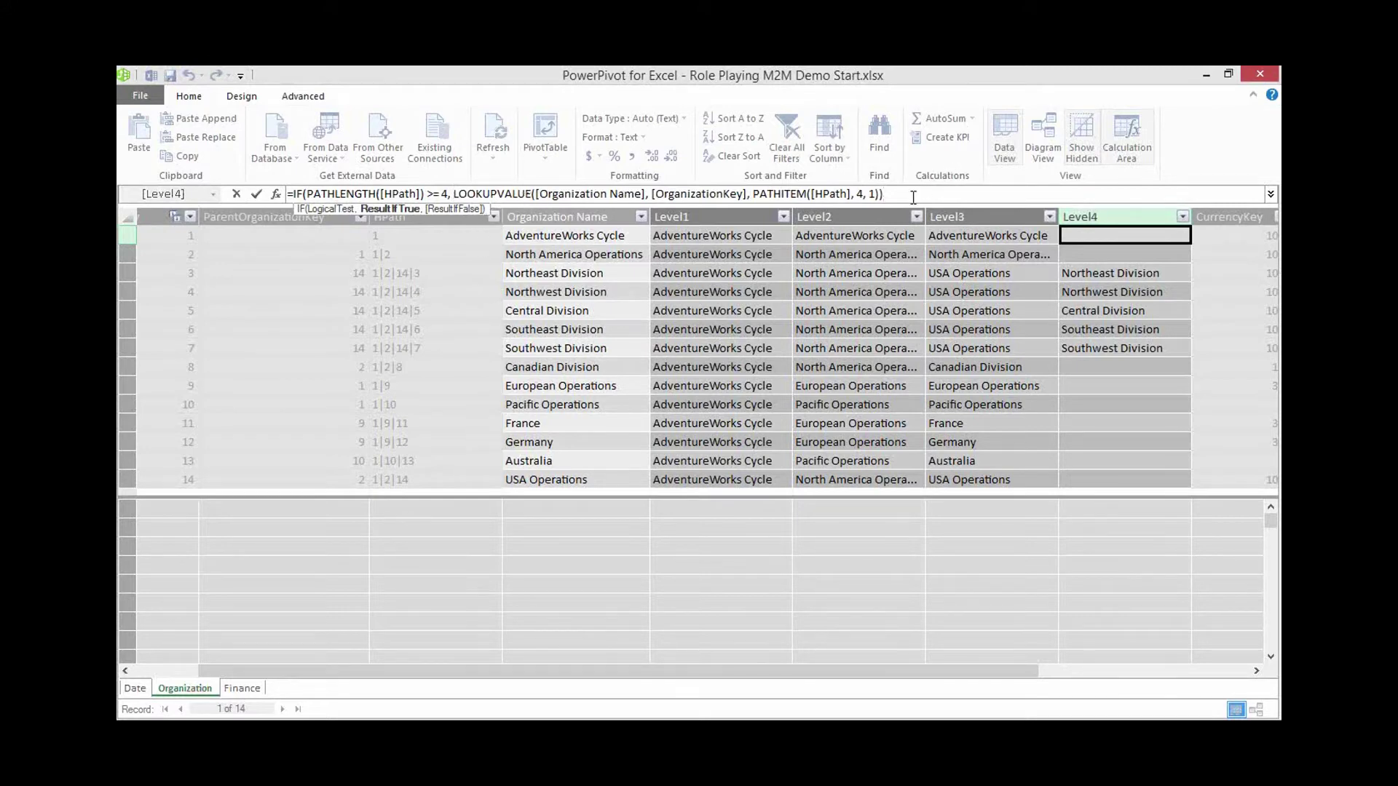
- Add [Level3] as the result if false in the Level4 IF formula, close the function and commit it
text(,)
click(947, 234)
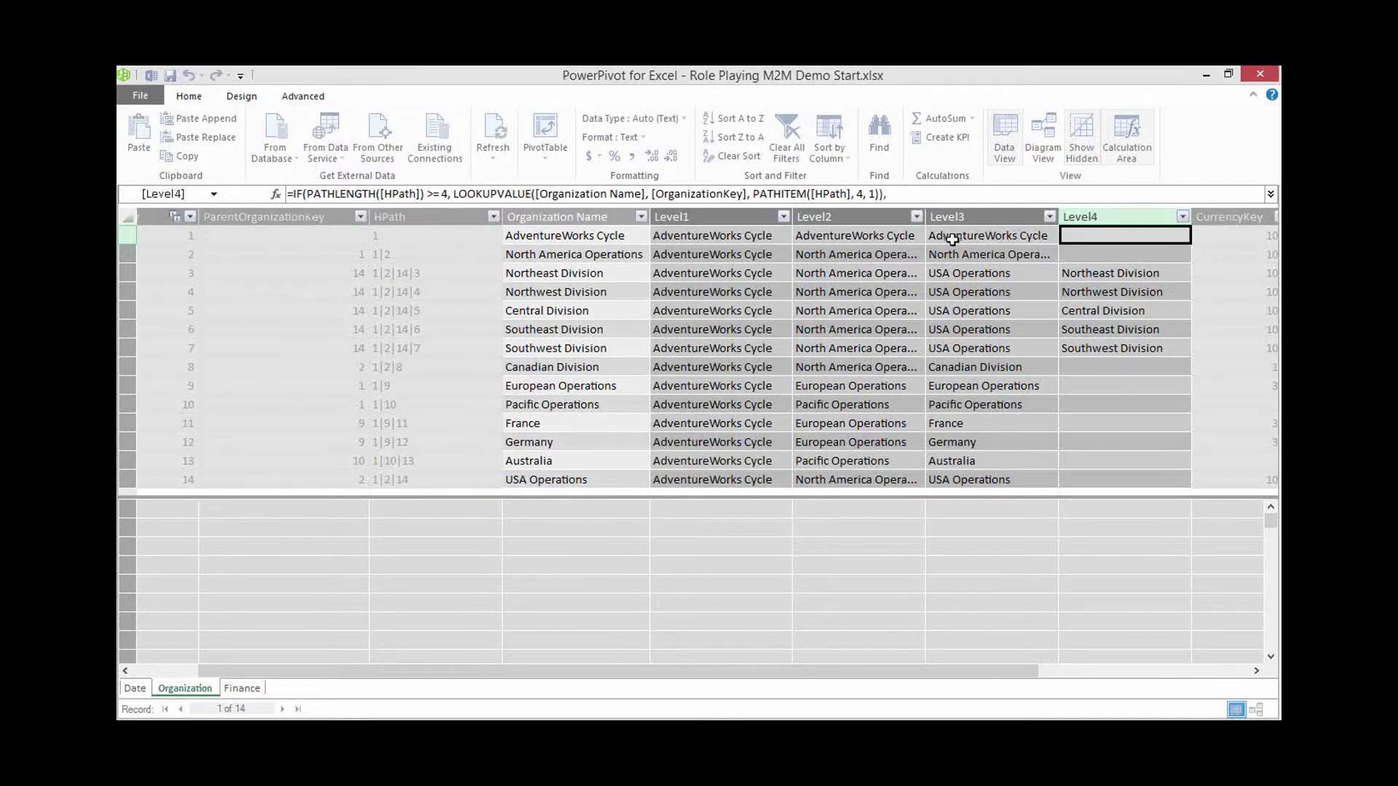
text())
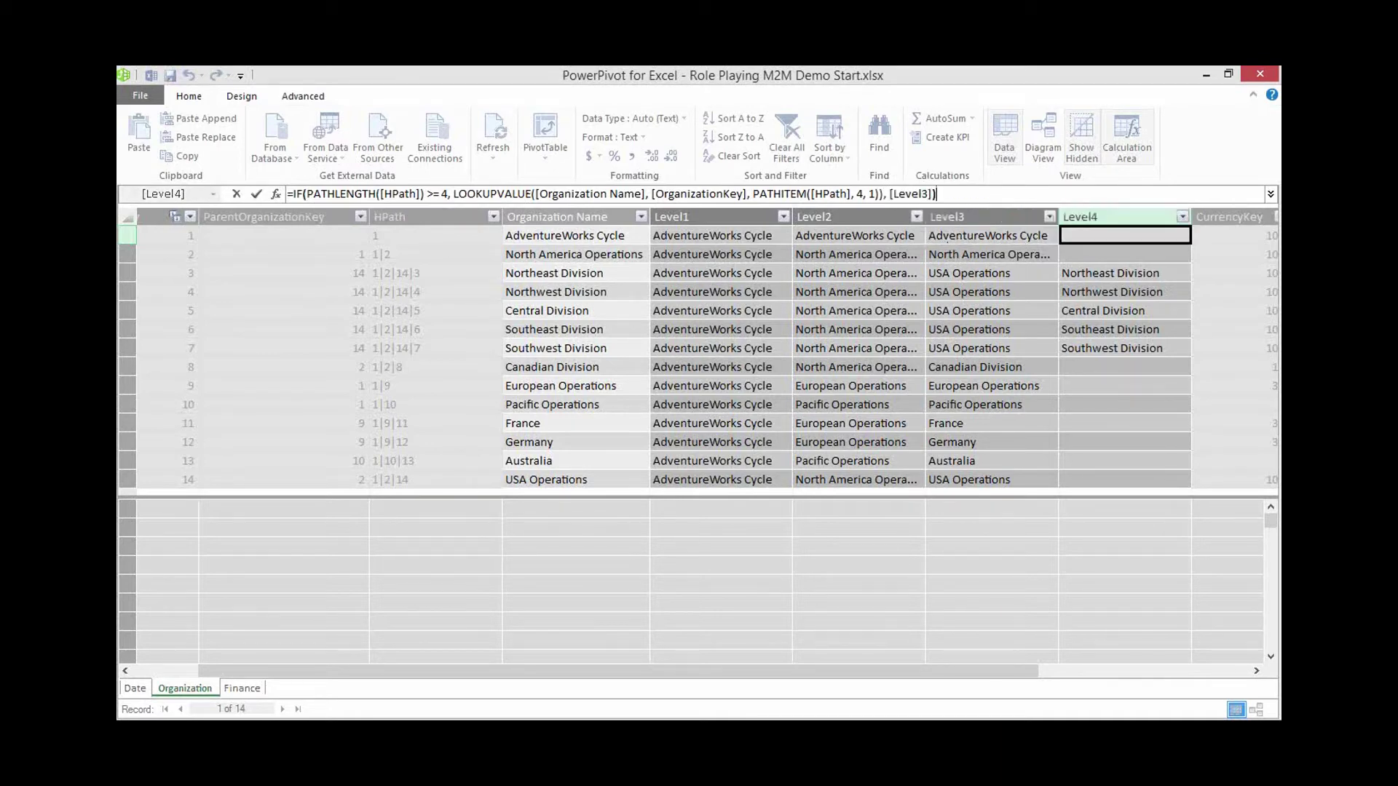
key(Return)
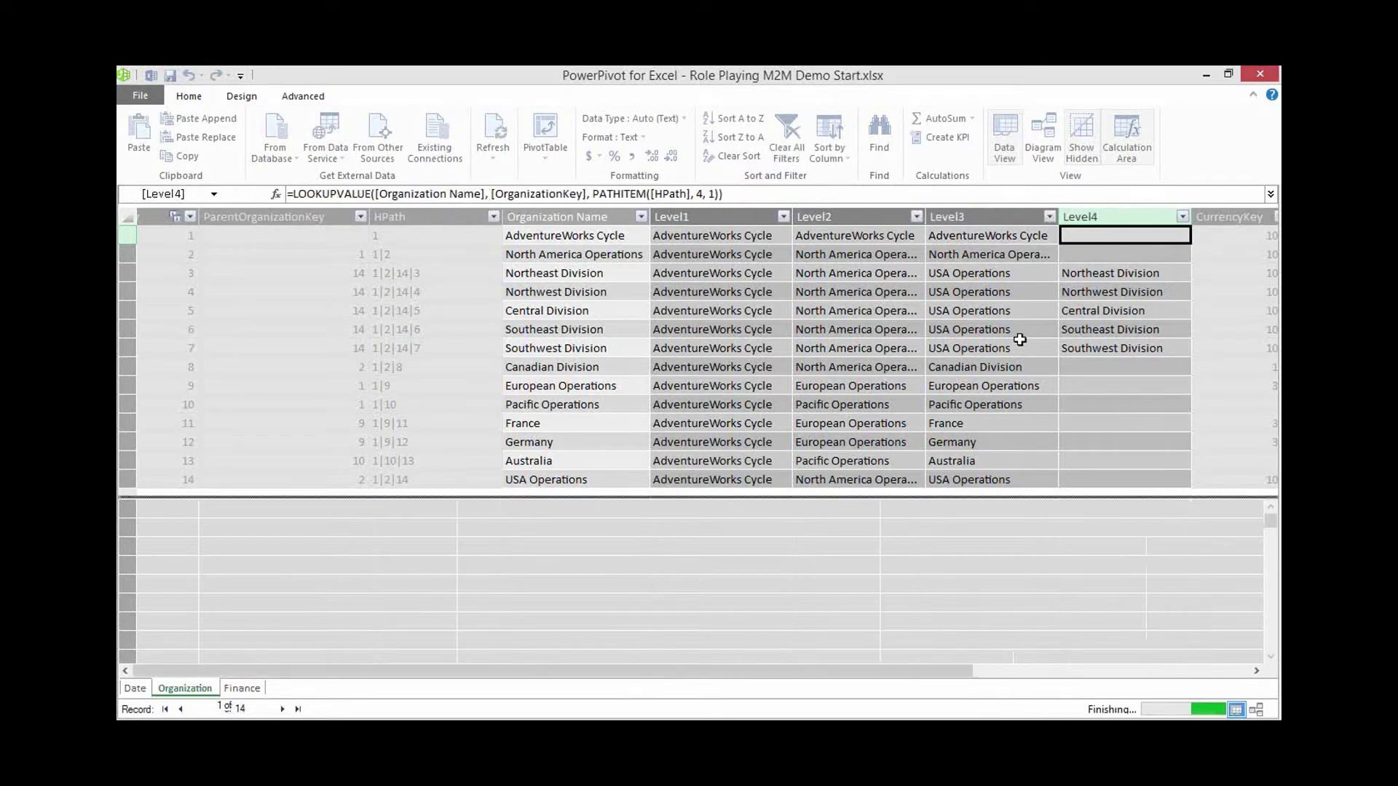
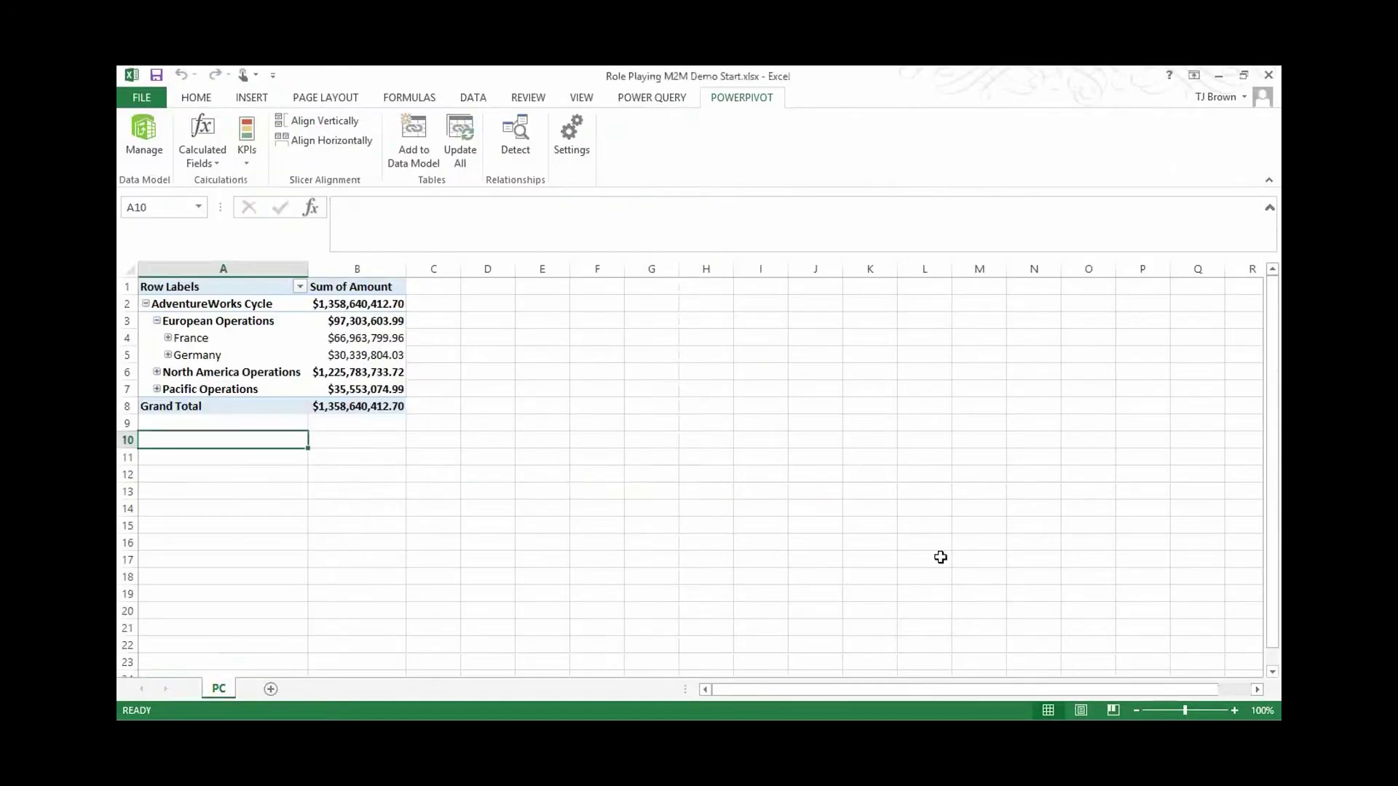
- Expand France under European Operations in the PivotTable to examine the members at its next hierarchy level
click(212, 341)
click(191, 326)
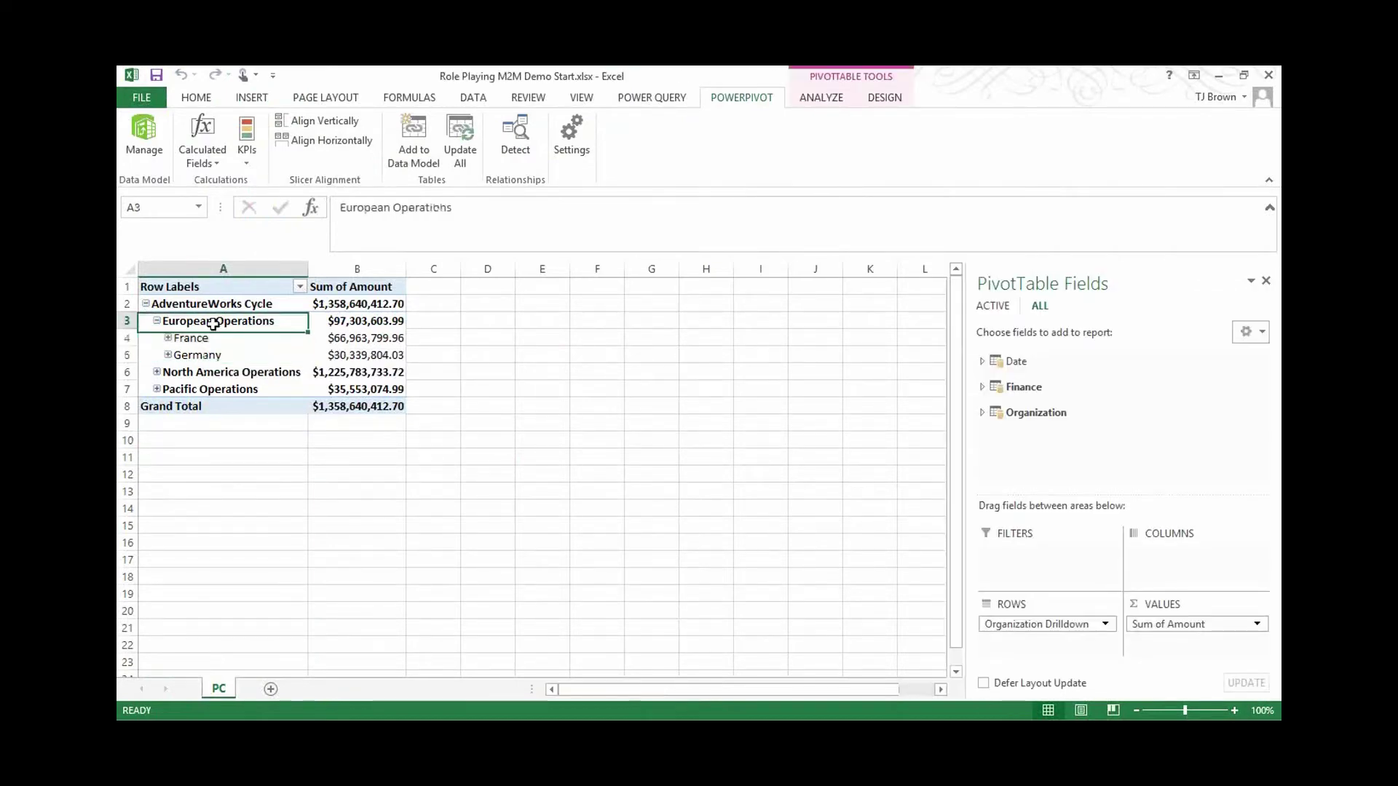
click(165, 338)
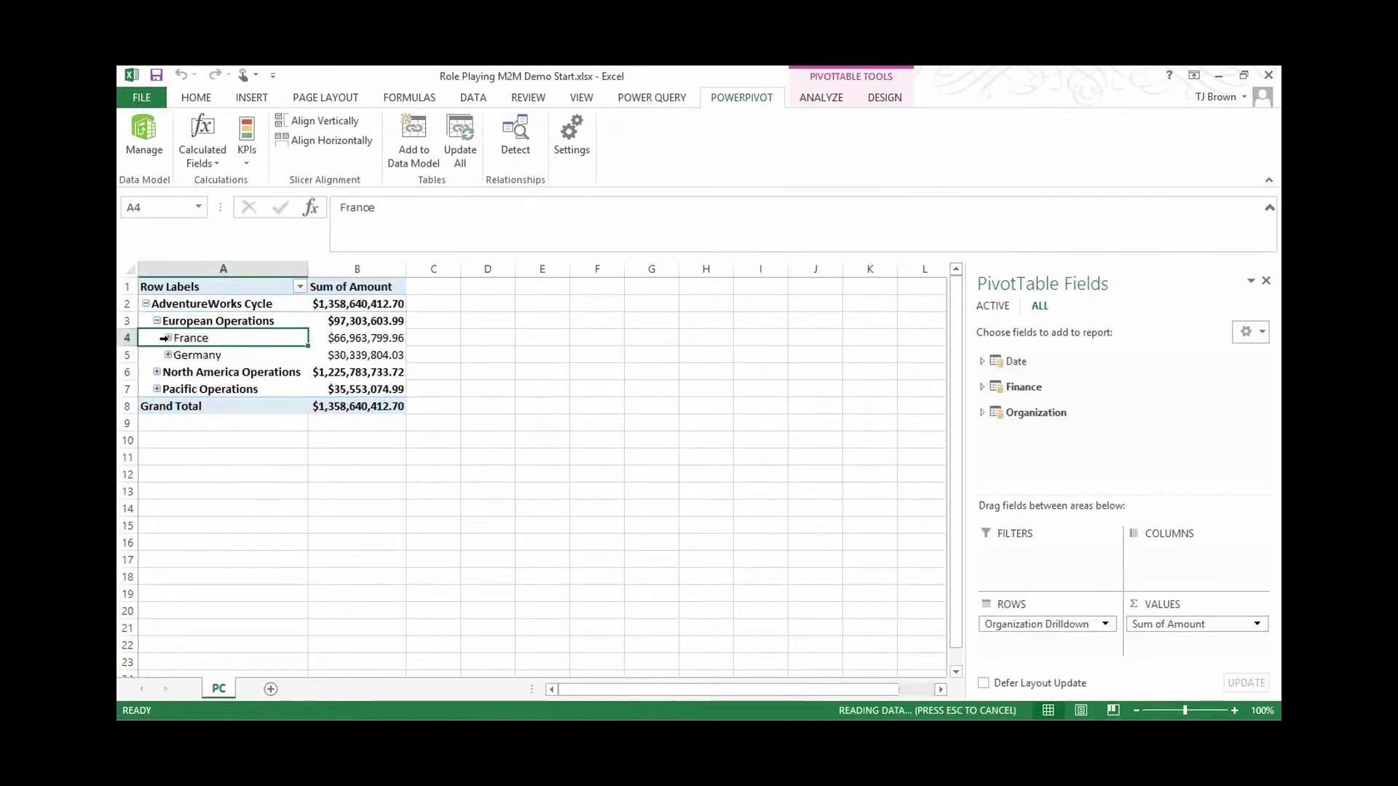
- Collapse and re-expand the France node under European Operations to examine its nested level and amounts in the pivot table
click(156, 320)
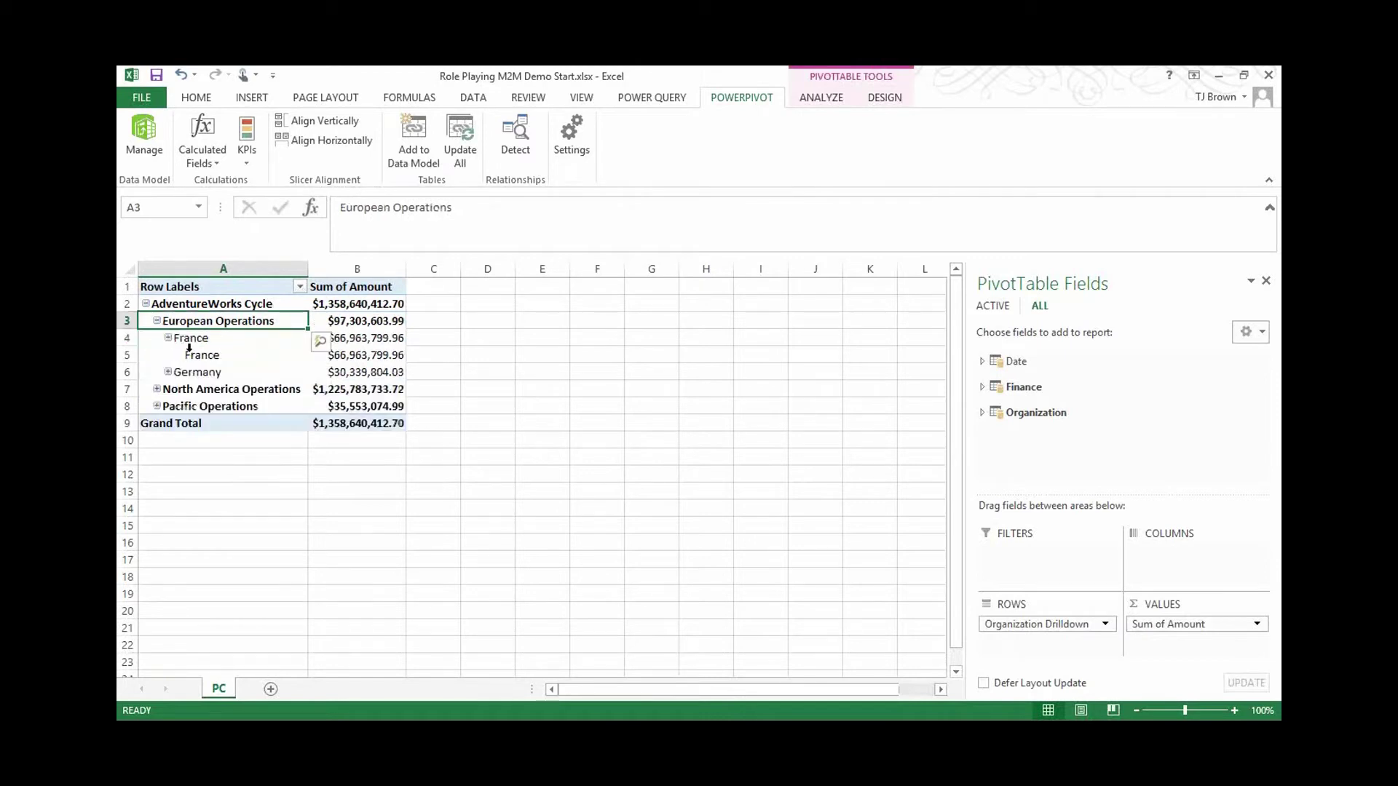
click(189, 344)
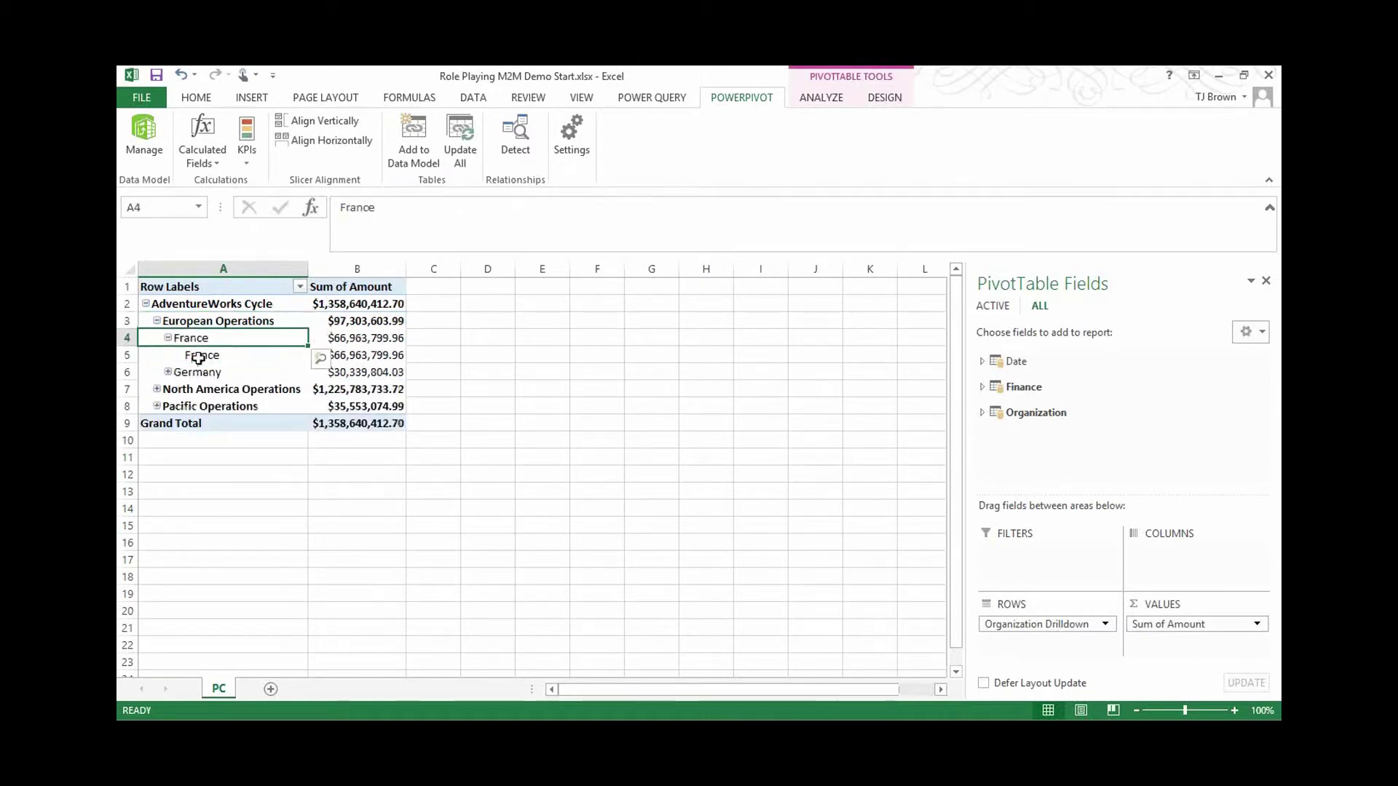
click(198, 358)
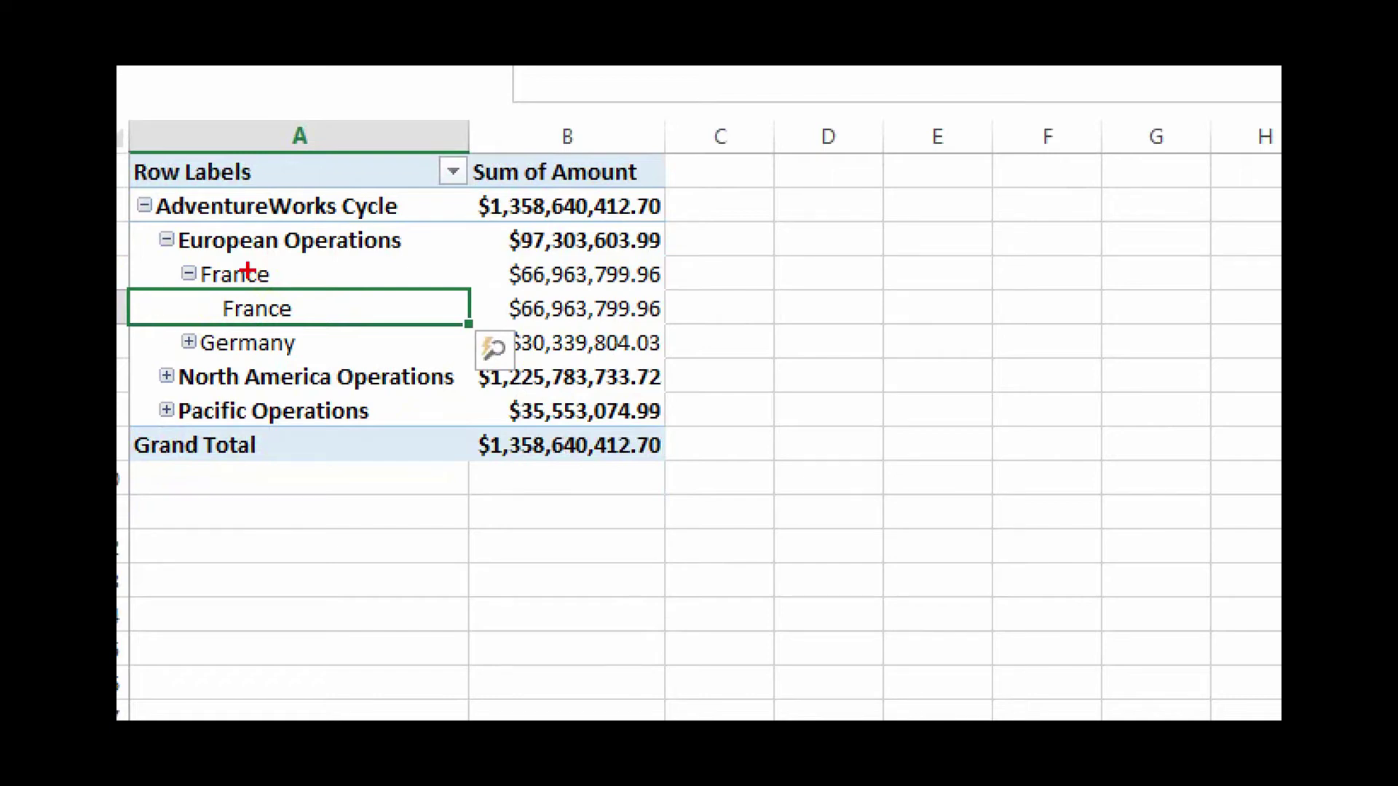
click(193, 282)
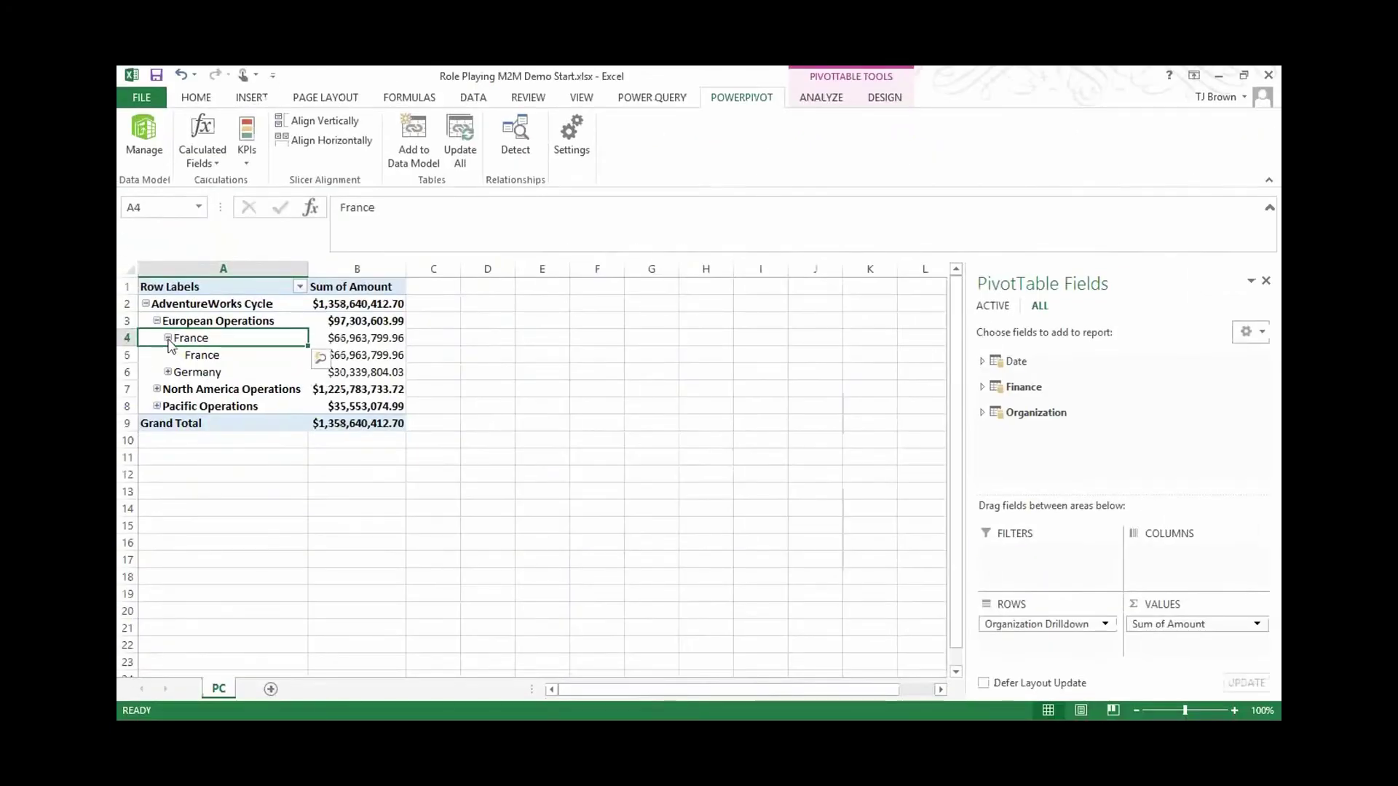
click(168, 338)
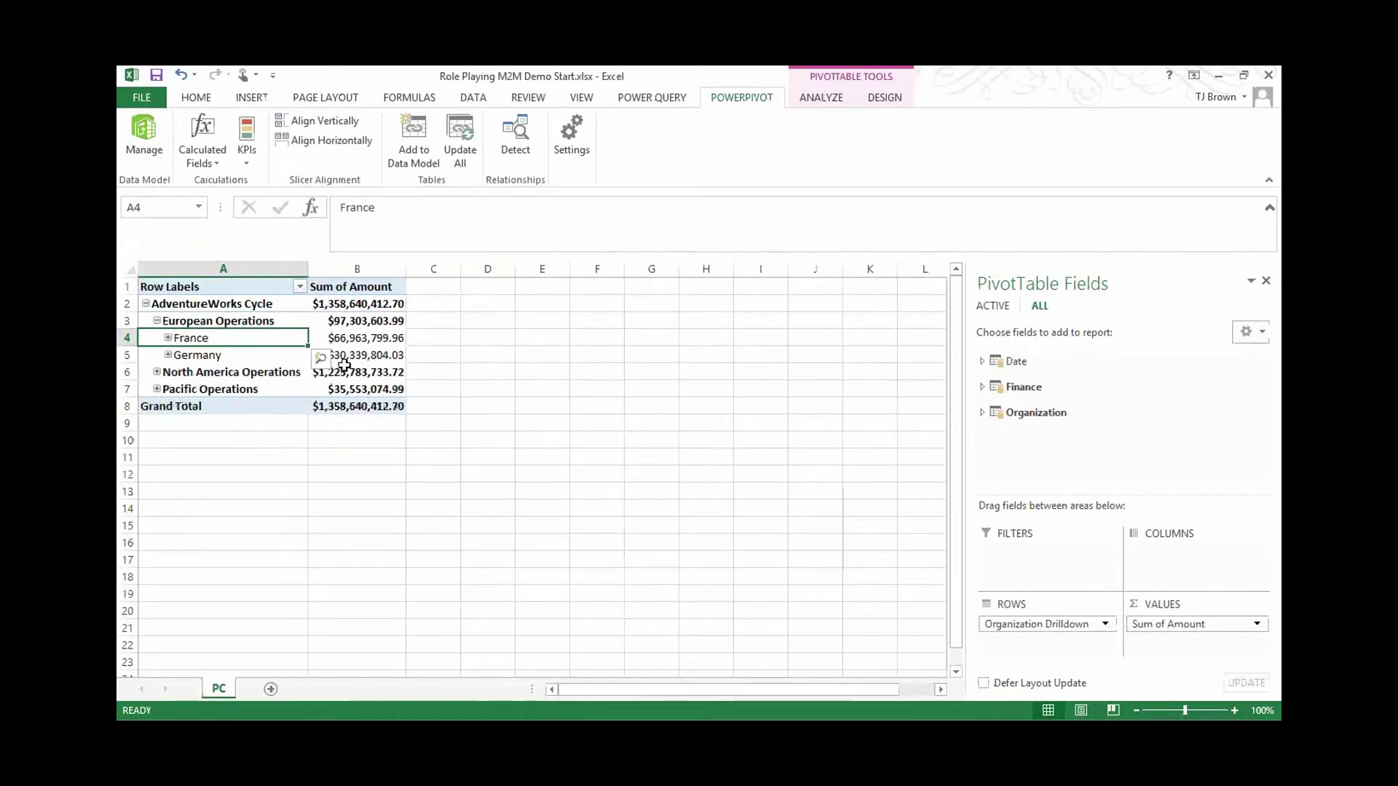
mouse_move(340, 335)
mouse_move(335, 374)
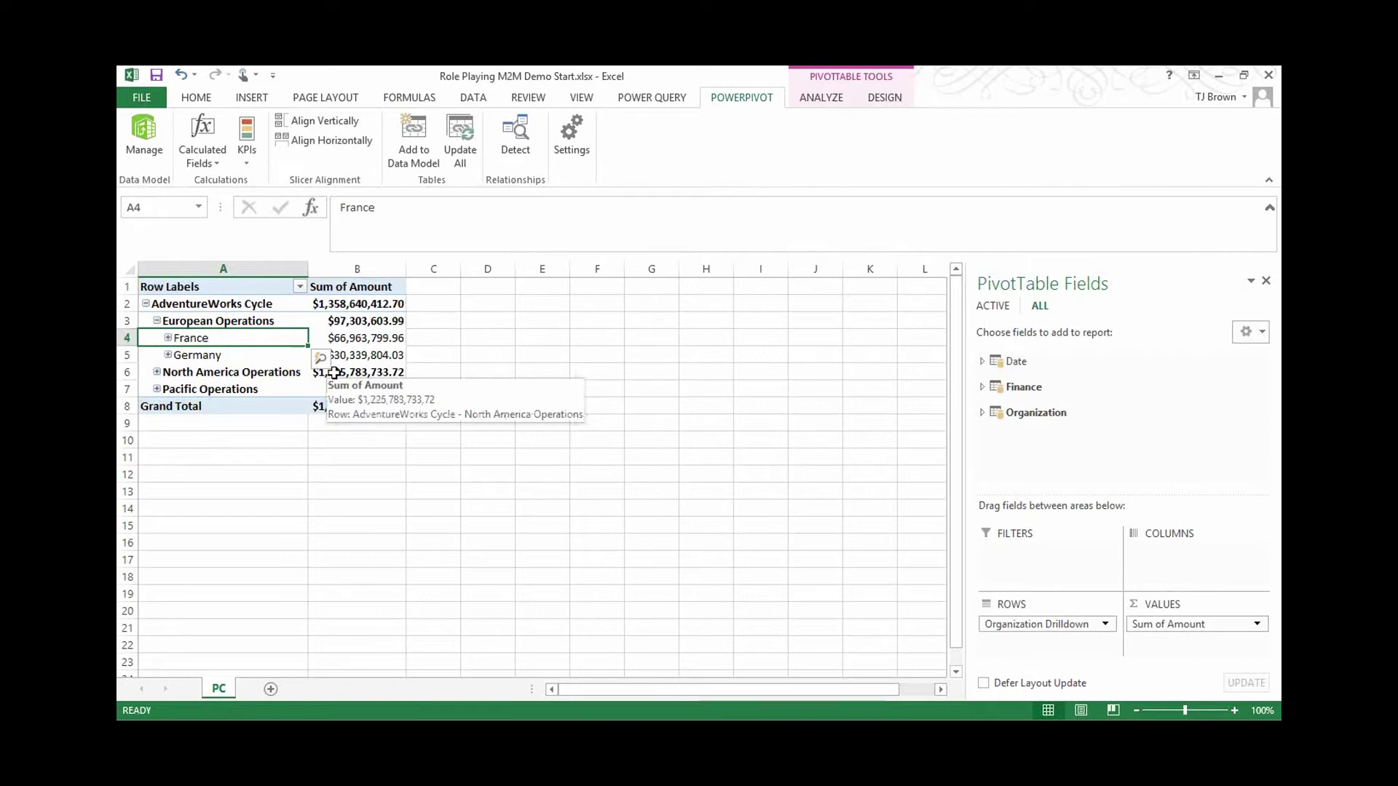
click(168, 337)
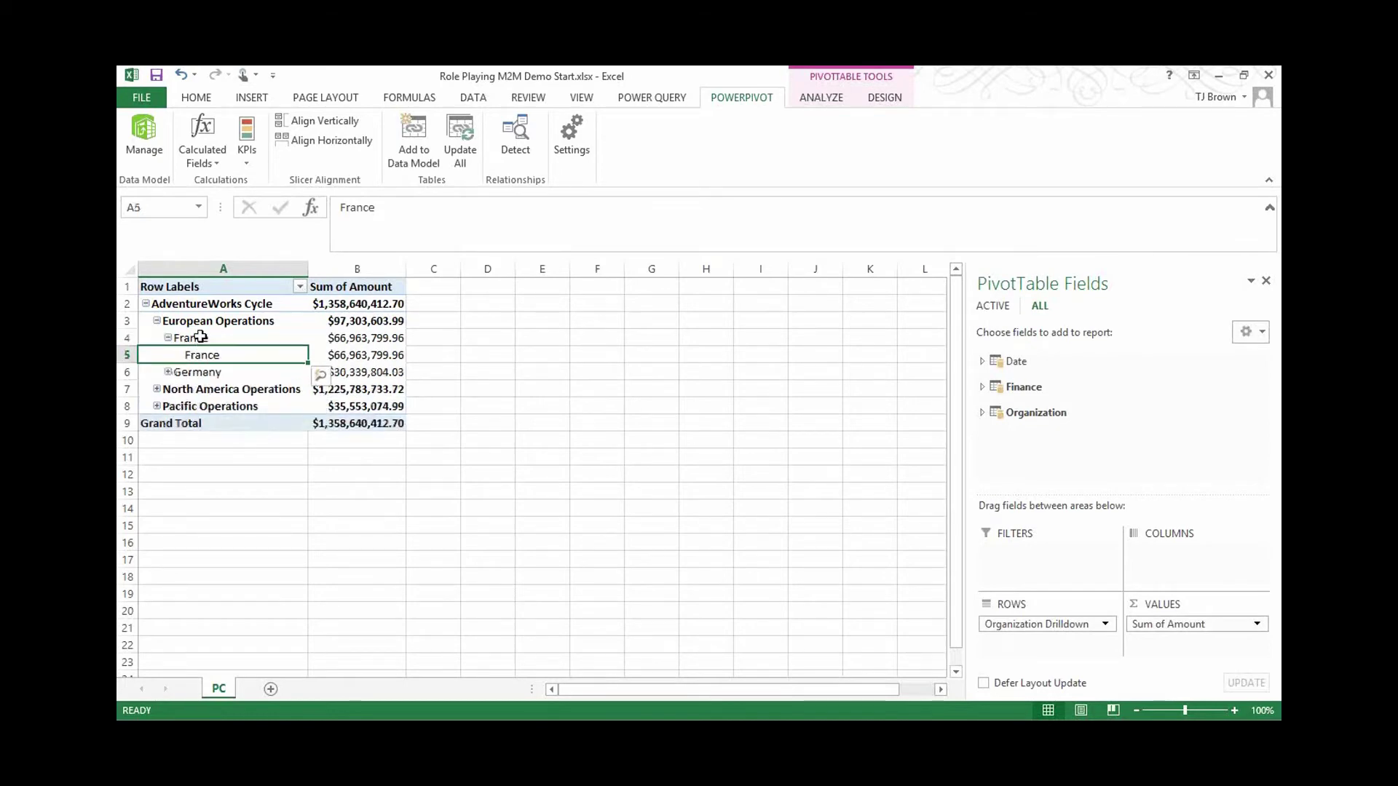
- Compare the parent France row with the nested France row beneath it, including their amounts
click(201, 335)
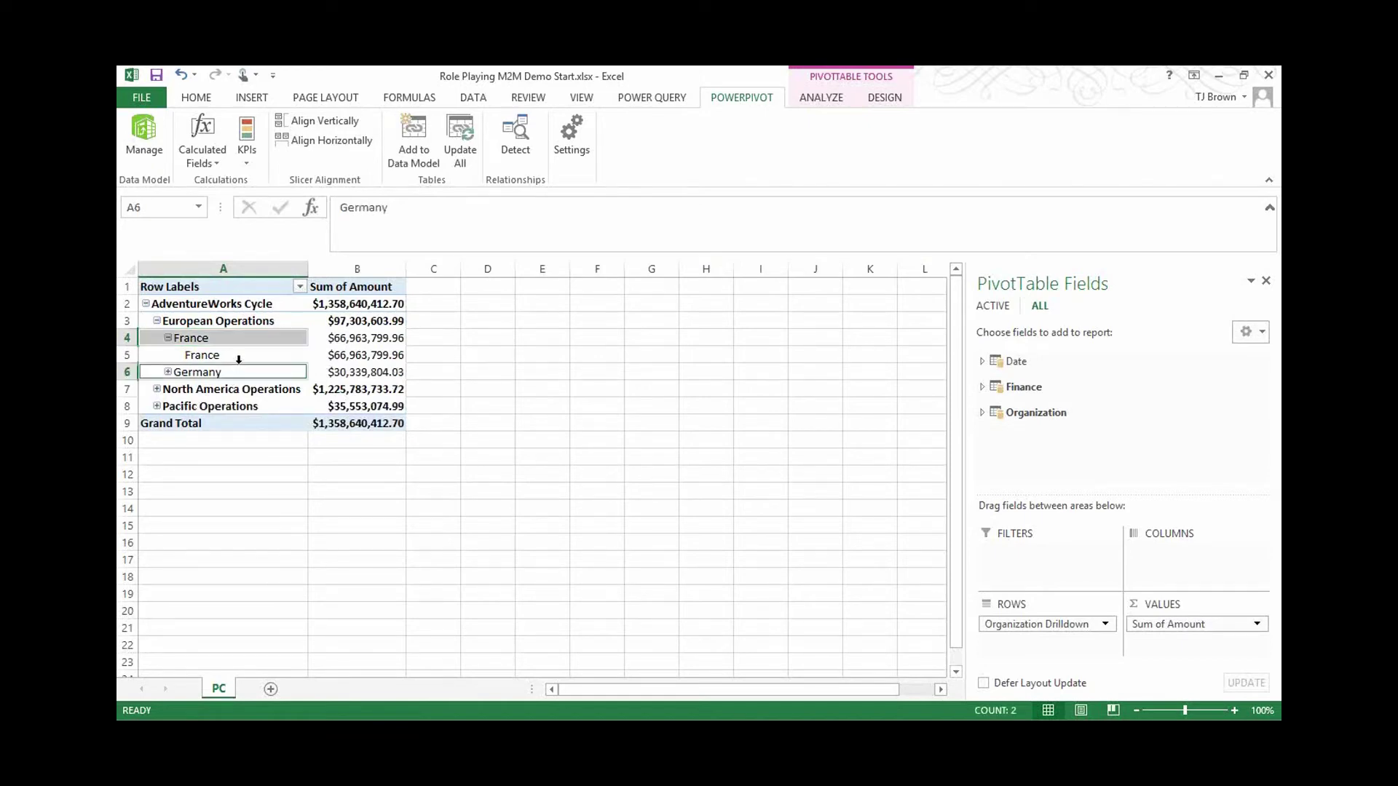
click(235, 357)
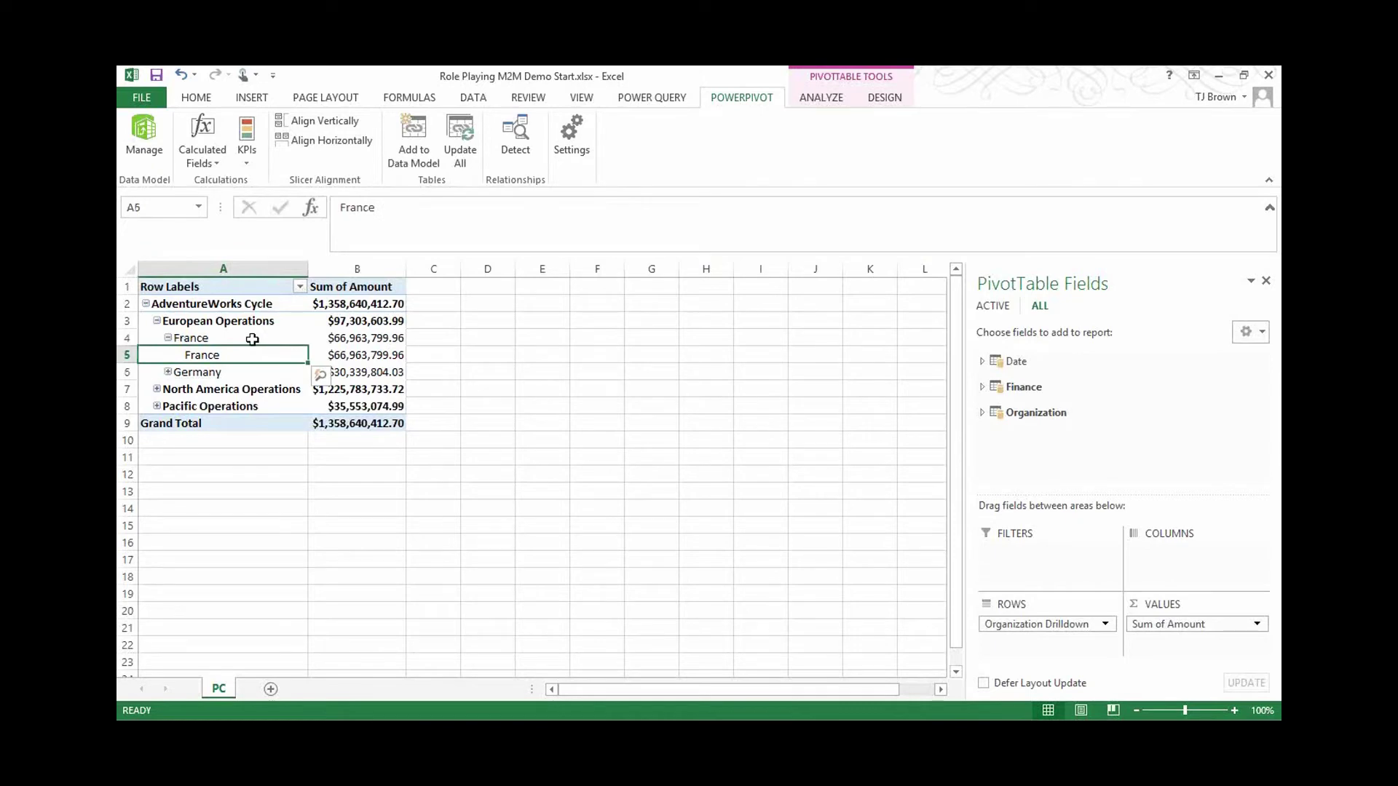
click(252, 339)
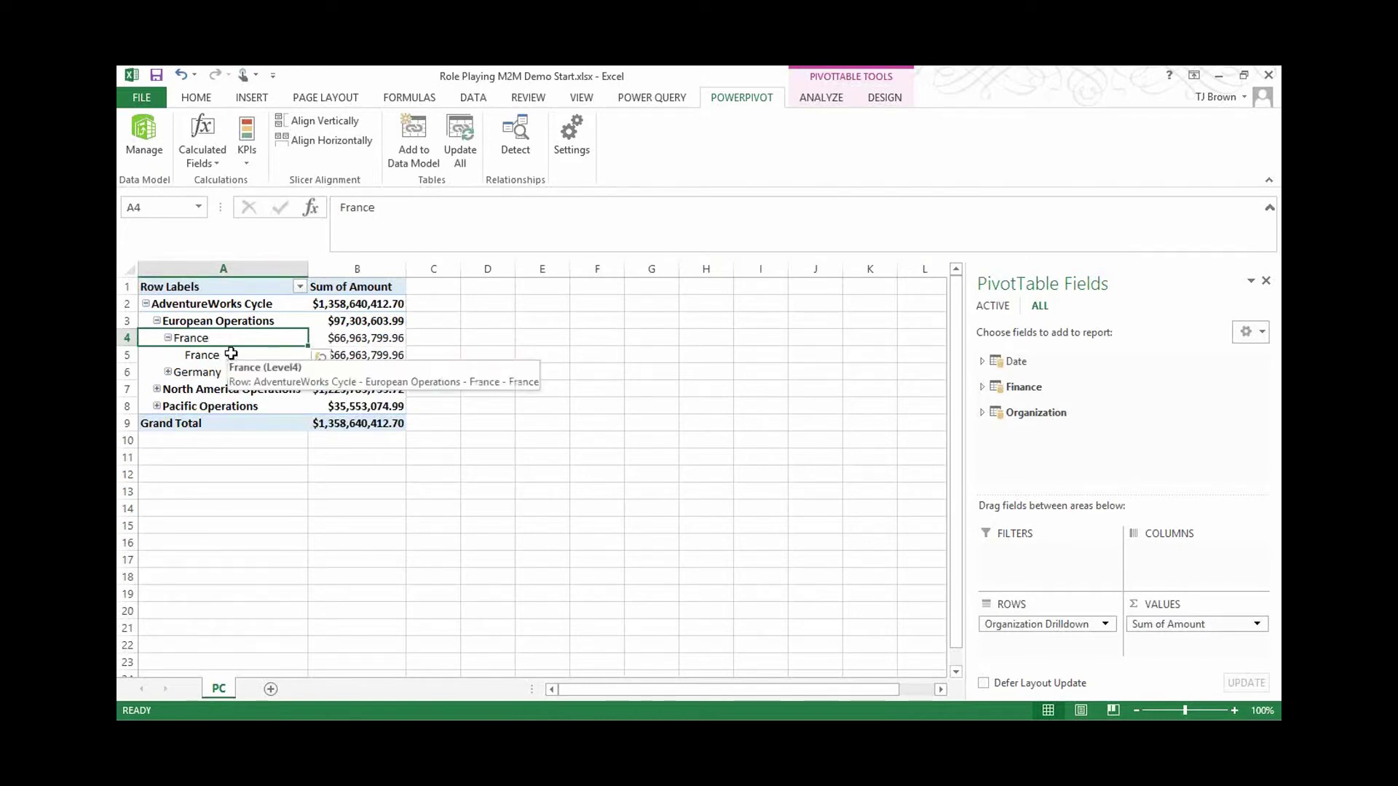
click(226, 354)
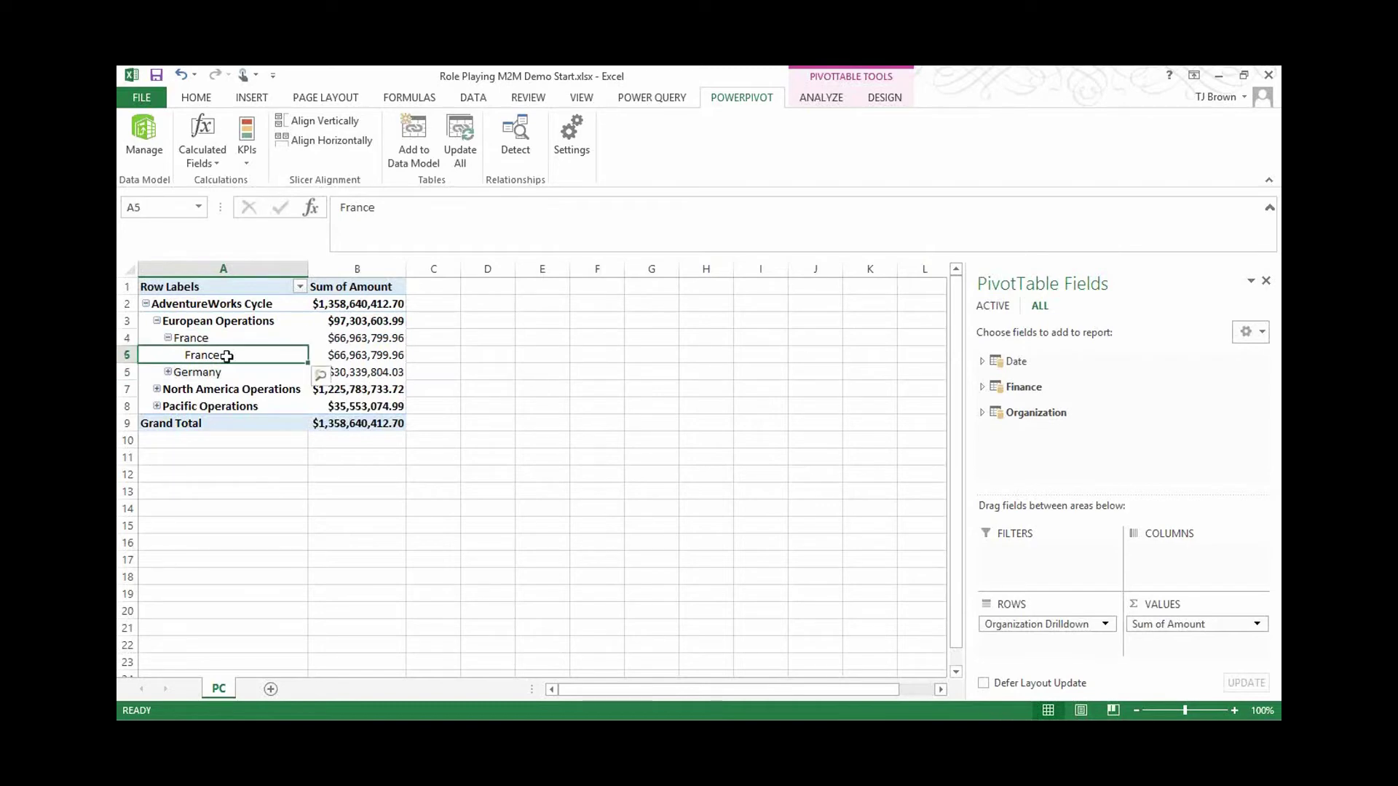
click(186, 329)
click(195, 350)
click(197, 339)
click(198, 356)
click(212, 339)
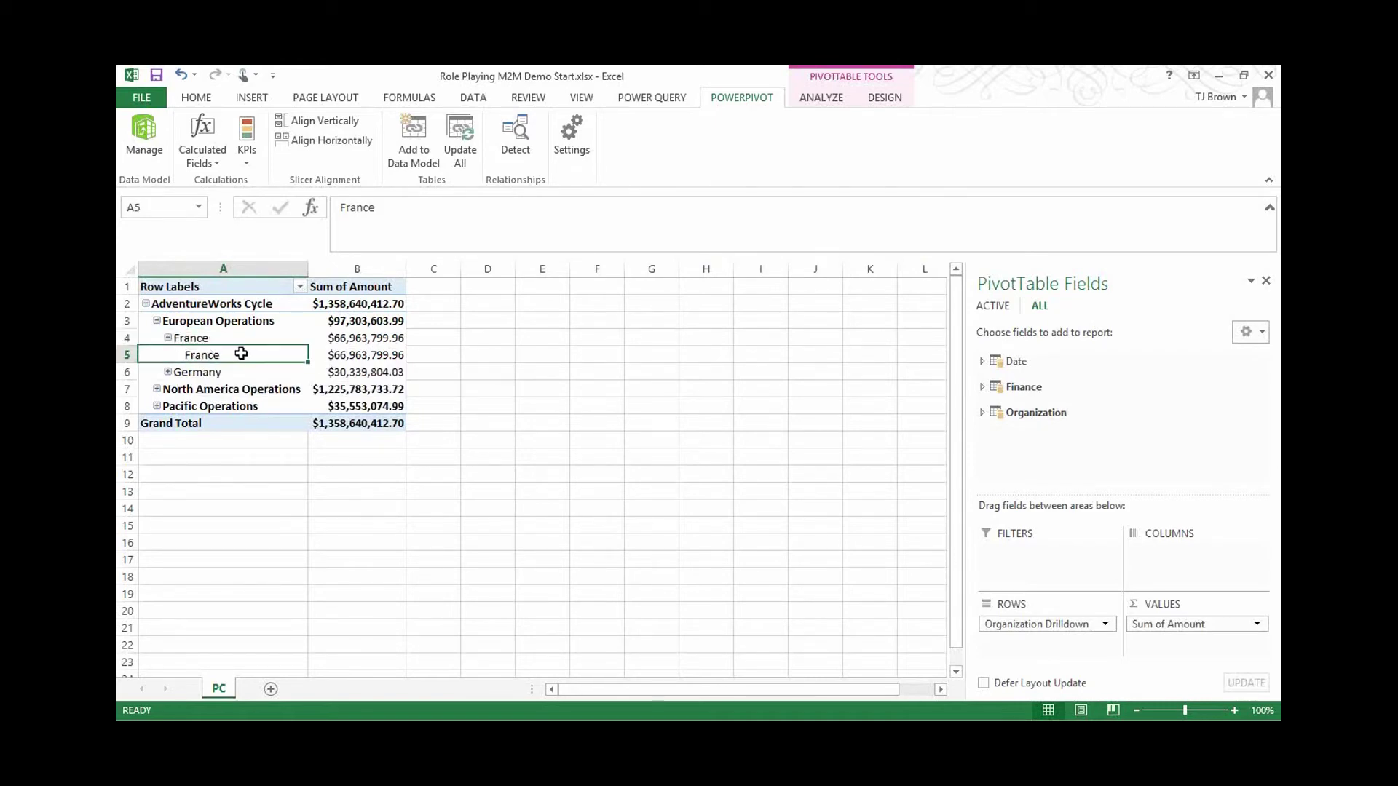
click(235, 354)
click(235, 340)
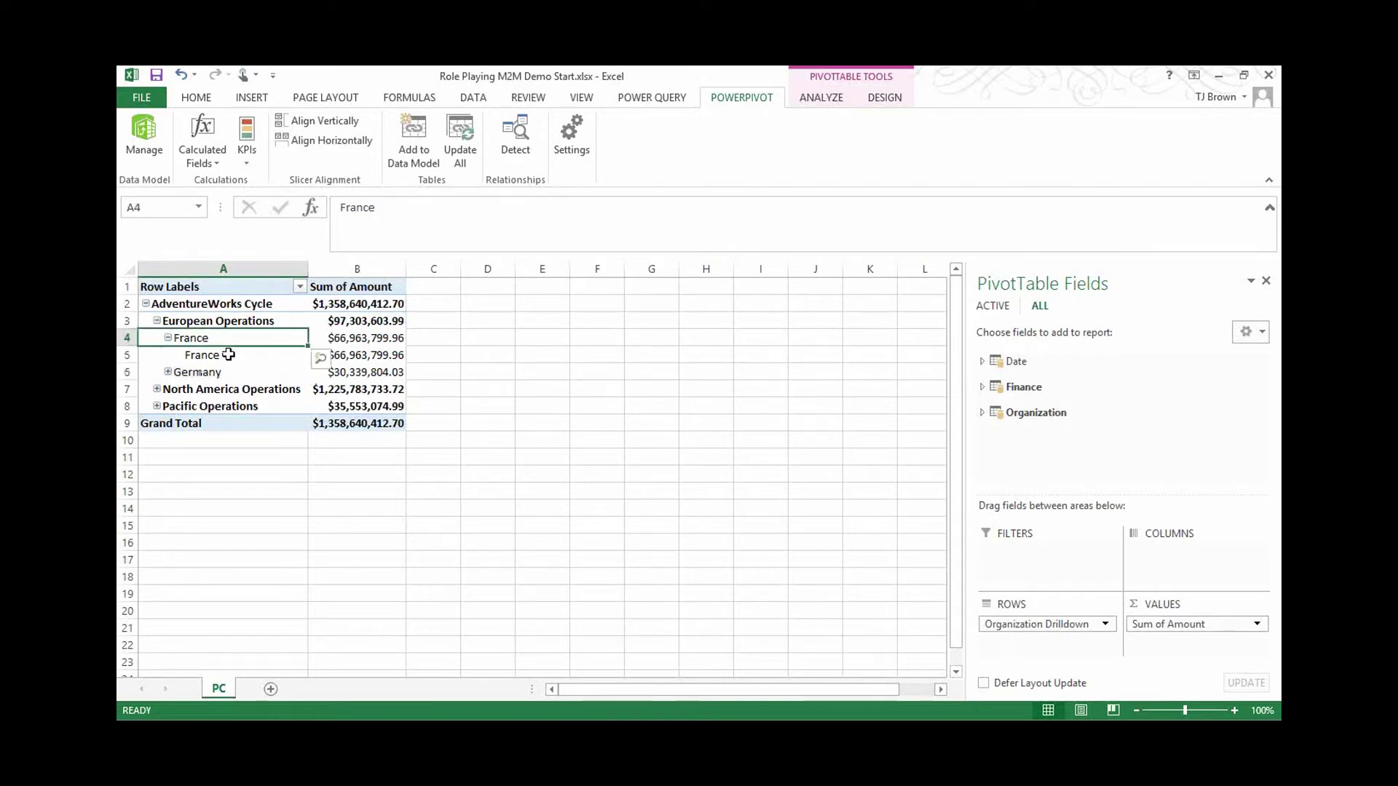
click(228, 355)
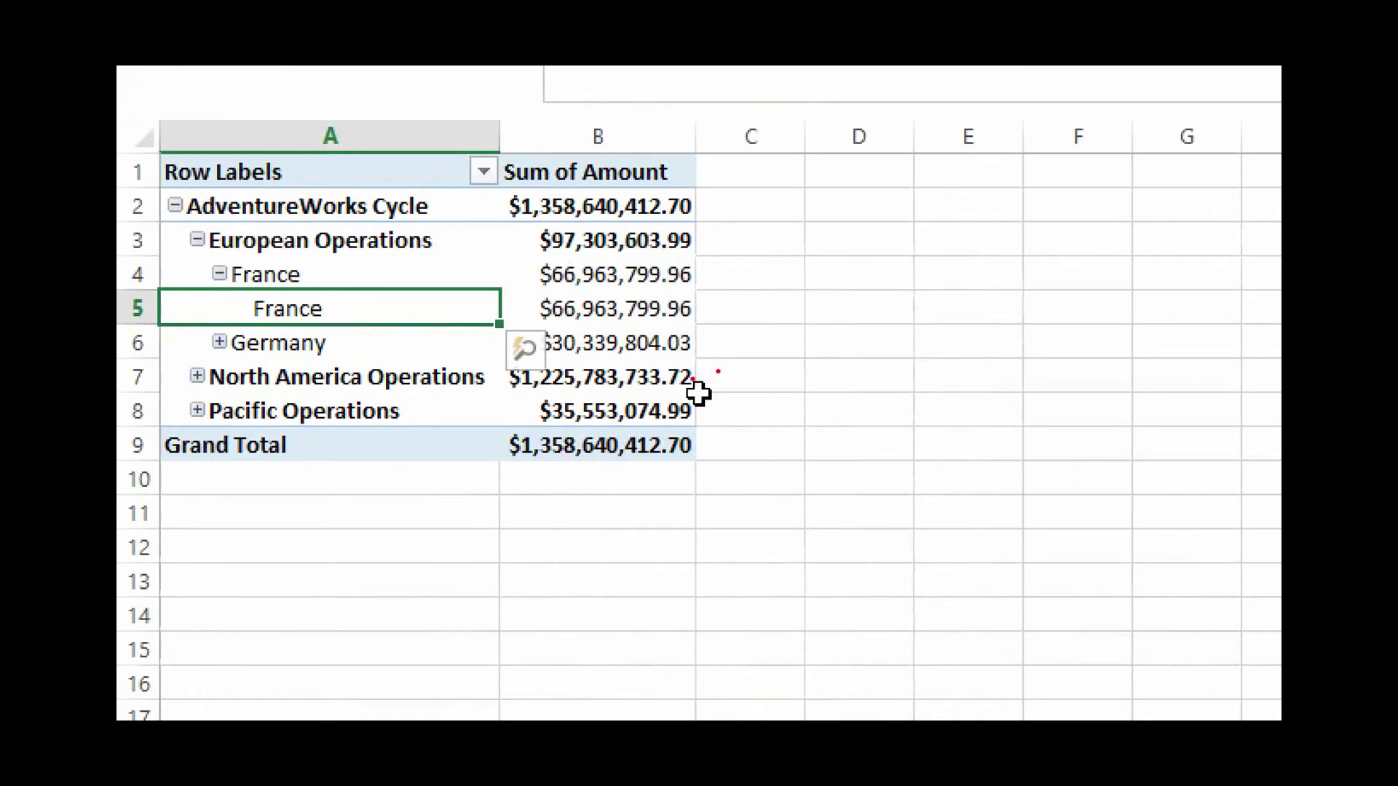
right_click(741, 277)
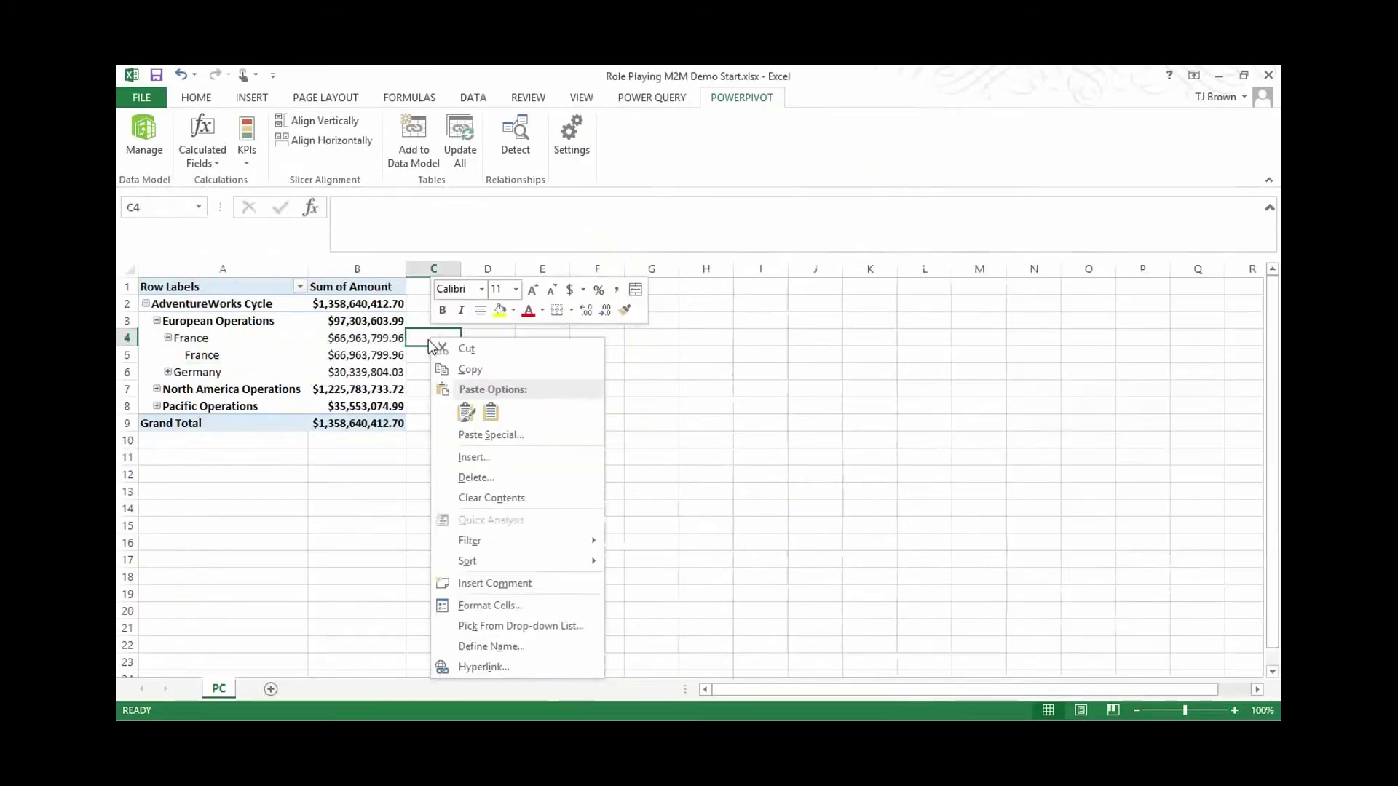
key(Escape)
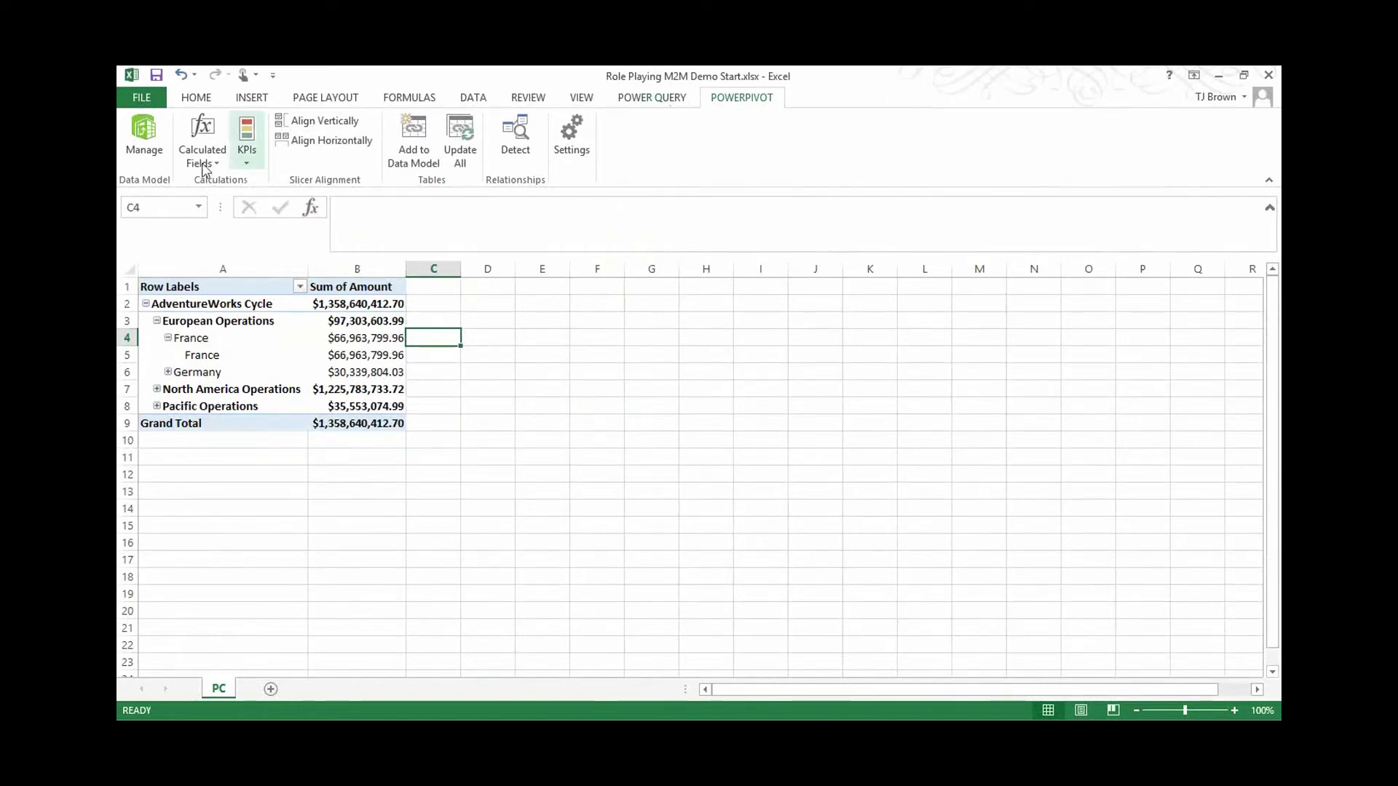
- Open the Power Pivot data model and insert a calculated column before Organization Name in the Organization table with the formula =PATHLENGTH([HPath])
click(145, 138)
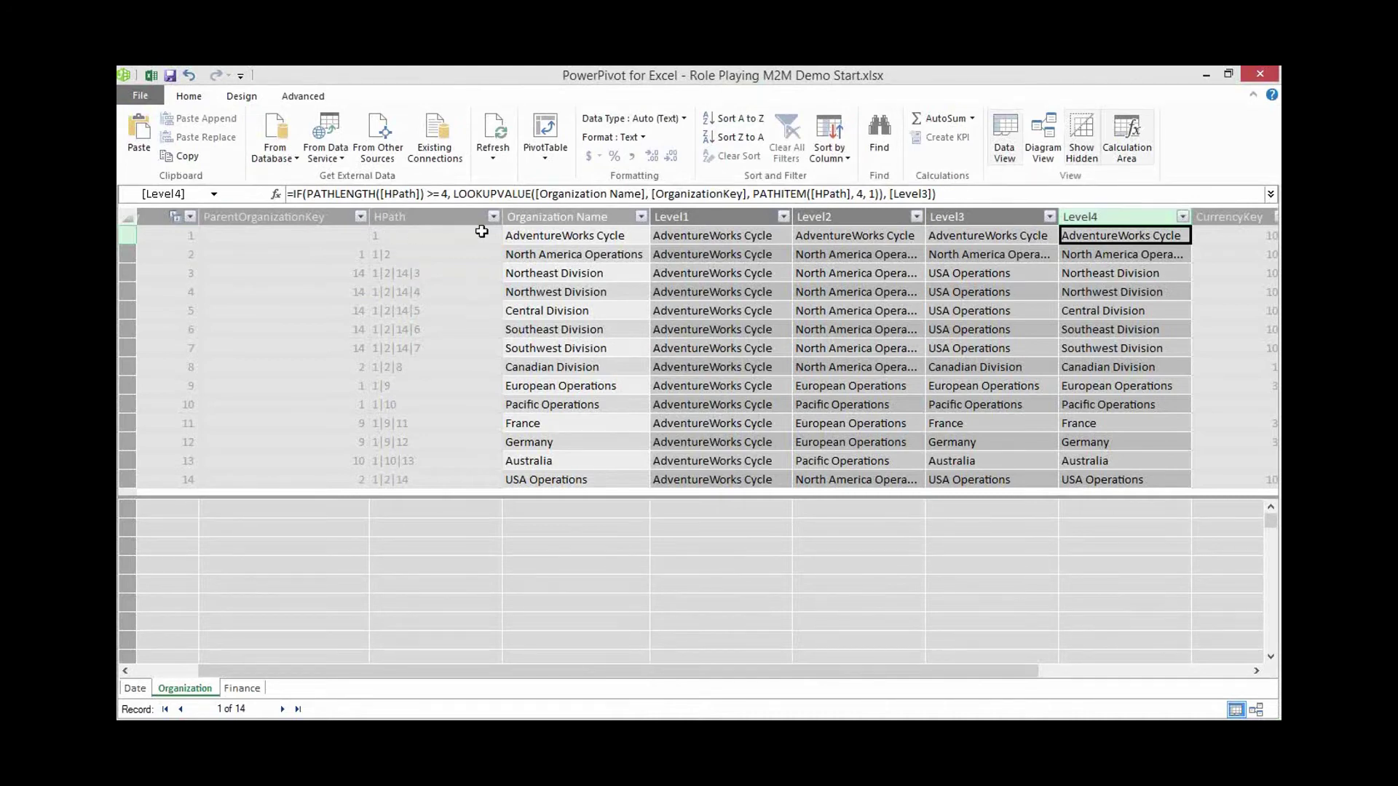
click(517, 216)
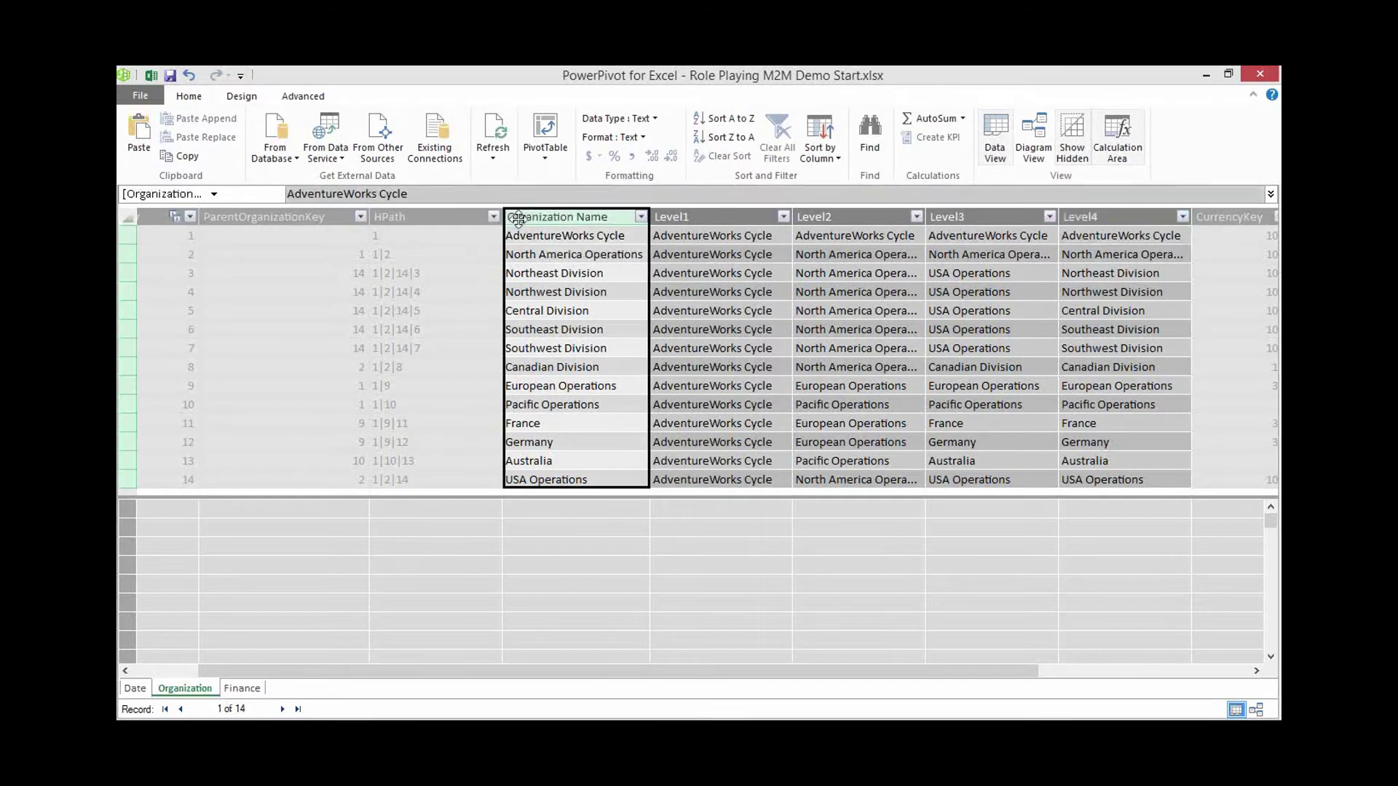
right_click(527, 217)
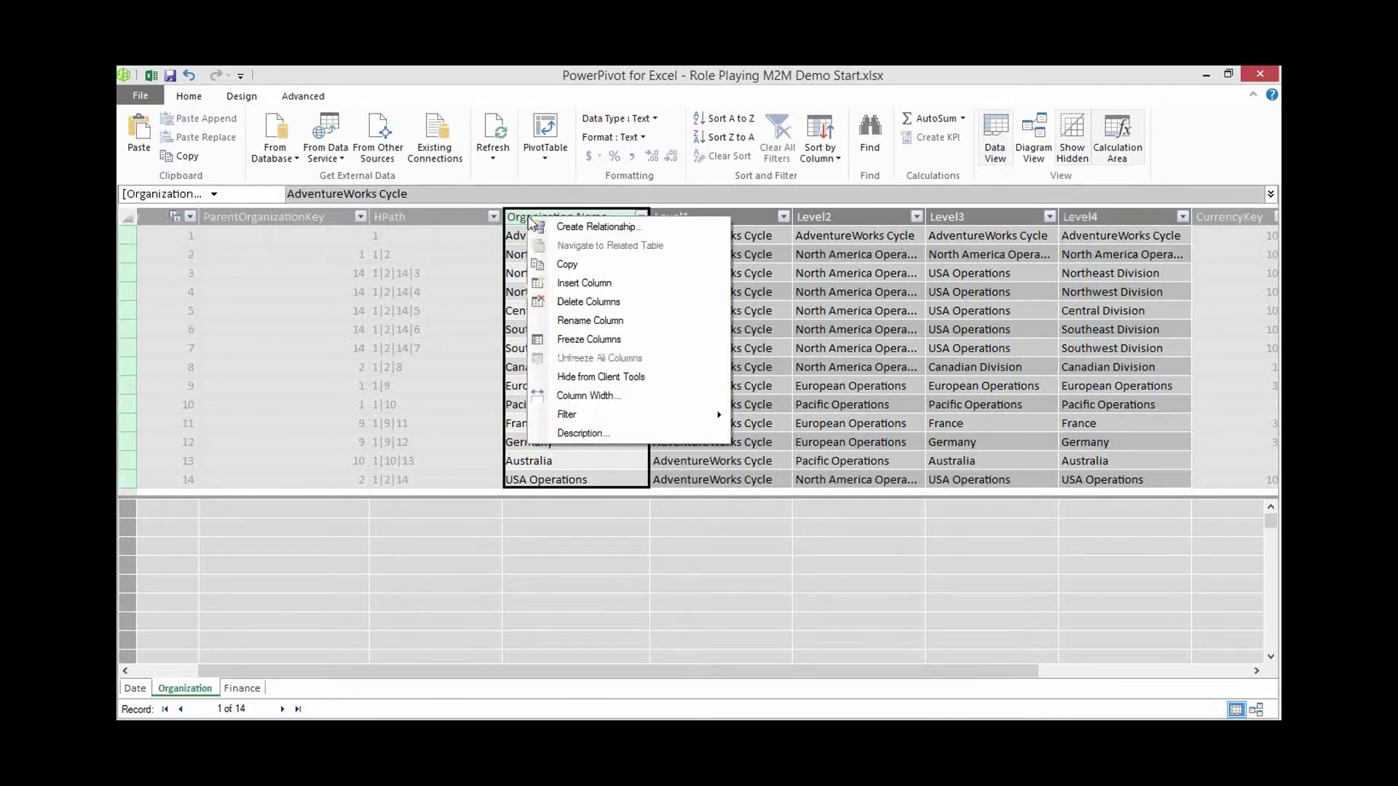
click(558, 288)
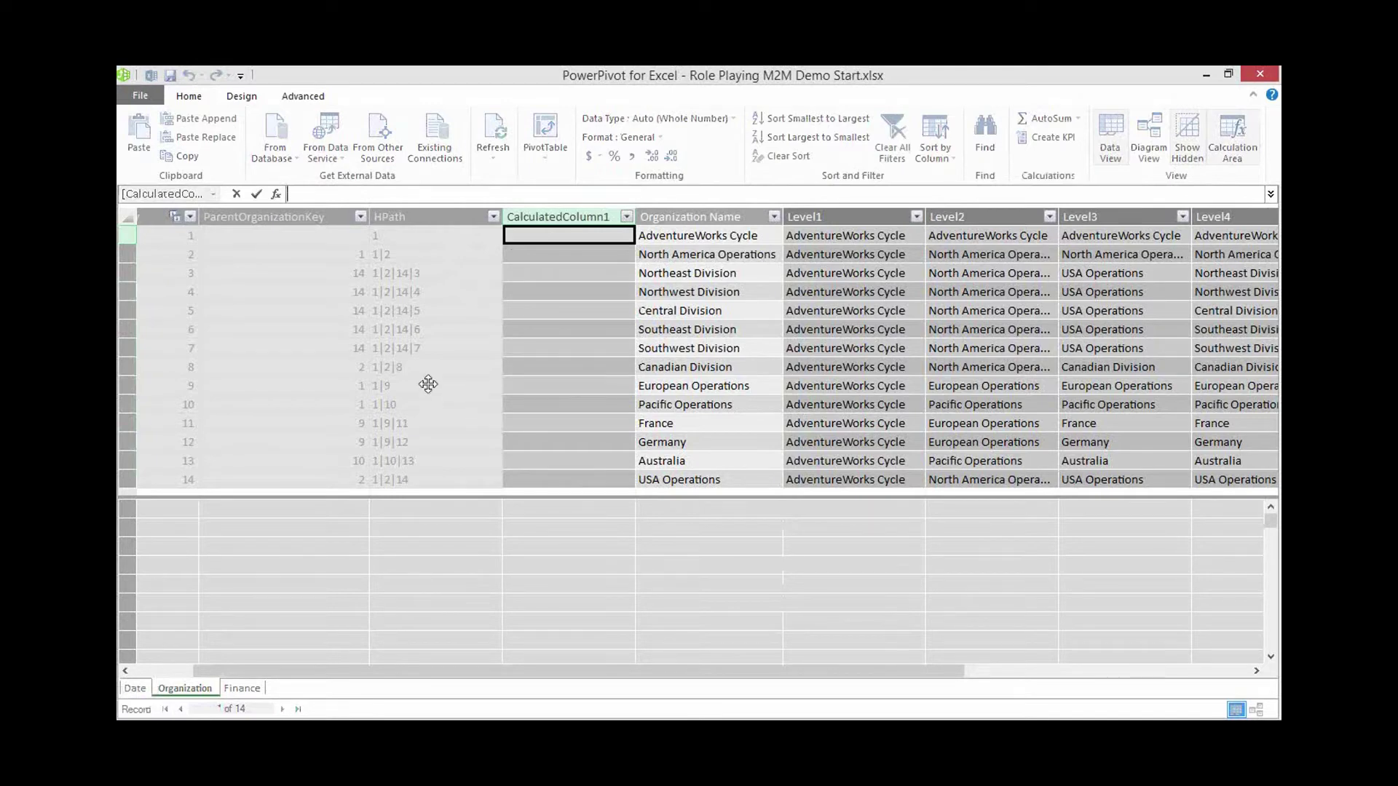
text(=pa)
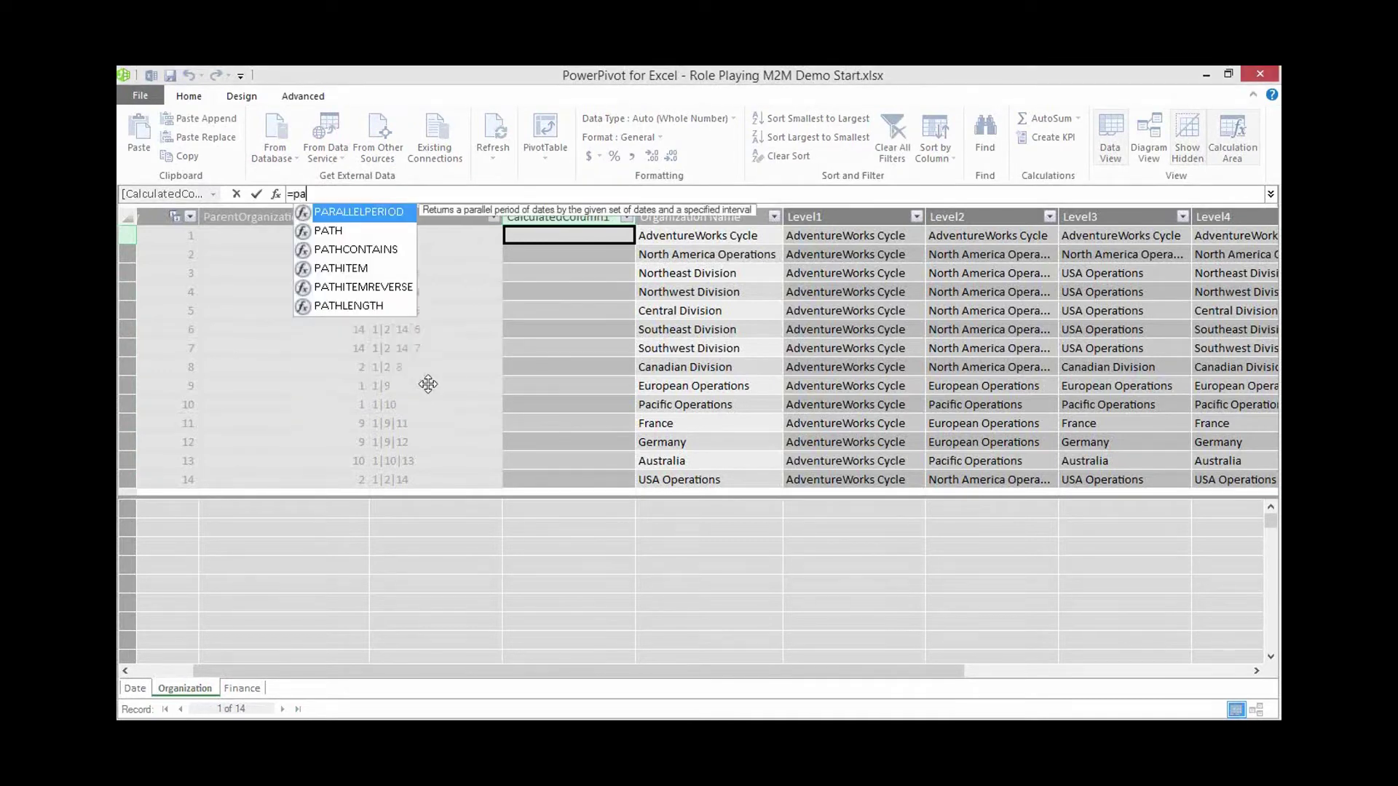
text(thl)
key(Tab)
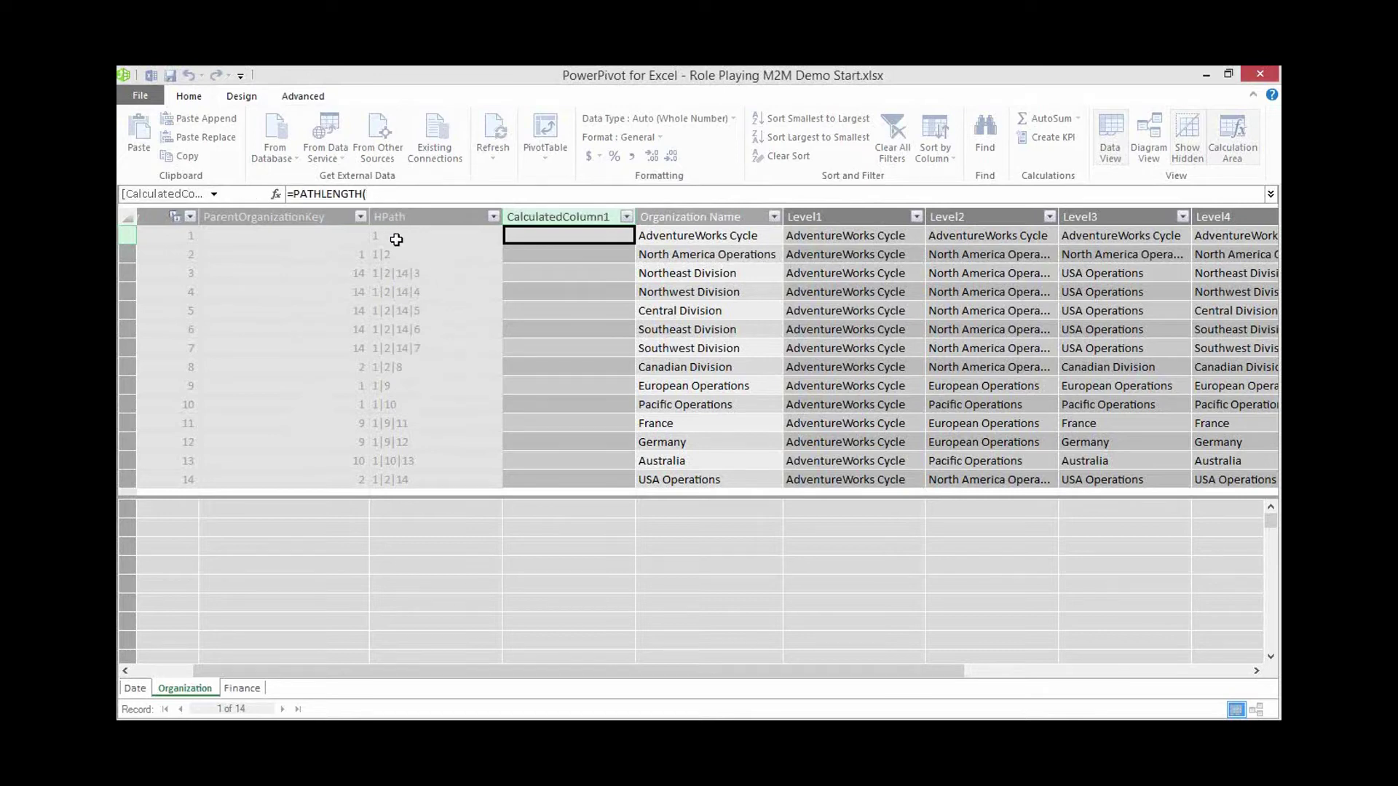
click(396, 240)
key(Return)
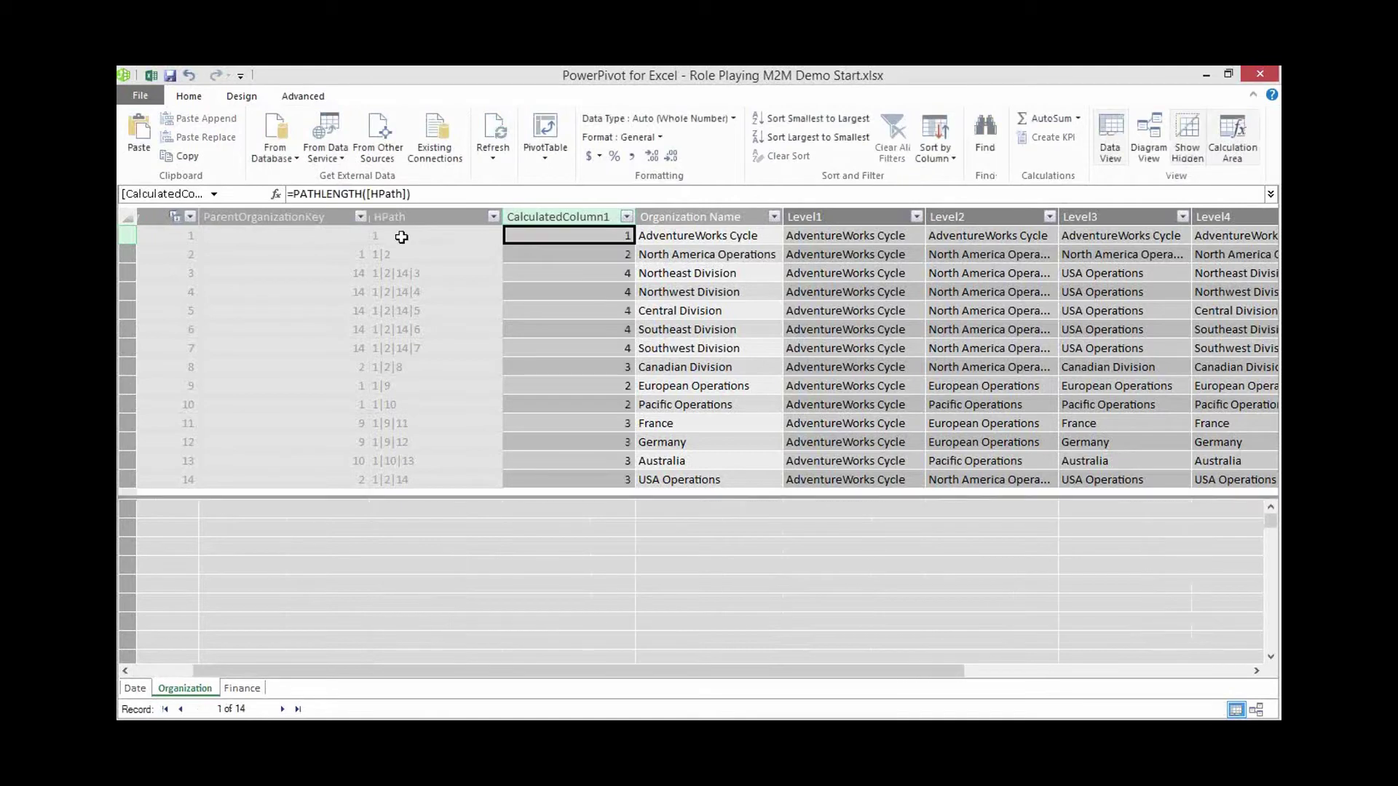
- Rename the new path-length calculated column in the Organization table as NodeLevel
click(519, 213)
right_click(519, 213)
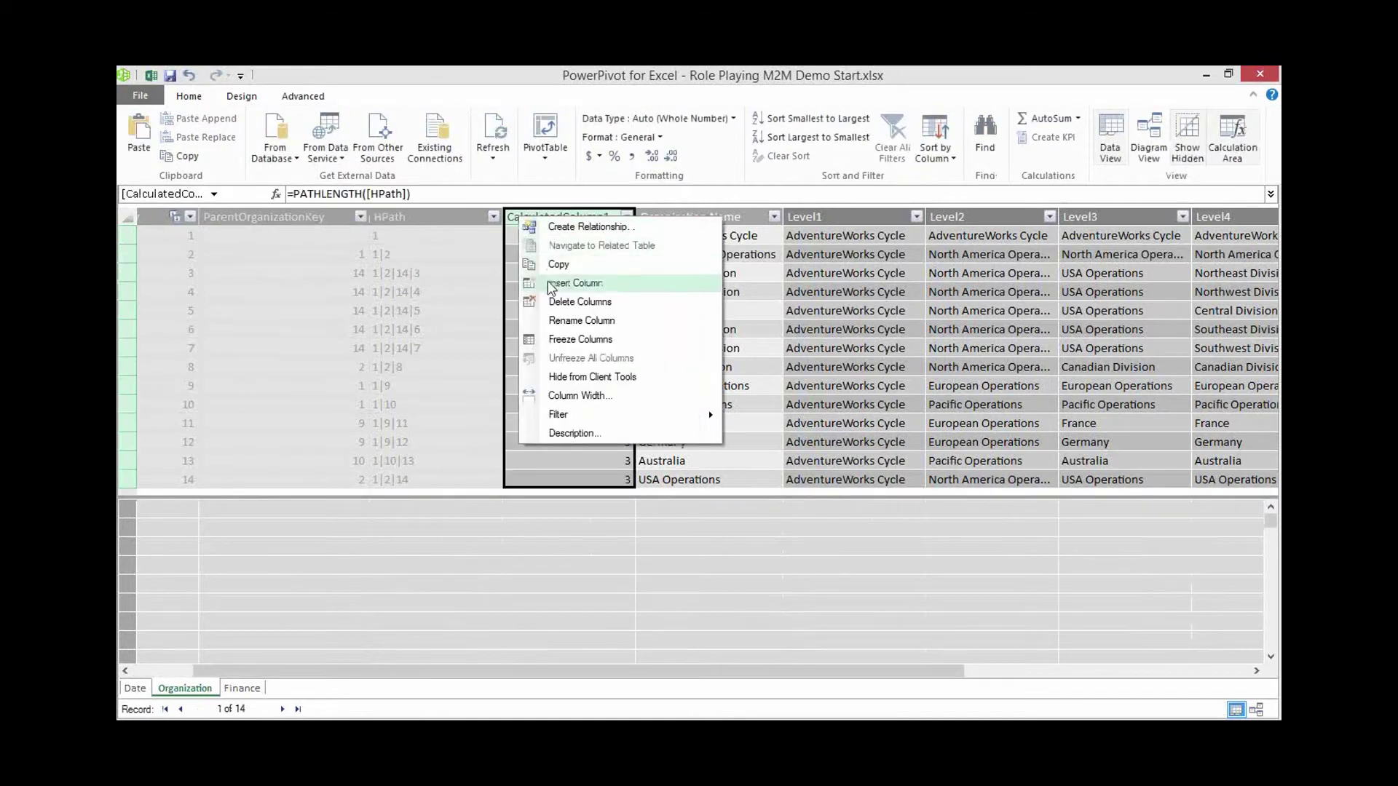
click(562, 320)
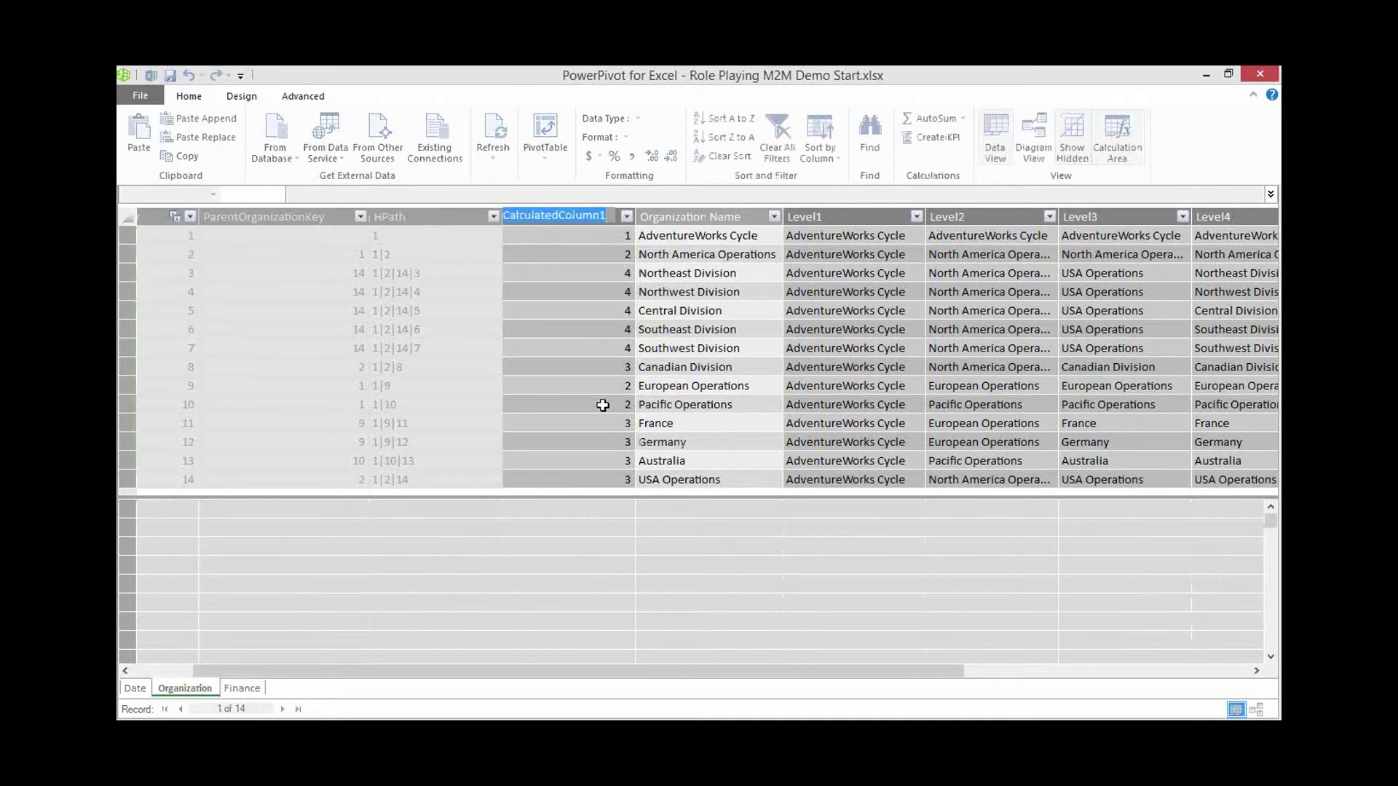
text(NodeLevel)
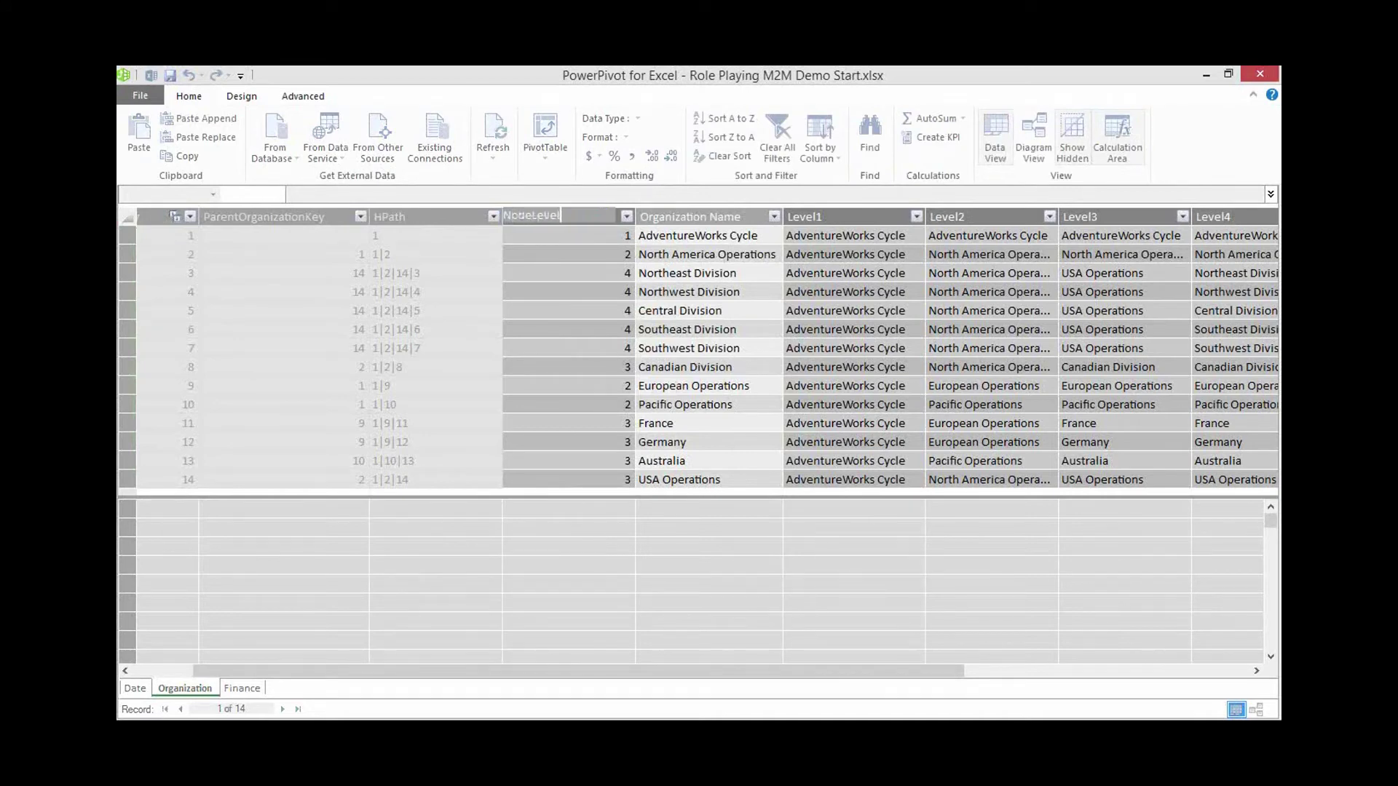
key(Return)
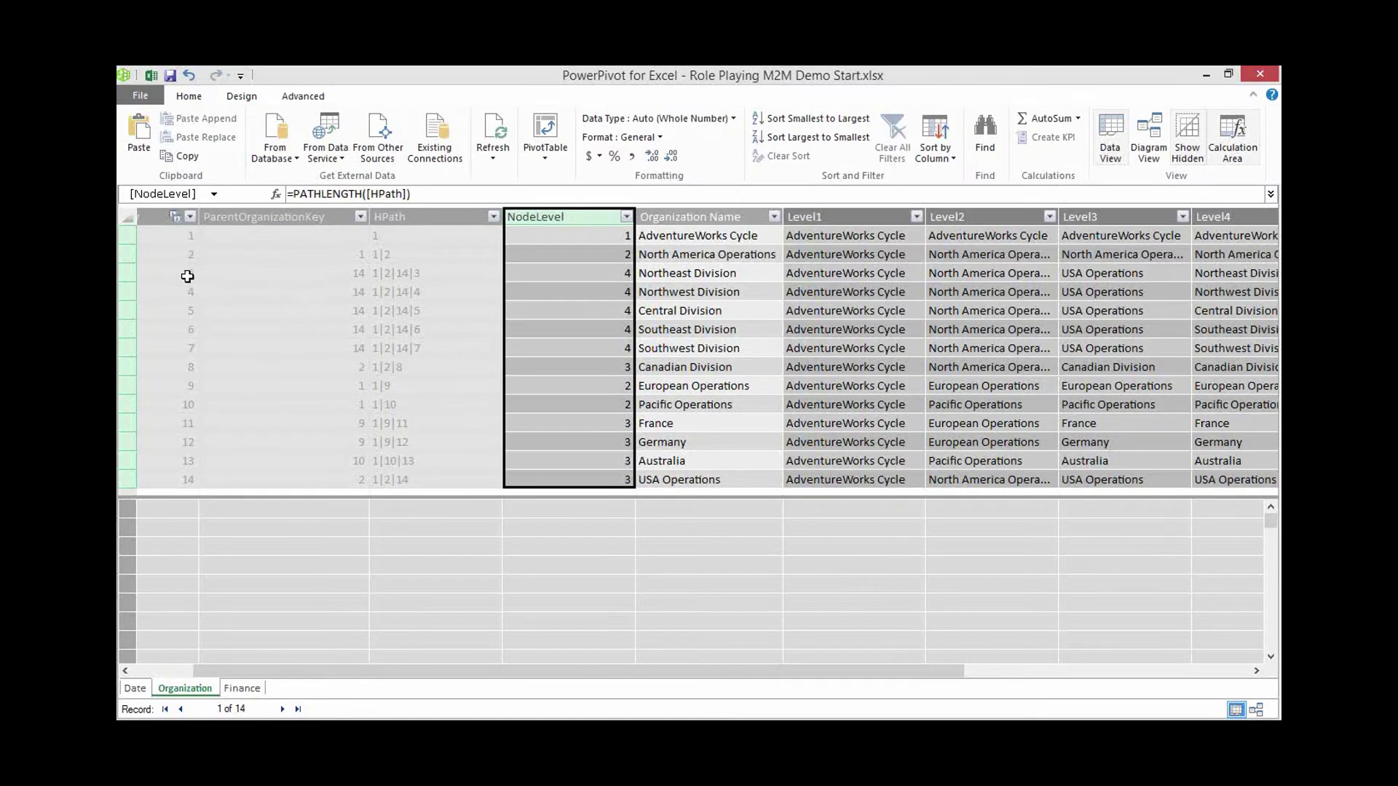
click(187, 274)
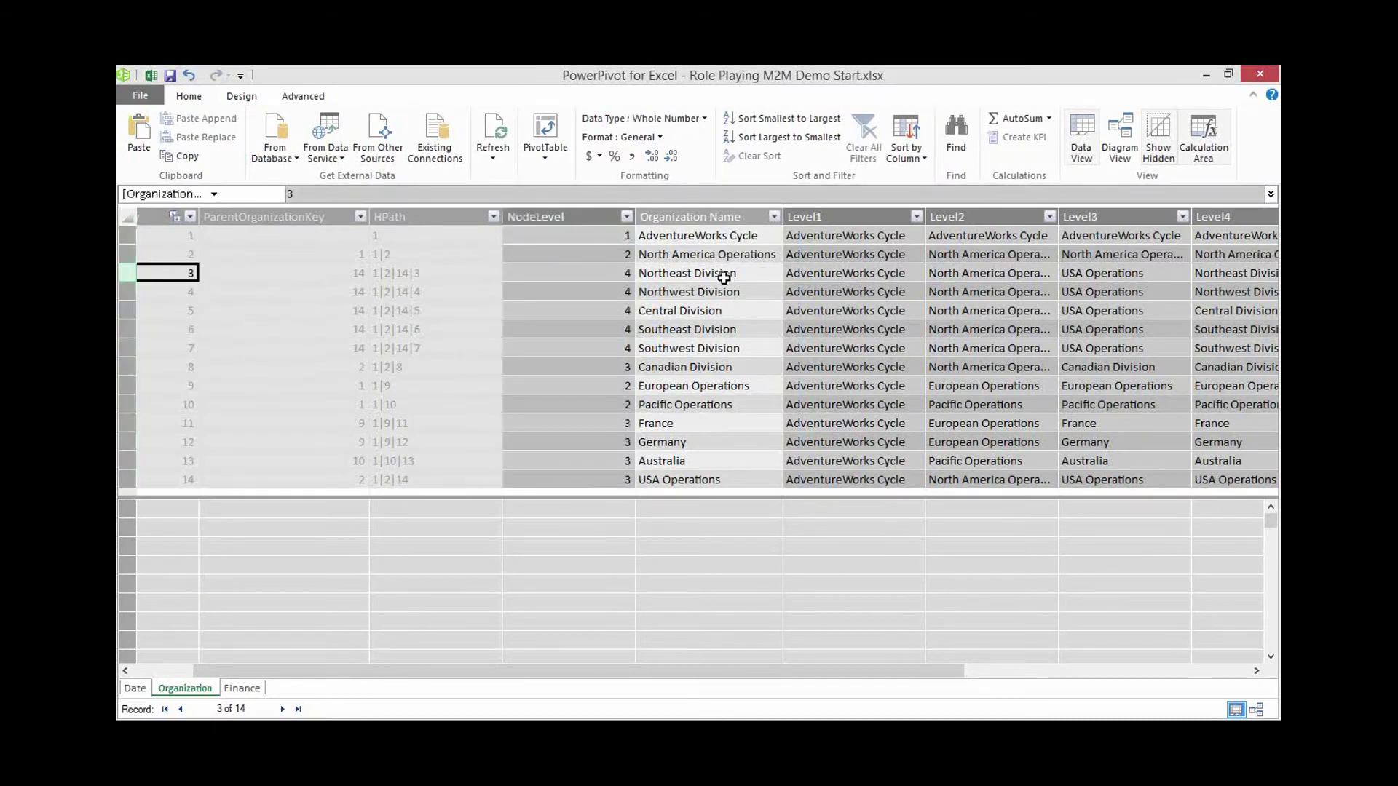
- Switch back to the Excel workbook, add the Organization table's NodeLevel field to the pivot table's values, and inspect its European Operations cells
key(alt+Tab)
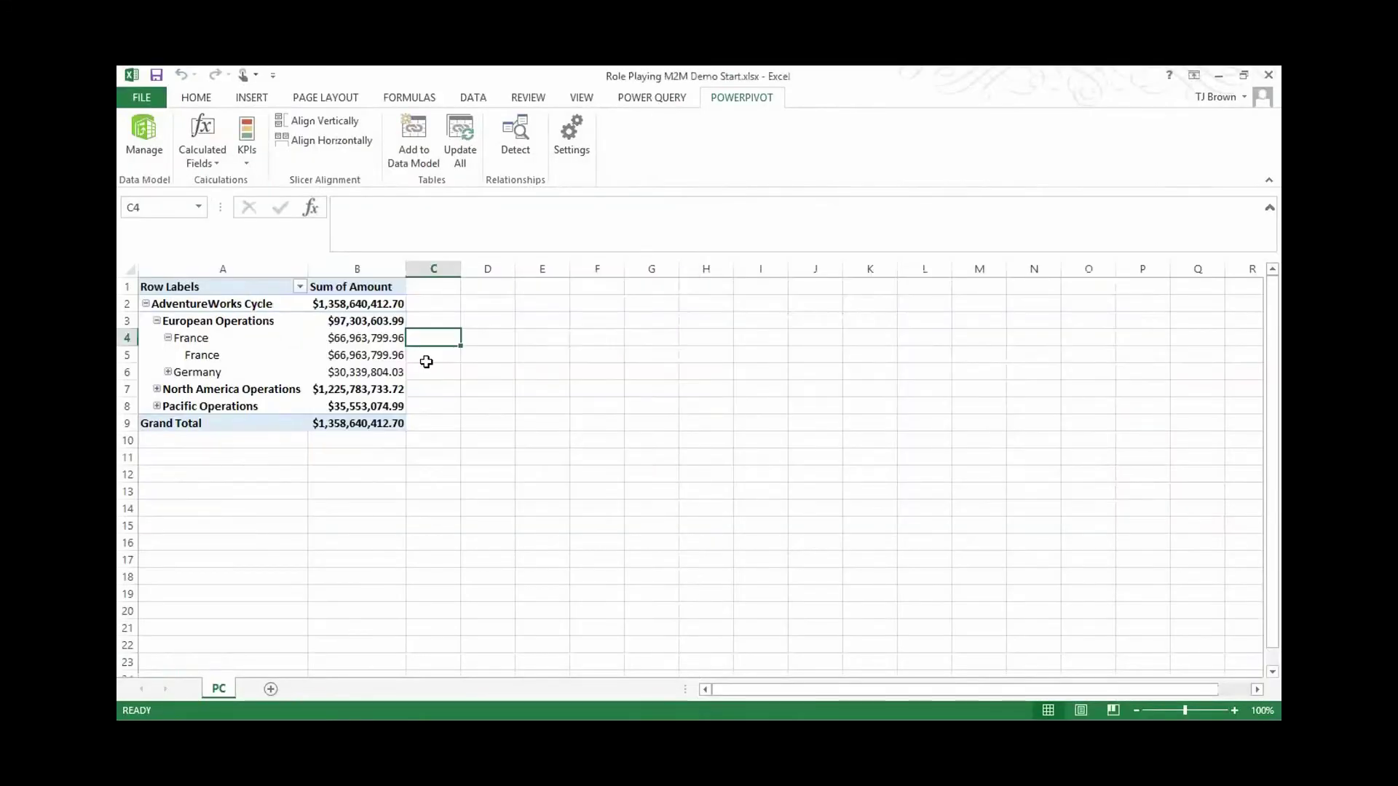
click(376, 341)
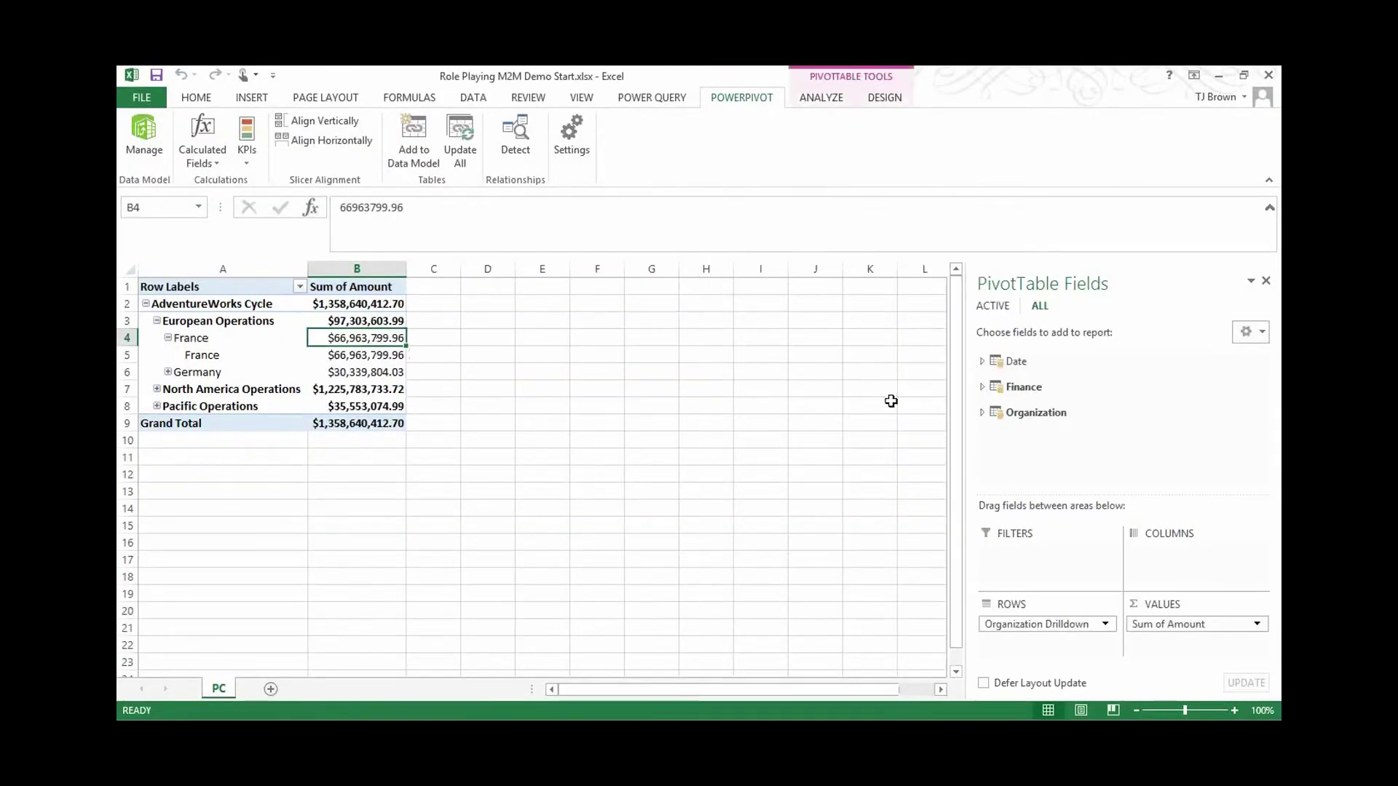
click(981, 413)
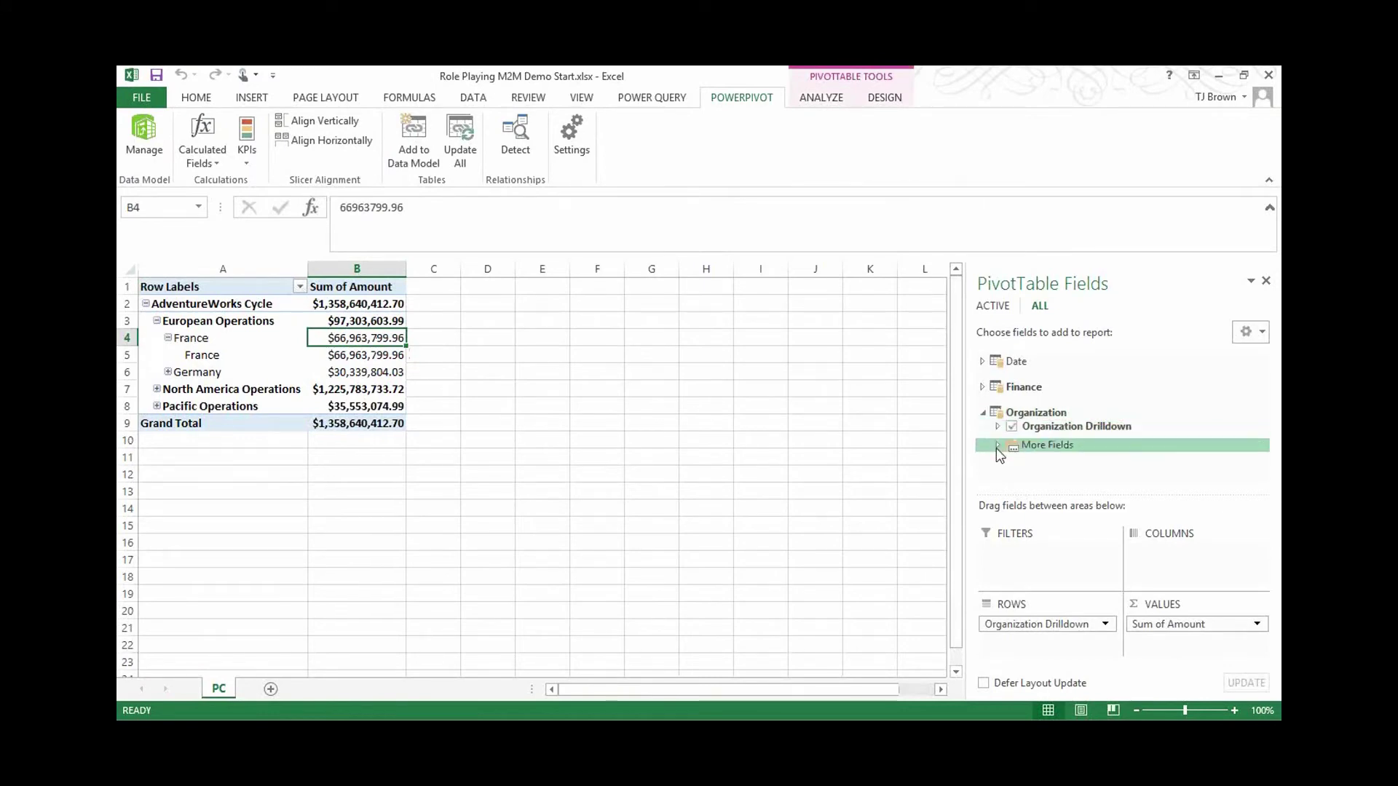
click(997, 446)
scroll(1020, 433, down, 1)
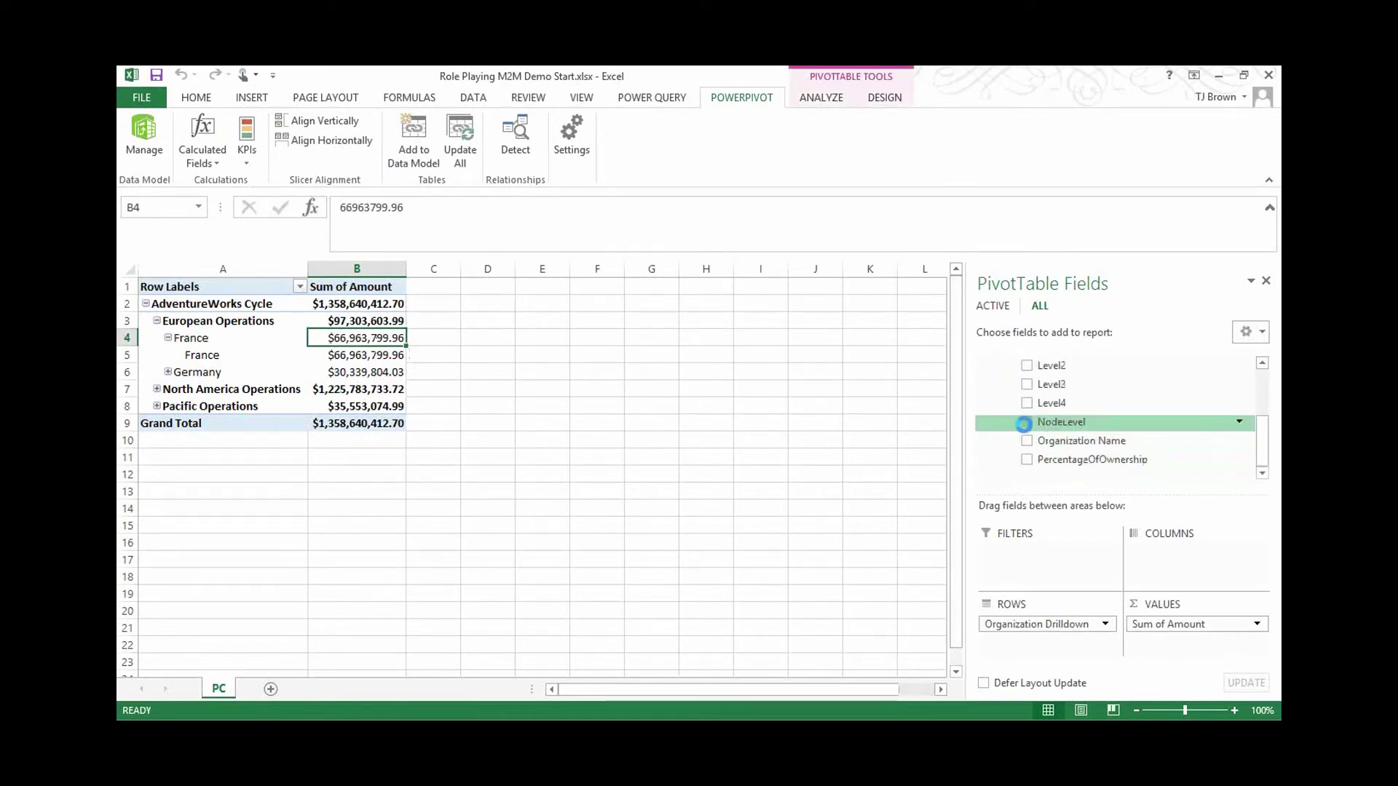
click(1025, 423)
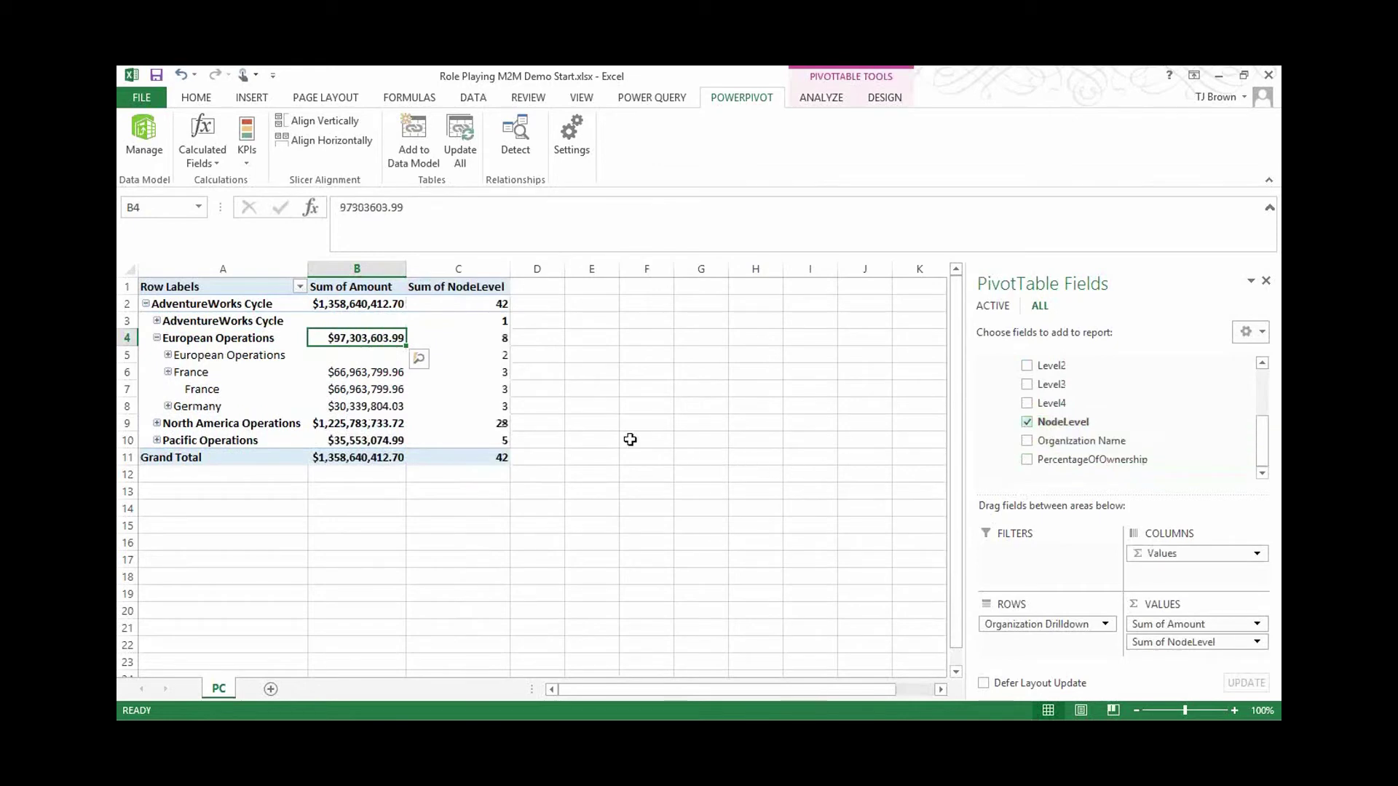
click(442, 340)
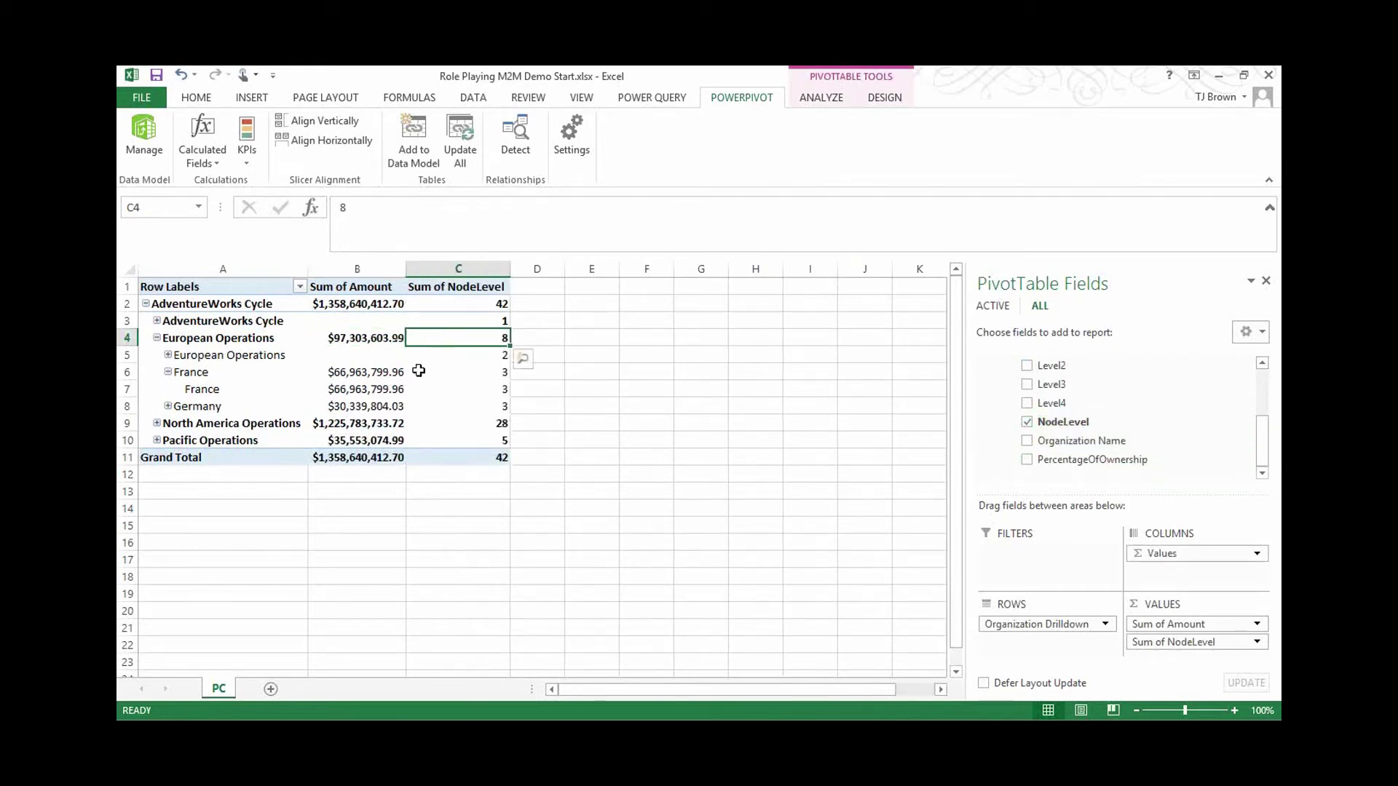
click(473, 355)
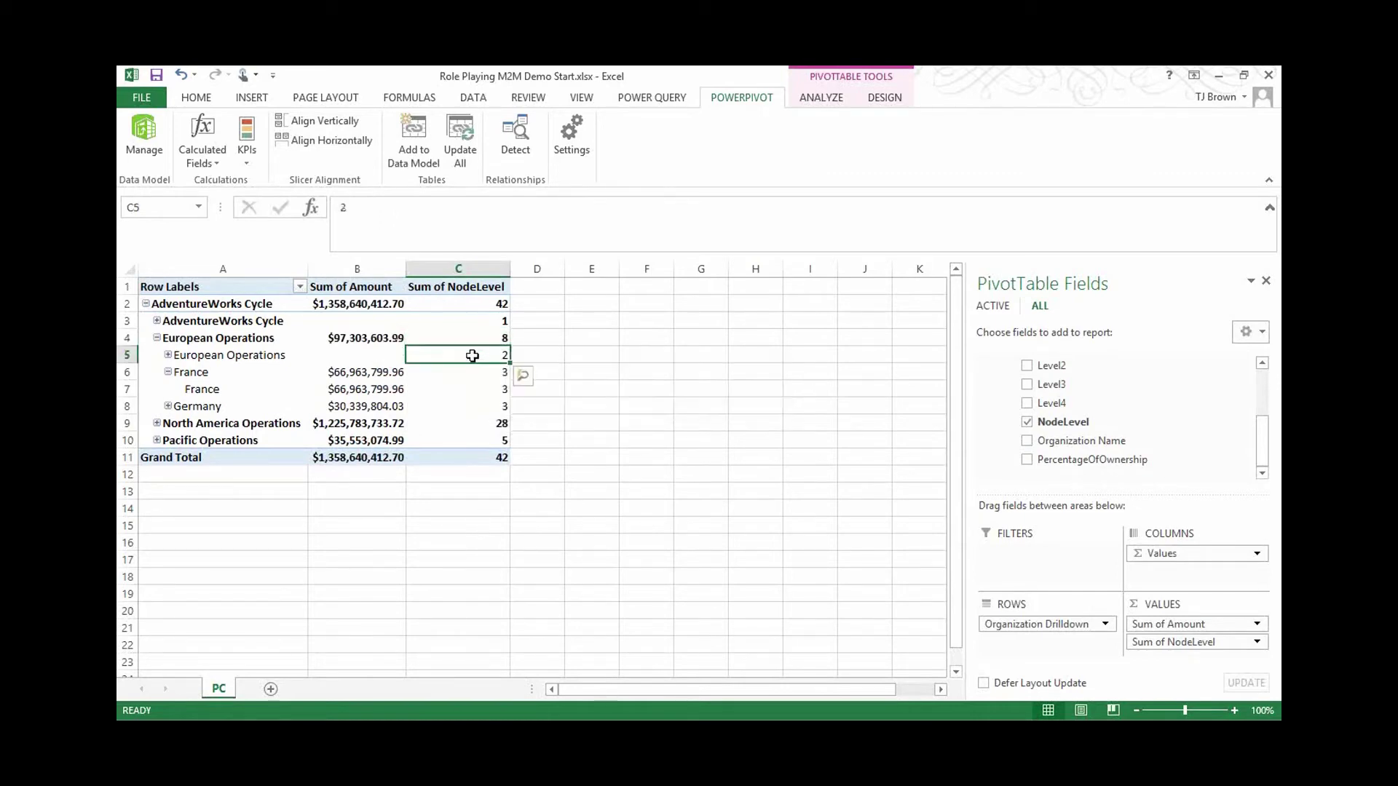
- Compare the NodeLevel values and amounts of the parent France row and the nested France row in the pivot table
click(469, 385)
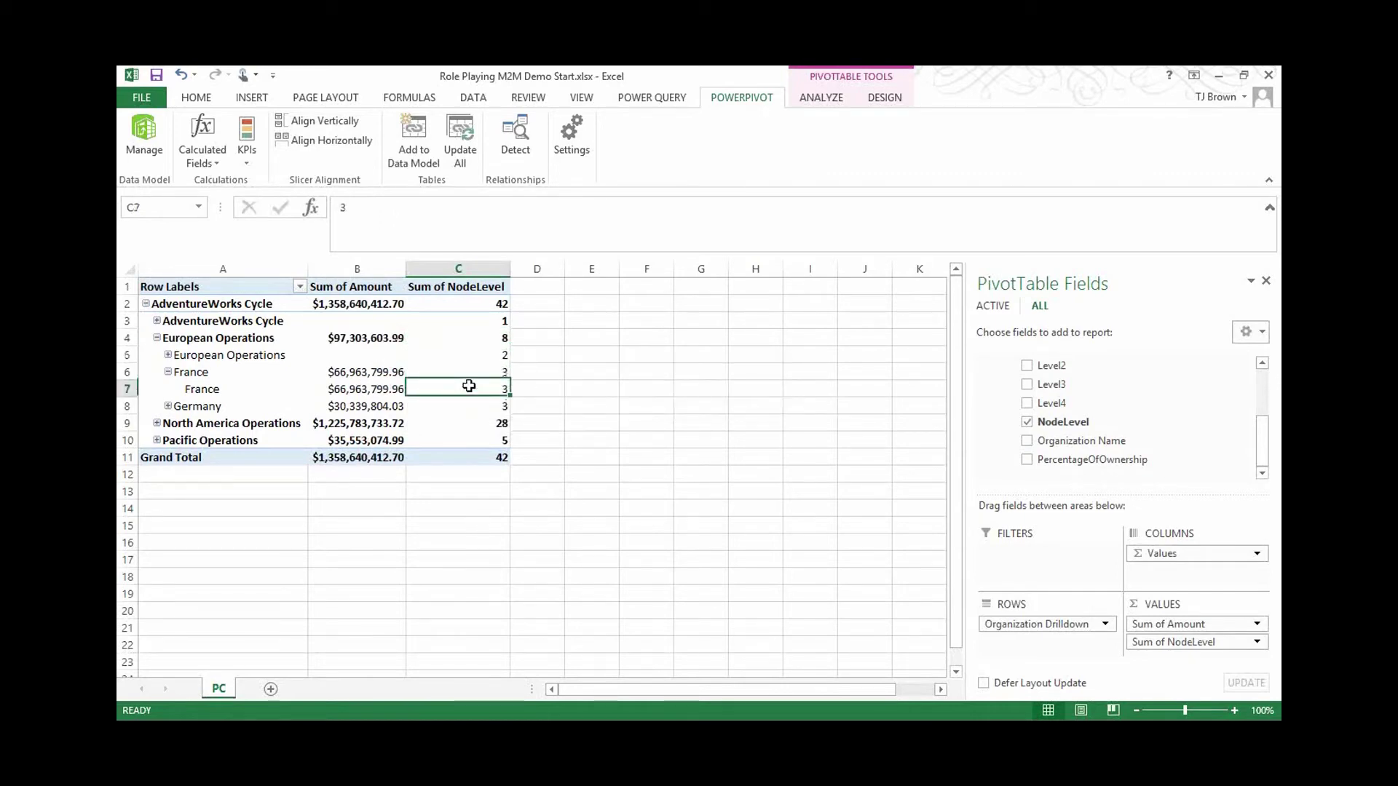
click(387, 371)
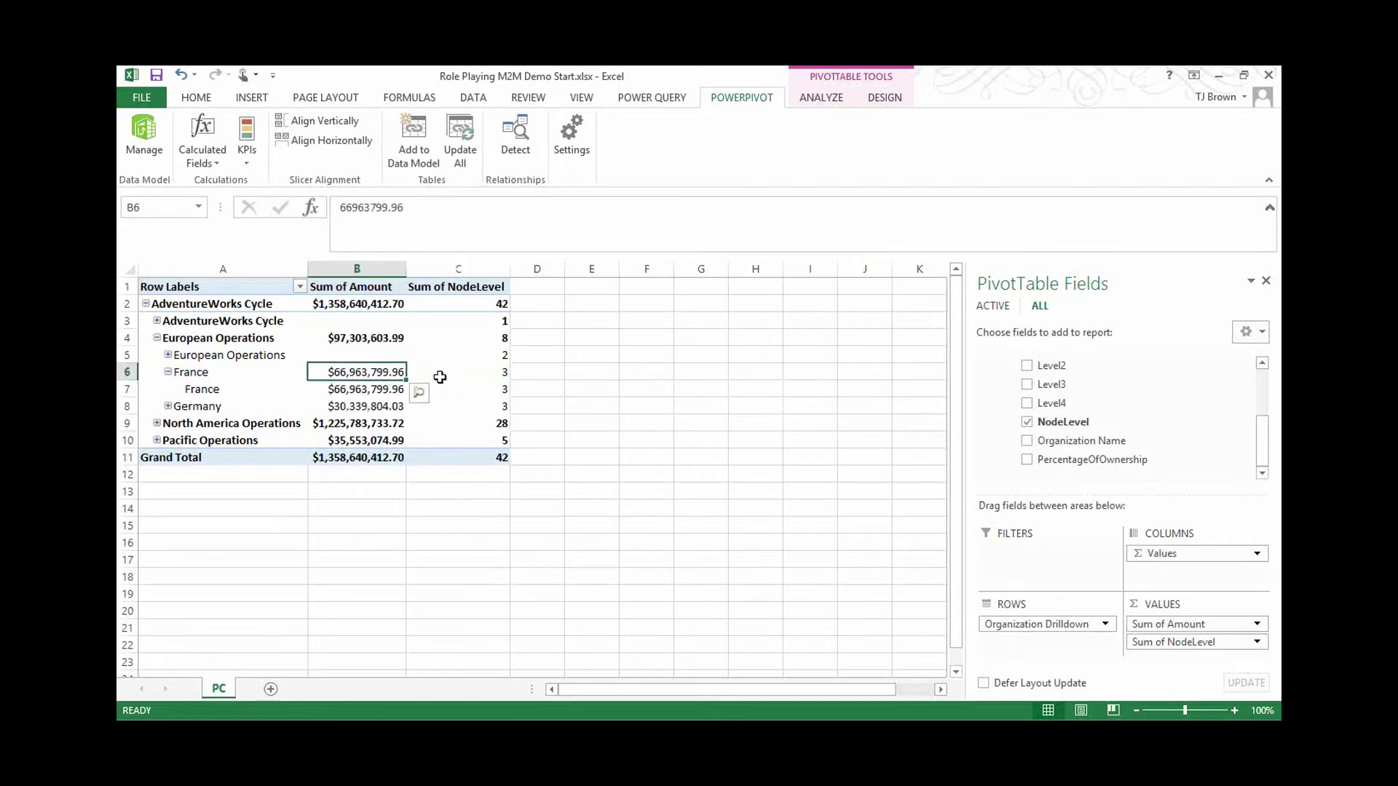
click(468, 372)
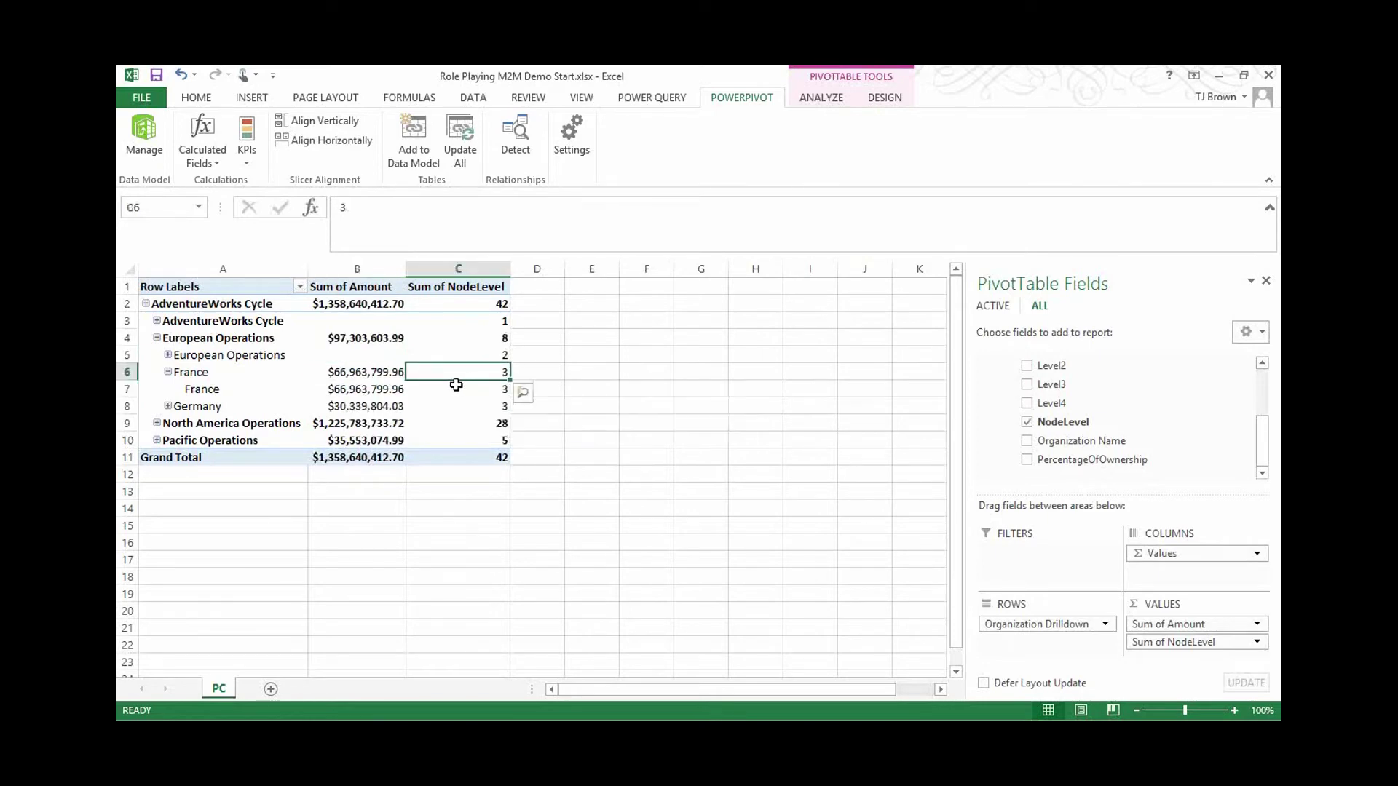
click(440, 388)
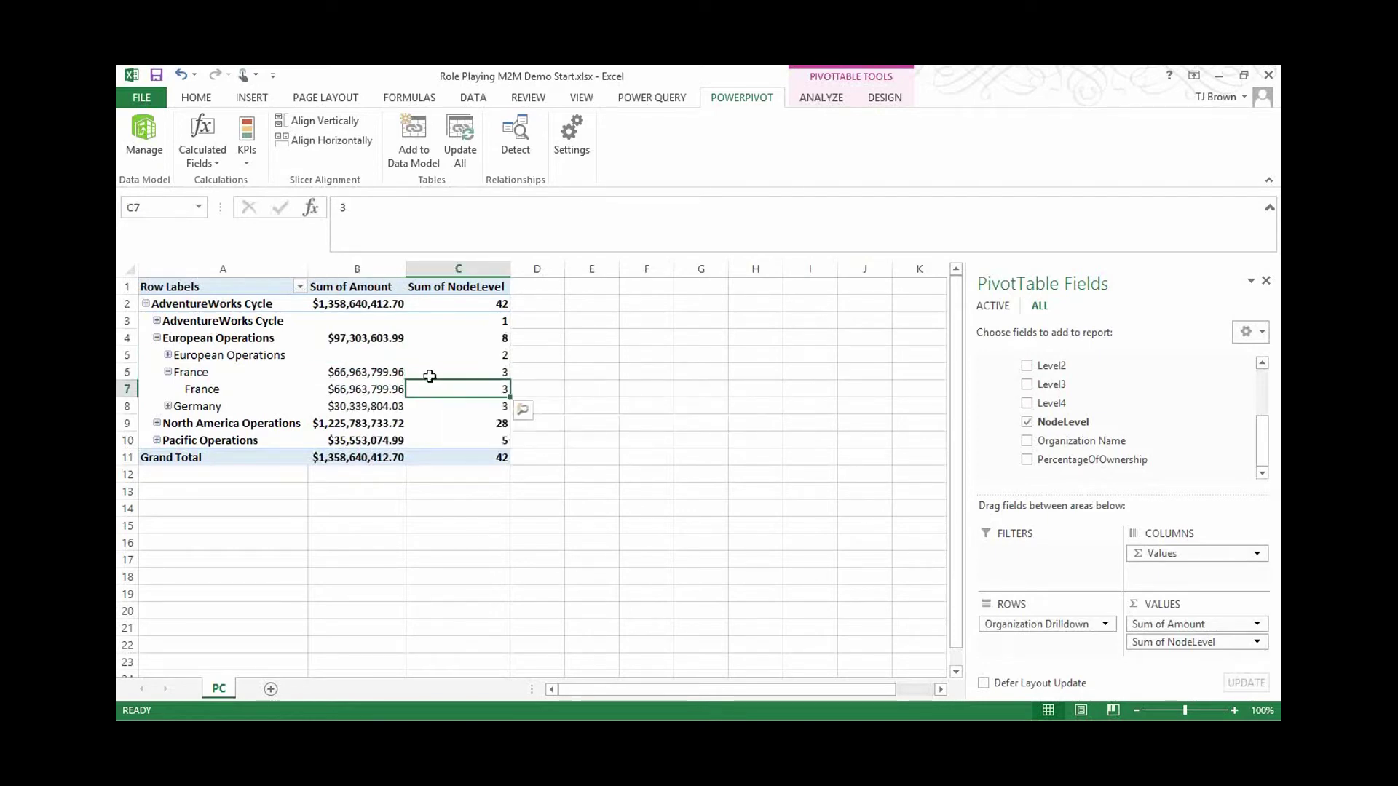
click(432, 378)
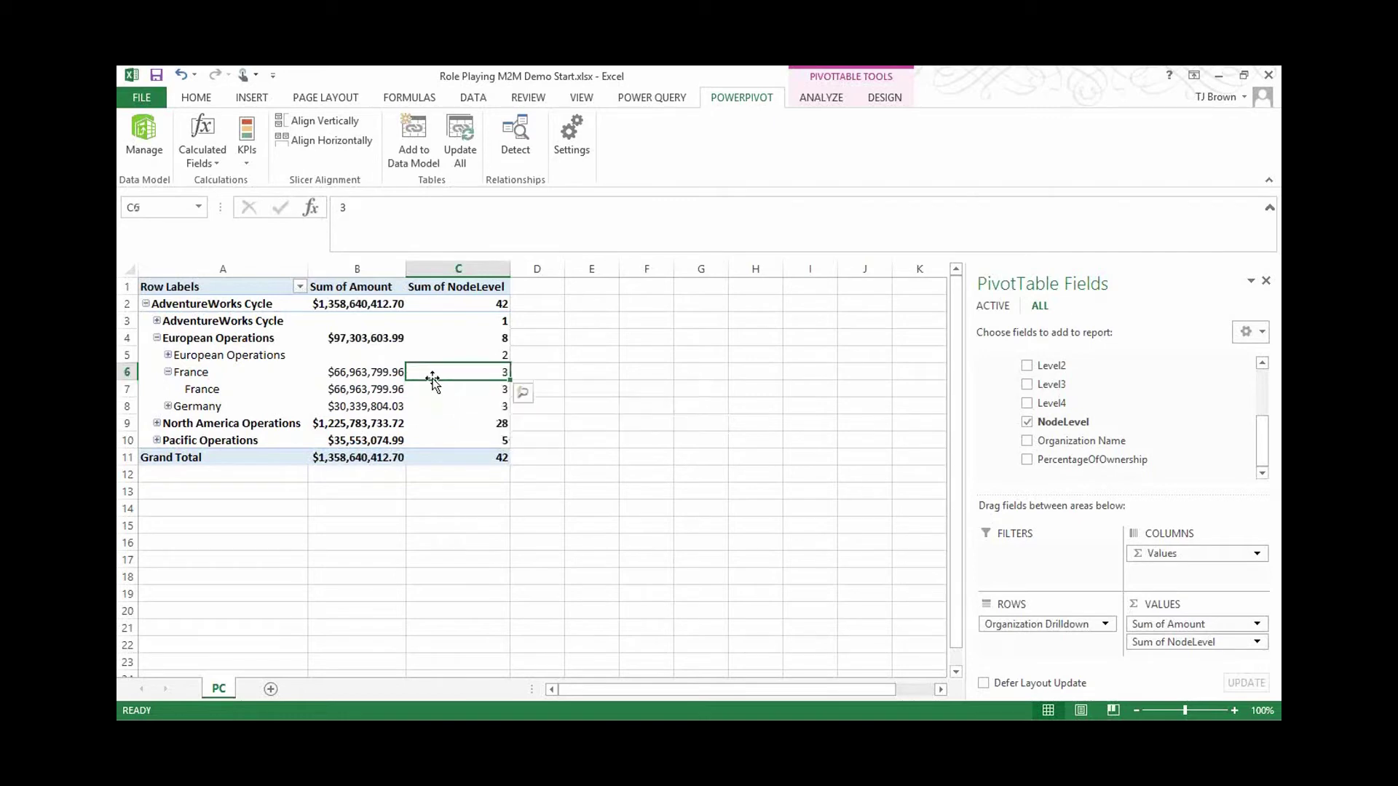
click(231, 393)
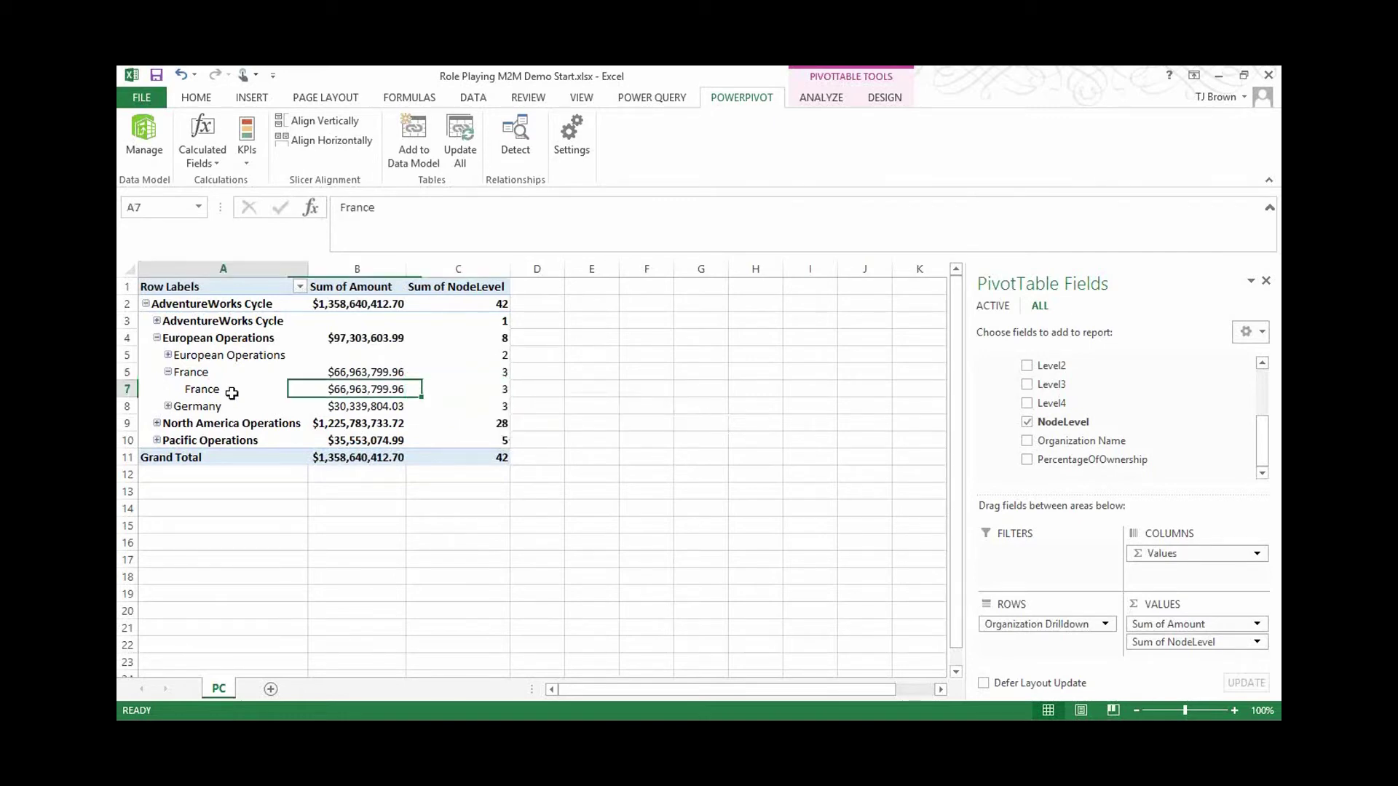
click(469, 389)
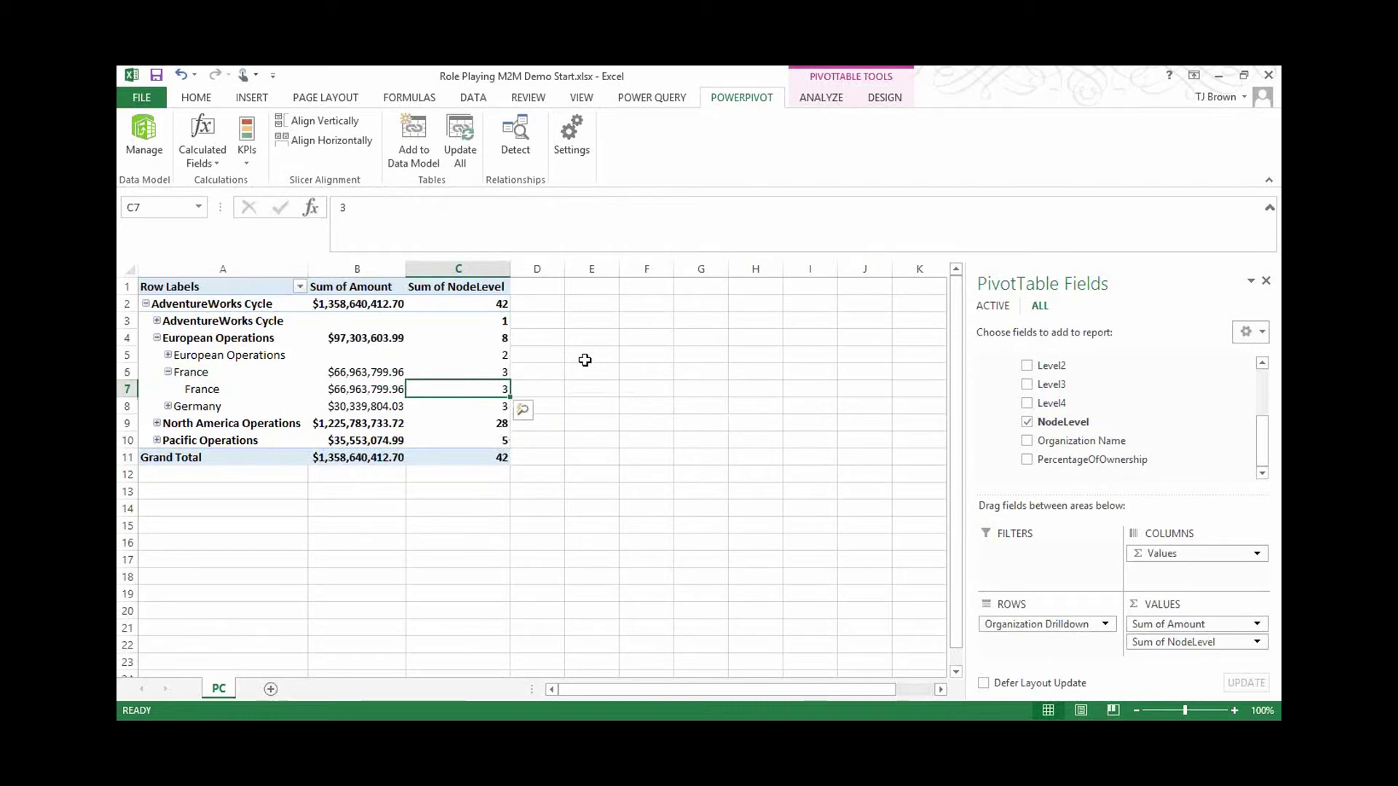
click(231, 394)
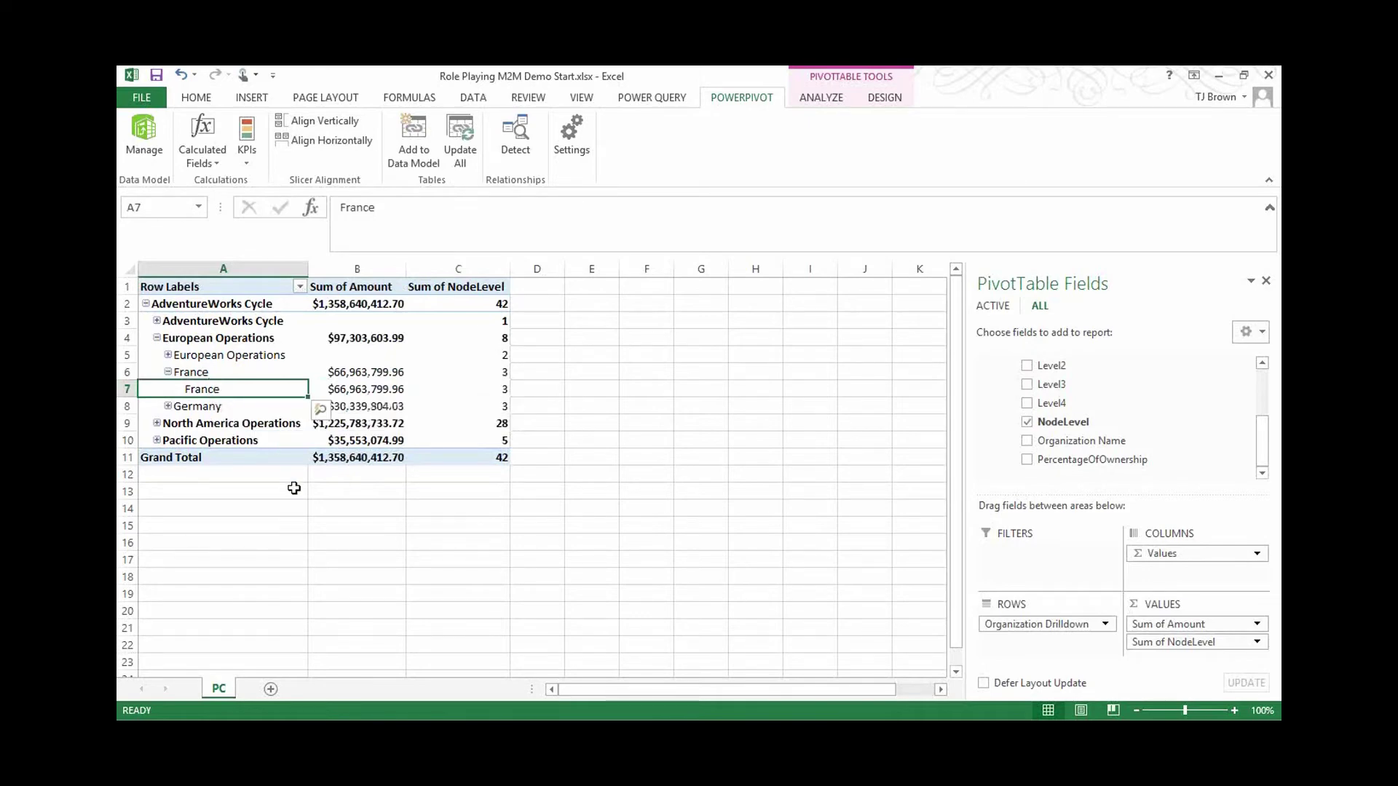
- Switch to the Power Pivot window and define a measure in the Organization table's first calculation cell as Filtered Depth:=ISFILTERED([Level1])
key(alt+Tab)
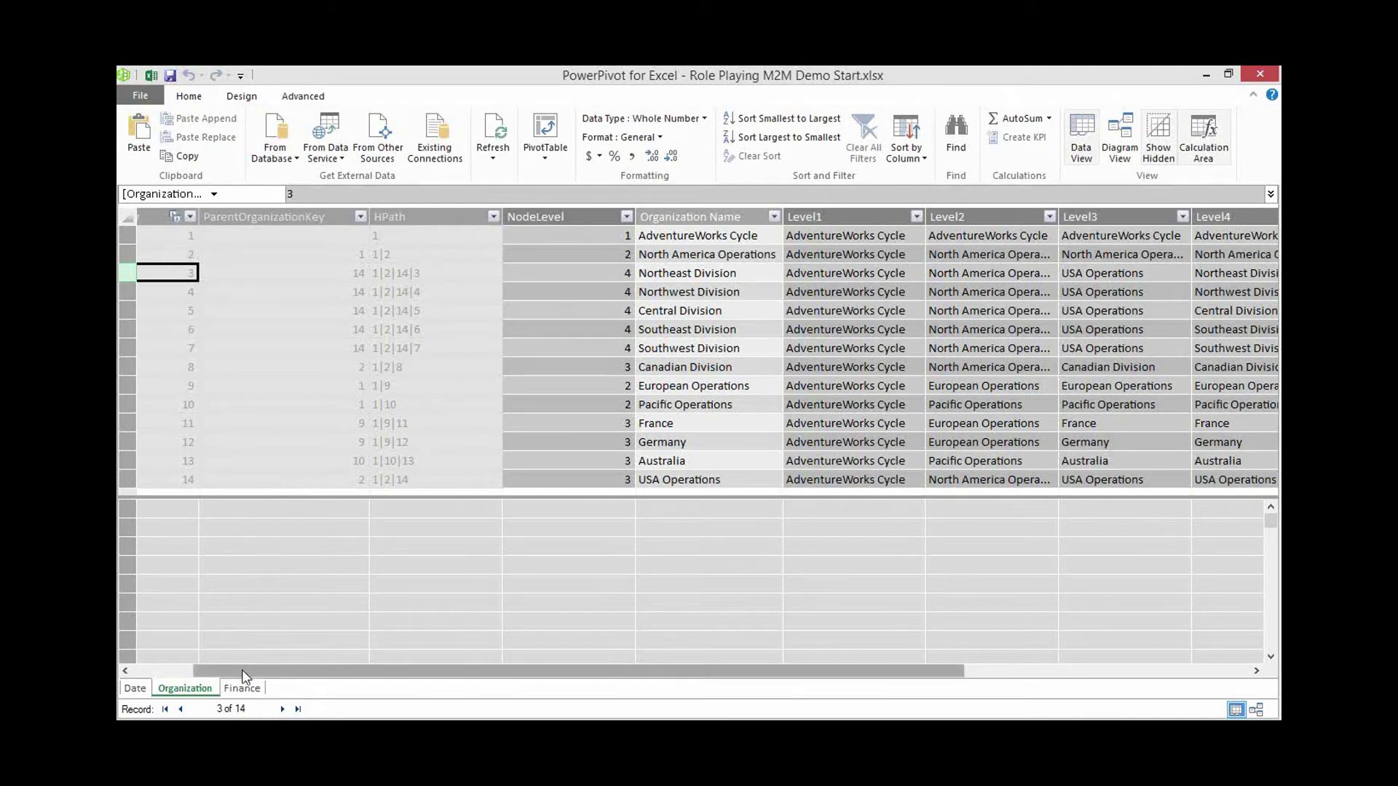
drag(243, 676, 186, 675)
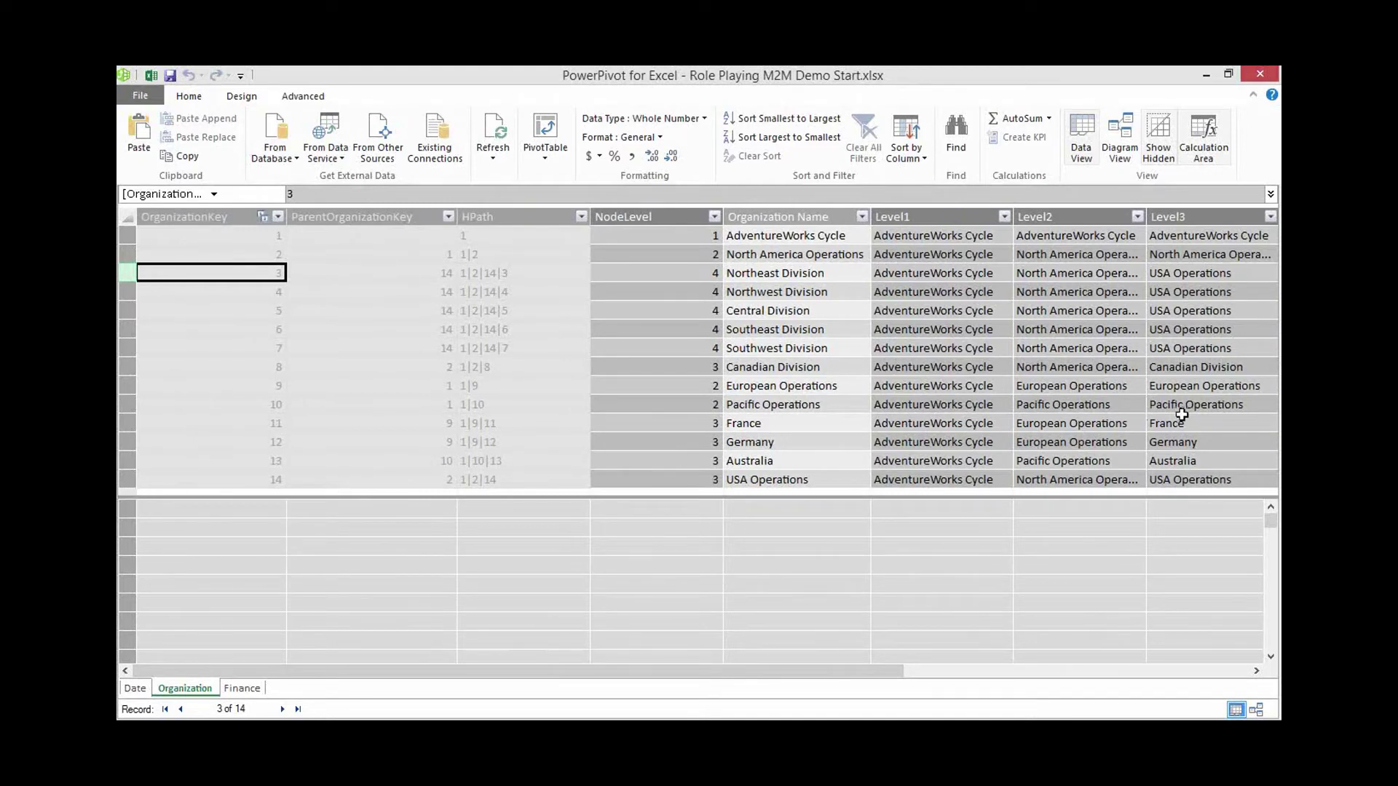
click(226, 515)
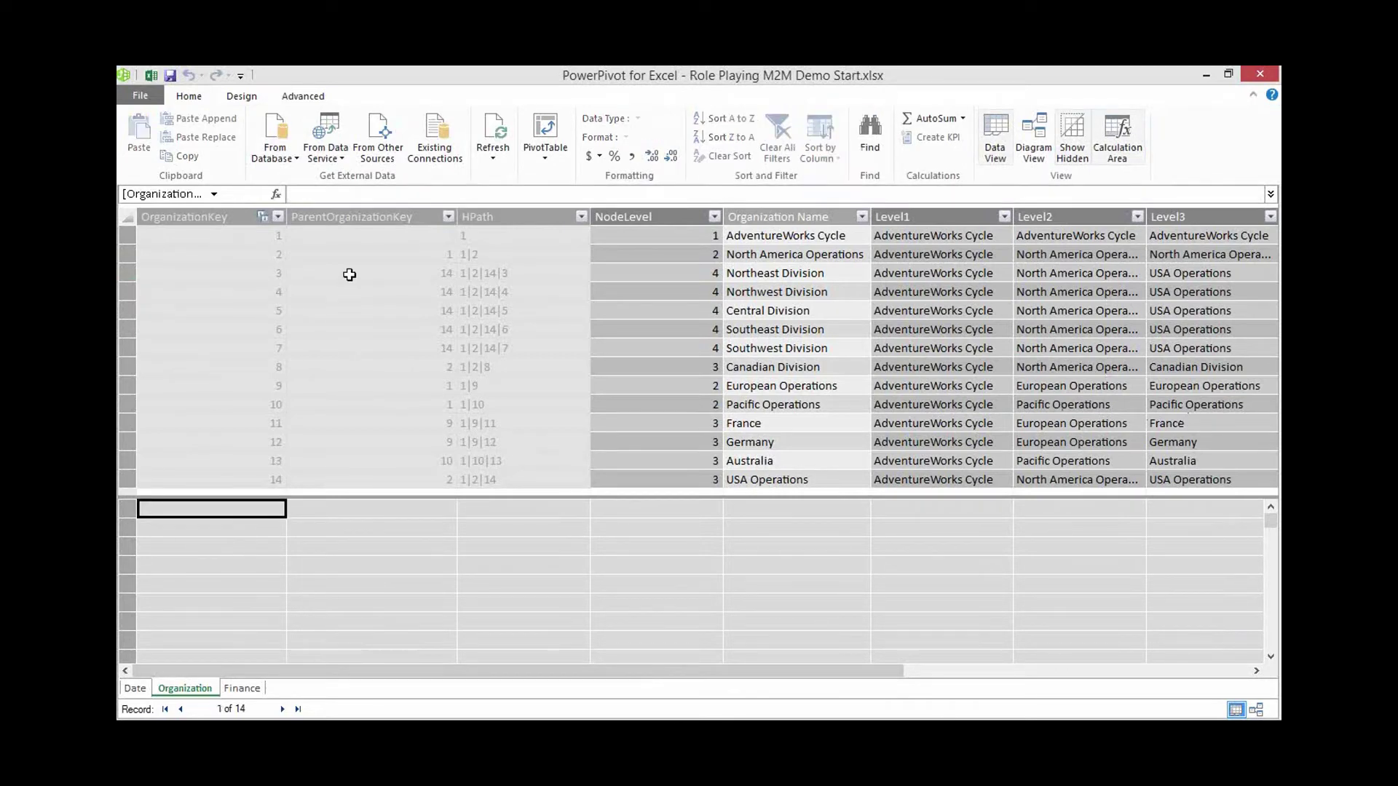
click(331, 194)
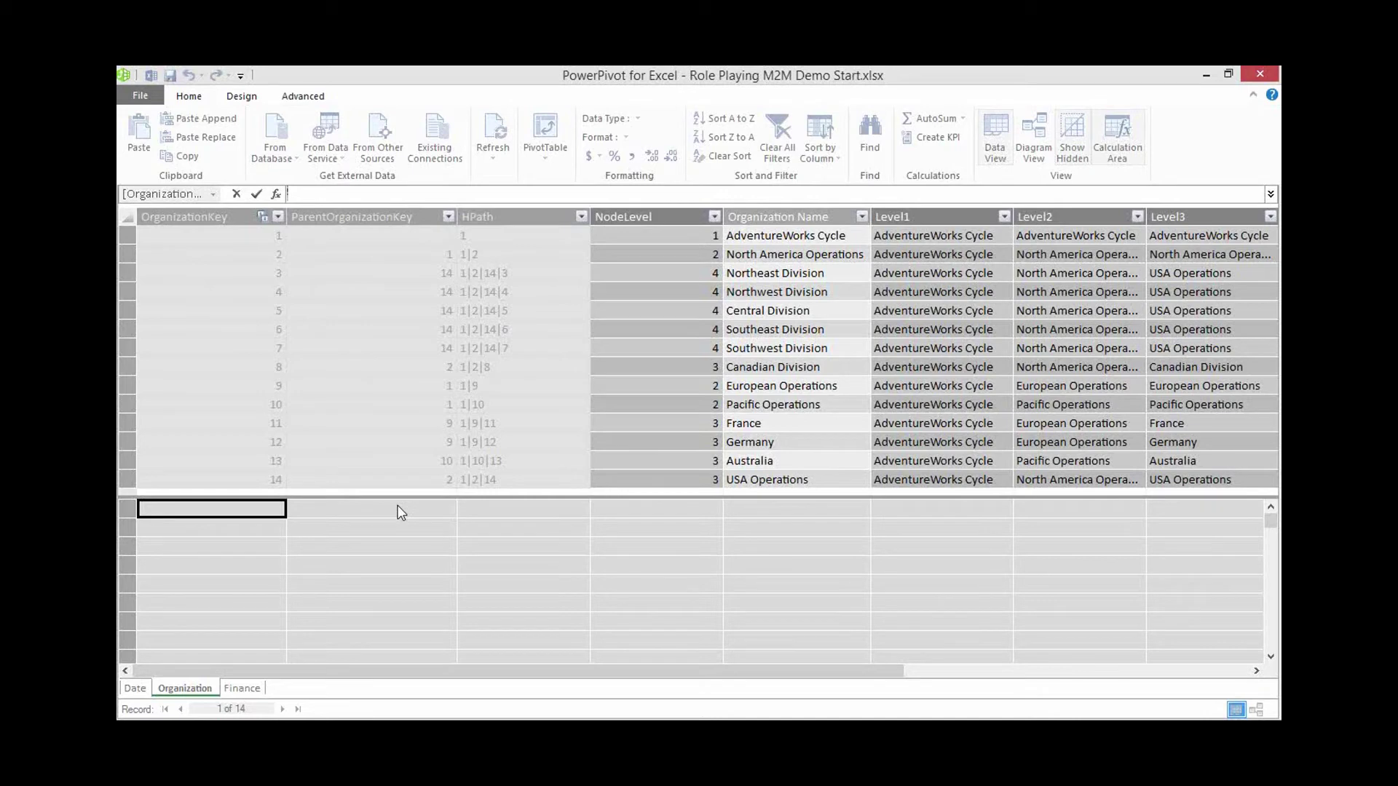
text(Filtered Depth:=)
text(isf)
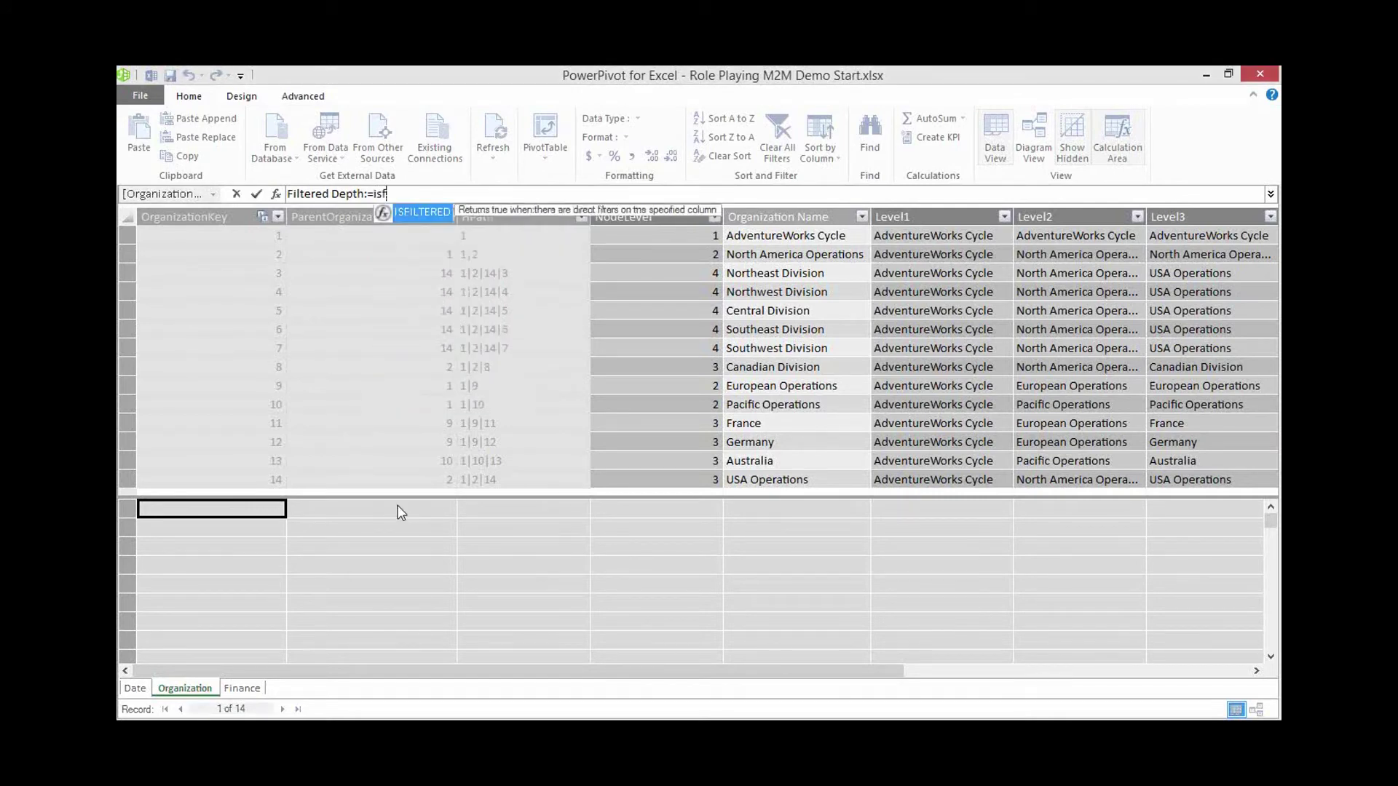
key(Tab)
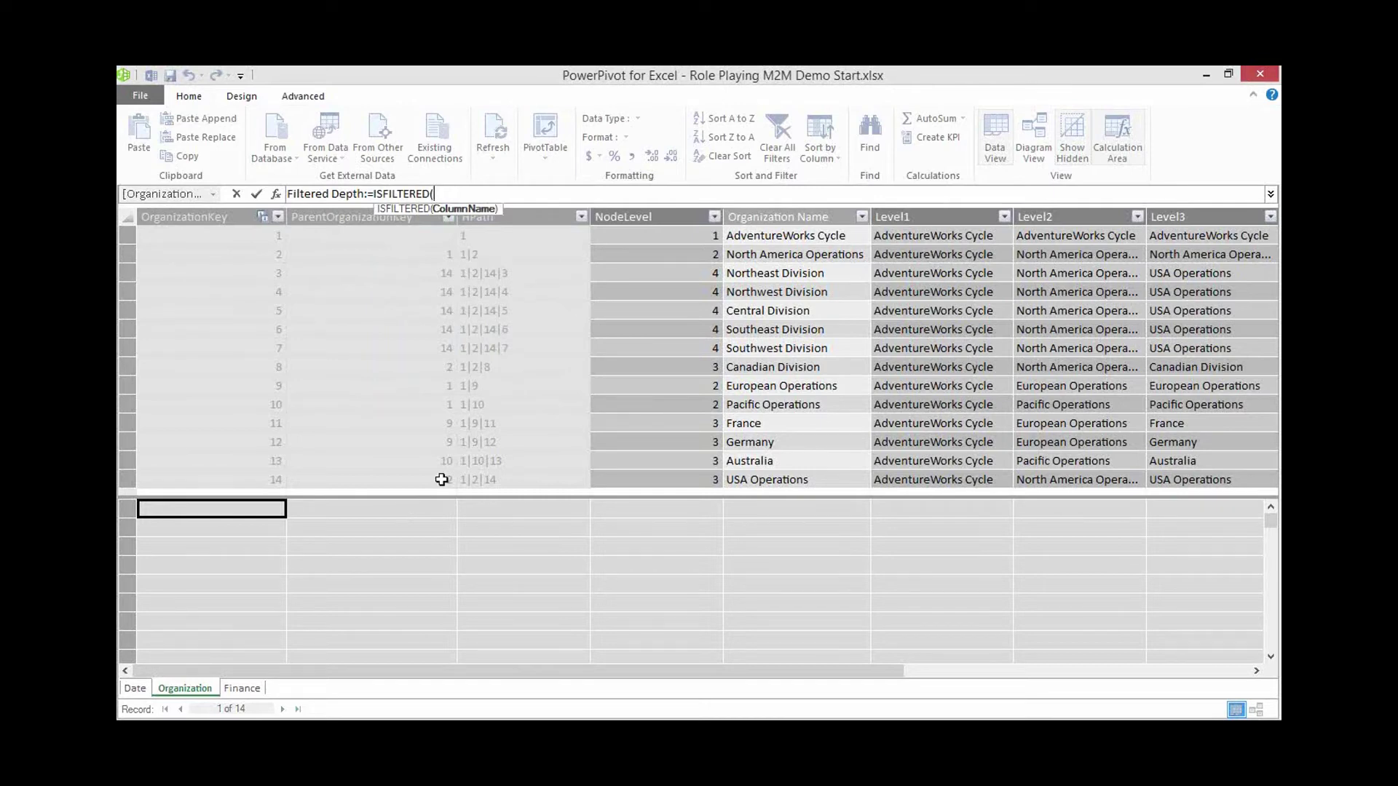
click(896, 241)
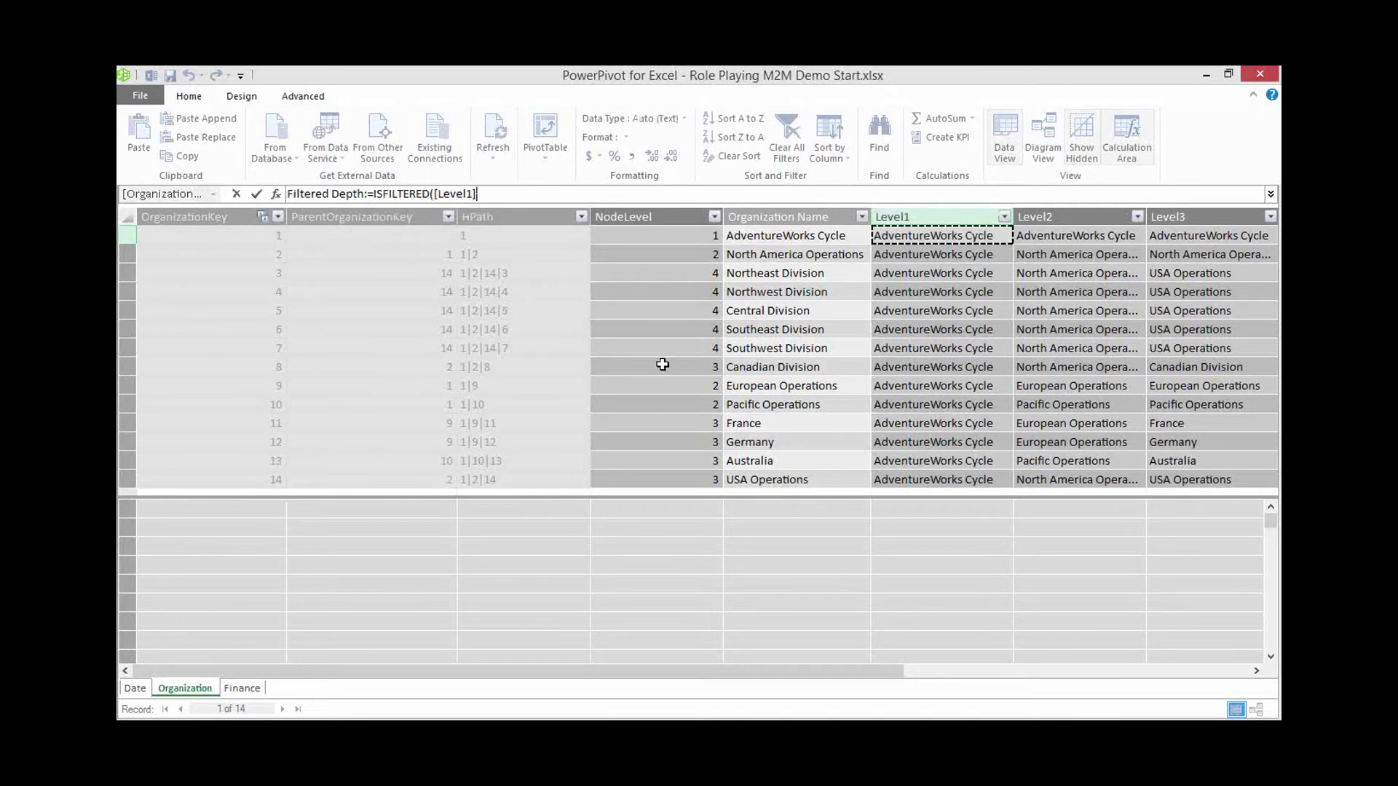
text())
key(Return)
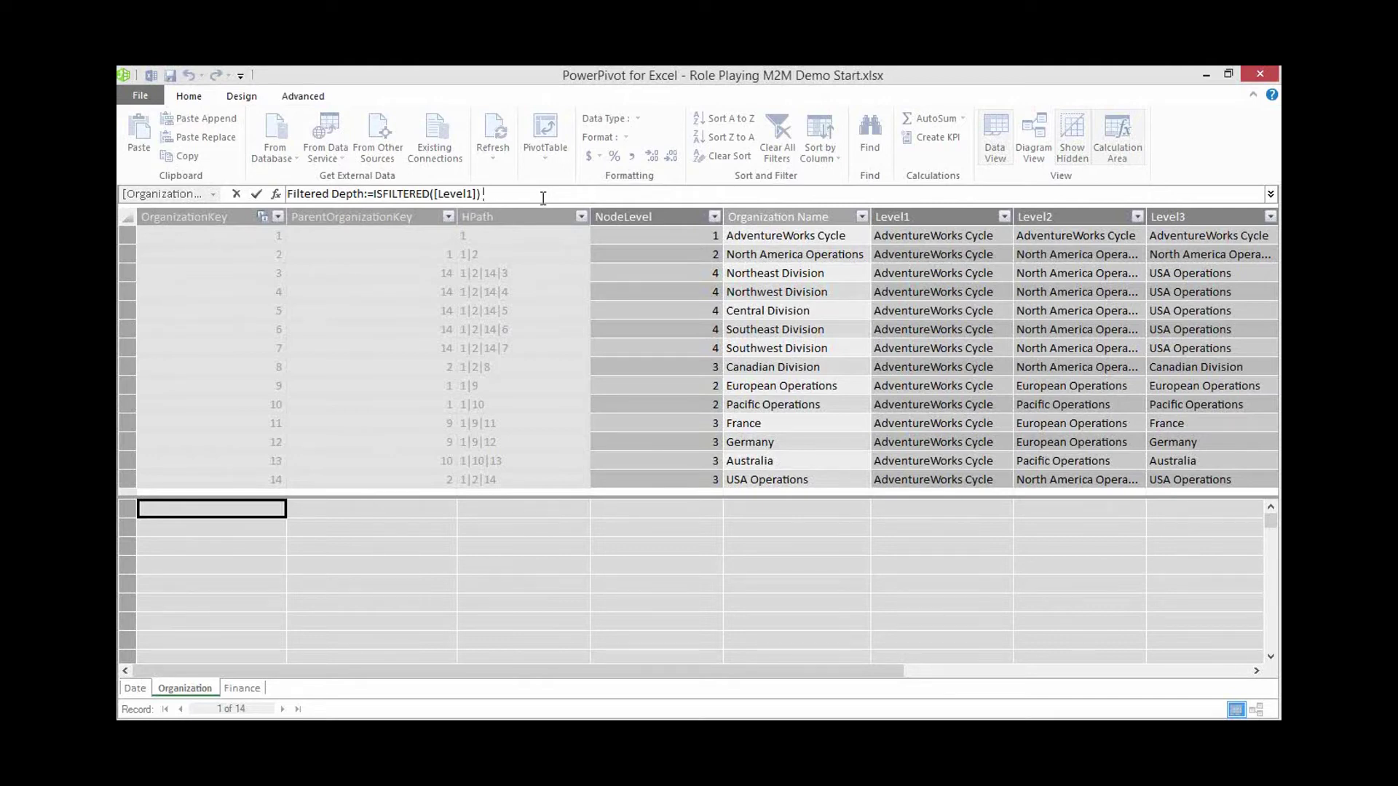
- Extend the Filtered Depth formula with + ISFILTERED([Level2])
text(+)
text( ISFILTERED()
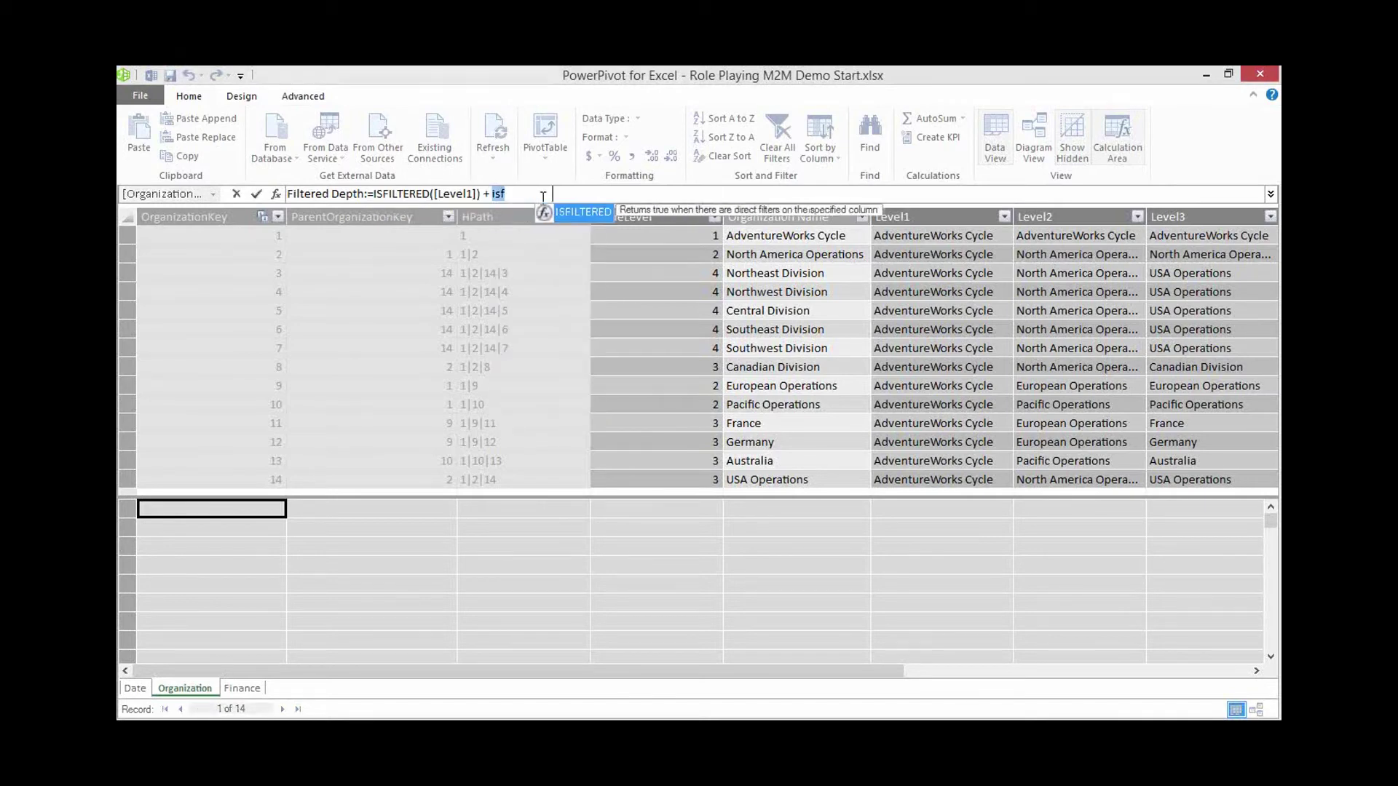
text([)
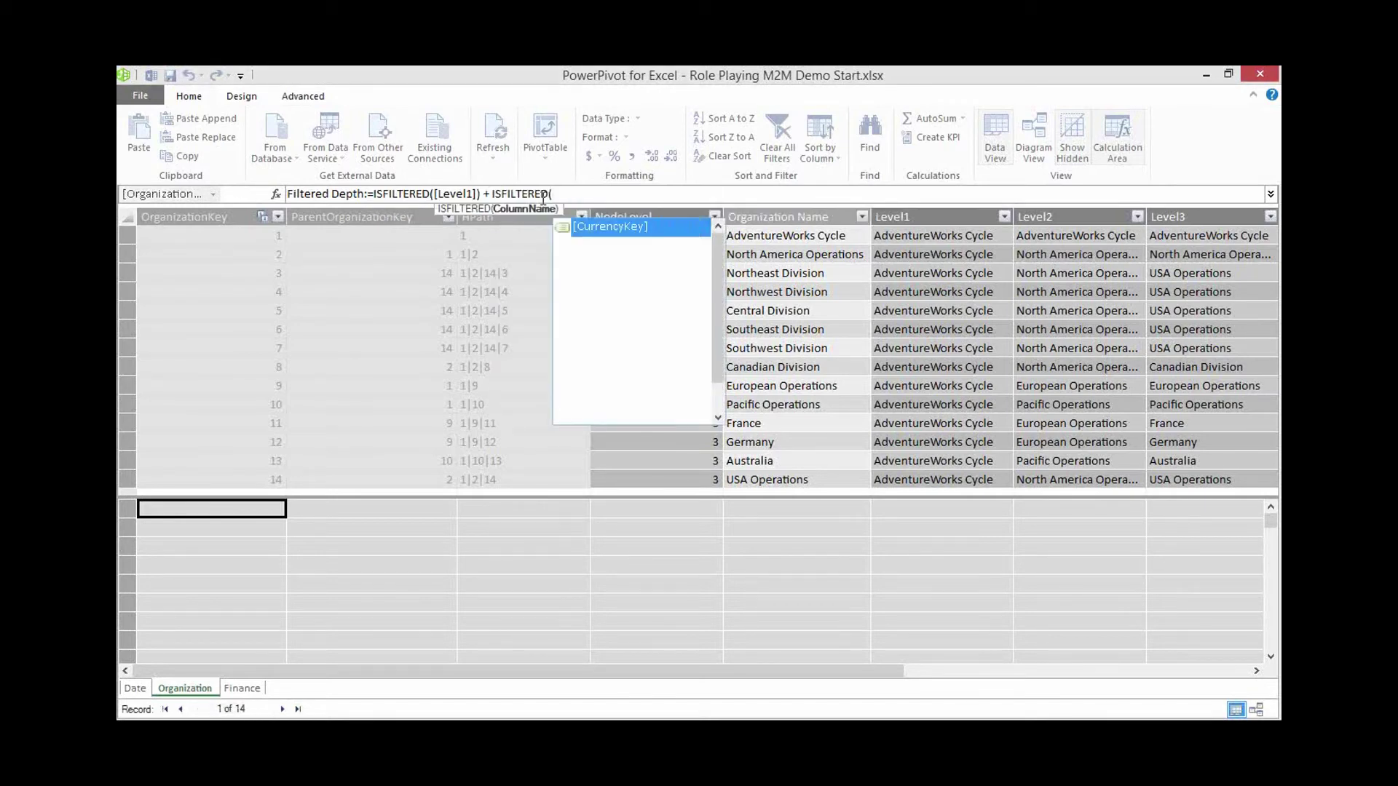
text(le2)
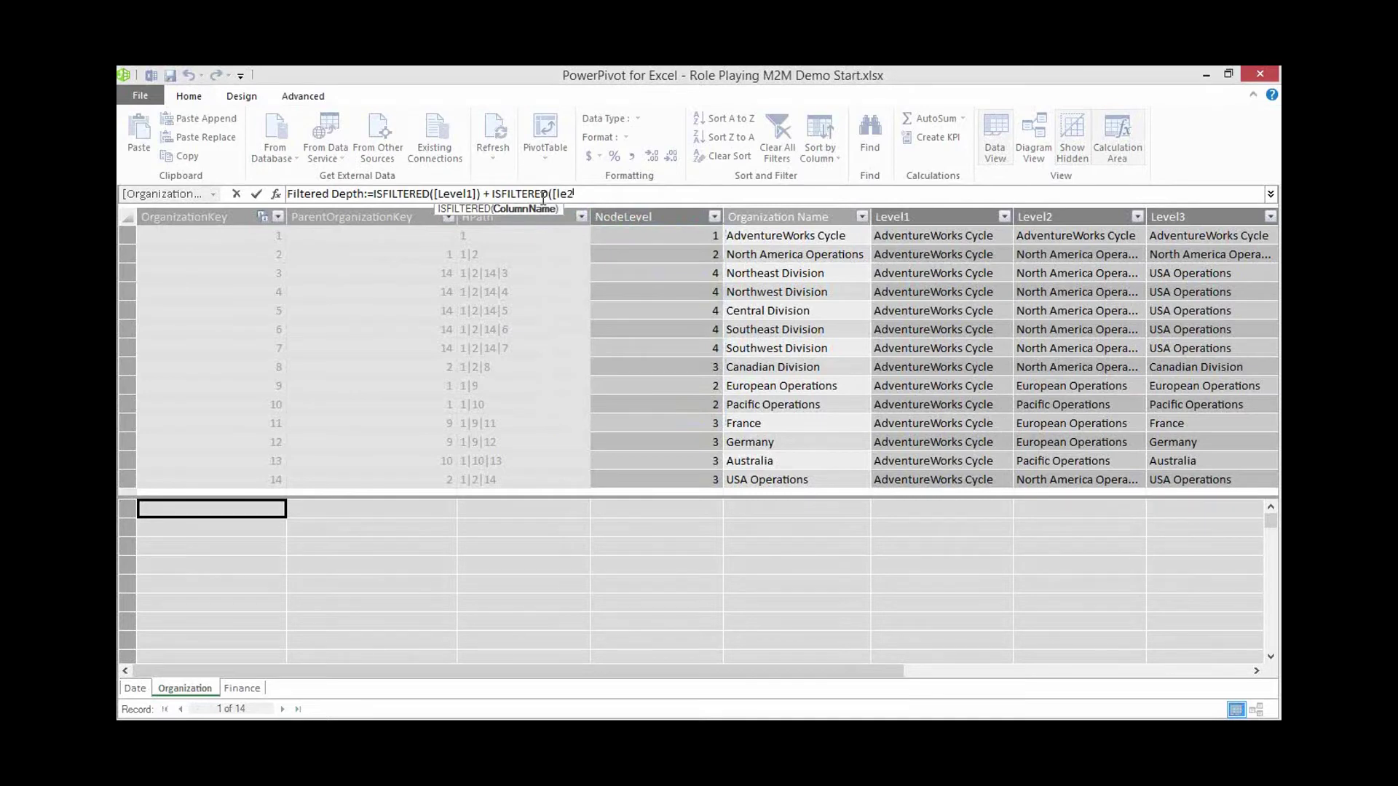
key(BackSpace)
text(v)
key(Down)
key(Tab)
text(]) )
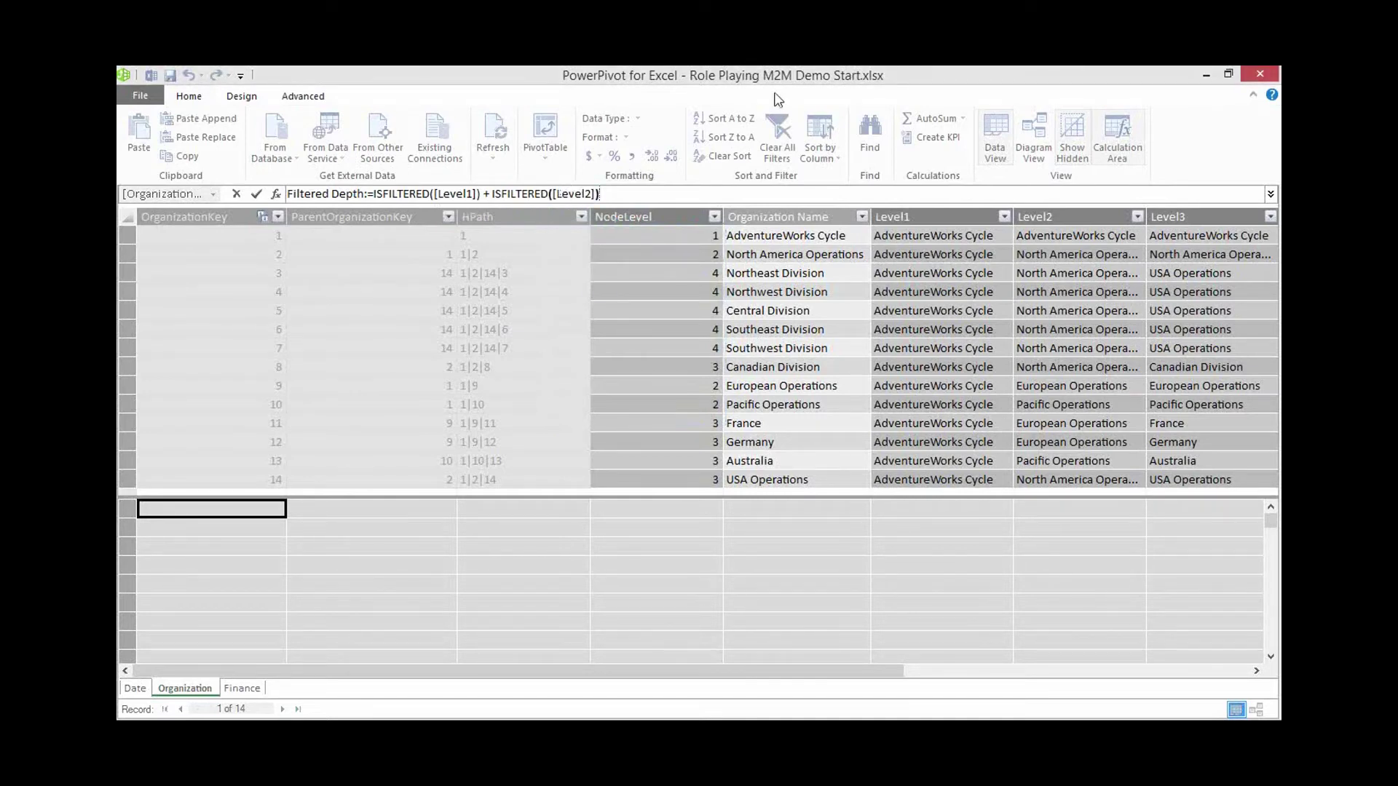
- Append + ISFILTERED([Level3]) to the Filtered Depth formula
text(+ is)
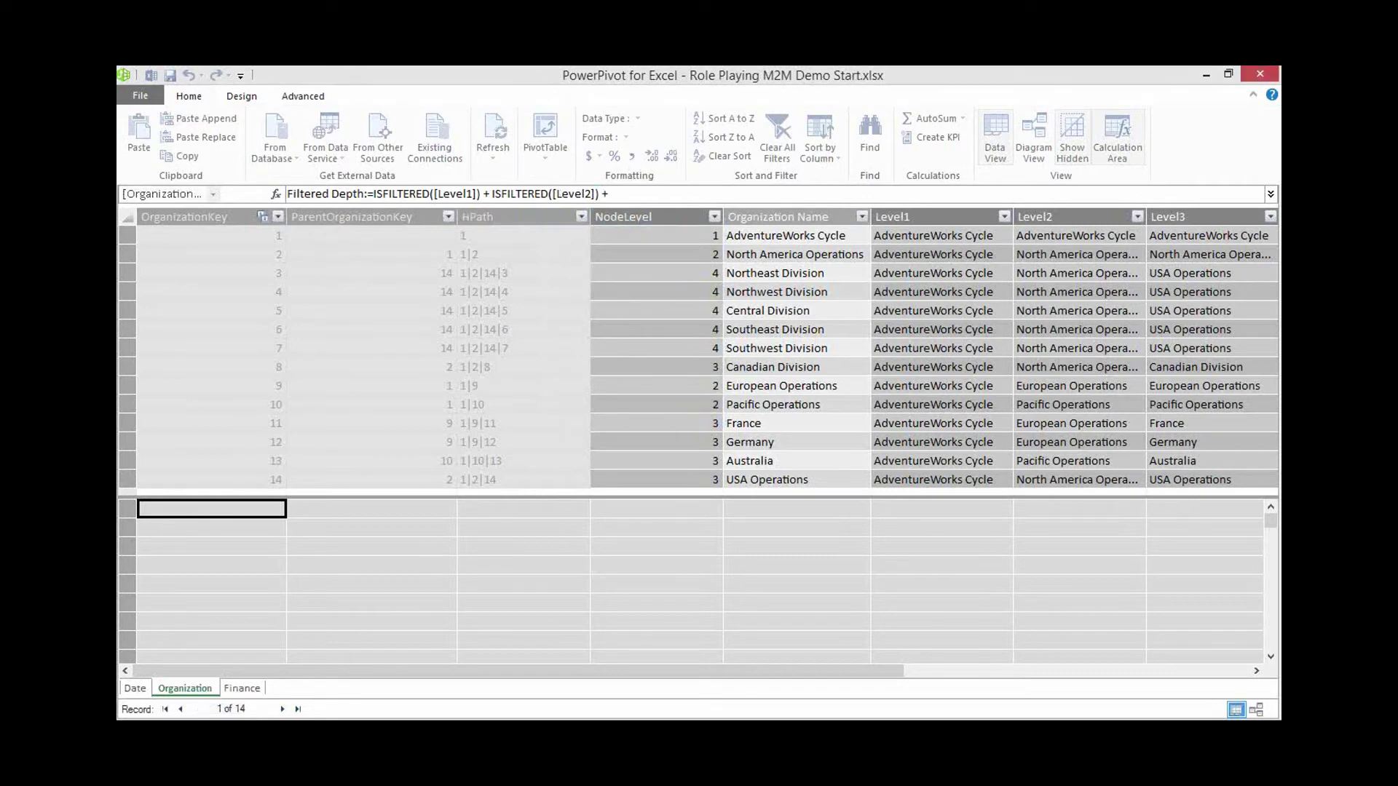
text(f)
key(Tab)
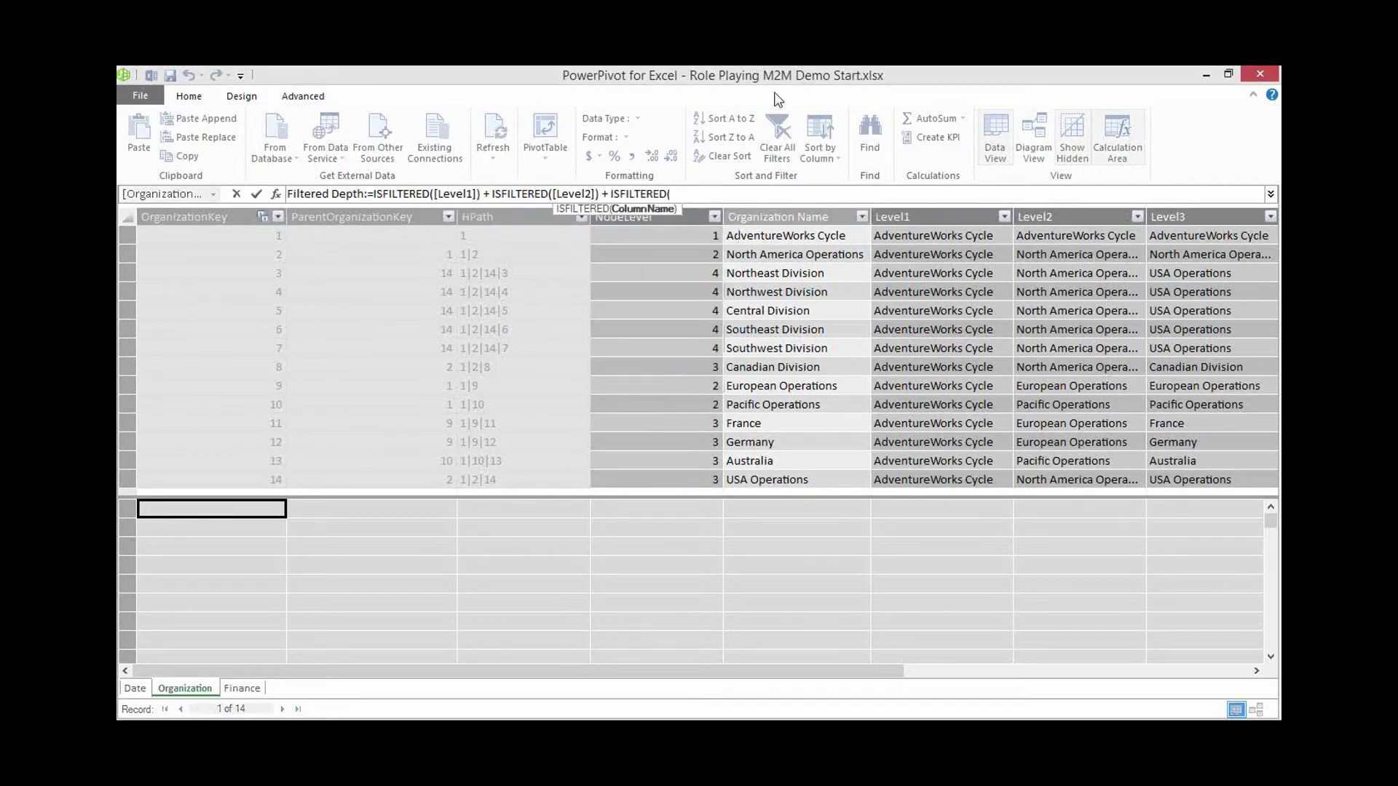
text([lev)
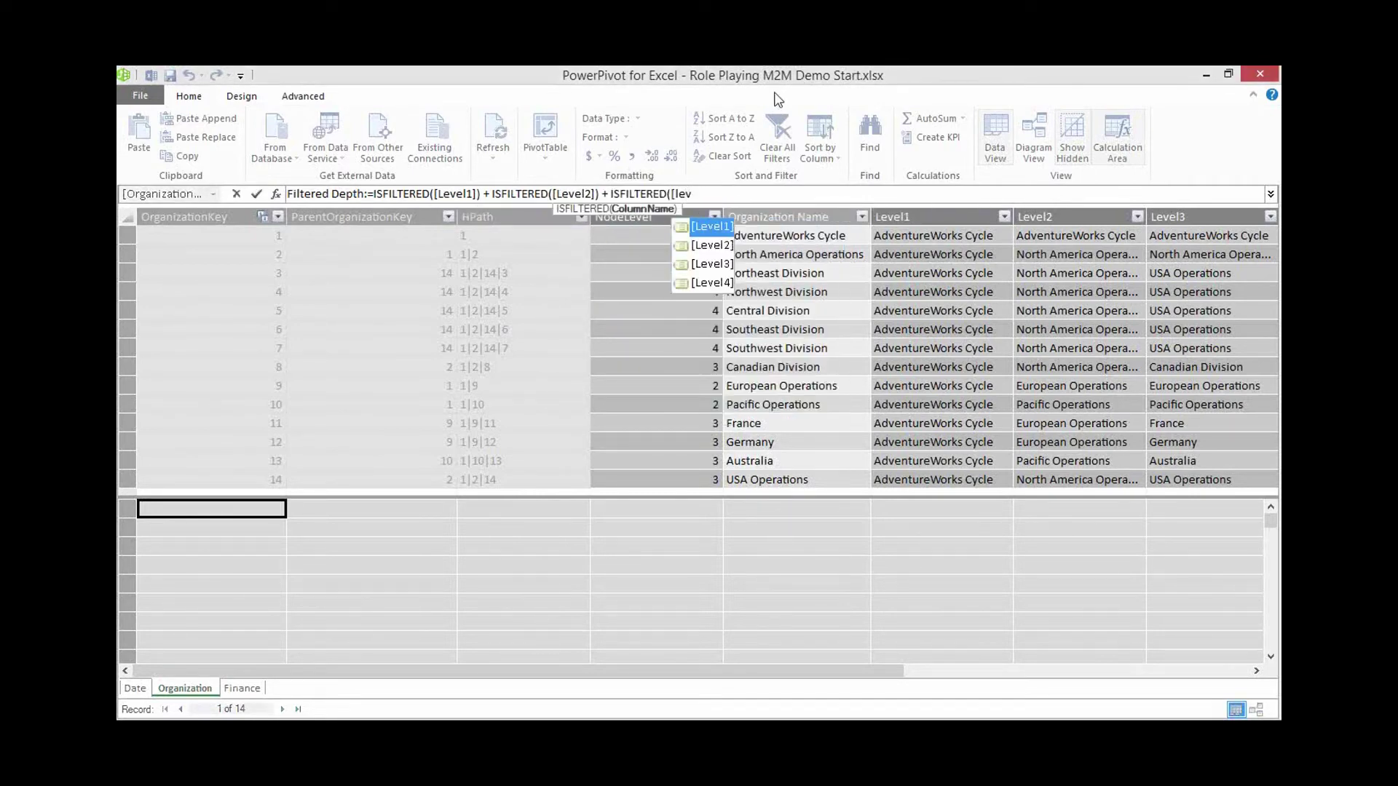
text(e)
key(Down)
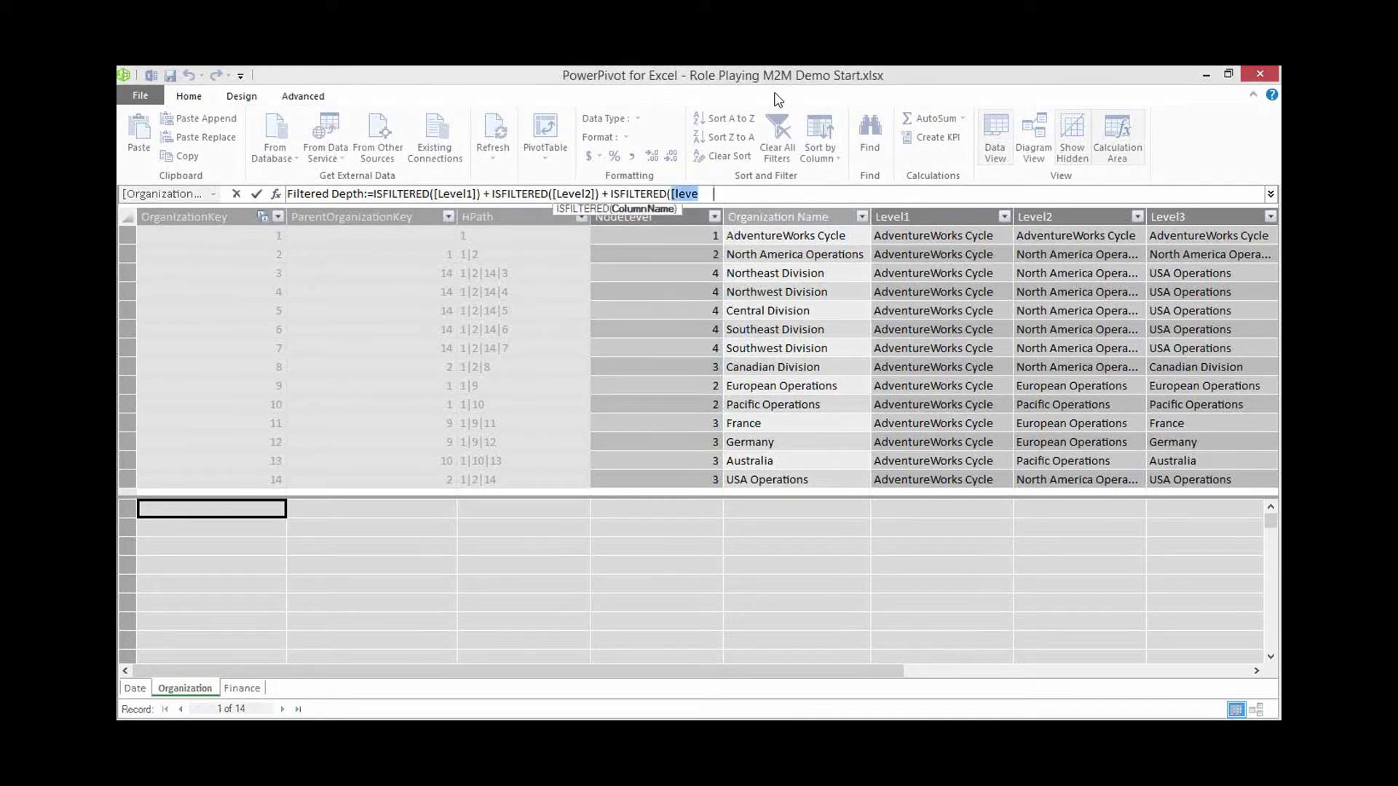
key(Tab)
text(), )
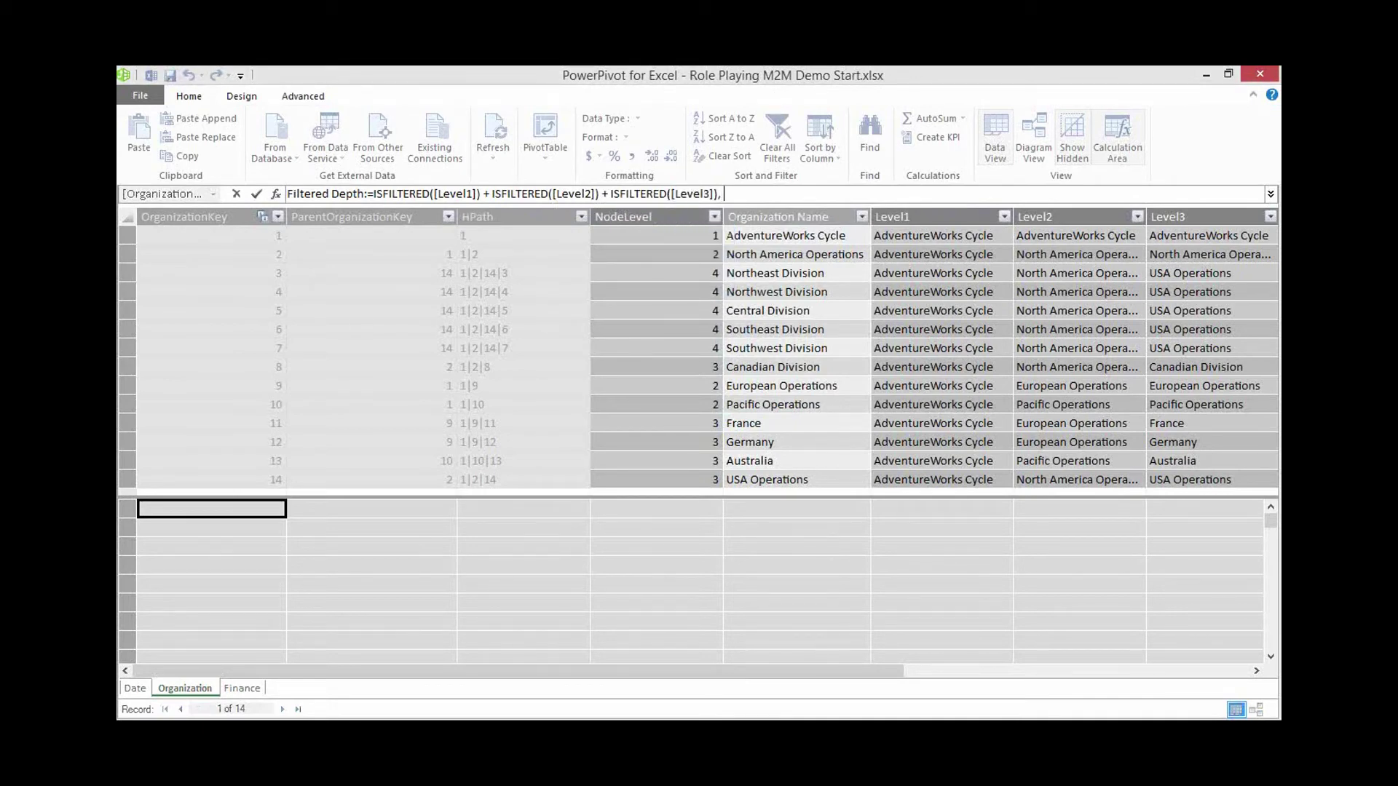
- Add + ISFILTERED([Level4]) as the last term of the Filtered Depth formula and try to commit the measure
text(+ ISFILTERED()
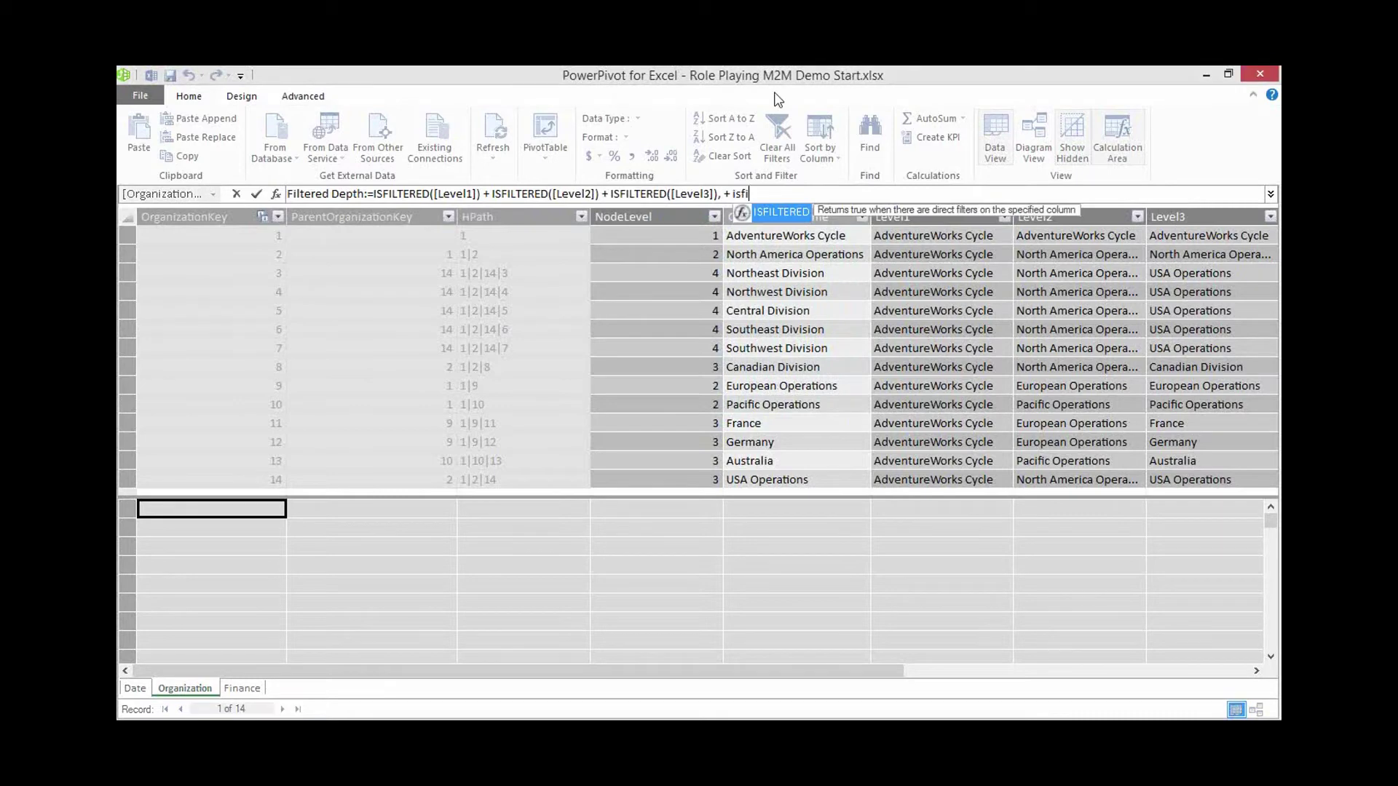
text([lev)
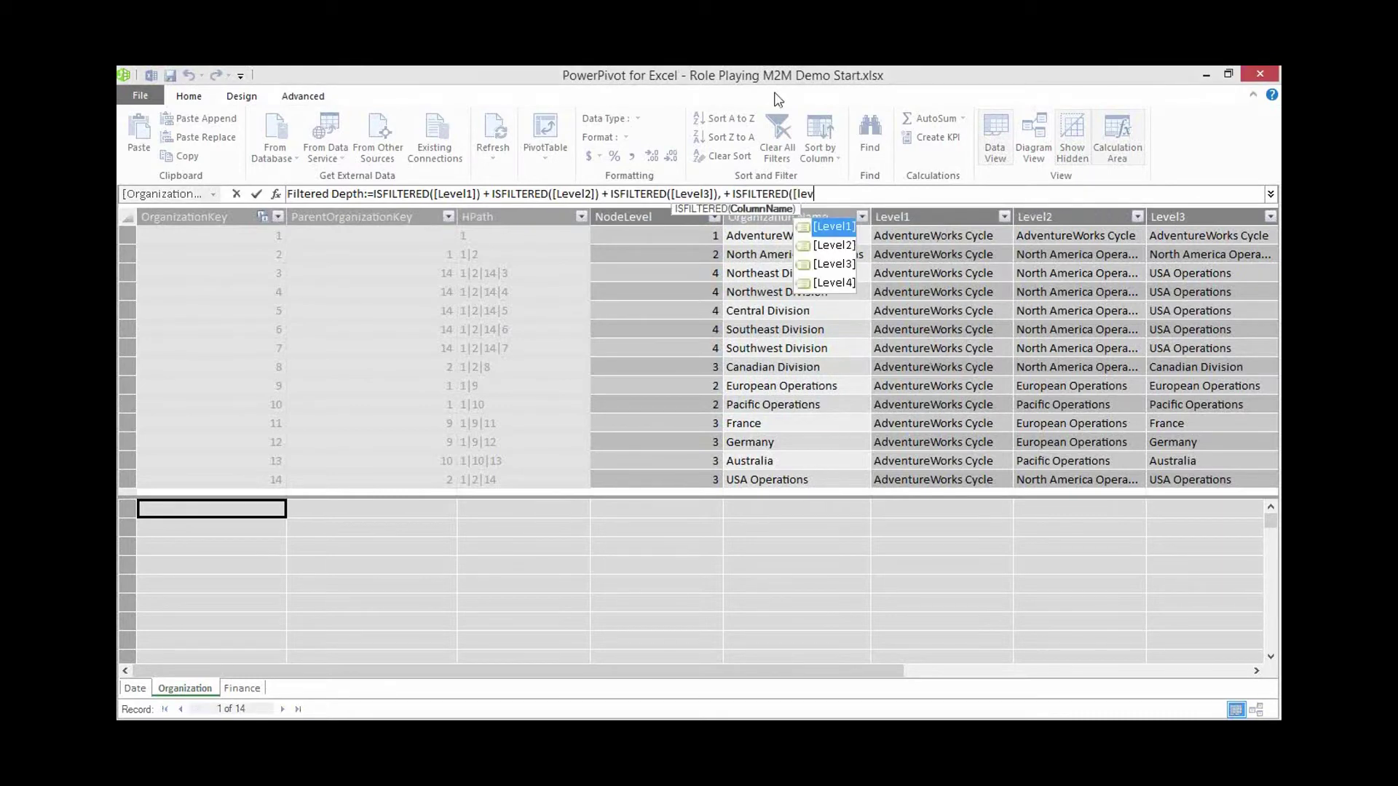
key(Down)
key(Down)
key(Down)
key(Tab)
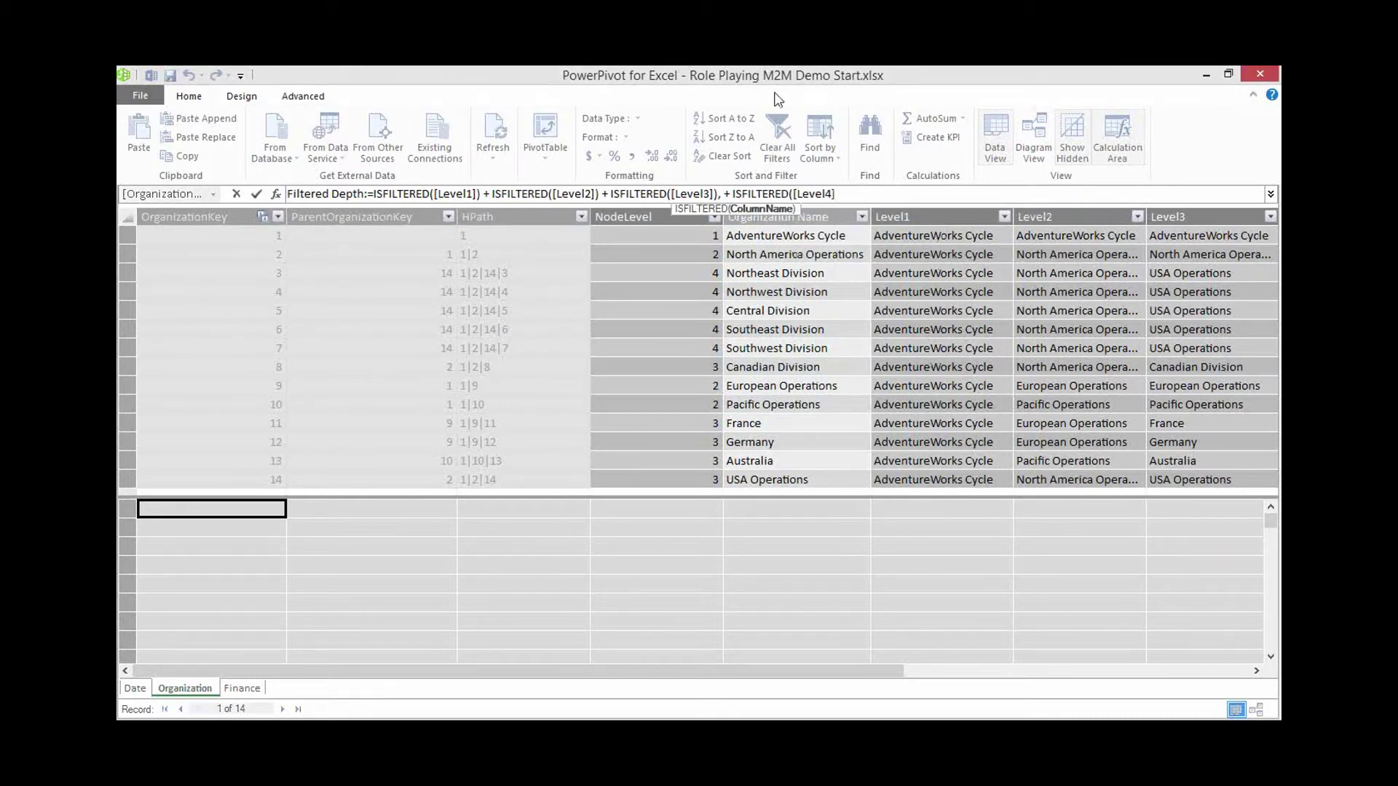
text())
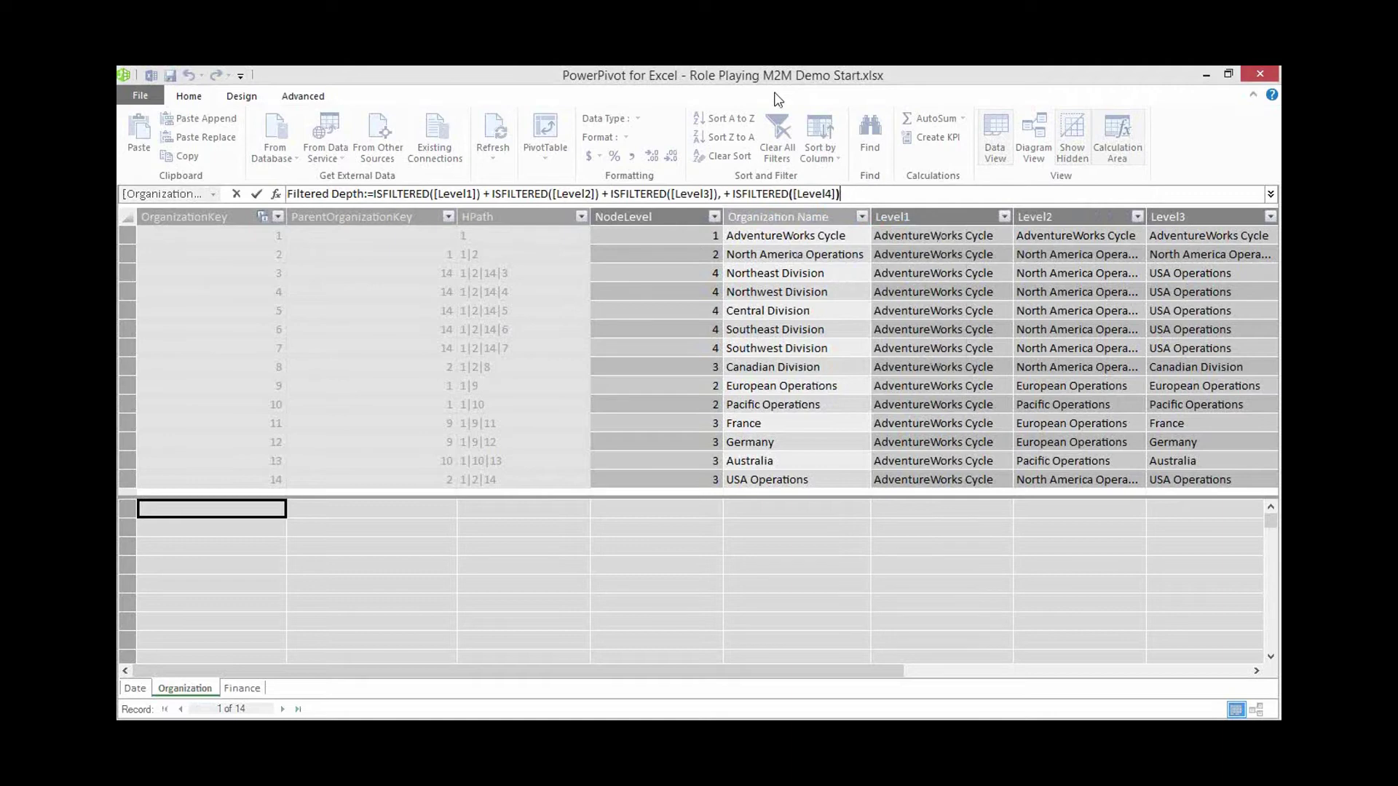
key(Return)
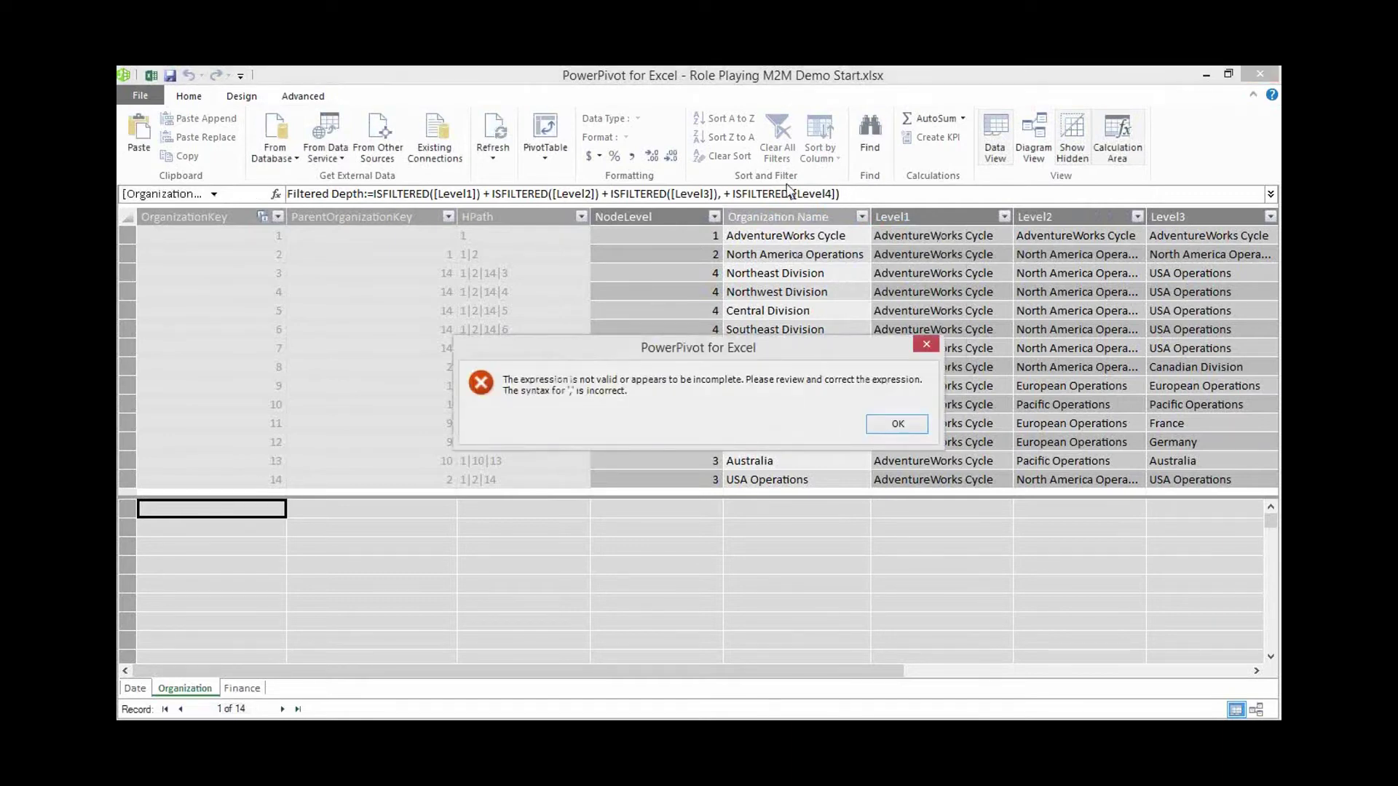
- Dismiss the error message, remove the stray comma after ISFILTERED([Level3]) in the Filtered Depth formula, and commit the measure
click(887, 428)
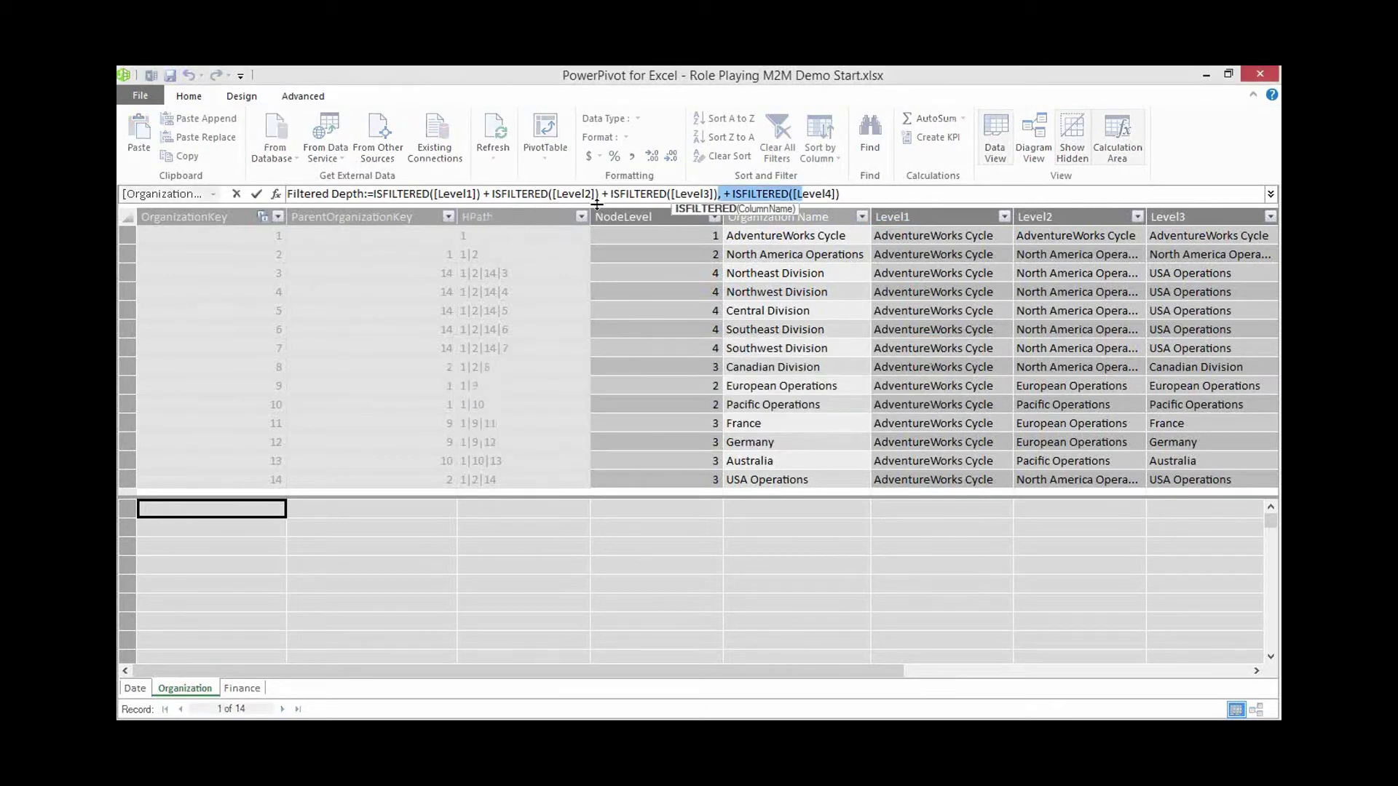
click(718, 196)
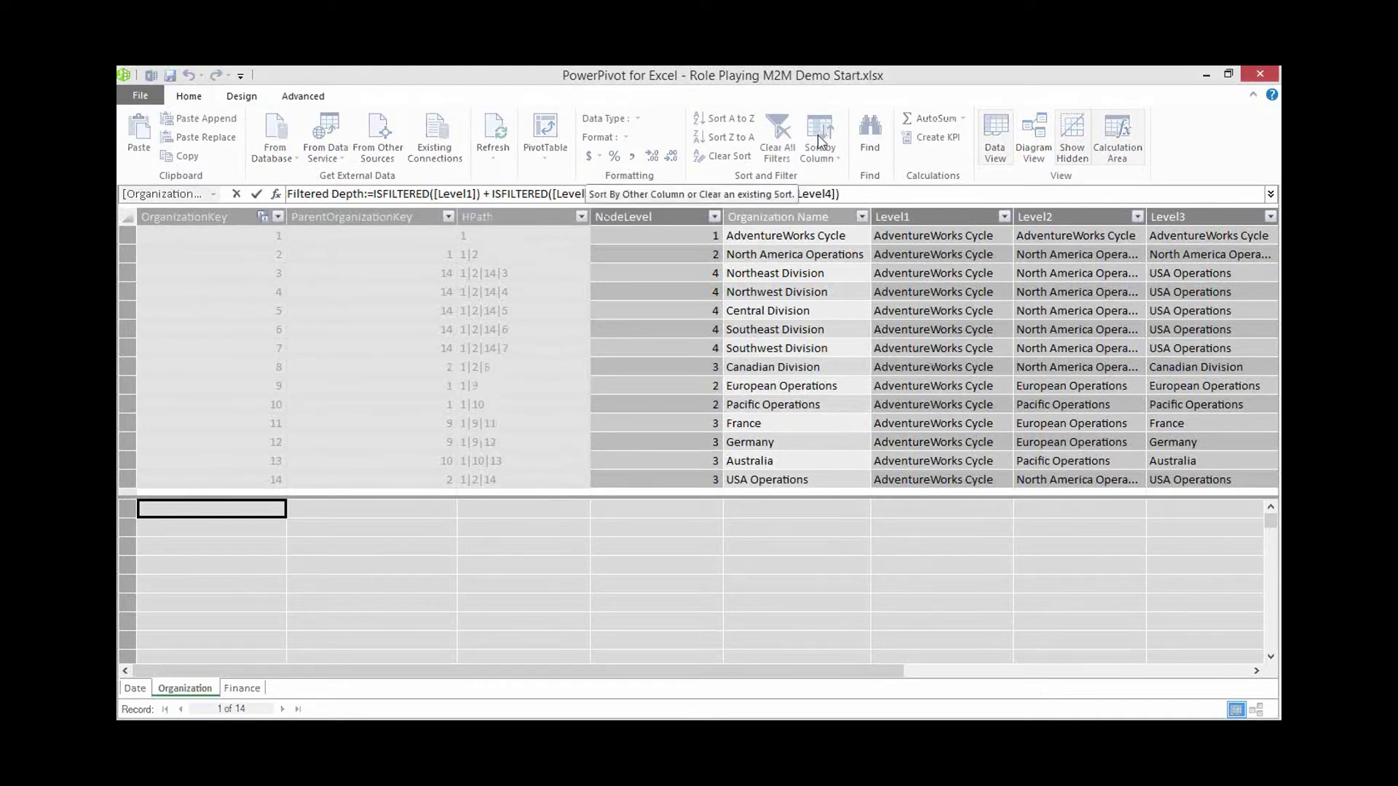
key(Return)
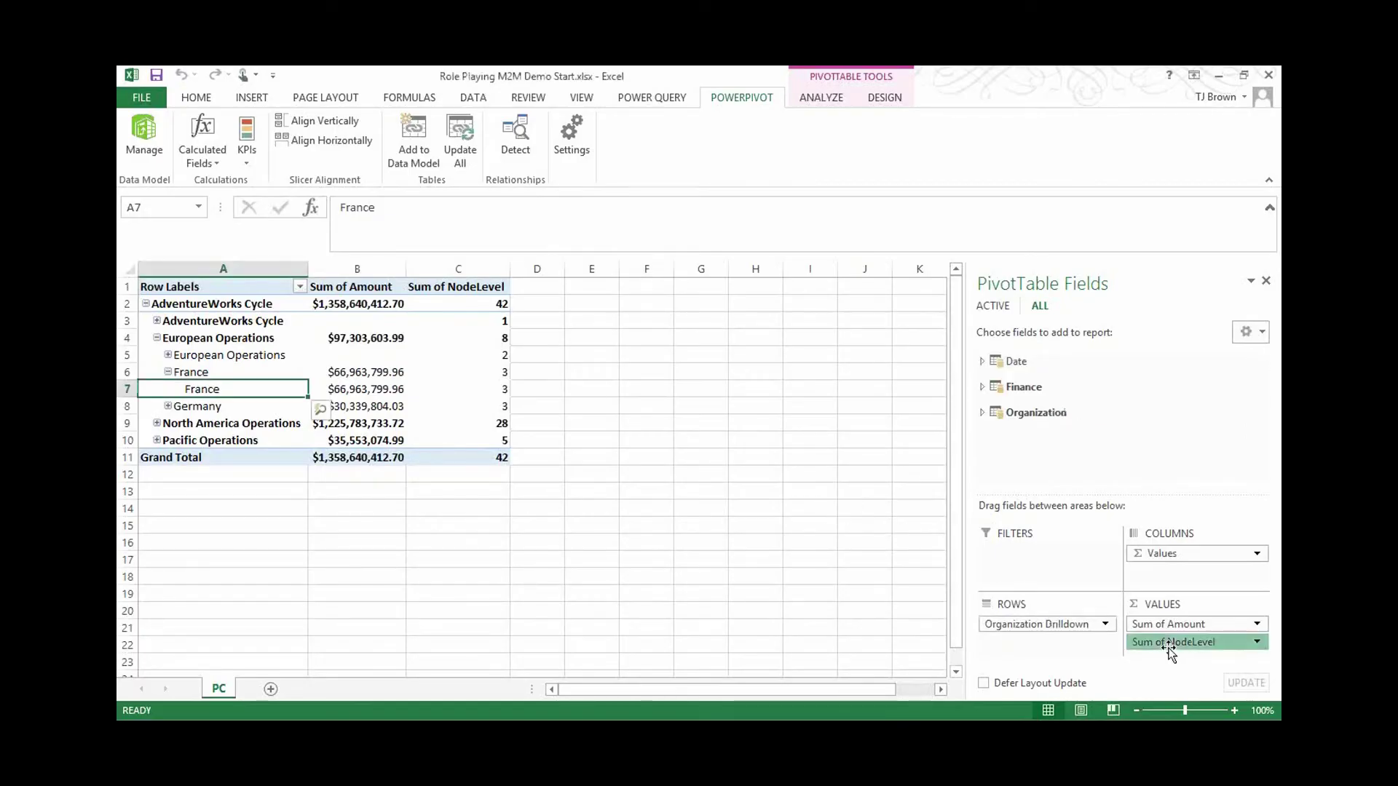
- Replace Sum of NodeLevel with the Filtered Depth measure in the pivot table's values and inspect the nested France and European Operations rows
drag(1167, 647, 850, 578)
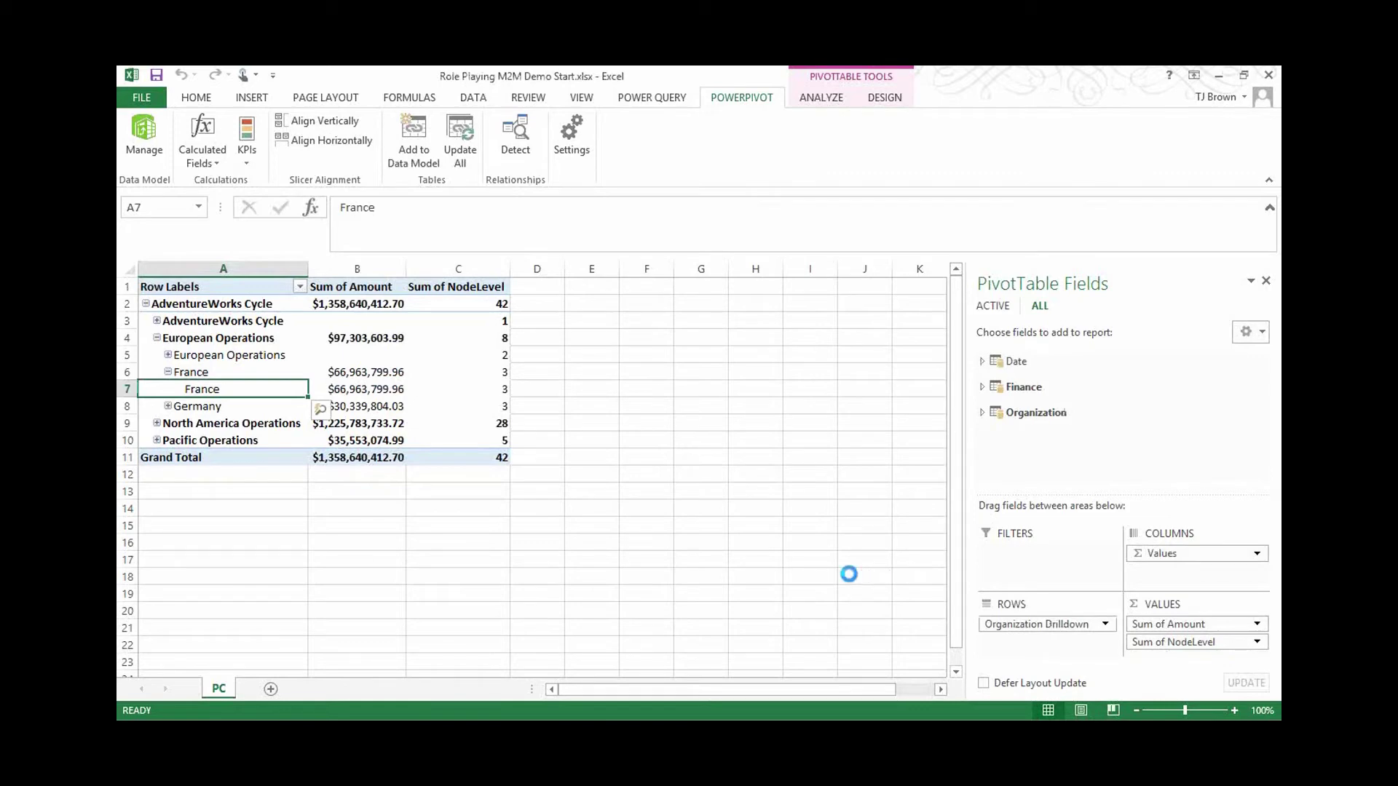
click(982, 413)
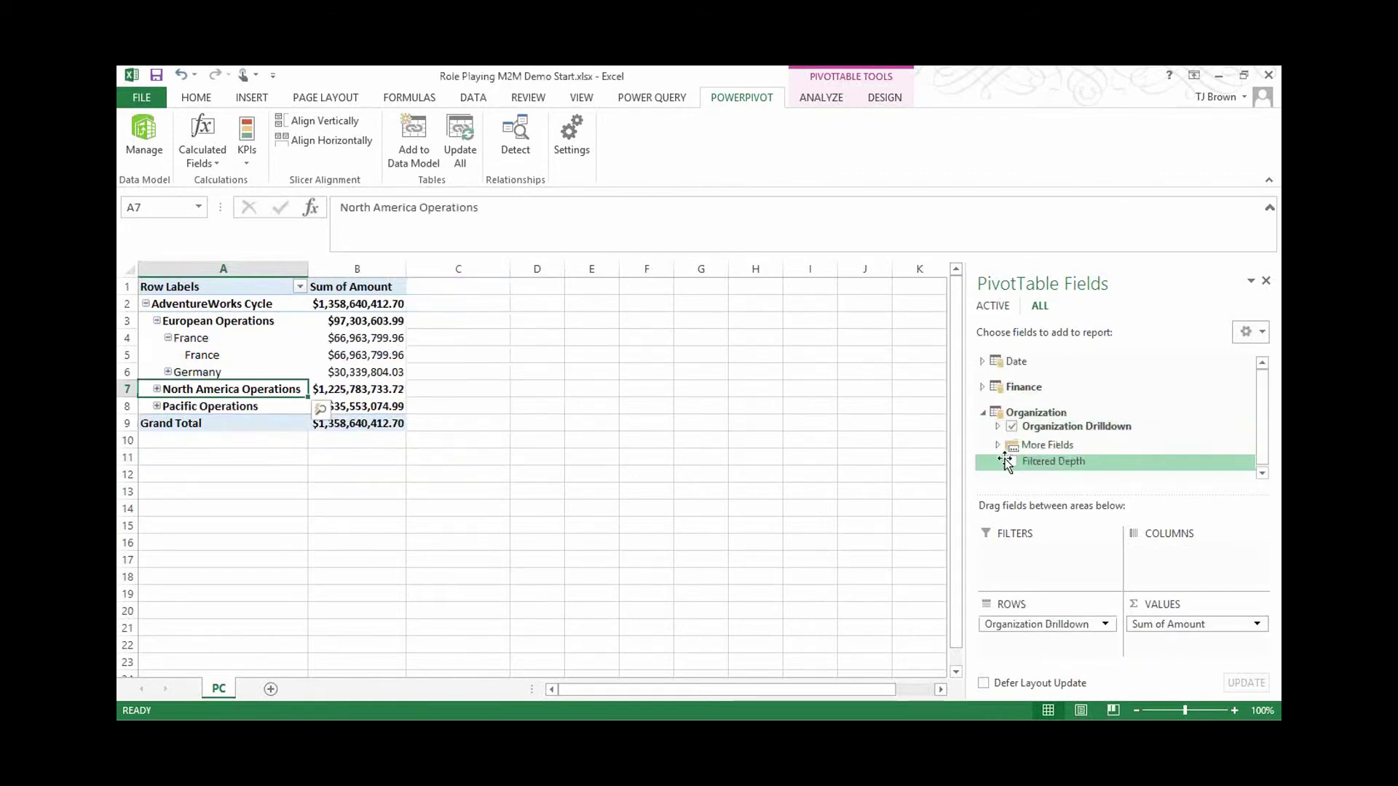
click(1011, 462)
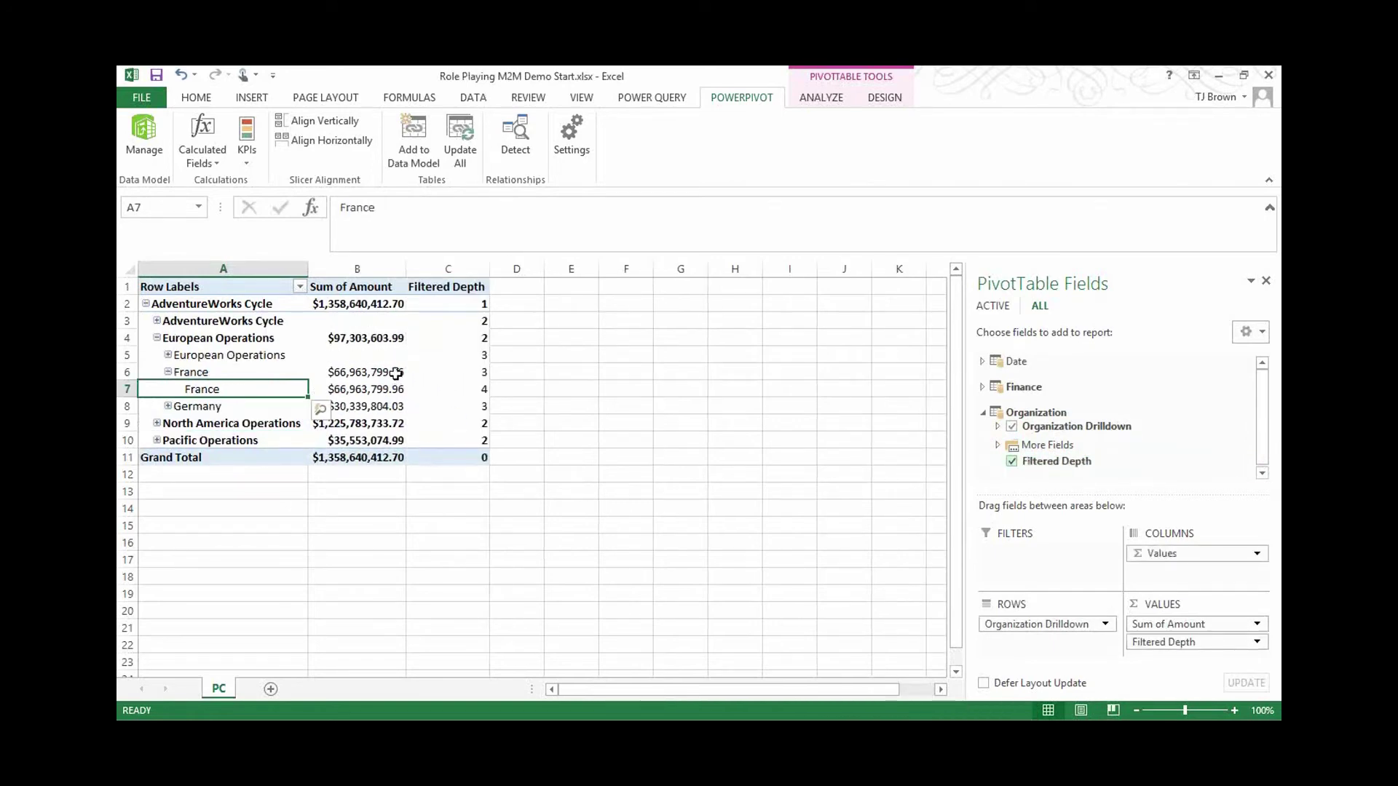
mouse_move(395, 374)
mouse_move(270, 343)
mouse_move(488, 398)
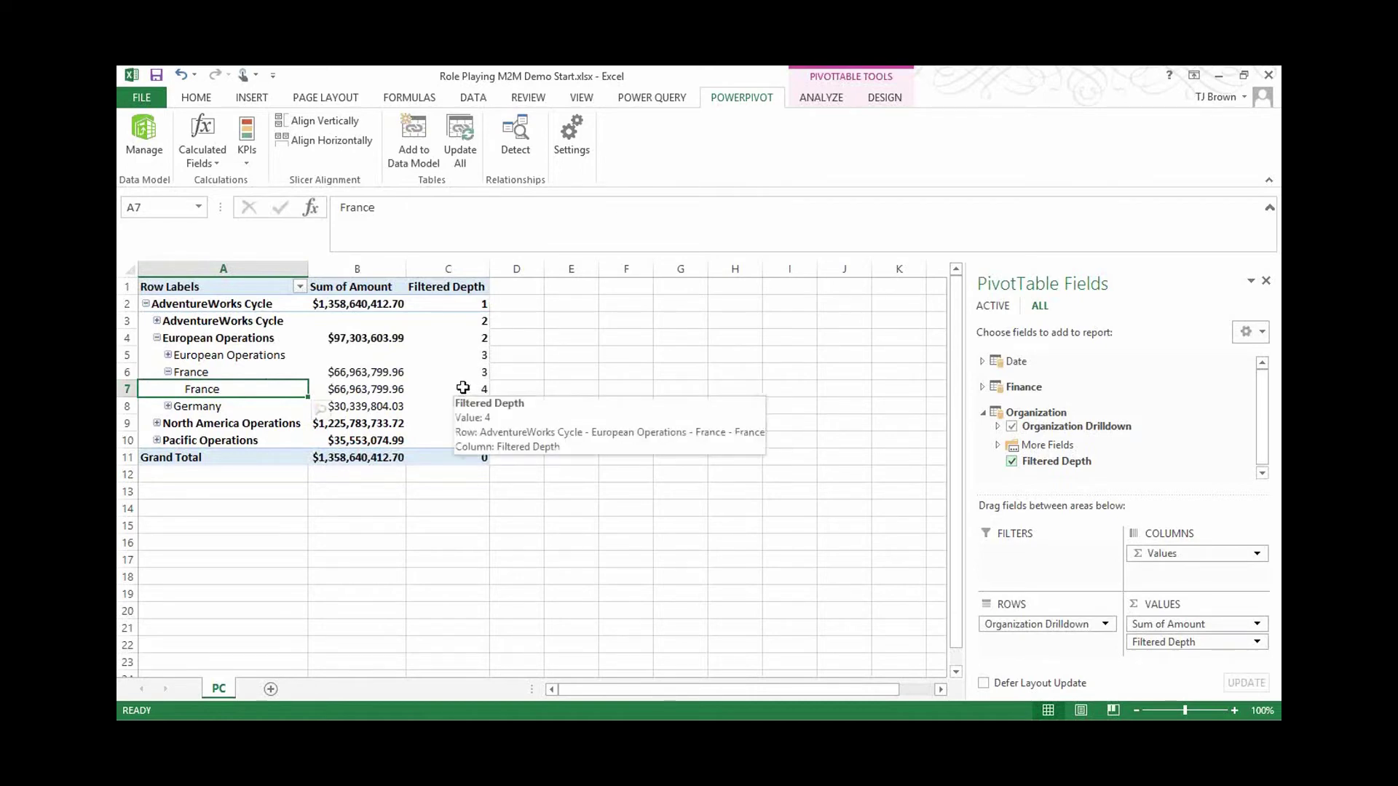
mouse_move(465, 372)
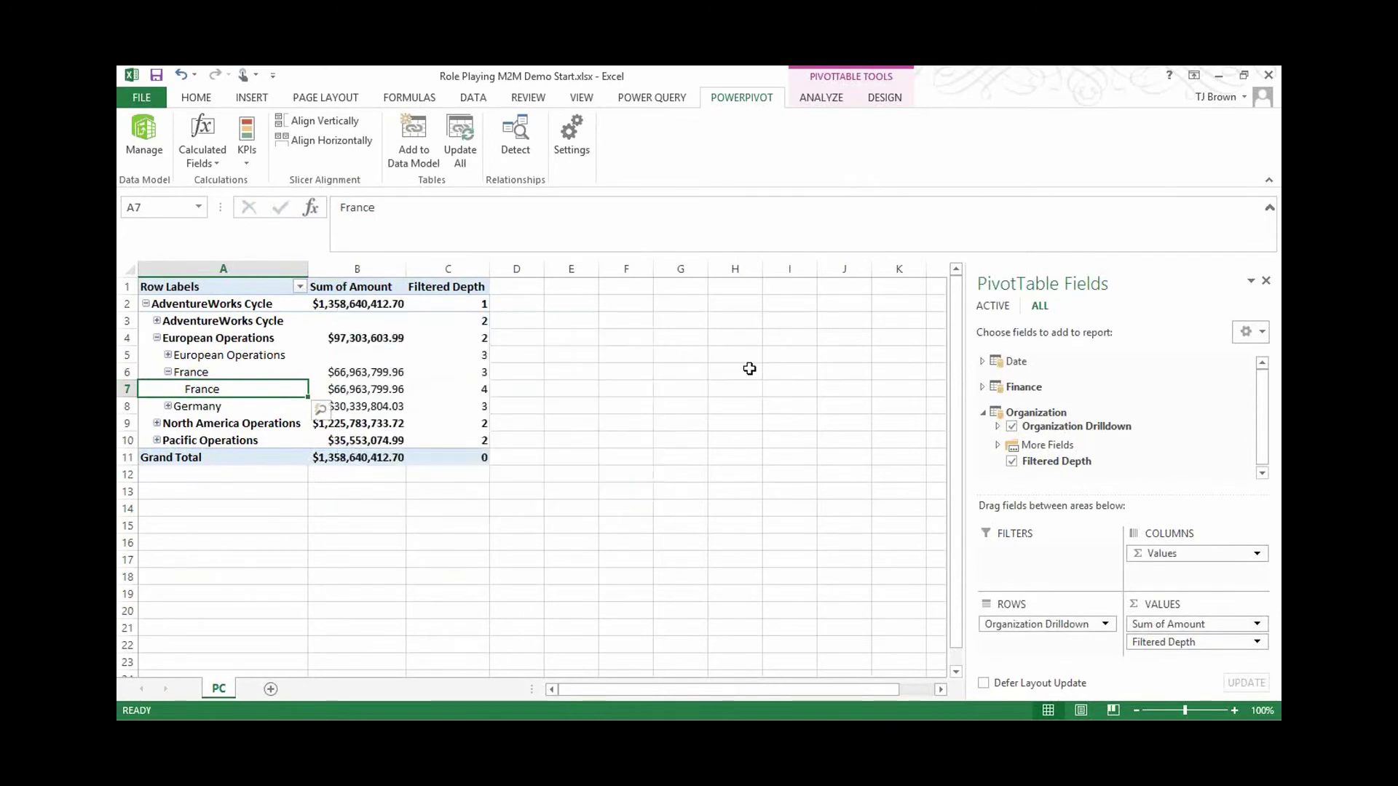
click(749, 369)
click(447, 356)
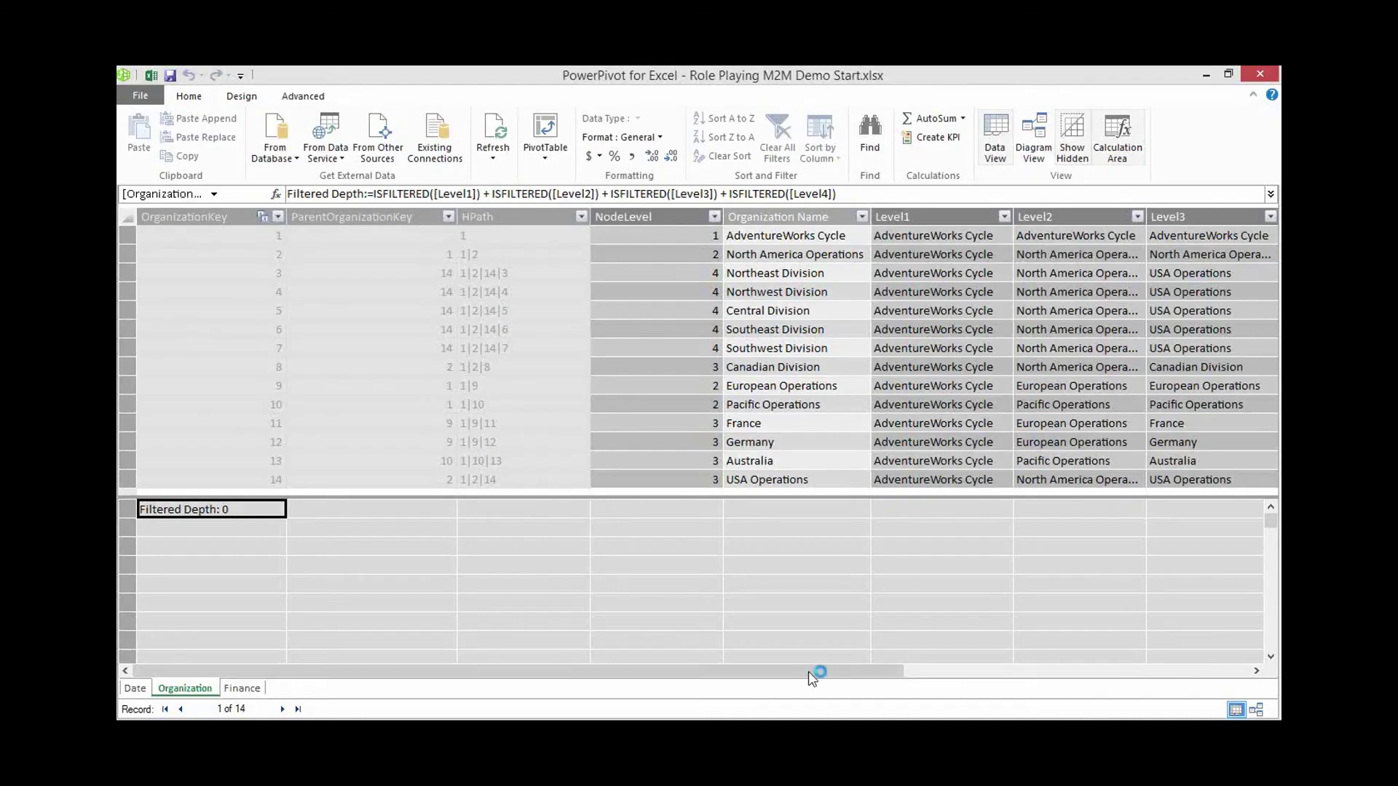
- In the Power Pivot window's Organization table, begin a measure below Filtered Depth with Organization Amount:=IF(MAX([NodeLevel]) < [Filtered Depth]
click(217, 530)
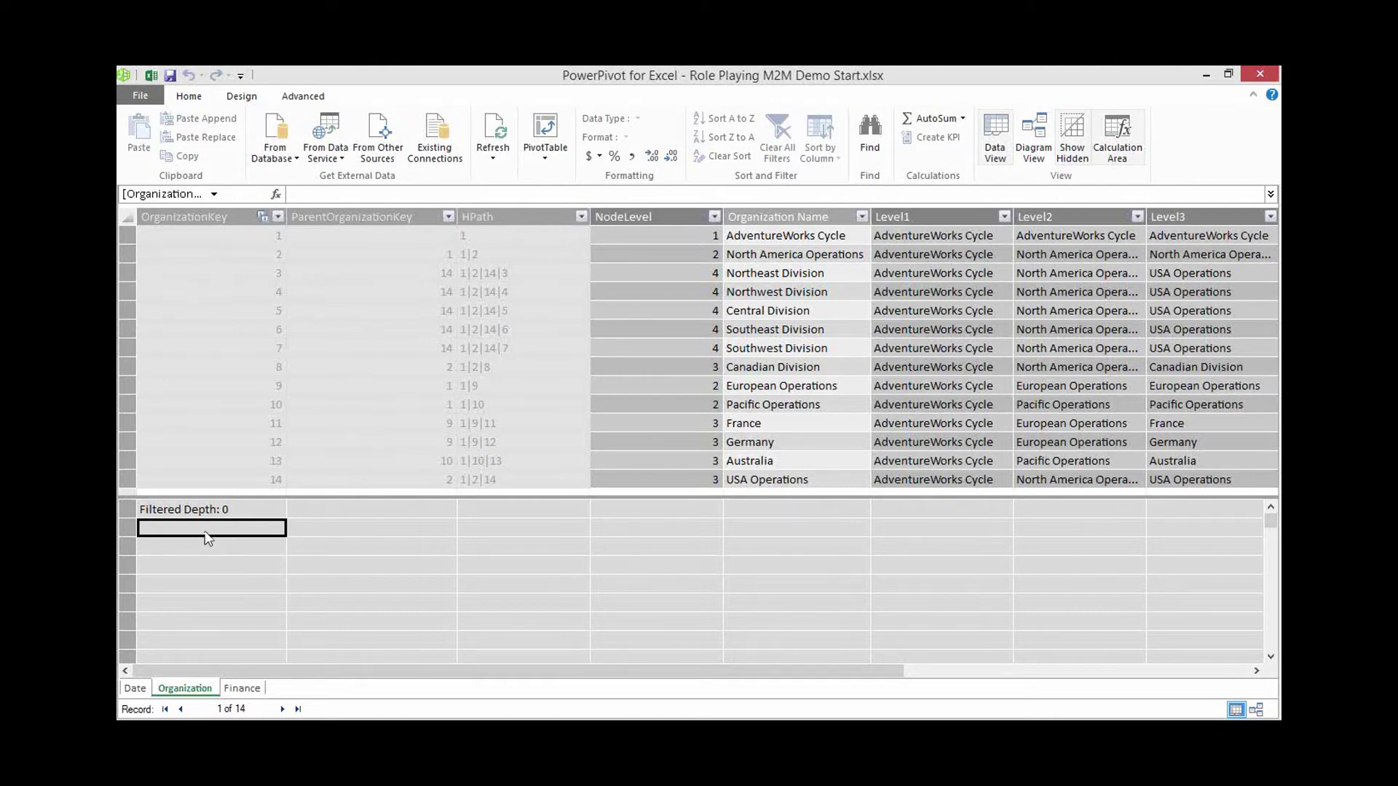
click(314, 195)
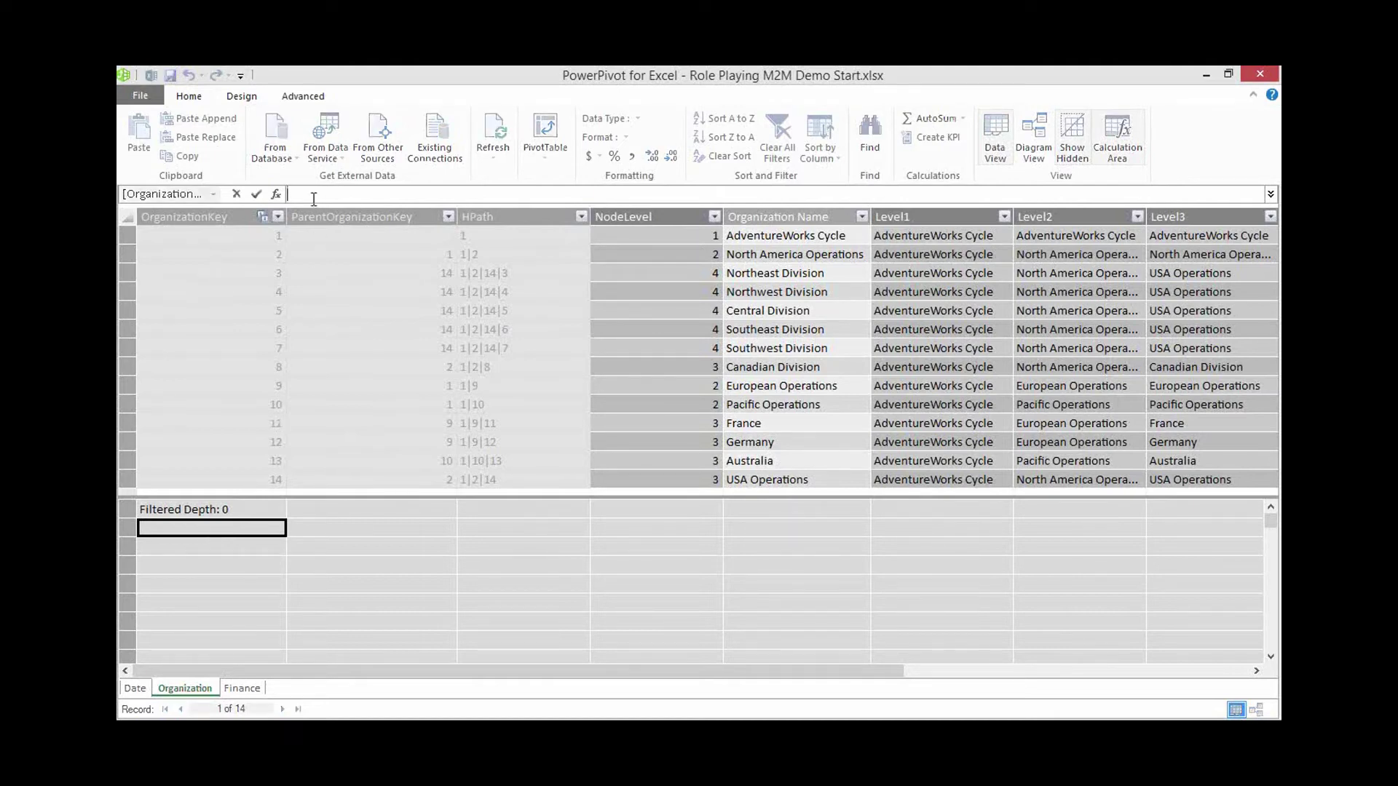
text(Organization Amount:=)
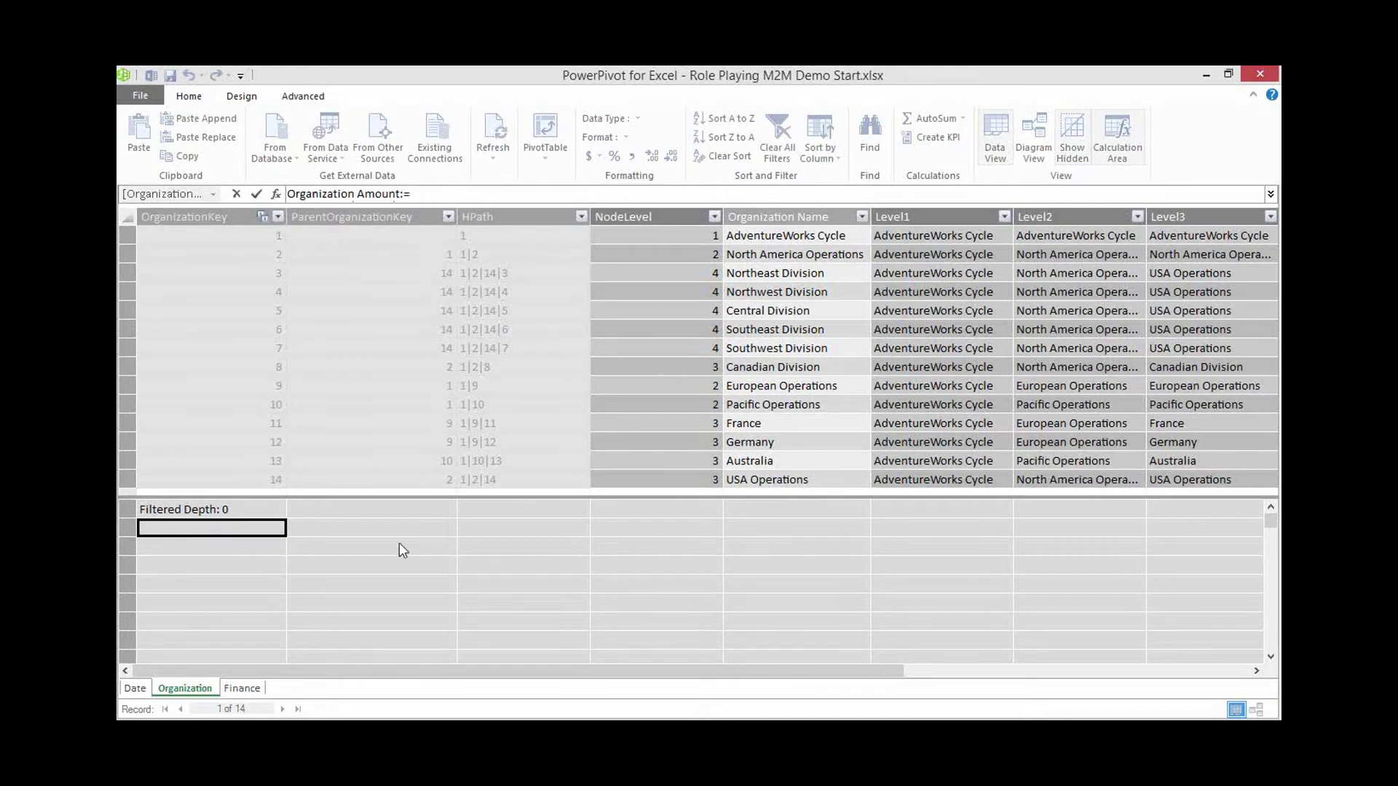
text(IF()
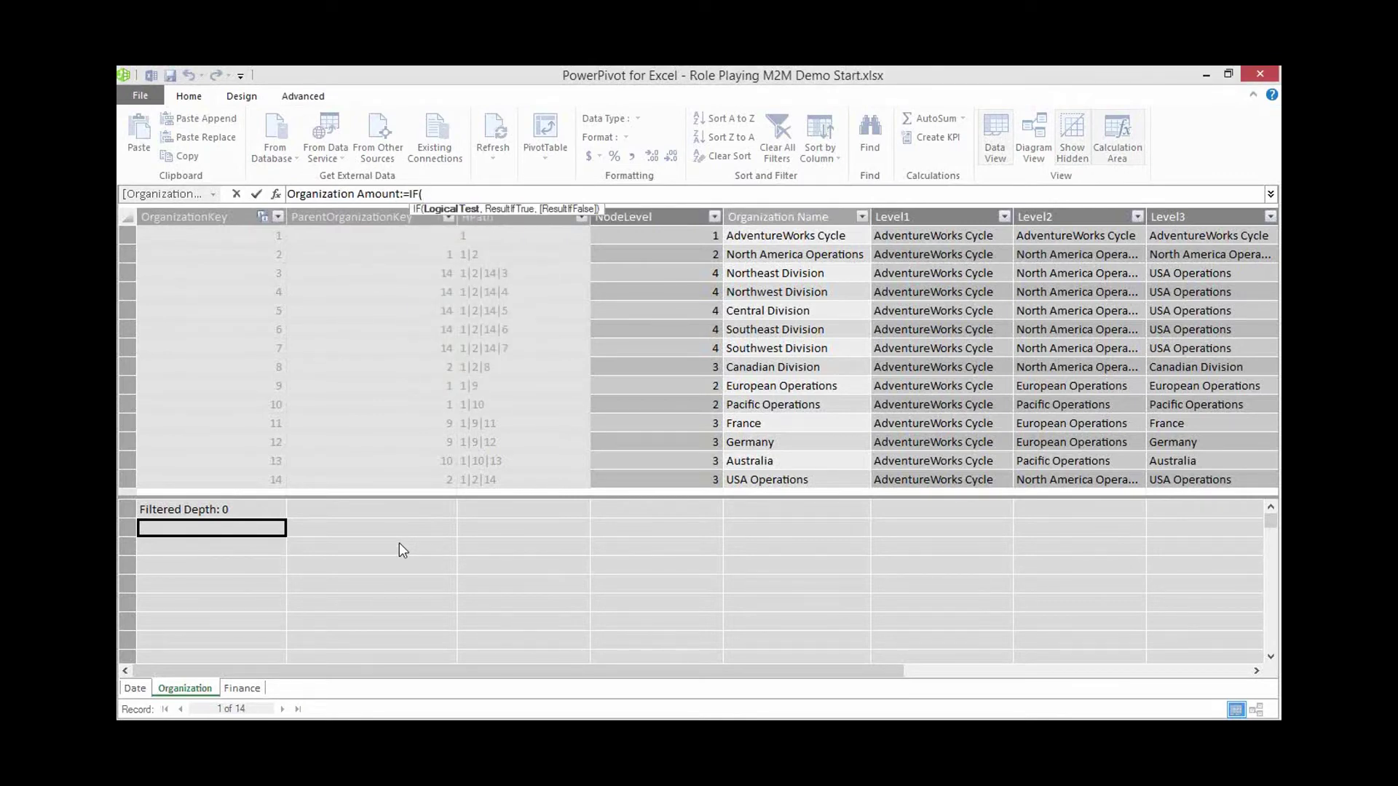
text(MAX()
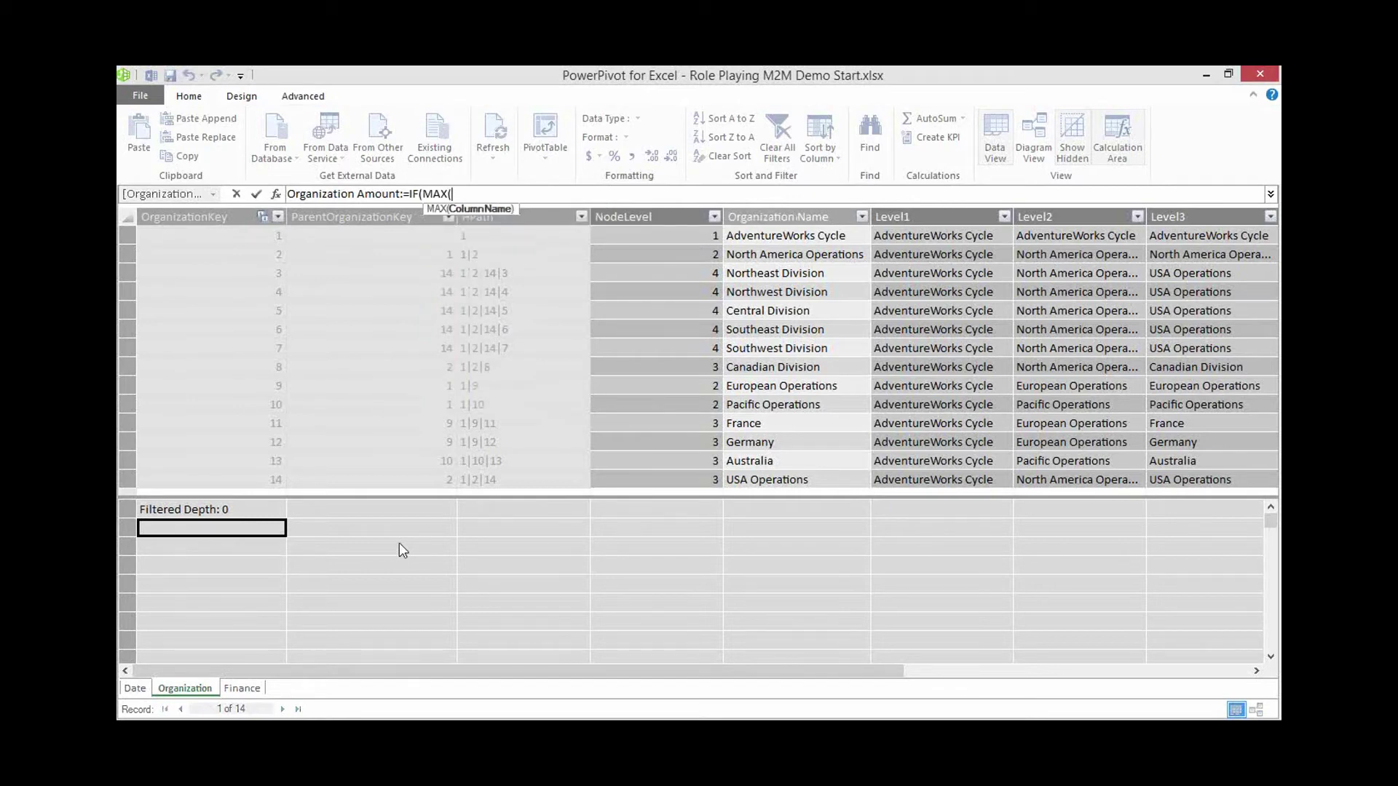
click(639, 236)
text())
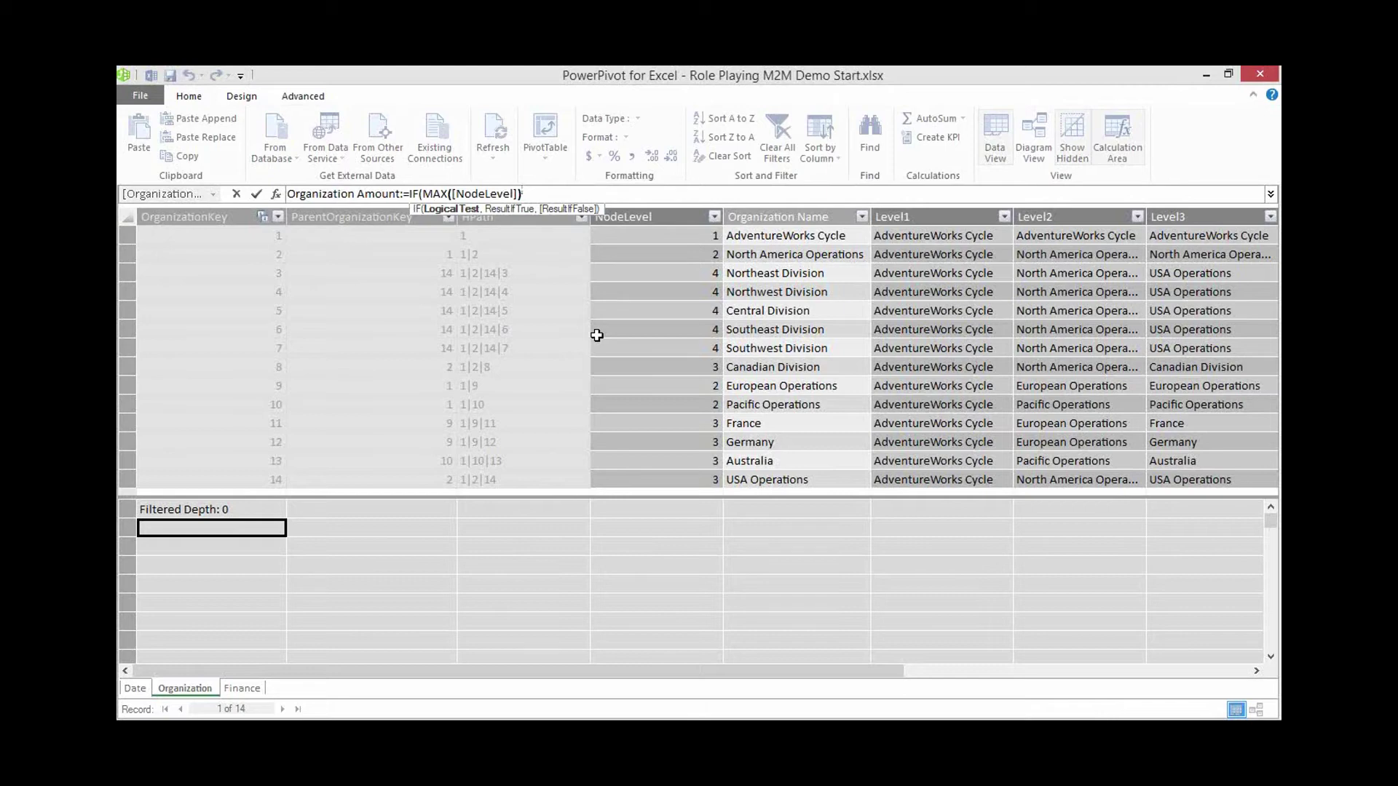
text(<)
click(242, 511)
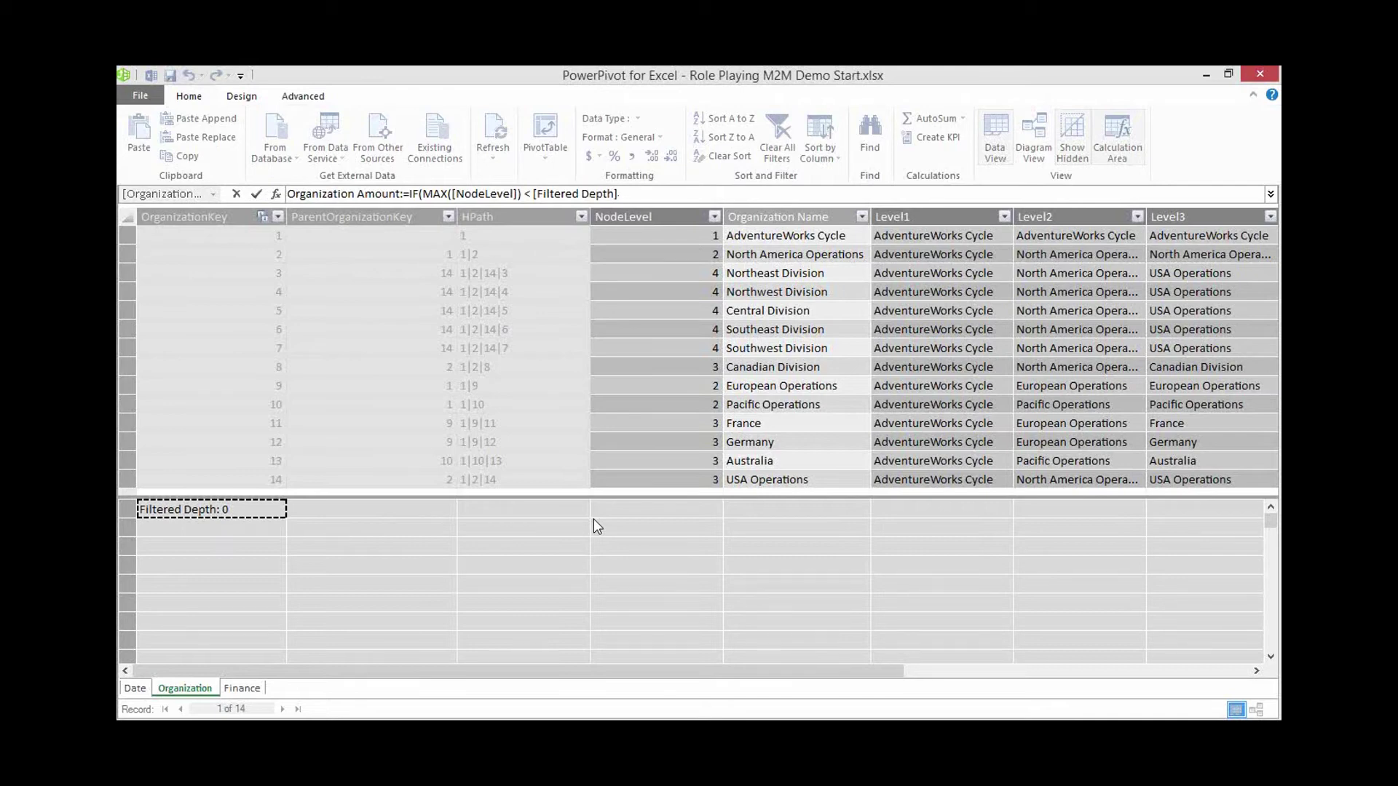
- Set the true result of the Organization Amount formula's IF function to BLANK()
text(,)
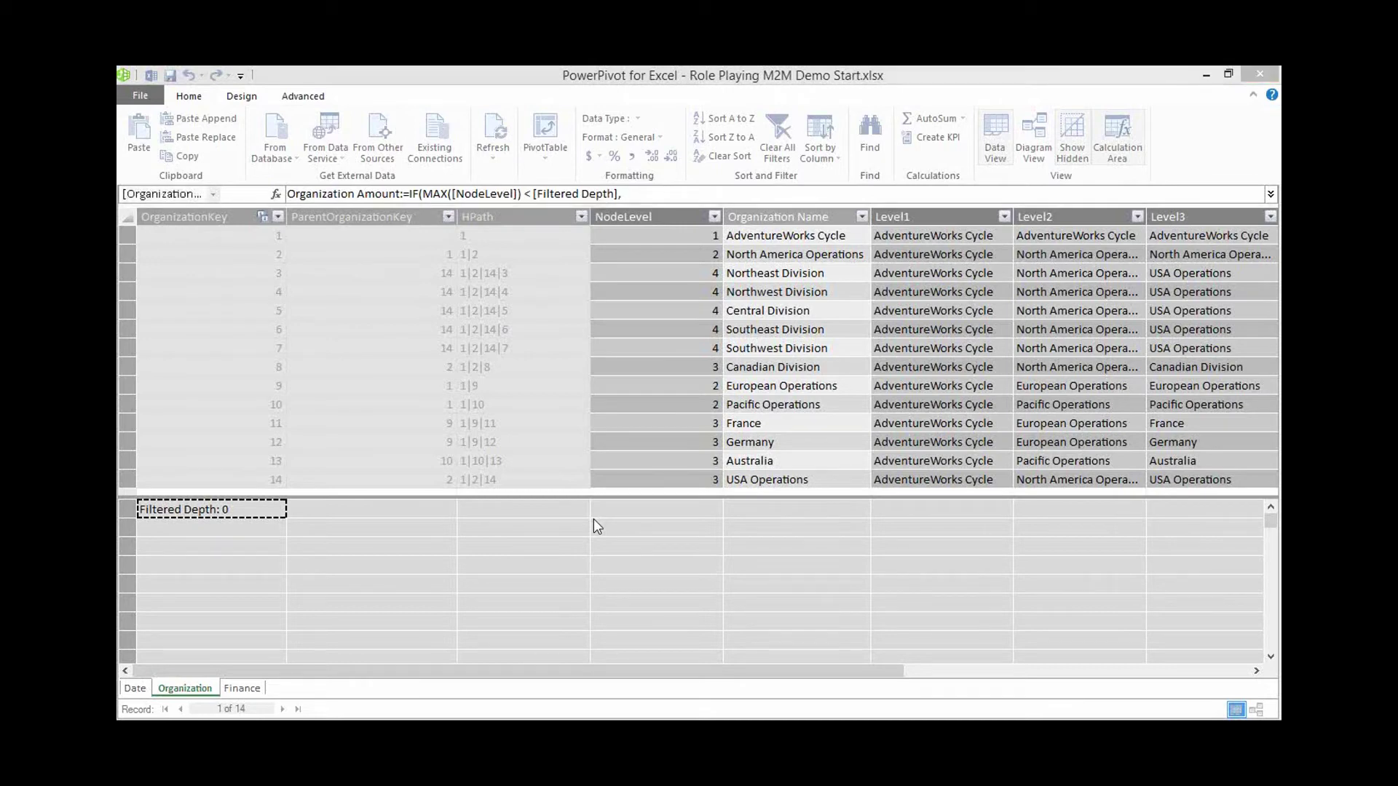
text(B)
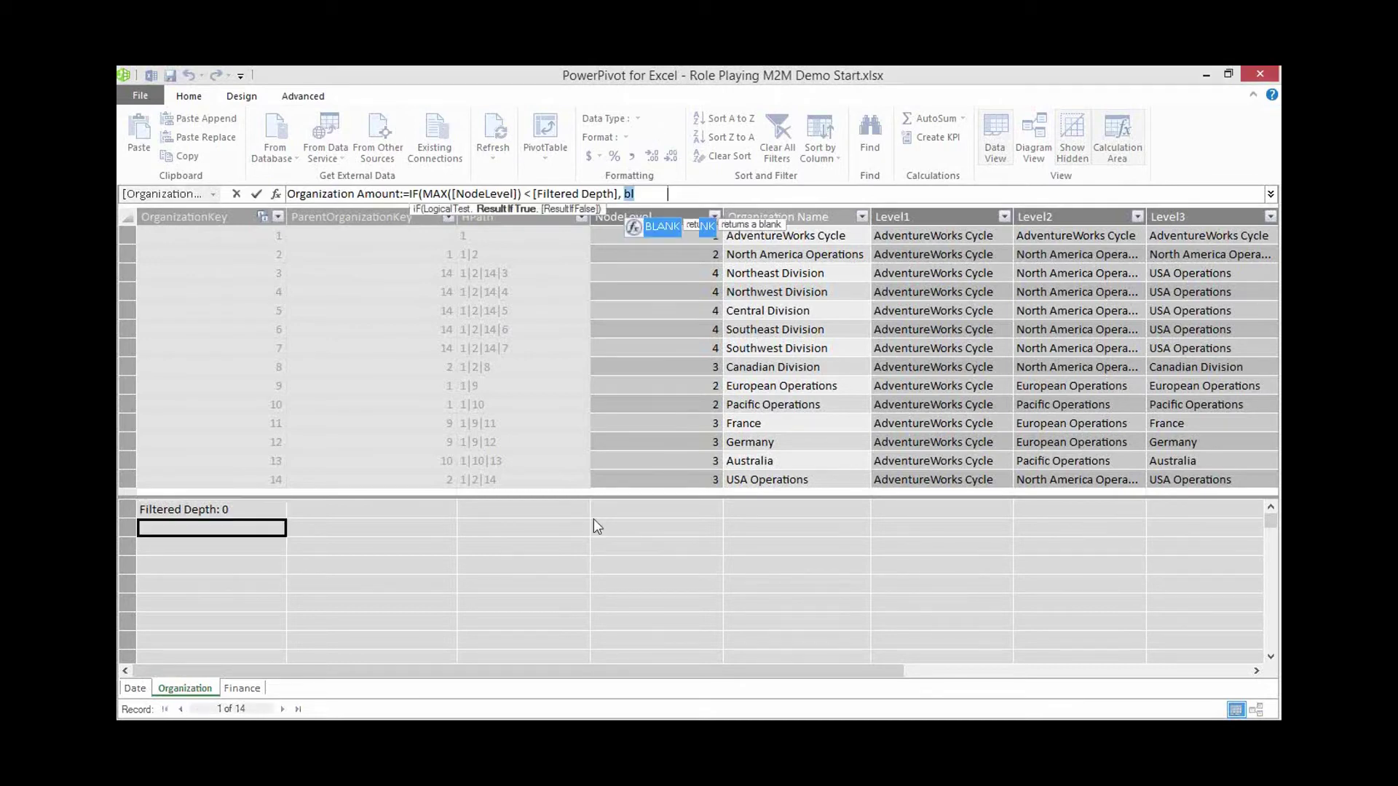
key(Tab)
text())
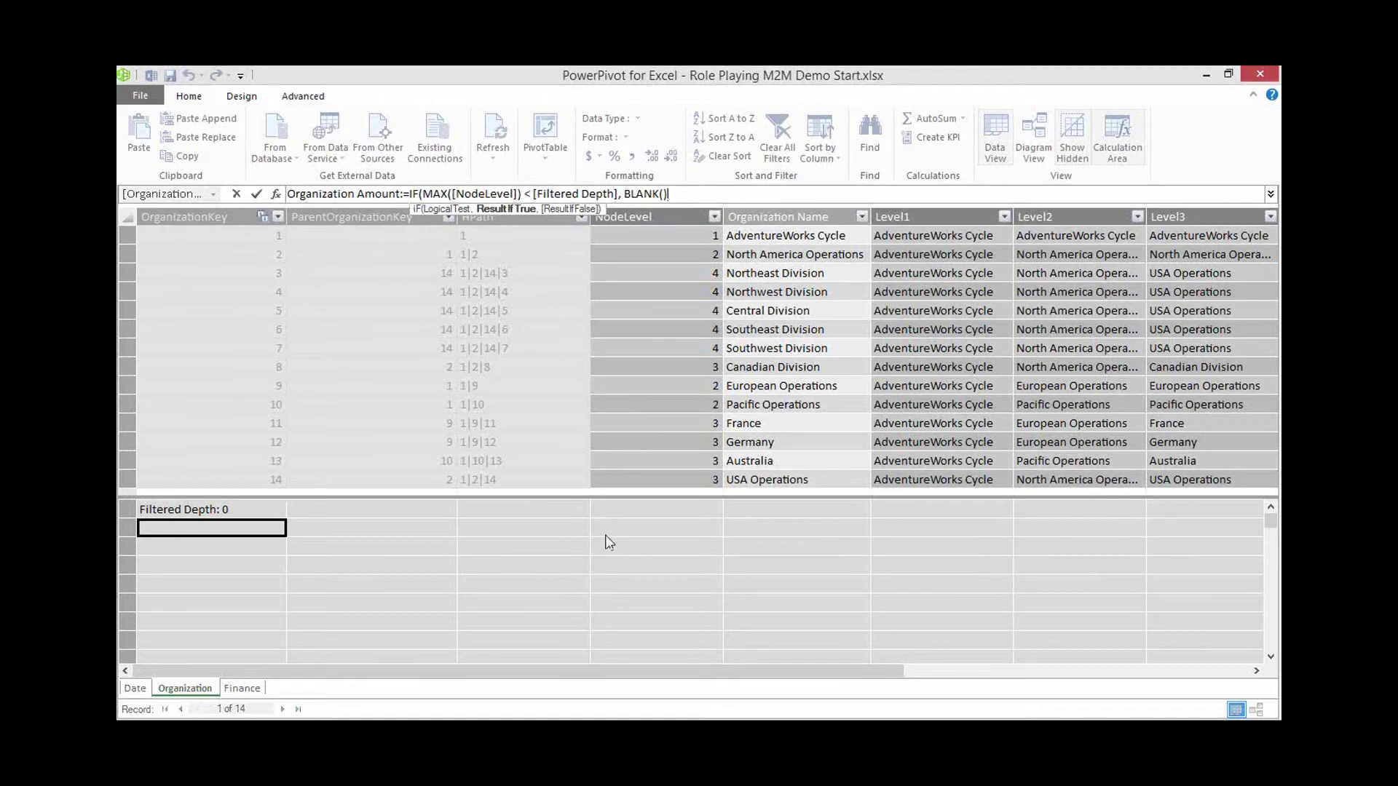
- Use SUM(Finance[Amount]) as the IF function's false result, close the formula, and commit the Organization Amount measure
text(,)
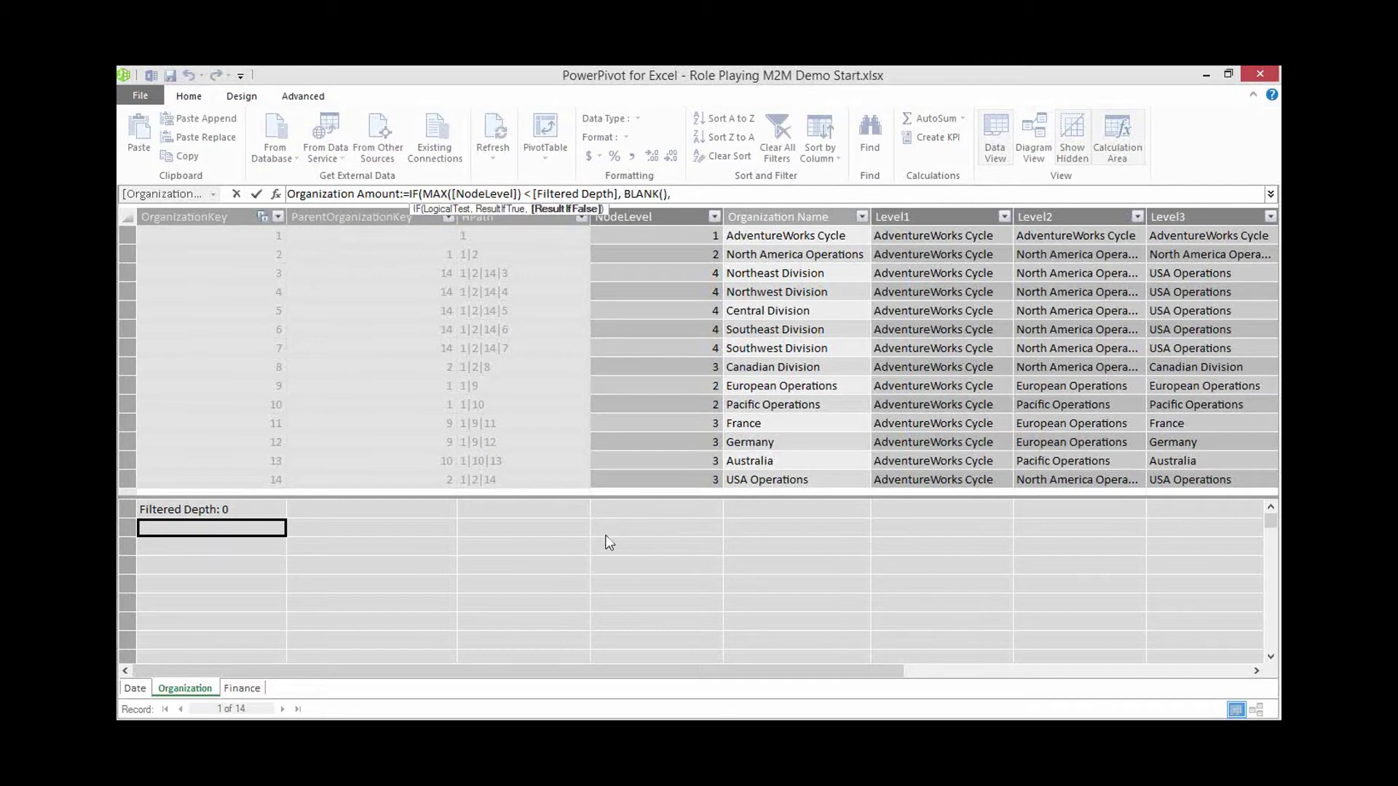
text(SUM)
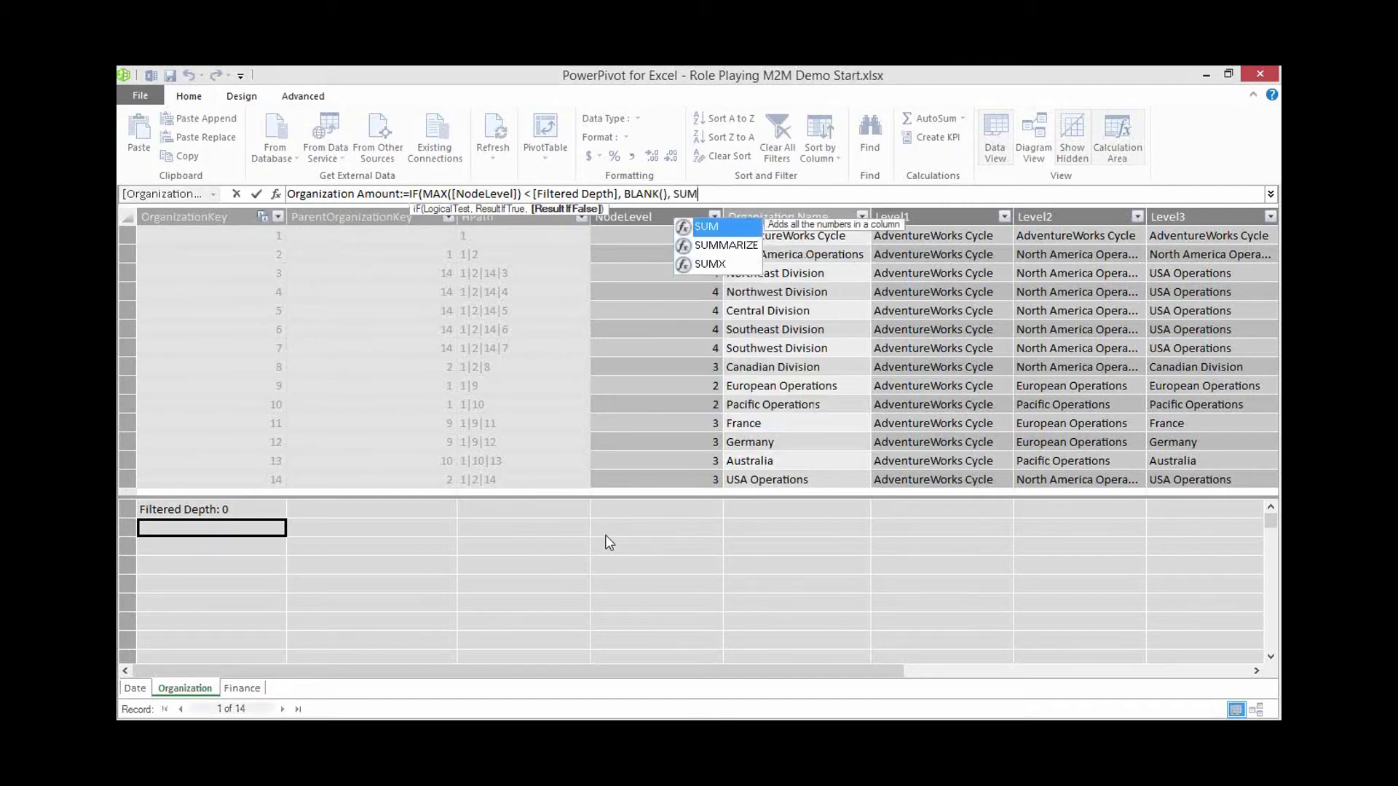
text((')
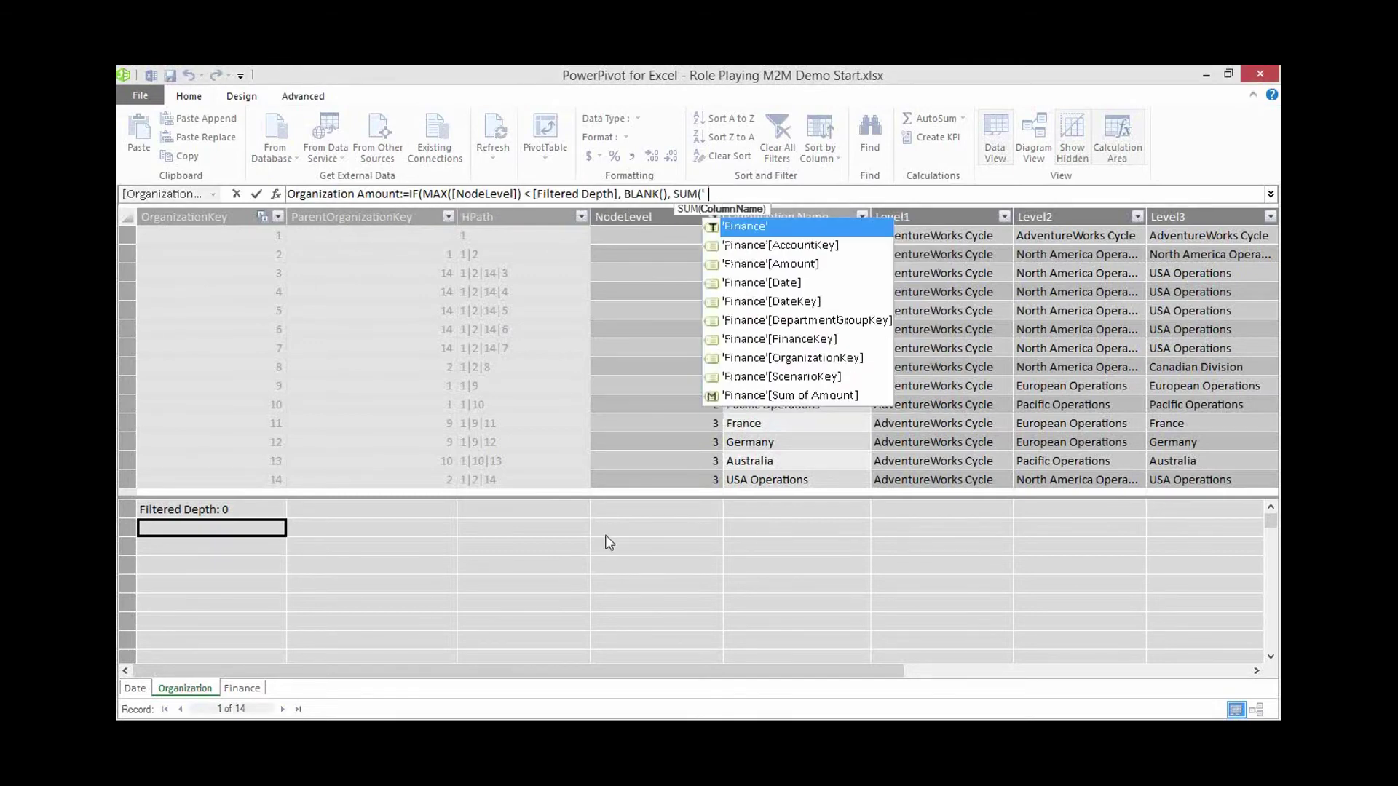
text(f)
key(Tab)
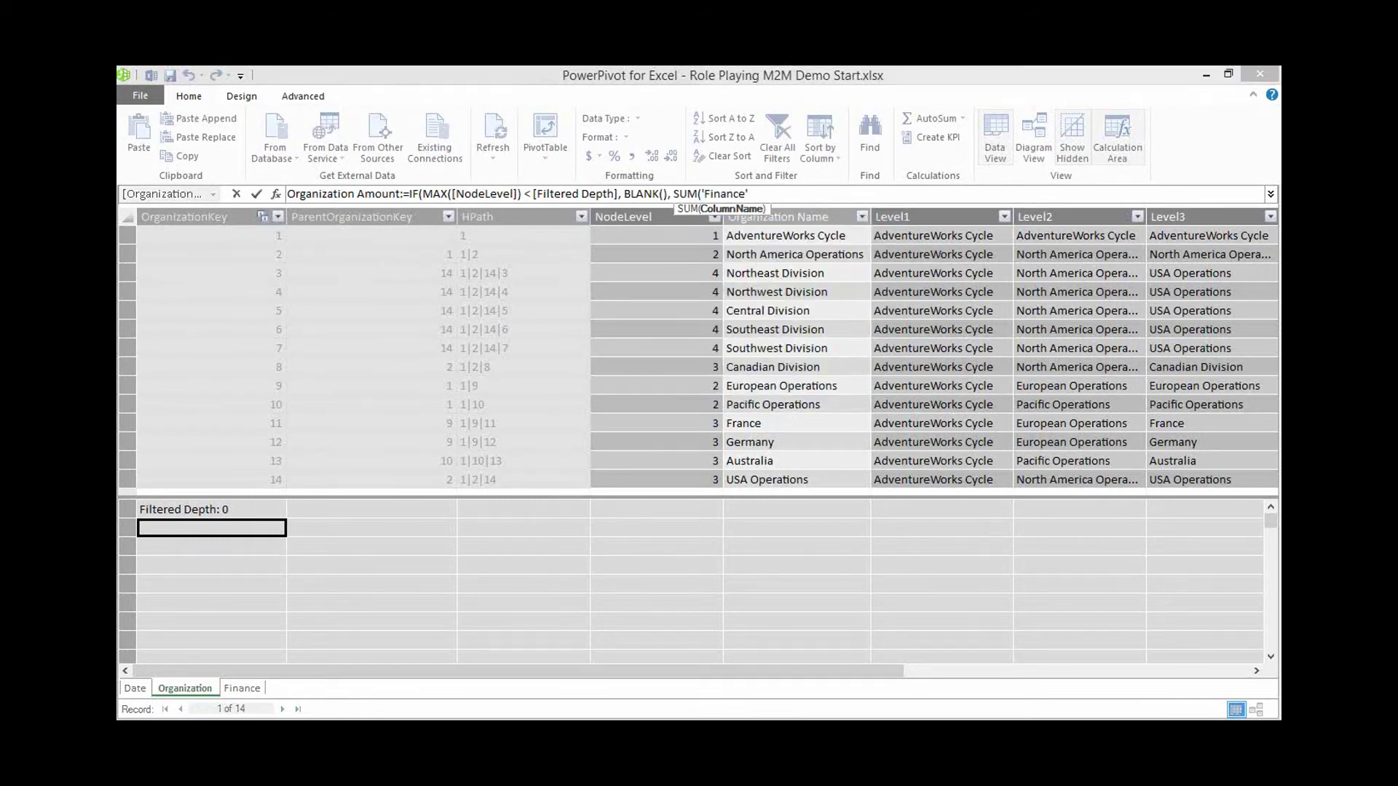
text([a)
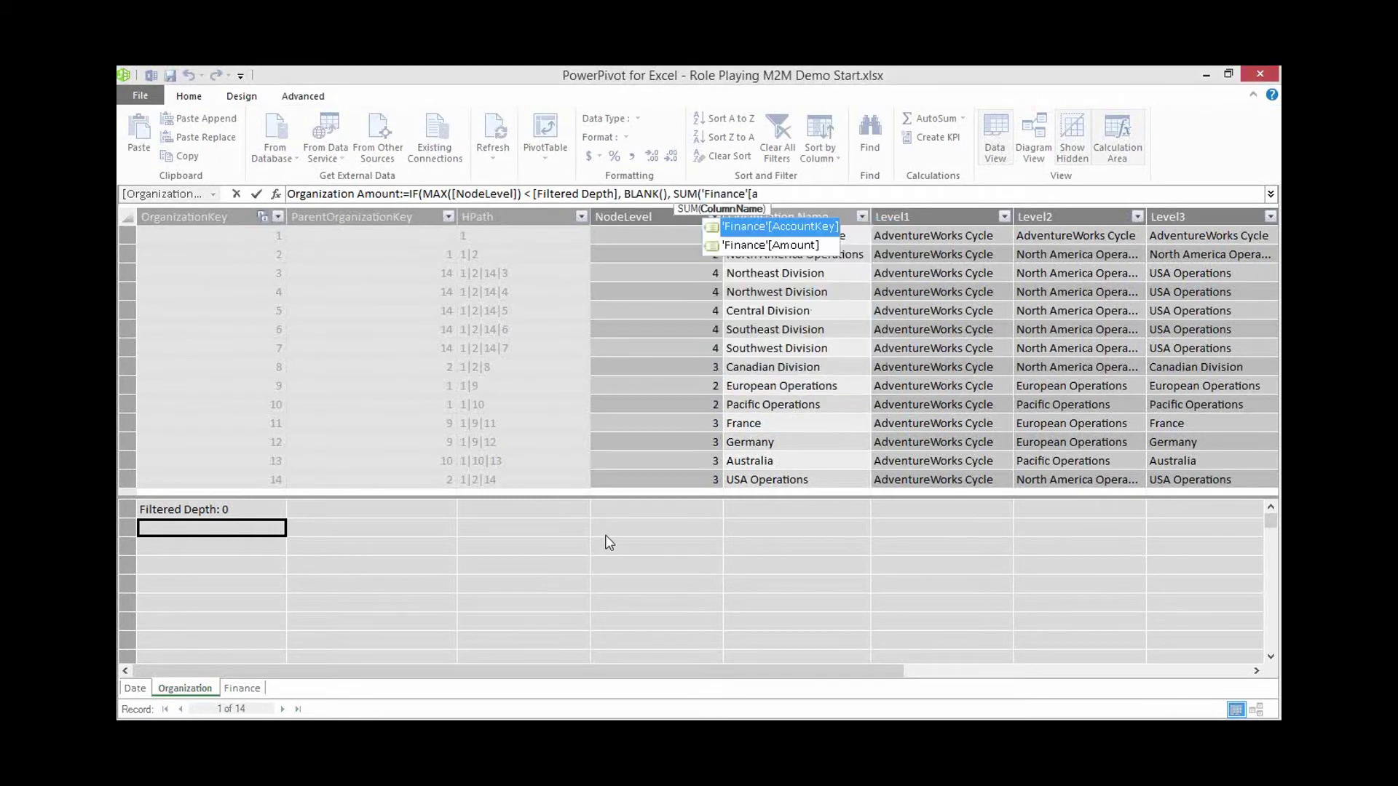
key(Down)
key(Tab)
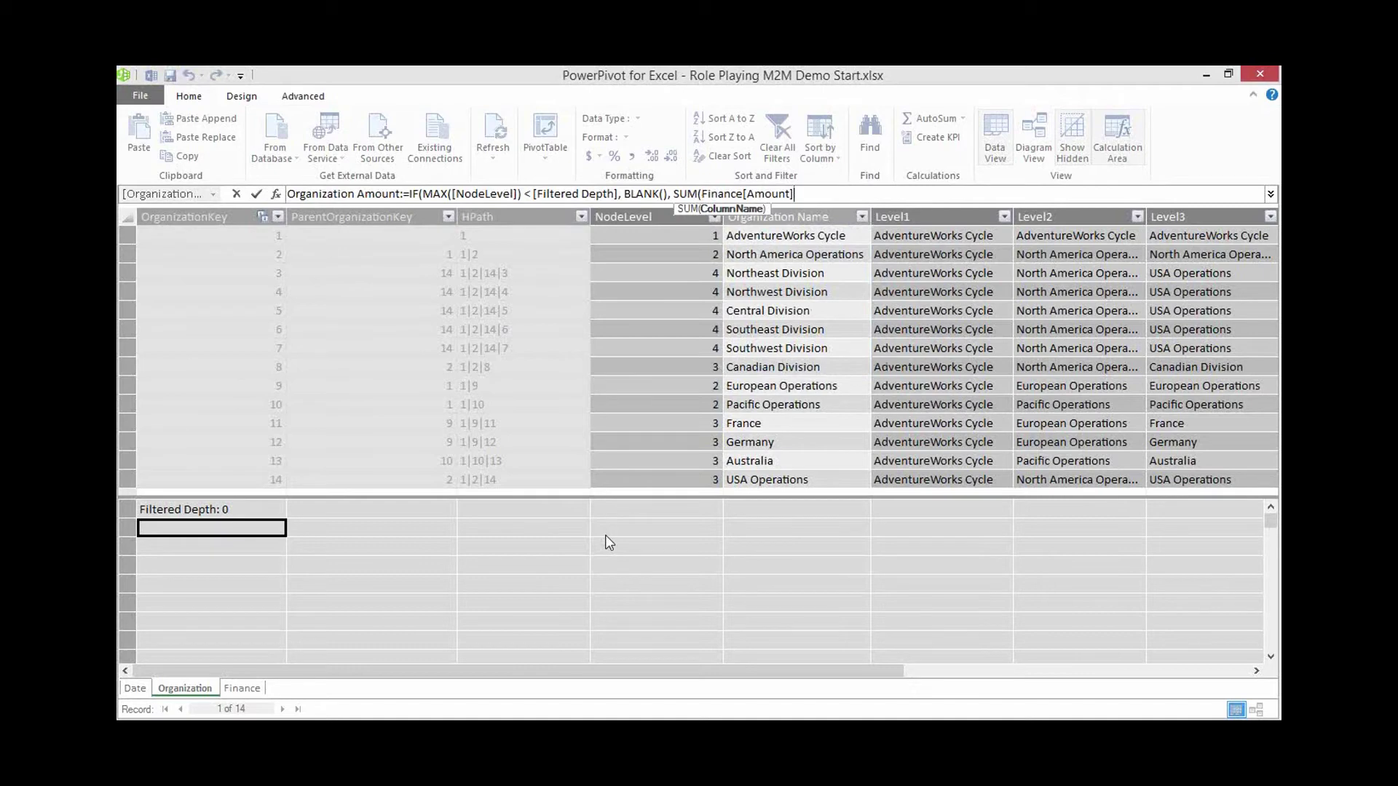
text())
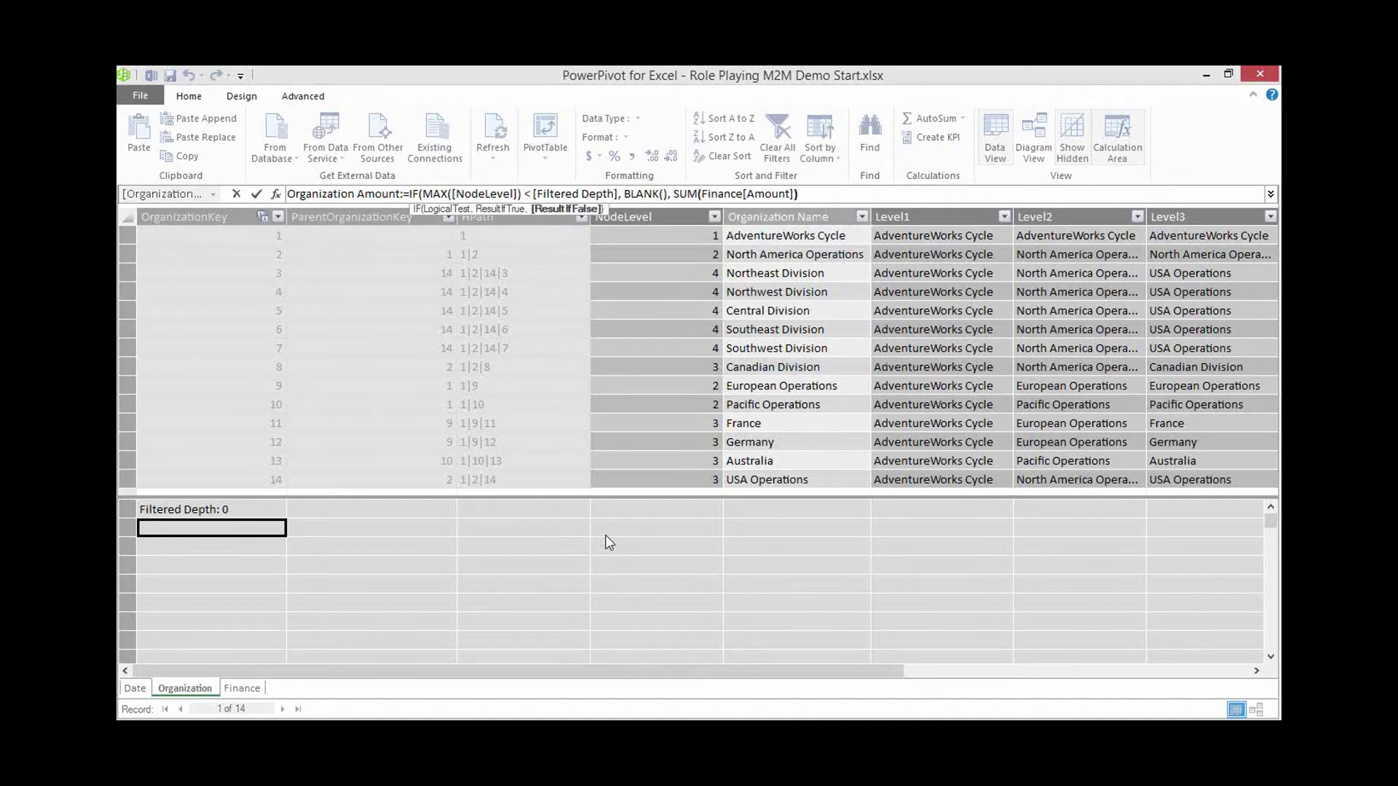
text())
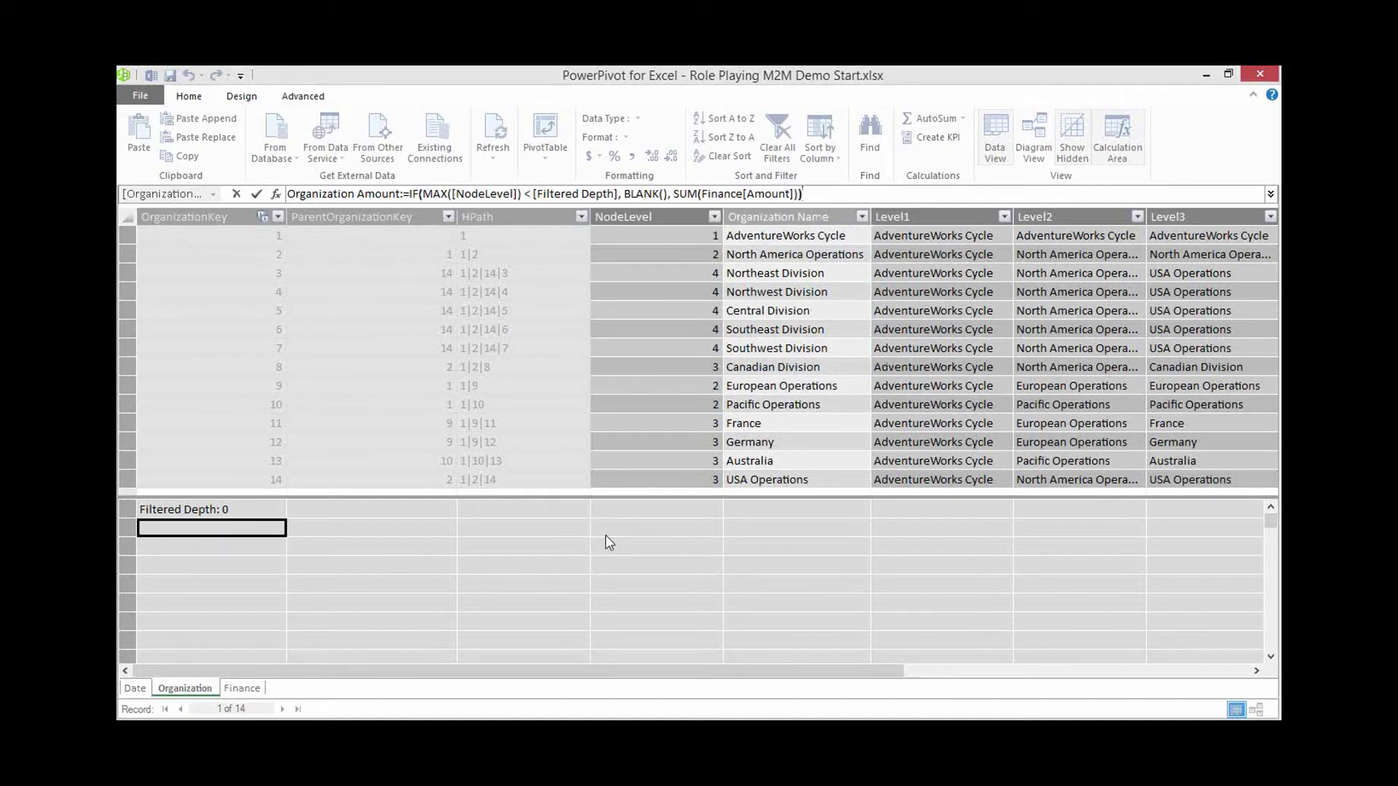
key(Return)
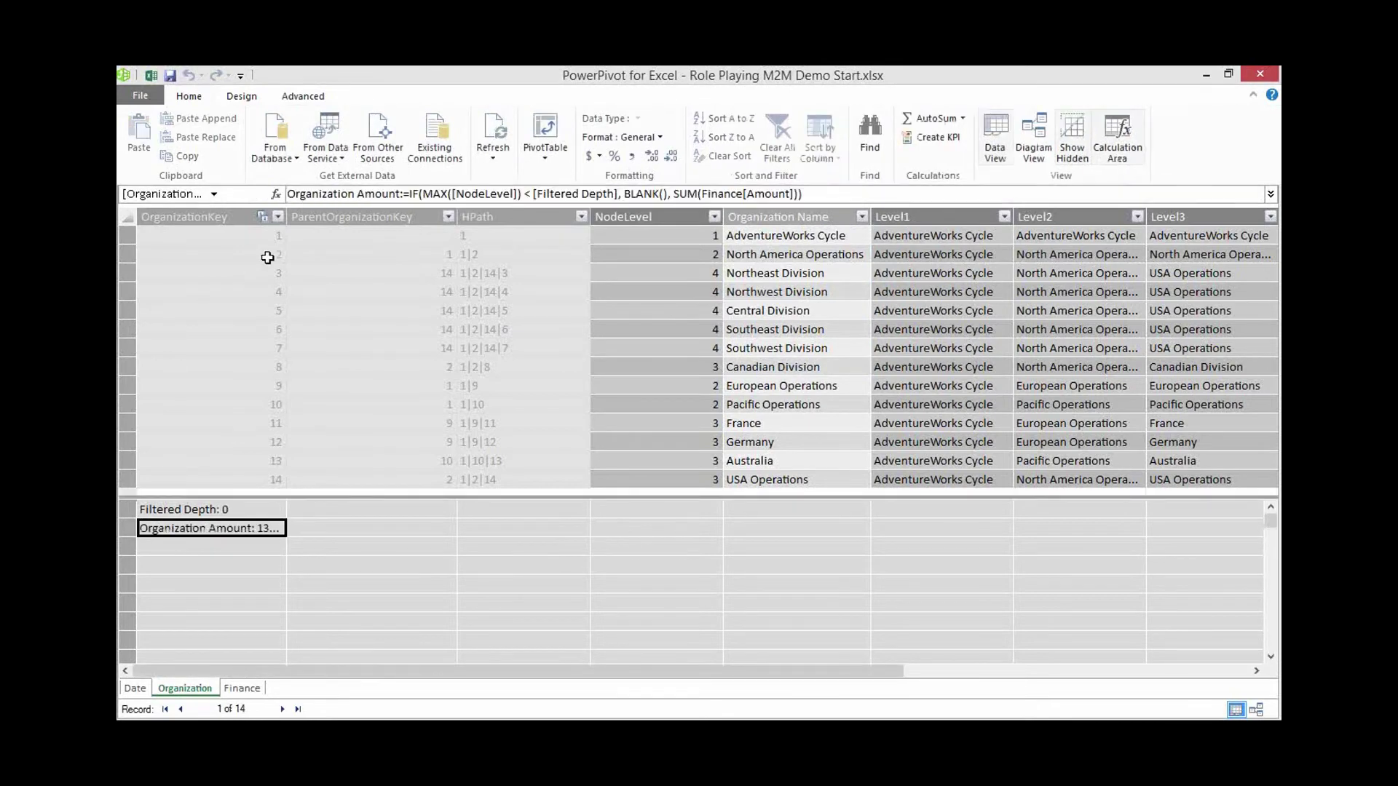
- Widen the OrganizationKey column and format the Organization Amount measure as Currency
drag(286, 219, 384, 231)
click(643, 145)
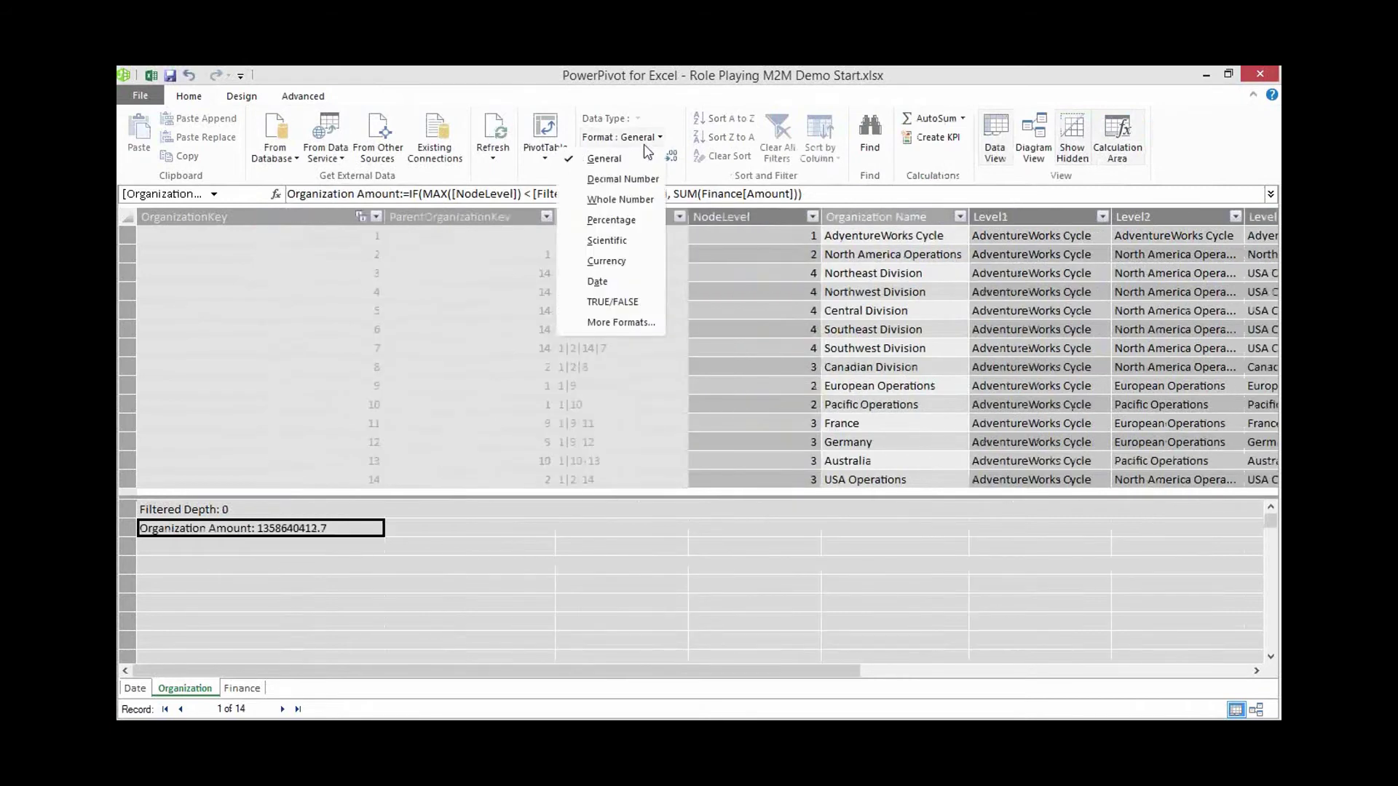
click(618, 262)
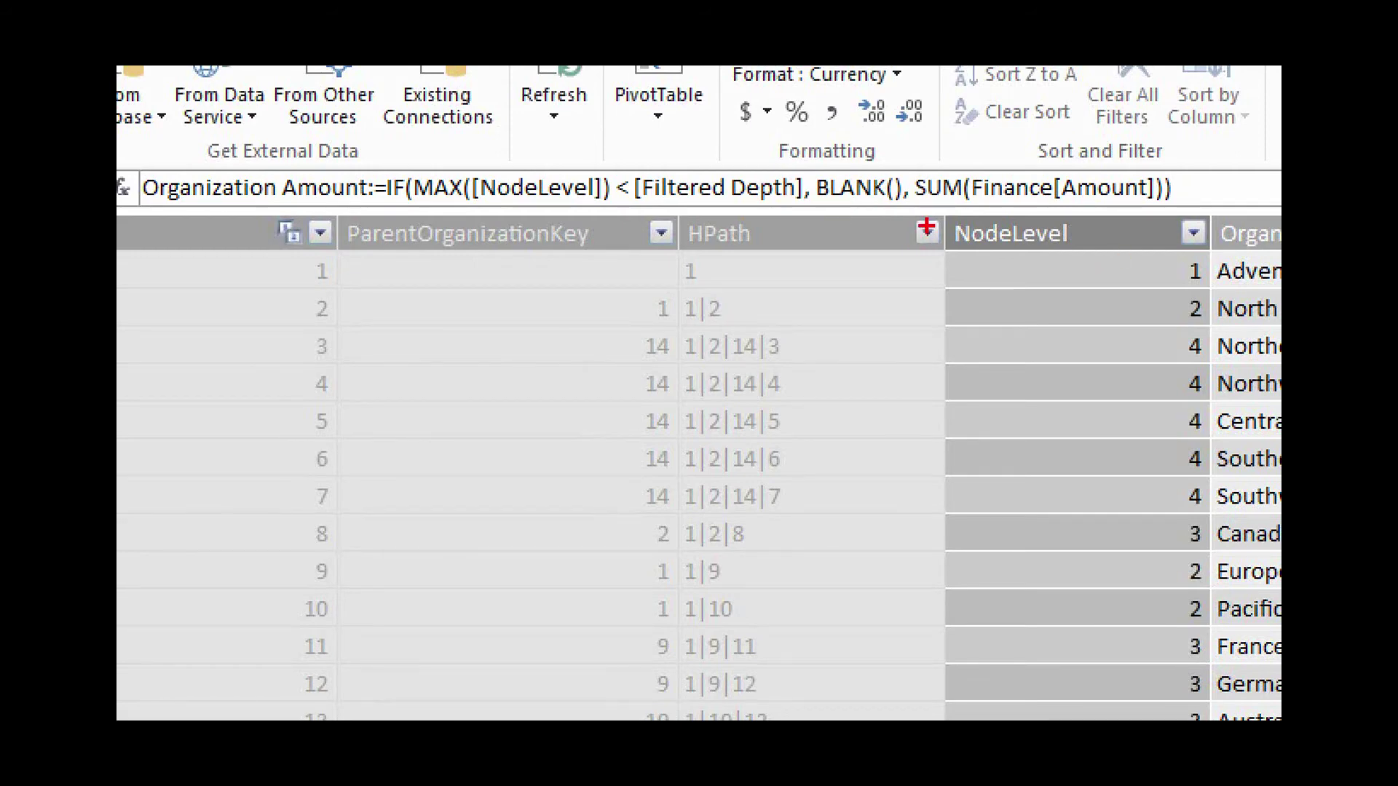
drag(940, 213, 1181, 207)
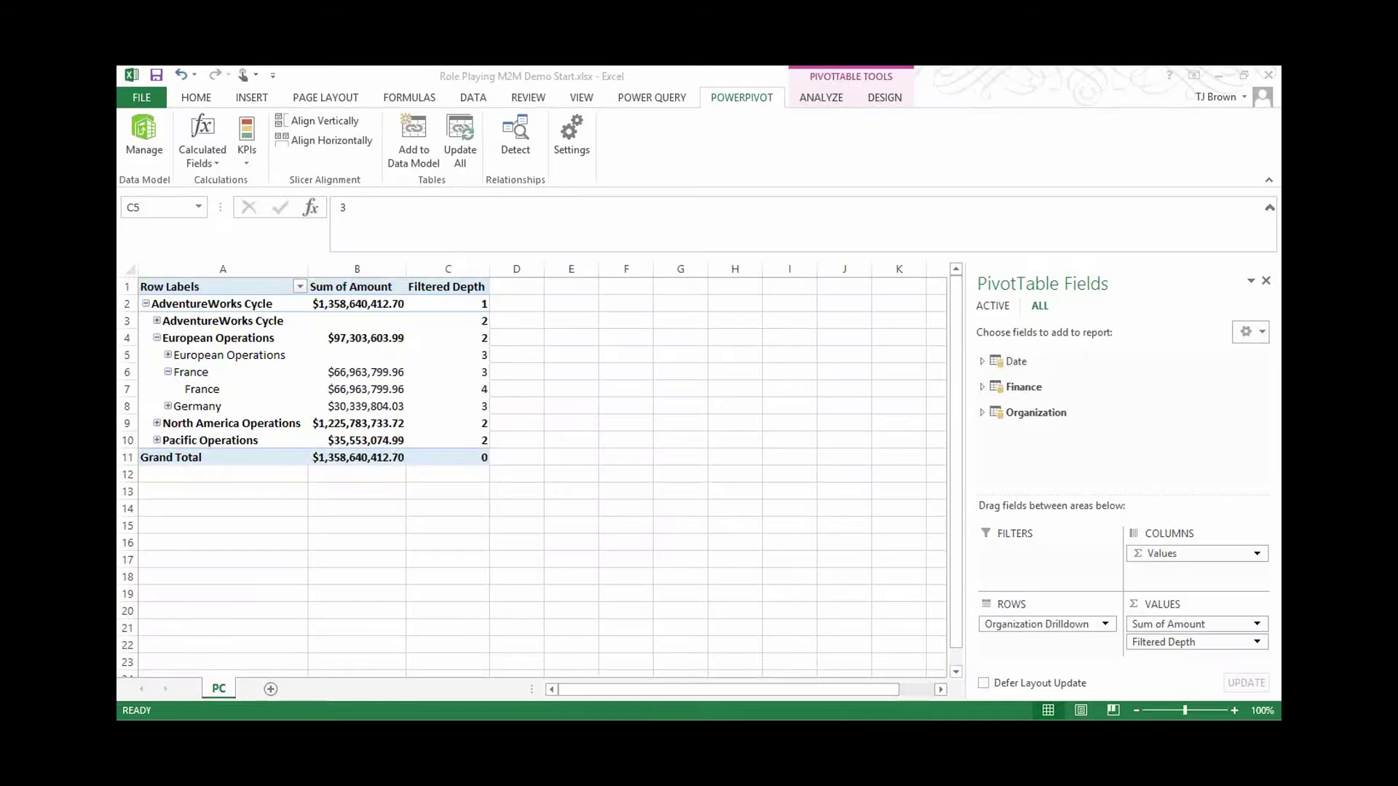
- Back in the Excel workbook, add Organization Amount to the pivot table and compare it with Sum of Amount on the nested France row
click(989, 388)
click(989, 388)
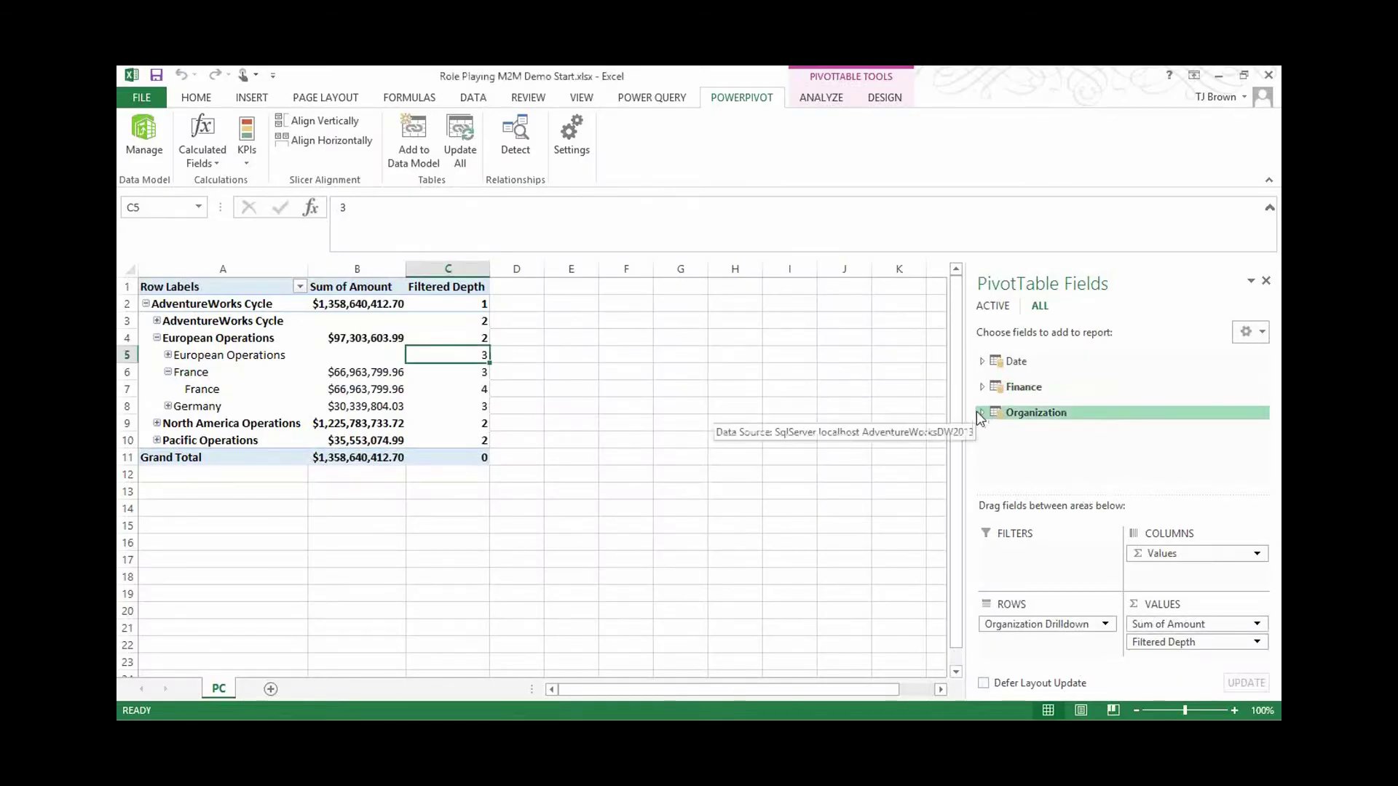
click(978, 413)
click(1013, 473)
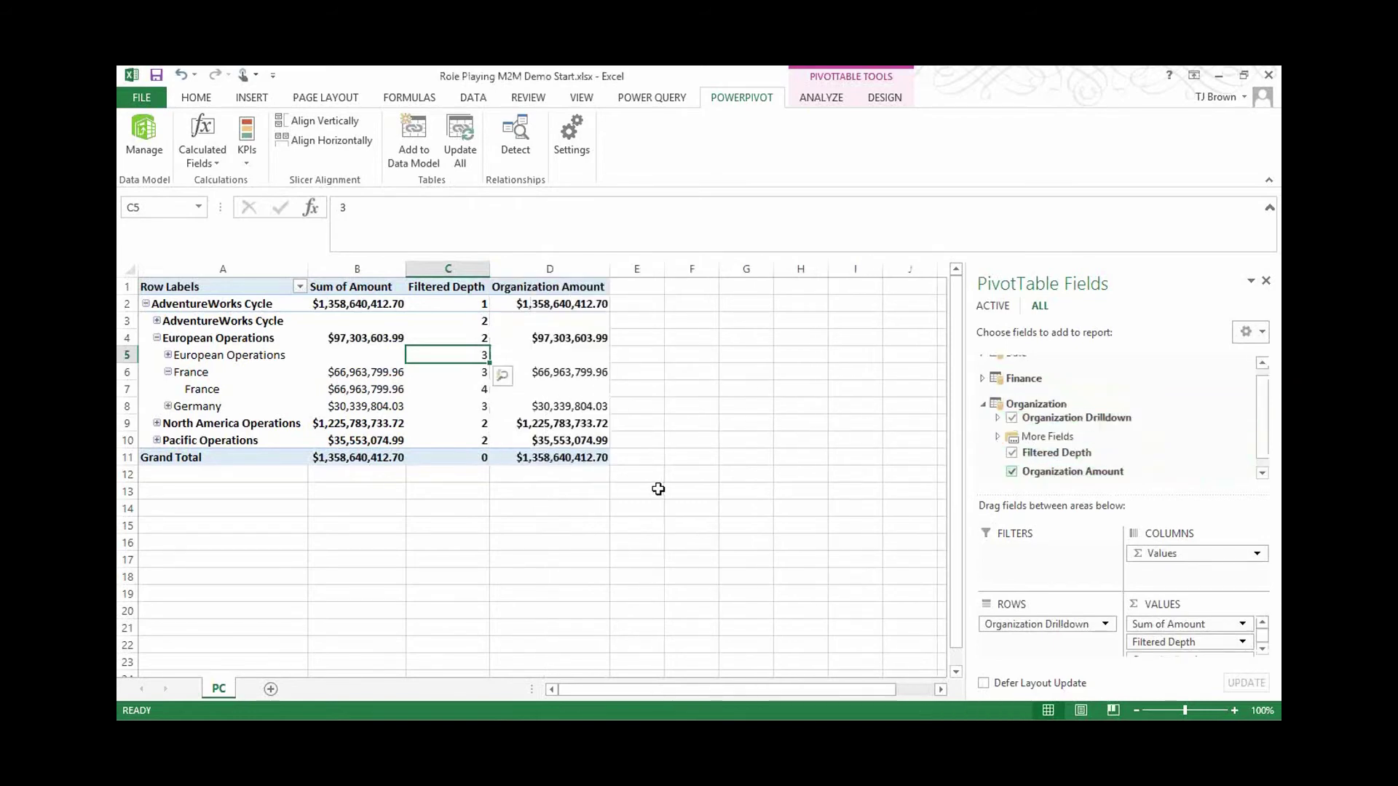
click(390, 391)
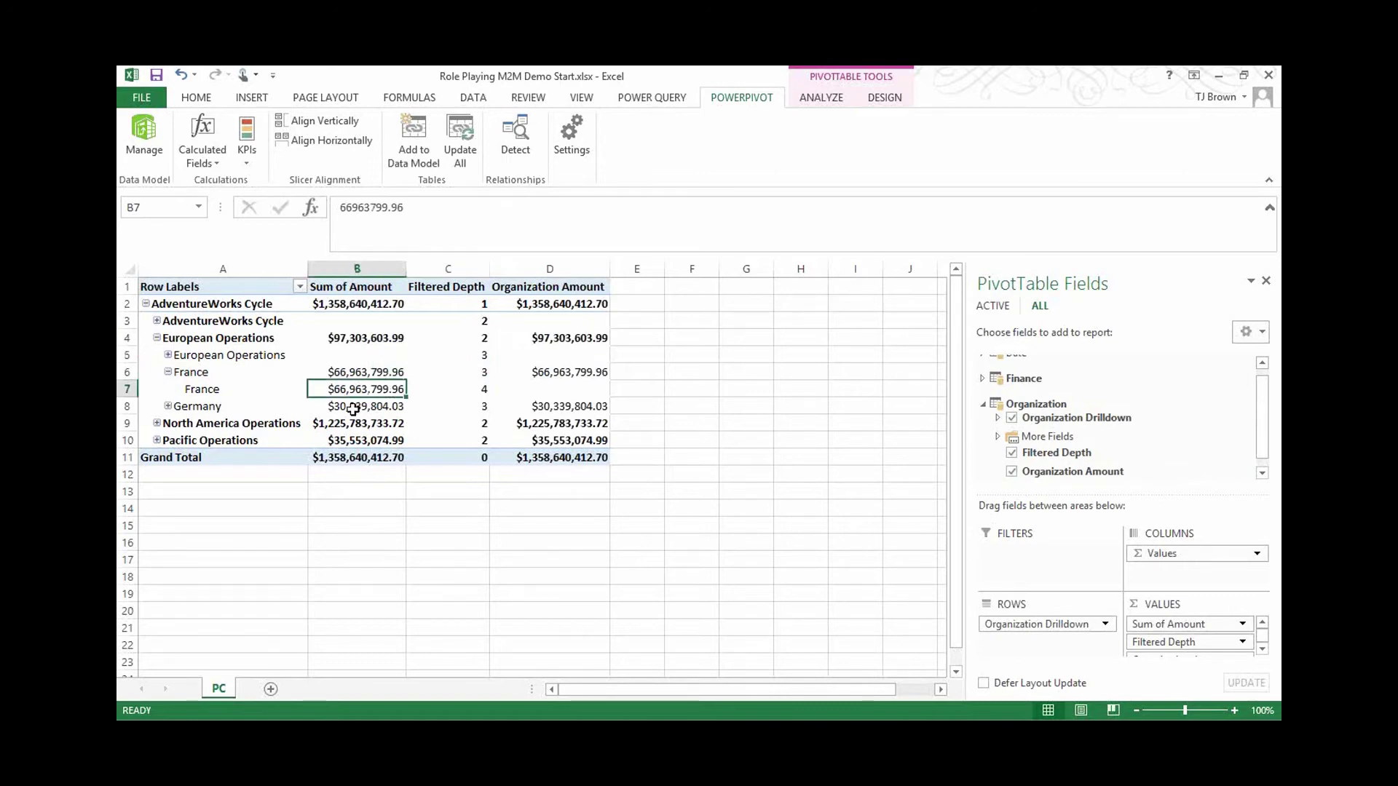
drag(521, 388, 494, 392)
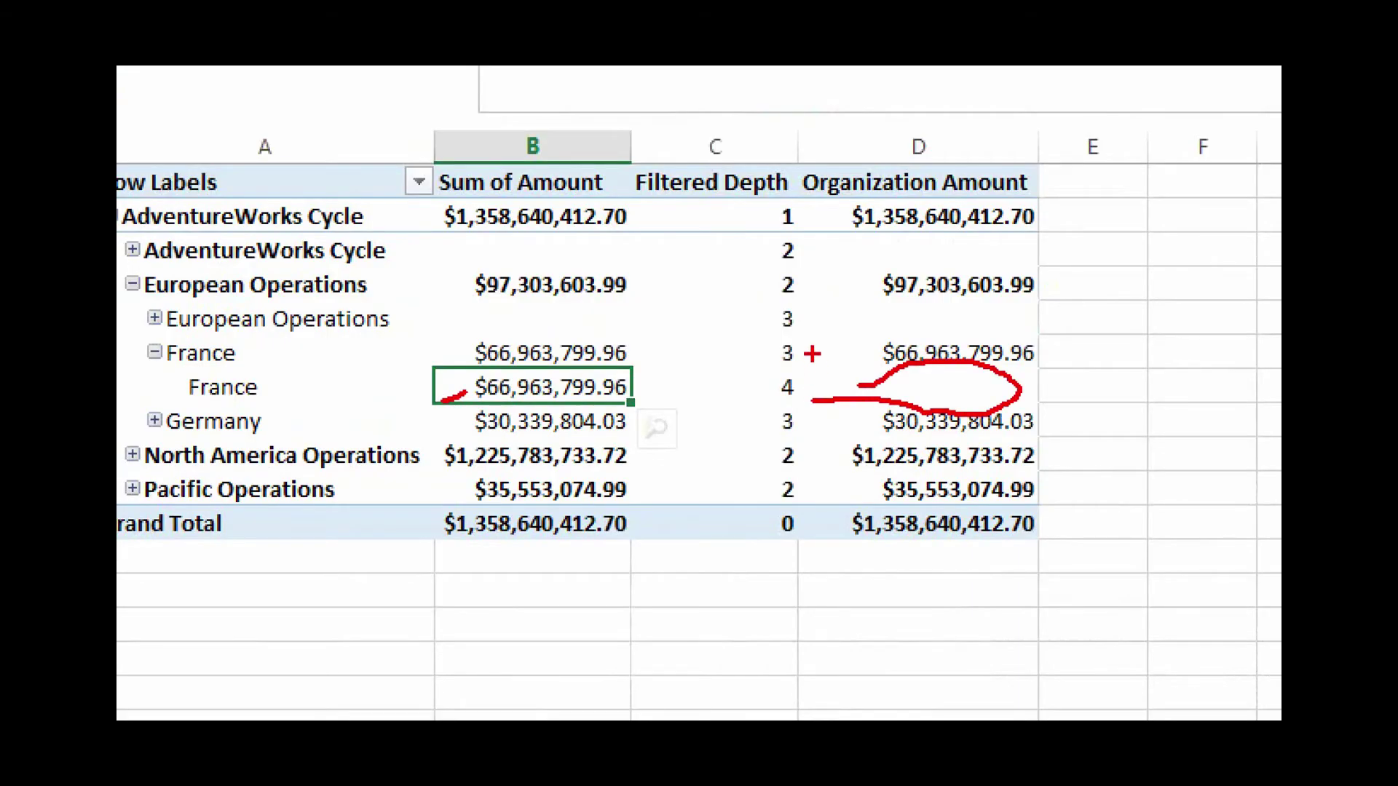
- Remove Sum of Amount and Filtered Depth from the pivot table's values and expand the Germany row
click(1163, 627)
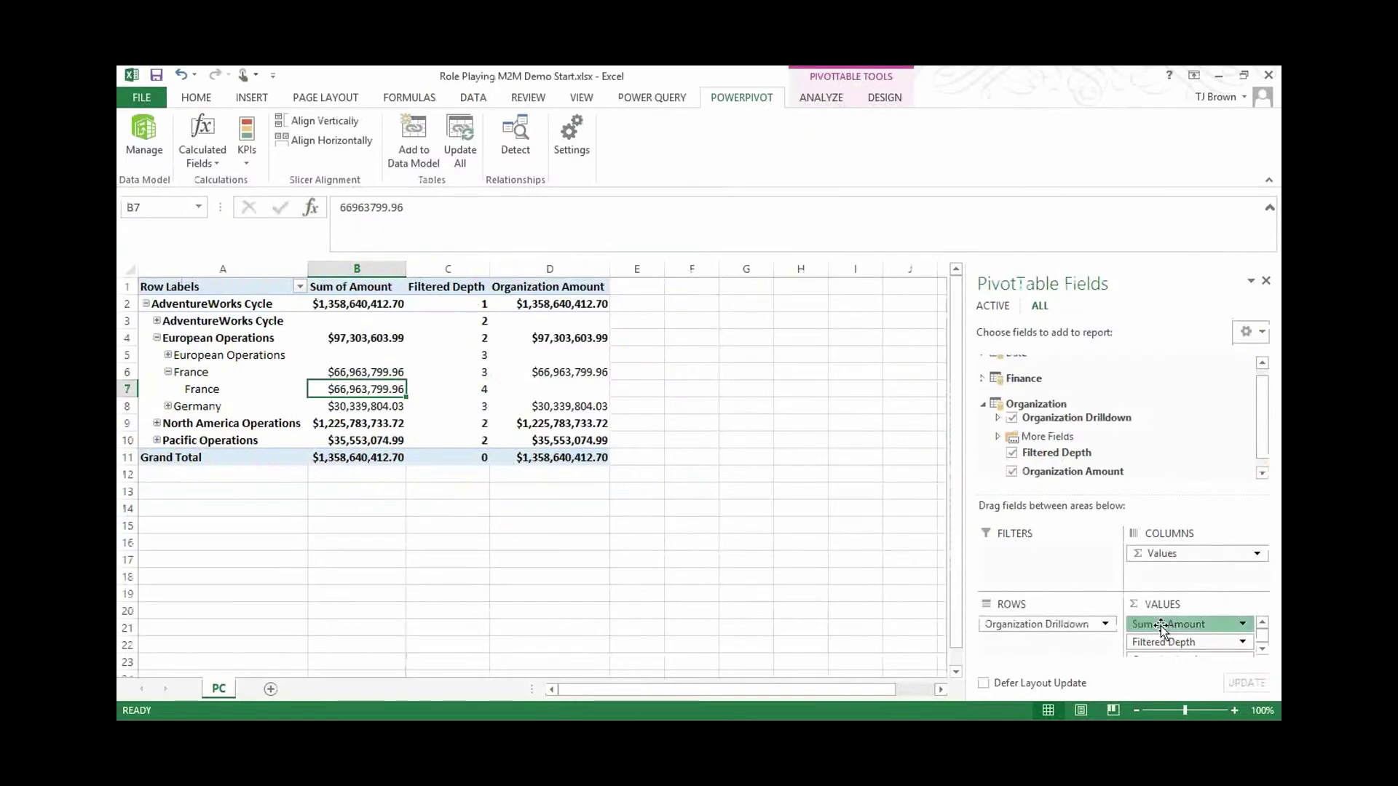
drag(1163, 626, 860, 530)
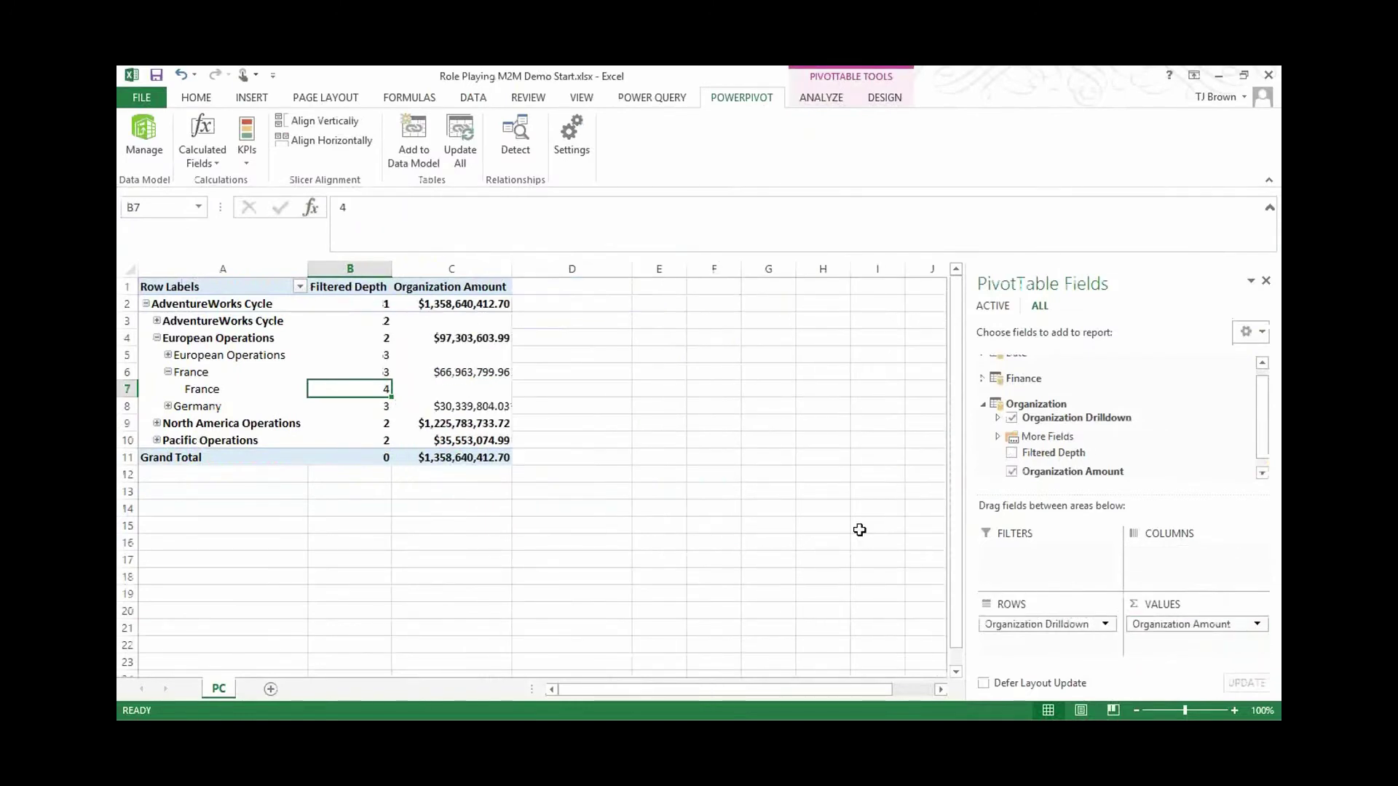
click(174, 354)
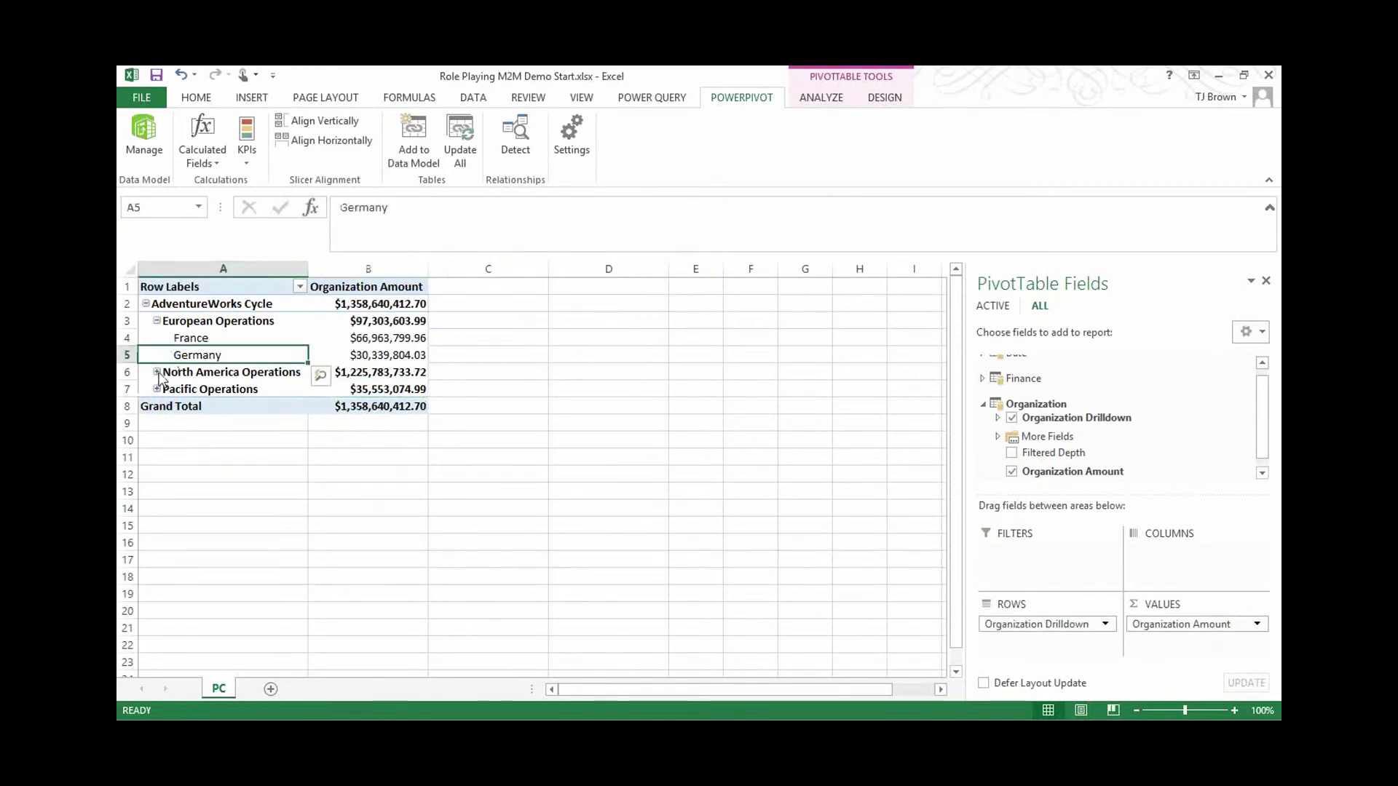
- Expand North America Operations, Canadian Division, USA Operations, Pacific Operations and Australia in the pivot table to check for repeated rows
click(156, 372)
click(162, 391)
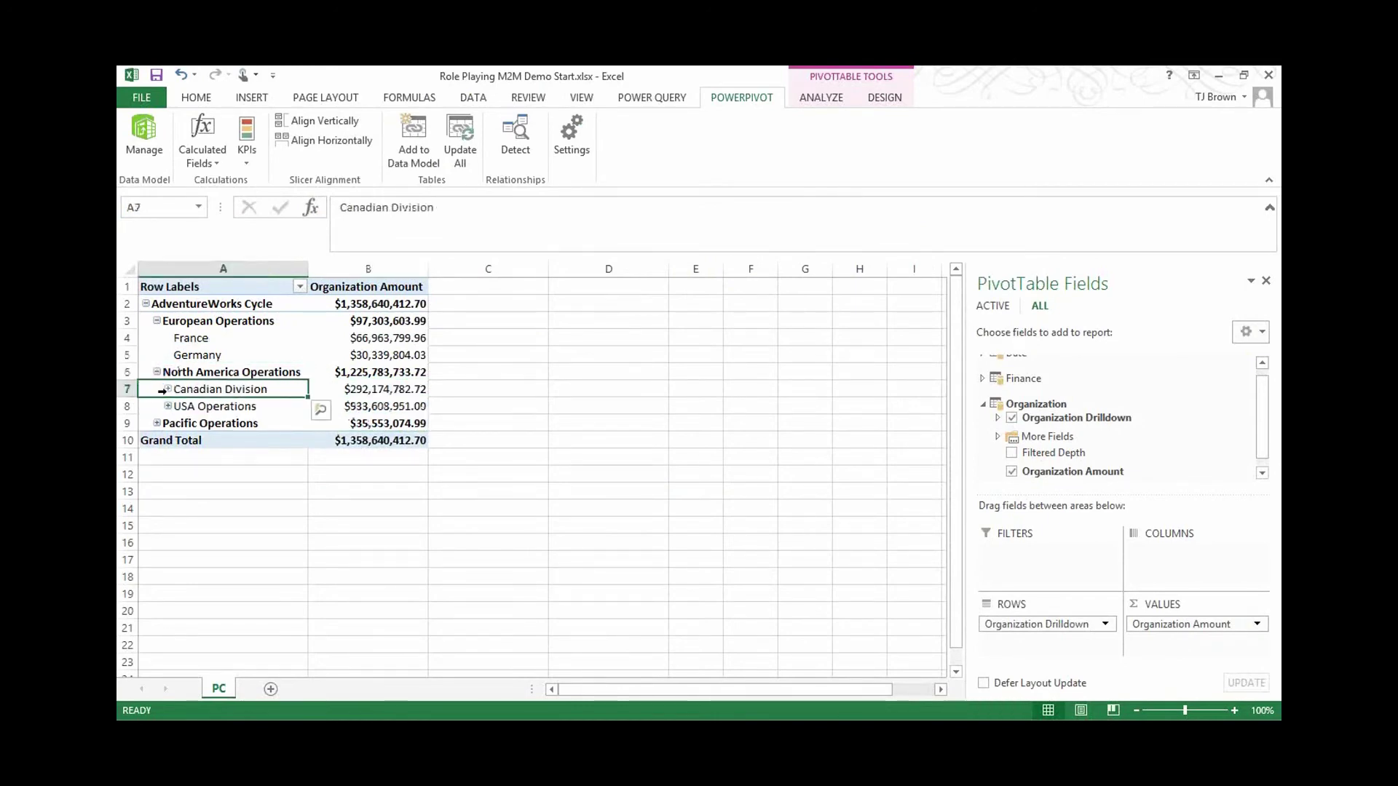
click(166, 389)
click(169, 406)
click(177, 452)
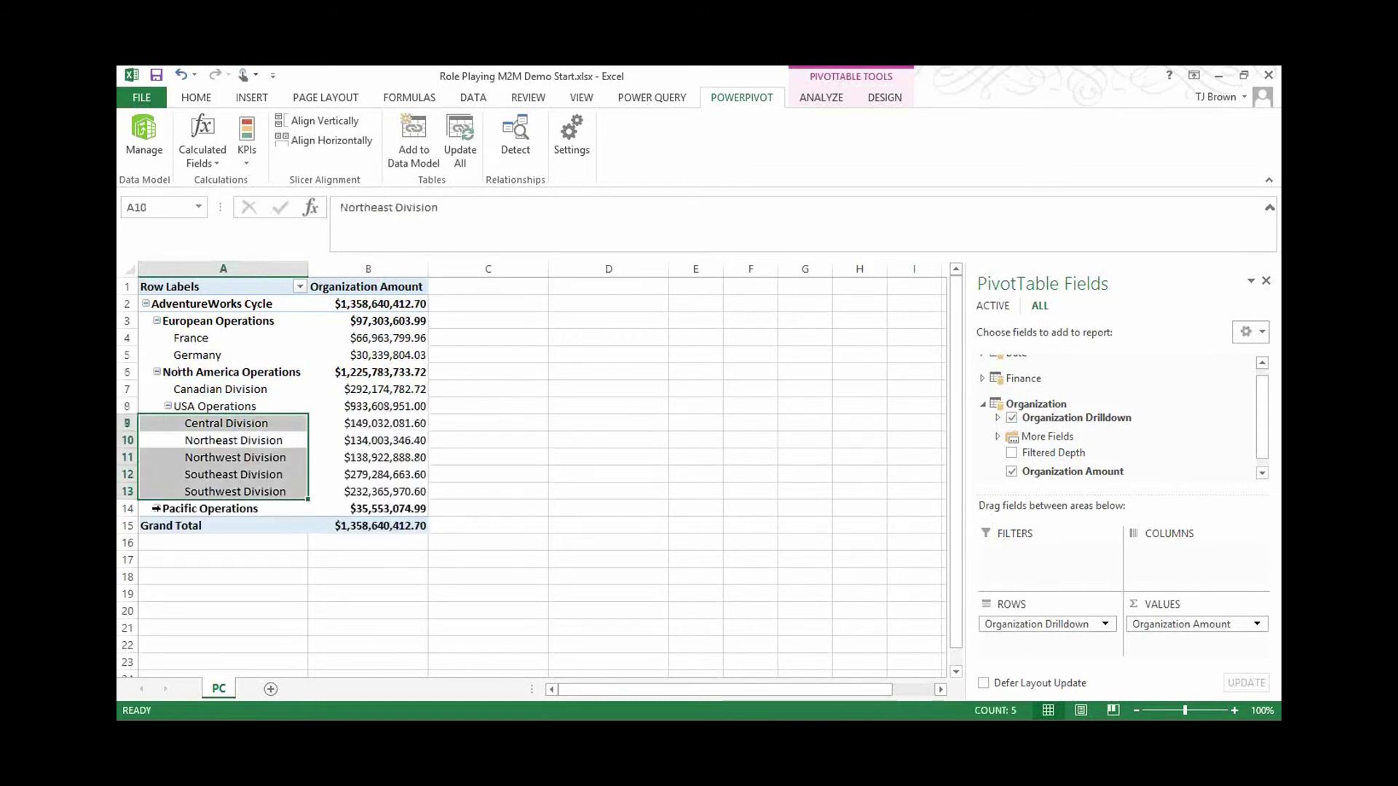
click(157, 509)
click(167, 525)
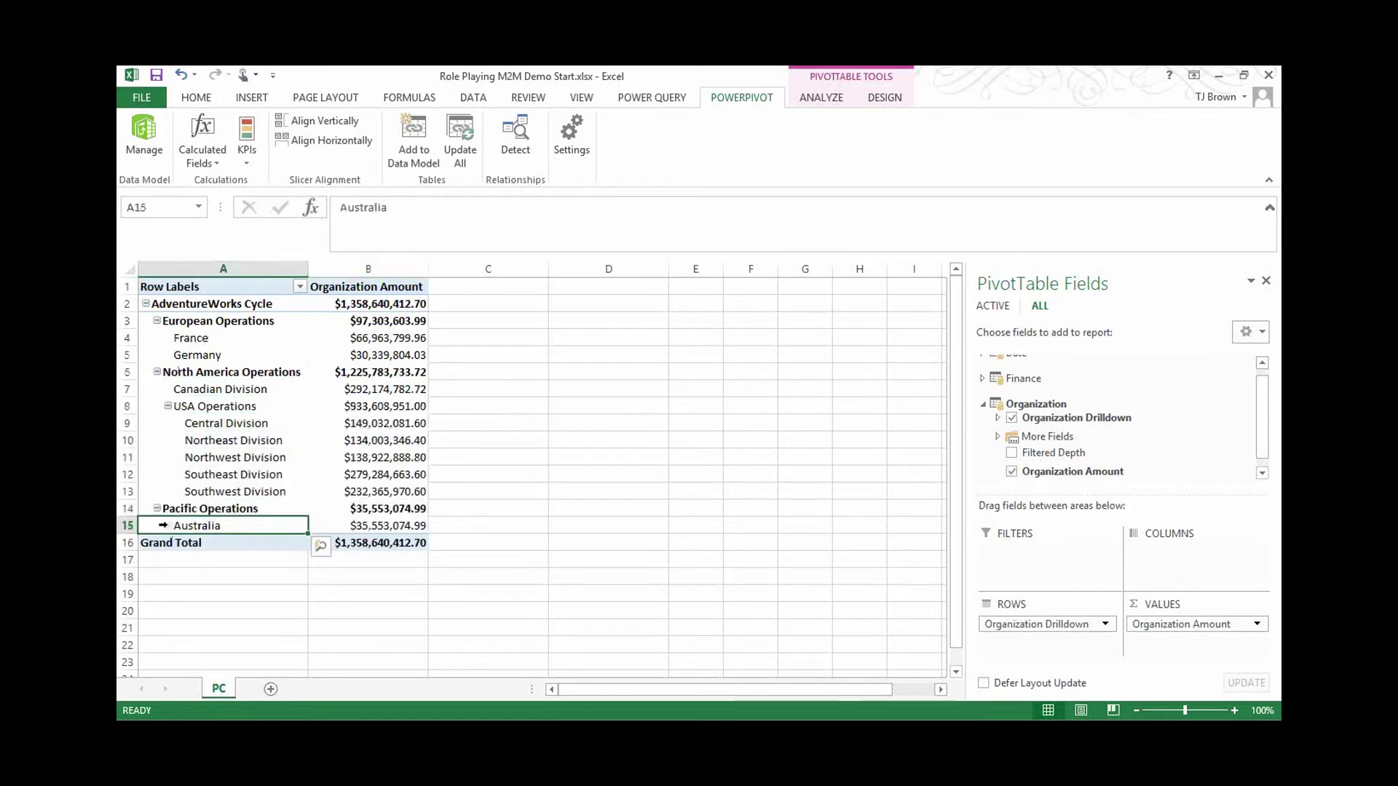
- Collapse North America Operations in the pivot table and select the European Operations row
click(175, 407)
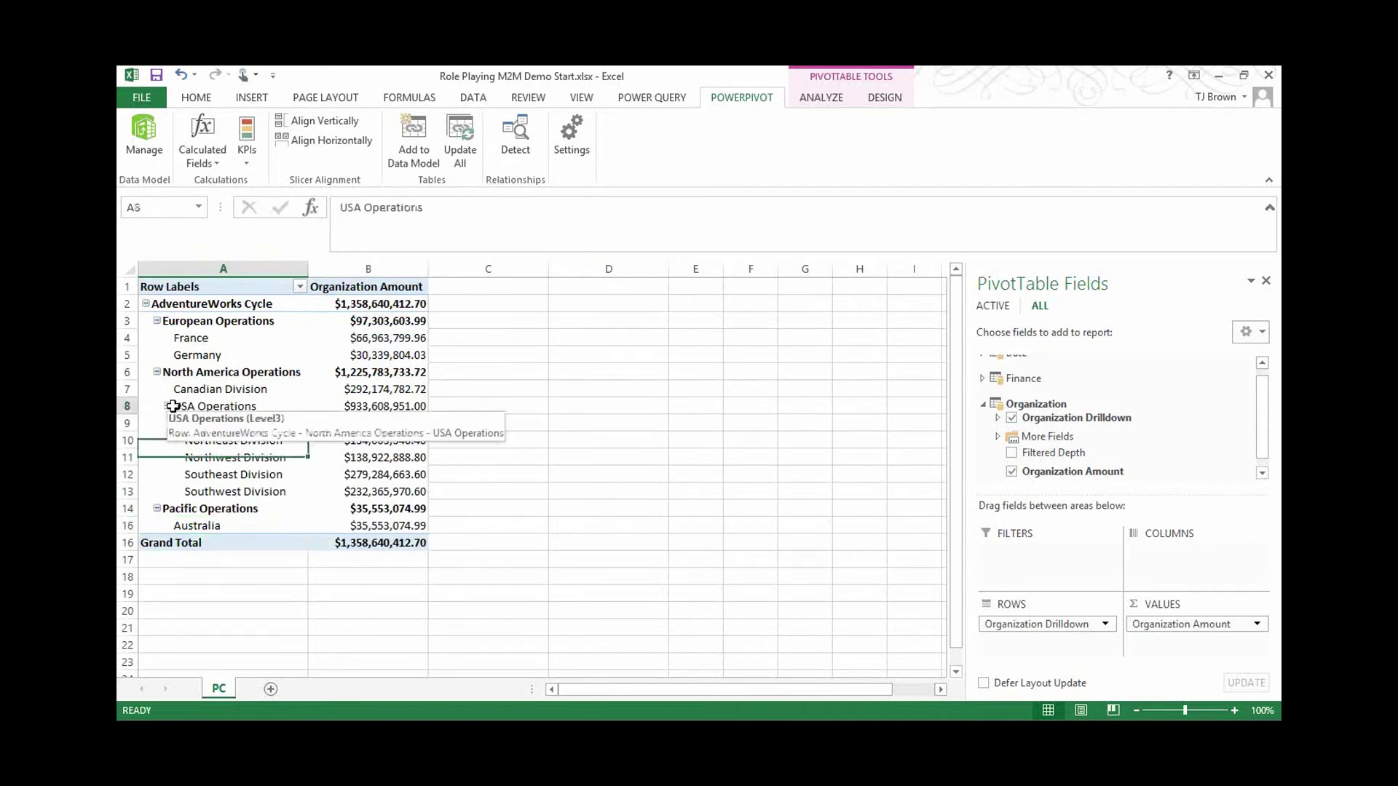
click(156, 372)
click(156, 323)
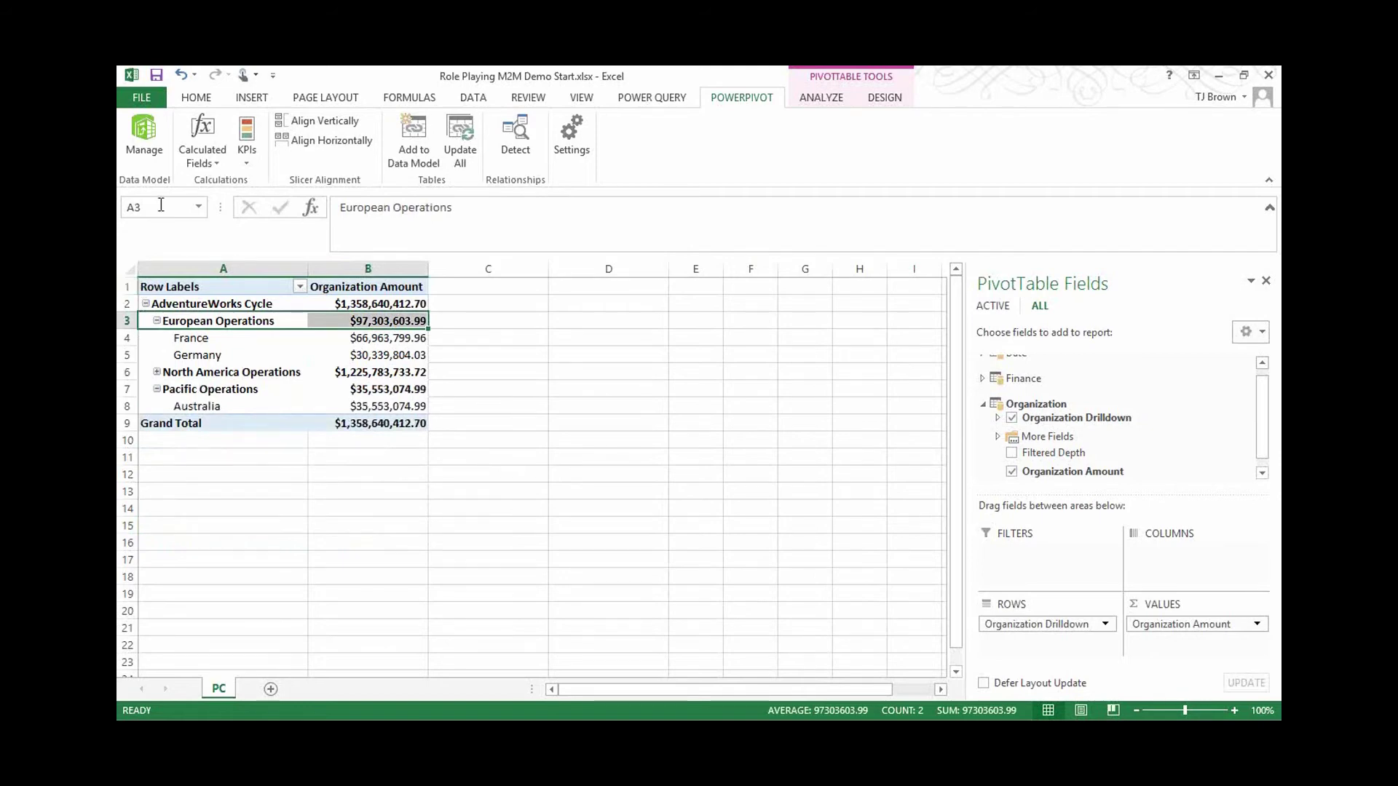
- In the Power Pivot window's diagram view, start a SQL Server import from server "." and database AdventureWorksDW2013, selecting from the tables list
click(132, 128)
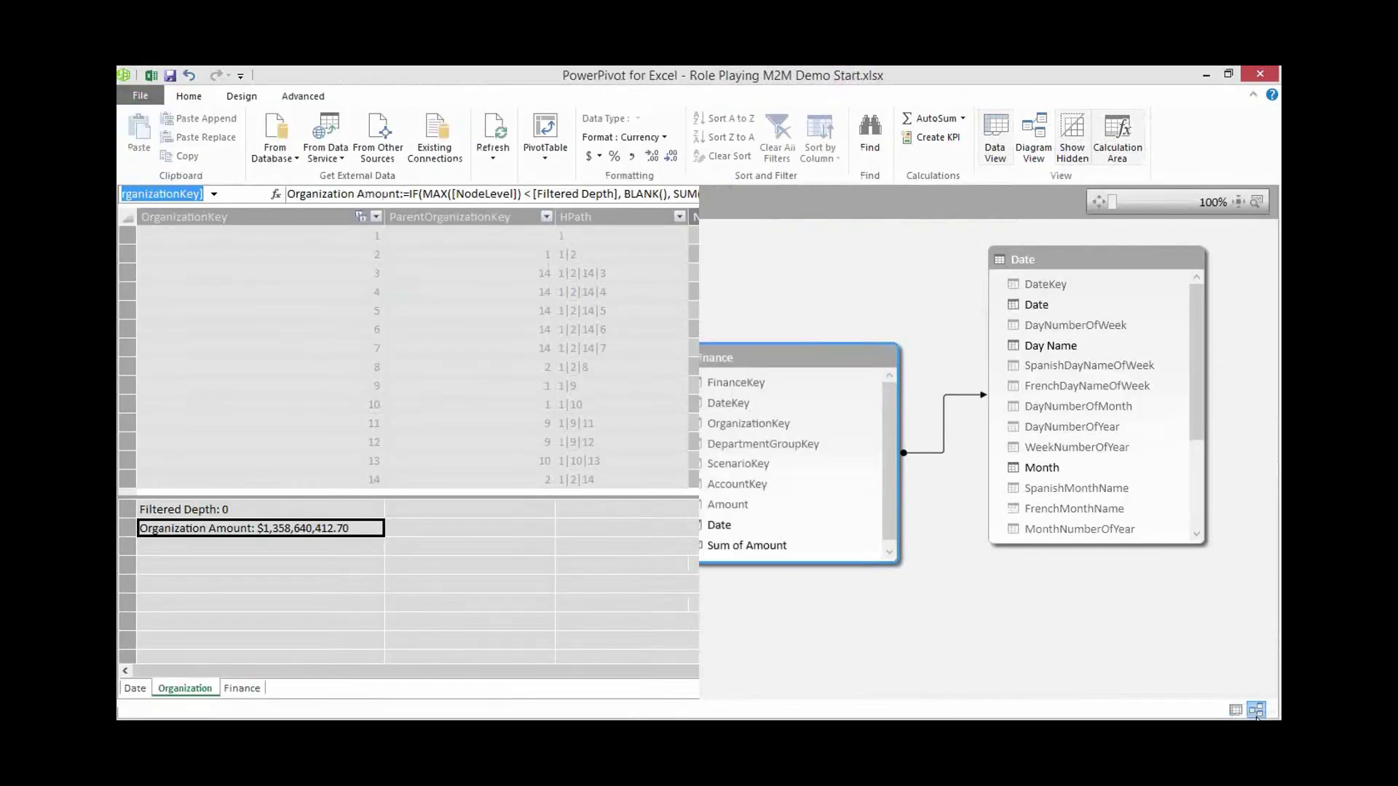
click(275, 149)
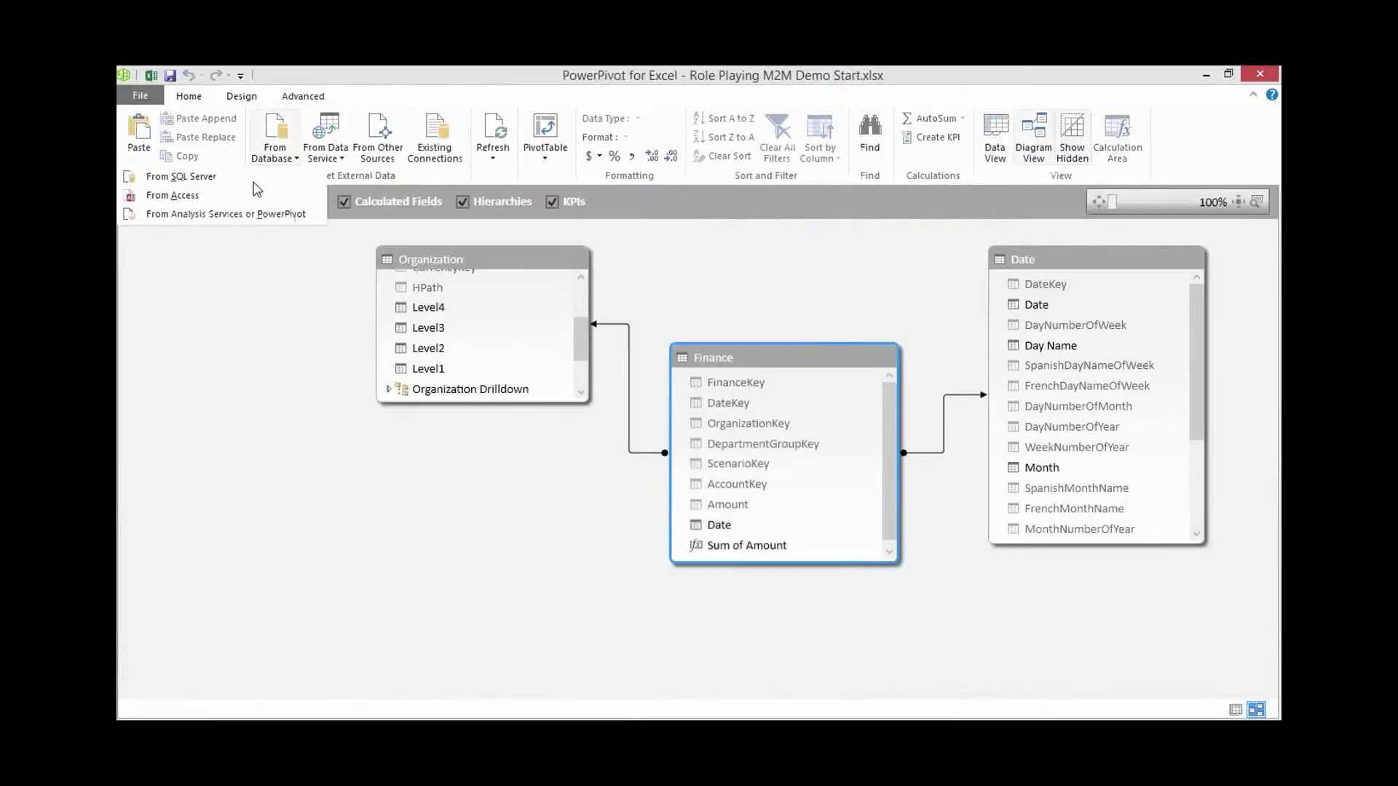
click(256, 182)
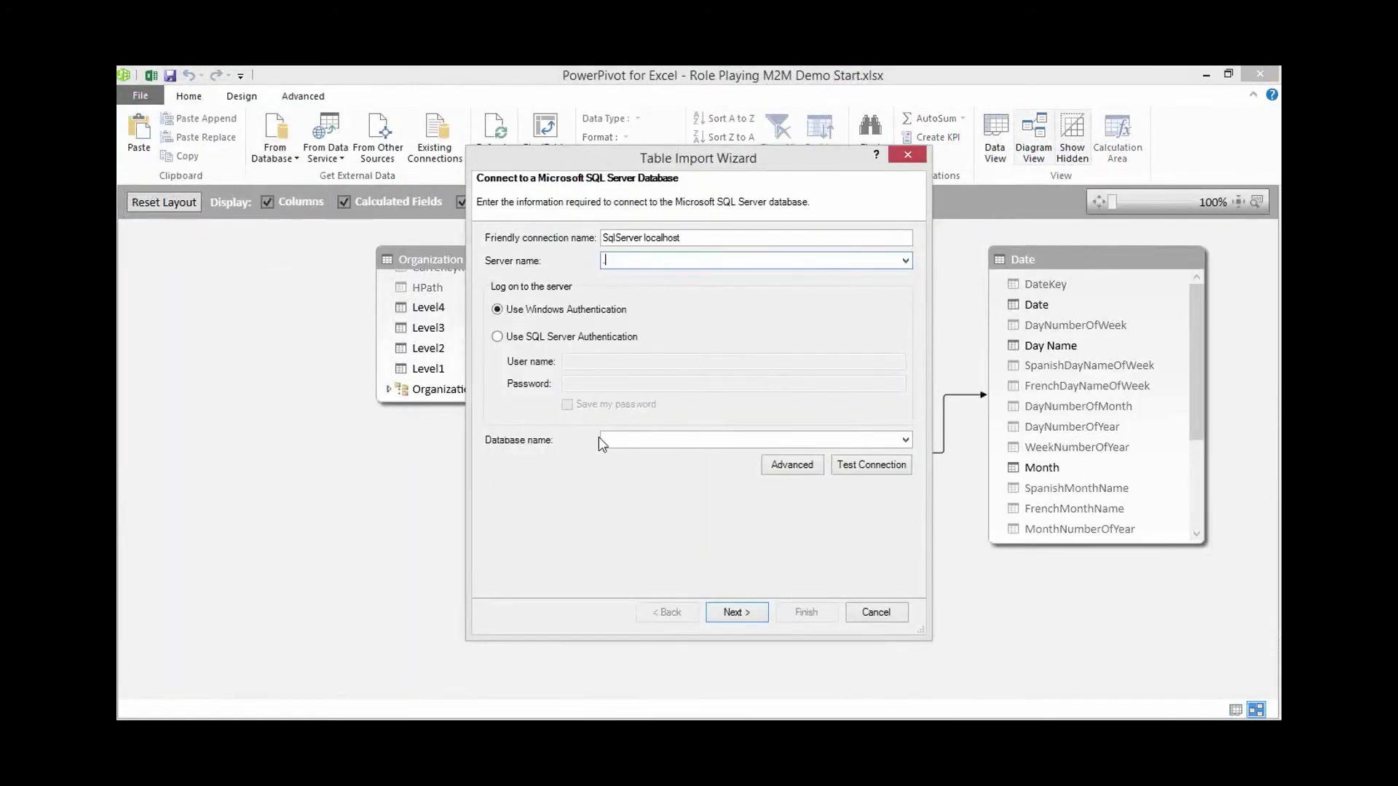
text(.)
click(905, 440)
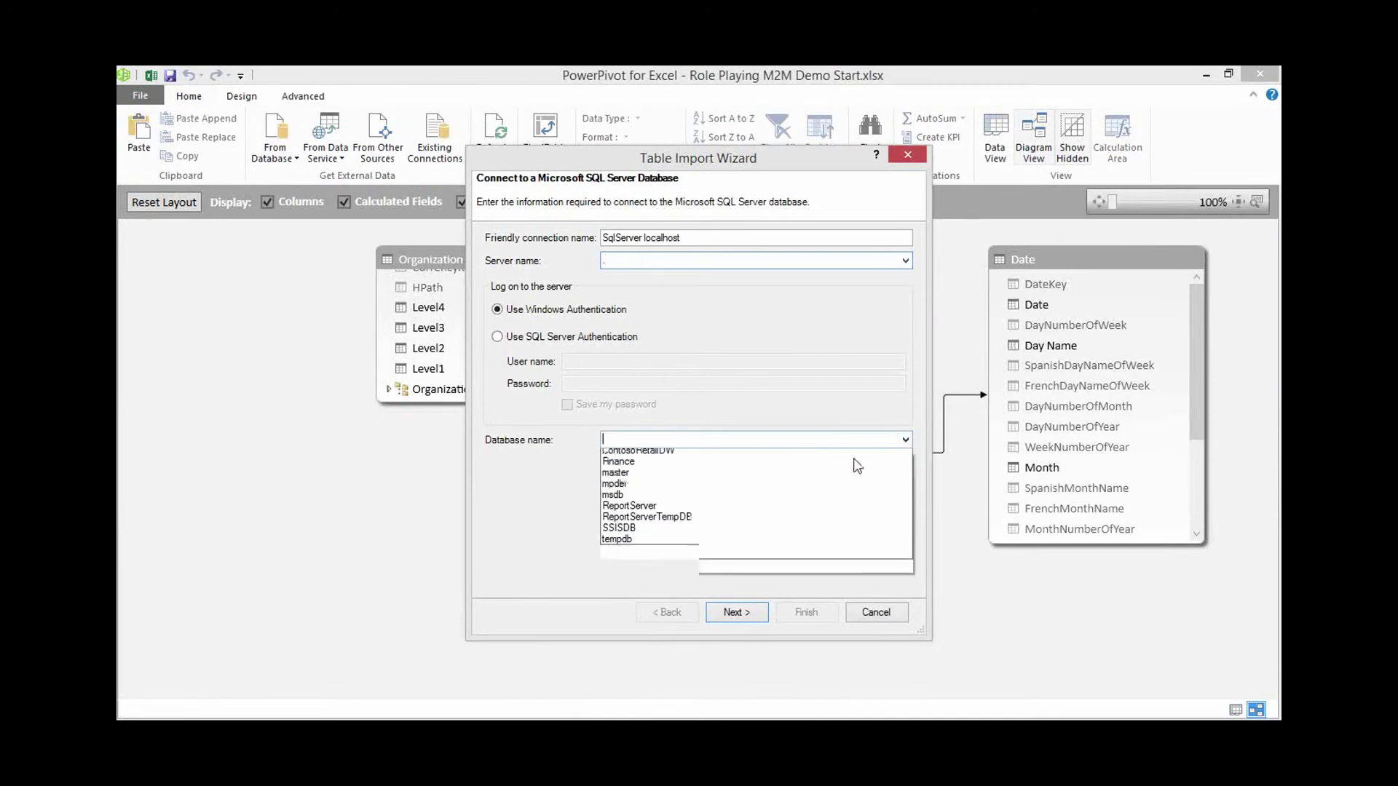
click(794, 476)
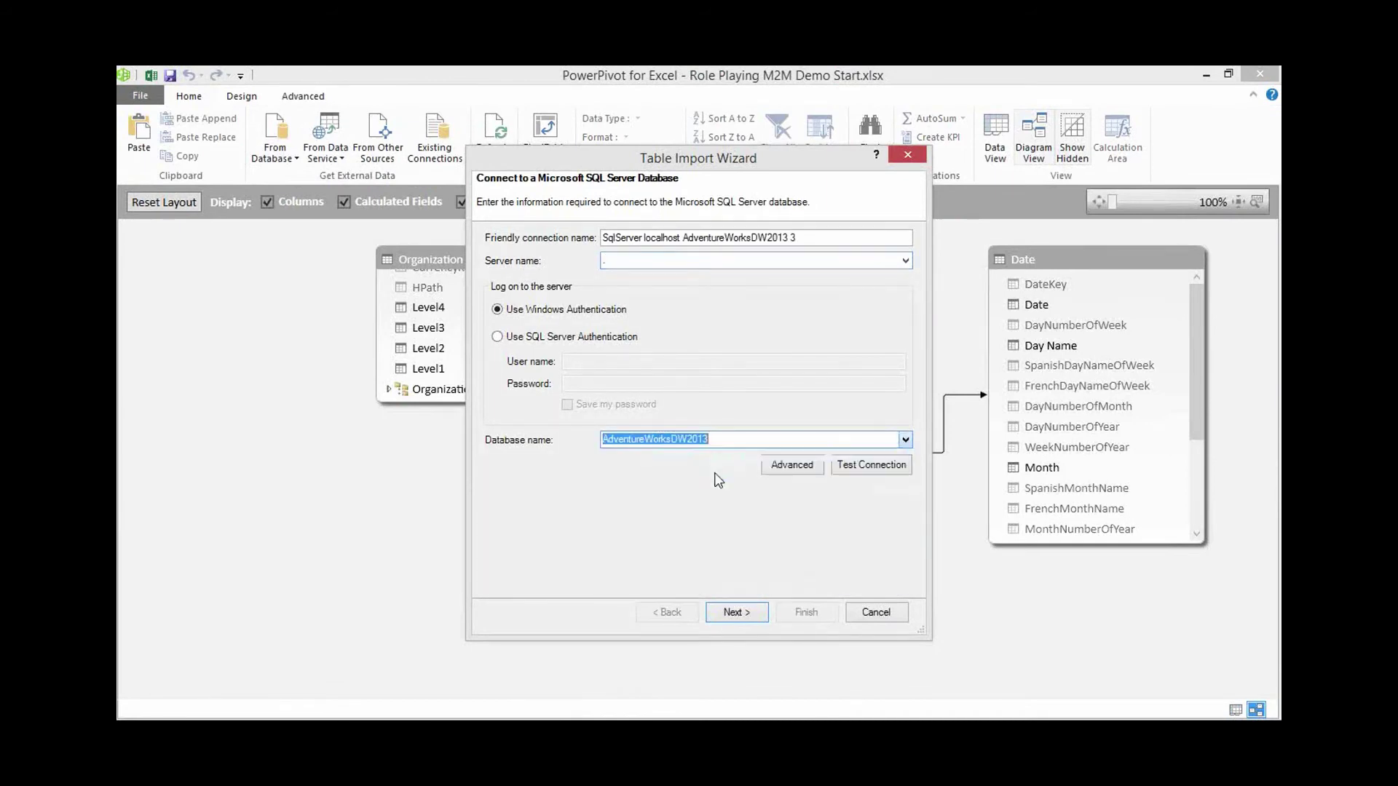
click(734, 613)
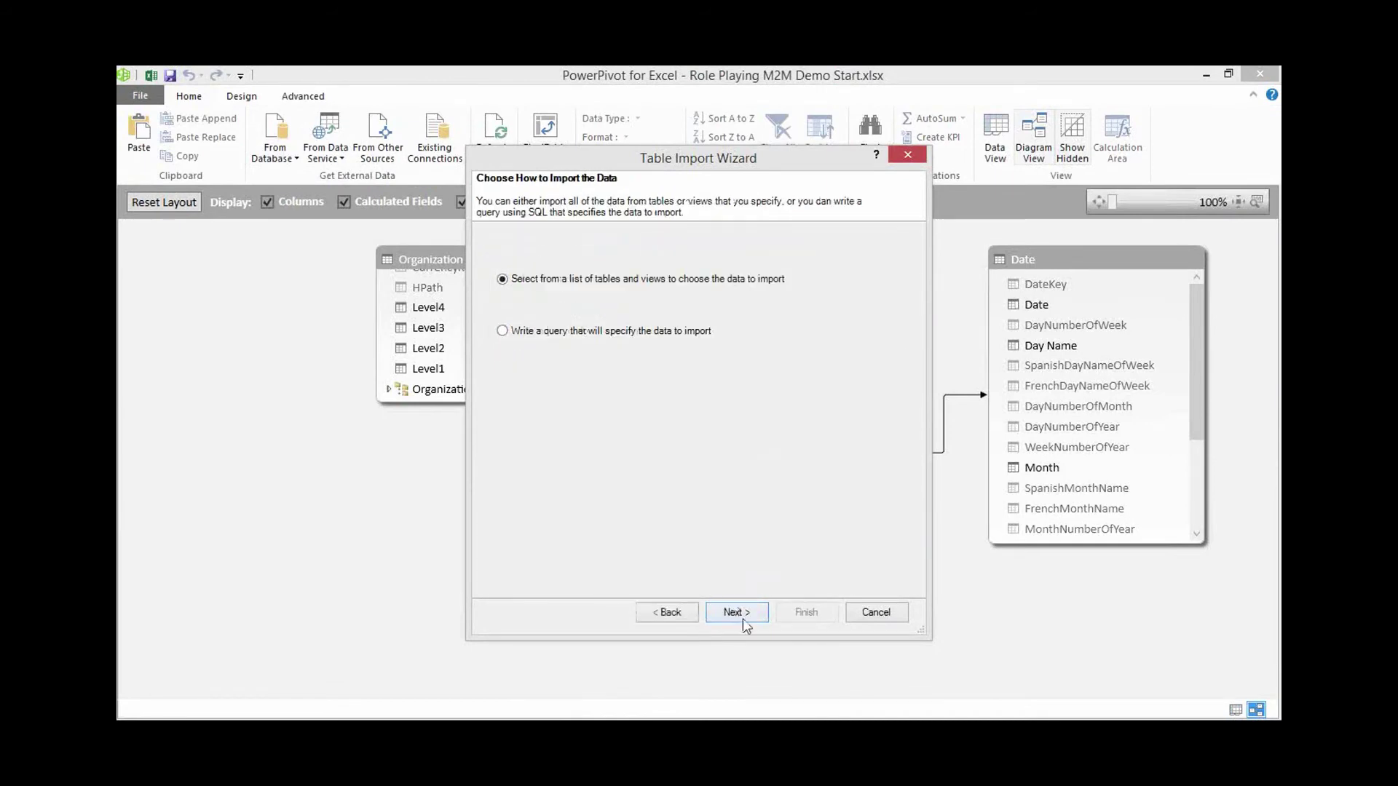
click(742, 618)
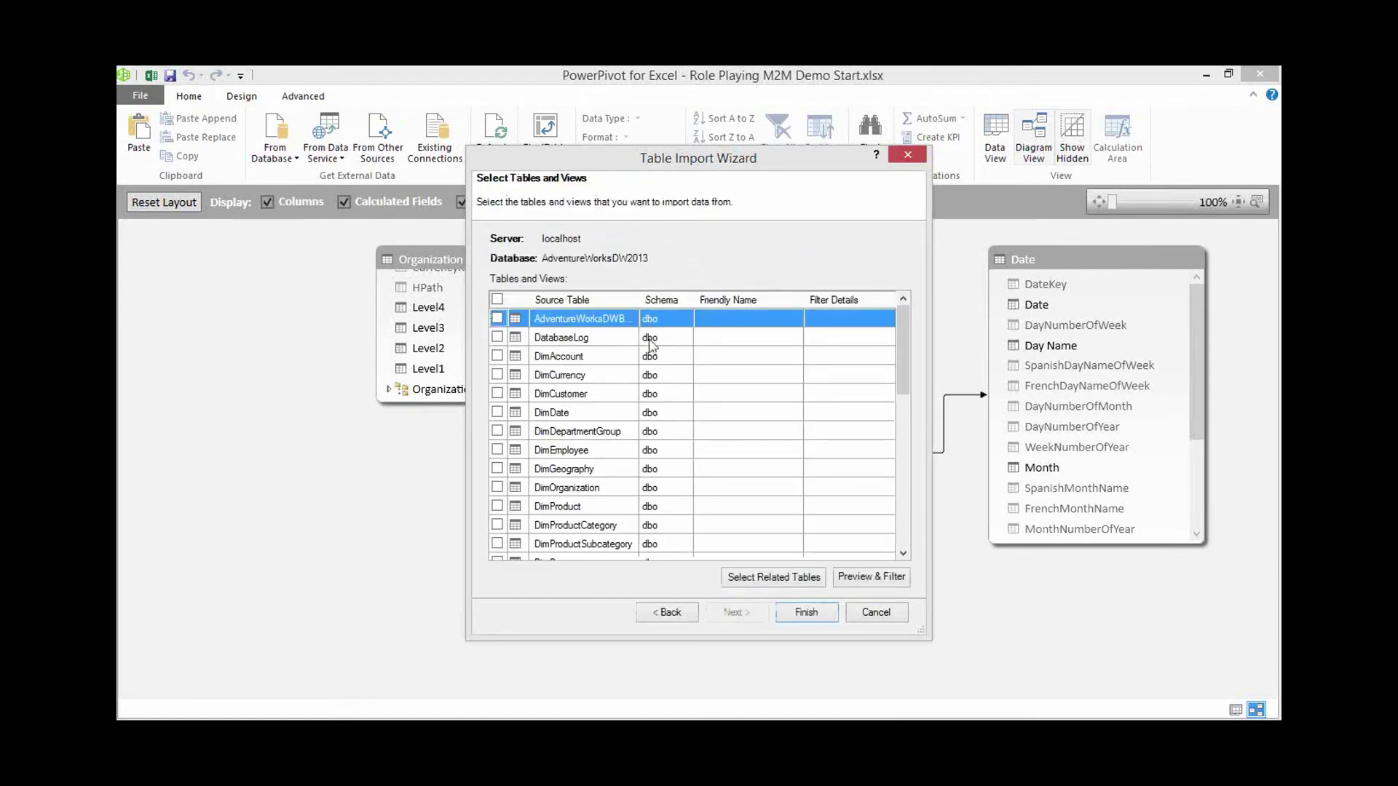
- Include the FactInternetSales table in the import with the friendly name Internet Sales
click(901, 361)
drag(901, 361, 901, 427)
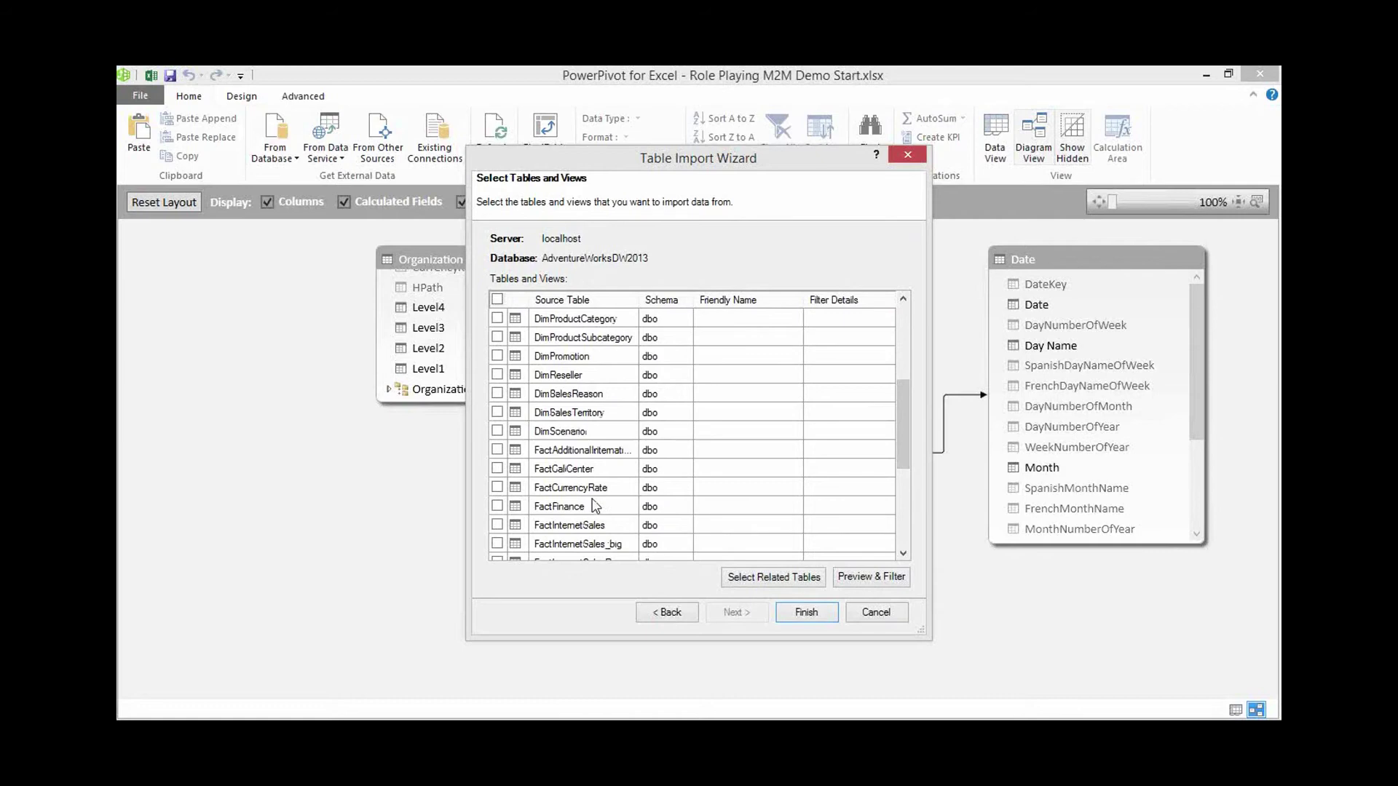
click(498, 525)
click(752, 524)
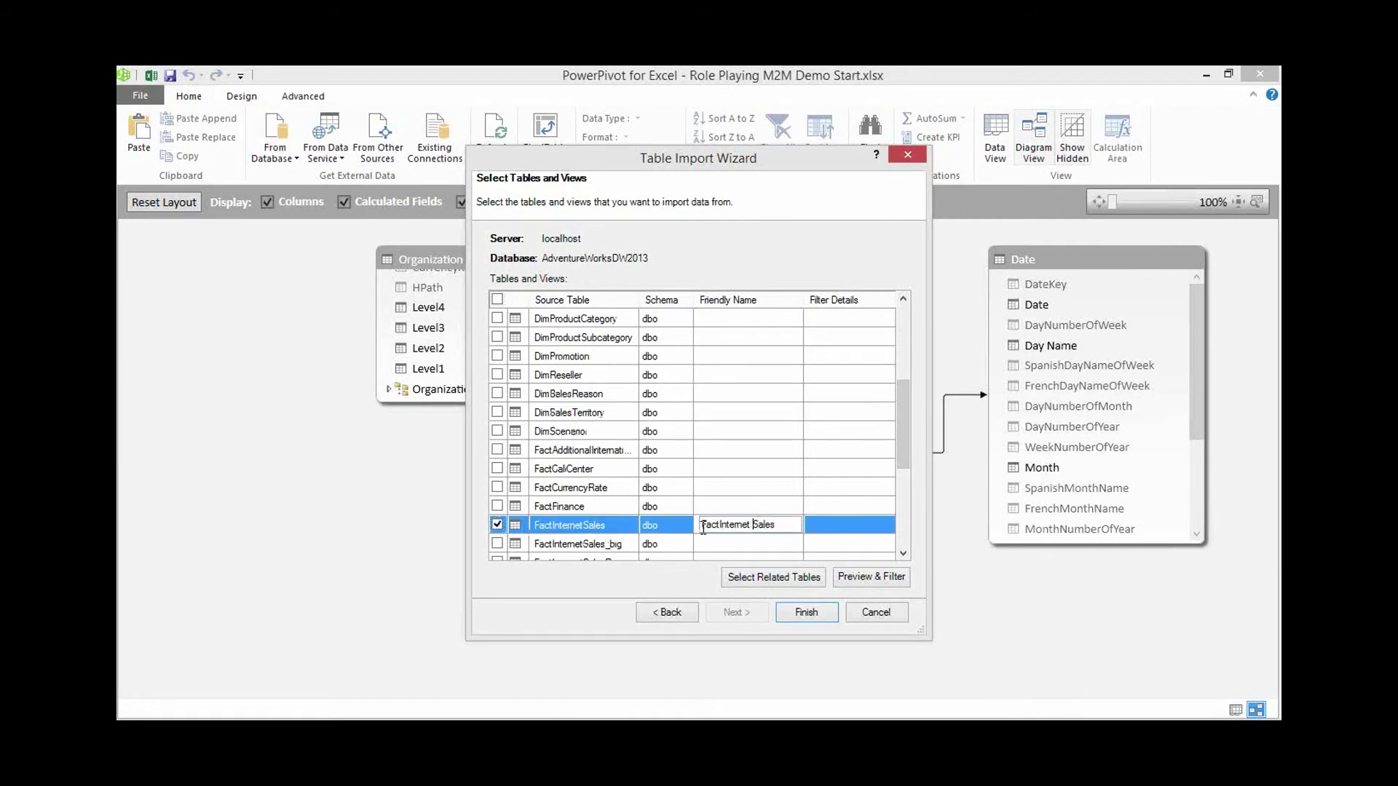
click(720, 525)
drag(719, 524, 693, 536)
key(BackSpace)
key(Return)
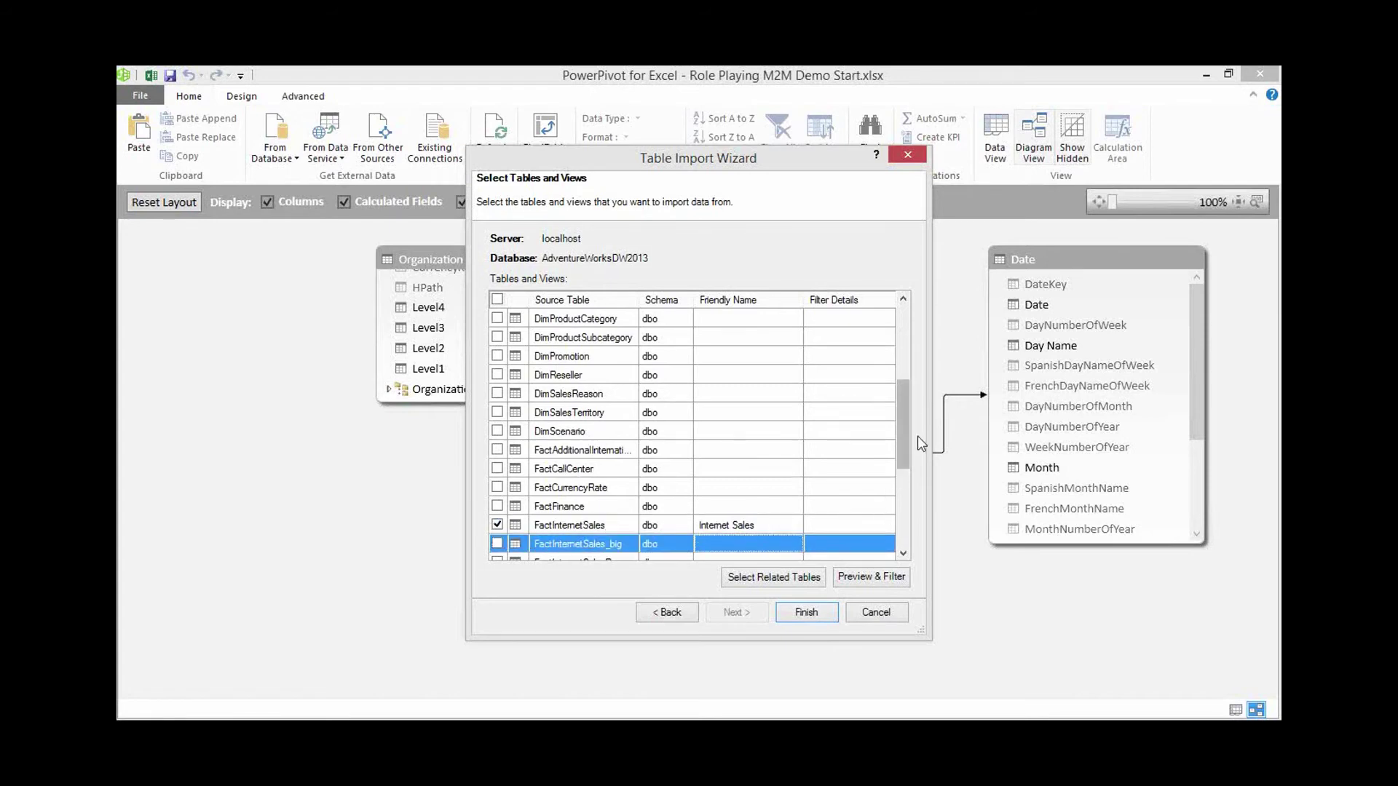
- Include the DimSalesReason table in the import with the friendly name Sales Reason
drag(903, 434, 903, 422)
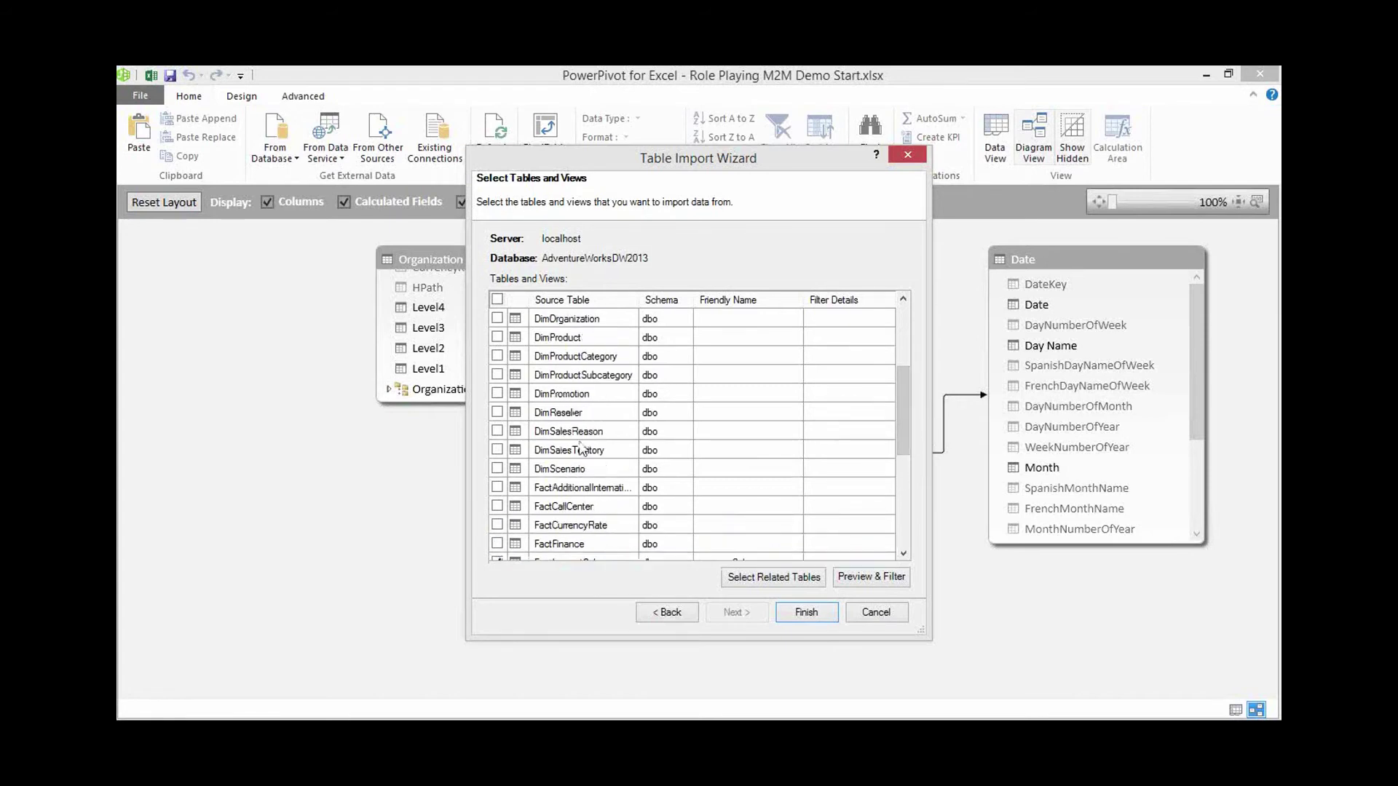
click(498, 431)
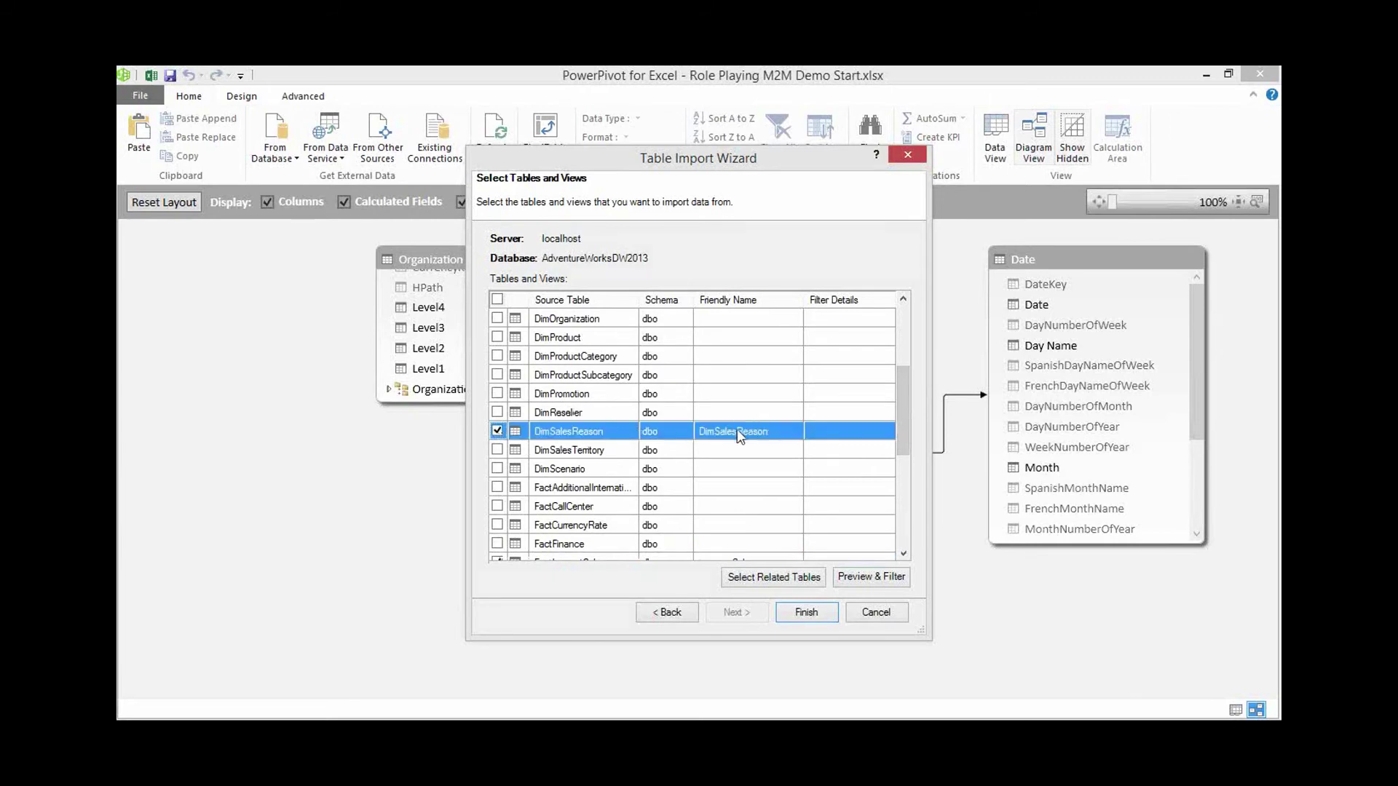
click(716, 434)
key(BackSpace)
key(BackSpace)
key(BackSpace)
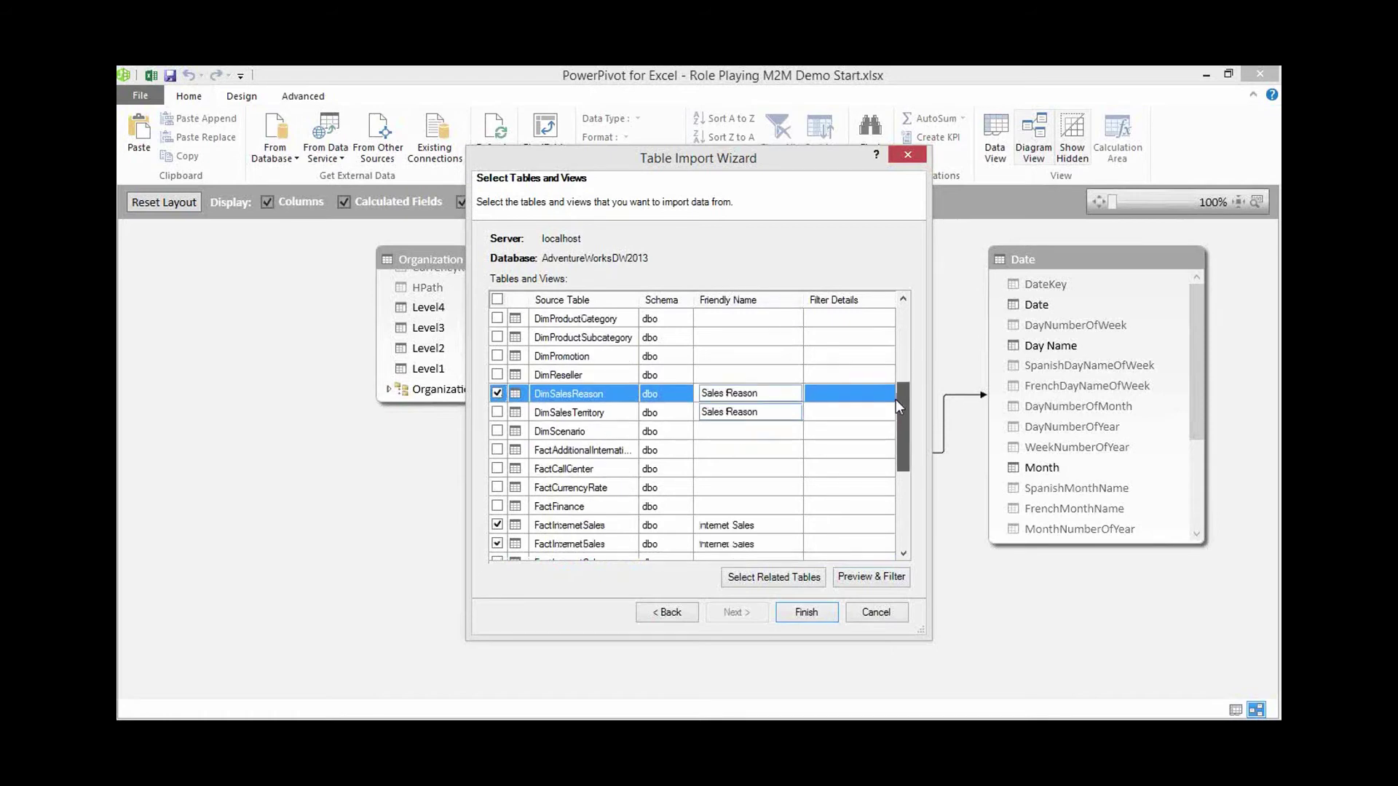
- Include FactInternetSalesReason with the friendly name Internet Sales Reason, then run the import and close the wizard
drag(897, 397, 898, 447)
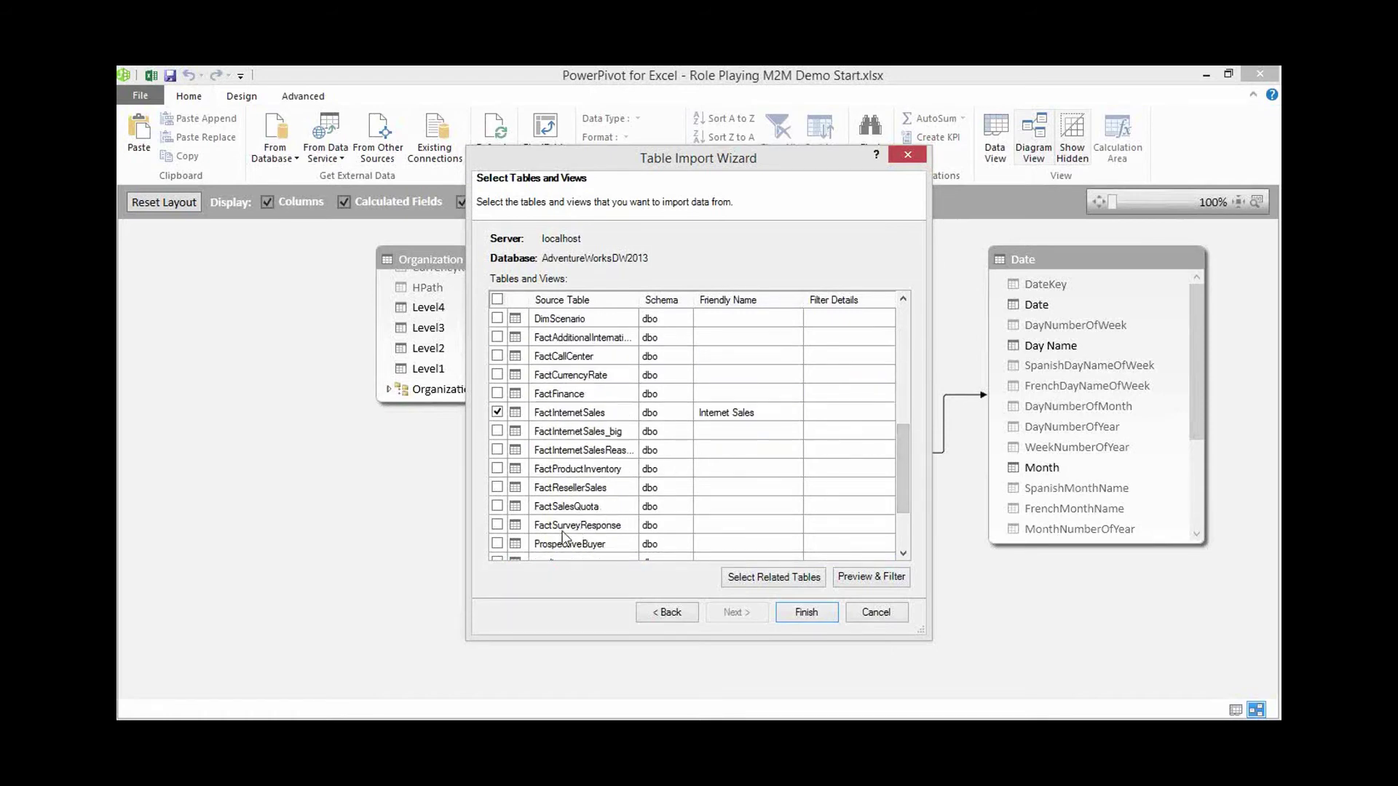
drag(902, 453, 902, 468)
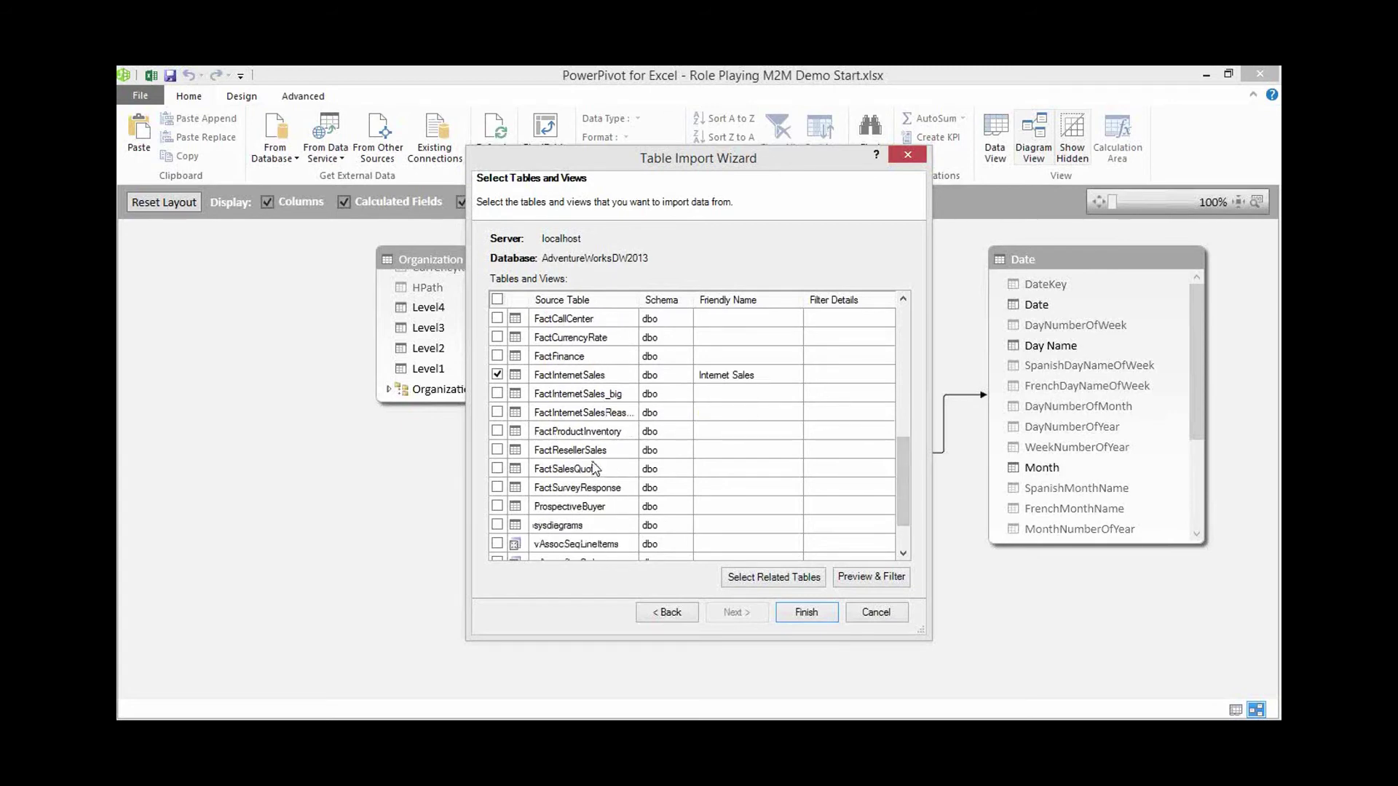
click(603, 413)
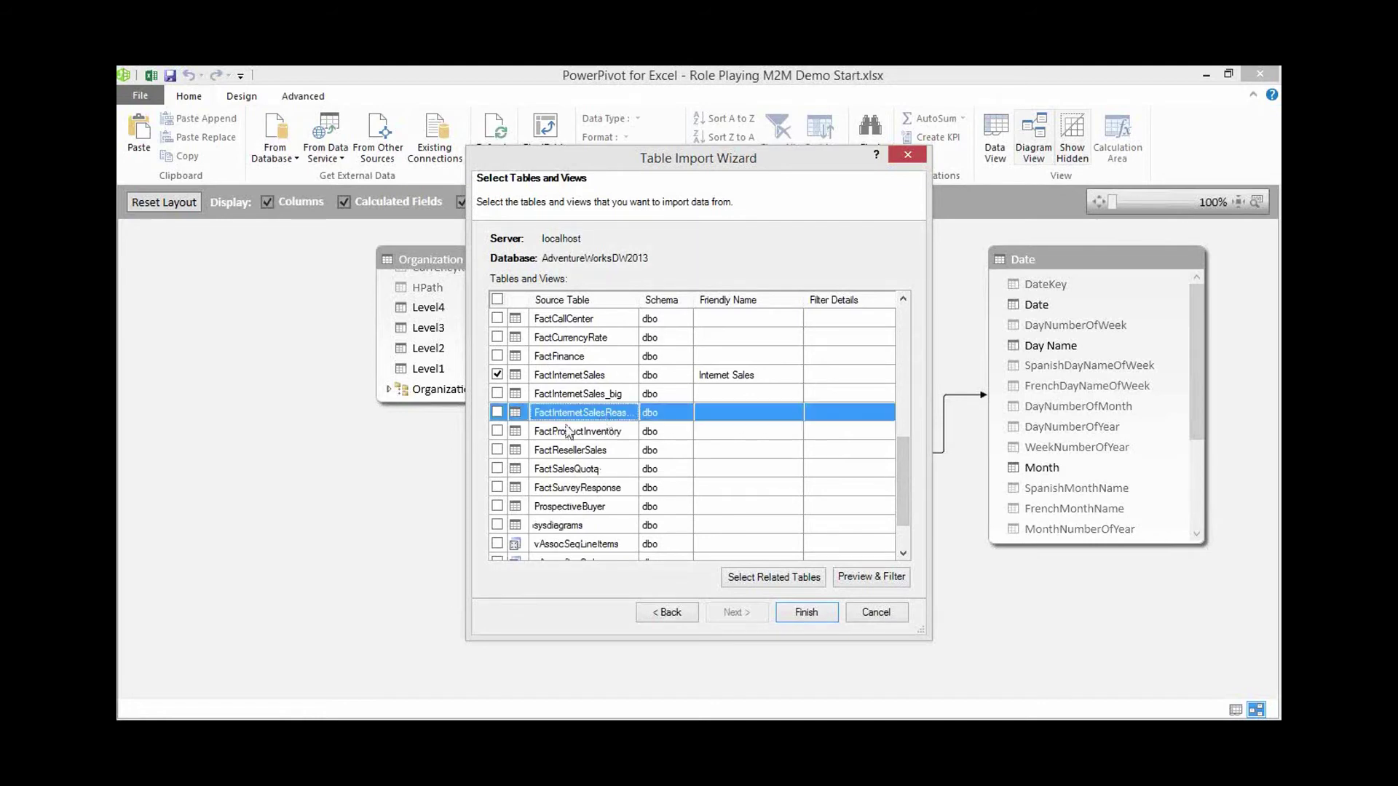
click(498, 412)
click(715, 415)
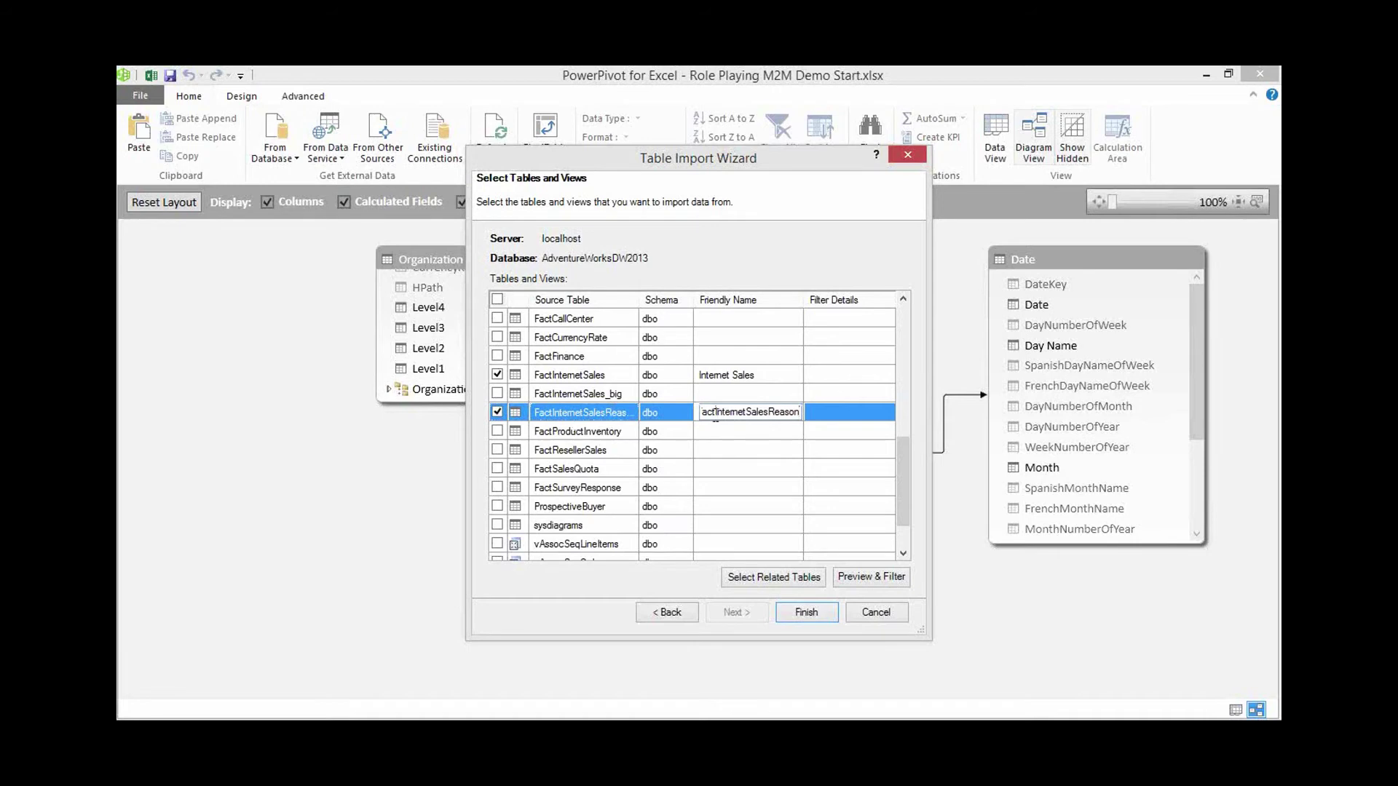
drag(715, 413, 695, 415)
key(Delete)
key(Right)
key(Right)
key(Right)
key(Right)
key(Right)
key(Right)
key(Right)
key(Right)
key(Return)
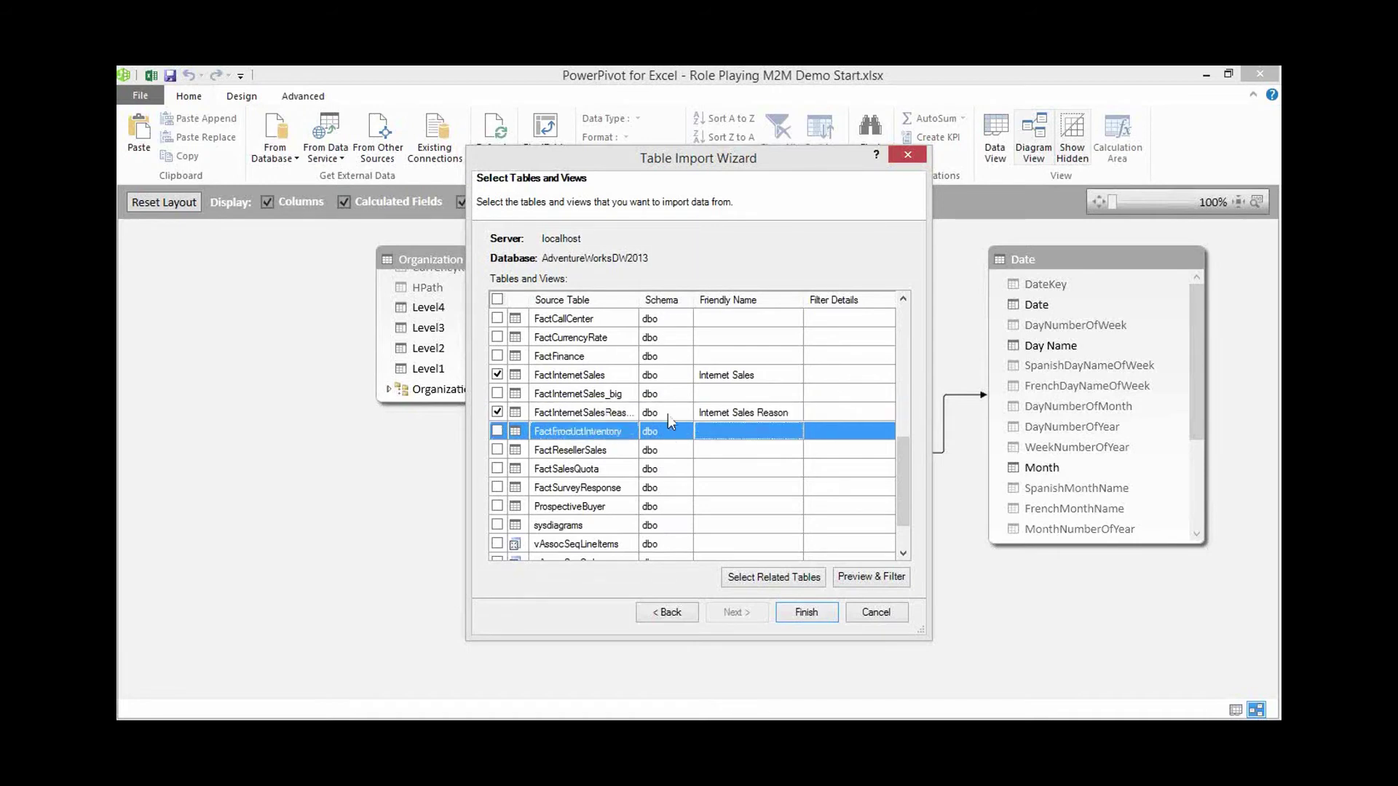
click(797, 619)
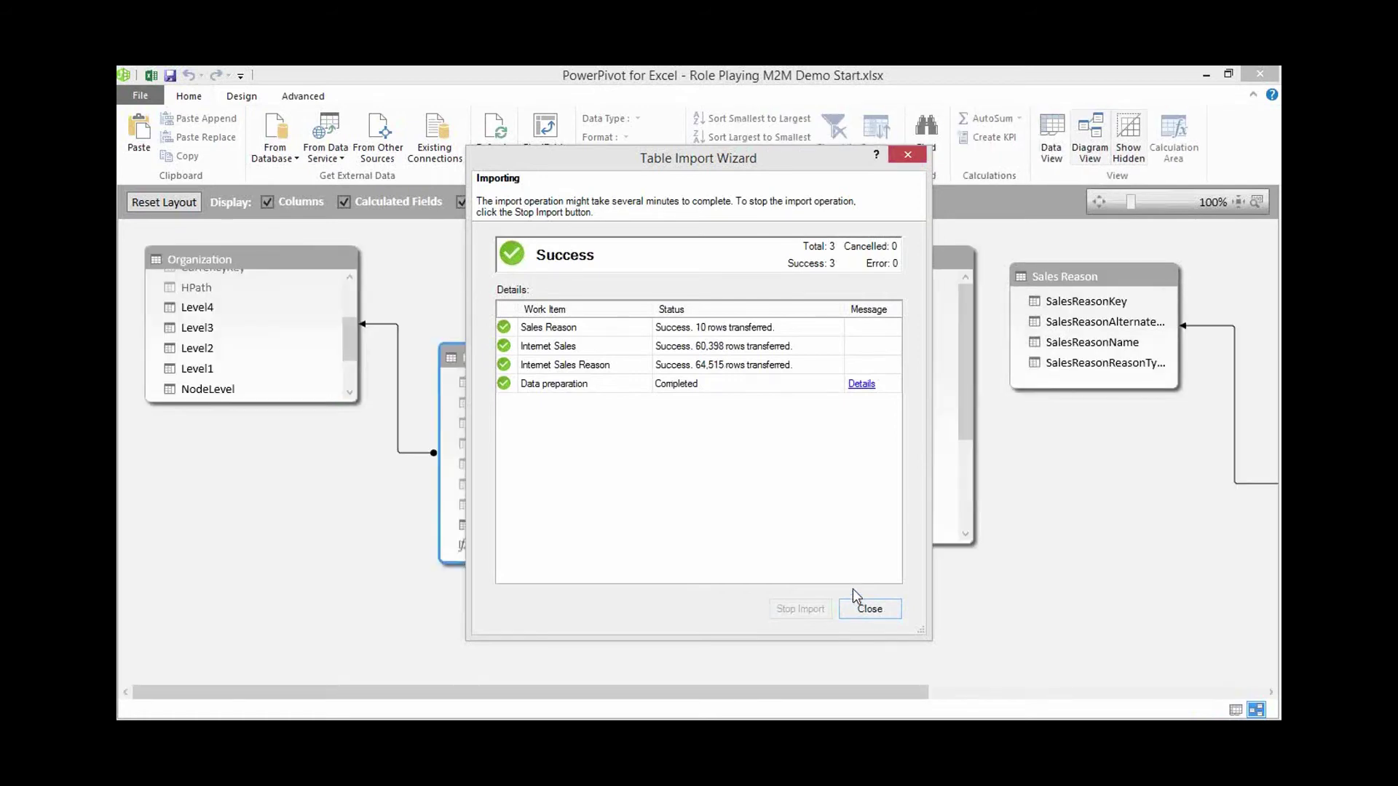
click(862, 607)
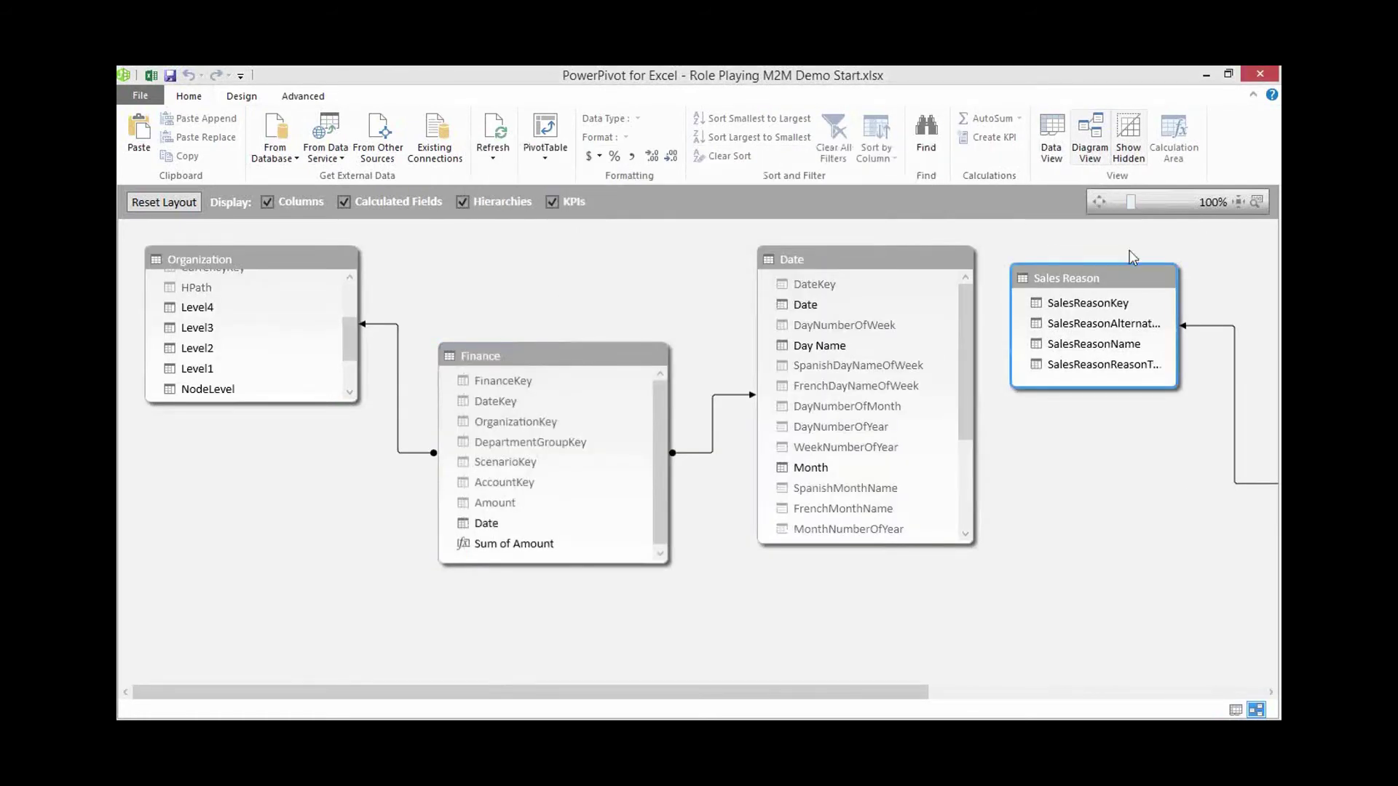
- Move the Internet Sales table below Sales Reason in the diagram and make it slightly taller
scroll(916, 699, right, 5)
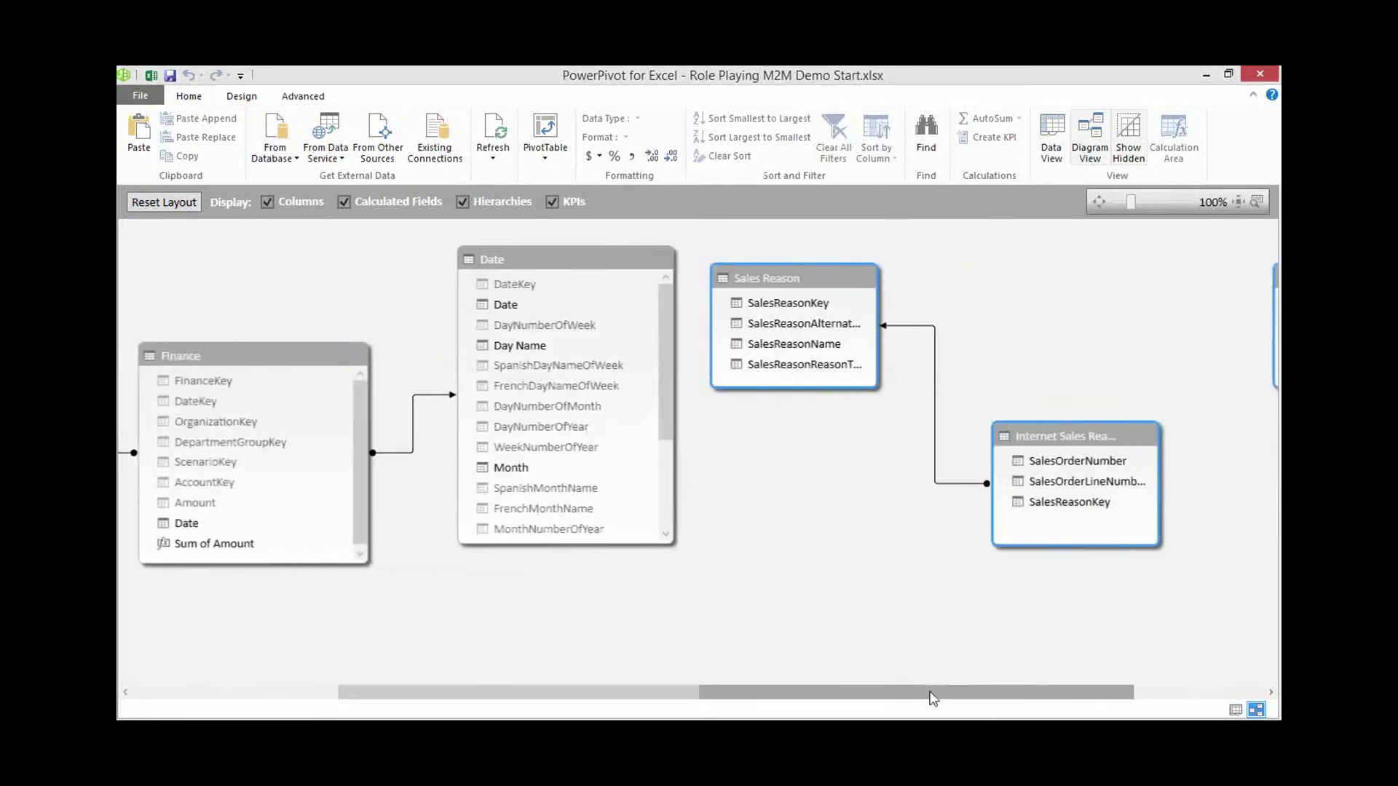
scroll(972, 691, right, 2)
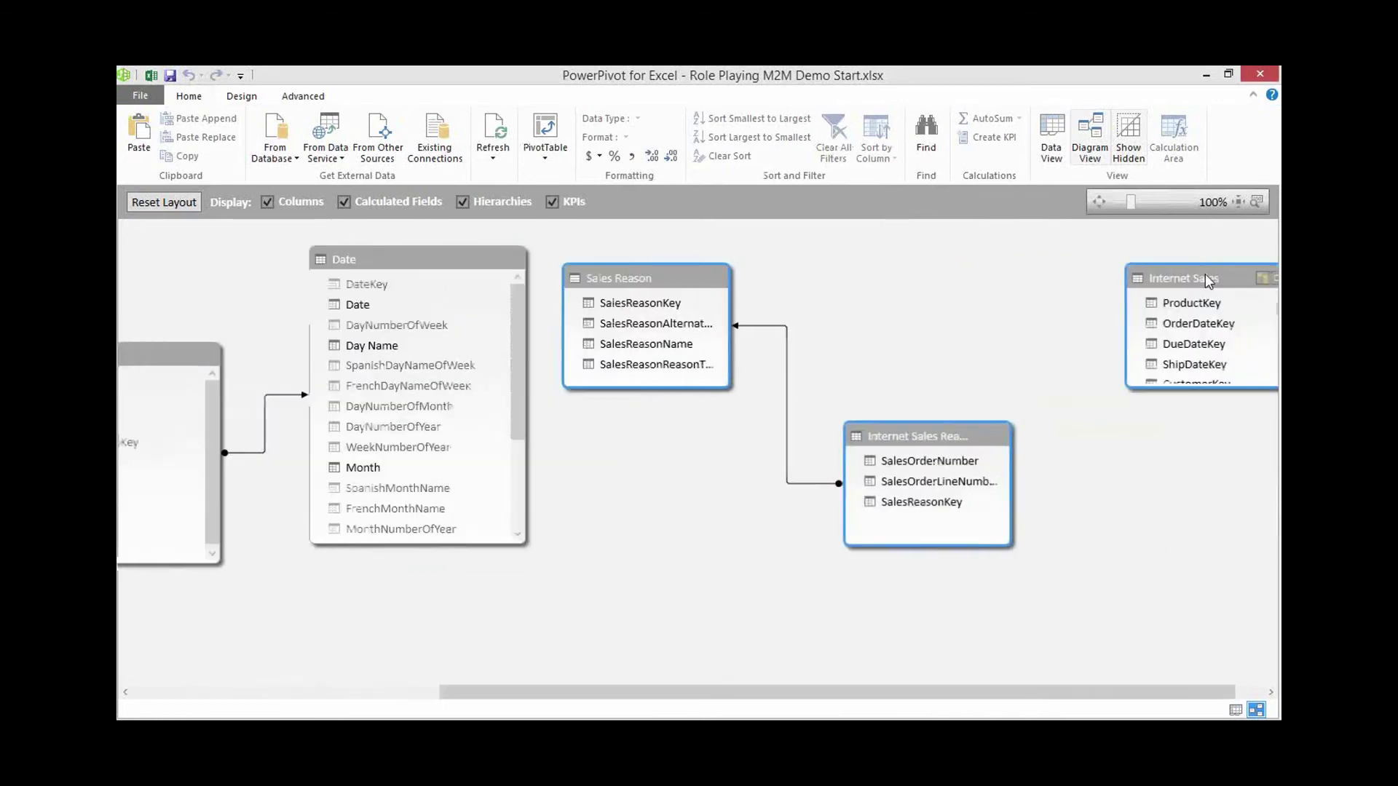
drag(1247, 263, 1151, 421)
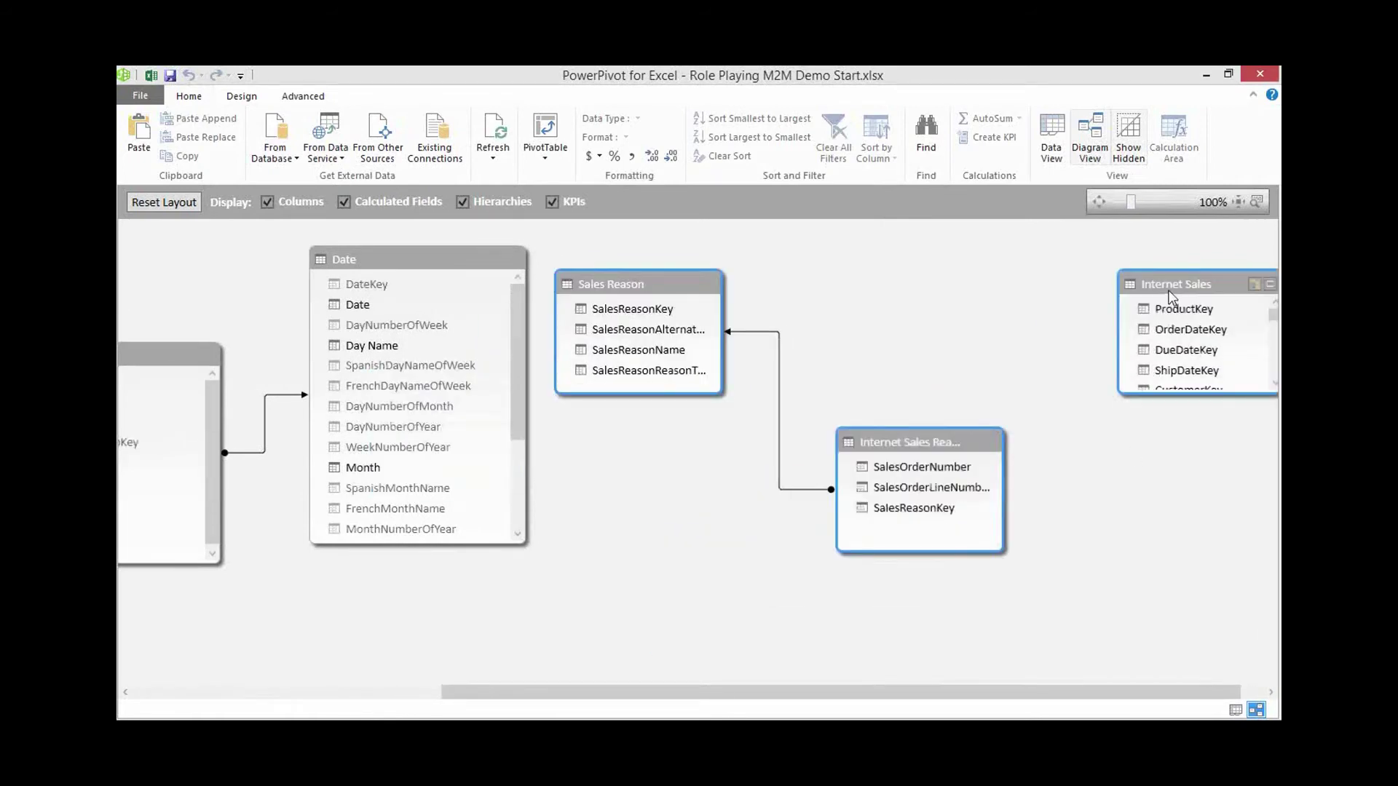
drag(1171, 301, 614, 572)
scroll(920, 522, left, 3)
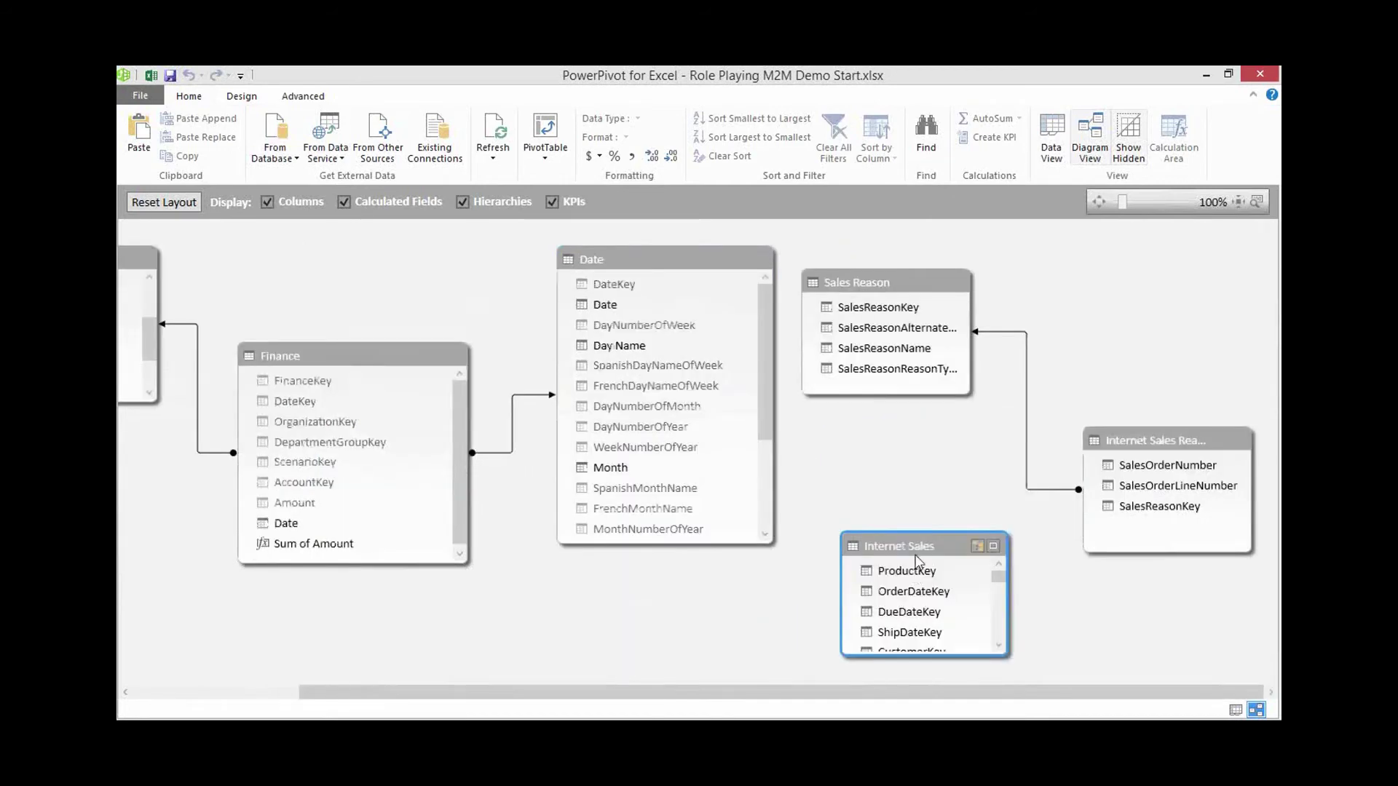
drag(919, 548, 921, 523)
drag(899, 634, 900, 648)
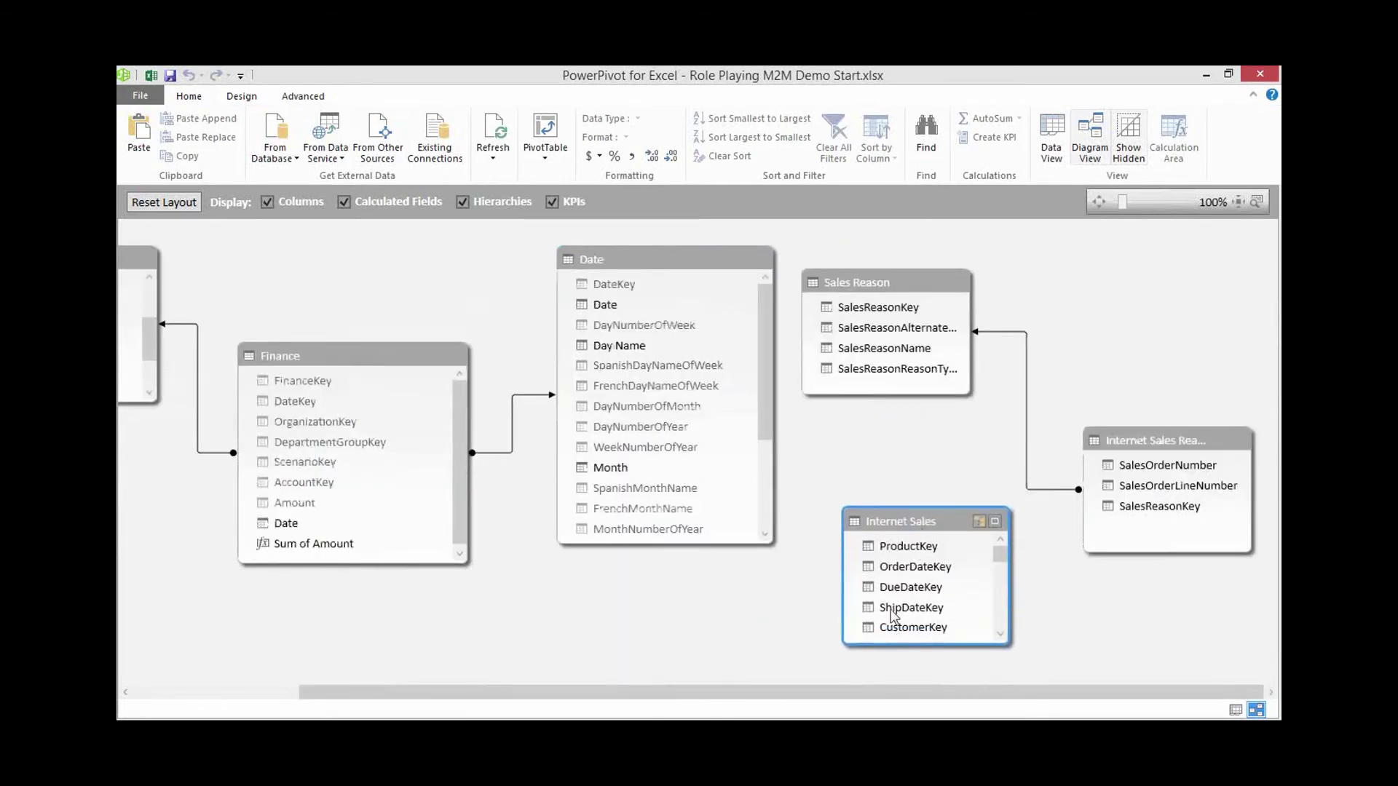
- Relate OrderDateKey in Internet Sales to DateKey in the Date table and review the relationship's settings without changing them
click(898, 572)
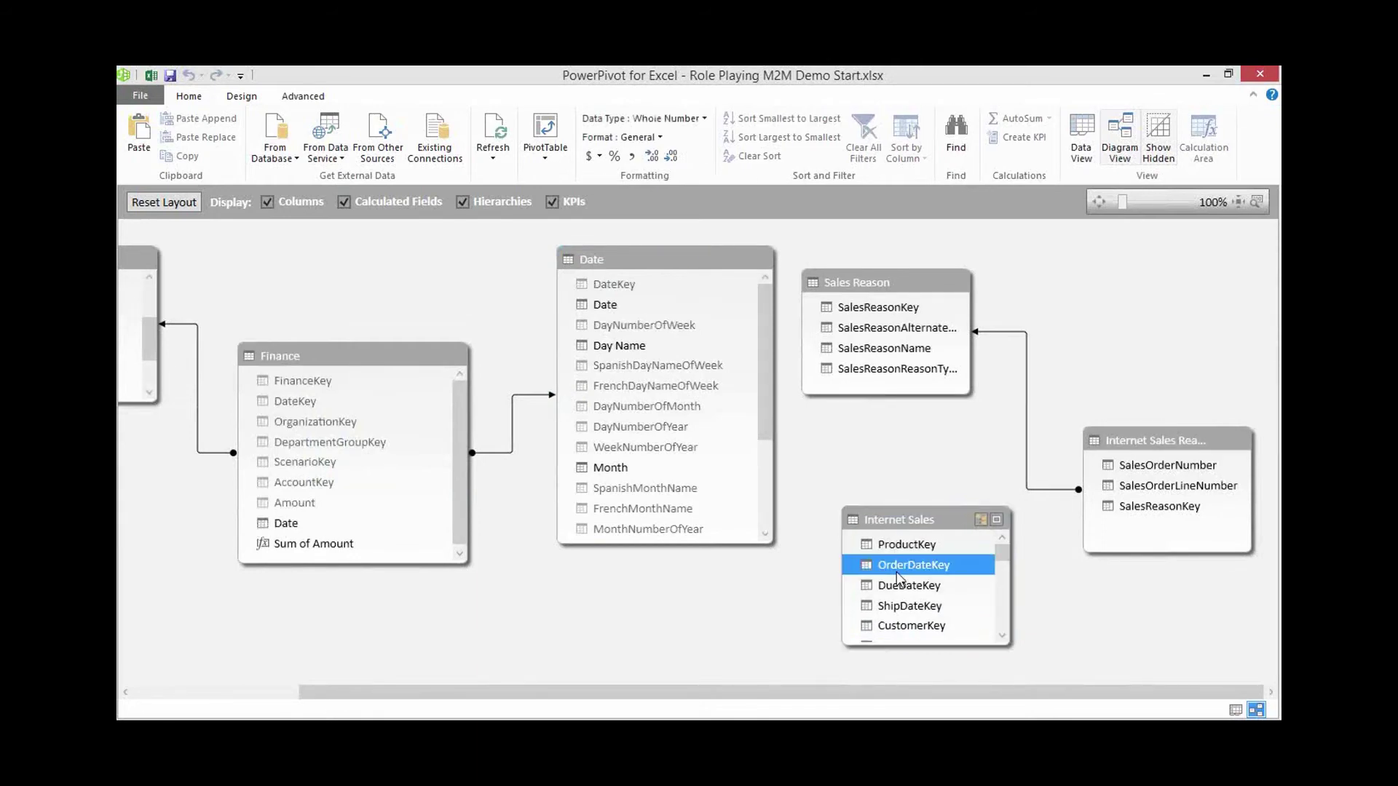
drag(897, 571, 680, 292)
double_click(935, 576)
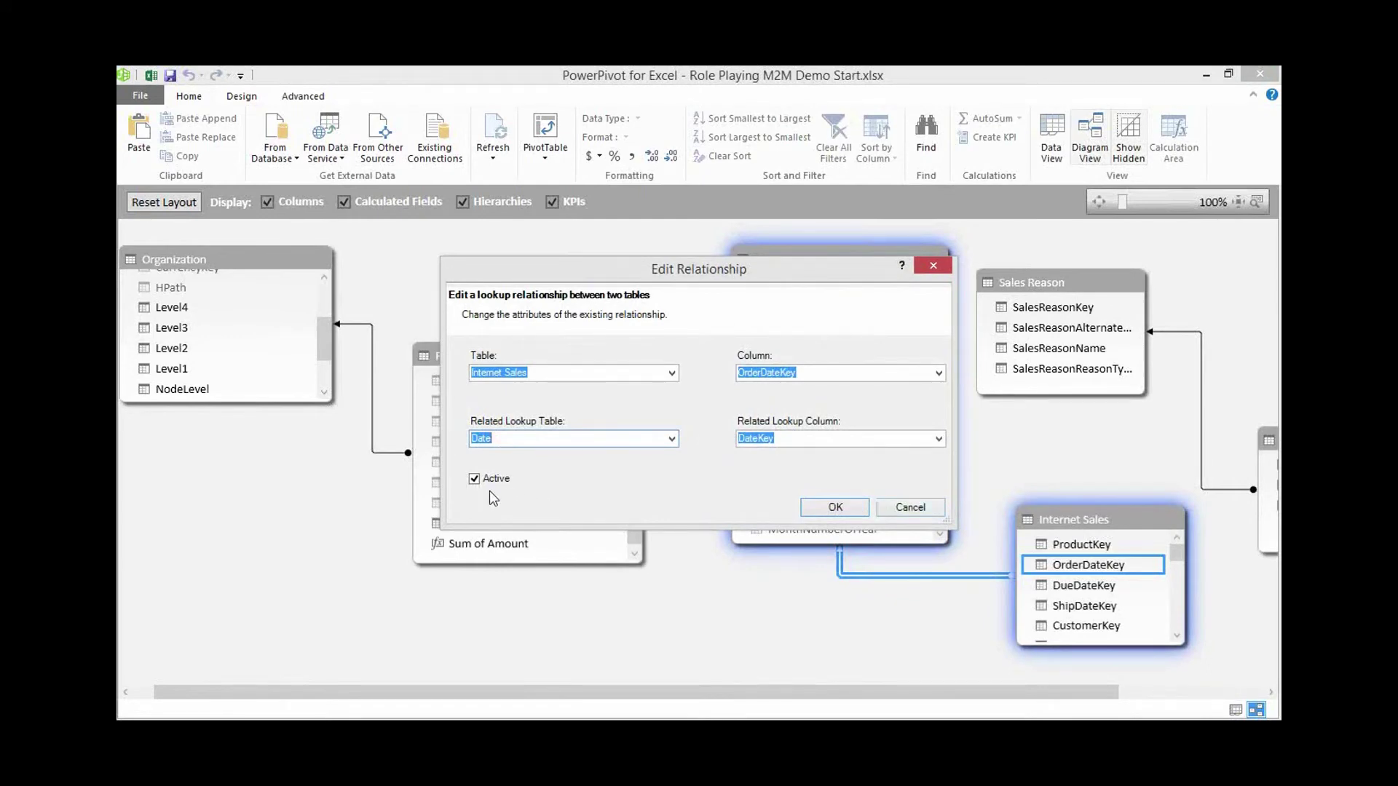
click(900, 513)
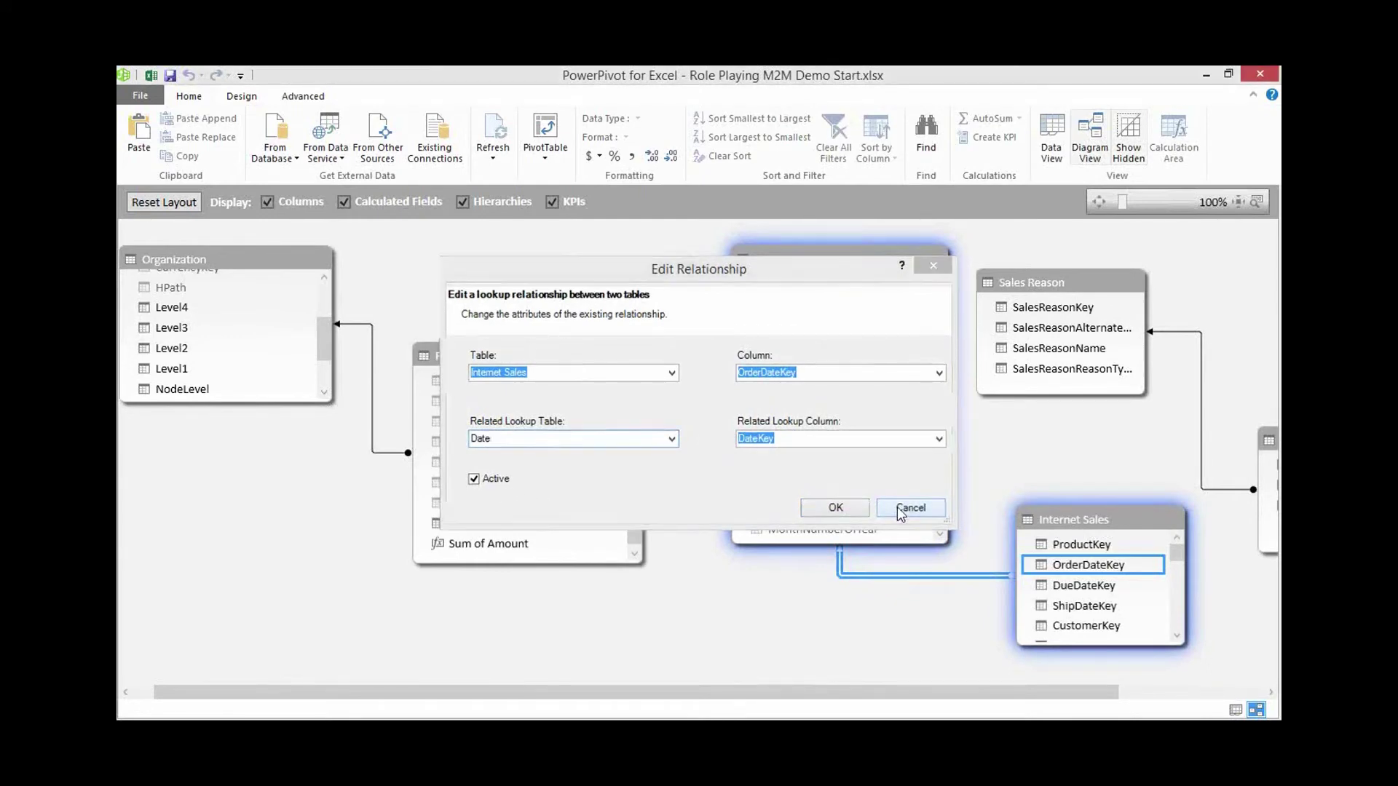
- Add a second relationship from ShipDateKey in Internet Sales to DateKey in the Date table
click(1077, 607)
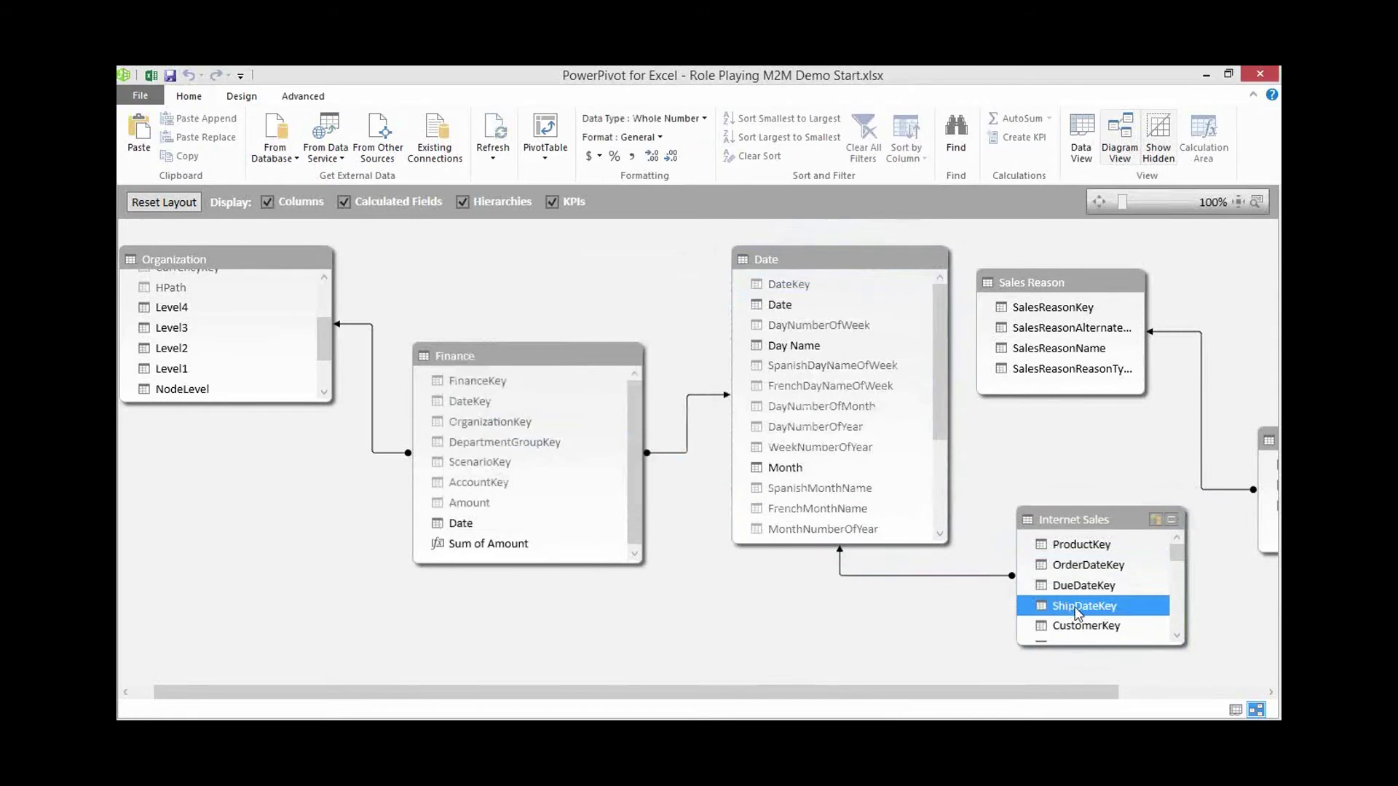
drag(1078, 612, 873, 286)
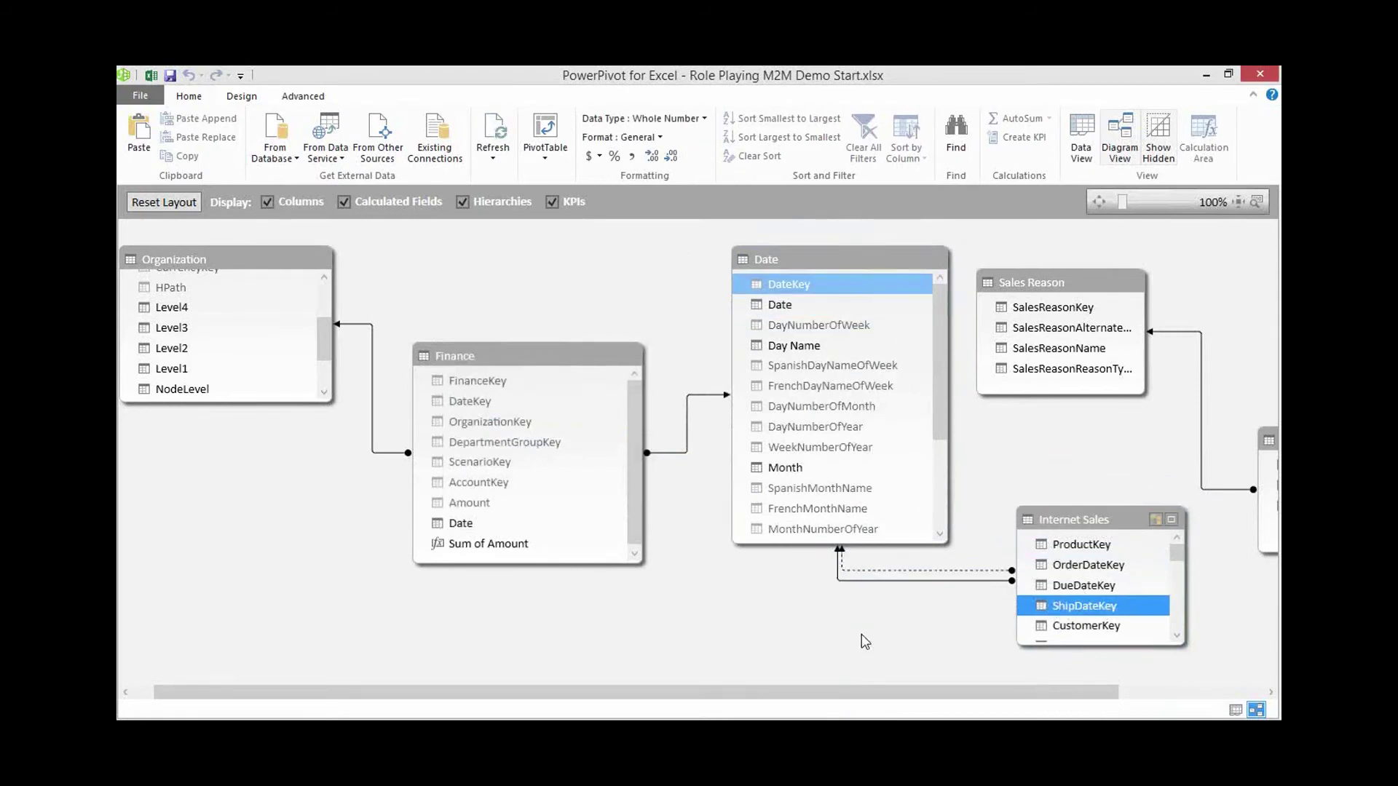
- Review the settings of the inactive relationship between ShipDateKey in Internet Sales and DateKey in the Date table
double_click(887, 573)
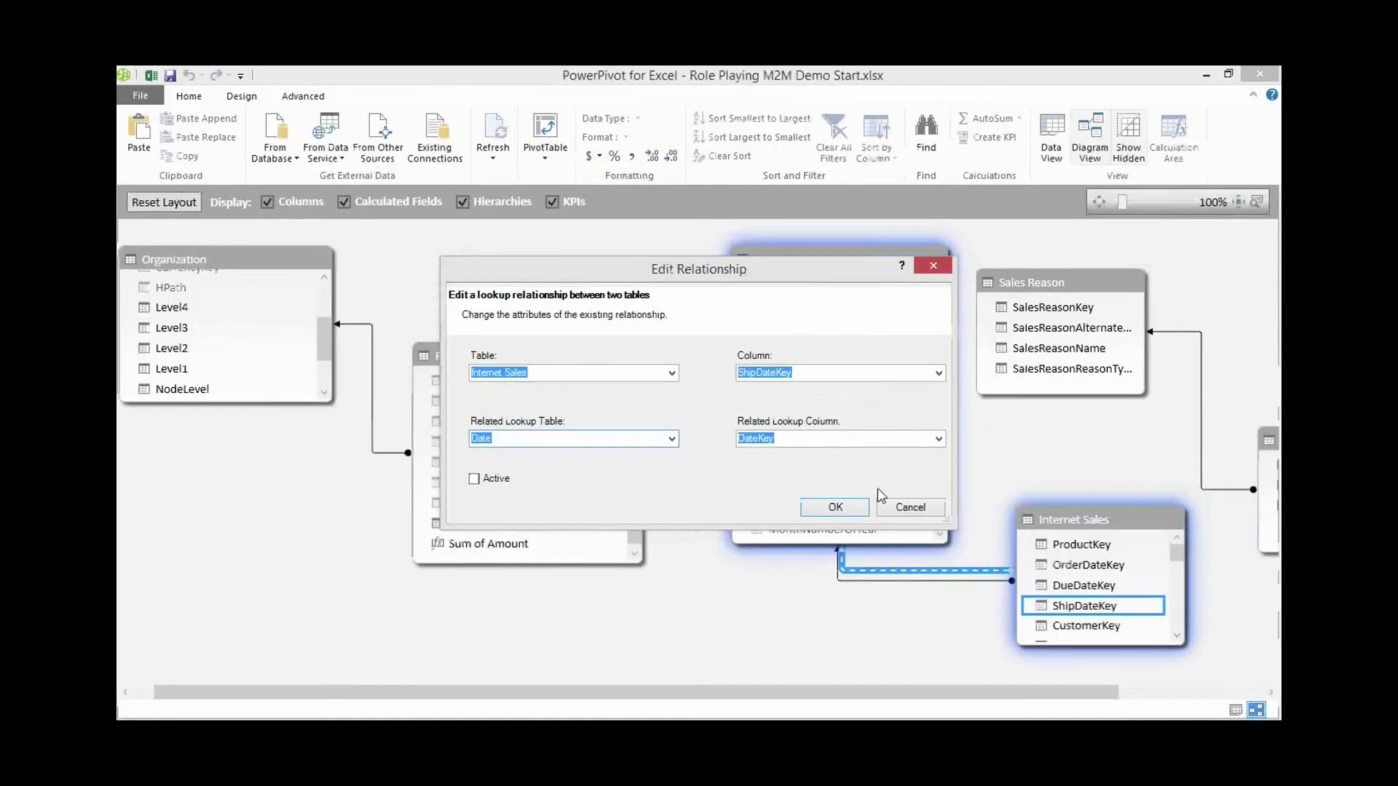
click(1276, 524)
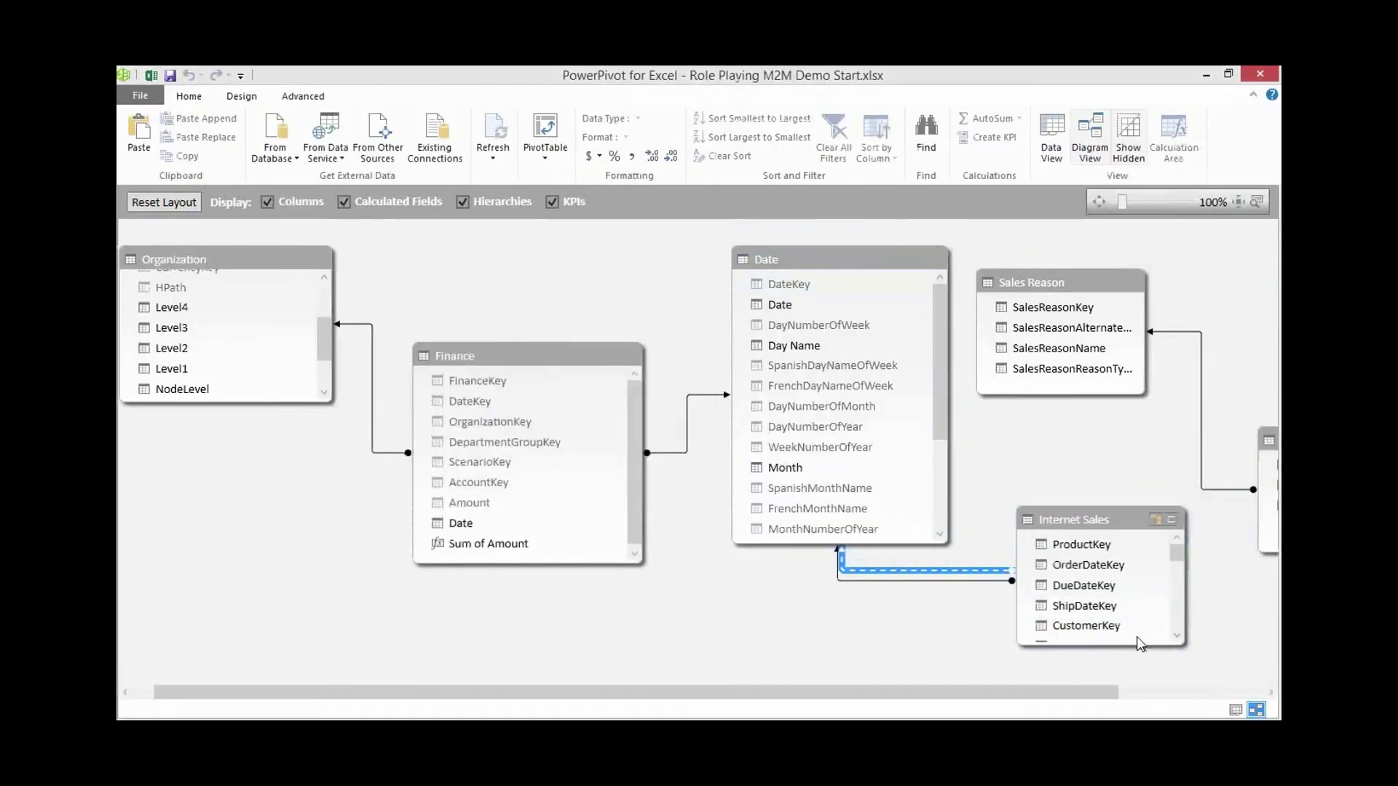
- Show the Internet Sales table in data view and enlarge its calculation area
click(1232, 712)
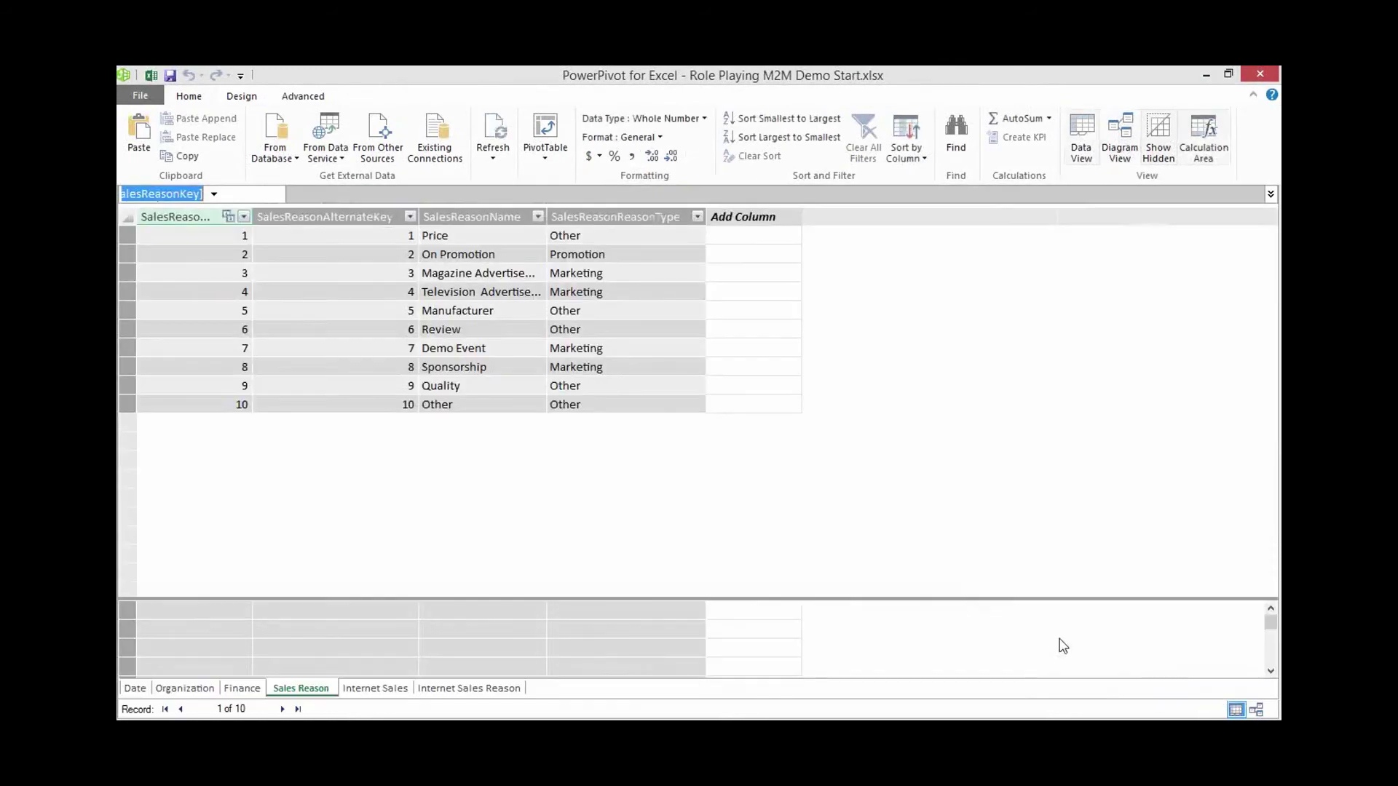
click(383, 693)
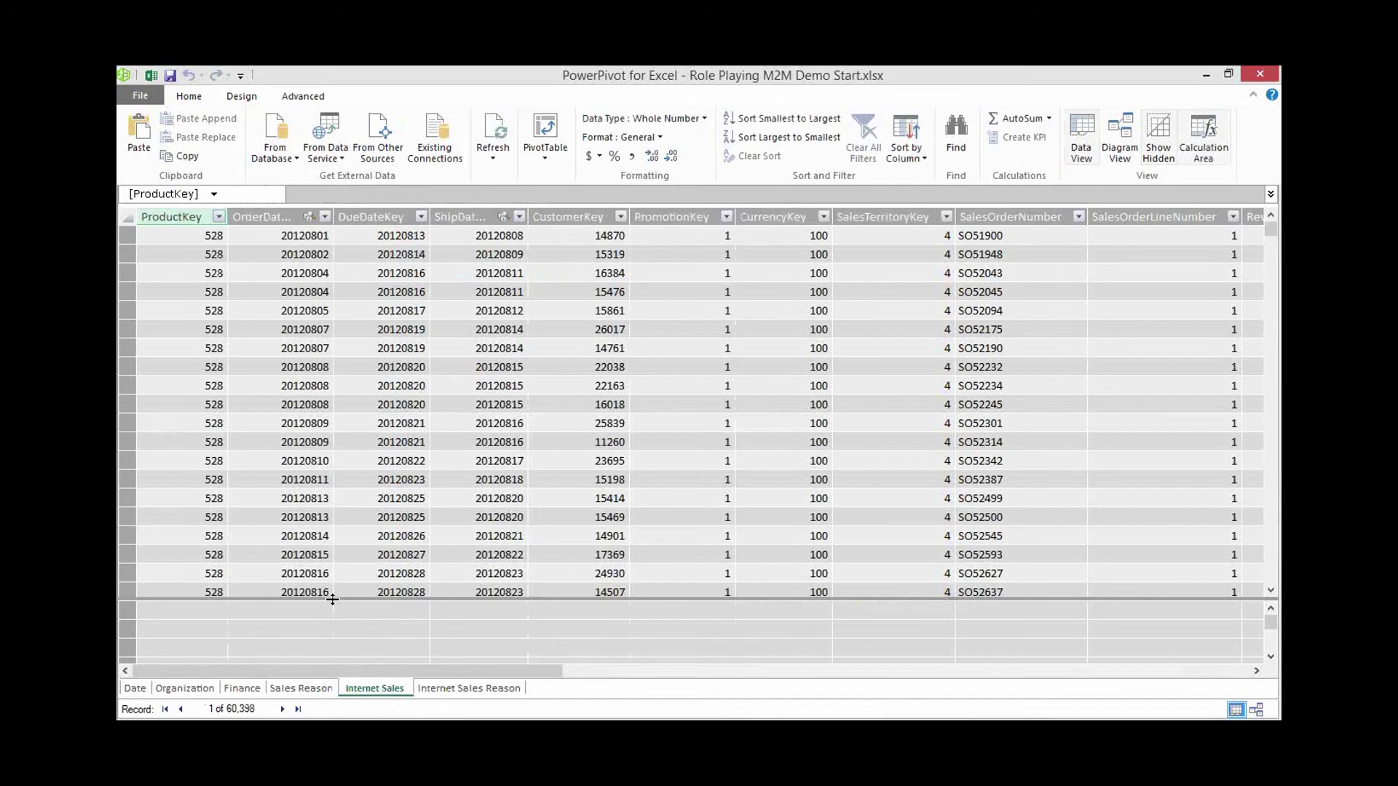
drag(331, 602, 355, 512)
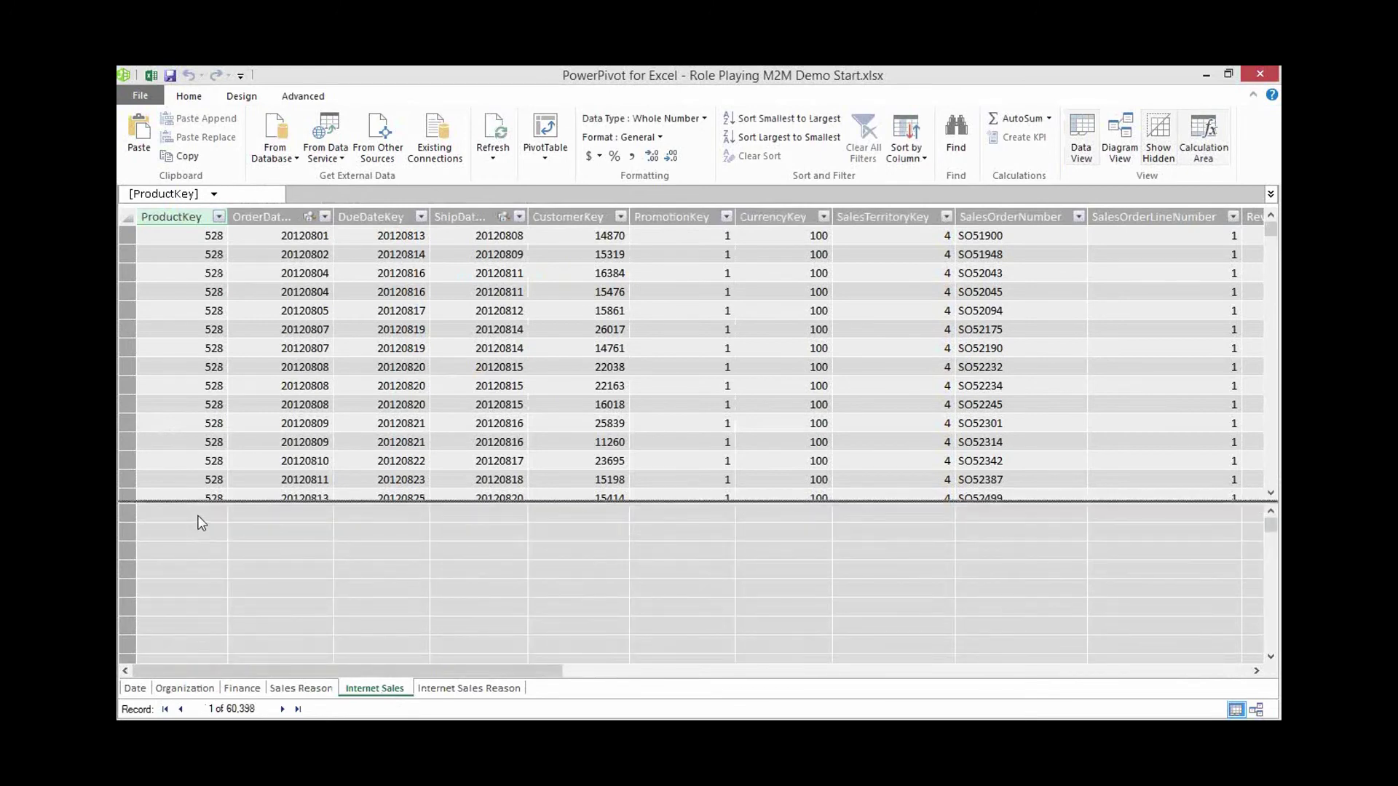
- Hide the Internet Sales columns from ProductKey through SalesOrderLineNumber from client tools
click(202, 523)
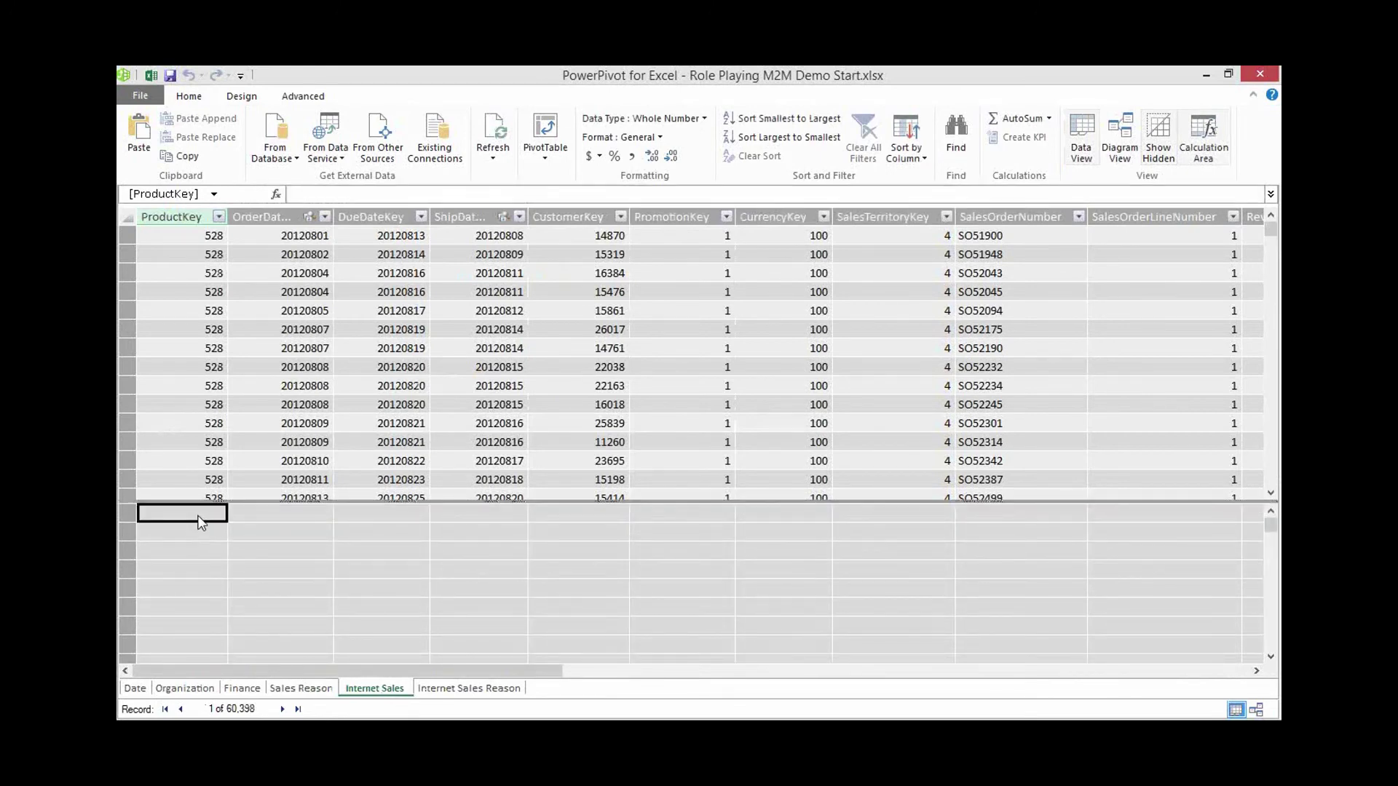
click(171, 216)
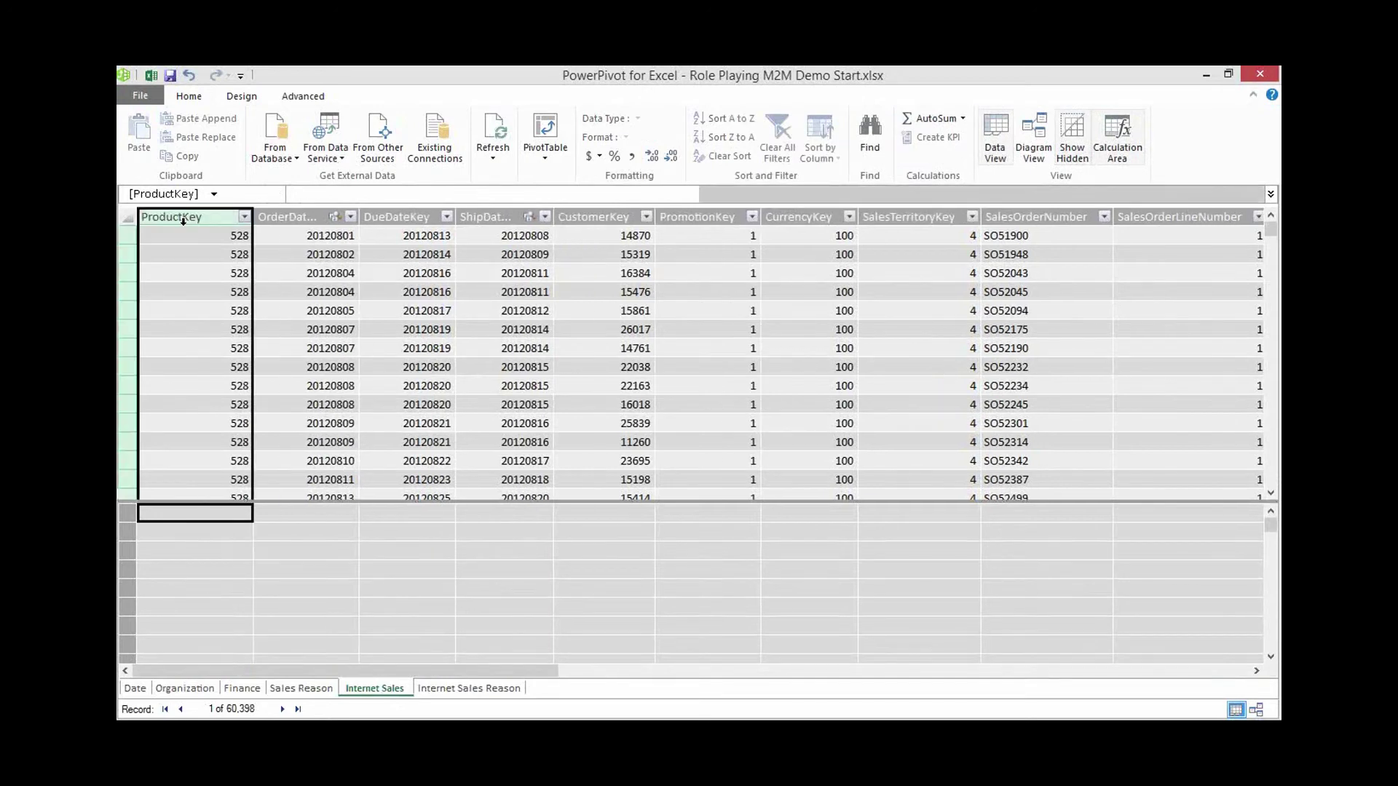
right_click(1157, 217)
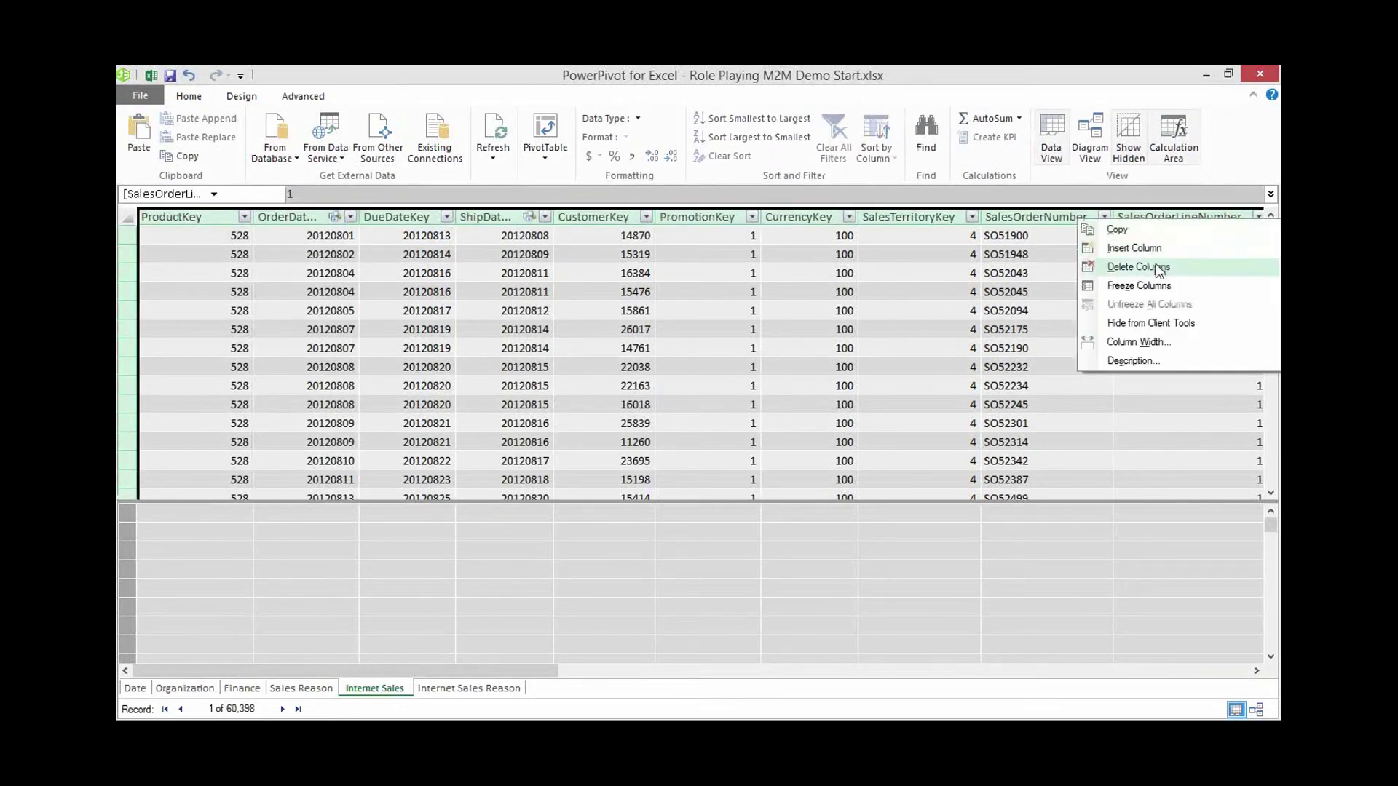
click(1154, 322)
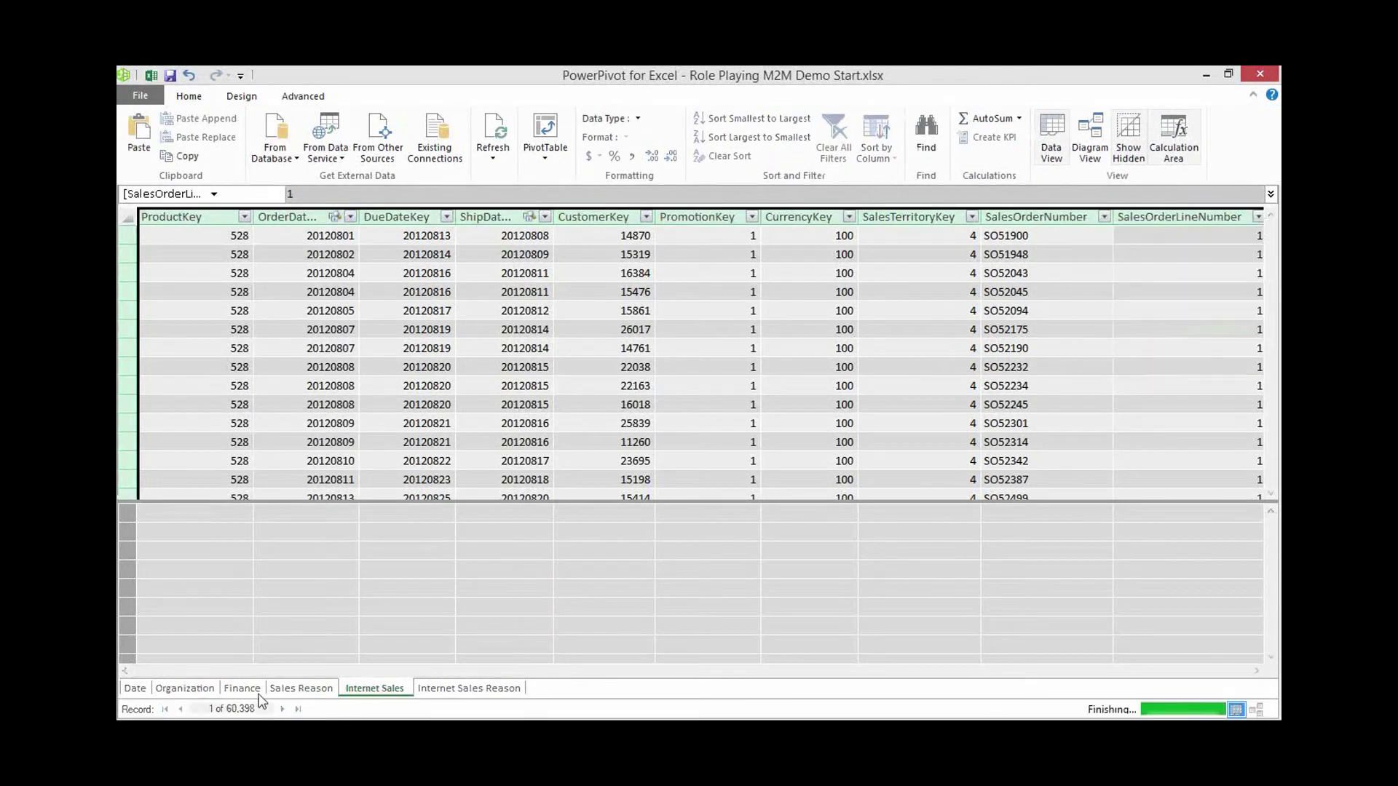
- Create the measure Qty Ordered:=SUM([OrderQuantity]) in the first calculation cell of Internet Sales
click(192, 518)
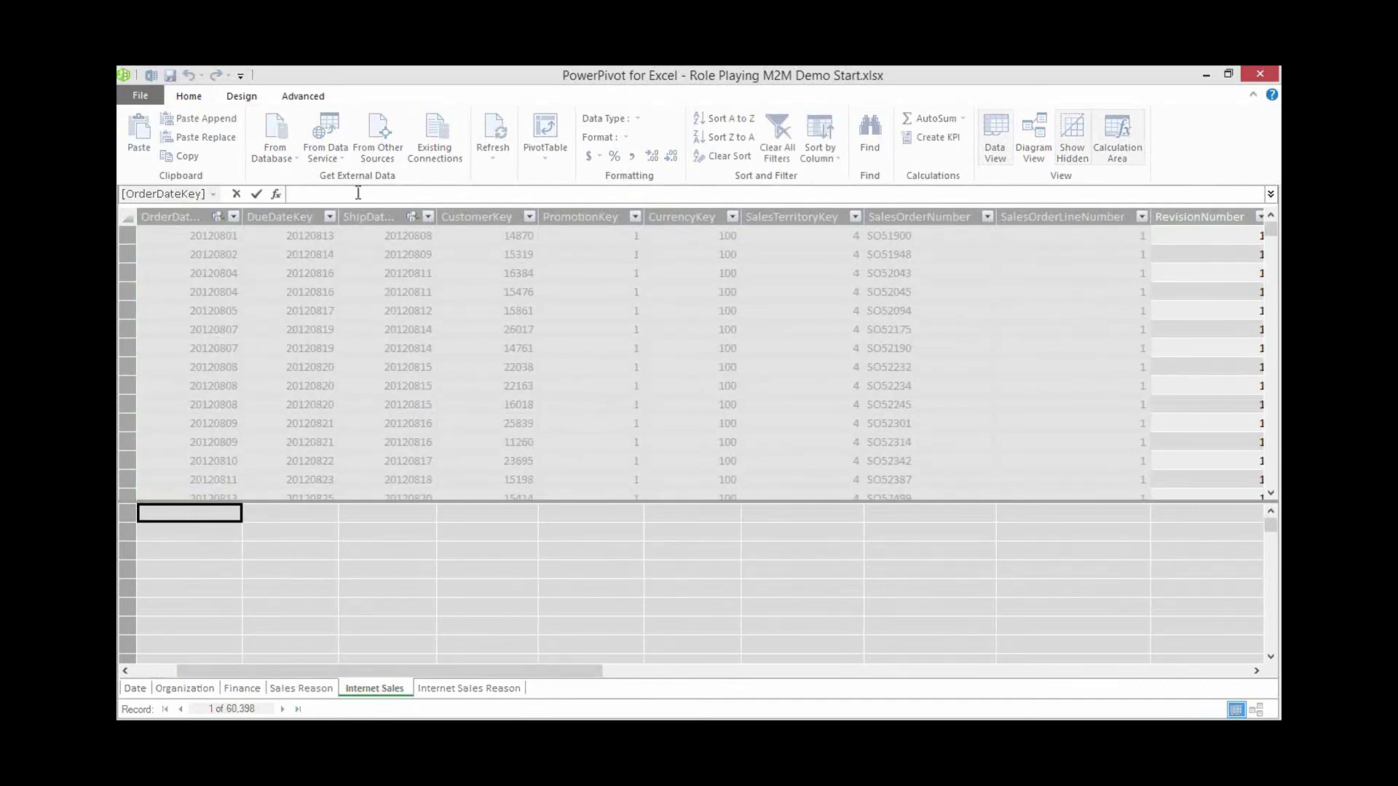
text(Qty C)
text(rdered:=)
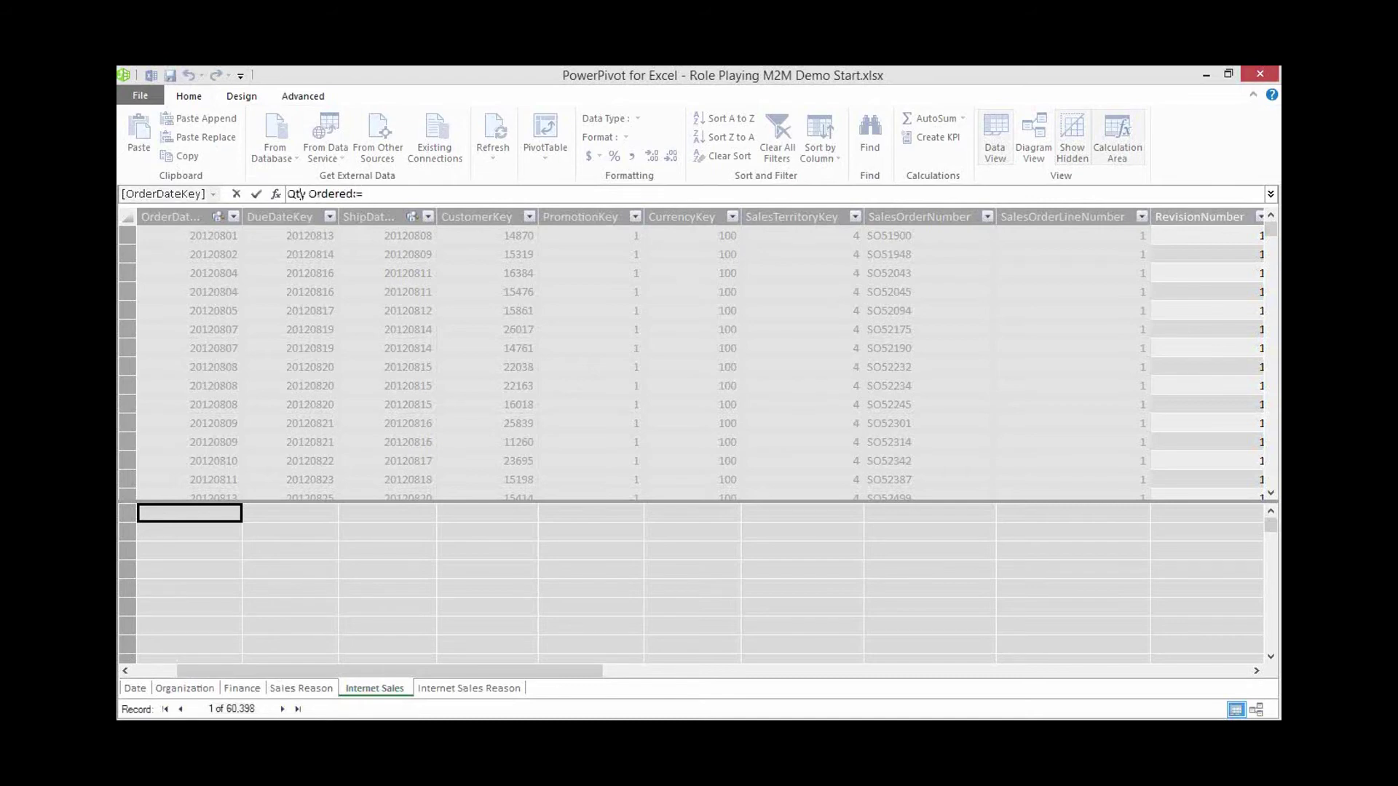
text(SUM([or)
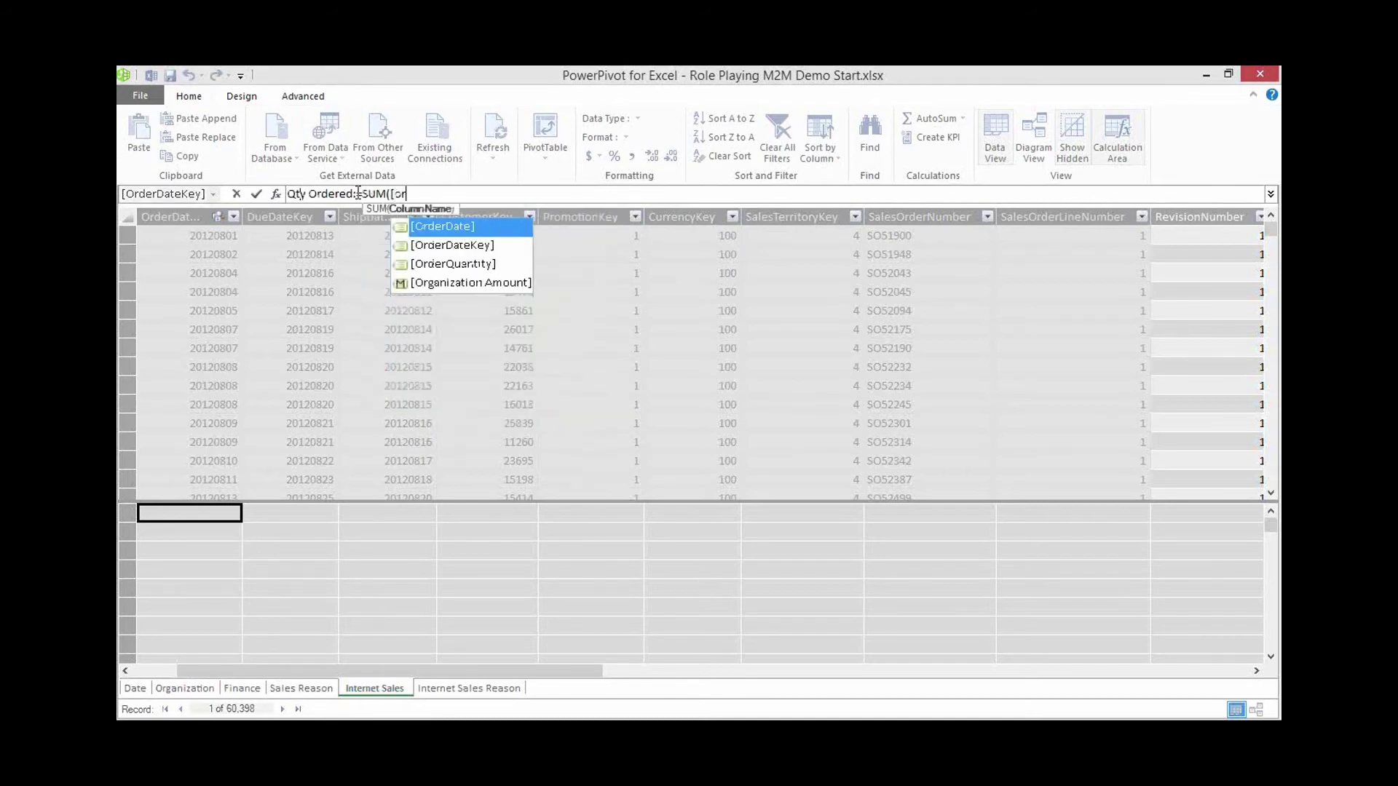
key(Down)
key(Down)
key(Tab)
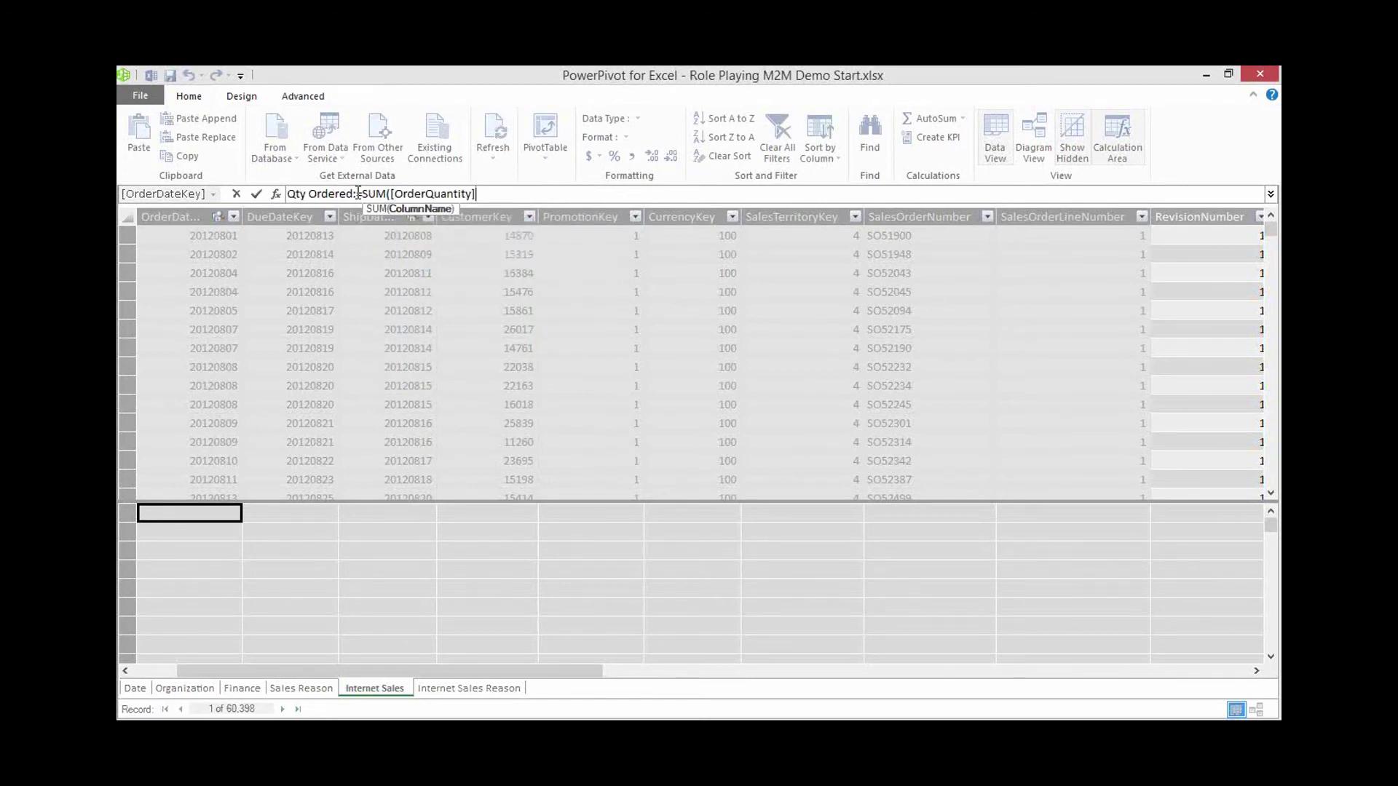
text())
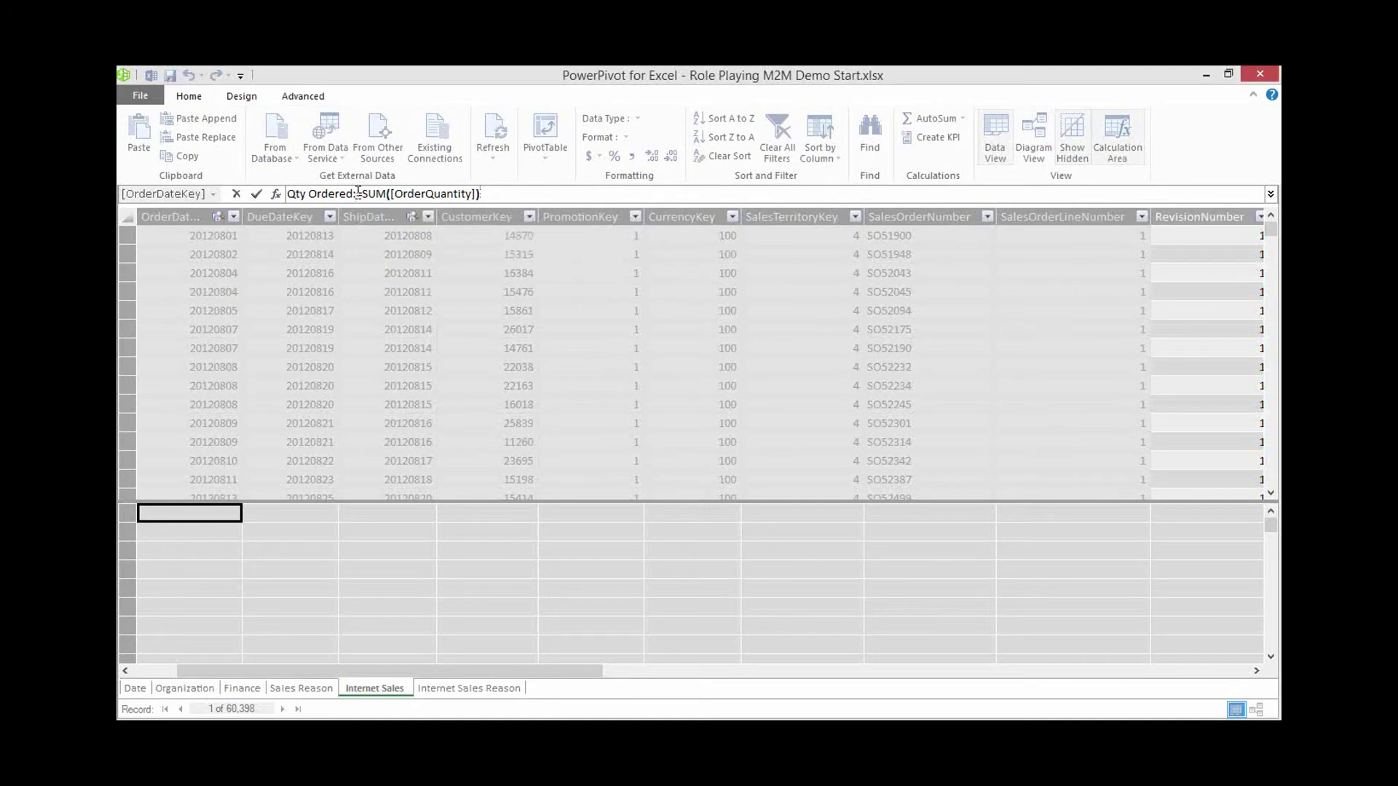
key(Return)
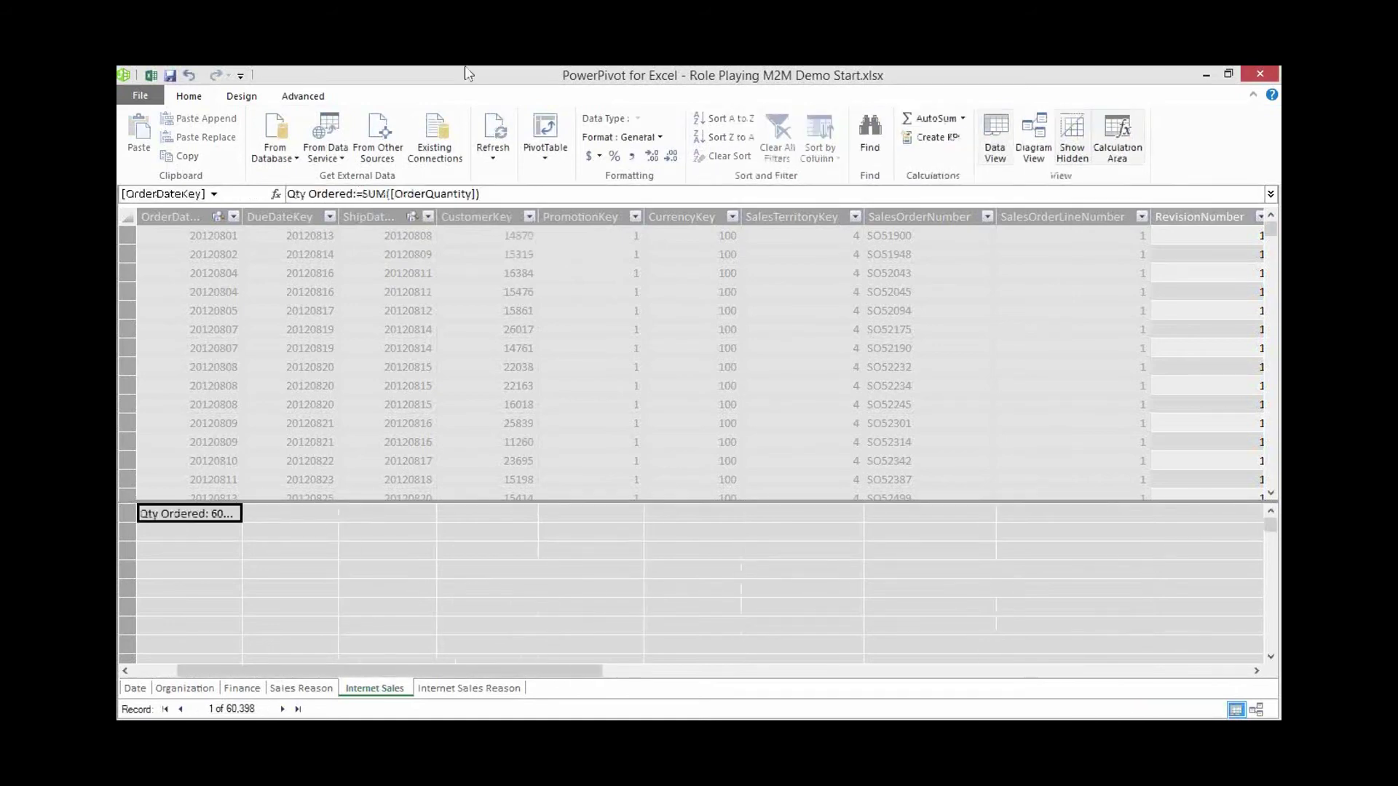
- Widen the OrderDateKey column and format the Qty Ordered measure as Whole Number
drag(243, 221, 359, 227)
click(608, 139)
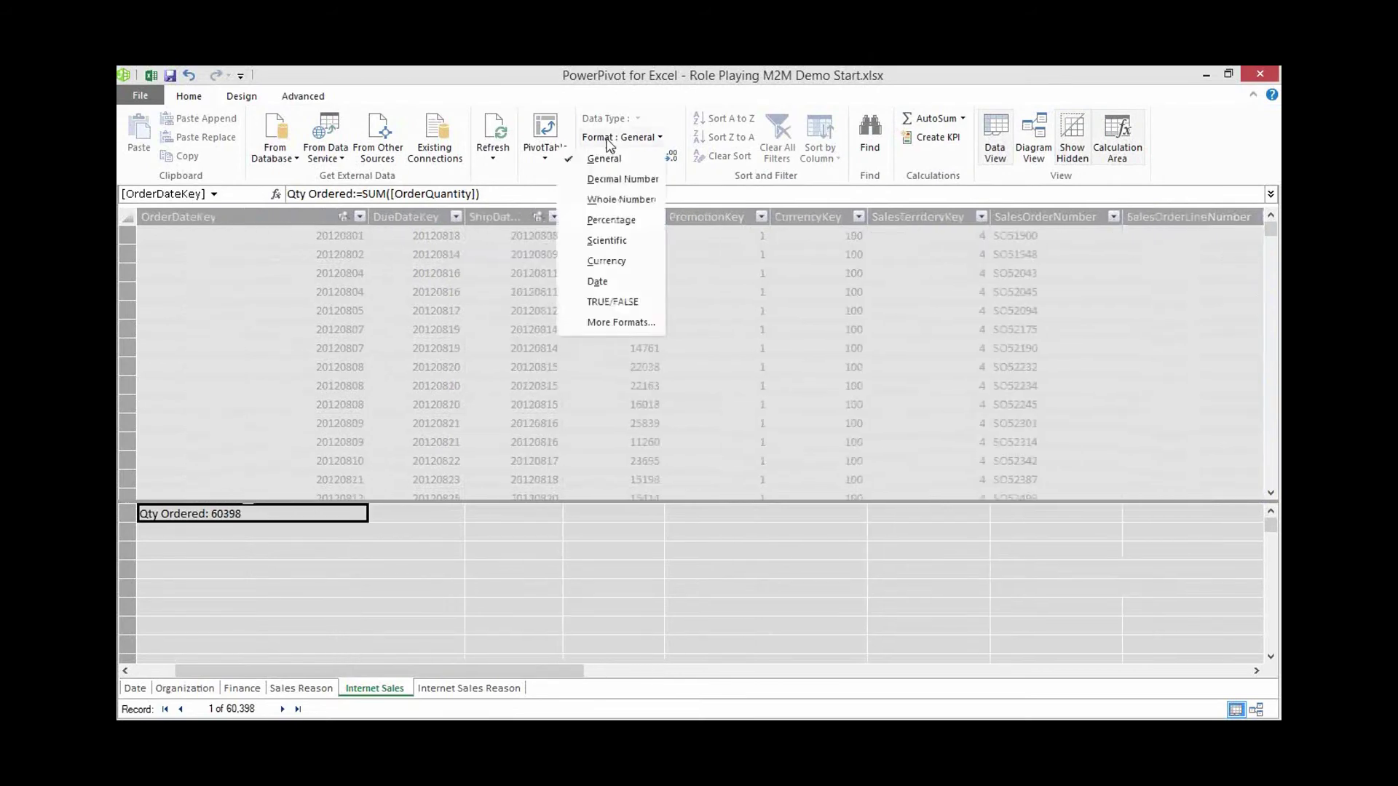
click(613, 199)
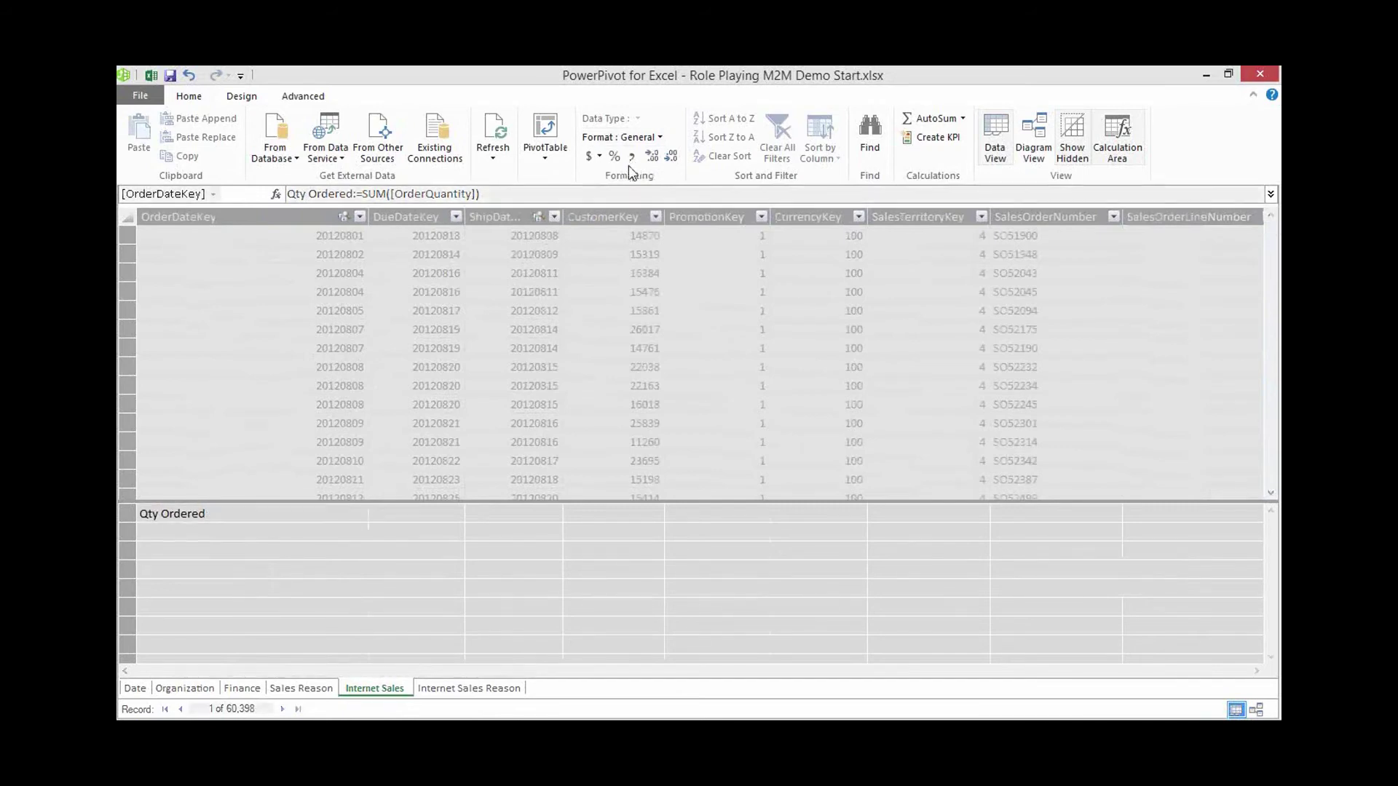
- Insert a PivotTable based on the data model on a new worksheet
click(501, 163)
click(539, 163)
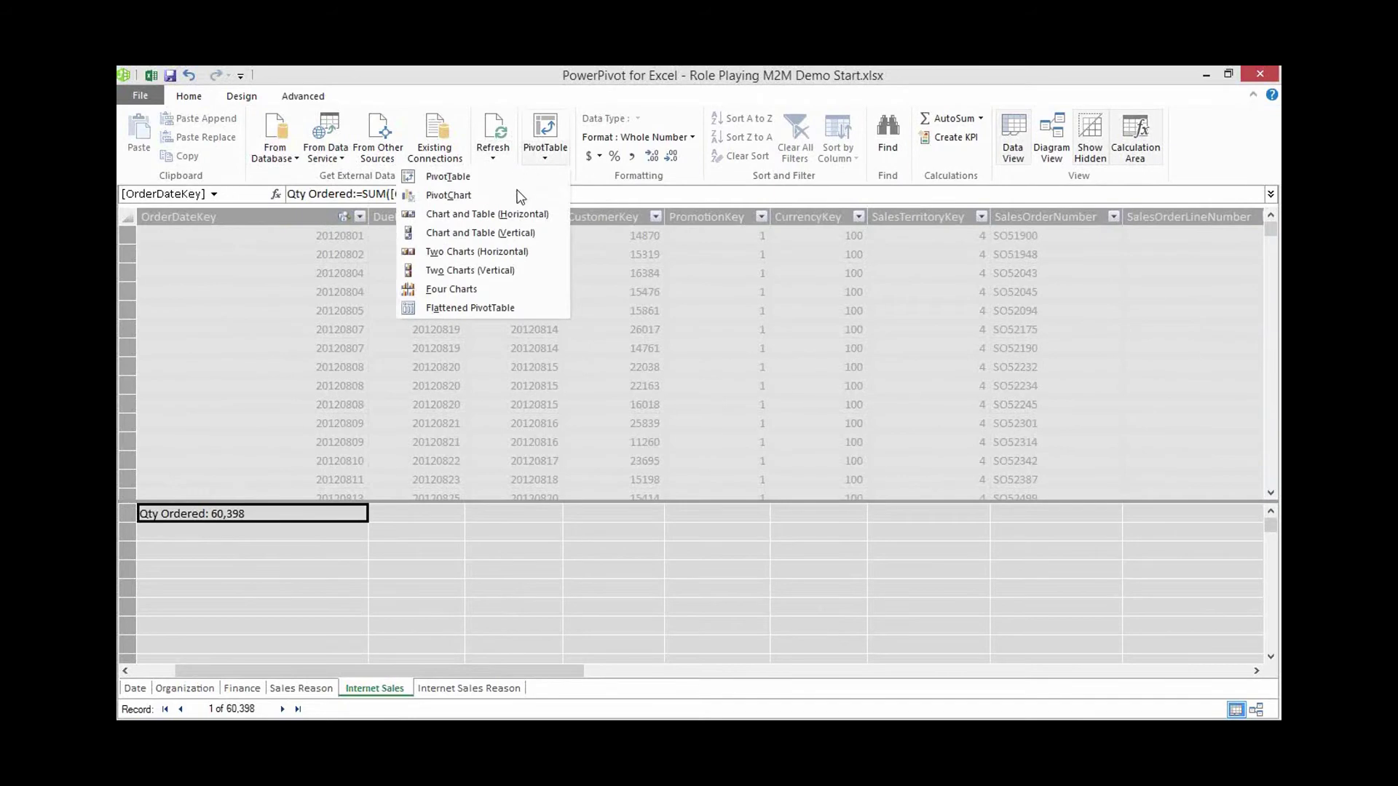
click(514, 183)
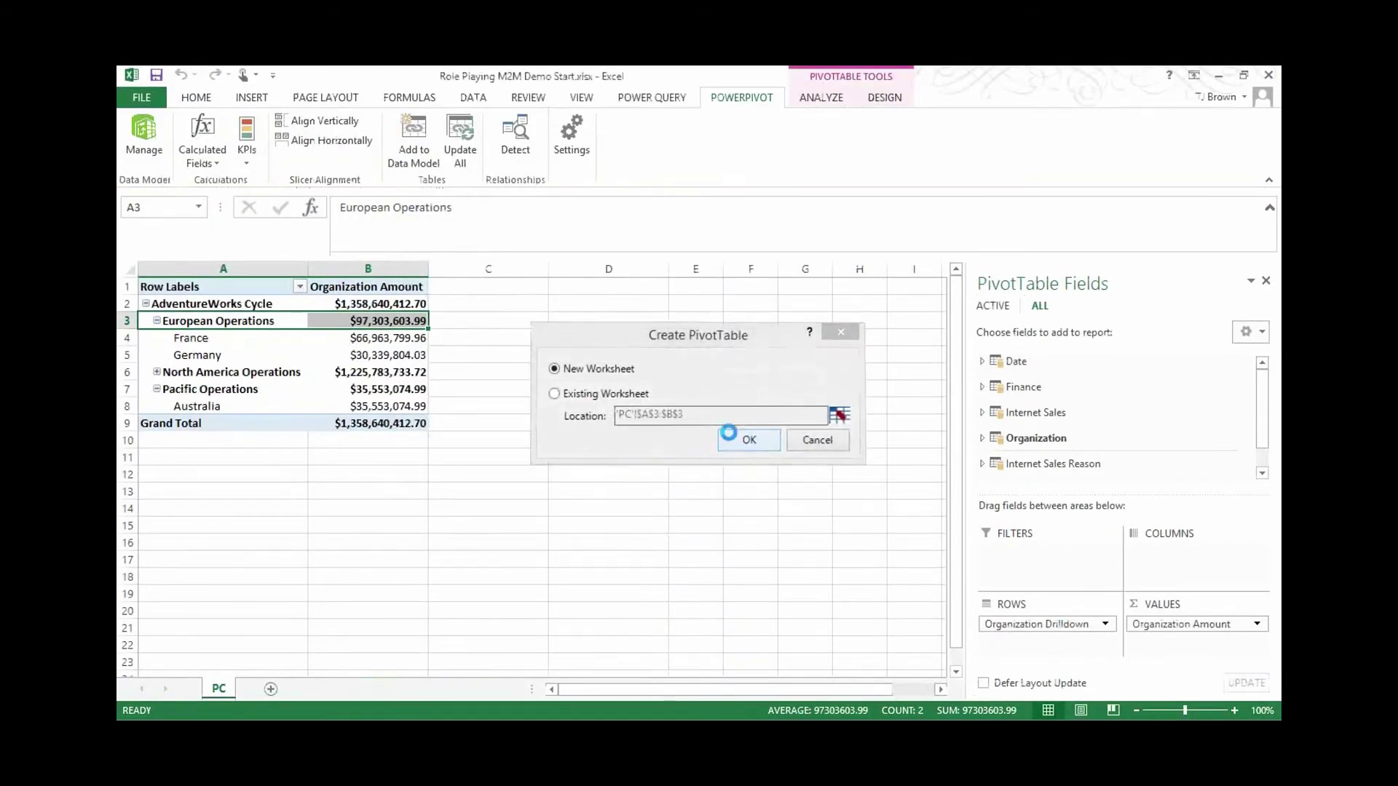
click(747, 438)
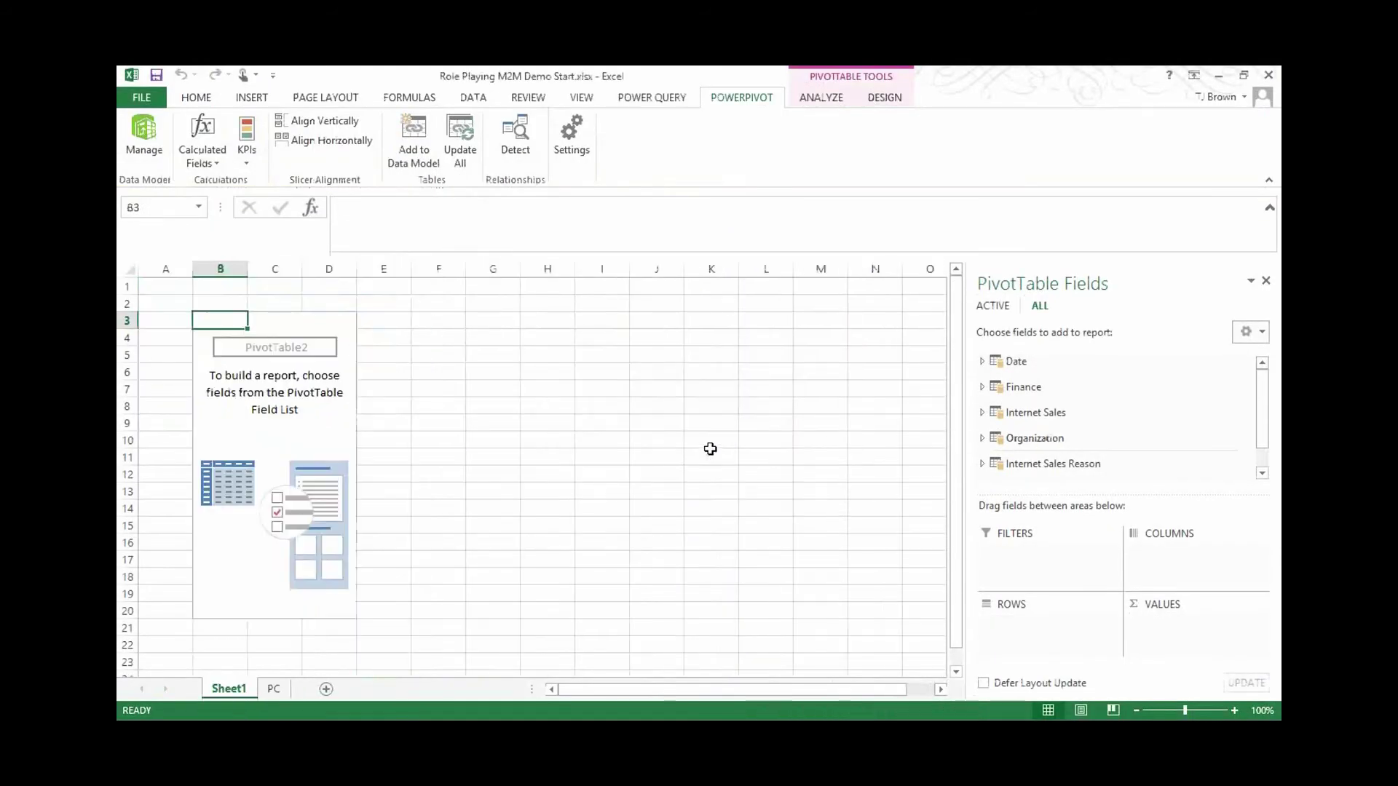
- Add Qty Ordered from Internet Sales to the PivotTable's values and Calendar Drilldown from Date to its rows
click(982, 386)
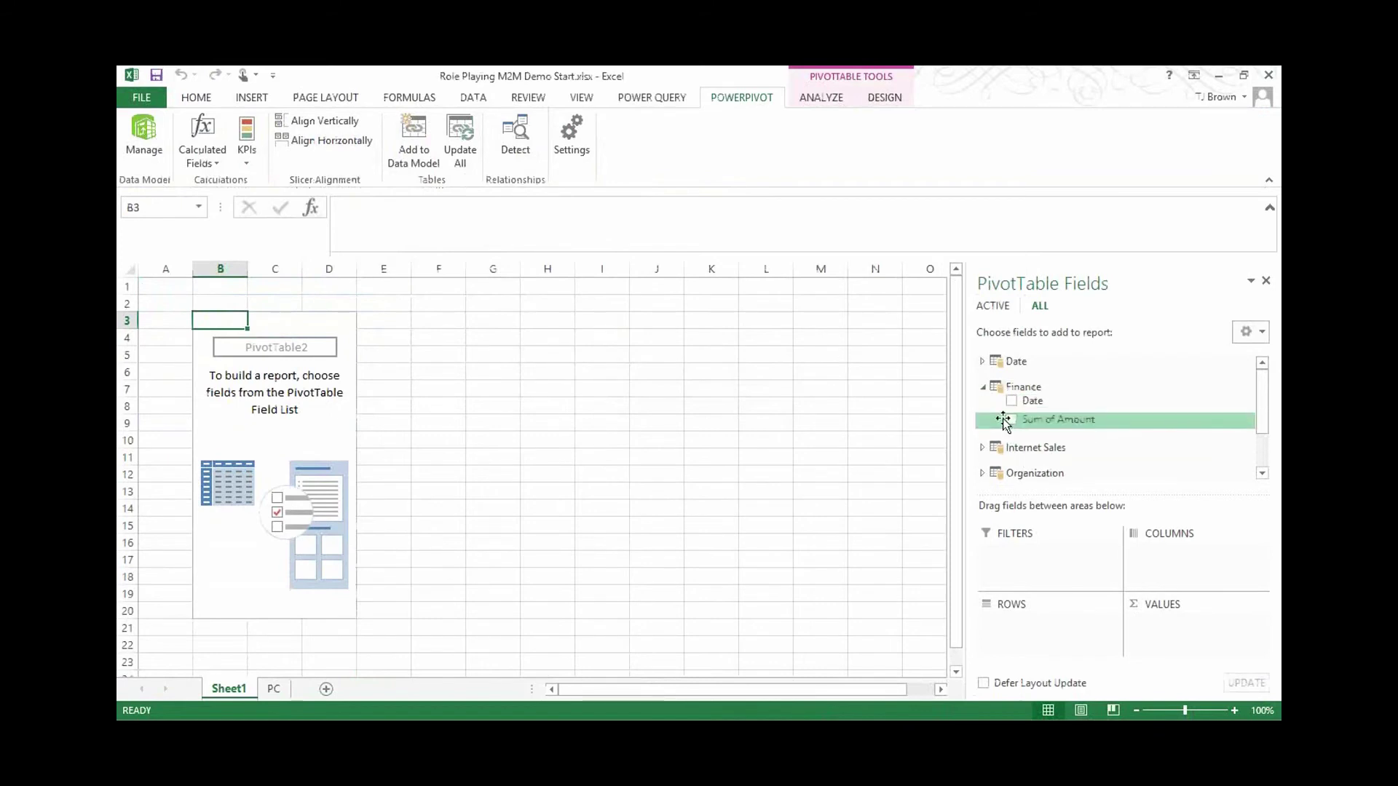
click(982, 386)
click(982, 412)
scroll(1030, 456, down, 4)
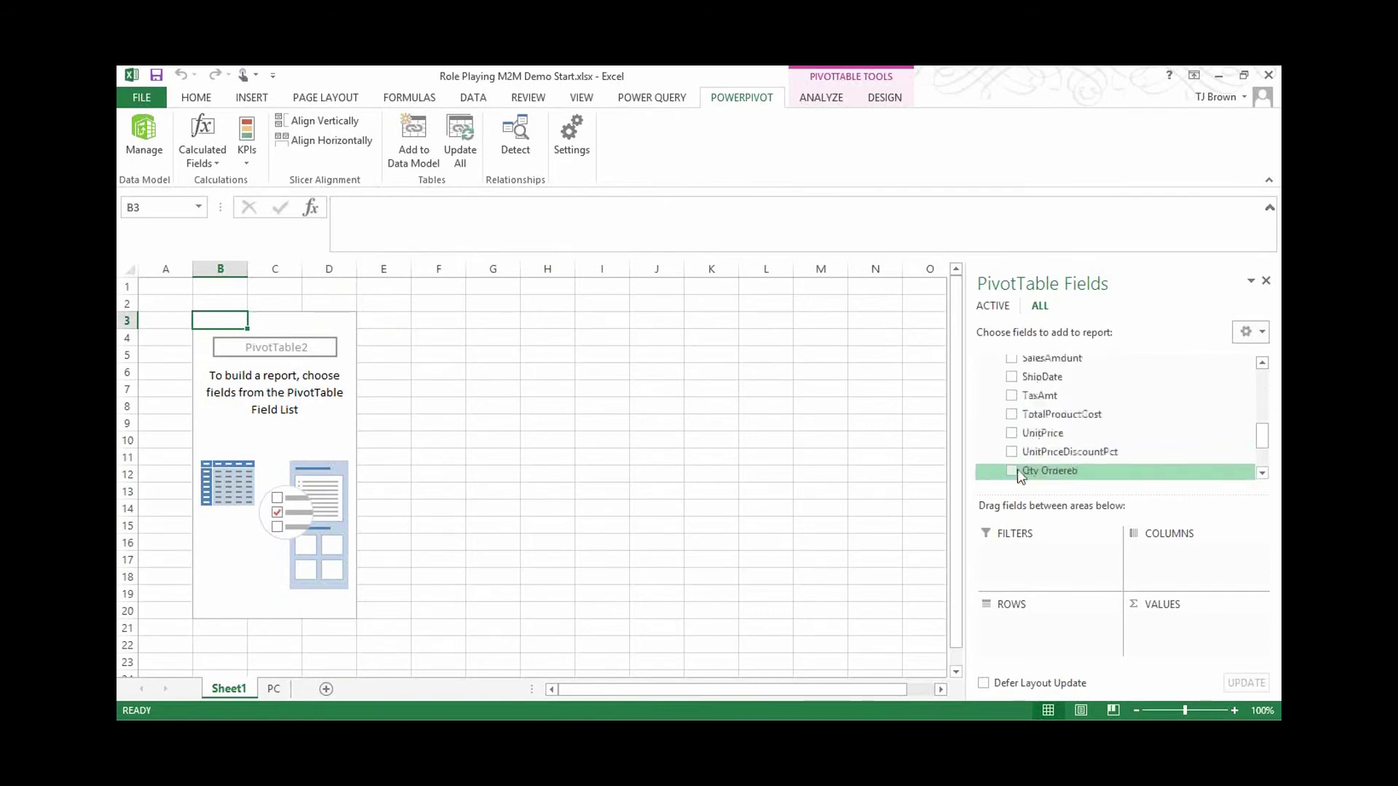
click(1012, 470)
scroll(1039, 452, up, 6)
click(984, 413)
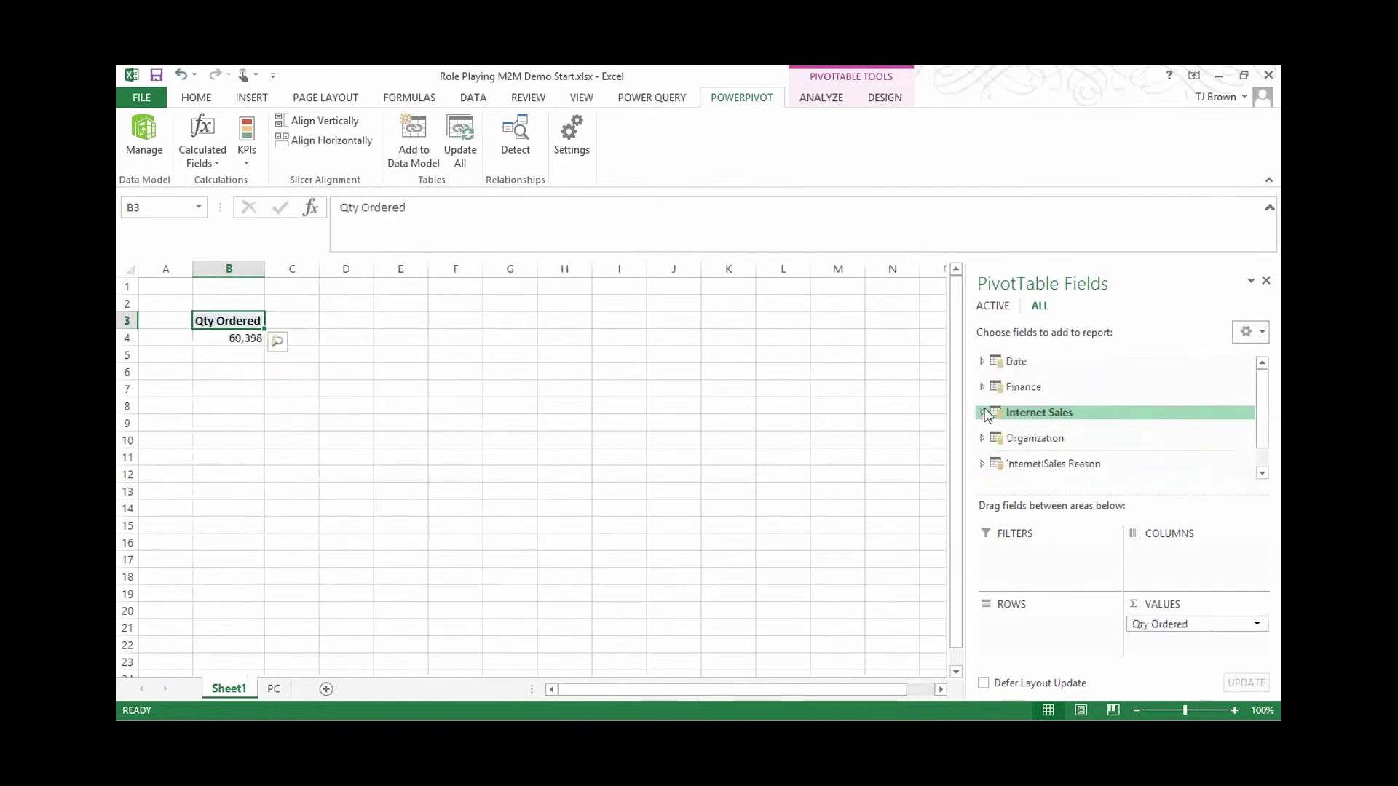
click(982, 361)
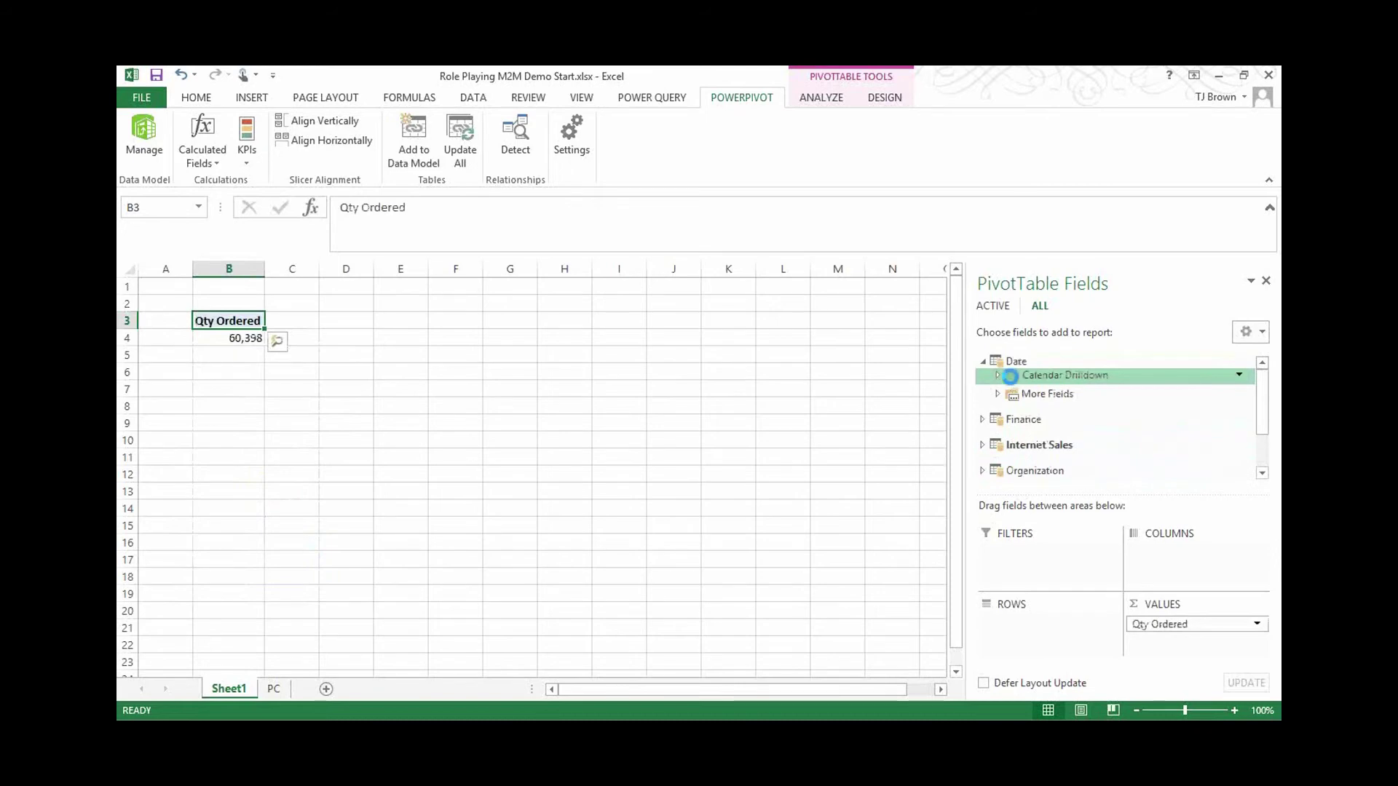
click(1012, 375)
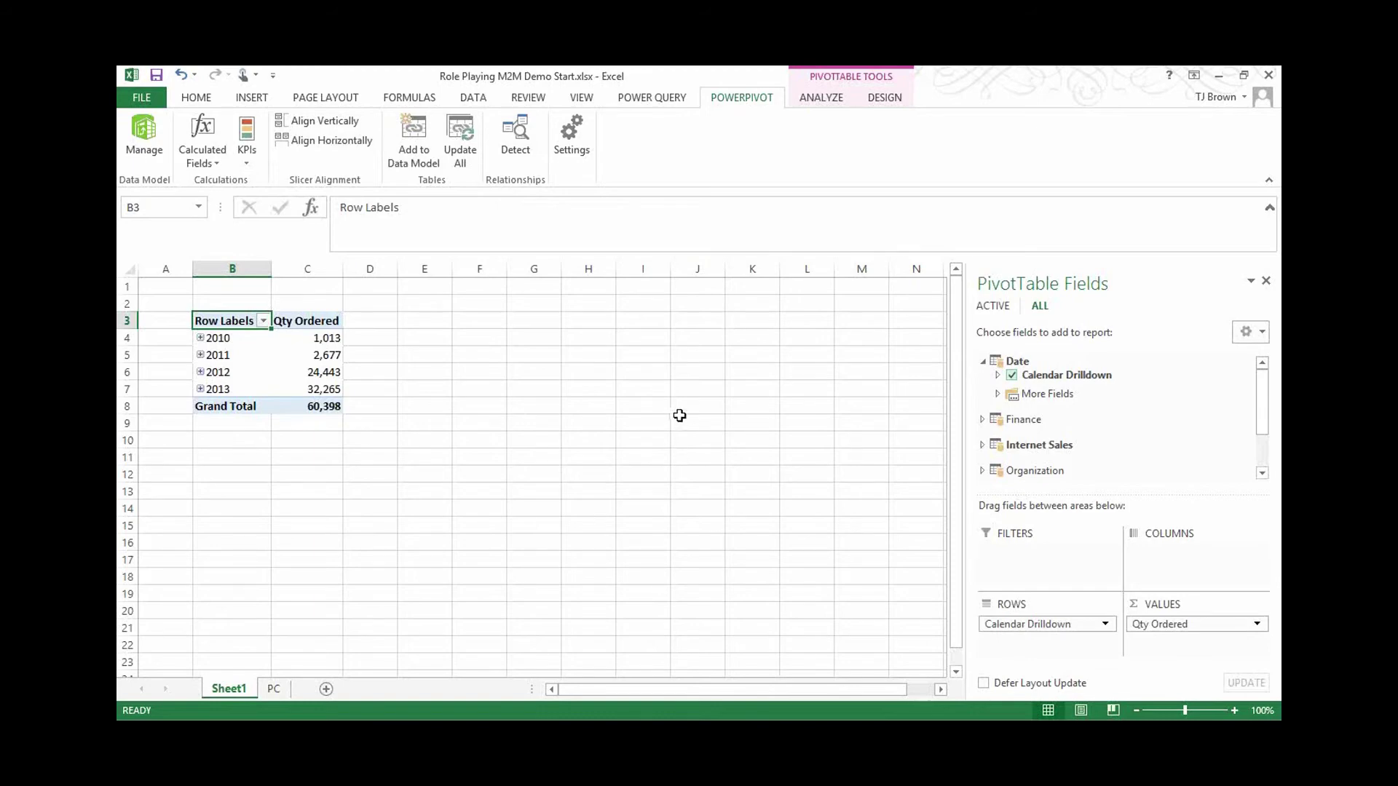
- Back in the Power Pivot window, start a measure below Qty Ordered with Qty Shipped:=CALCULATE(SUM([OrderQuantity]), in the calculation area
key(alt+Tab)
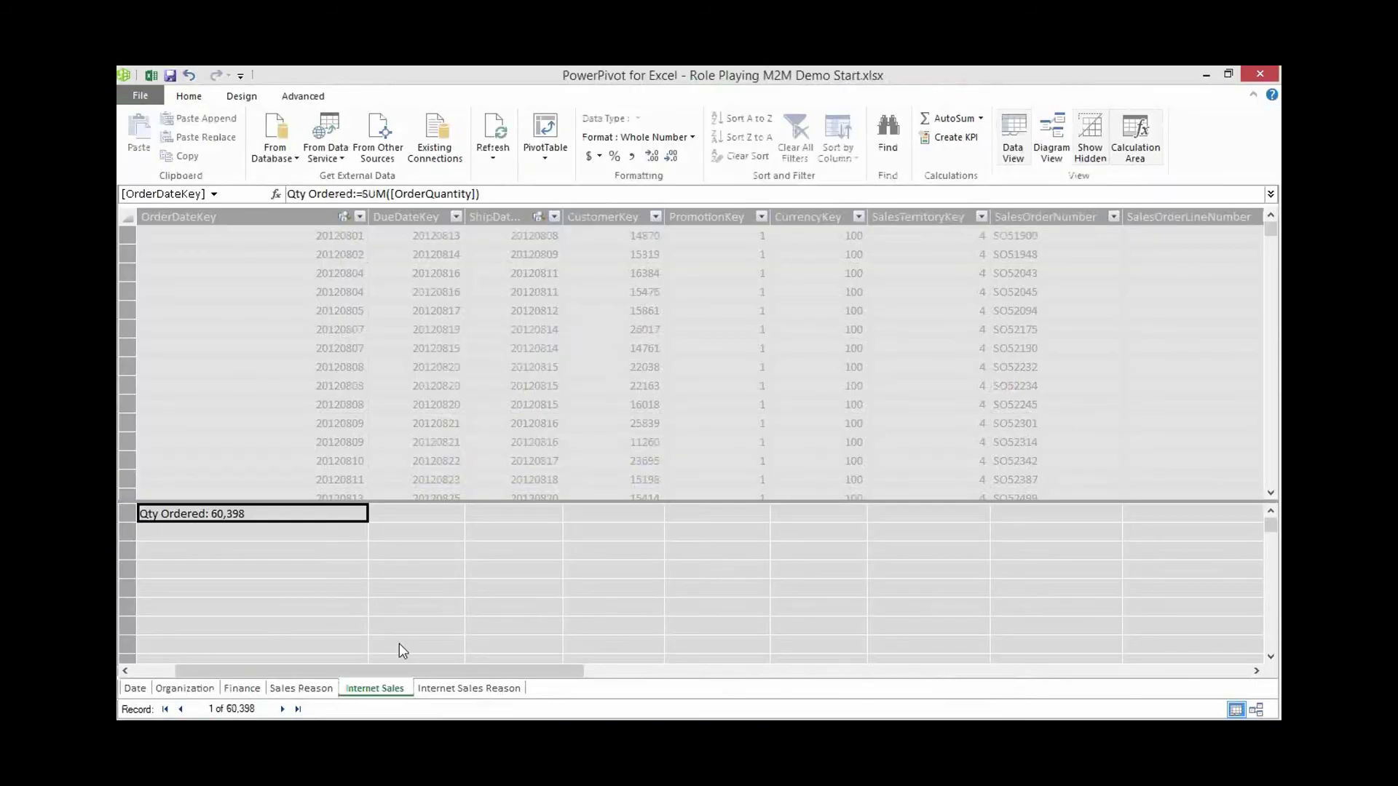
click(220, 532)
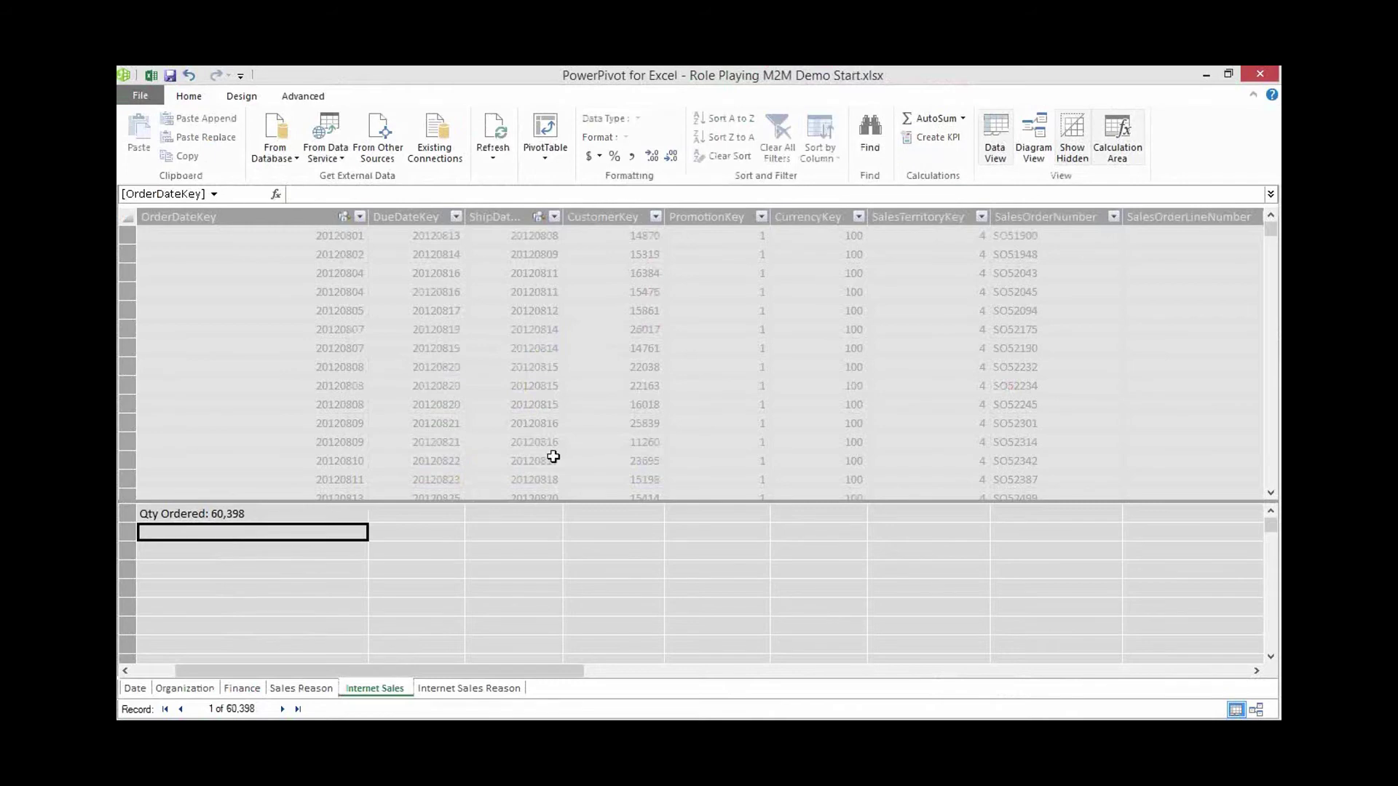
text(Q)
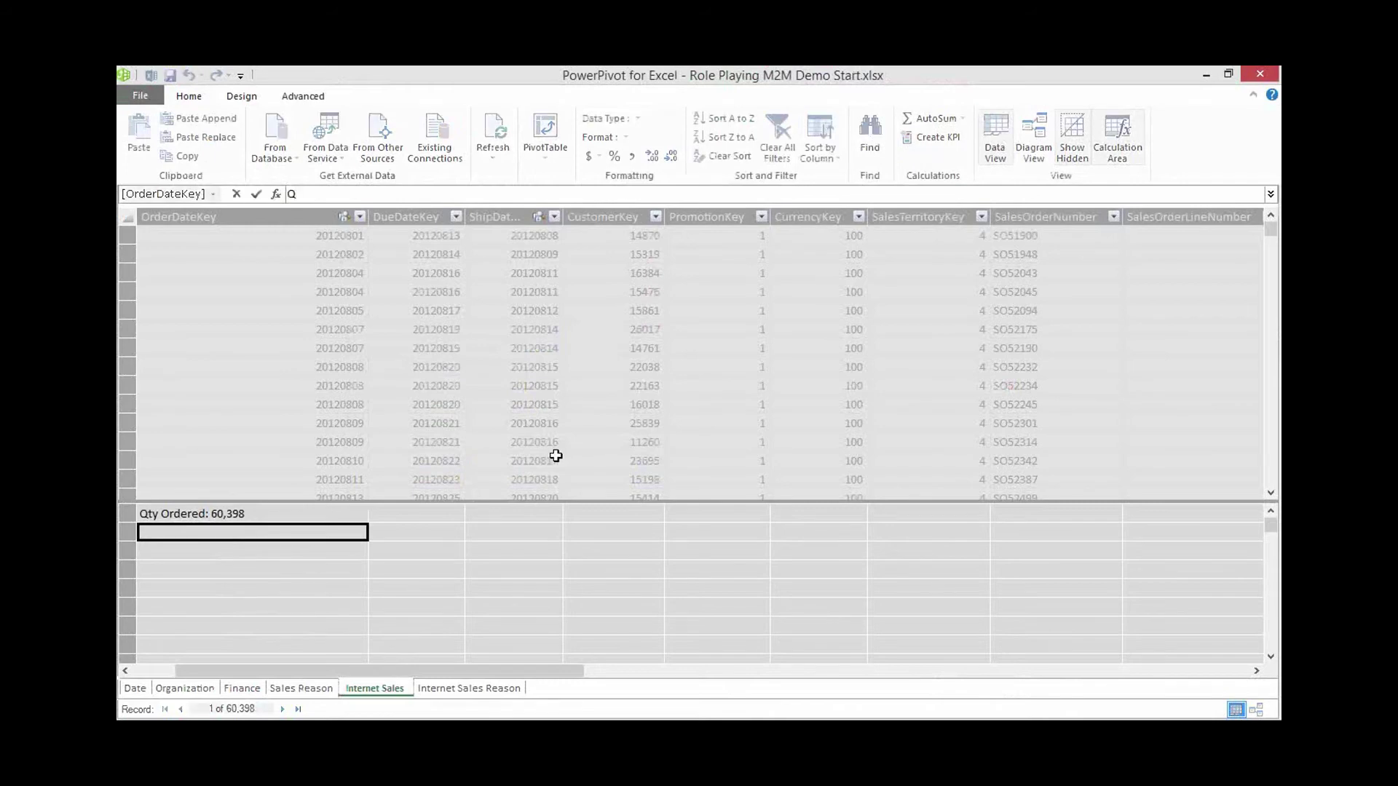
text(ty Shipped:=ca)
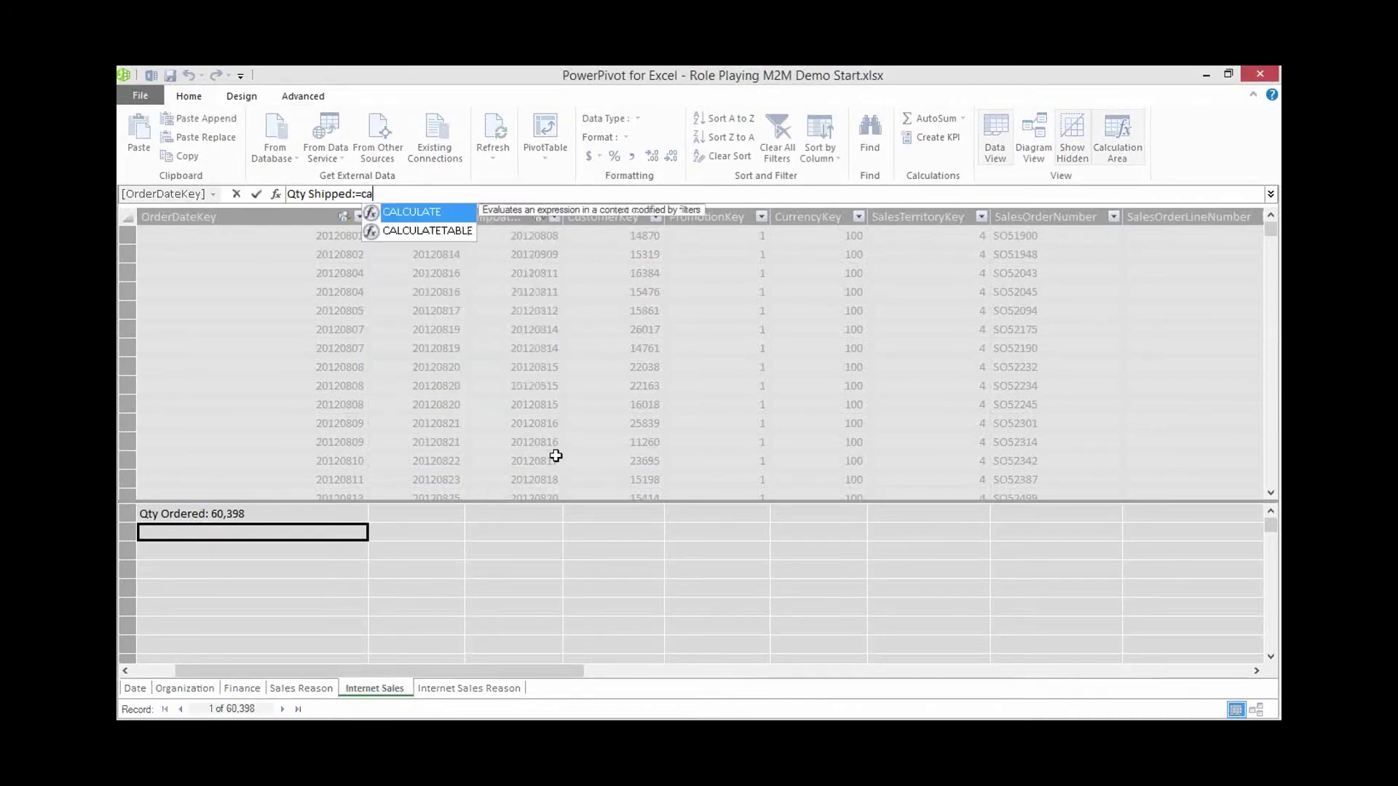
key(Tab)
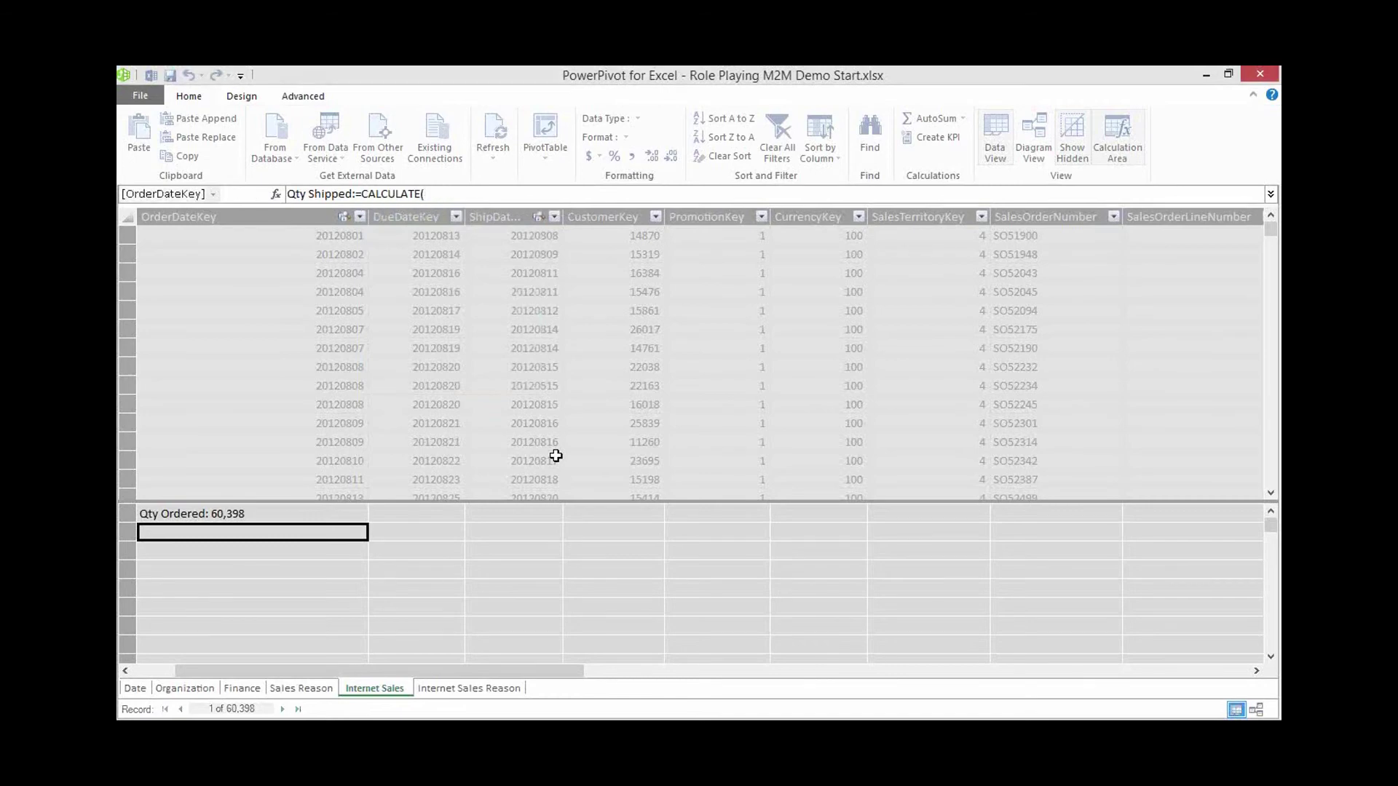
text(SUM()
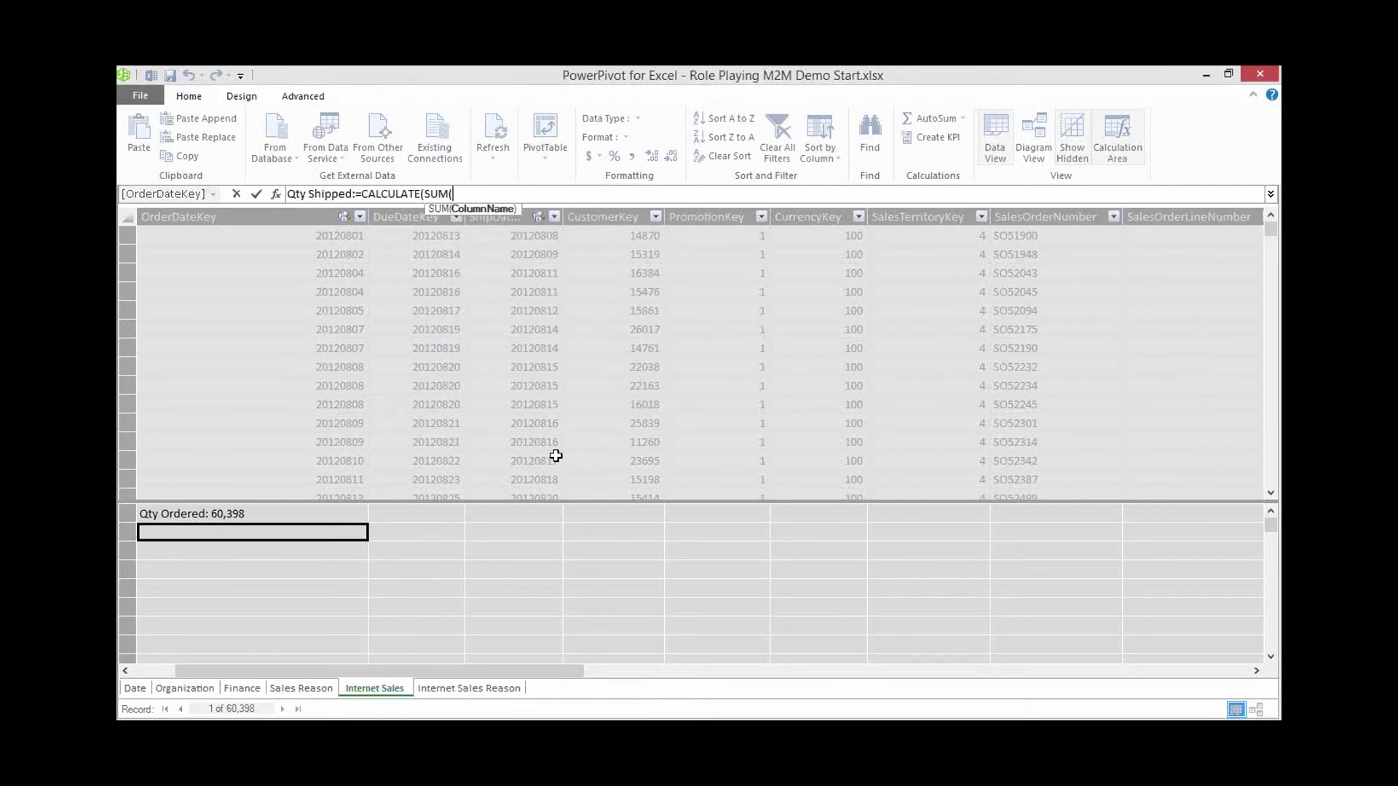
text([or)
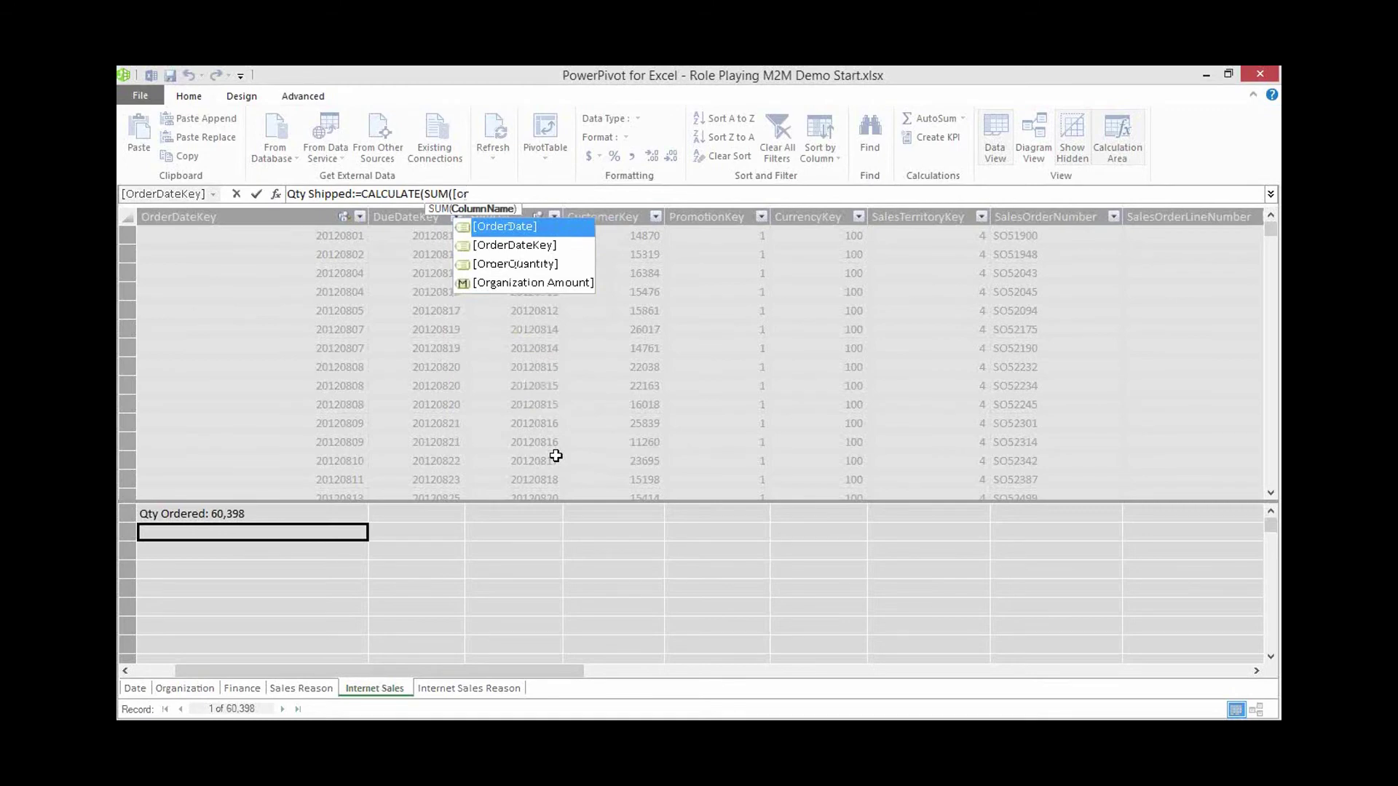
key(Down)
key(Down)
key(Tab)
text(),)
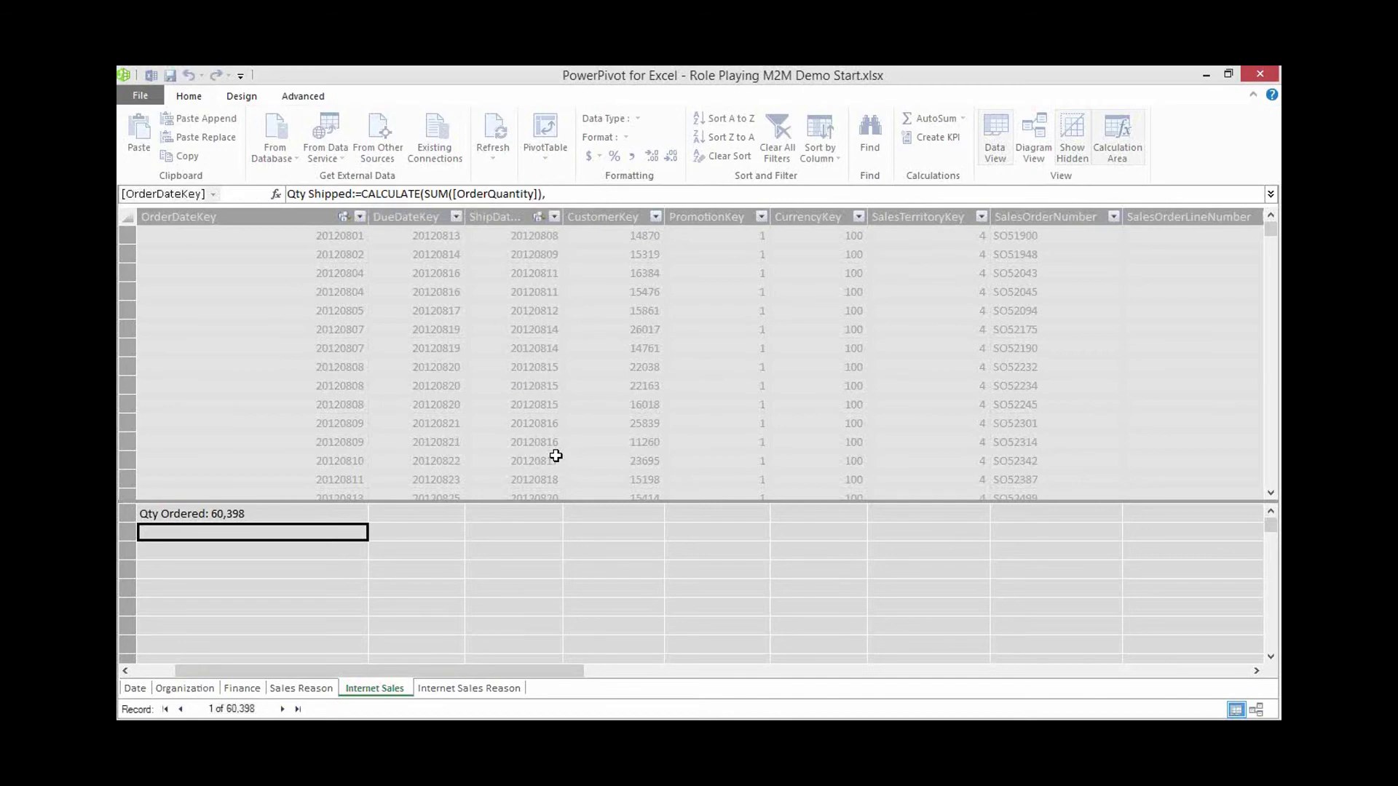
- Continue the Qty Shipped formula with a USERELATIONSHIP filter that takes [ShipDateKey] as its first column
text(u)
key(Tab)
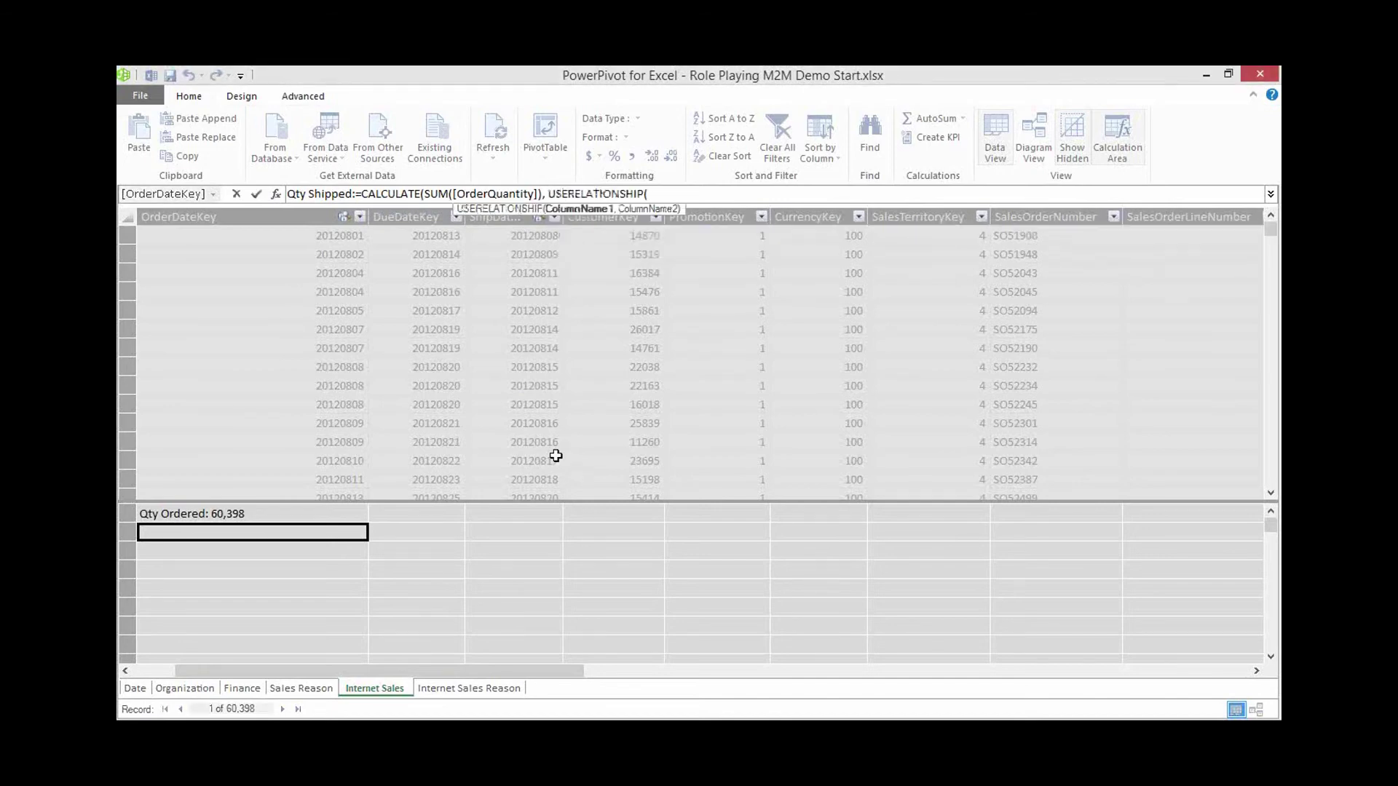
text('sh)
key(BackSpace)
key(BackSpace)
key(BackSpace)
text([shi)
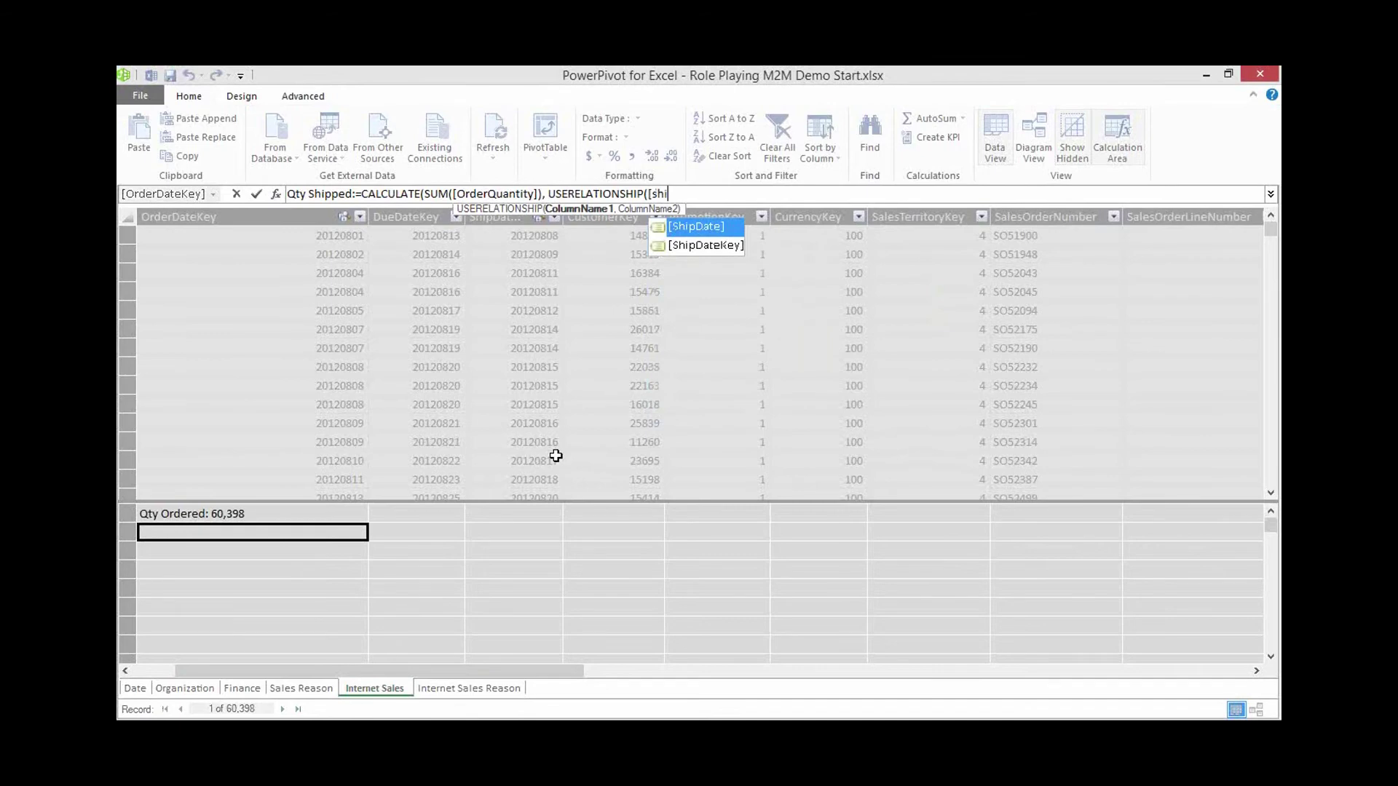
key(Down)
key(Tab)
text(,)
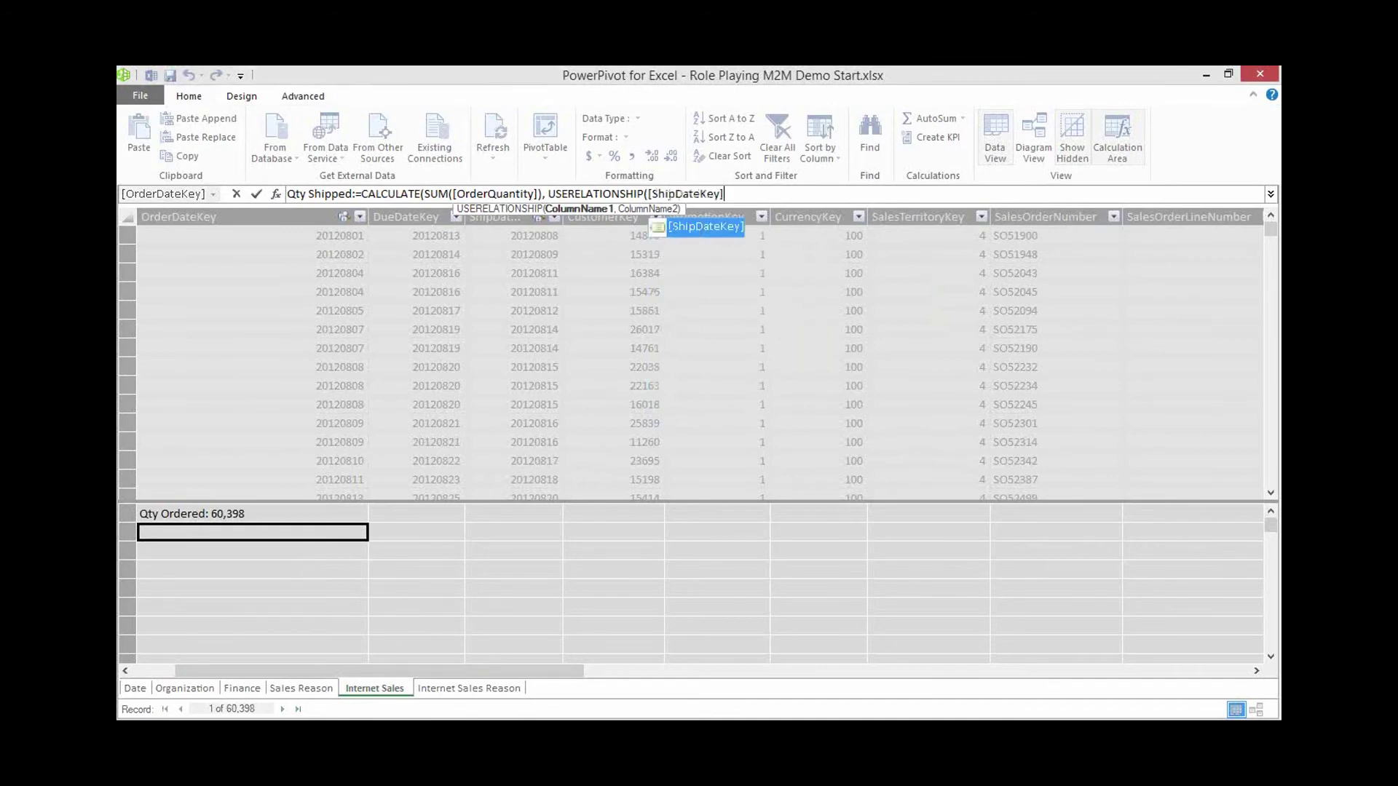
key(BackSpace)
- Complete the Qty Shipped formula with 'Date'[DateKey] as the second relationship column, close both functions and commit it
text(, 'd)
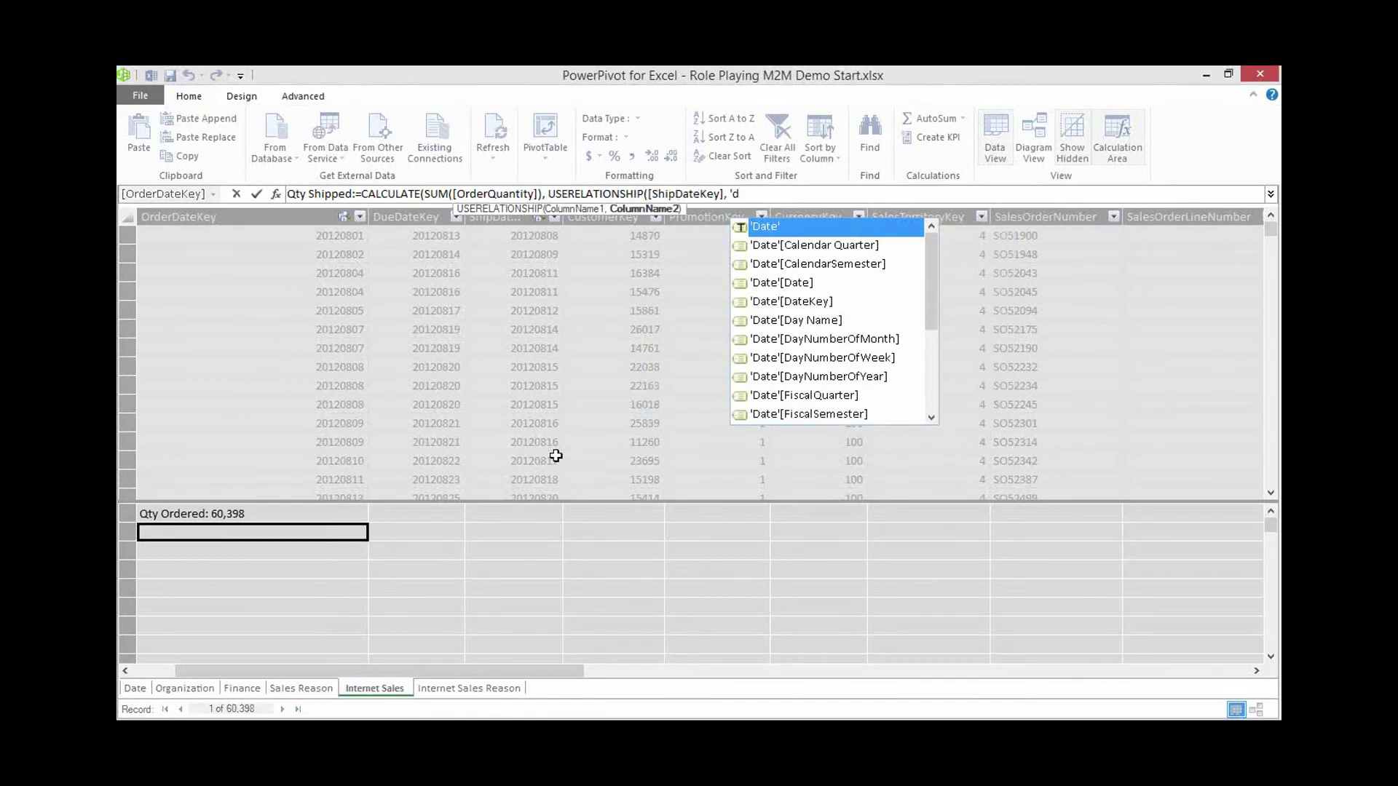
key(Down)
key(Down)
key(Down)
key(Down)
key(Tab)
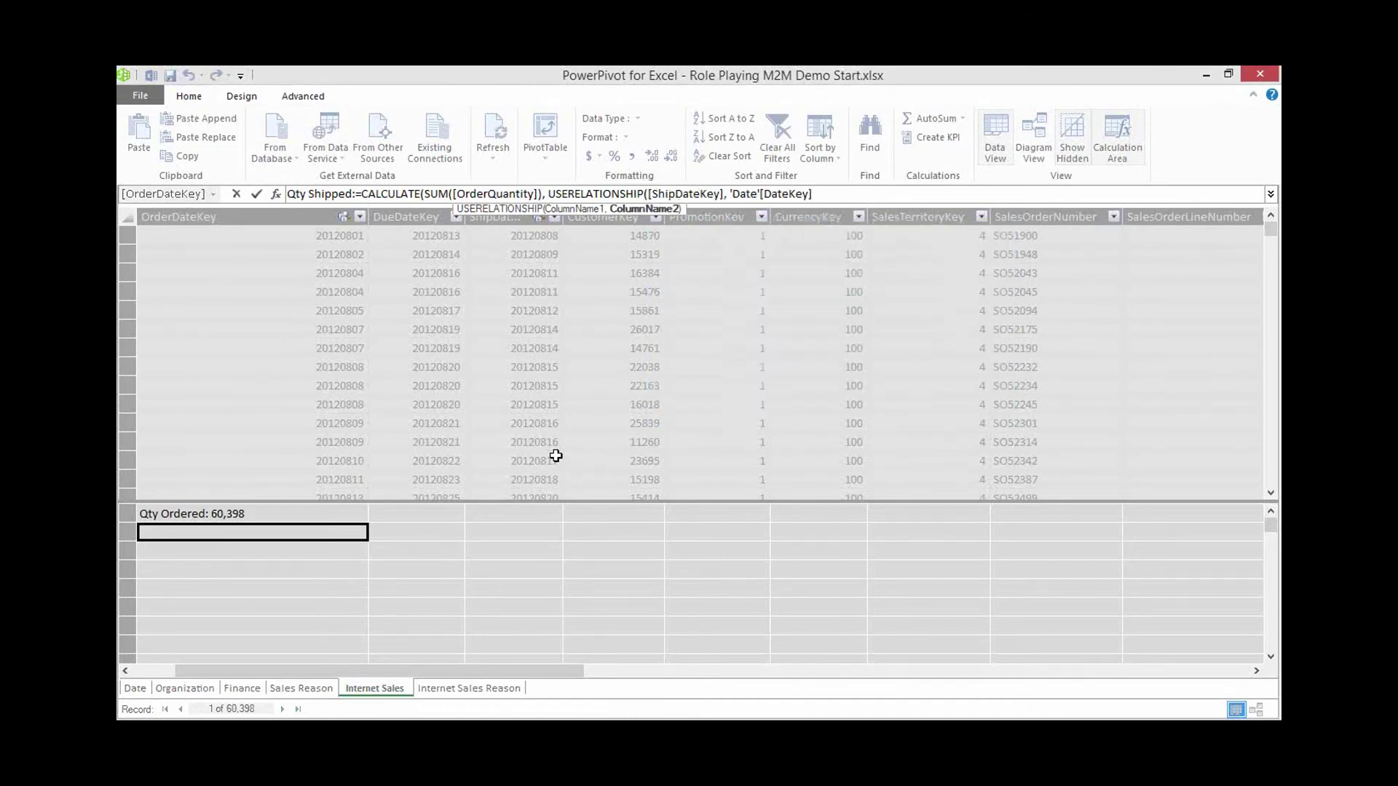
text())
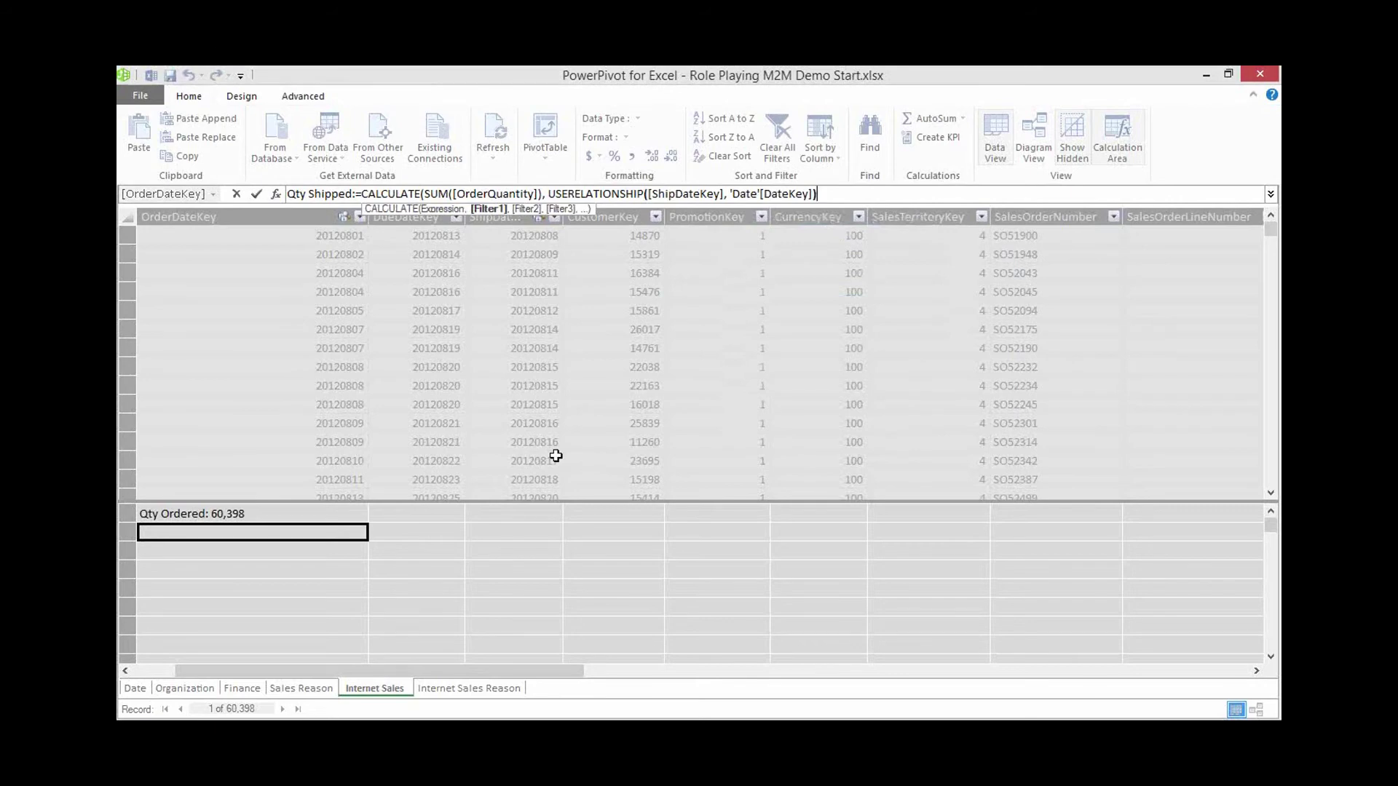
text())
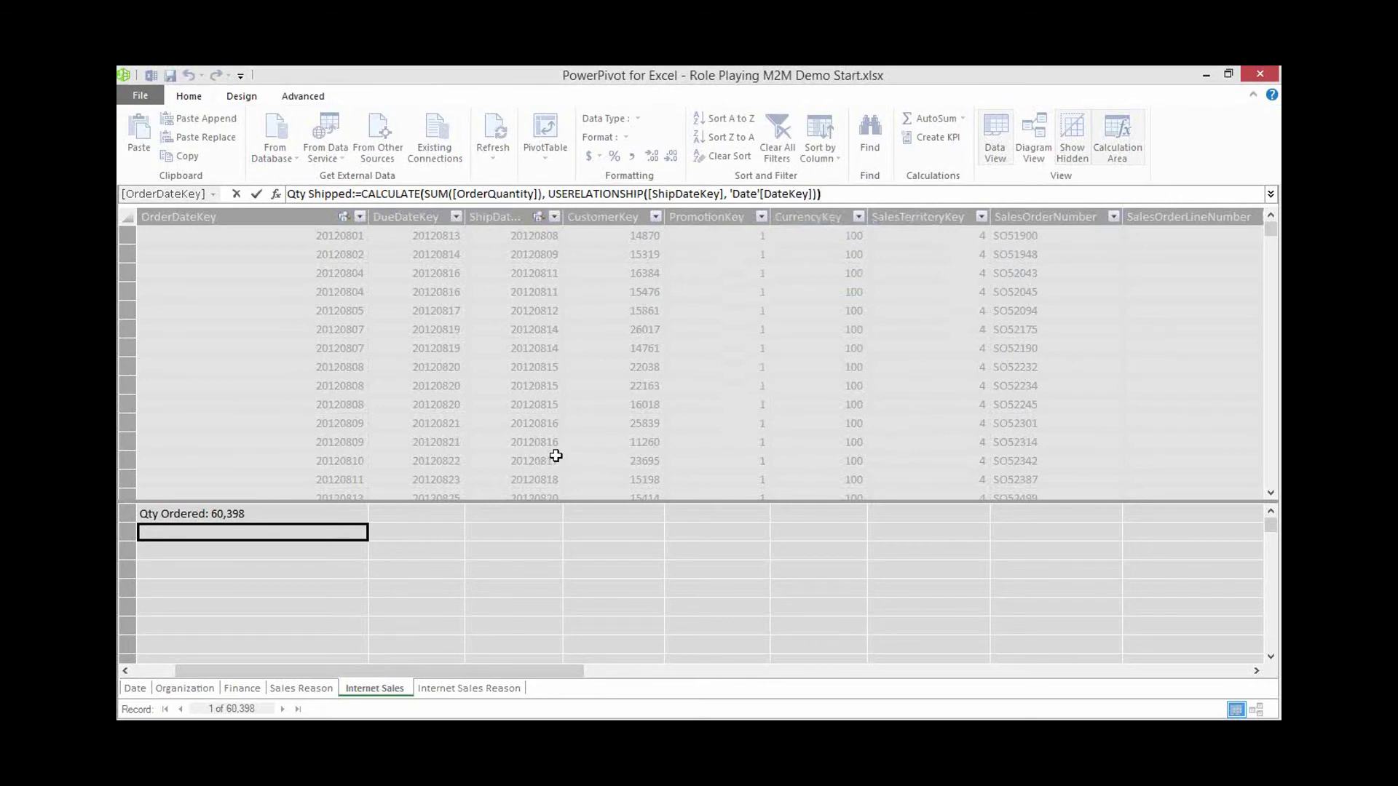
key(Return)
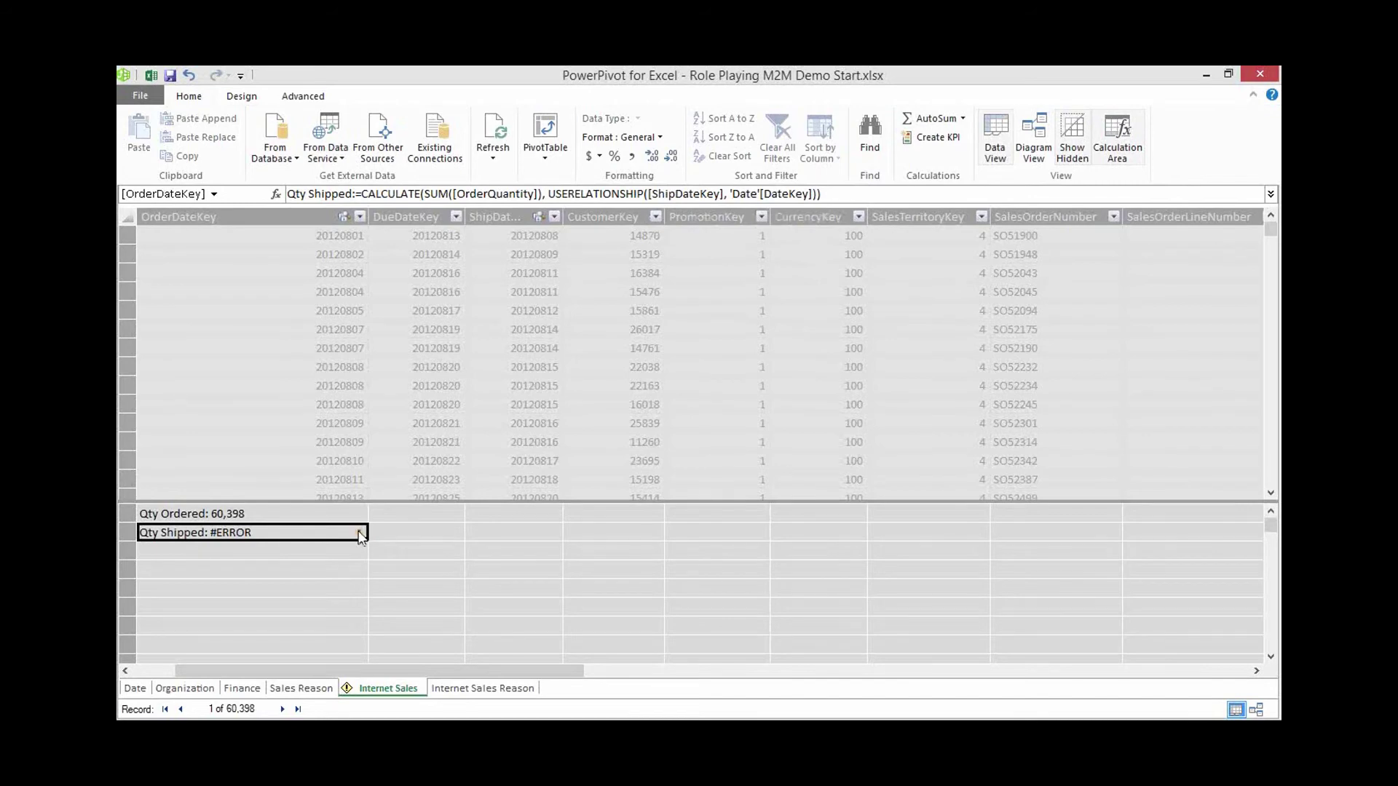
- Qualify [ShipDateKey] in the Qty Shipped formula with the table name 'Internet Sales' and commit the measure
mouse_move(360, 536)
click(649, 192)
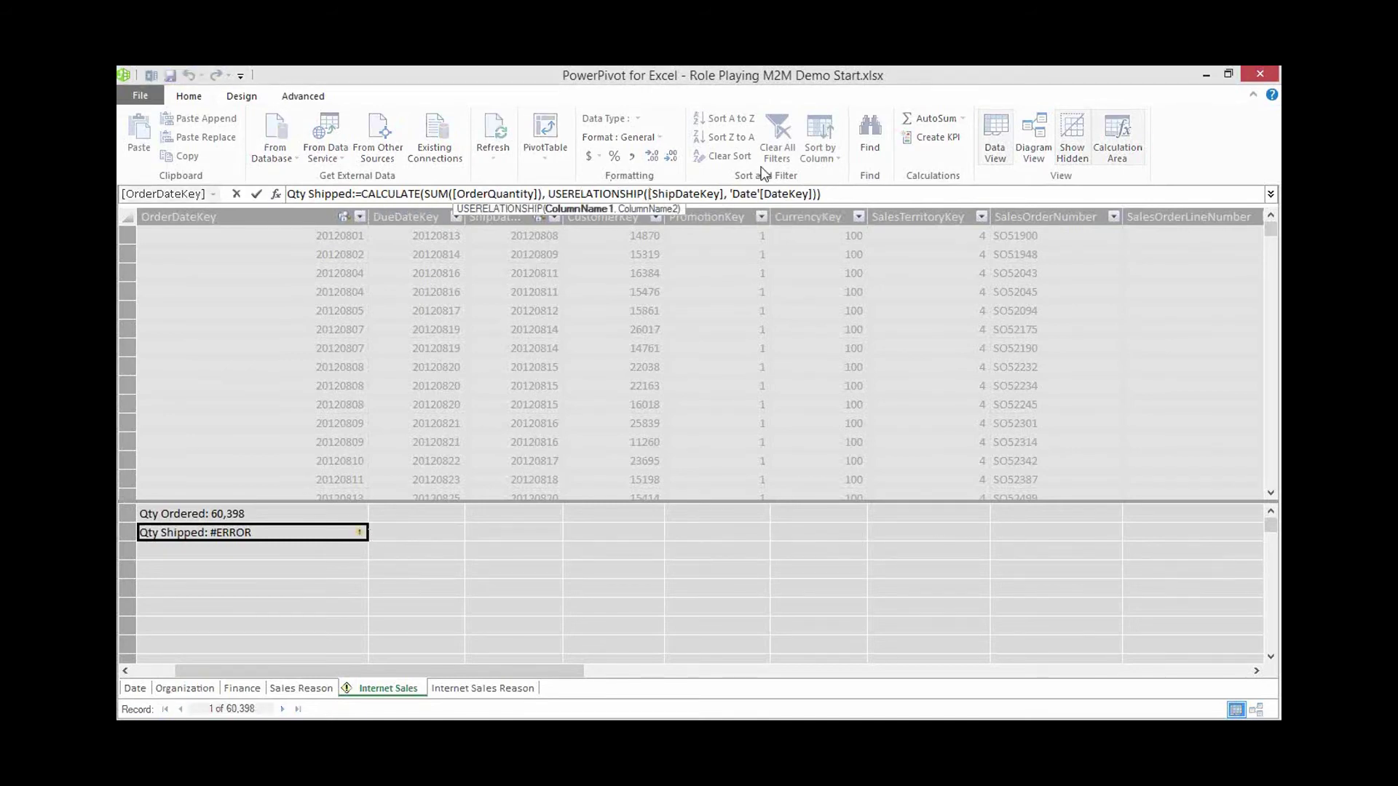
text('Internet Sales')
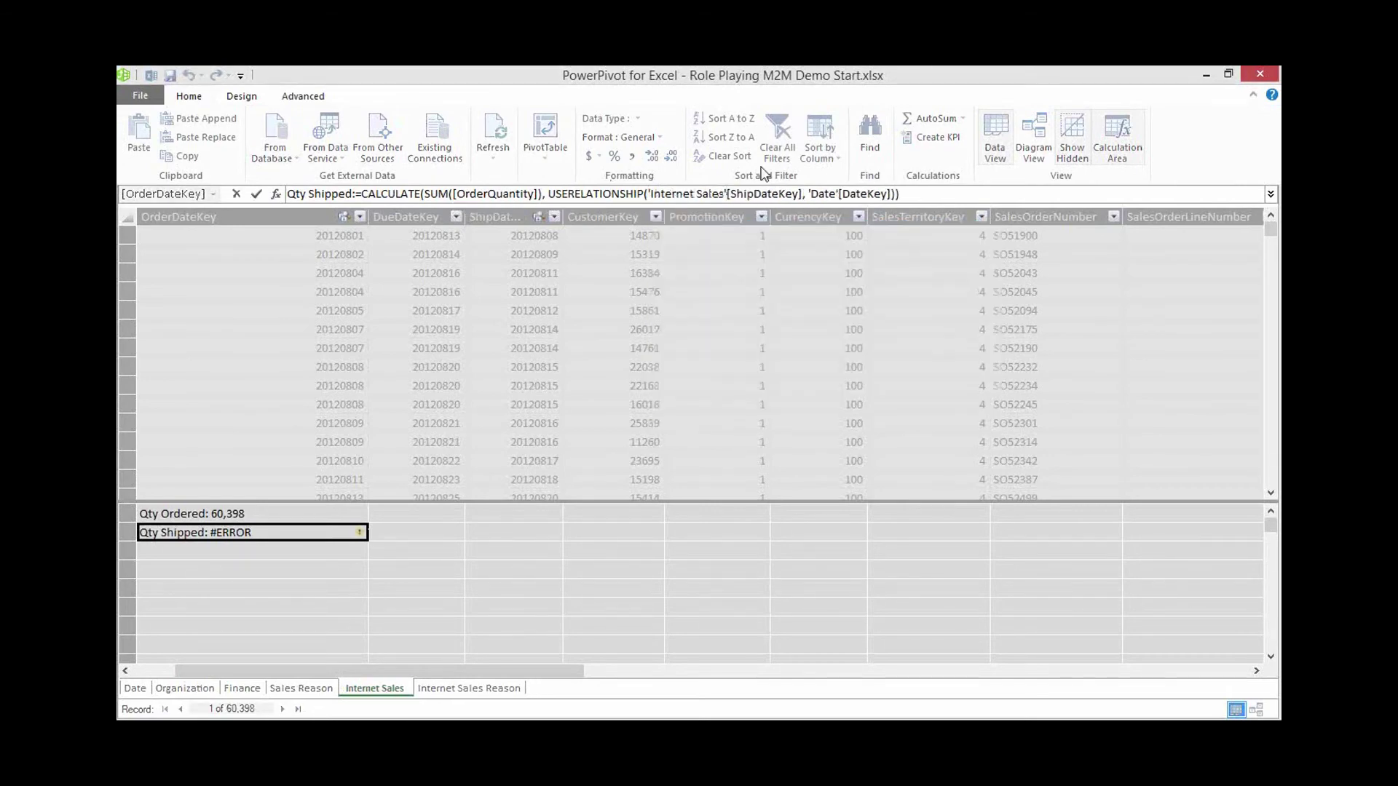
key(Return)
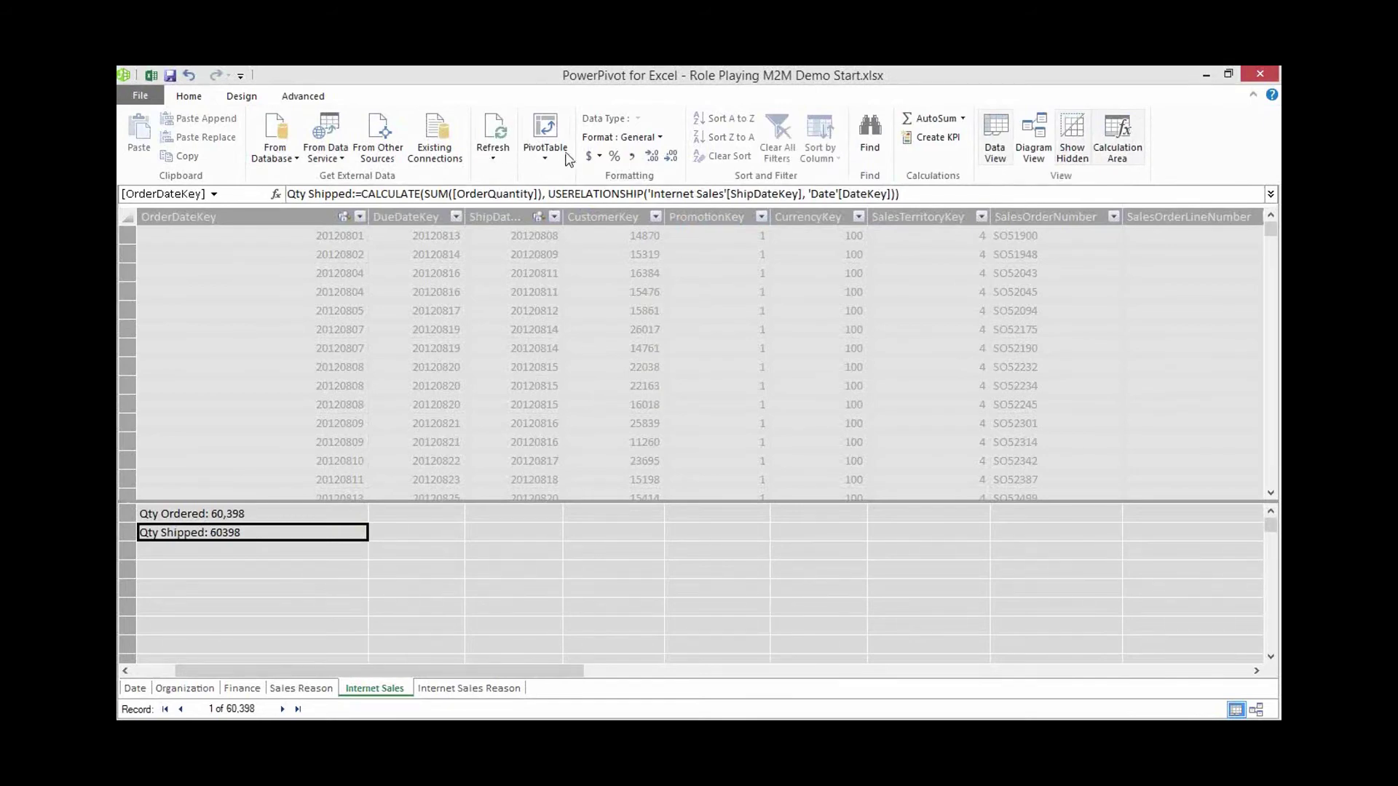
- Format the Qty Shipped measure as Whole Number with a thousands separator
click(618, 138)
click(620, 198)
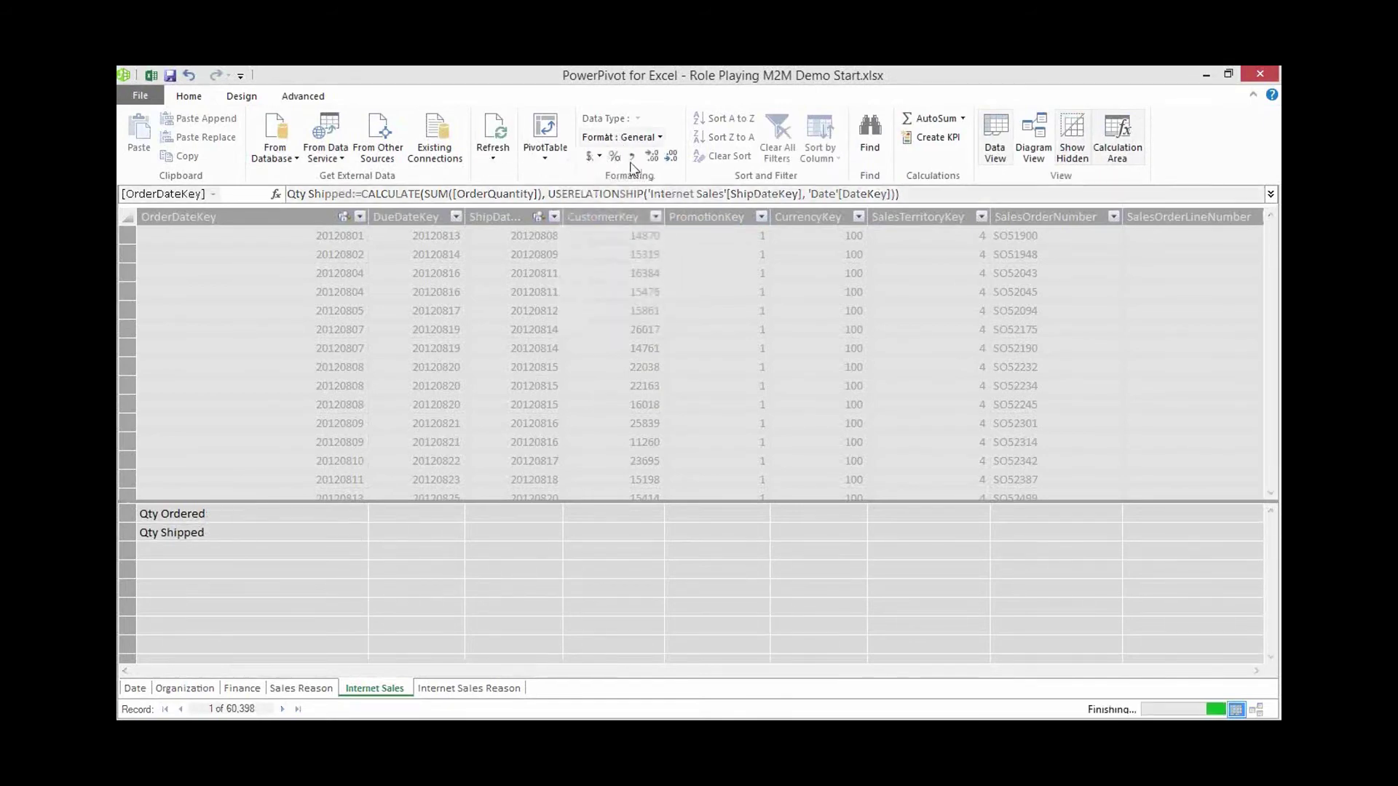
click(632, 156)
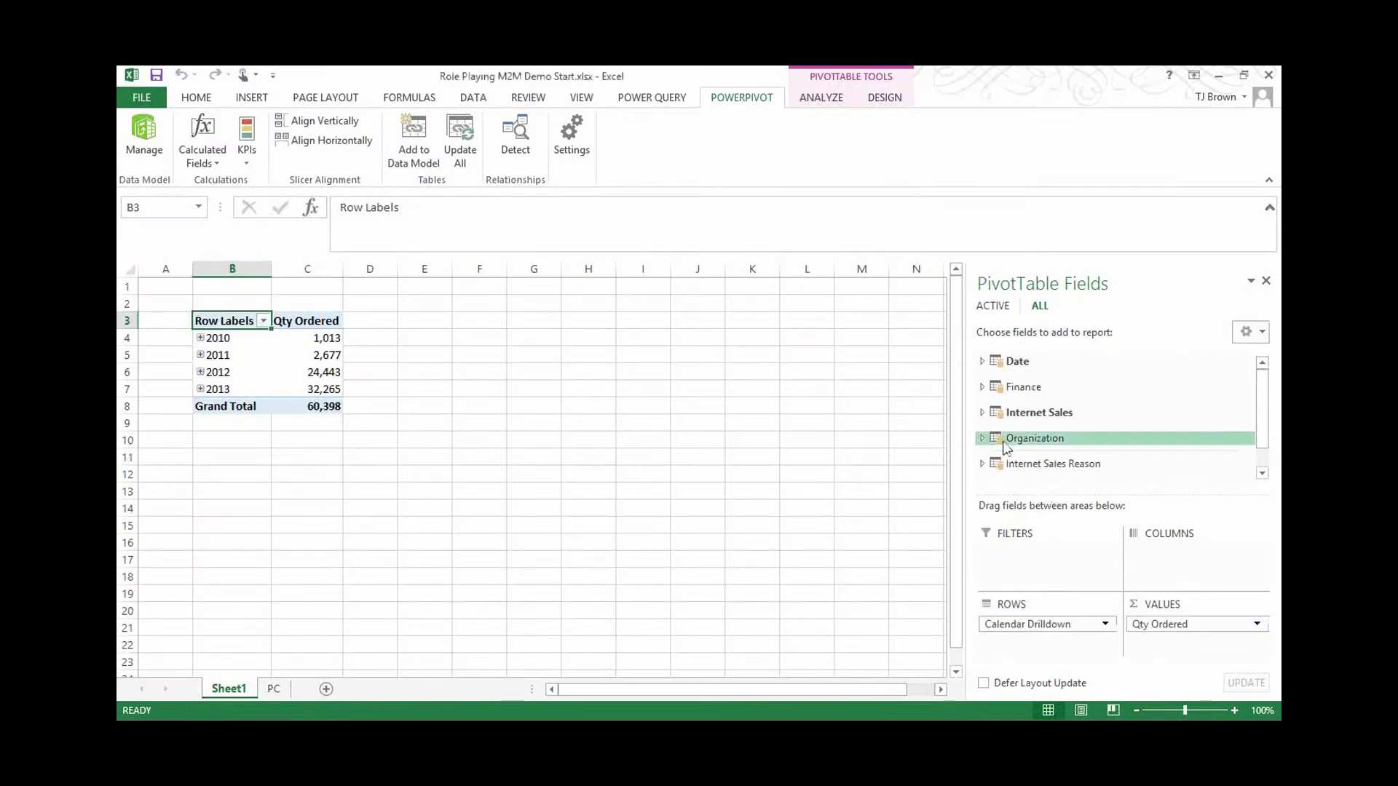
- Back in the Excel workbook, add Qty Shipped from Internet Sales to the PivotTable's values
click(982, 412)
scroll(1011, 437, down, 8)
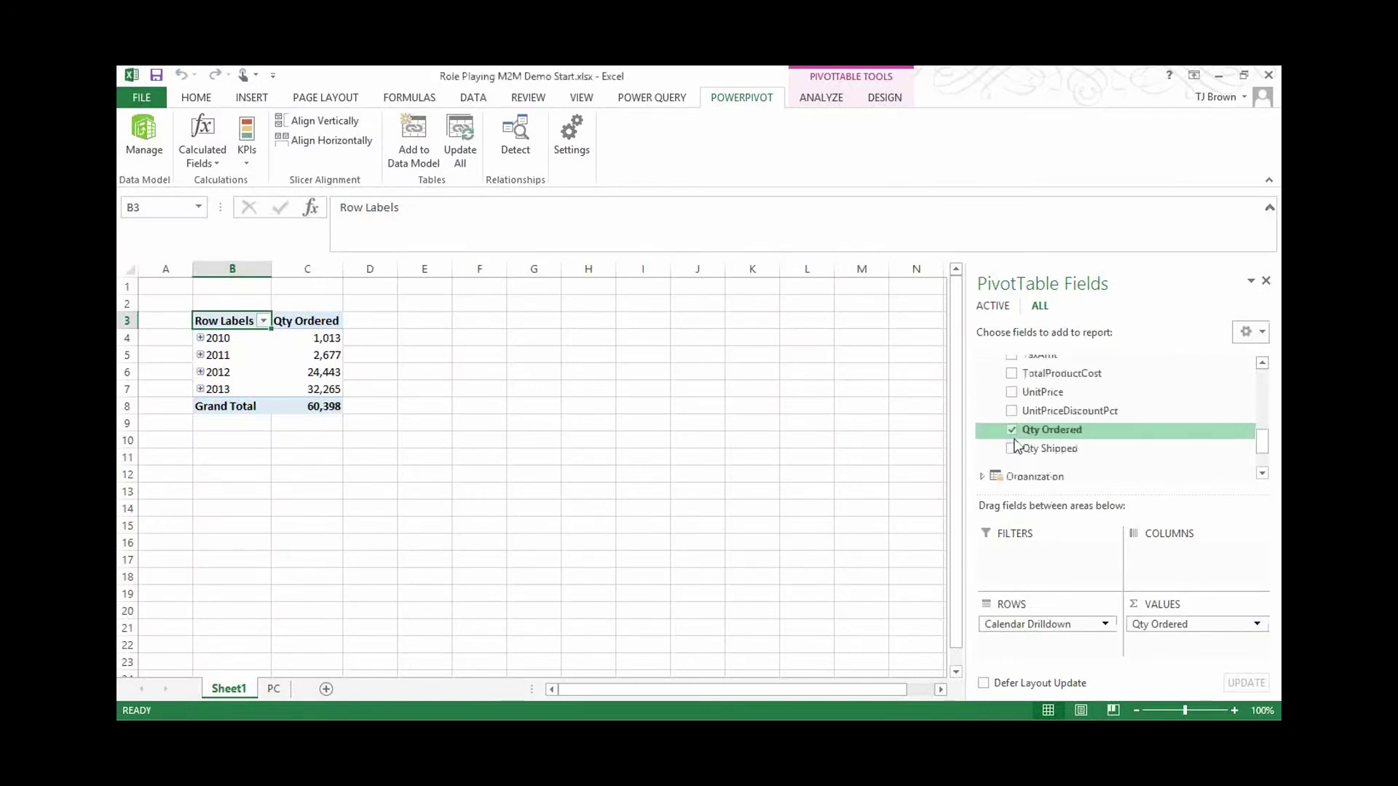
click(1020, 410)
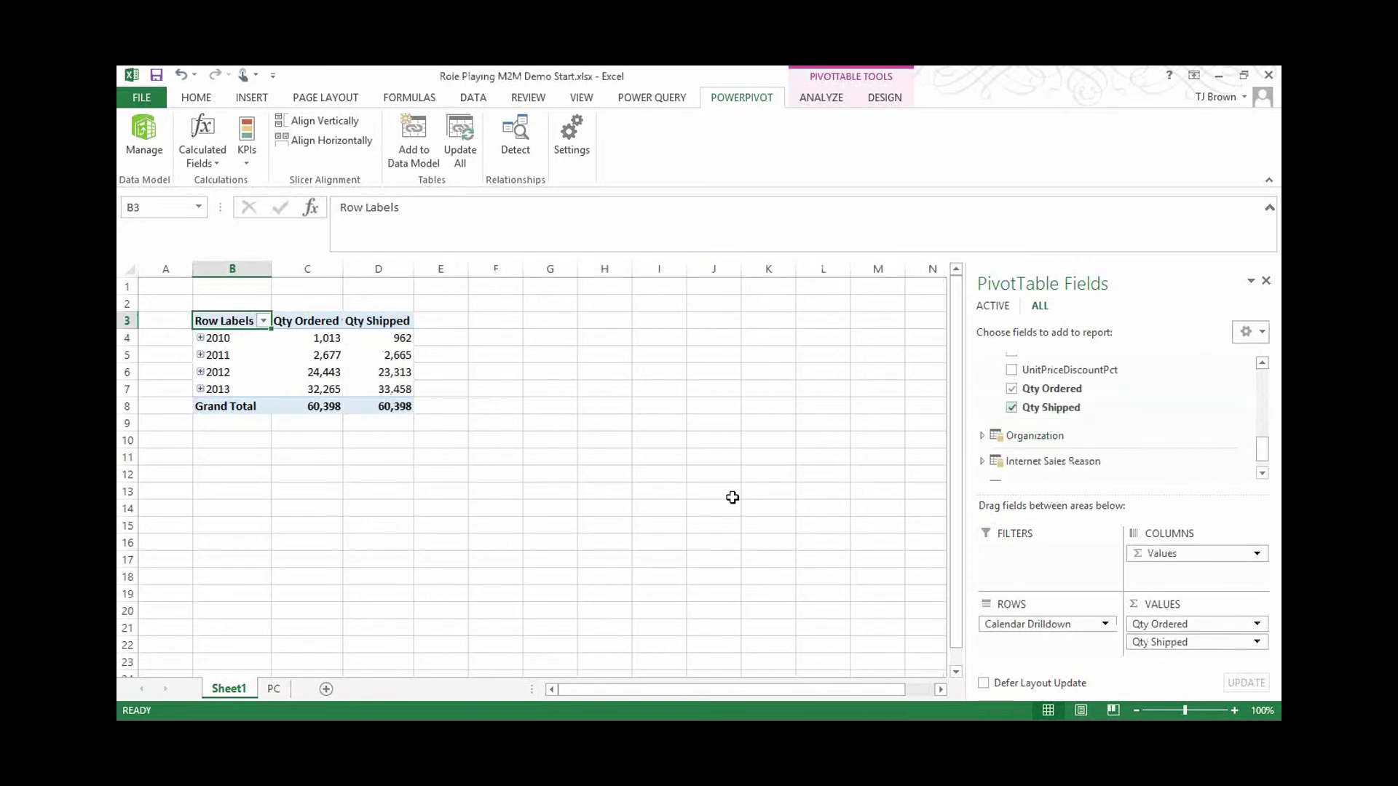
- Compare Qty Ordered with Qty Shipped for each calendar year in the PivotTable
click(329, 340)
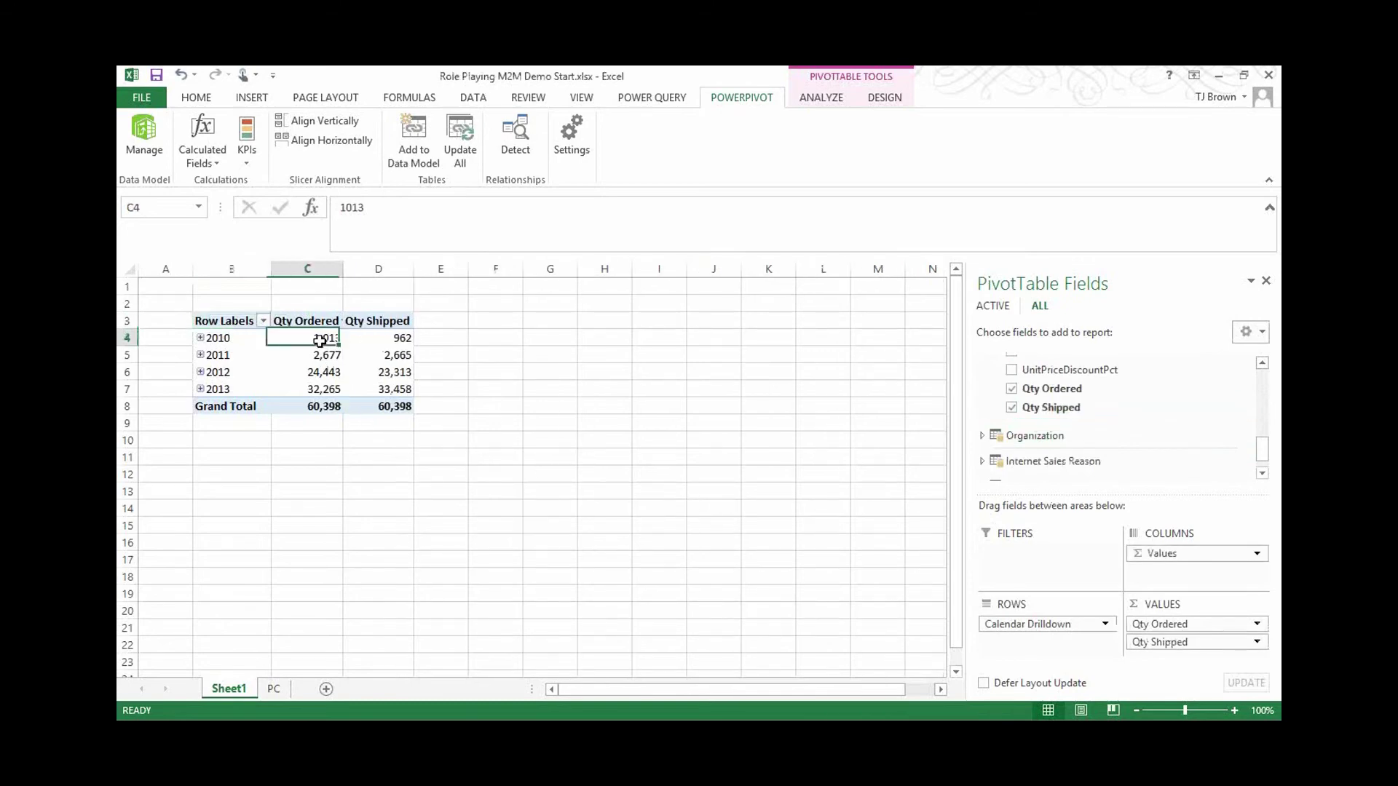
click(370, 339)
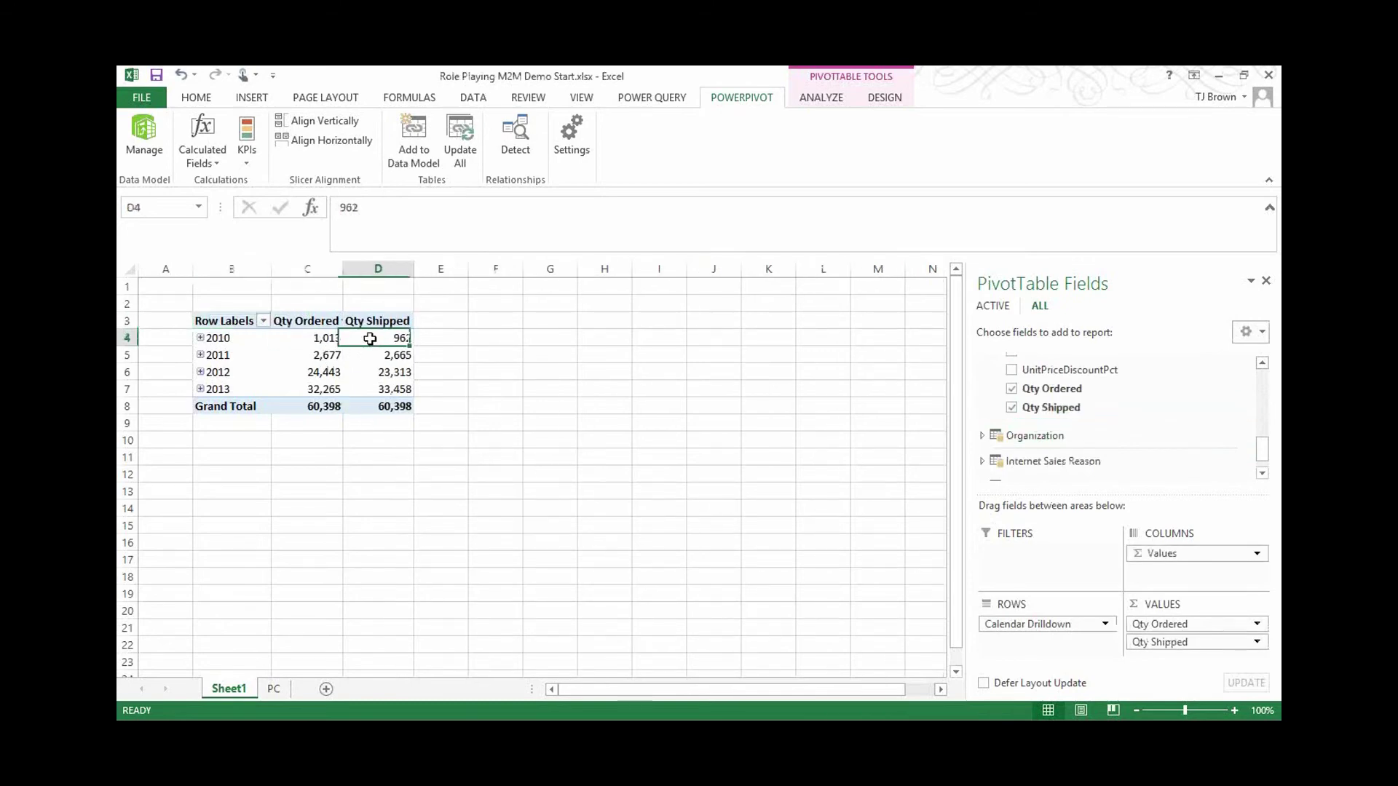
click(331, 357)
click(366, 364)
click(332, 371)
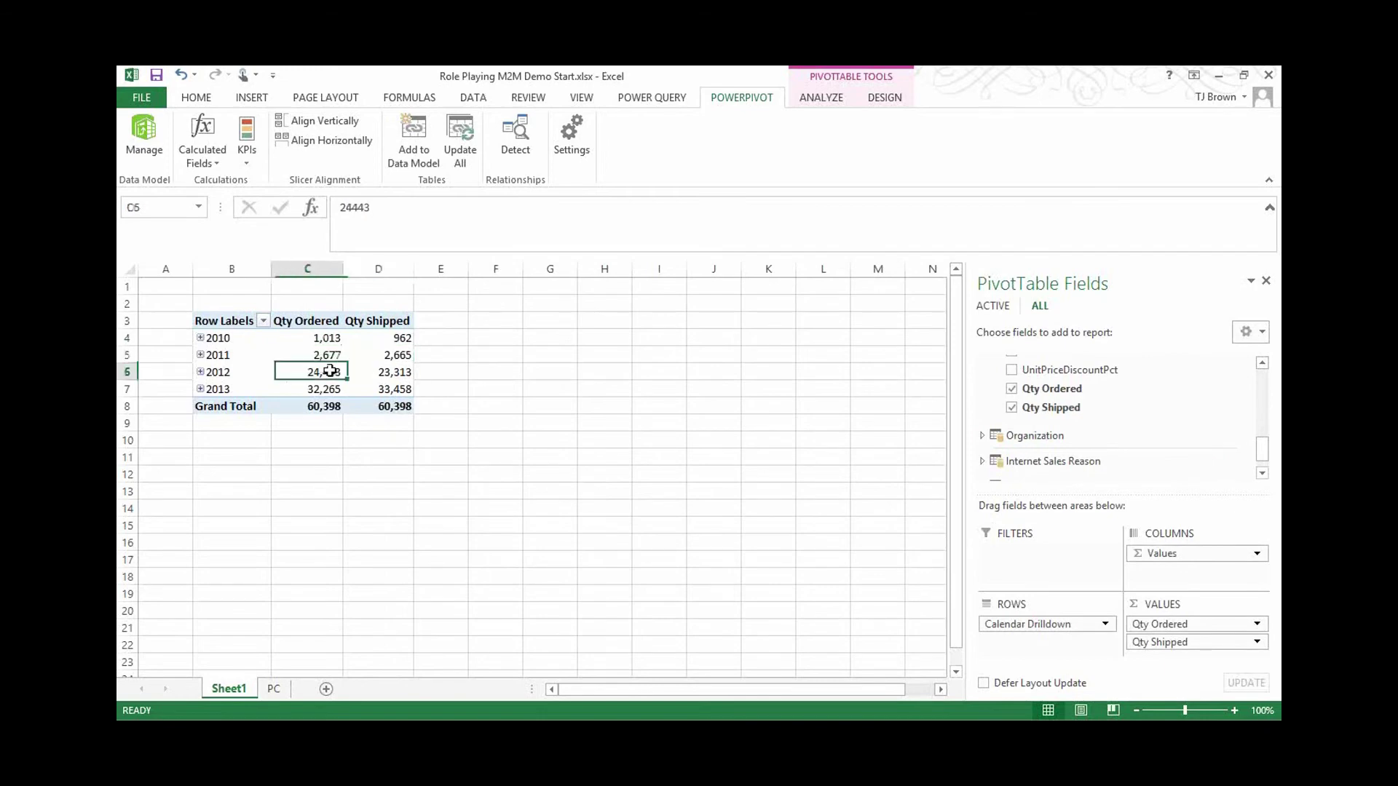
click(371, 375)
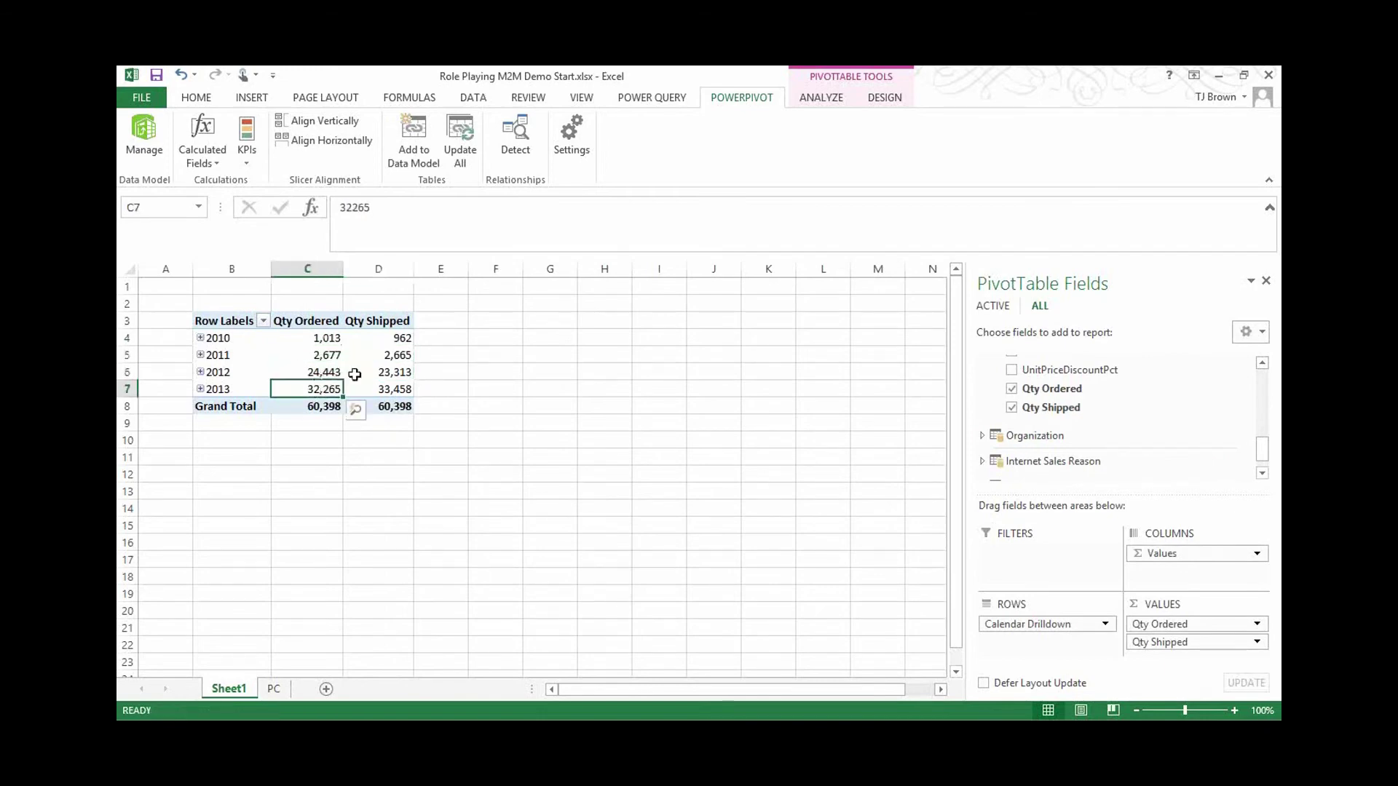
click(378, 372)
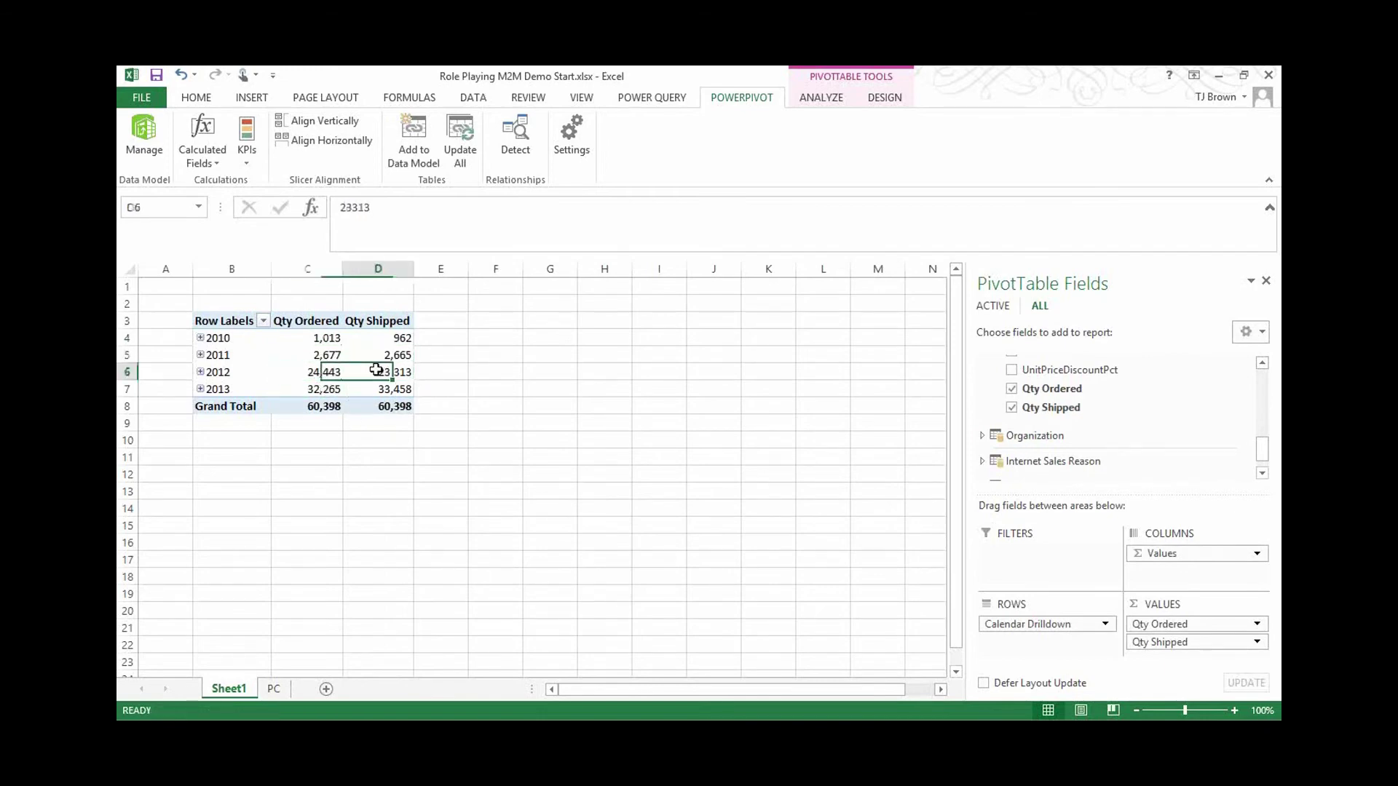
click(484, 340)
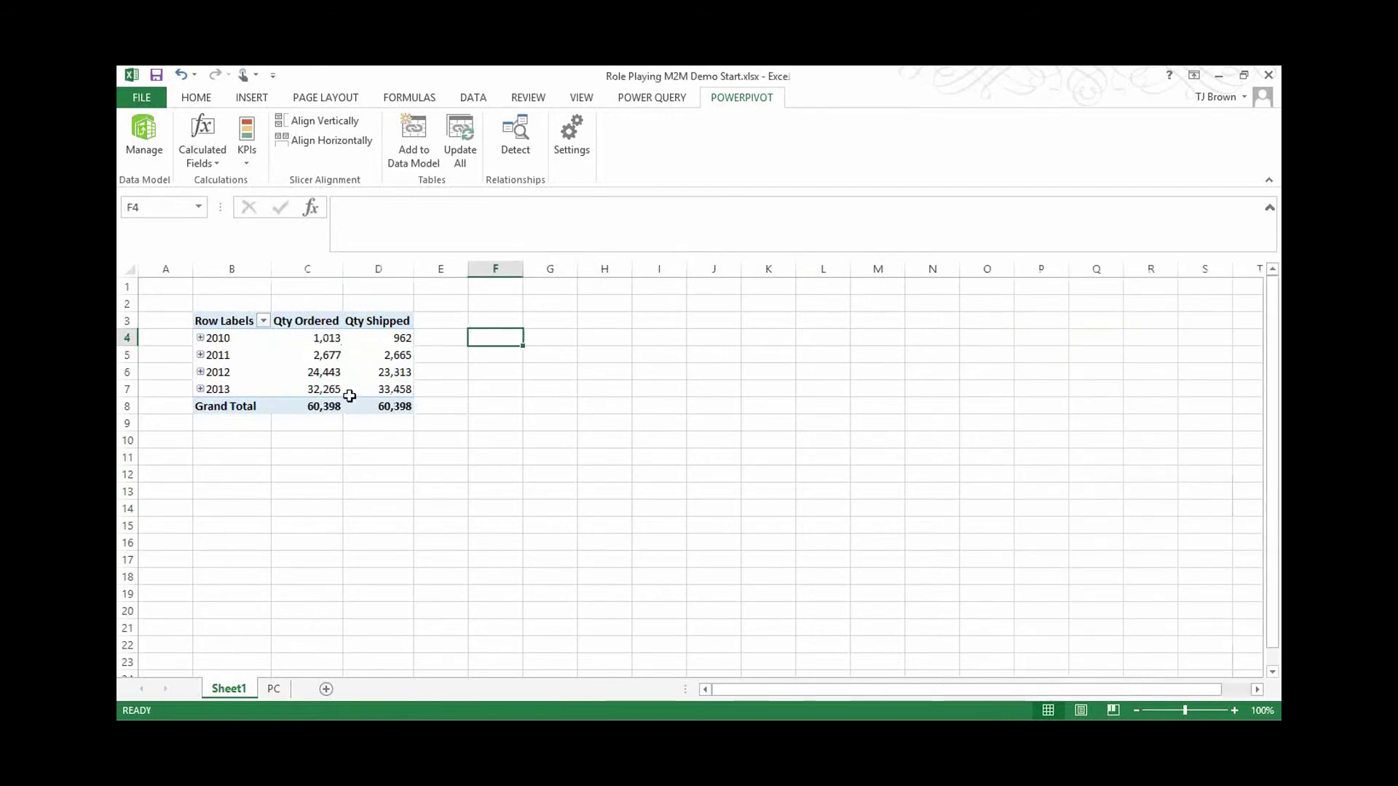
mouse_move(351, 397)
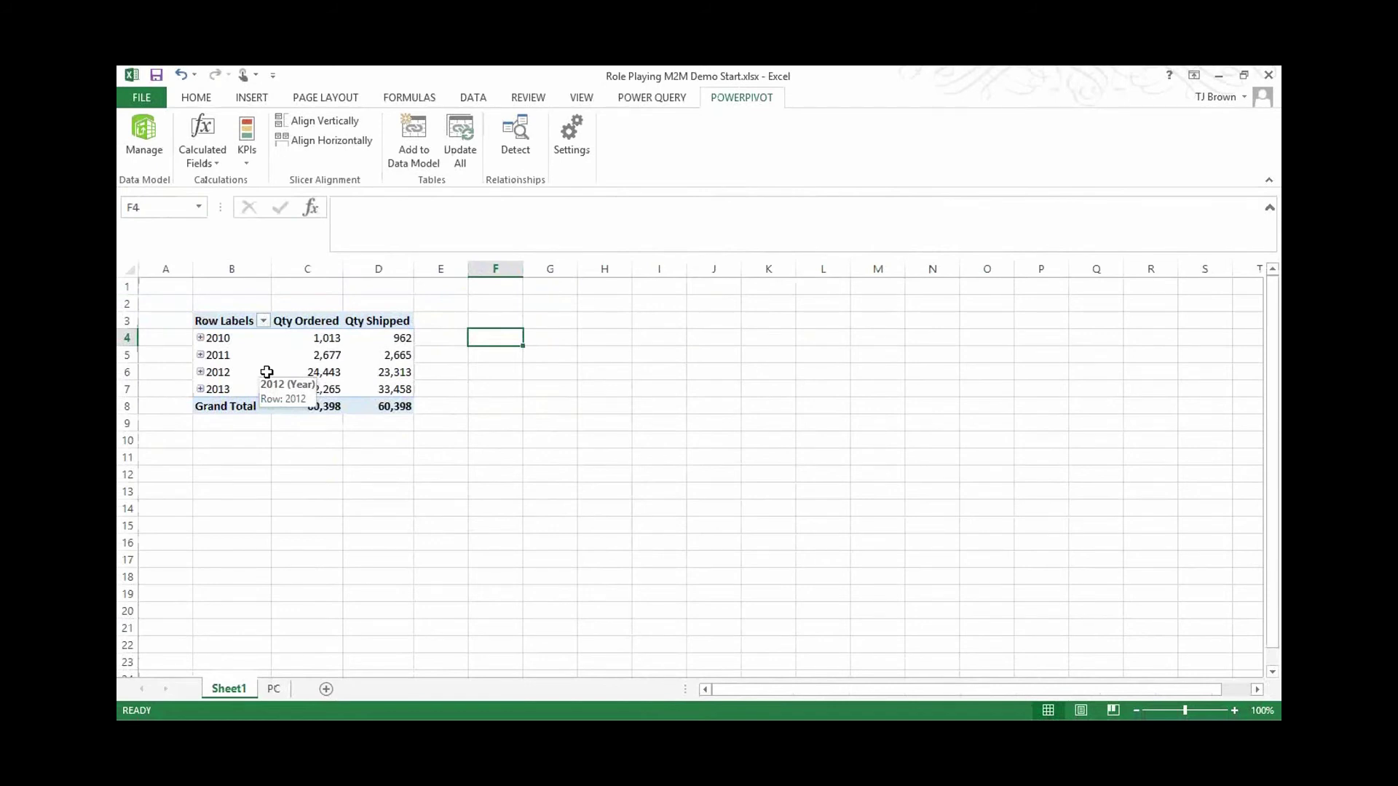
- Rename the PivotTable's worksheet, Sheet1, as Role
right_click(224, 689)
click(282, 529)
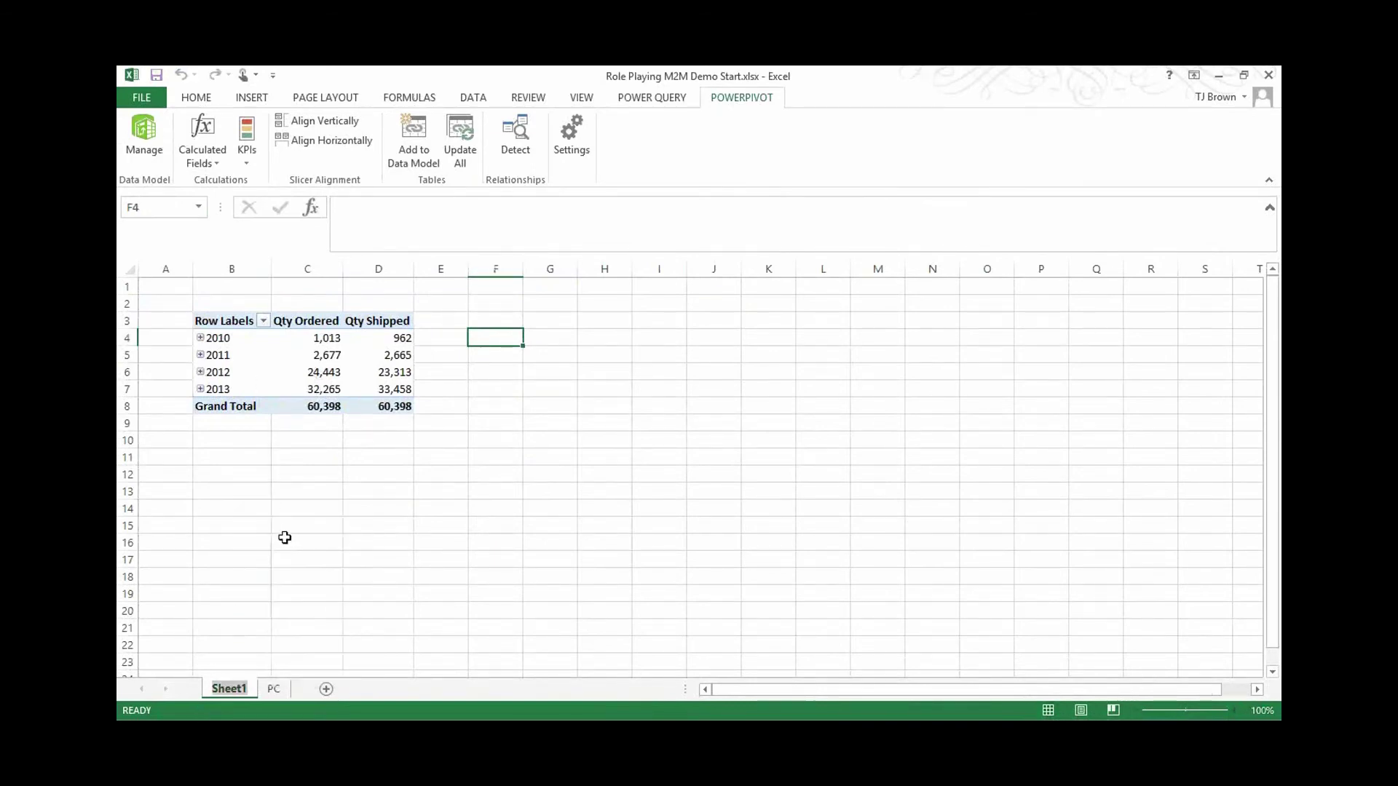
text(Role)
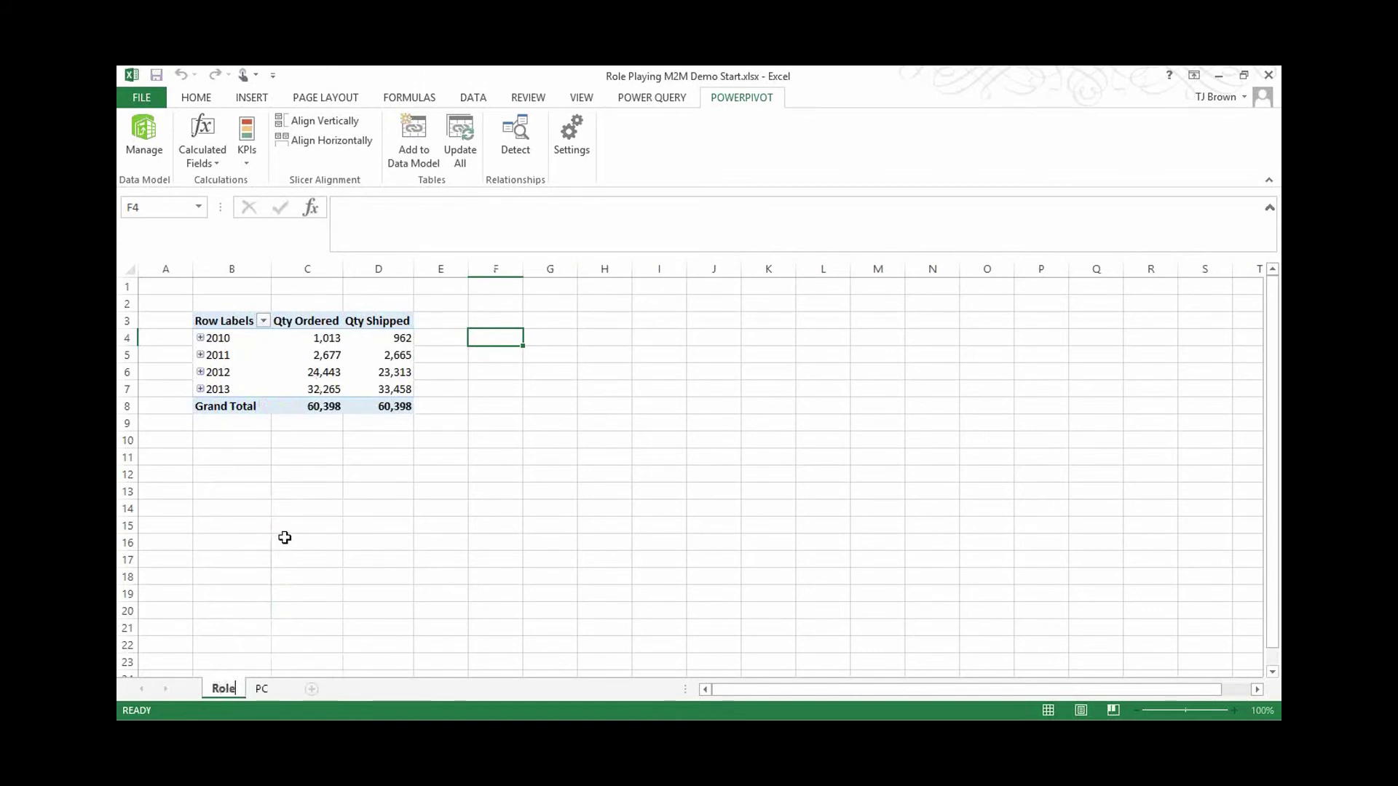
key(Return)
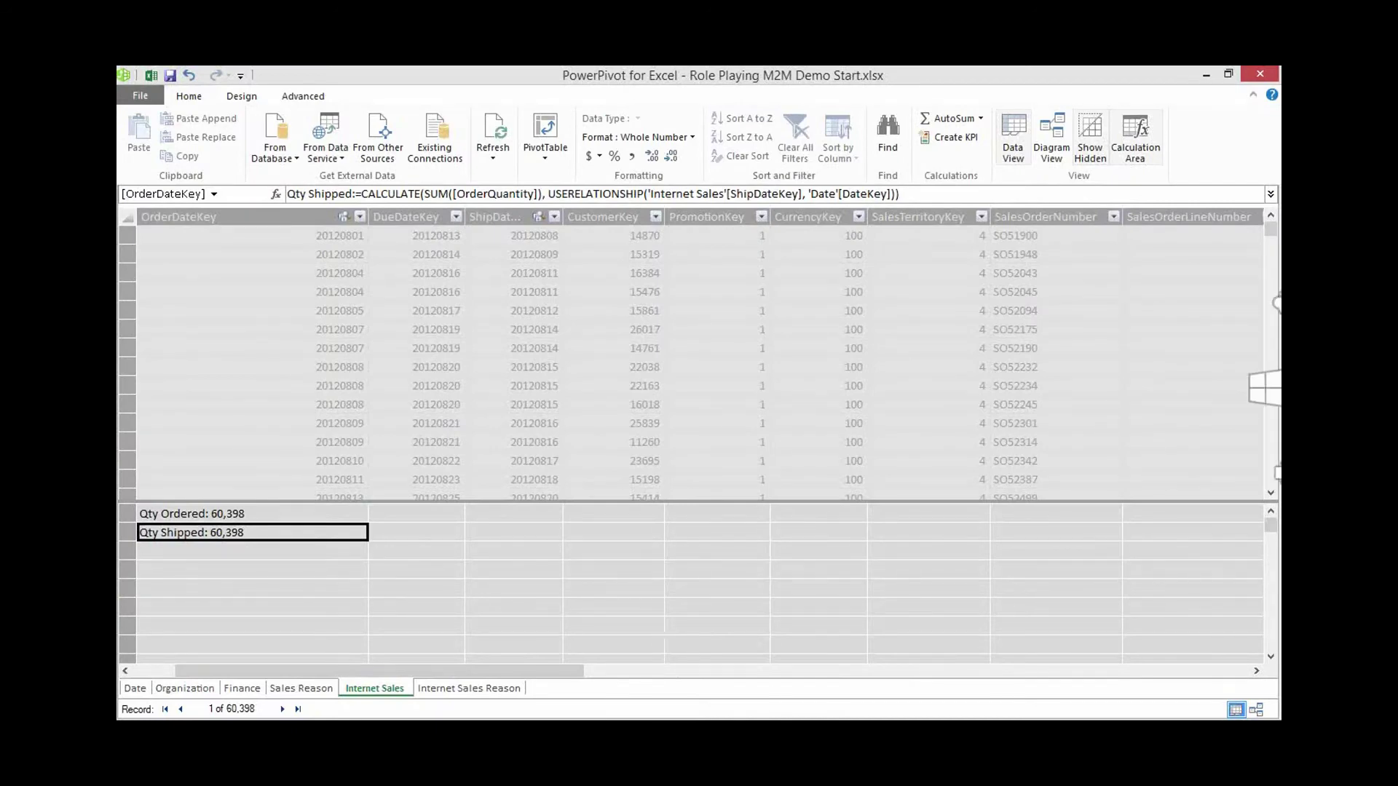
- In the Power Pivot diagram view, move the Sales Reason table slightly up and to the right, and widen the Internet Sales Reason table to fit its title
click(1256, 710)
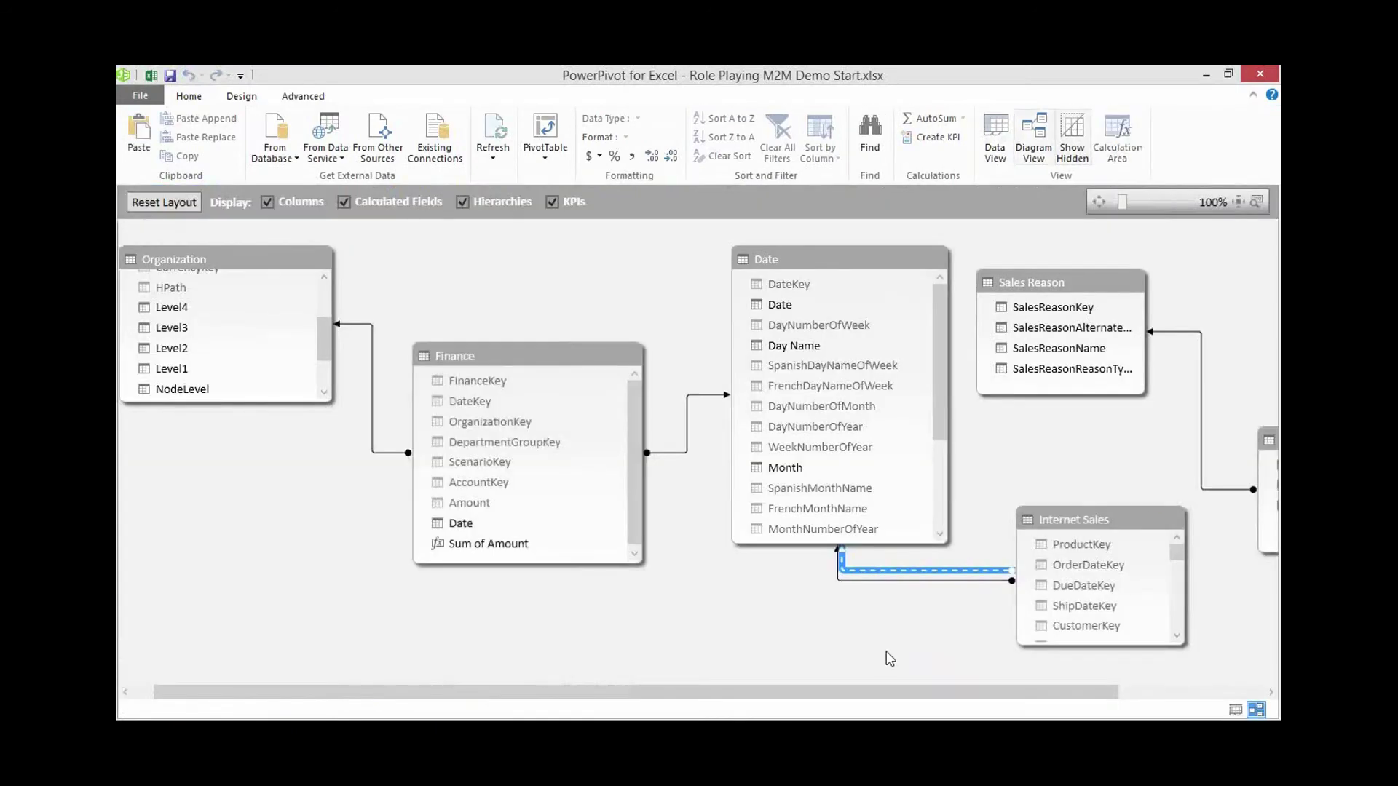
drag(892, 696, 1036, 700)
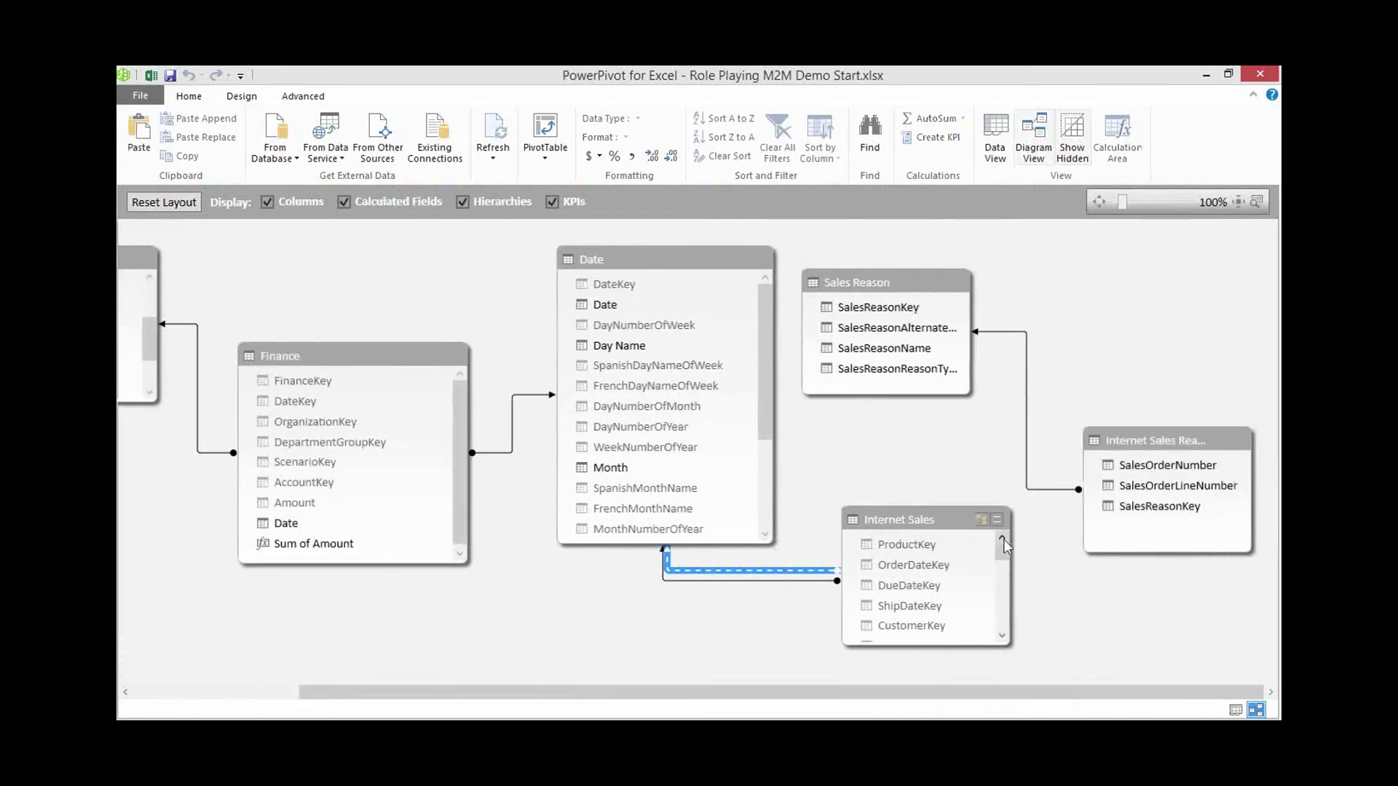
drag(895, 289, 944, 270)
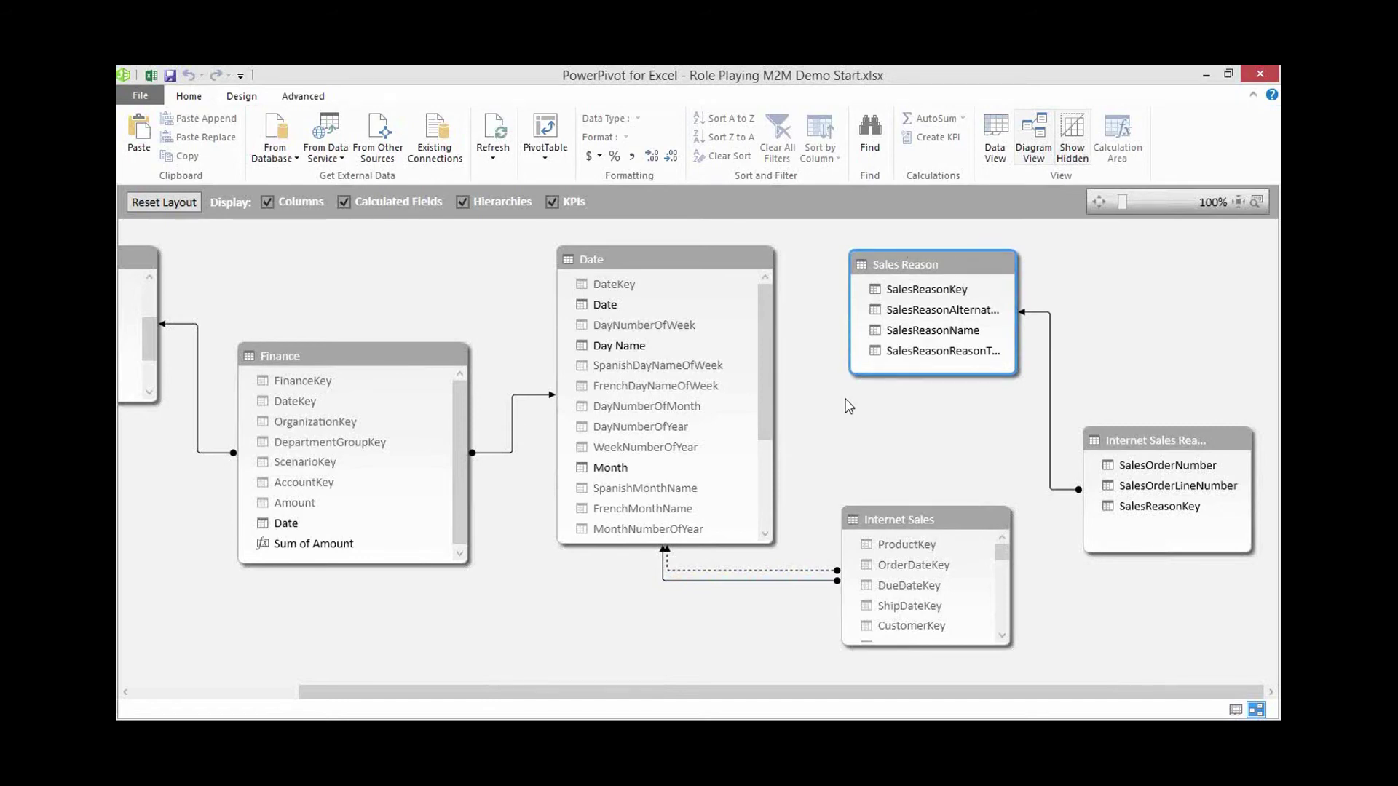
click(909, 586)
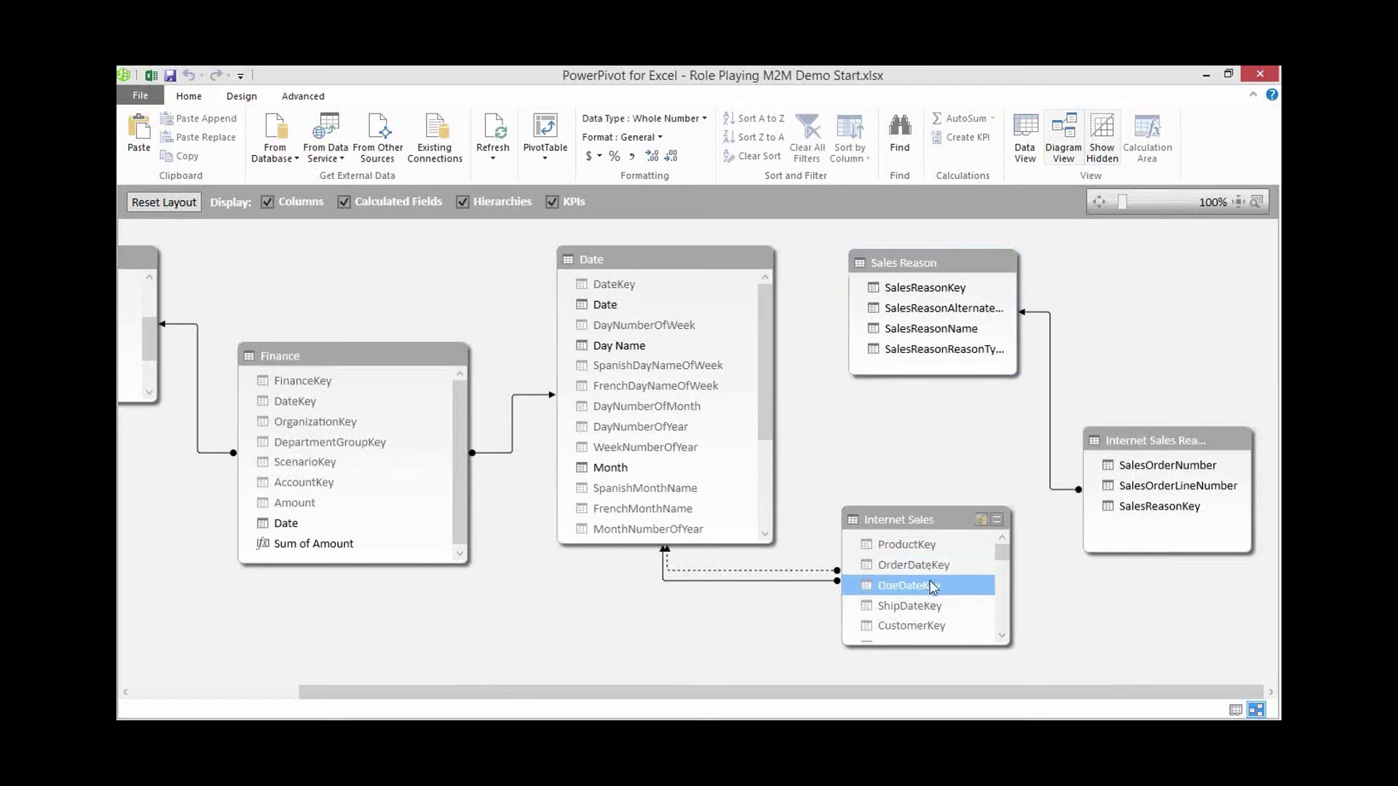
click(932, 522)
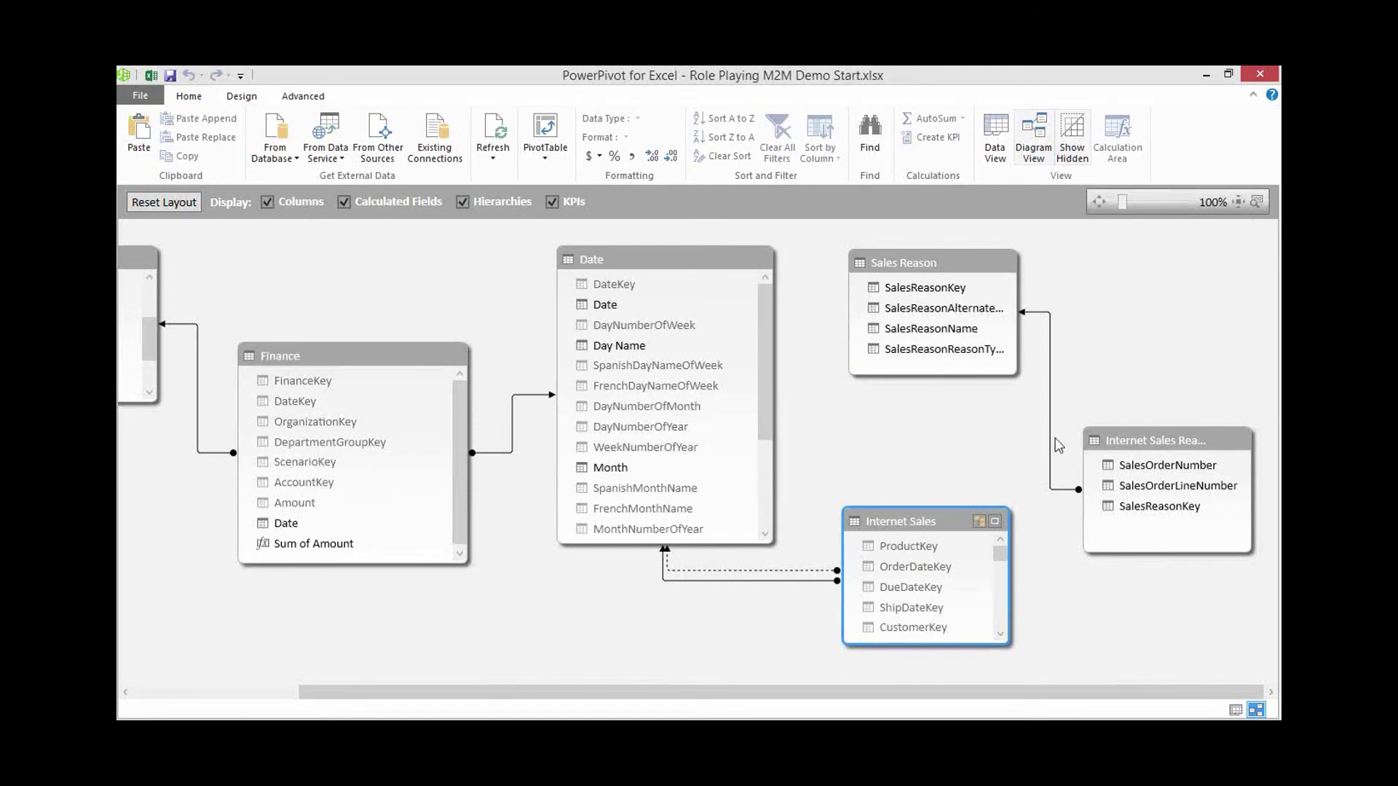
click(1088, 442)
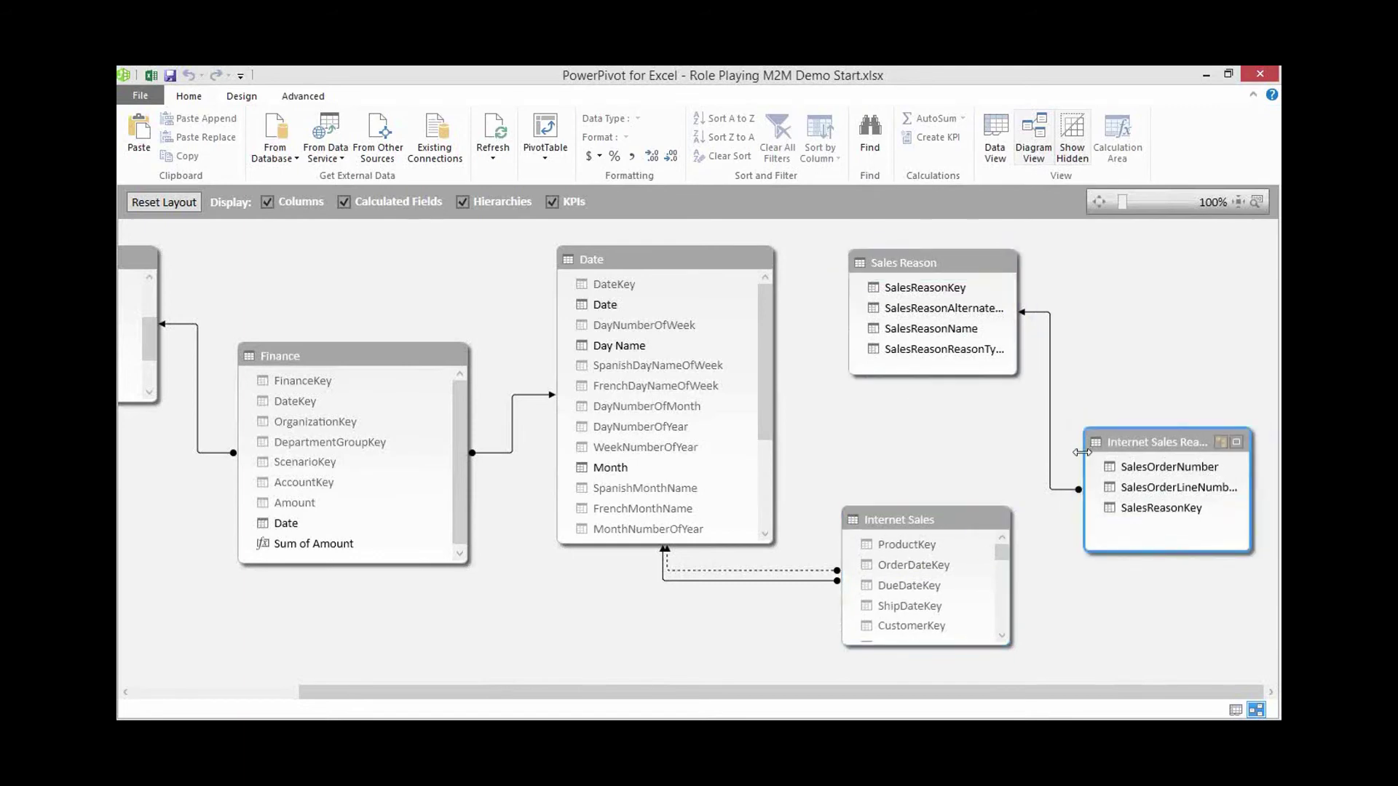
drag(1079, 453, 1051, 453)
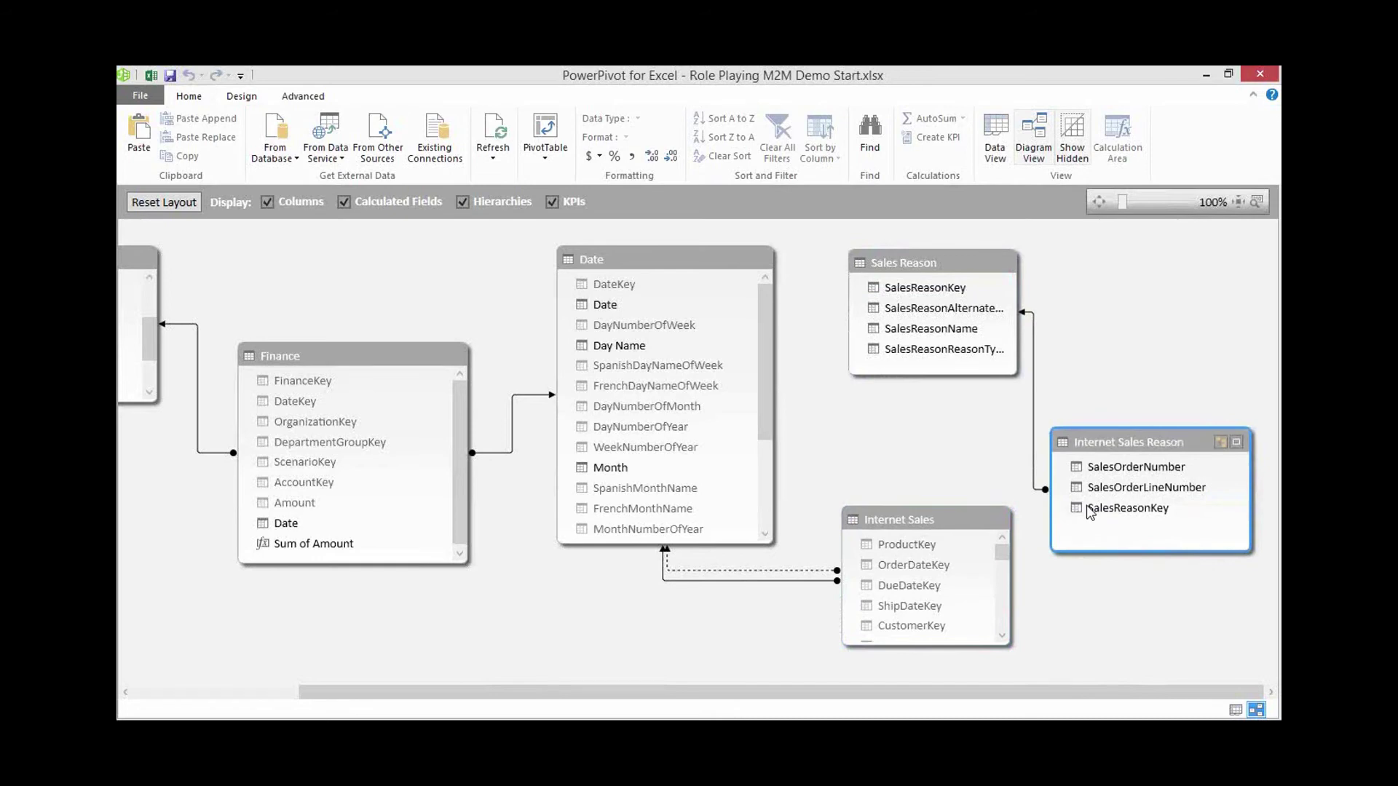
- In data view, widen the SalesReasonKey column of Internet Sales Reason and bring up the Internet Sales table
click(1236, 711)
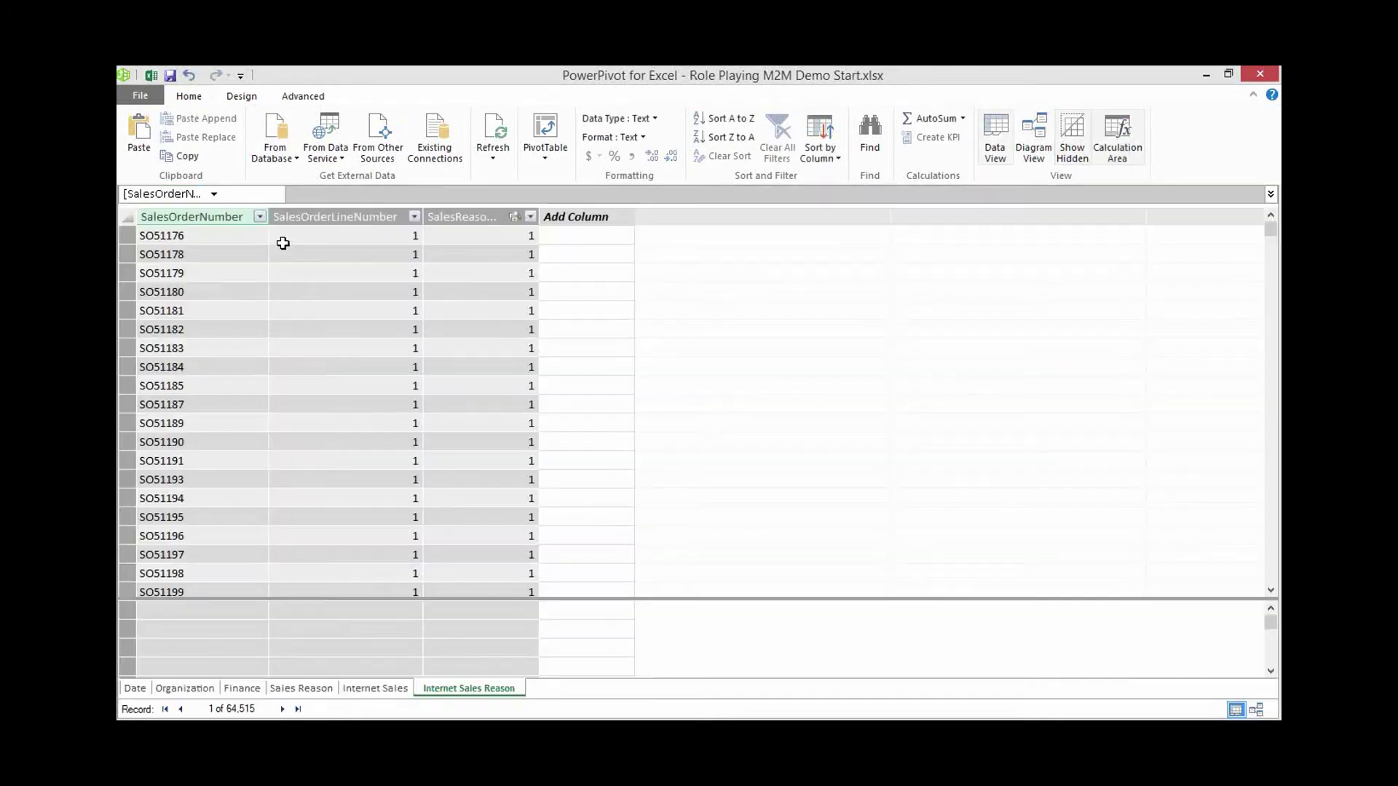
click(496, 236)
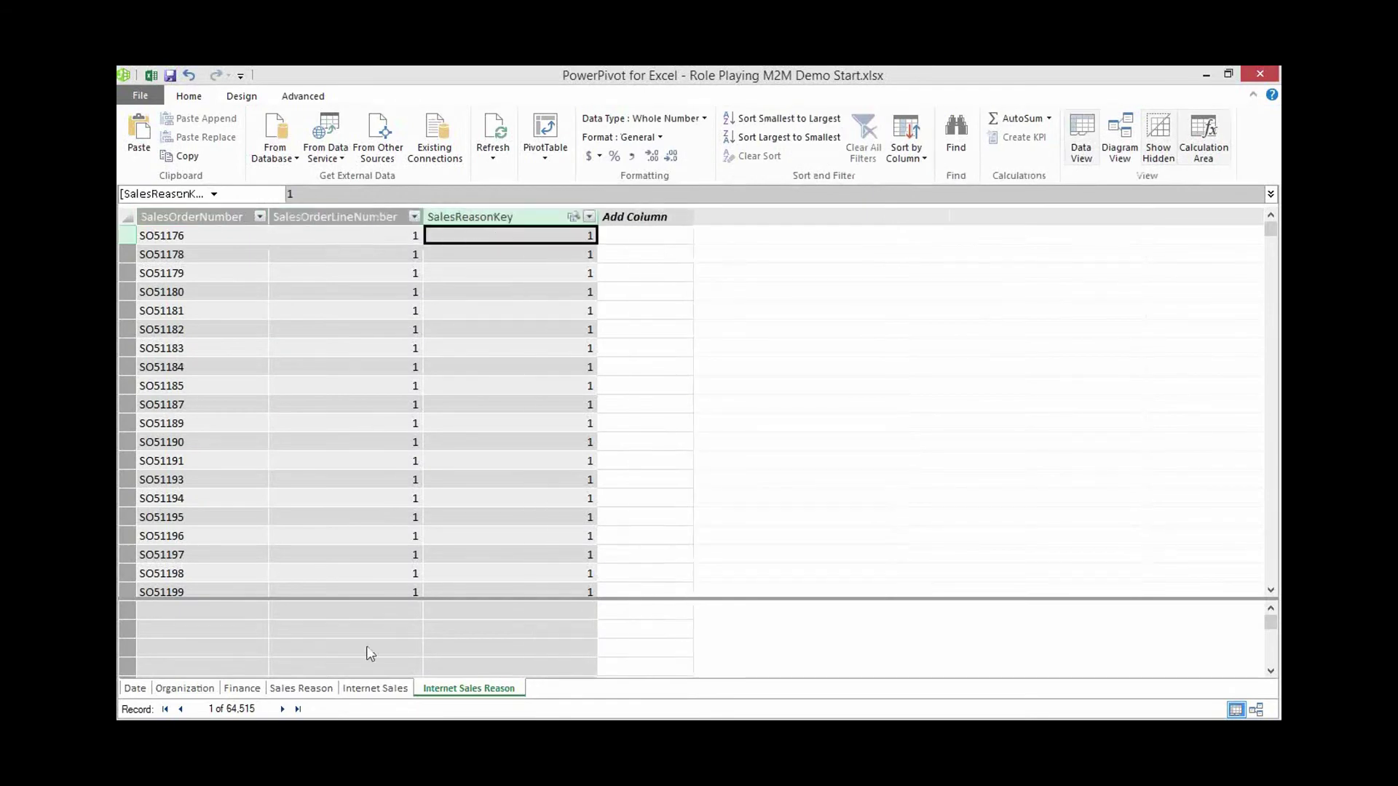
click(354, 689)
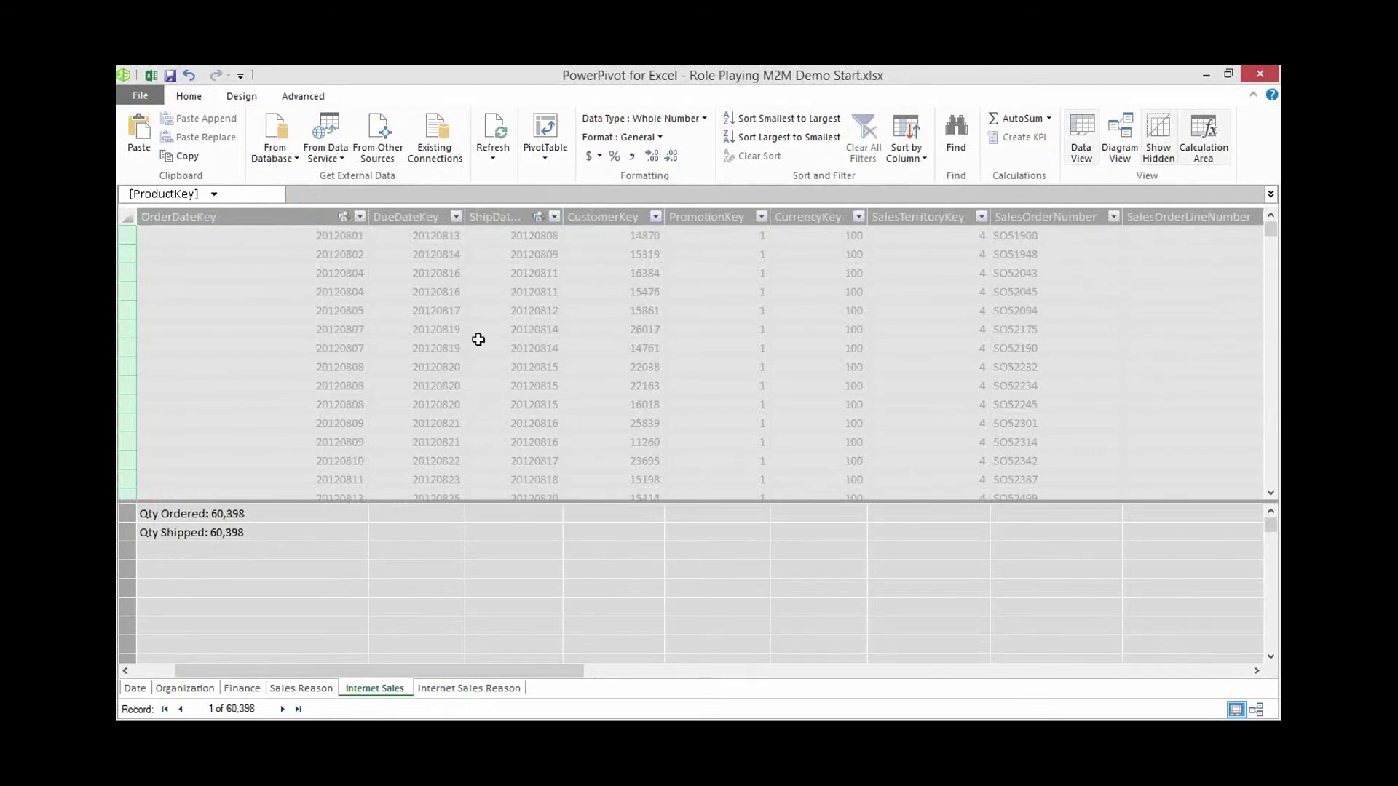
- Insert a calculated column before OrderDateKey in Internet Sales with the formula =[SalesOrderNumber] & "|" & [SalesOrderLineNumber]
right_click(214, 217)
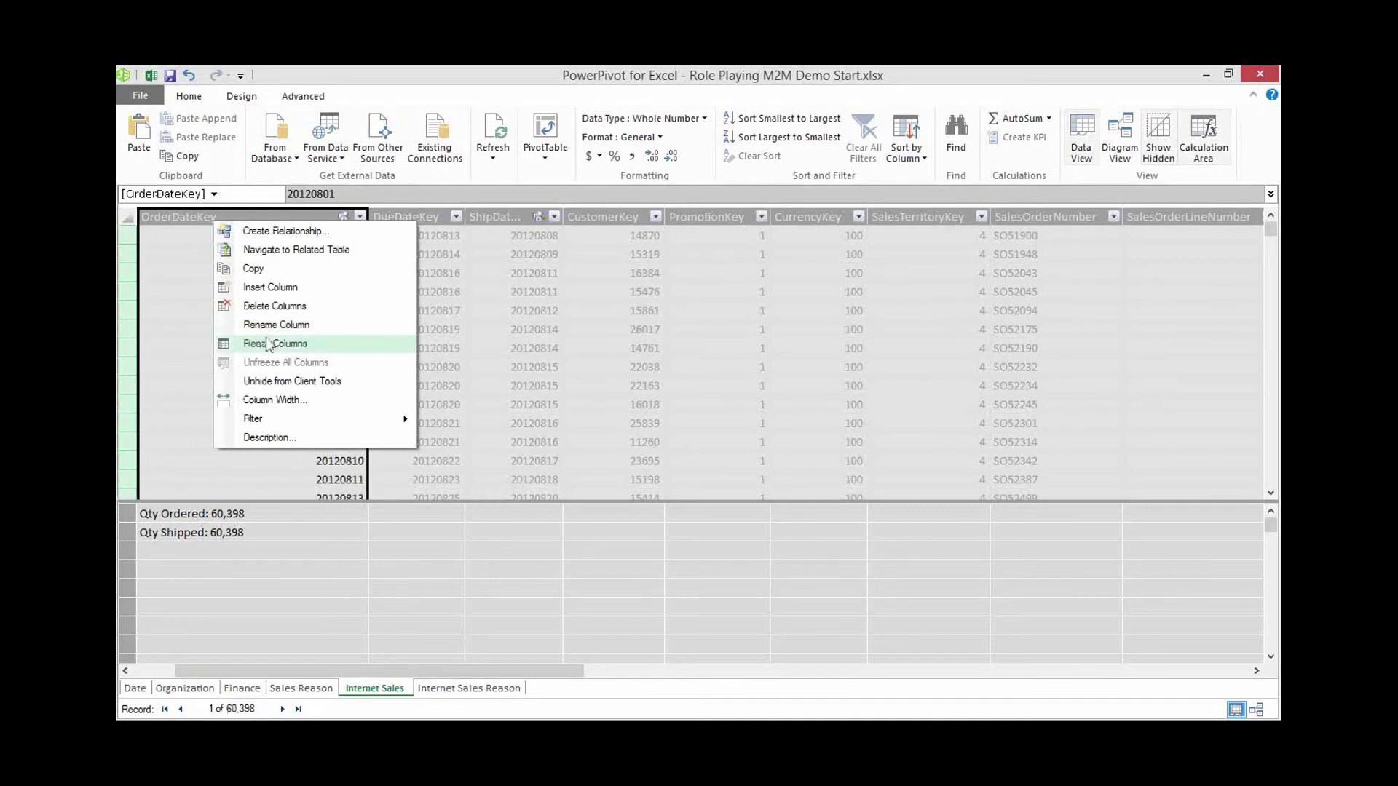
click(277, 294)
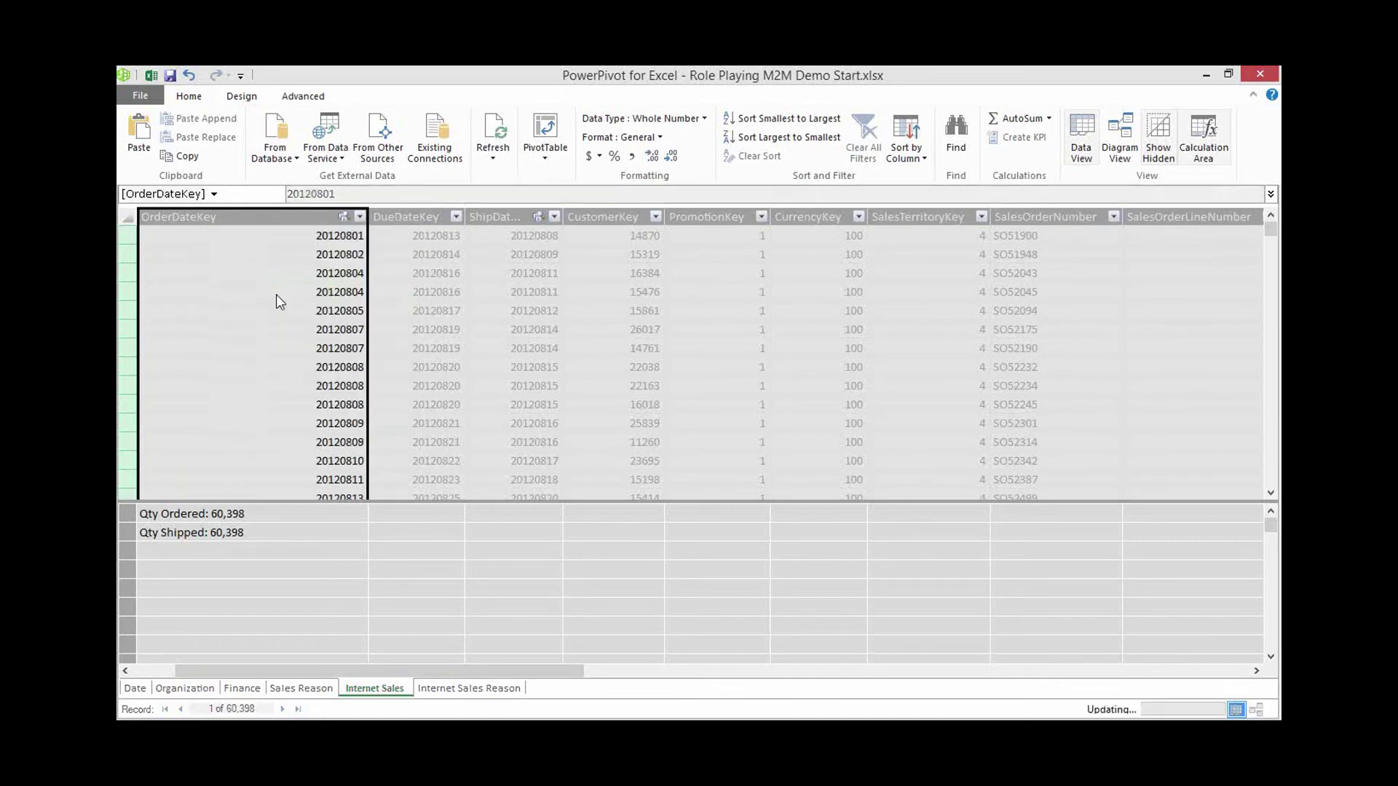
click(324, 195)
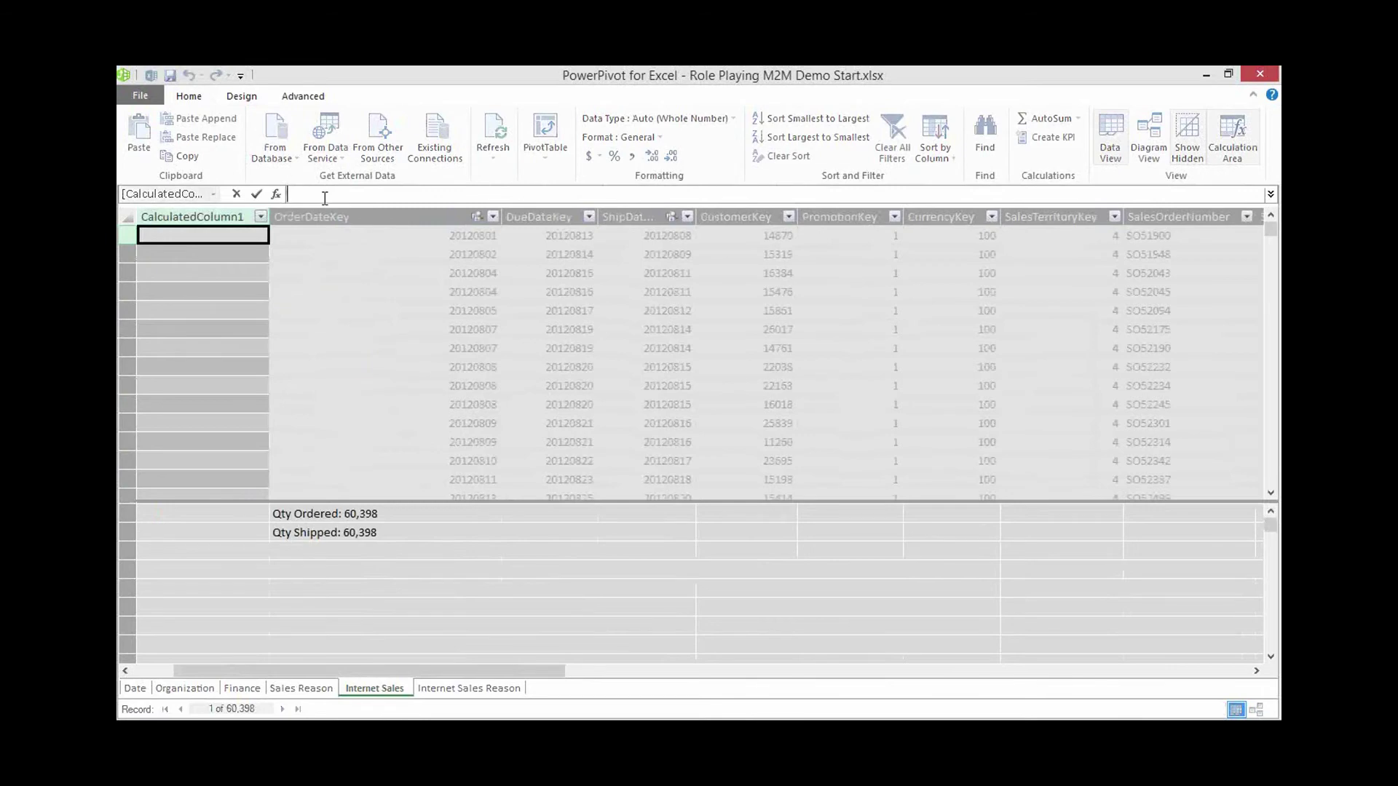
text(=[sale)
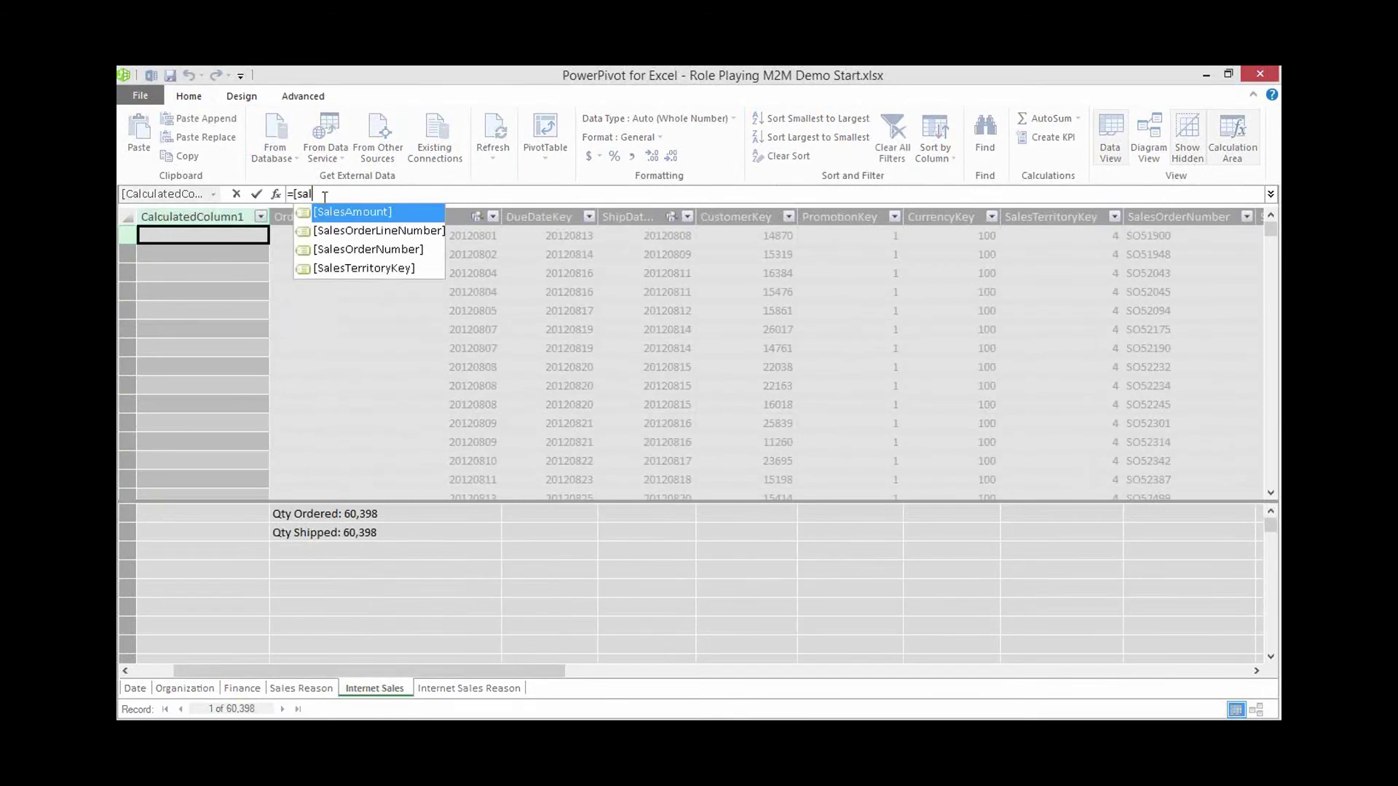
key(Down)
key(Down)
key(Tab)
text(&)
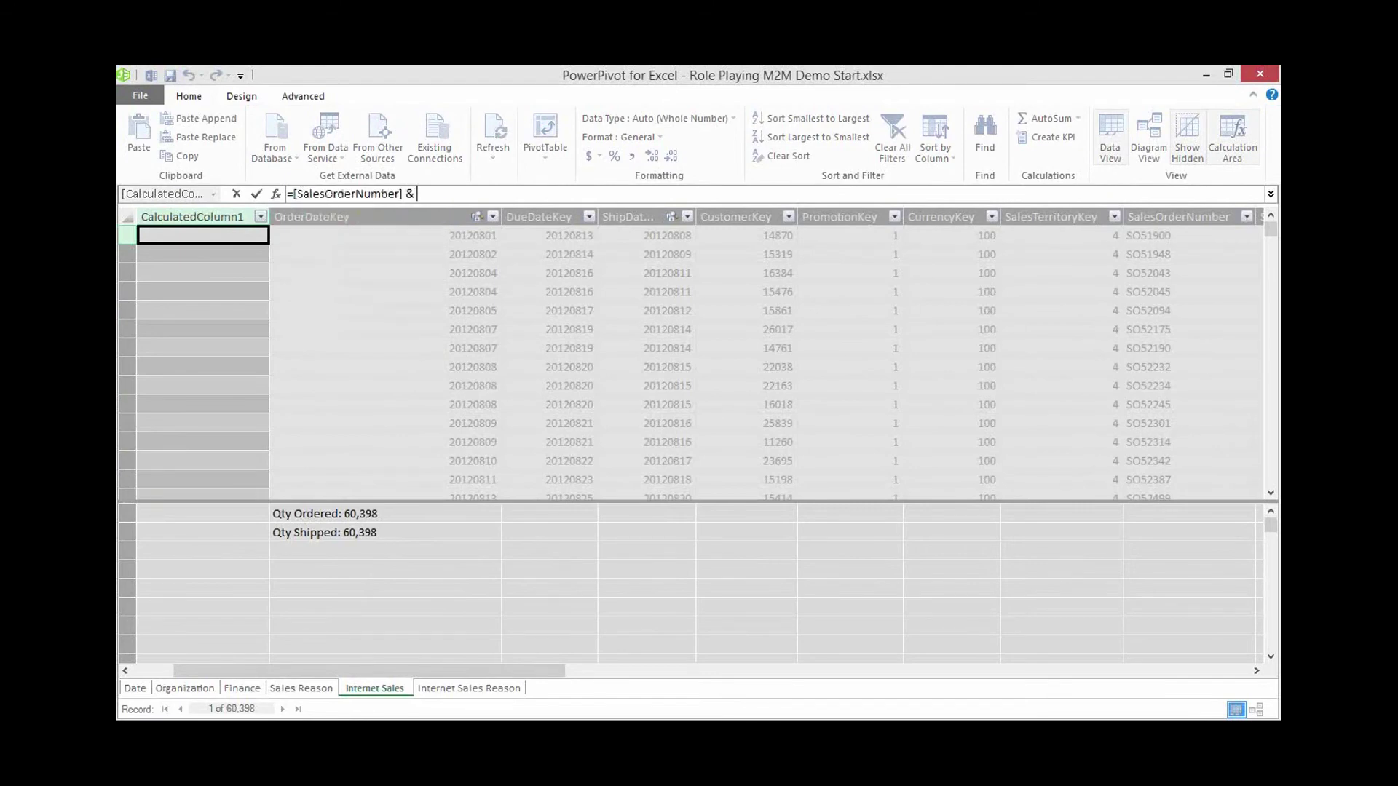
text( "|" & [sale)
key(Tab)
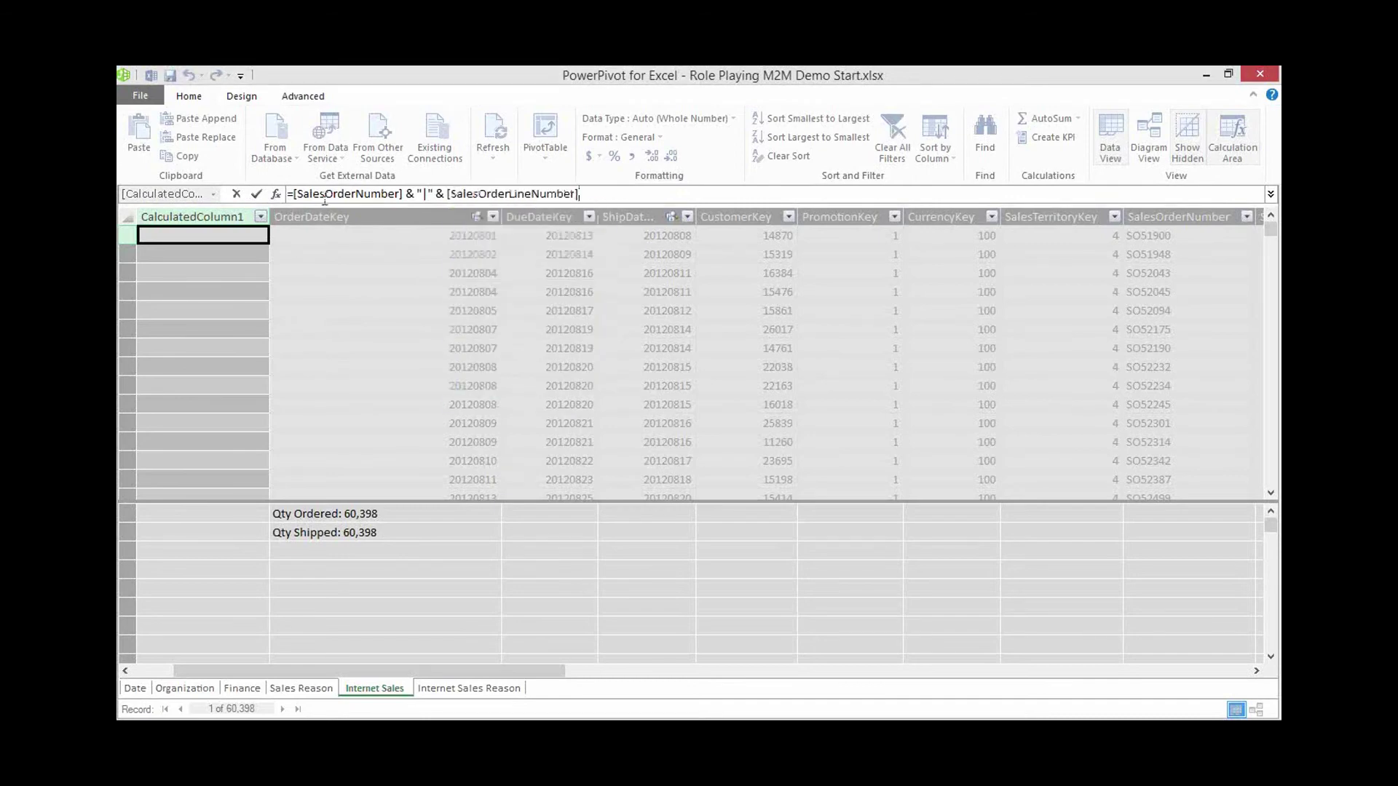
key(Return)
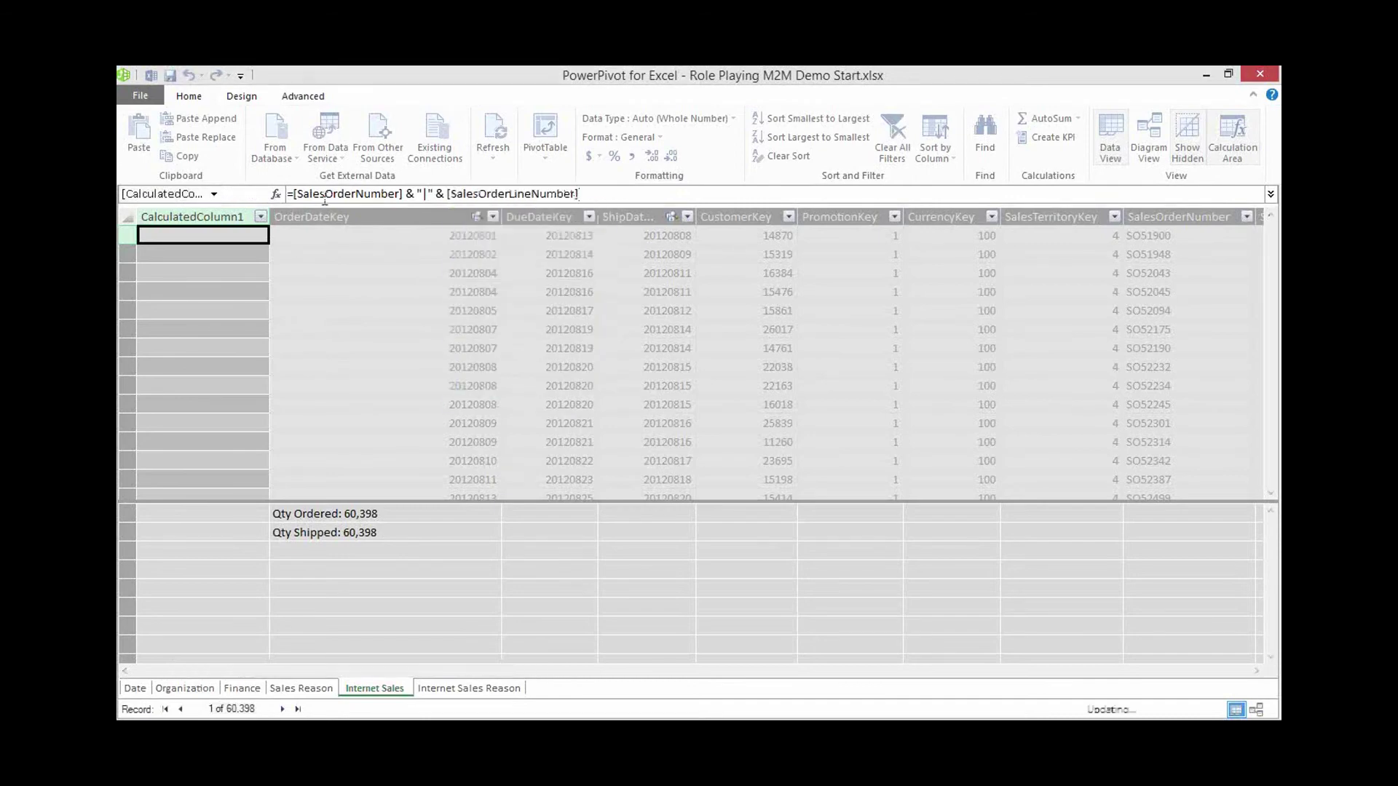
- Rename the new calculated column in Internet Sales as OrderReasonKey and hide it from client tools
click(220, 217)
right_click(220, 223)
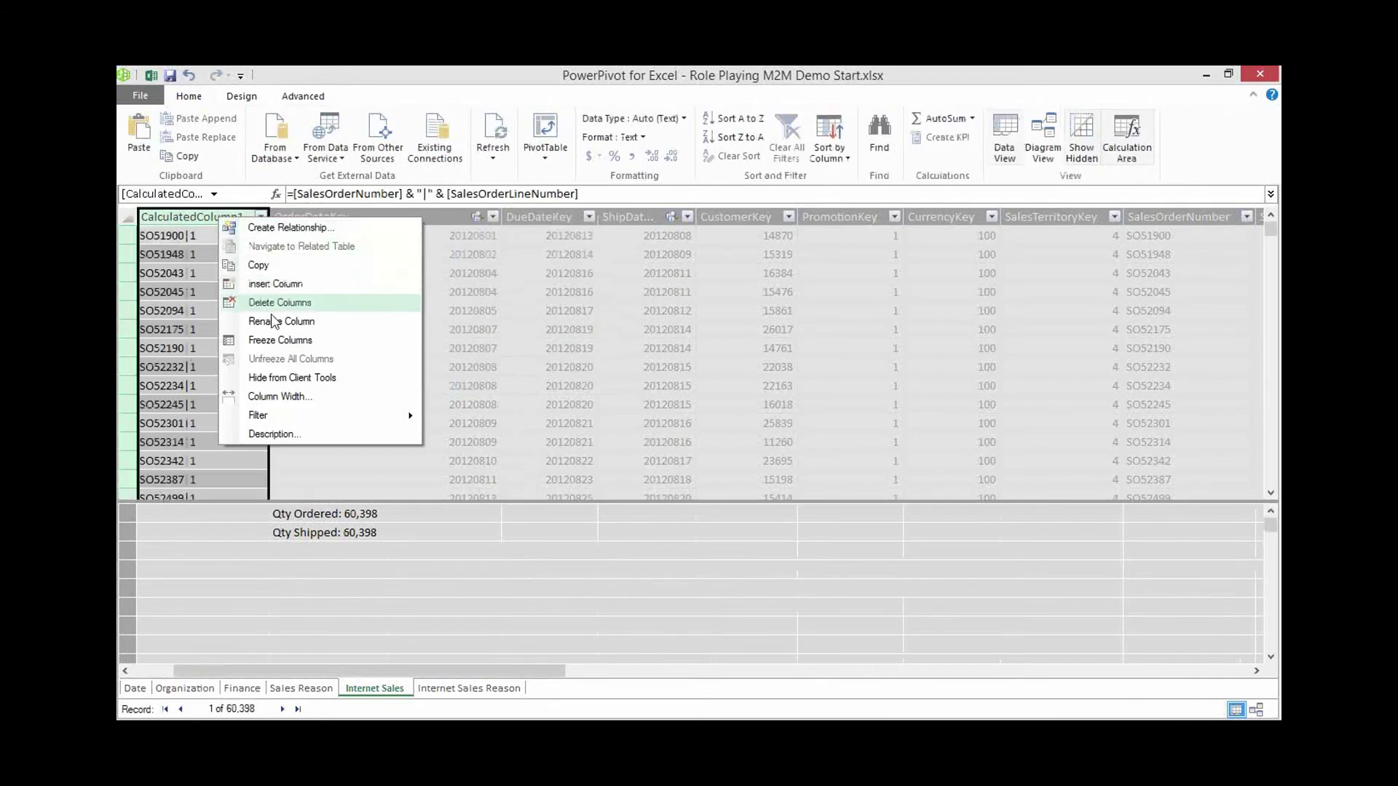
click(276, 324)
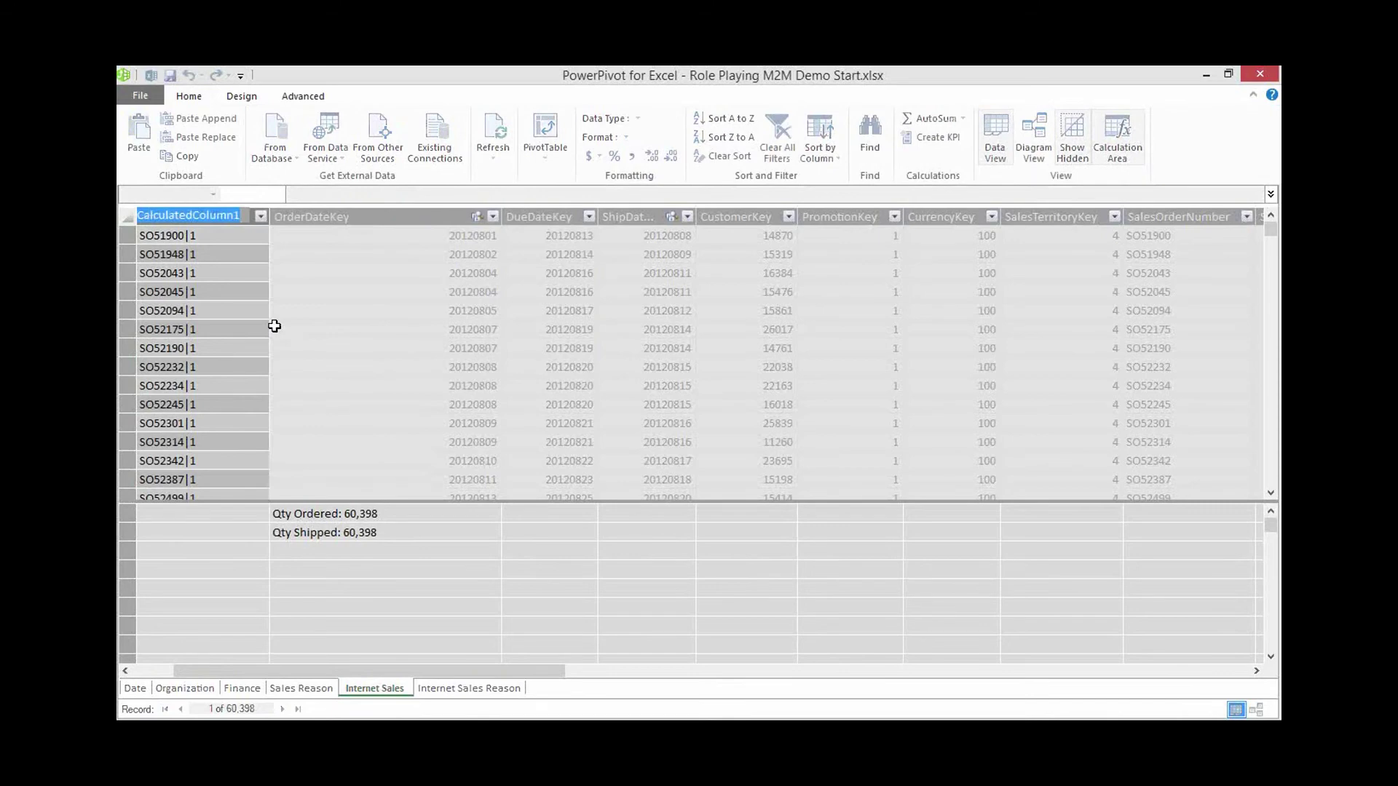
text(S)
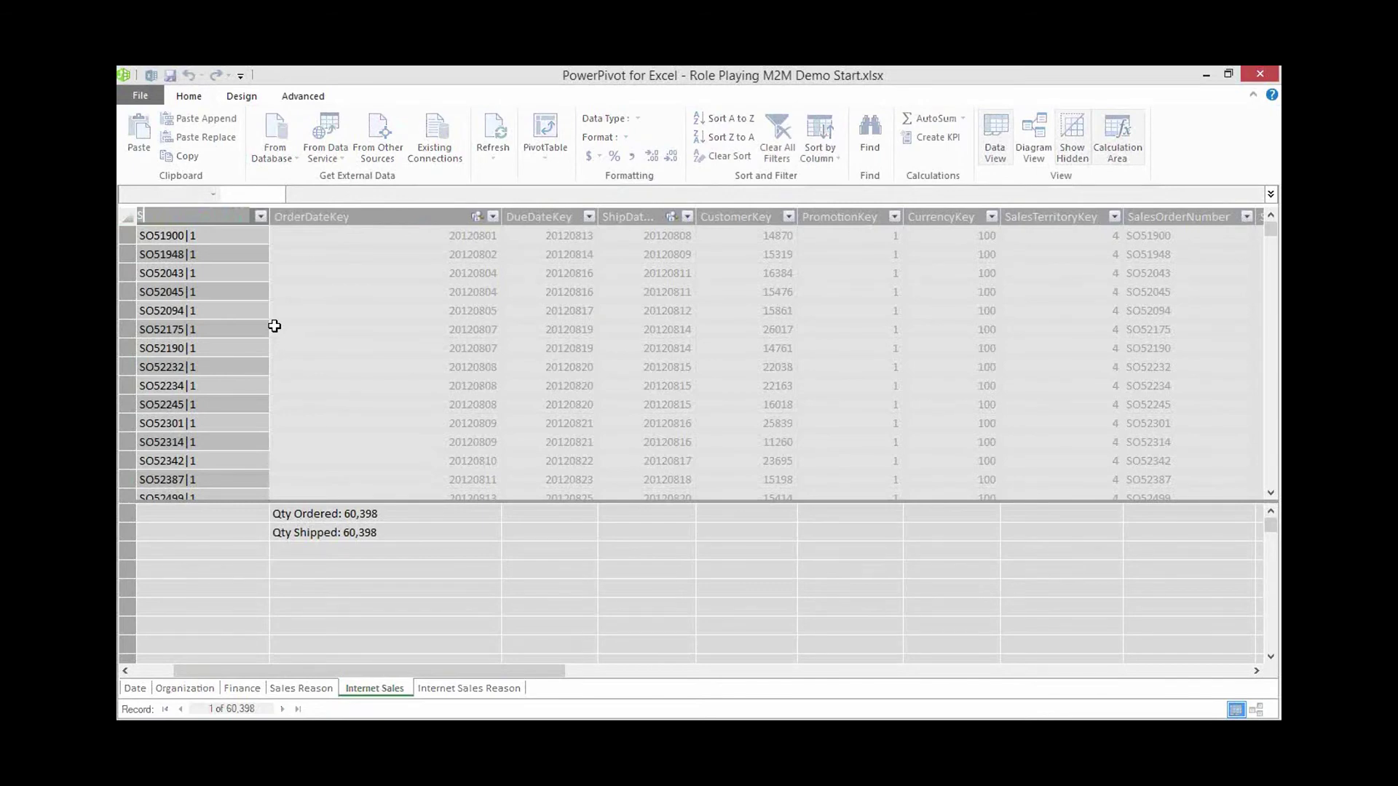
key(BackSpace)
text(OrderReasonKey)
key(Return)
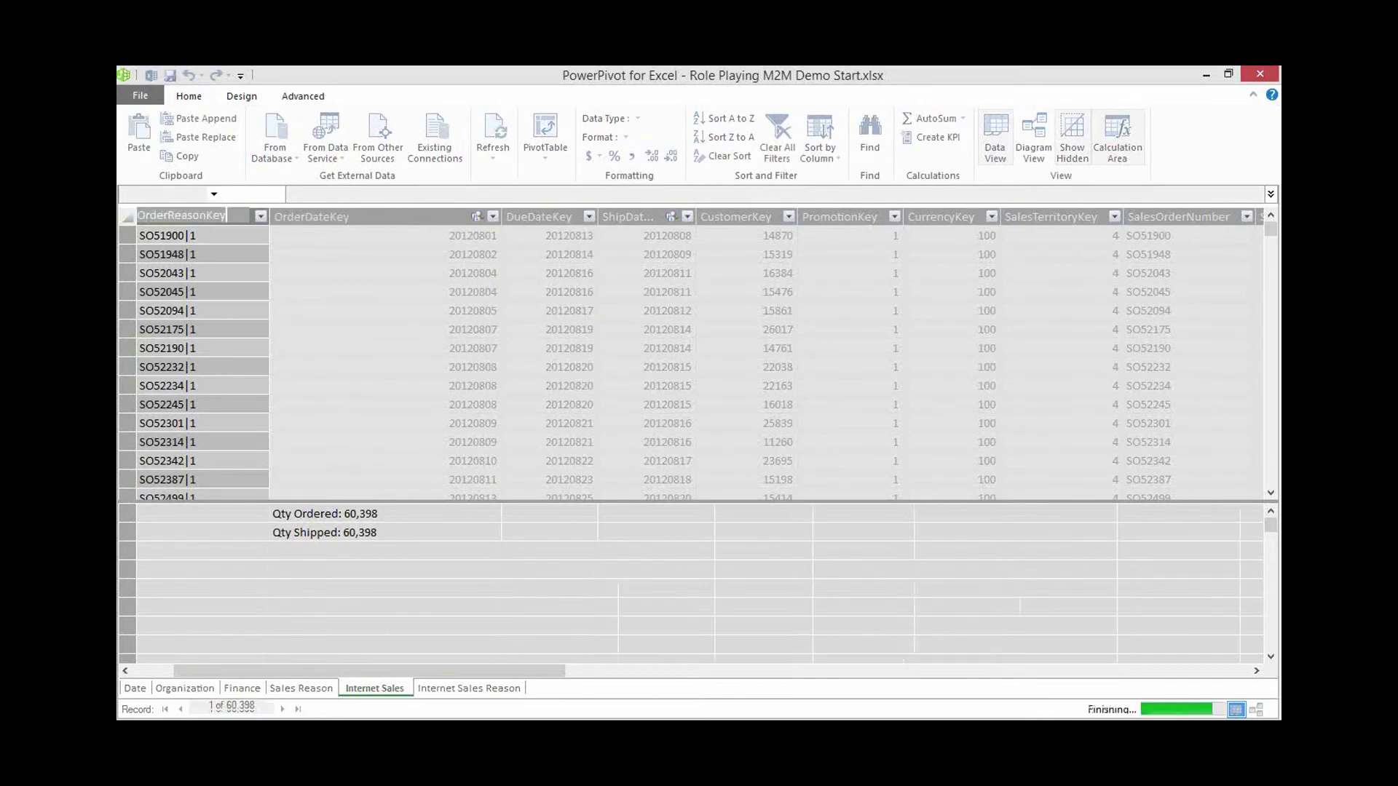
right_click(214, 219)
click(306, 383)
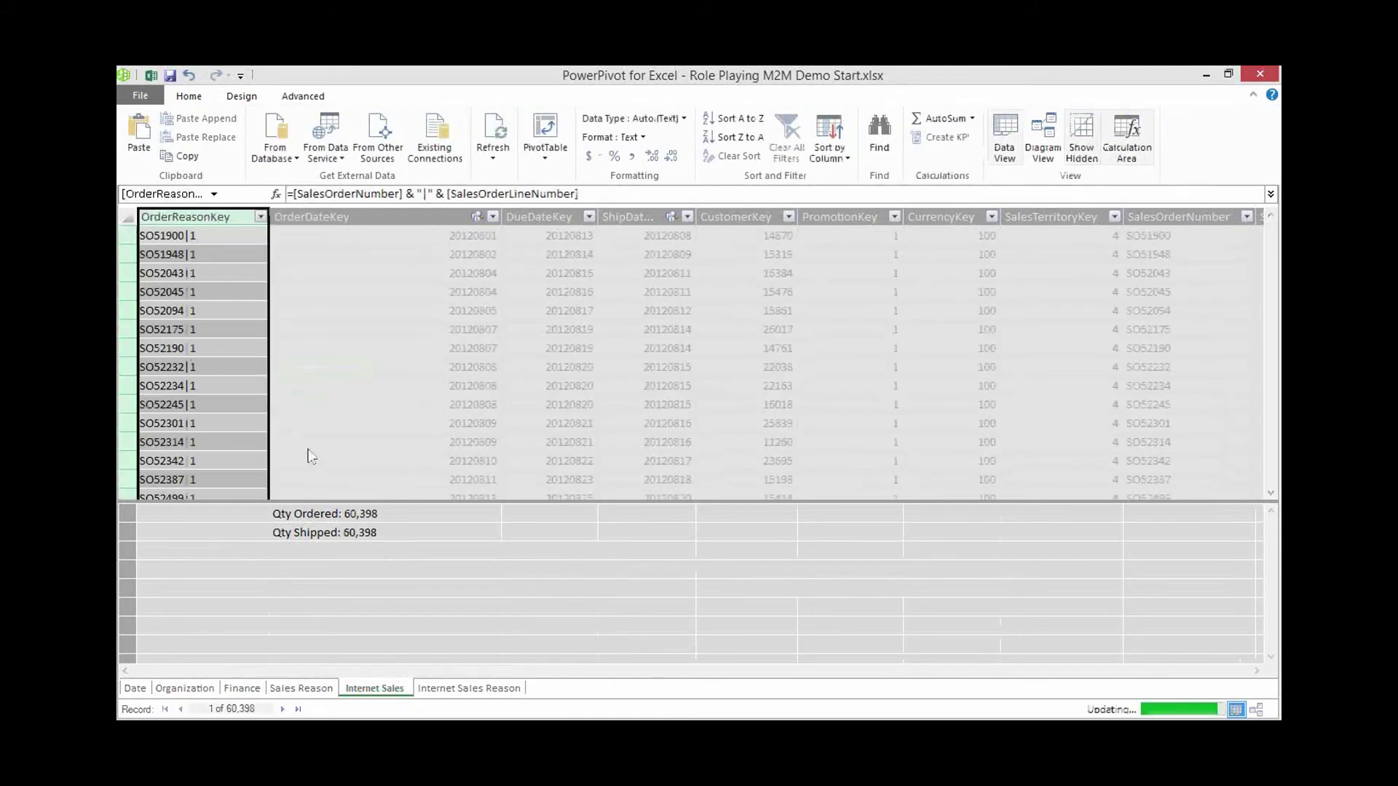
- Add a calculated column to the Internet Sales Reason table with the formula =[SalesOrderNumber] & "|" & [SalesOrderLineNumber]
click(438, 690)
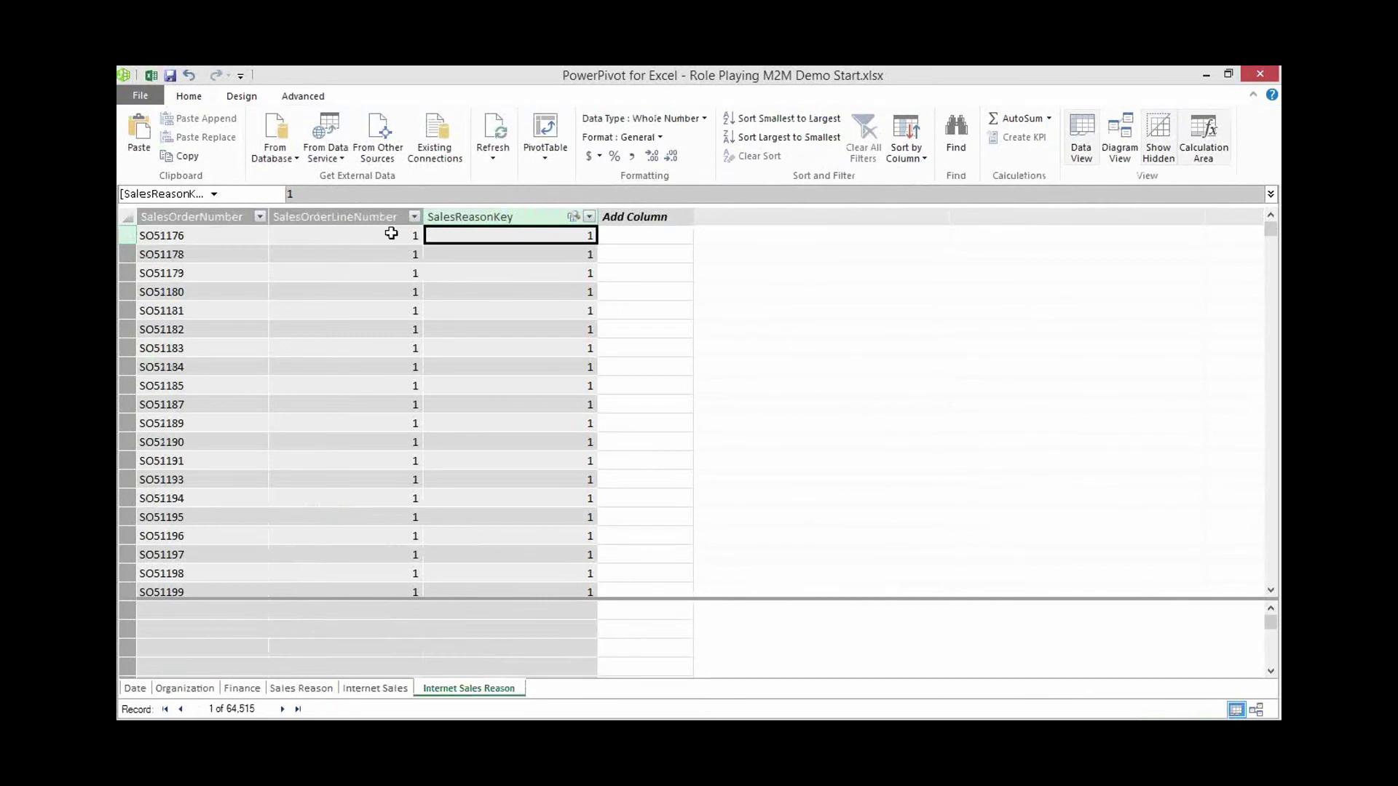
click(620, 237)
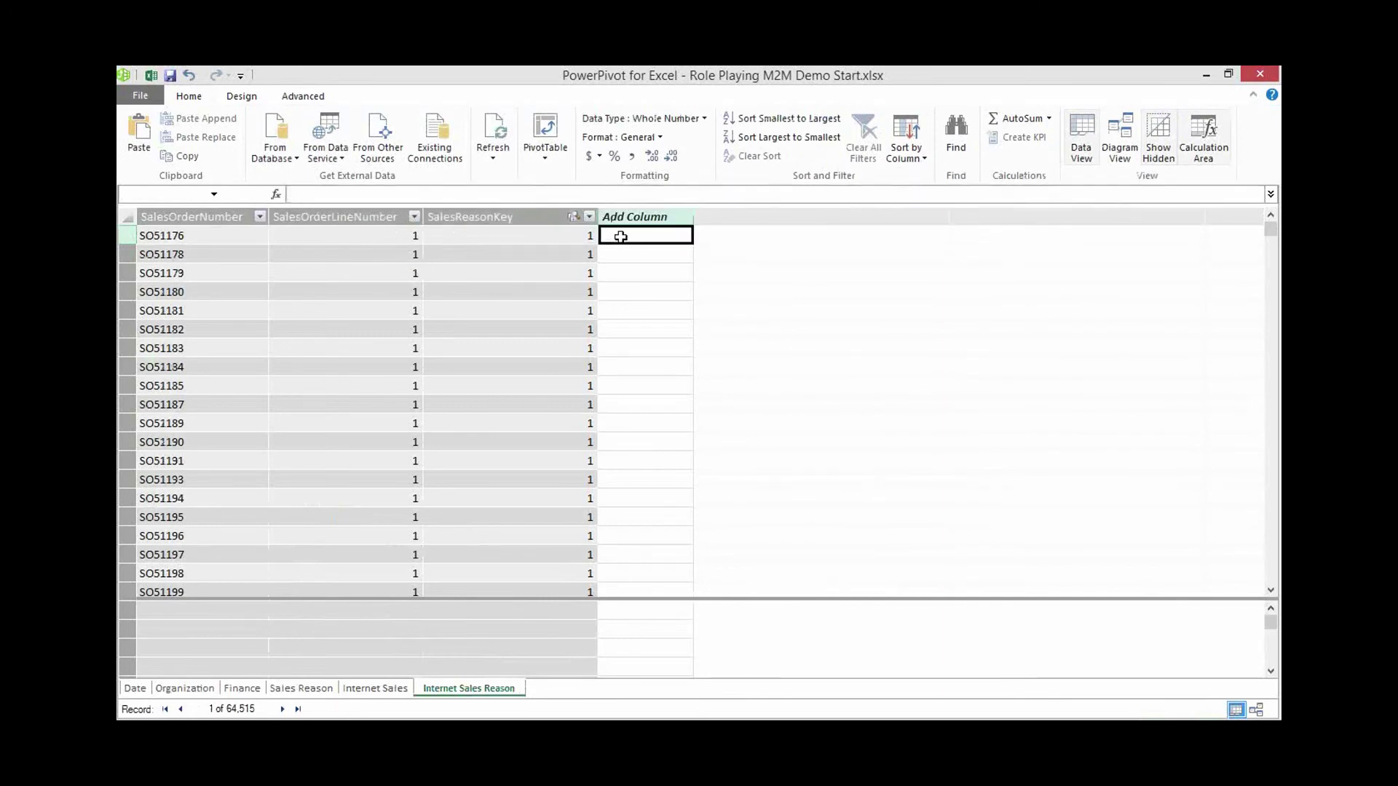
click(600, 198)
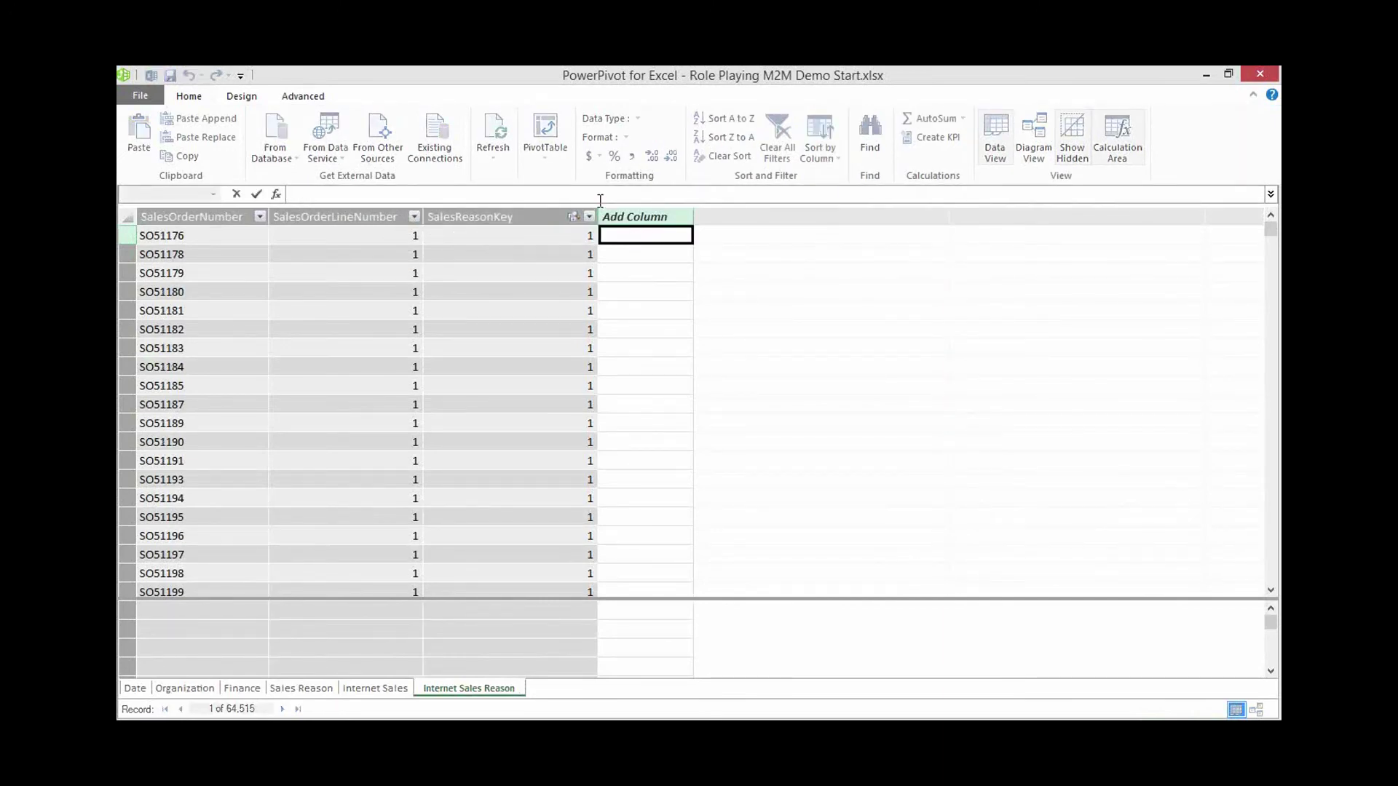
text(=)
click(244, 244)
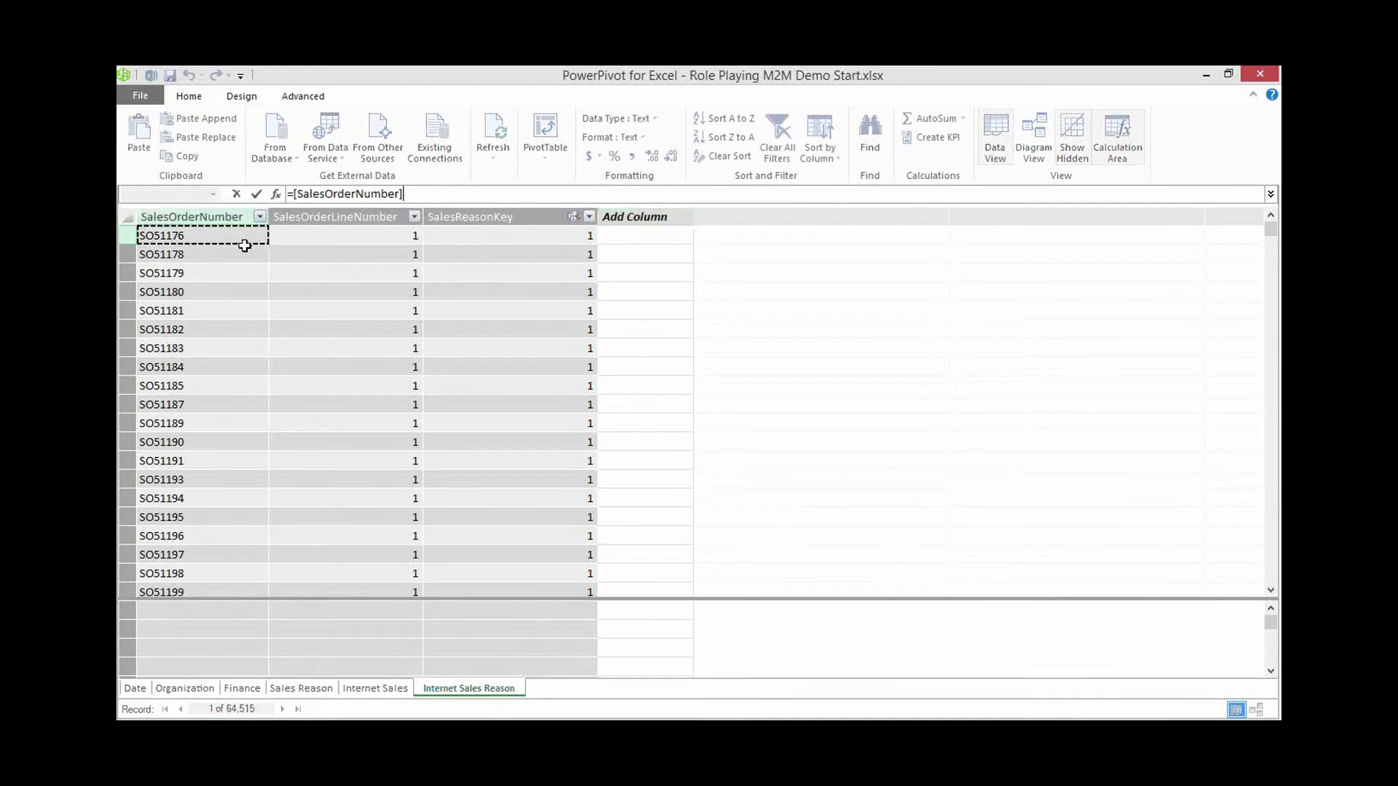
text(& "|)
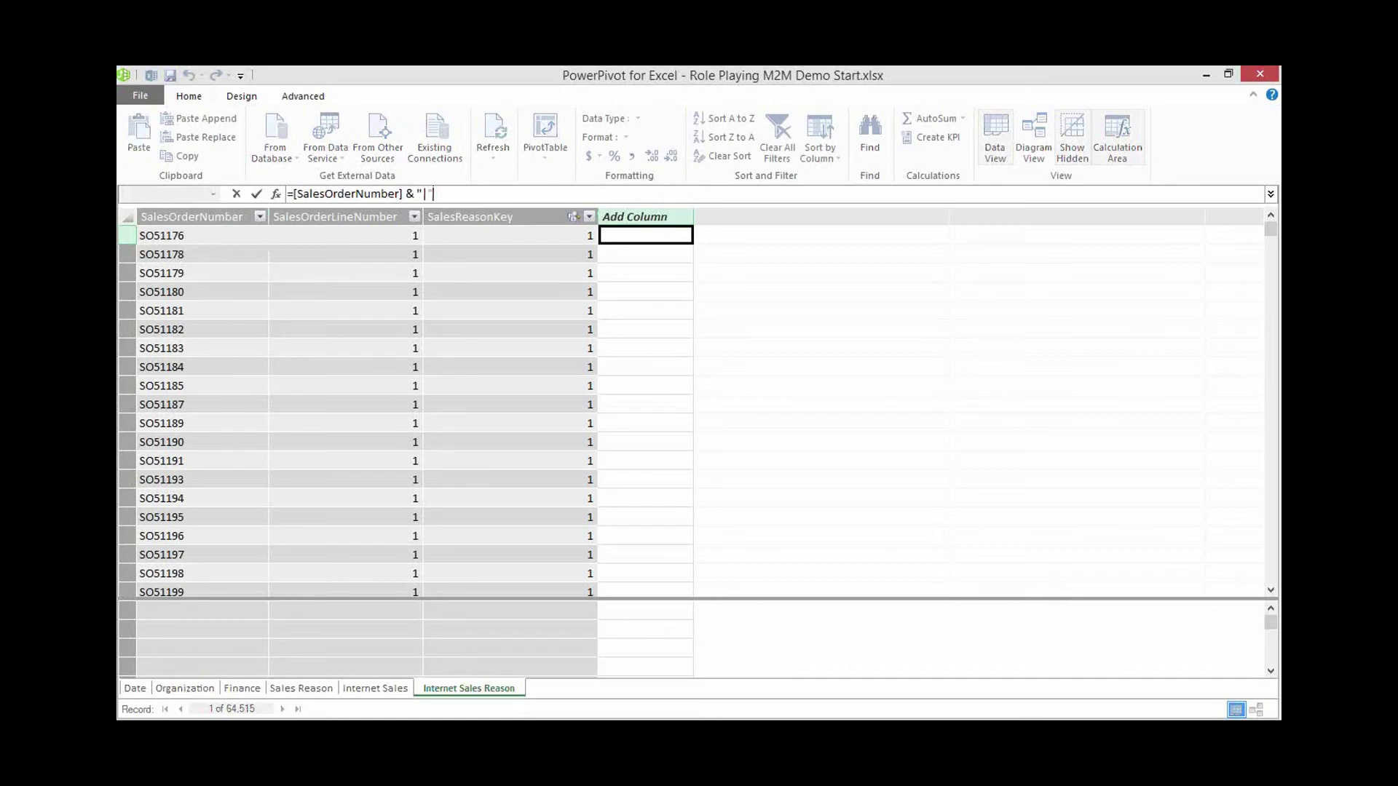
text( " & [SalesOrderLineNumber)
click(368, 250)
key(Return)
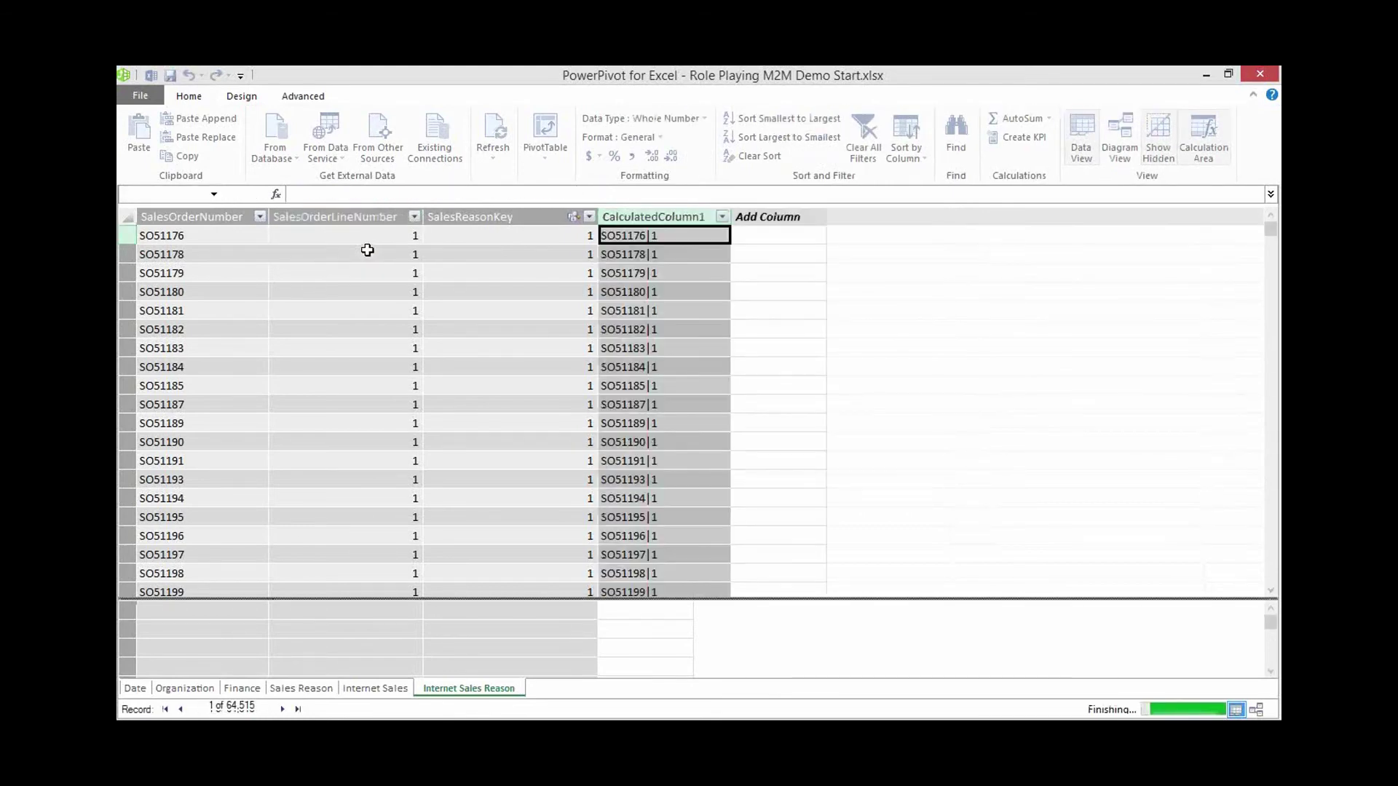
- Rename the calculated column in Internet Sales Reason as OrderReasonKey and hide it from client tools
click(647, 215)
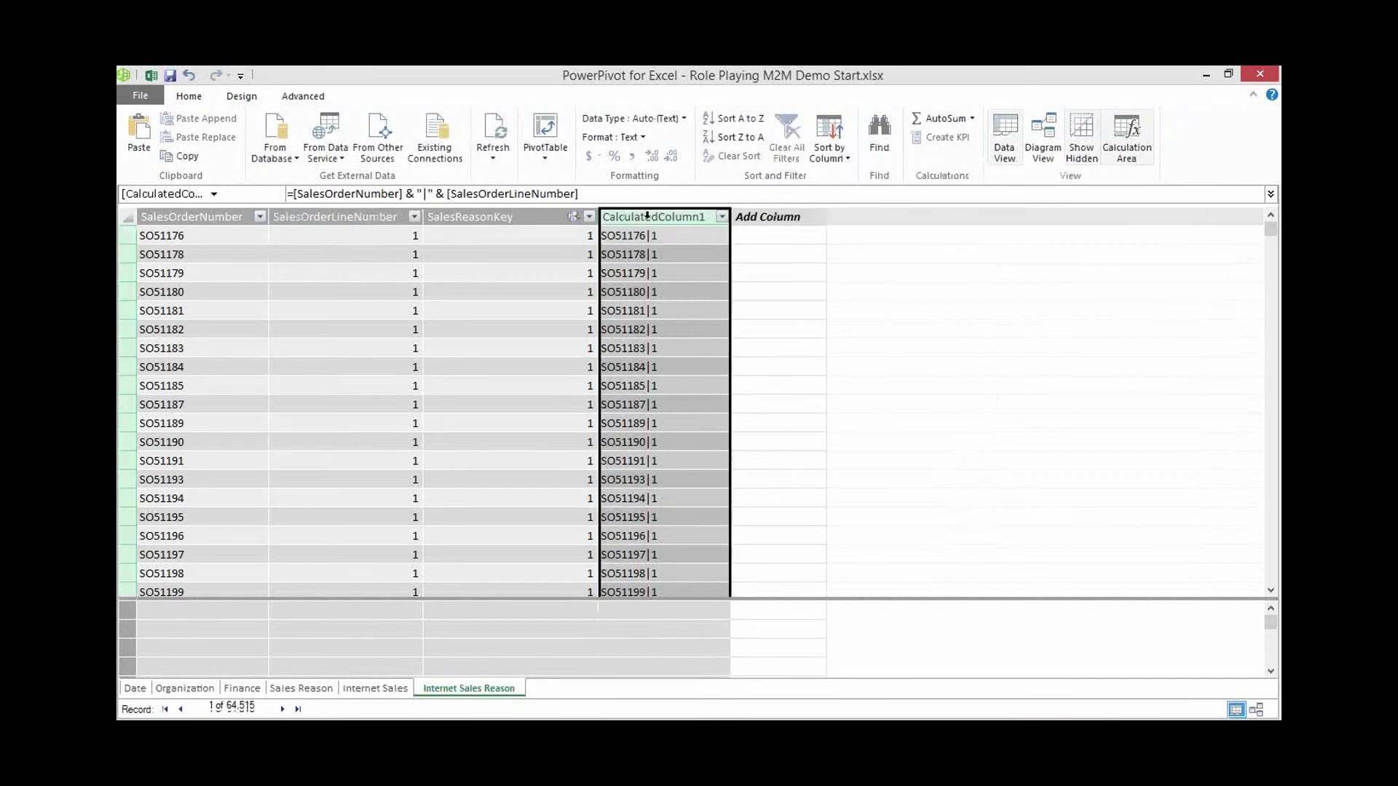
right_click(648, 216)
click(680, 324)
text(OrderR)
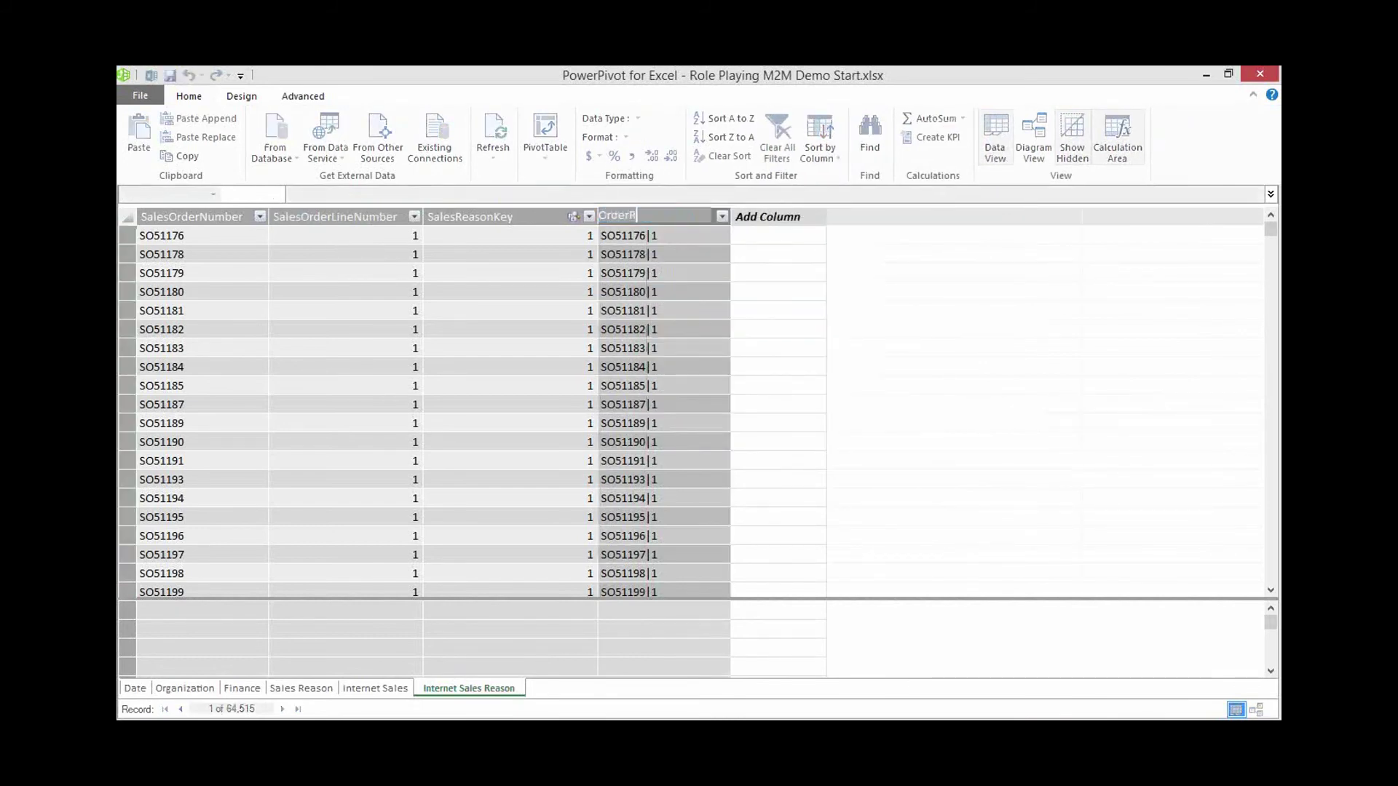
text(easonKey)
key(Return)
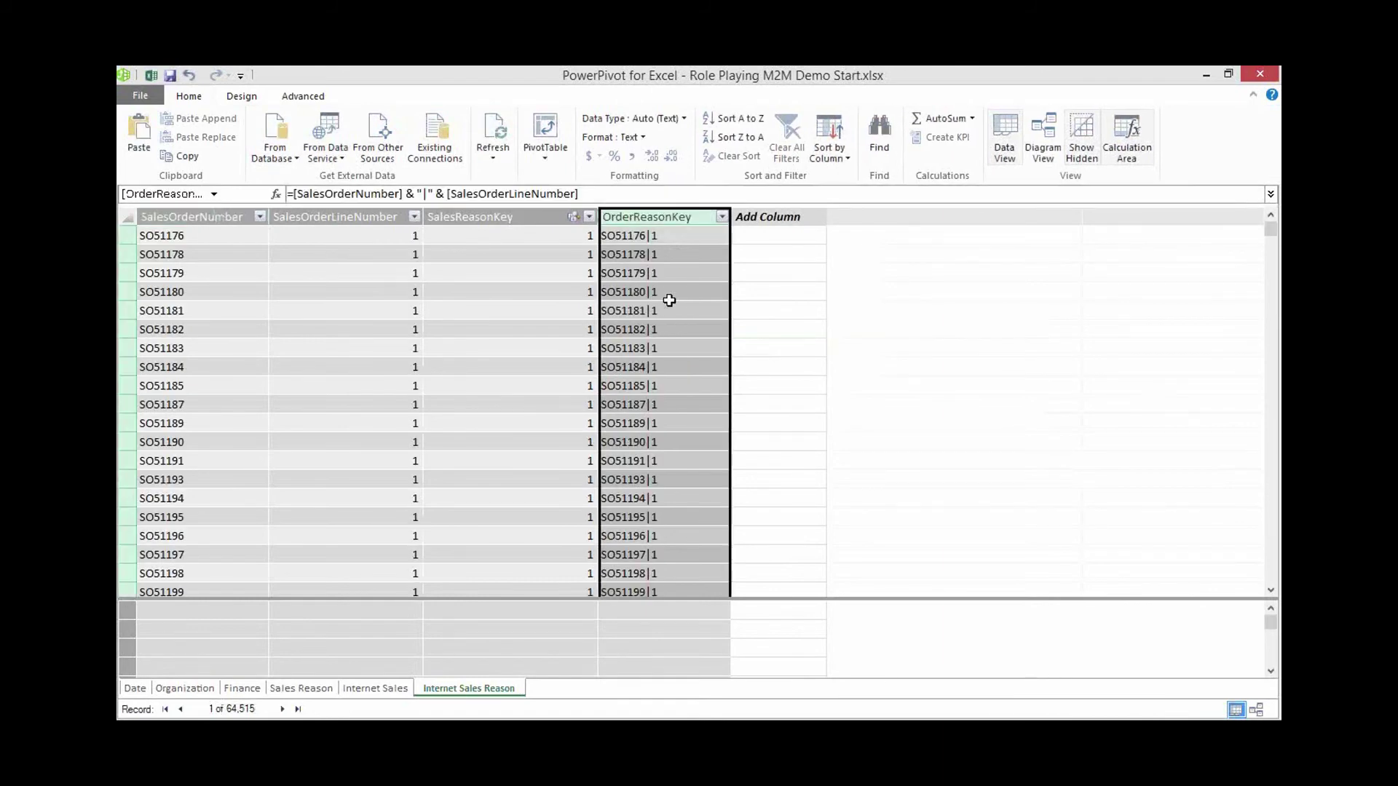
right_click(693, 219)
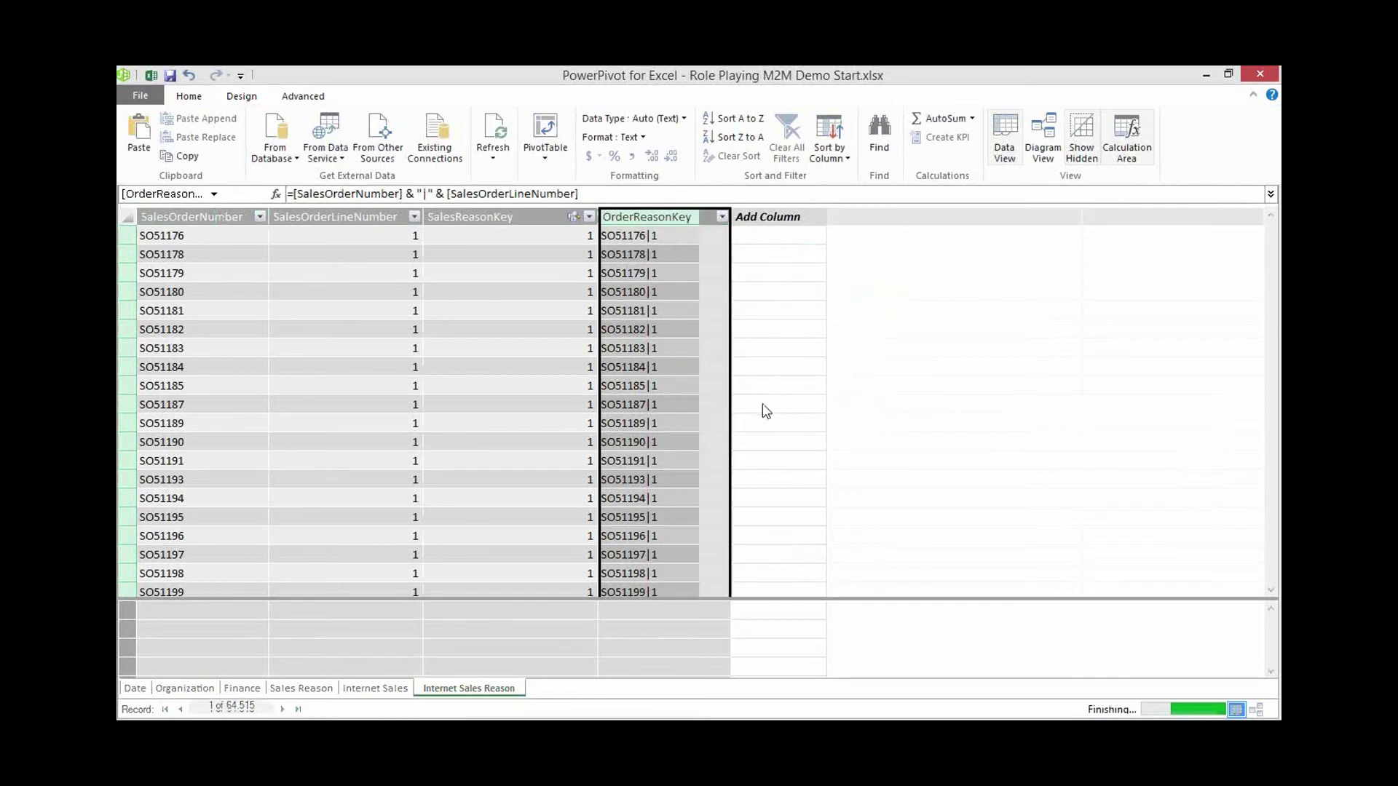
- In diagram view, create a relationship between Internet Sales and Internet Sales Reason on their OrderReasonKey columns
click(1256, 710)
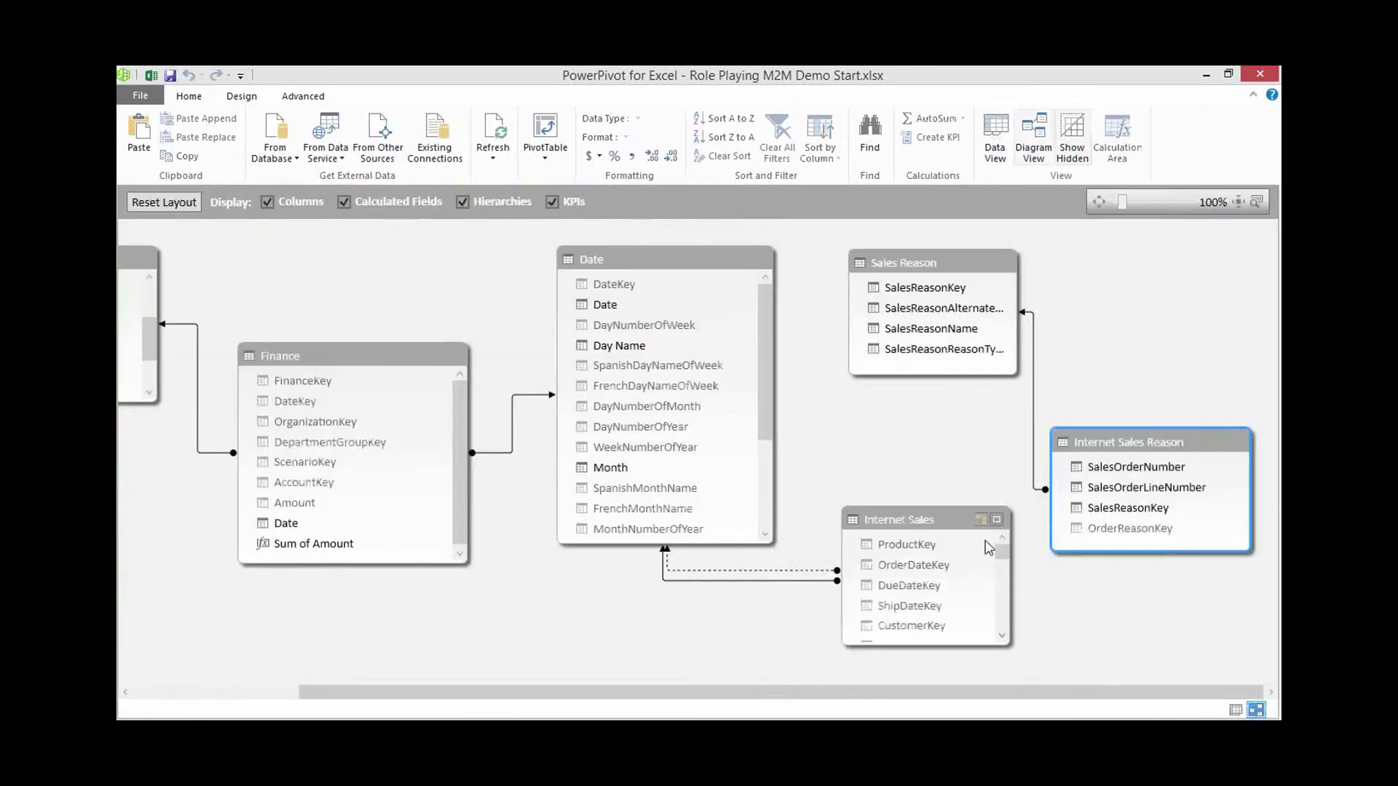
click(954, 526)
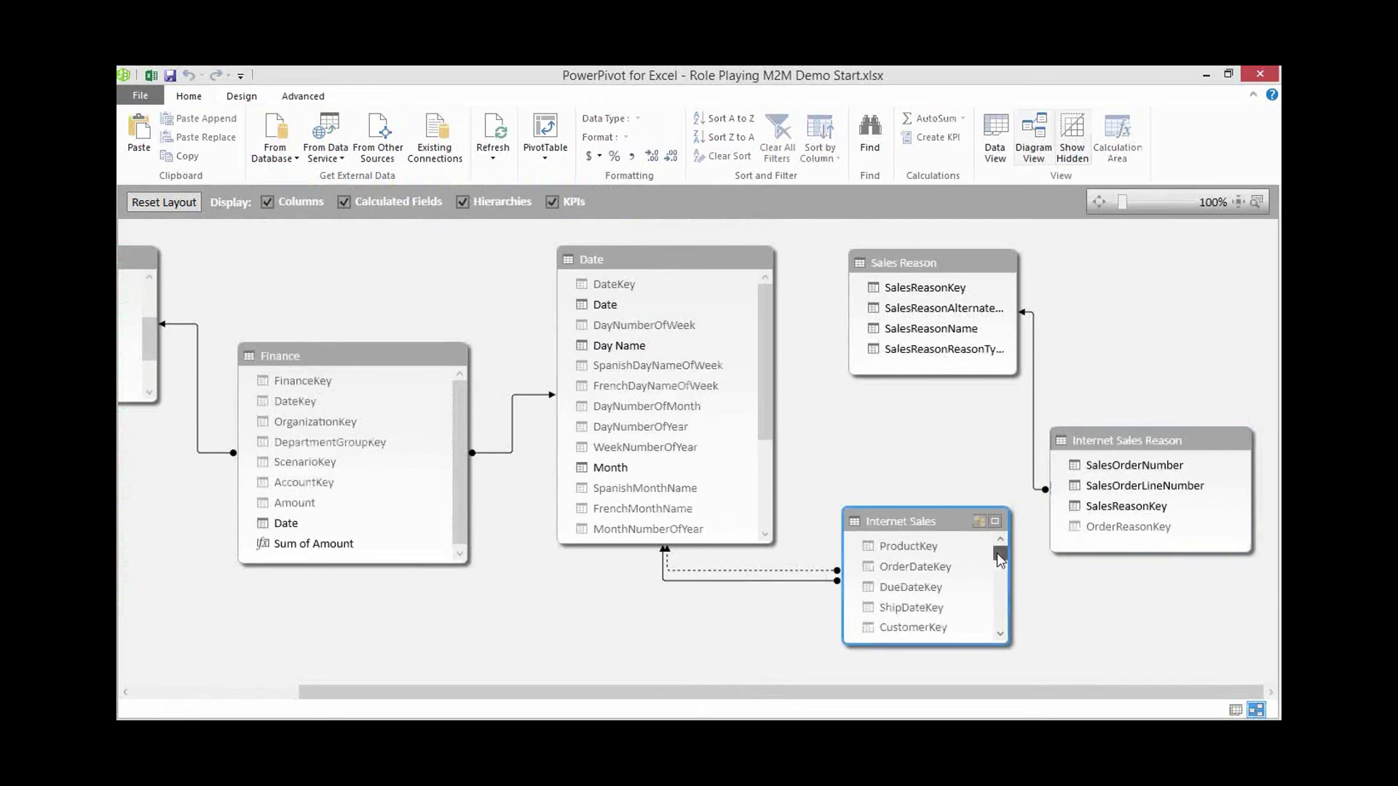
drag(1000, 559, 1000, 621)
click(951, 629)
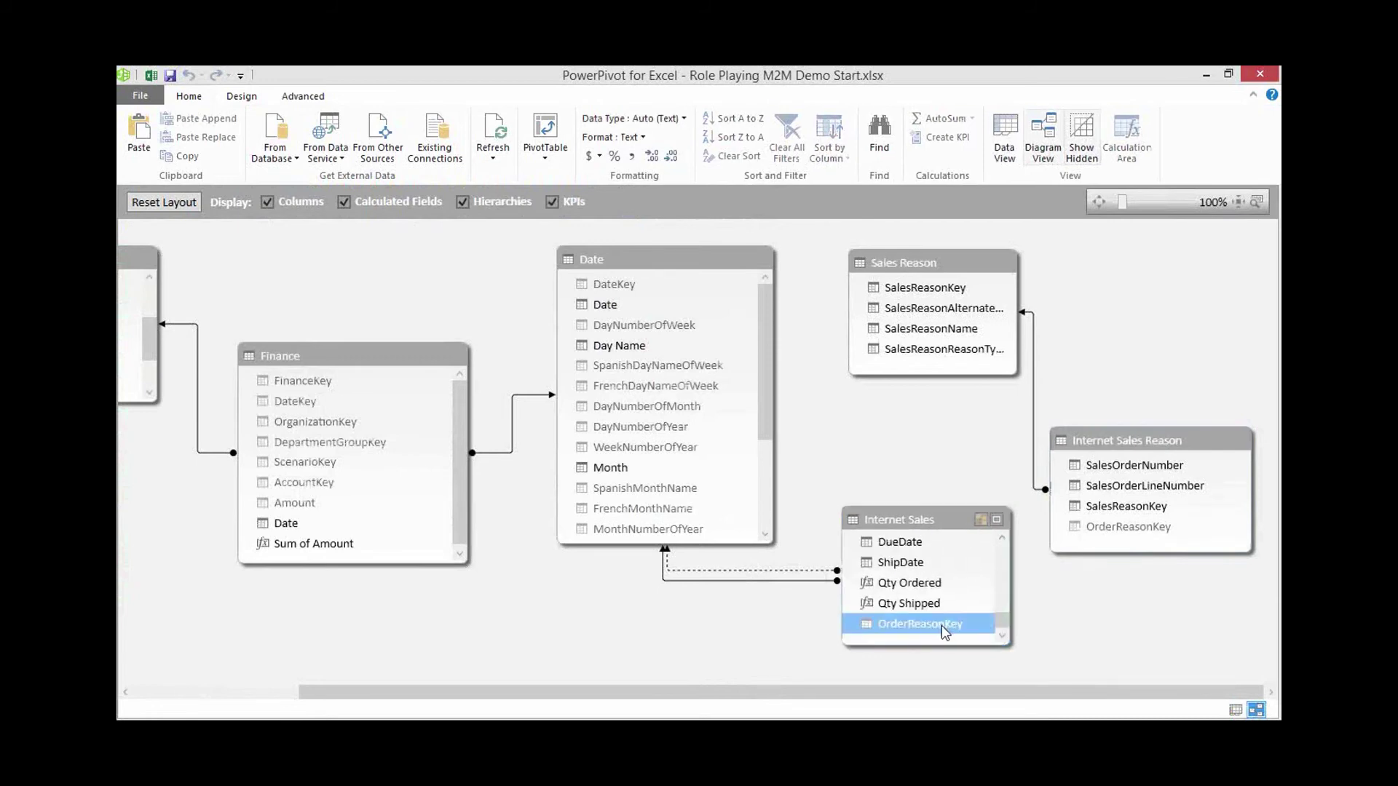
drag(944, 631, 1095, 531)
- Hide the whole Internet Sales Reason bridge table from client tools
click(951, 265)
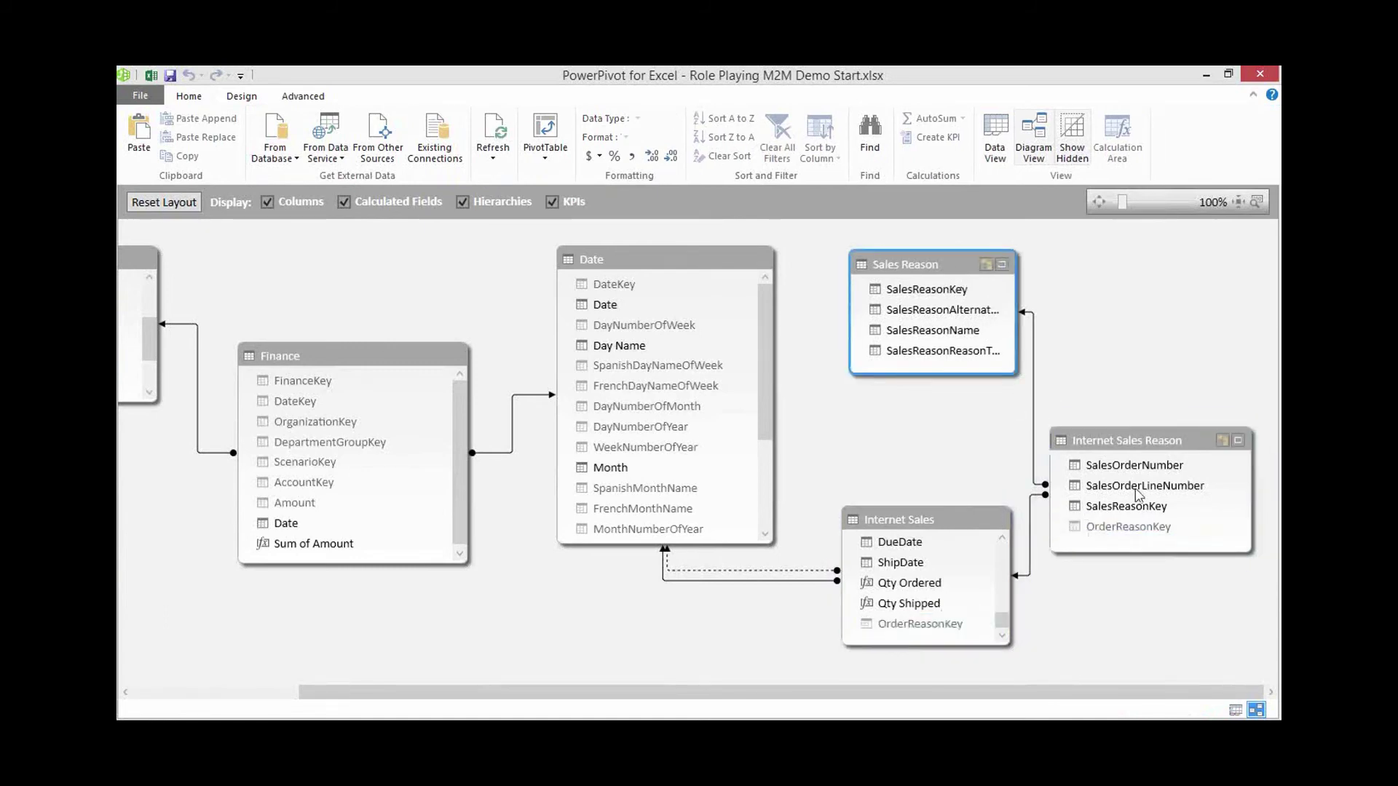
click(1177, 439)
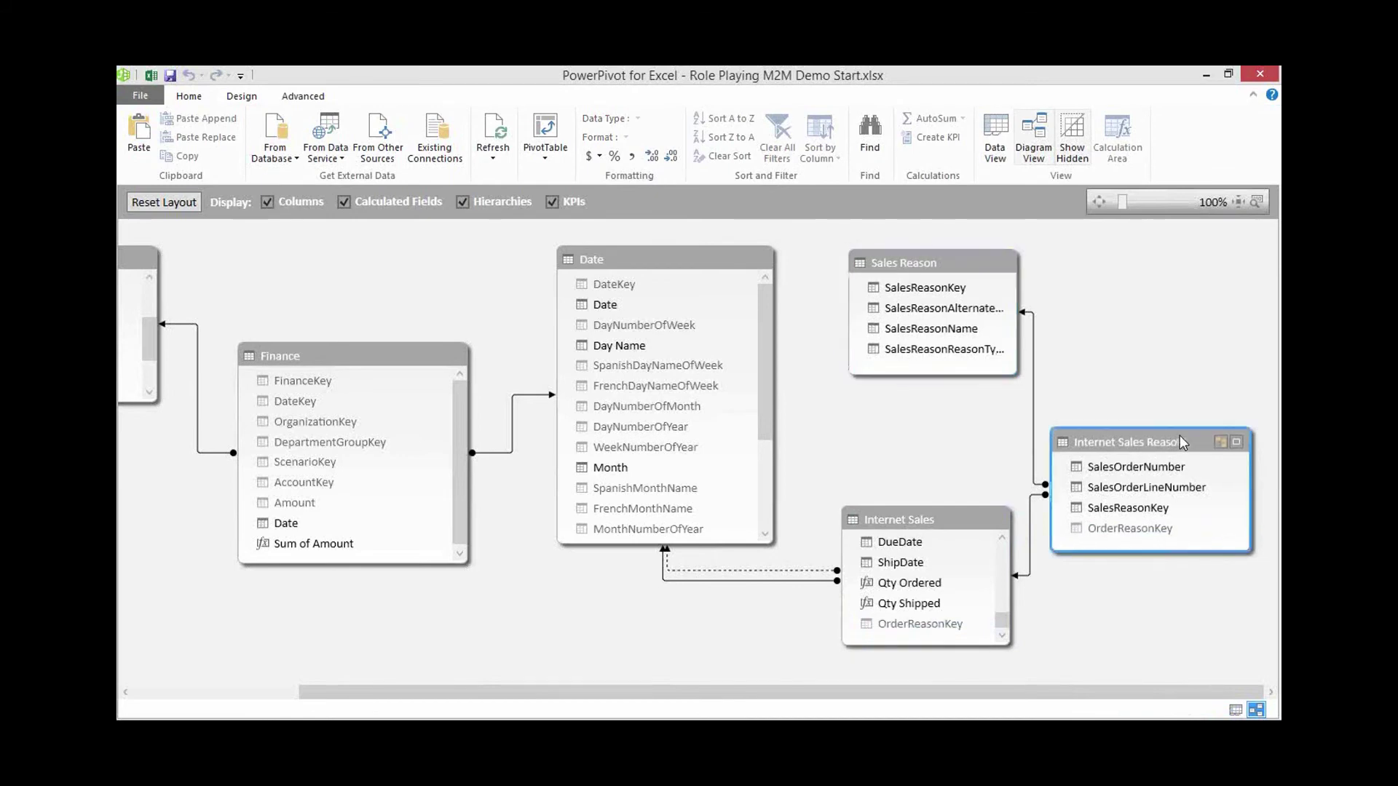
right_click(1179, 437)
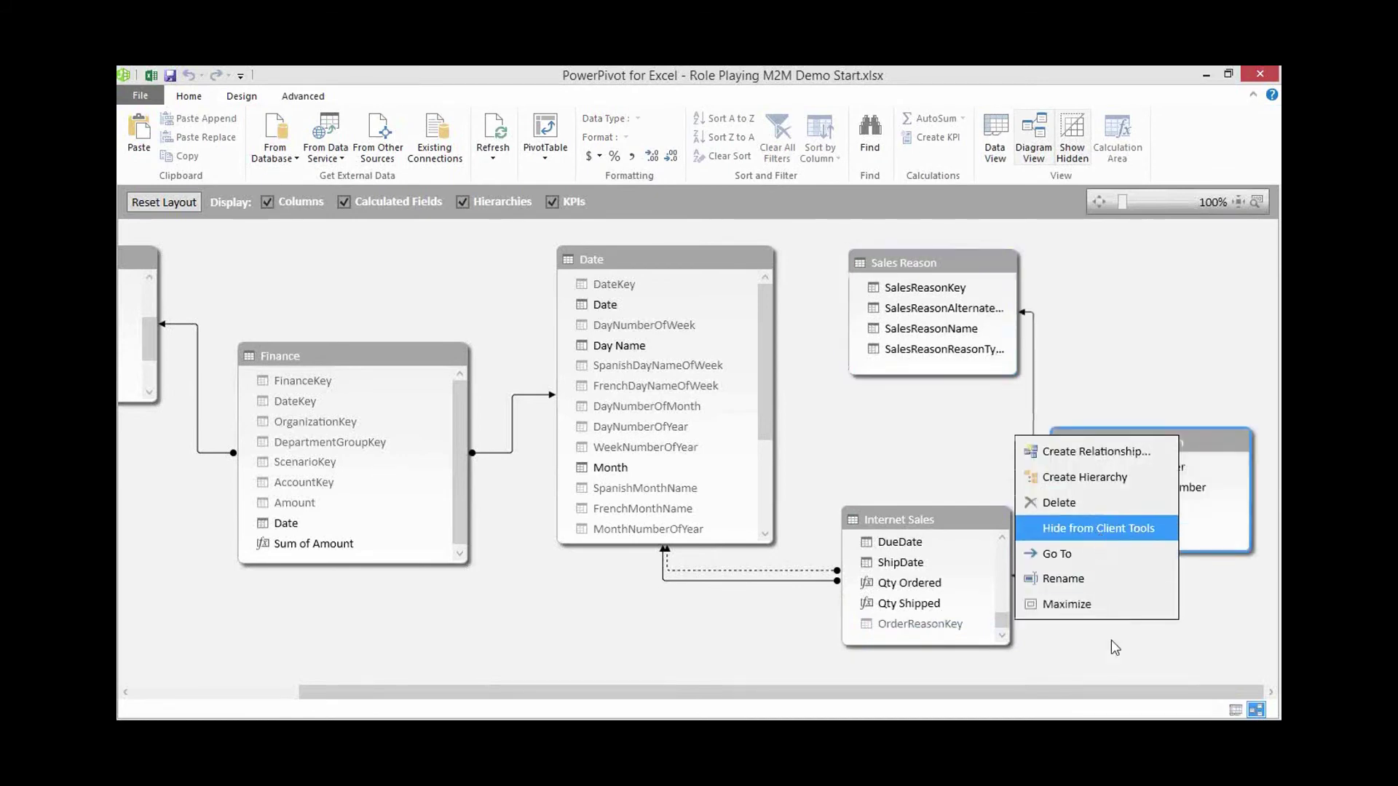
key(Return)
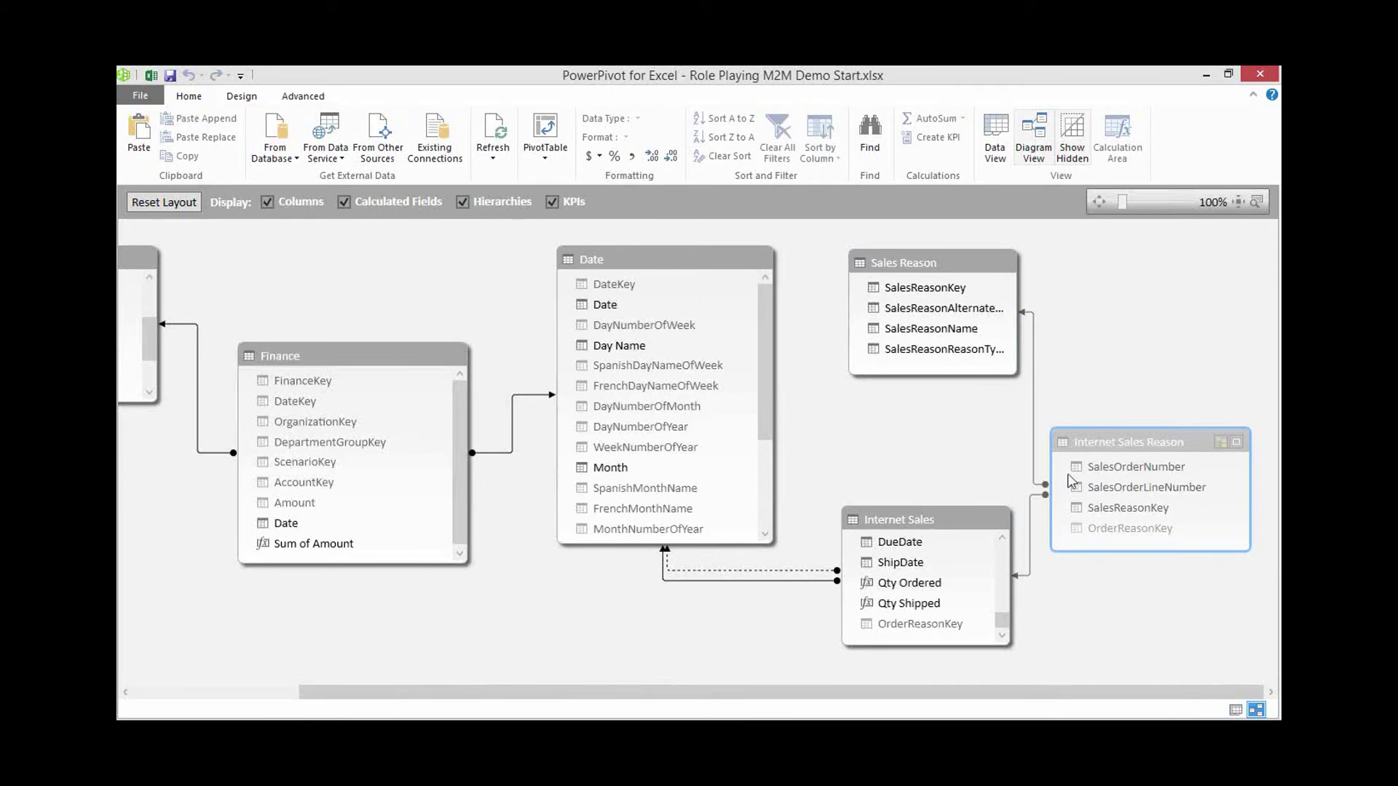
- Create a PivotTable from the data model on a new worksheet and rename that worksheet as M2M
click(543, 164)
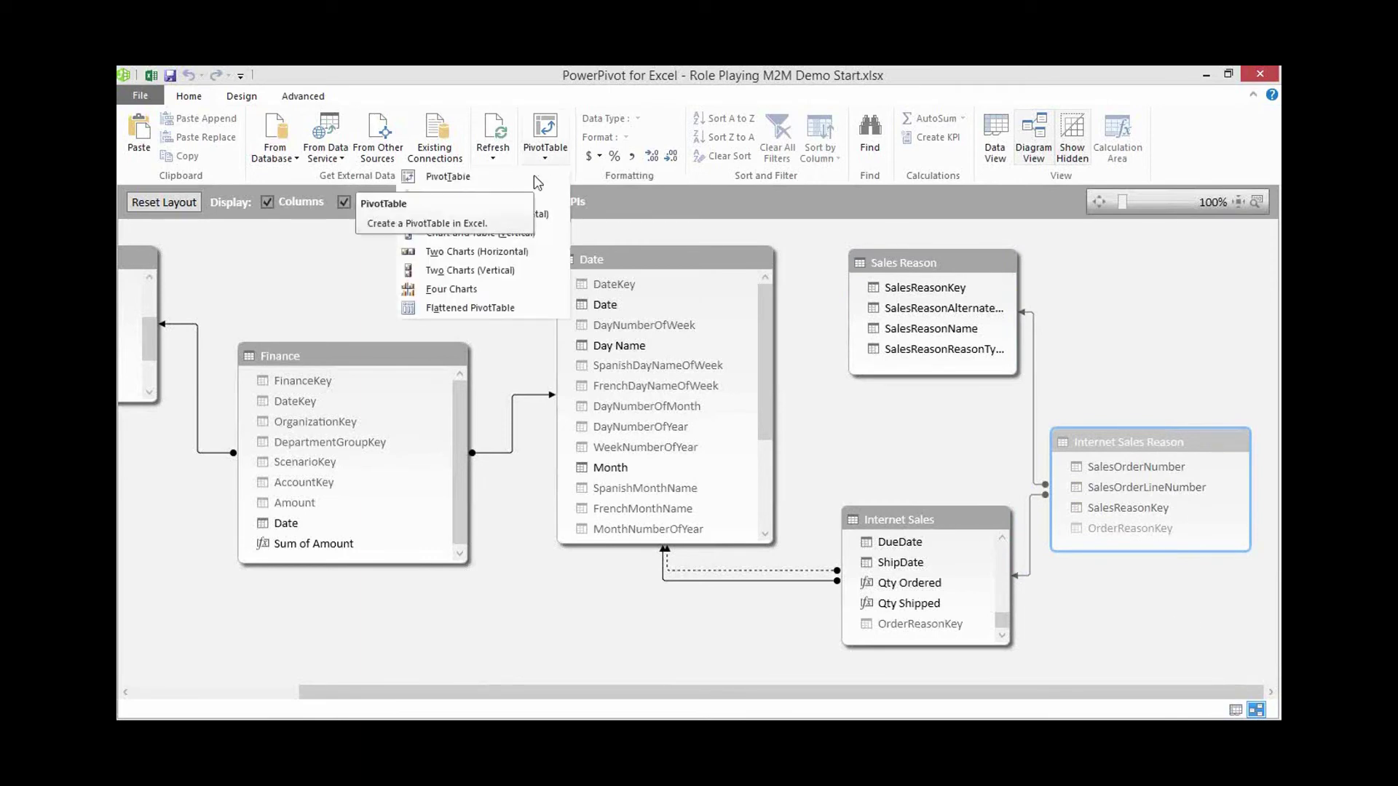
click(535, 175)
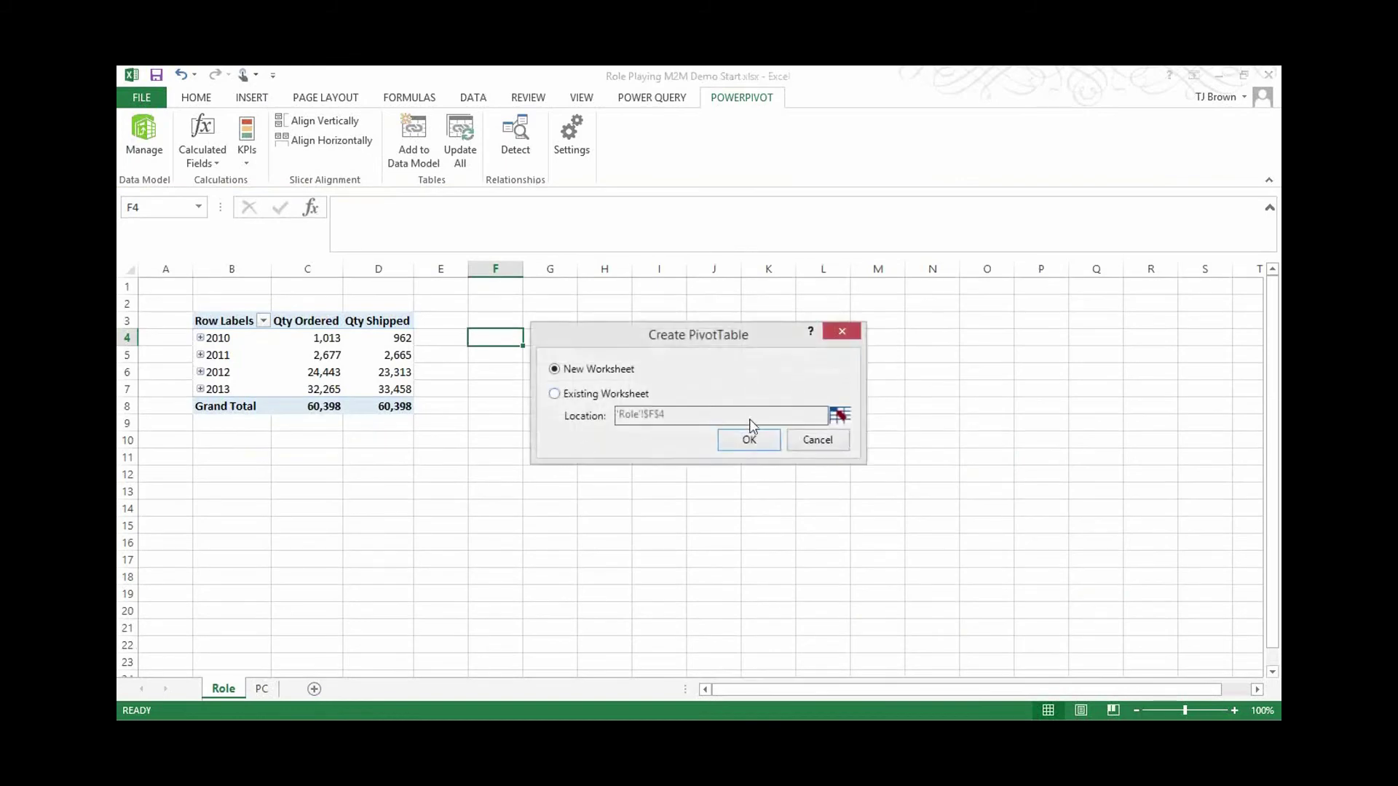
click(749, 430)
right_click(228, 689)
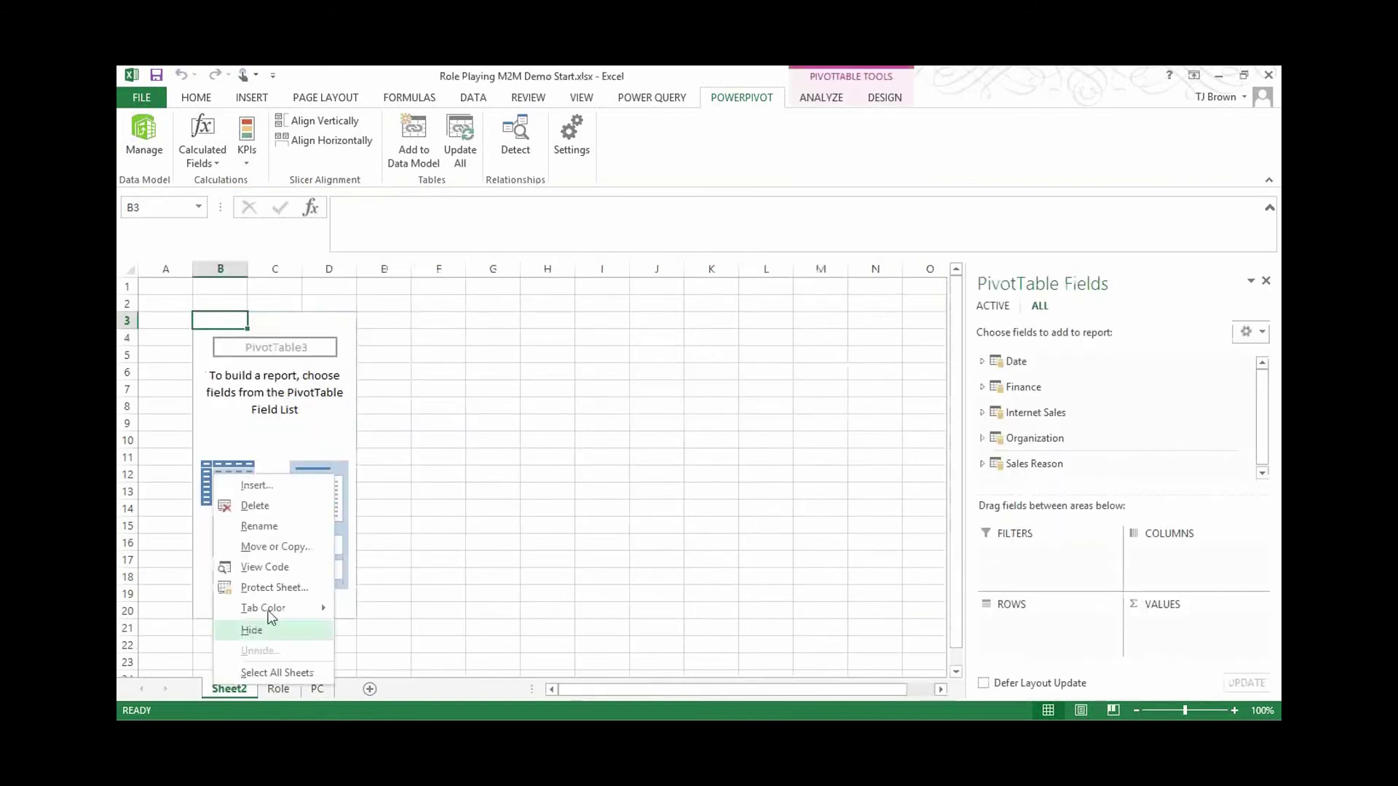
click(290, 526)
text(M)
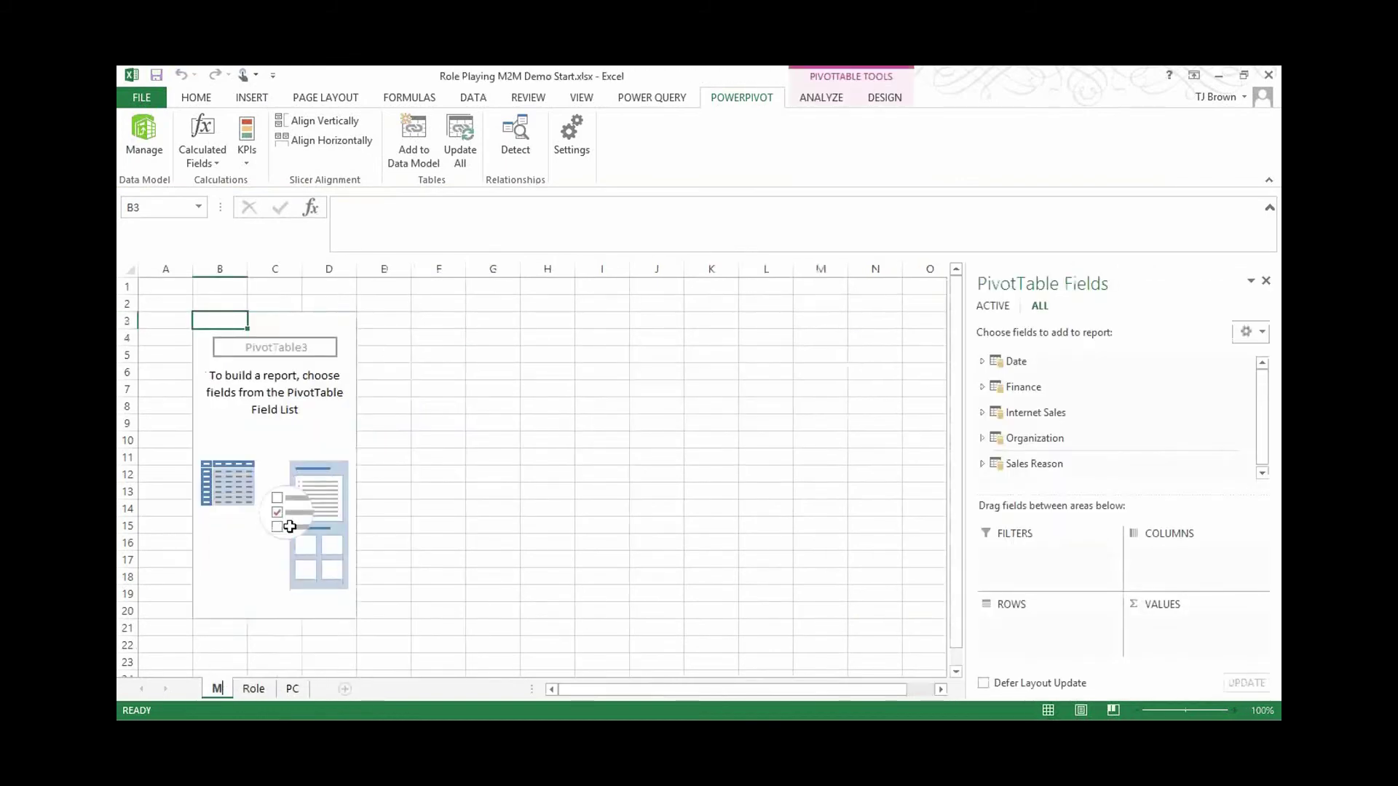
text(2M)
key(Return)
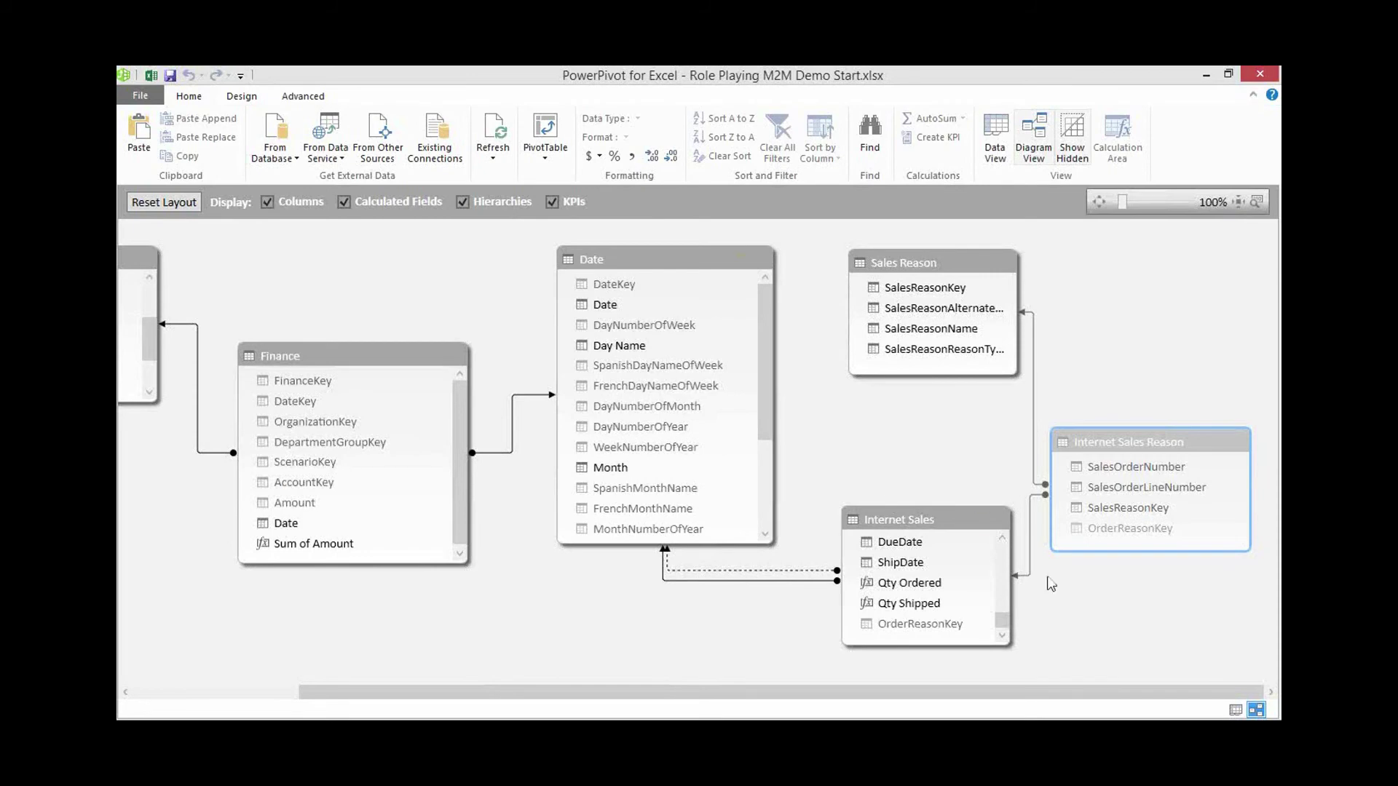
- In the data view of the Internet Sales table, add the measure Internet Sales:=SUM([SalesAmount]) to the calculation area below OrderReasonKey
click(994, 145)
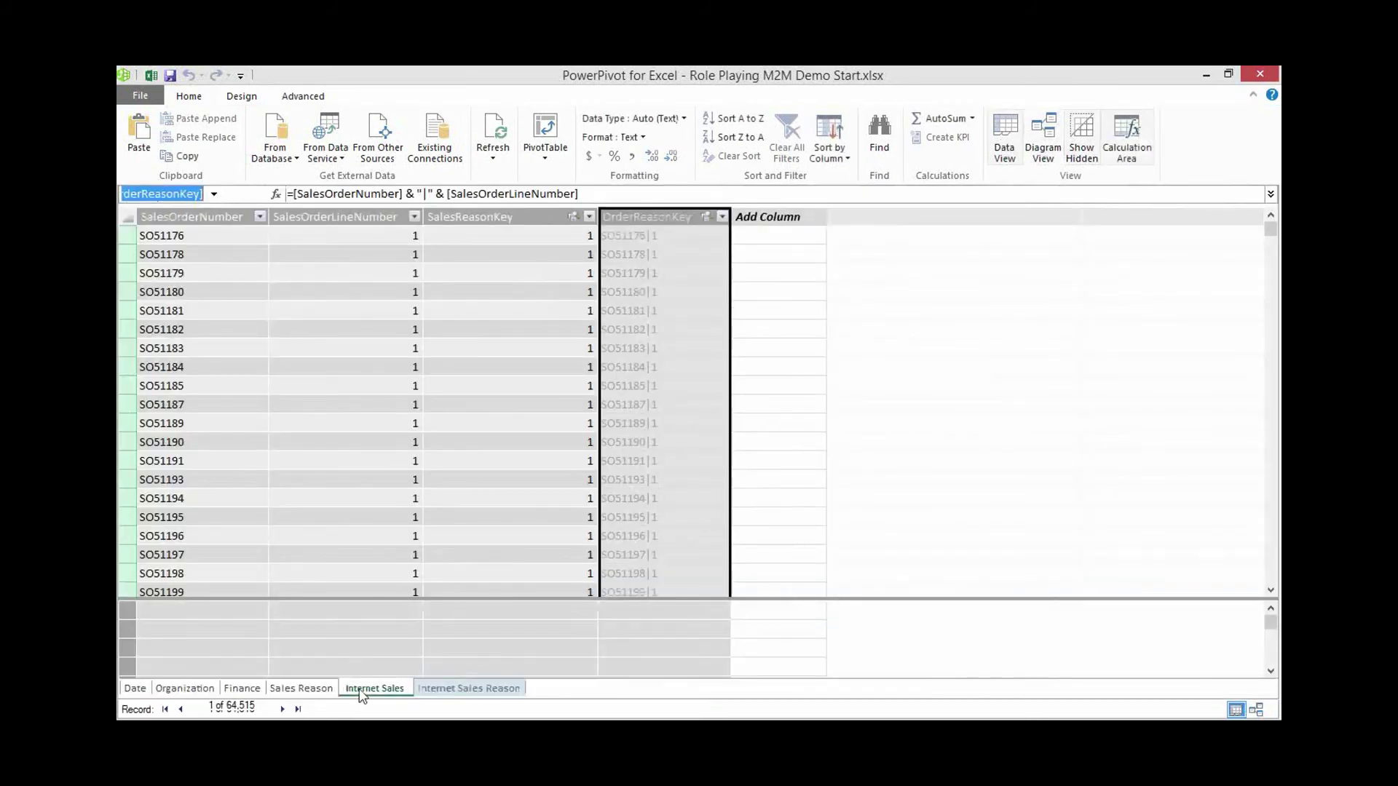
click(362, 693)
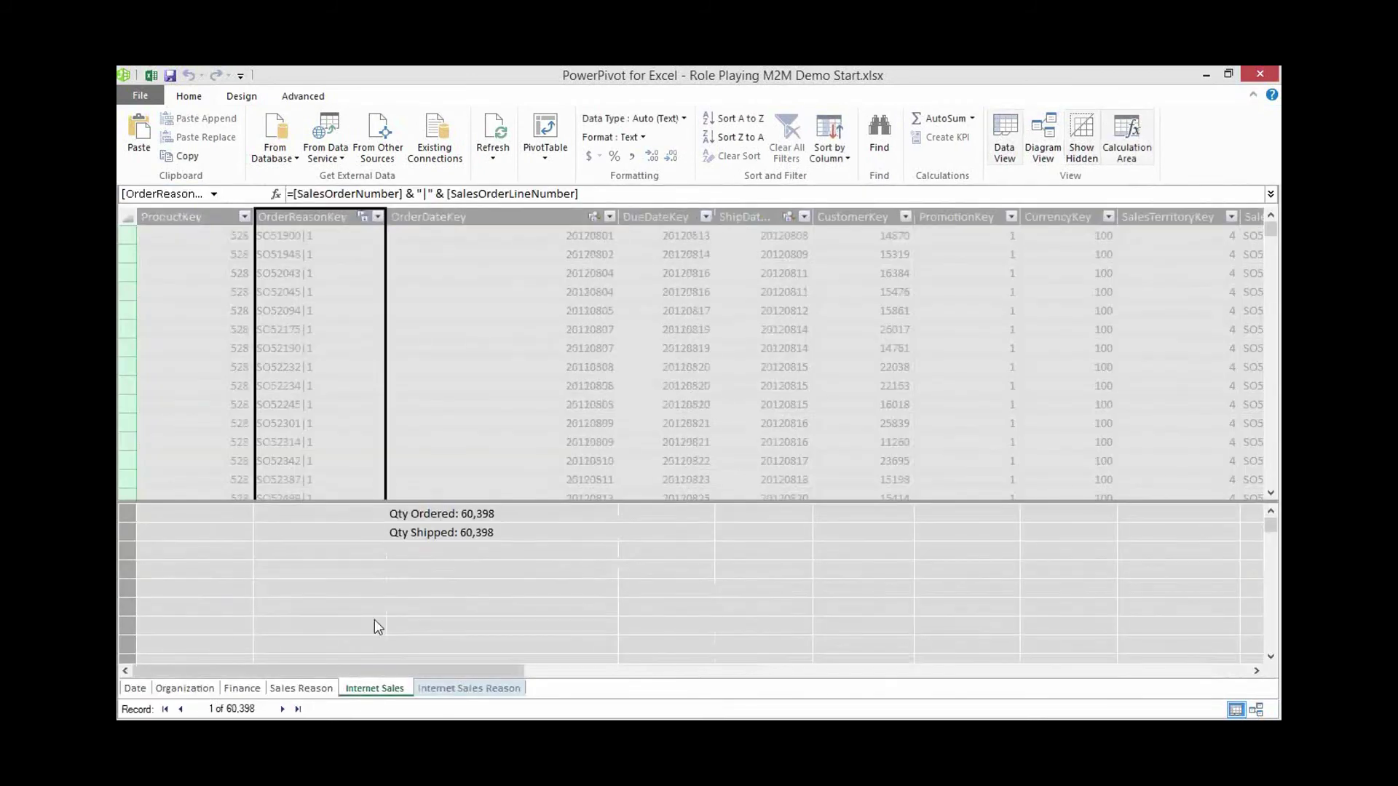
click(279, 512)
click(318, 192)
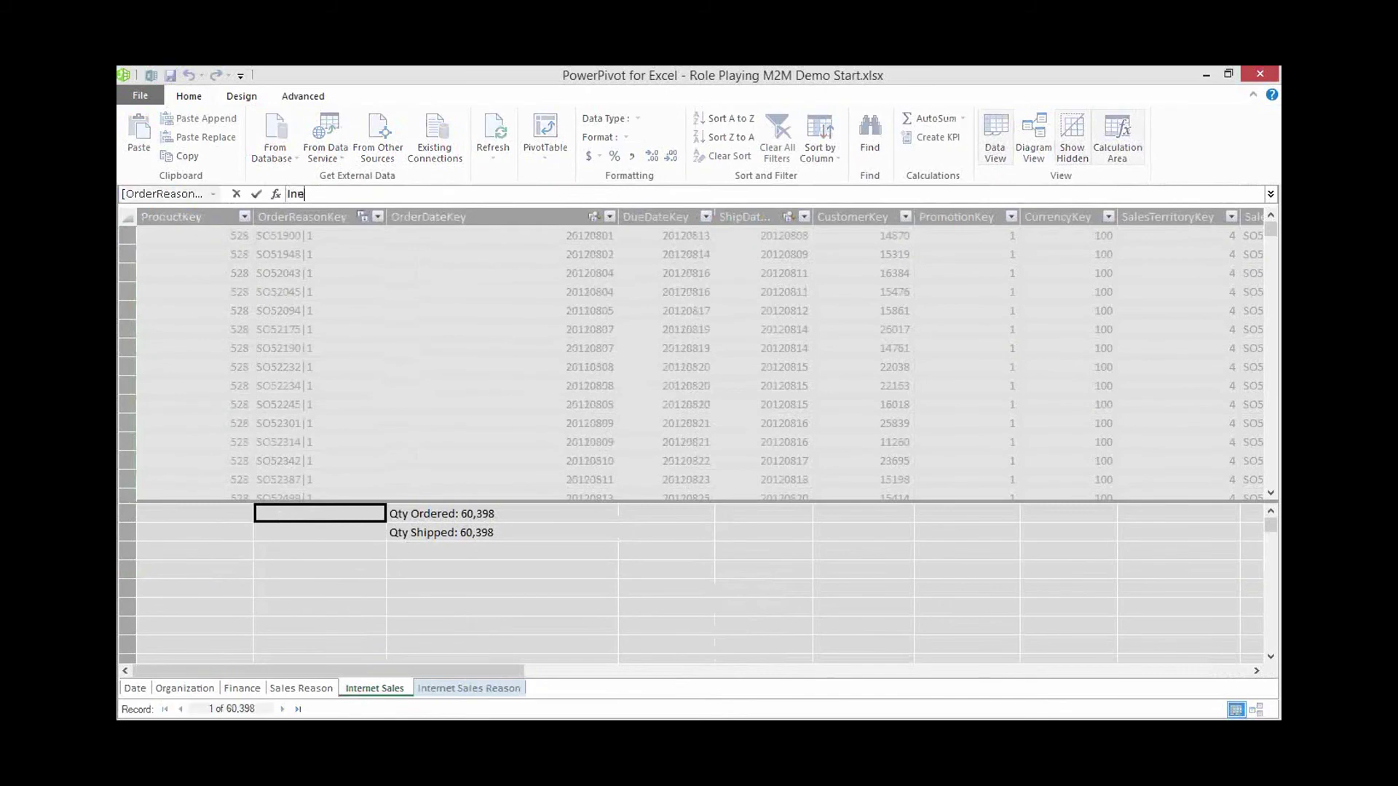
text(Internet Sales:=SUM)
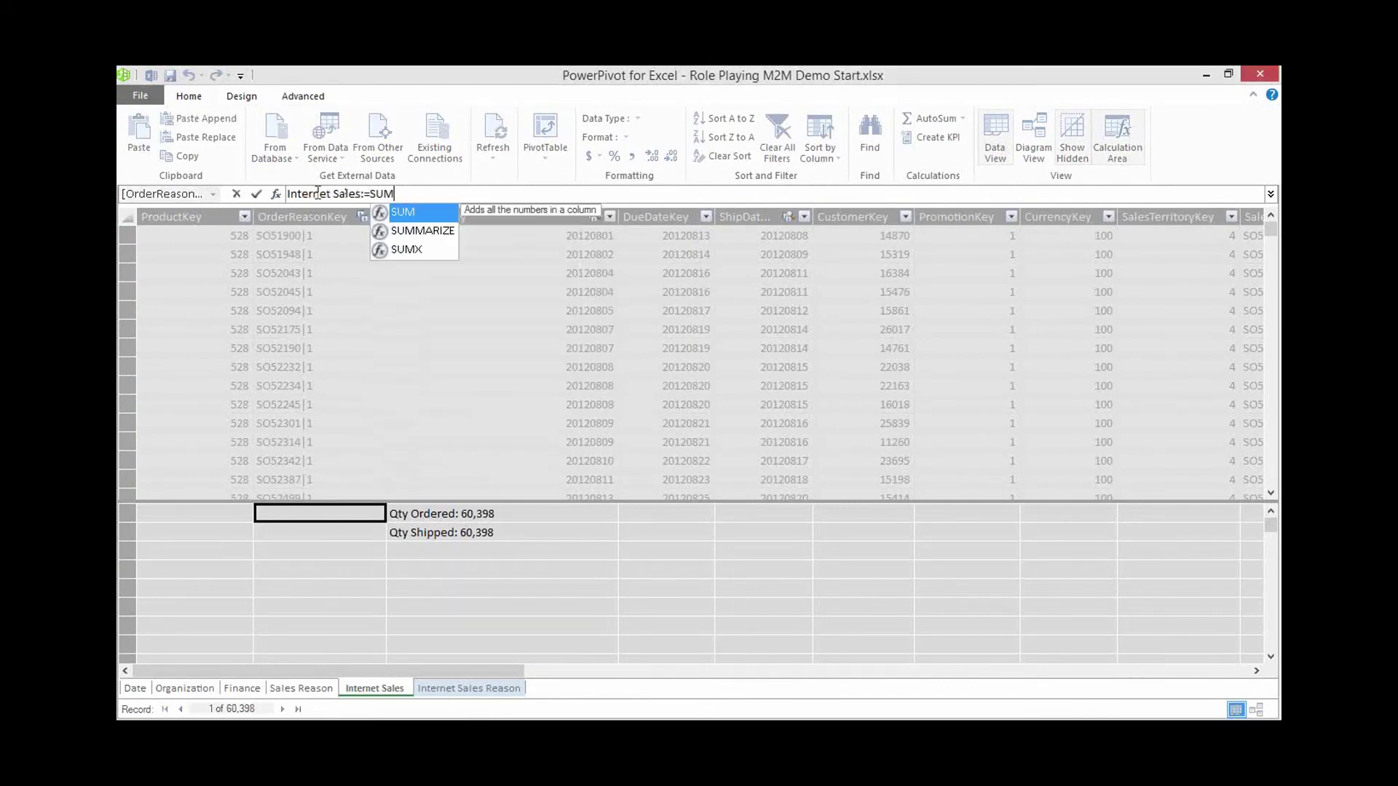
text(([or)
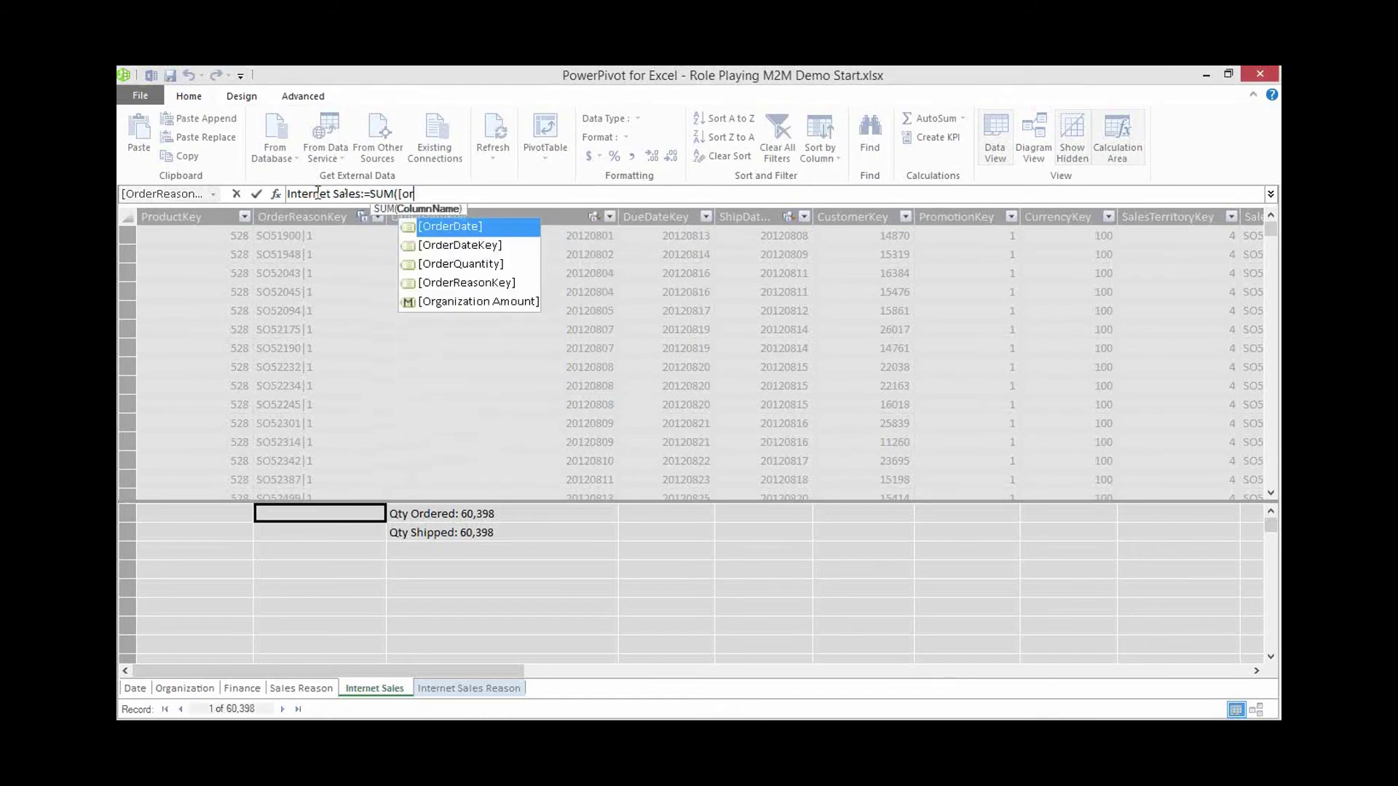
key(BackSpace)
key(BackSpace)
text(sa)
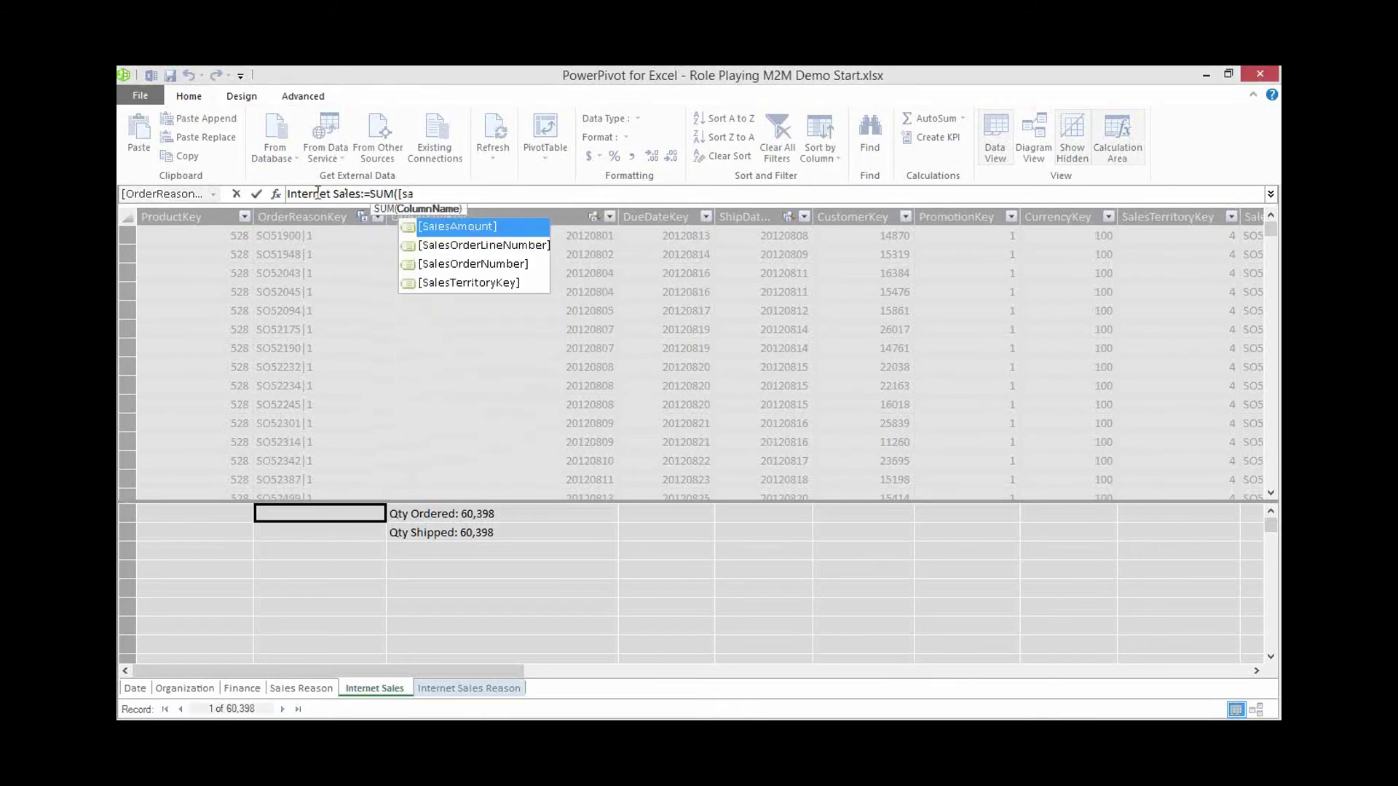
key(Tab)
text())
key(Return)
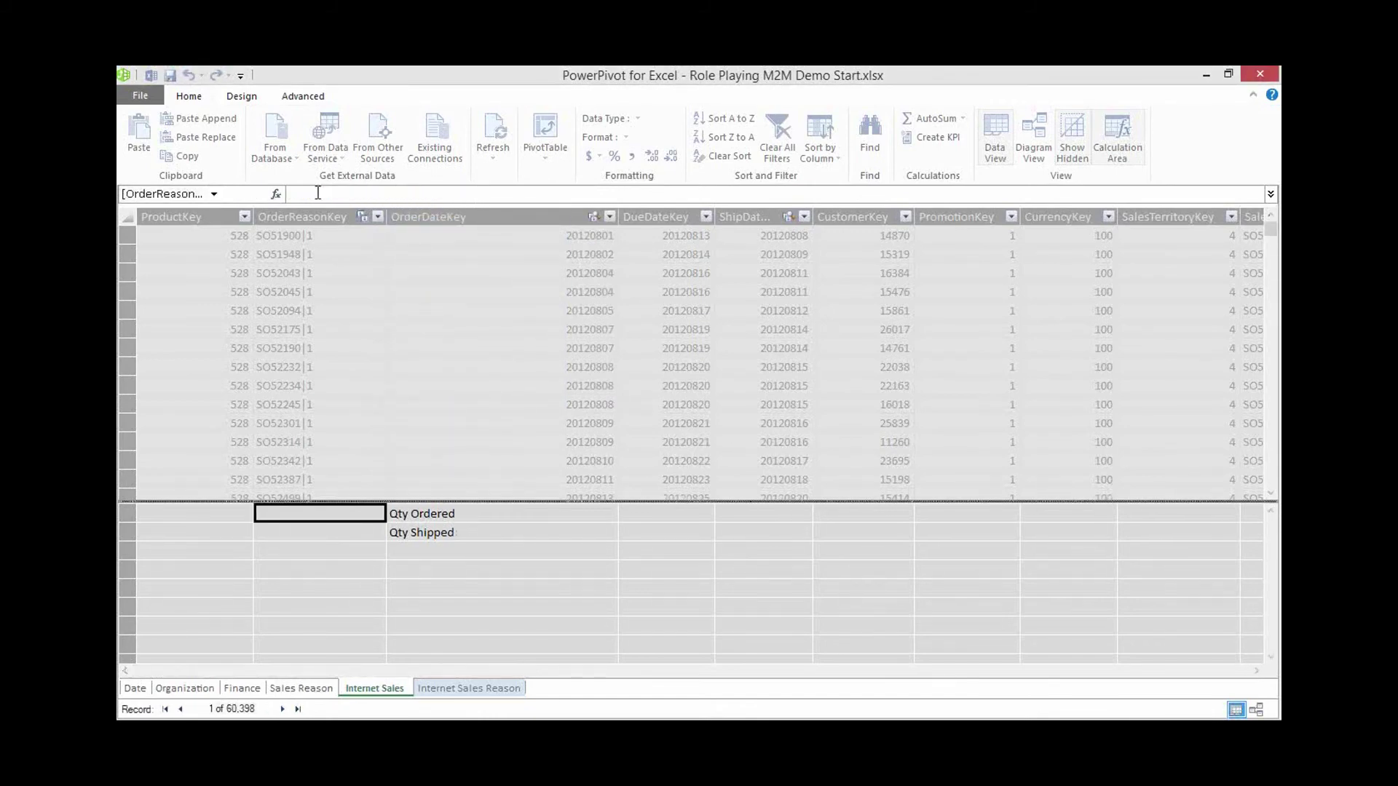
- Format the Internet Sales measure as Currency and widen the OrderReasonKey column to fit its value
click(599, 138)
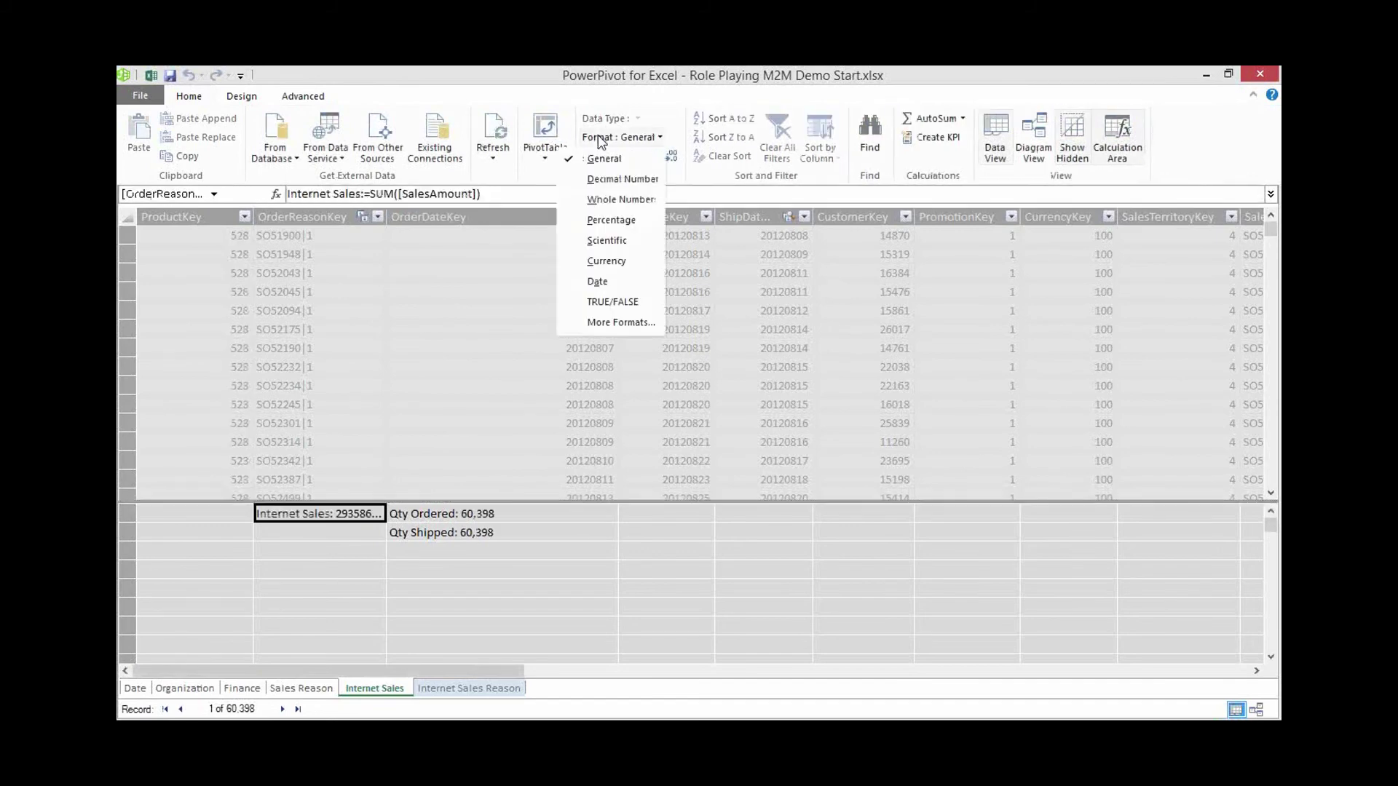
click(608, 261)
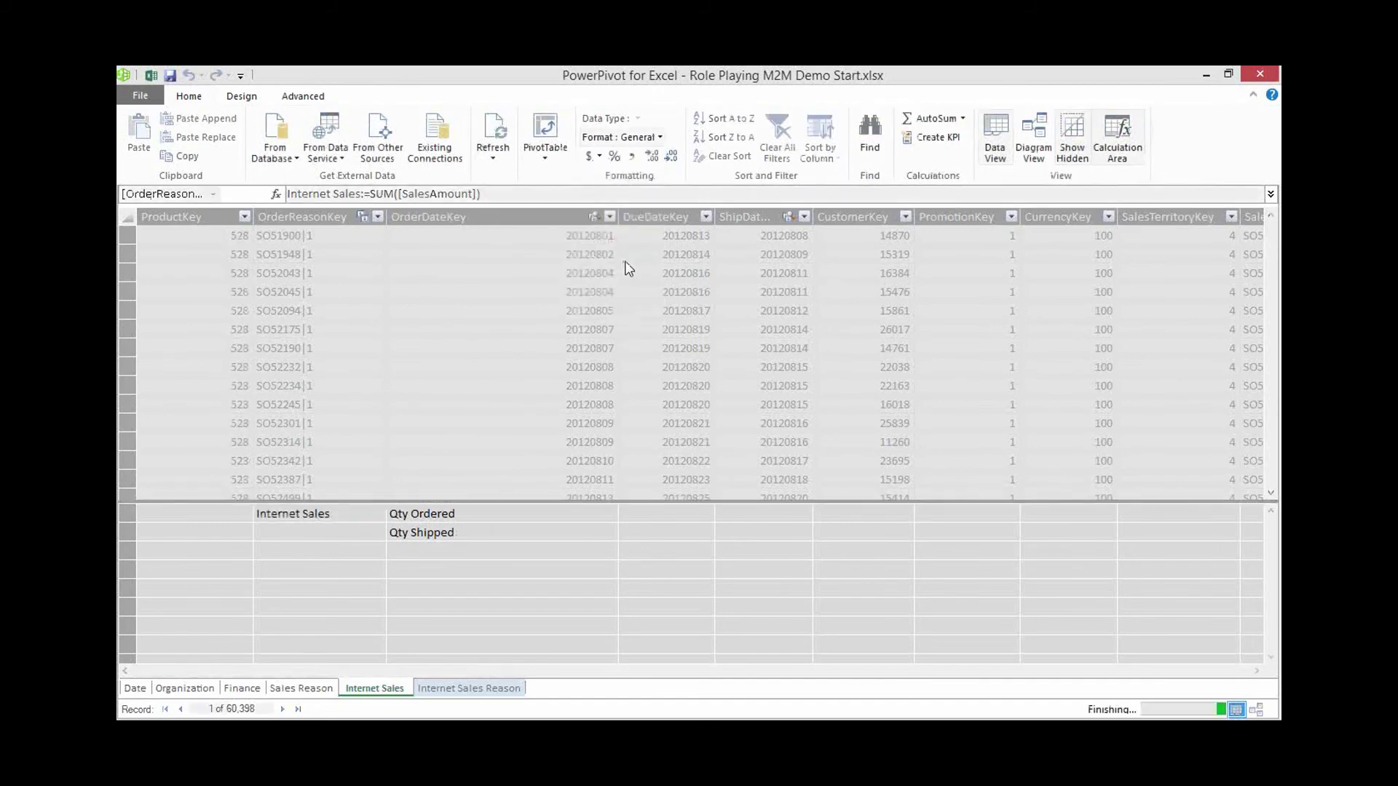
drag(391, 217, 457, 227)
- Back in the Excel workbook, add the Internet Sales measure to the values of the PivotTable on the M2M sheet
click(1203, 73)
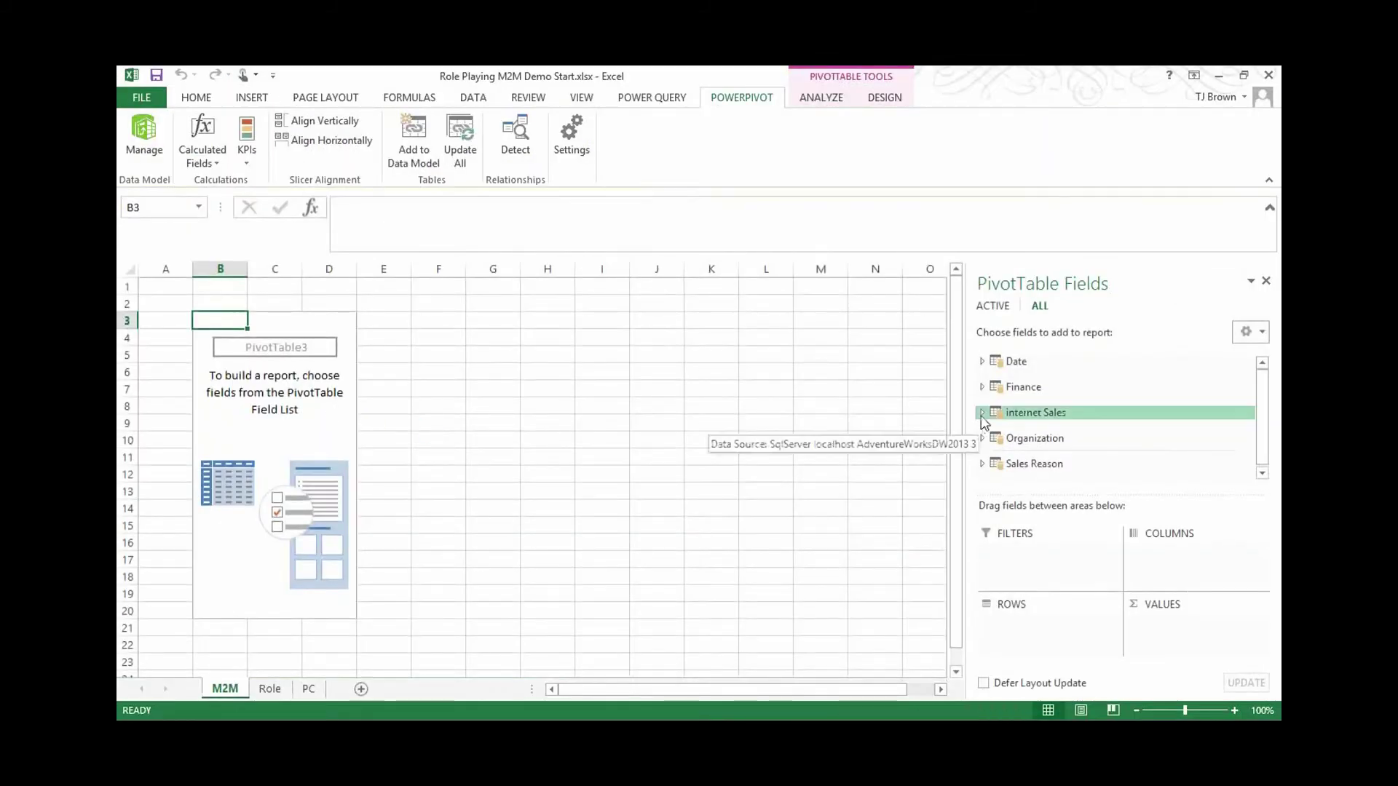
click(1009, 415)
scroll(1054, 445, down, 3)
scroll(1054, 444, down, 3)
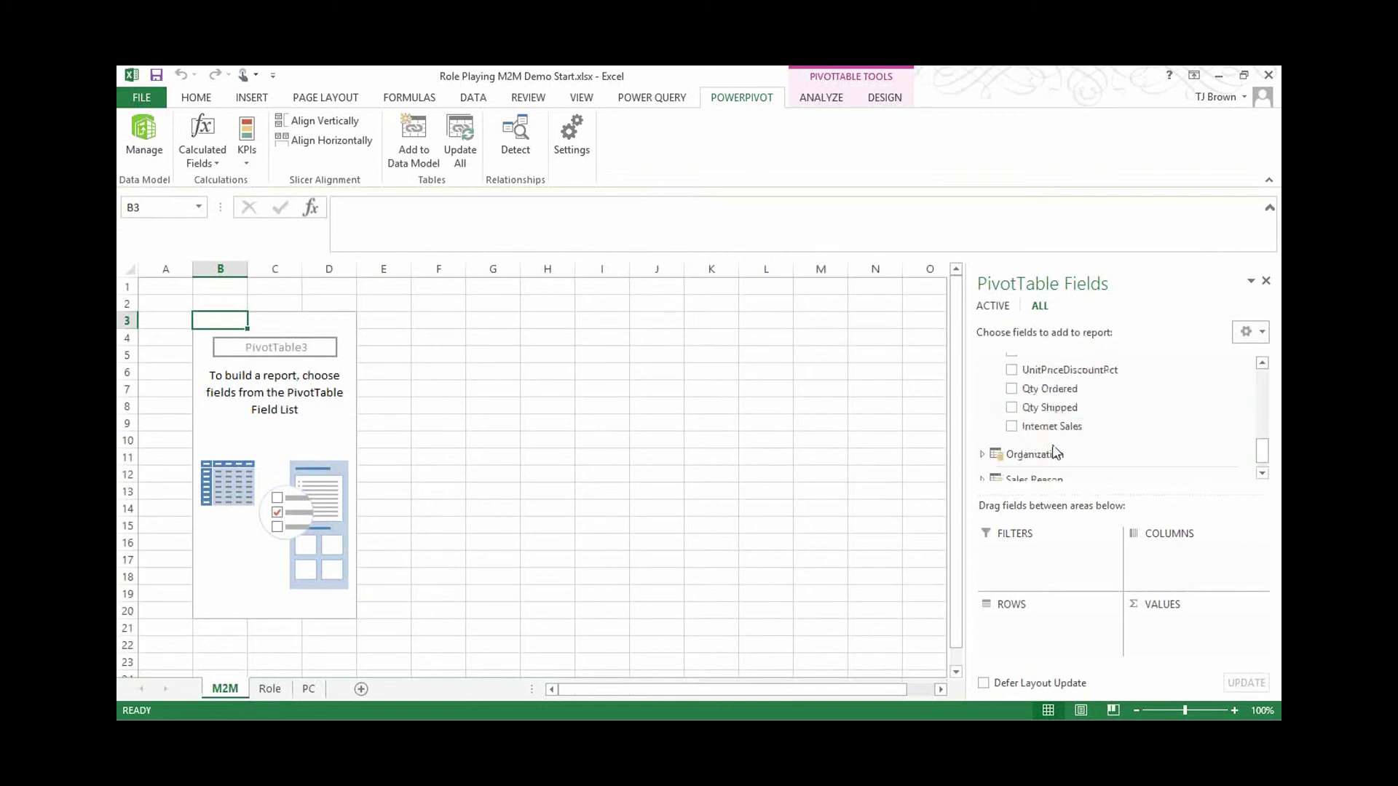
click(1011, 426)
scroll(989, 461, up, 10)
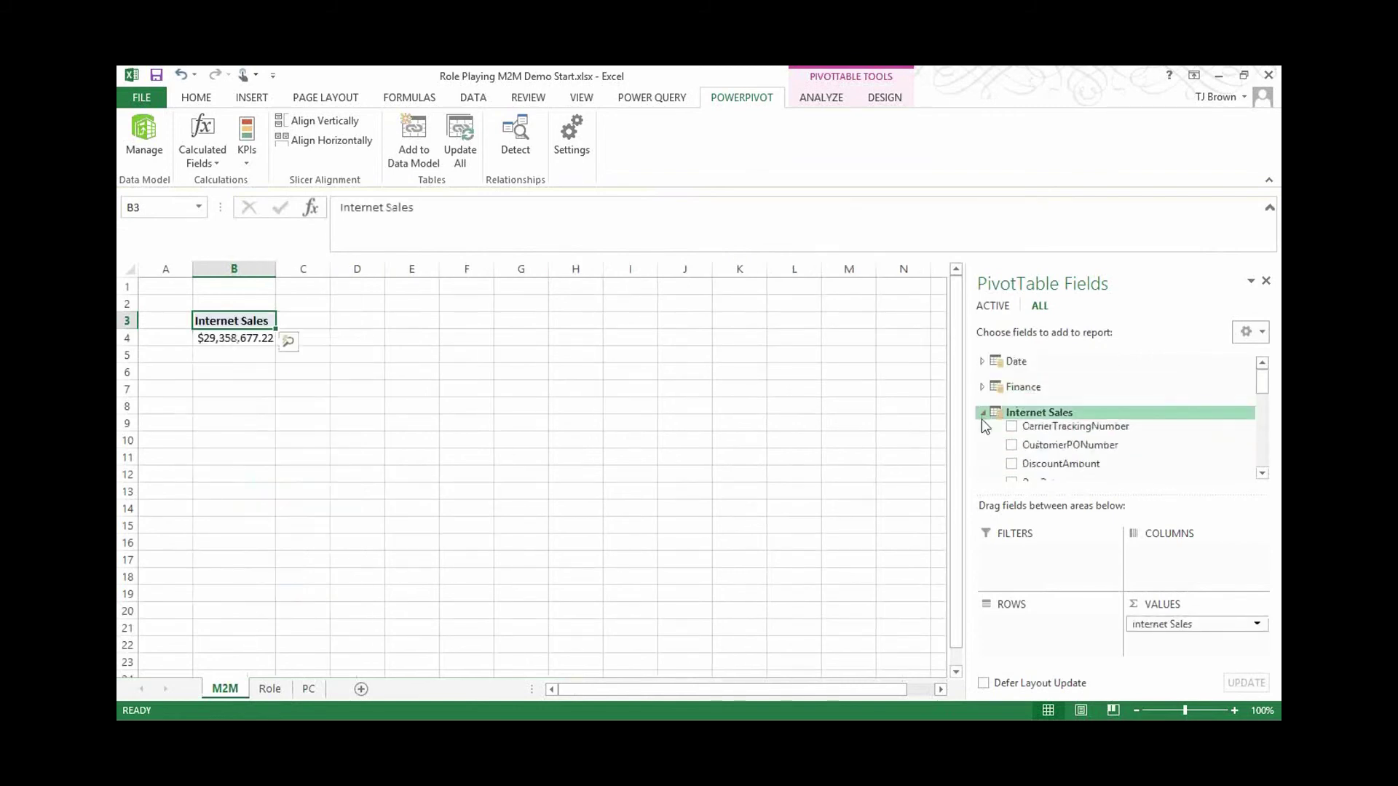
- Add SalesReasonReasonType and SalesReasonName from the Sales Reason table as nested rows of the PivotTable
click(983, 413)
click(982, 461)
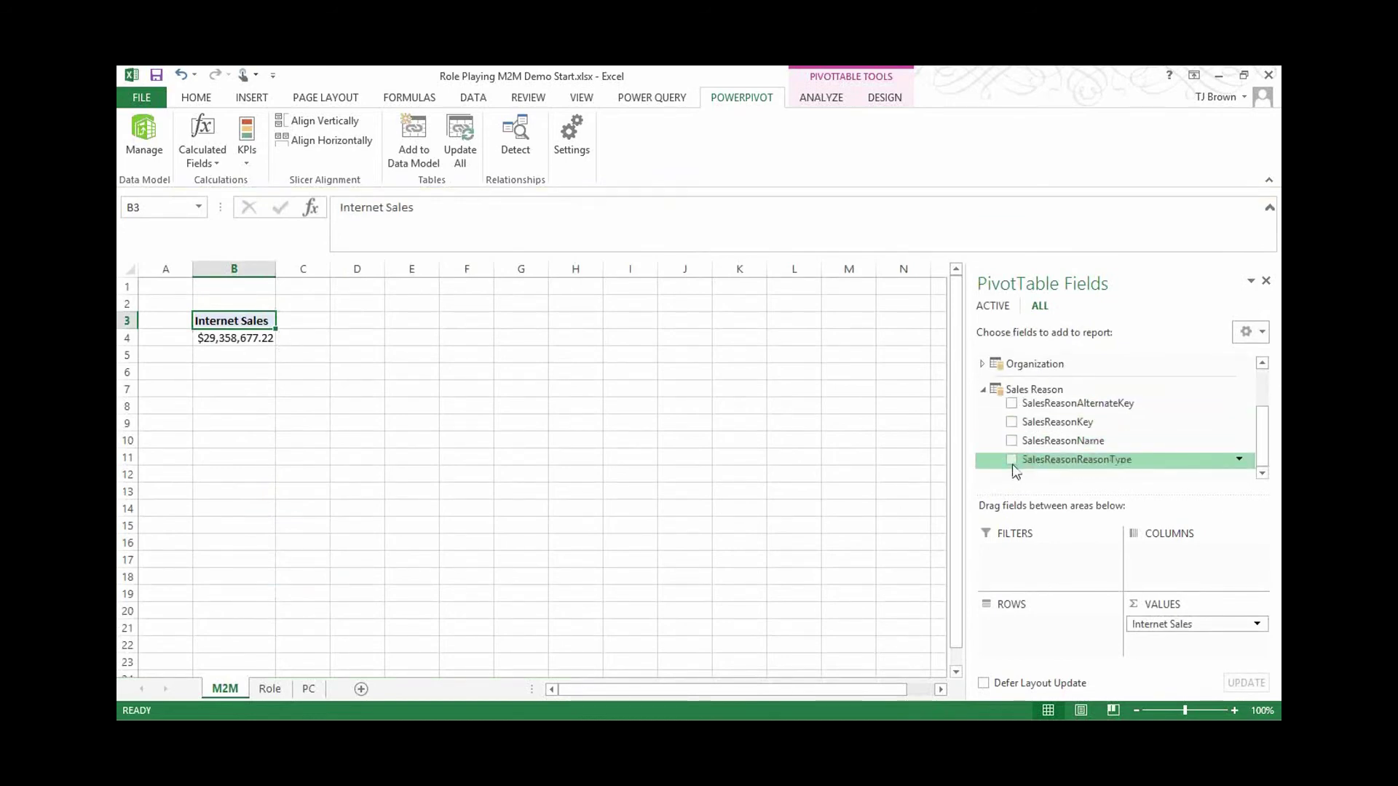
click(1011, 459)
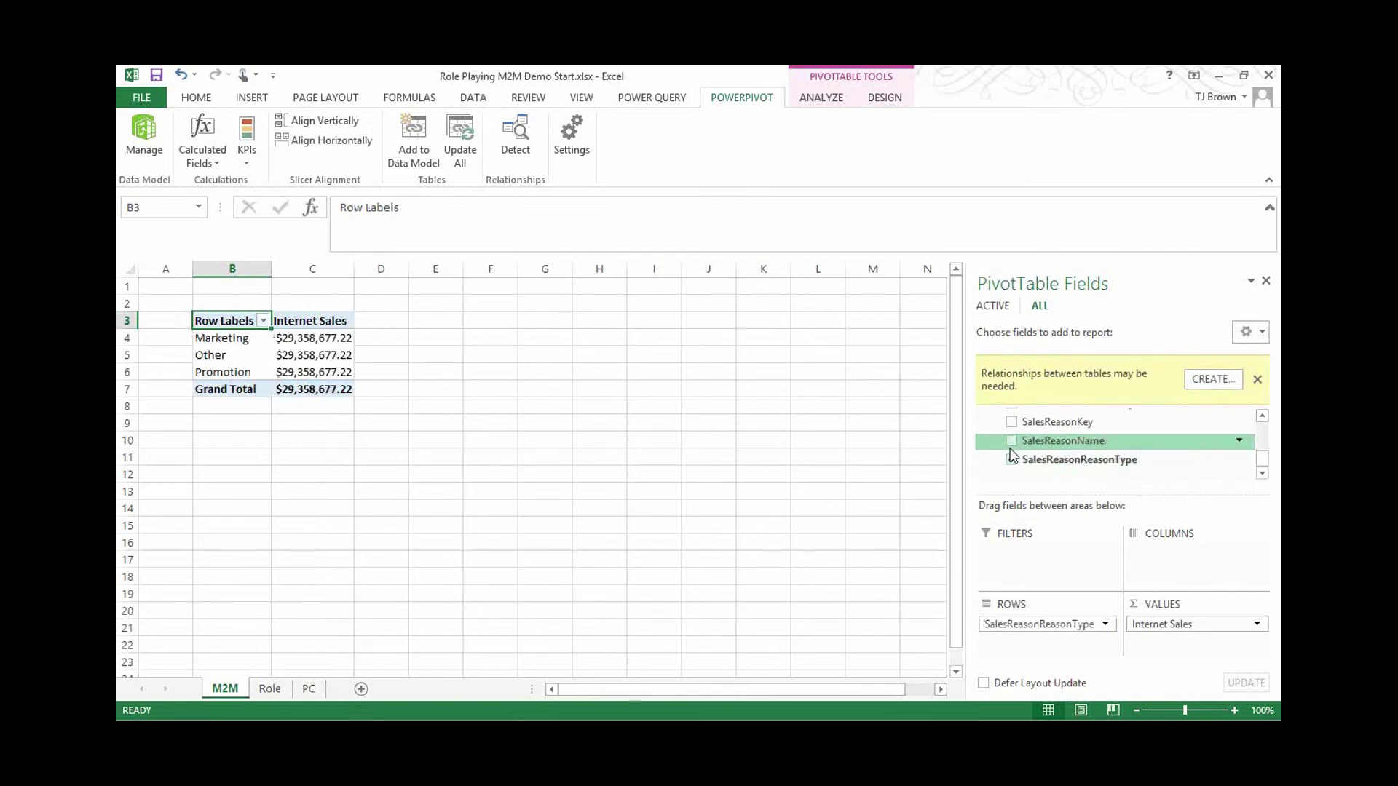
click(1011, 441)
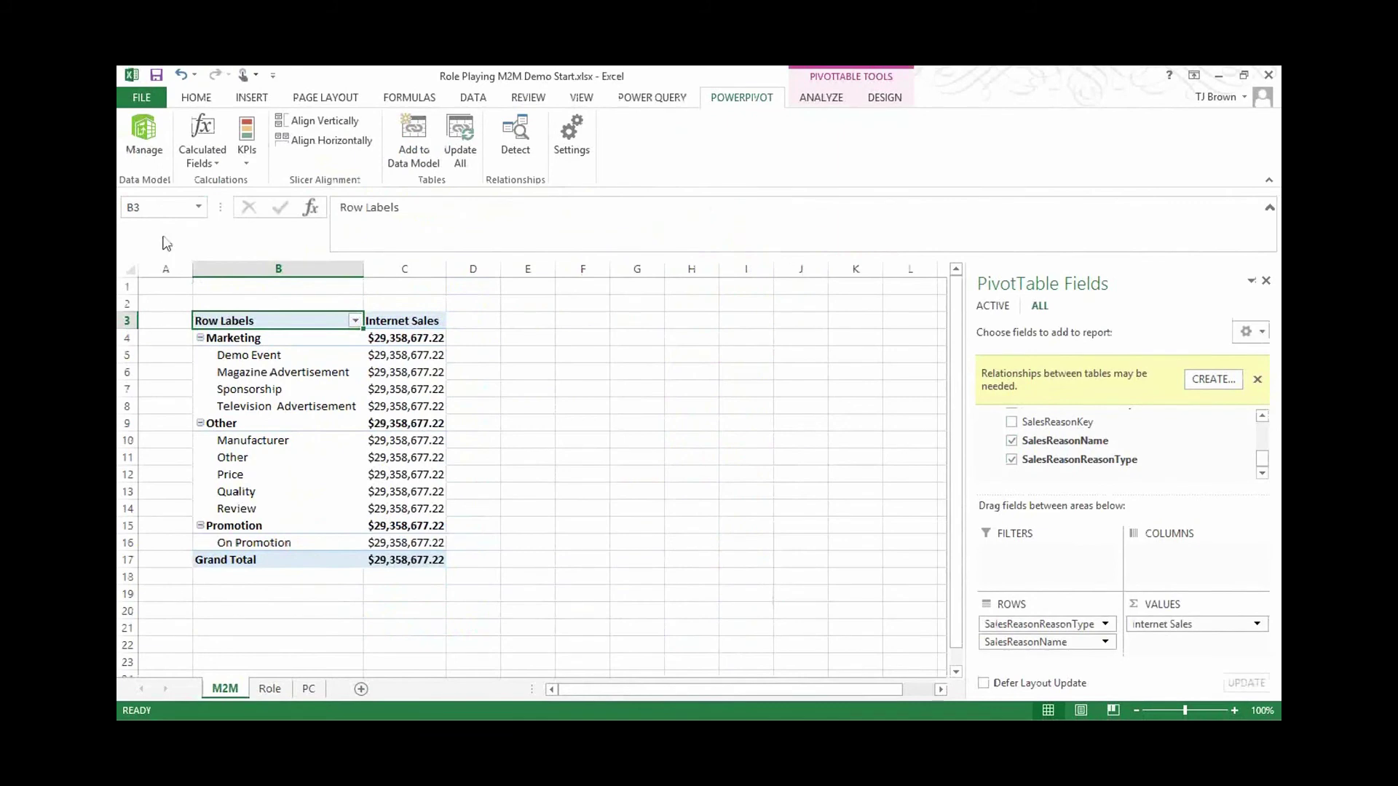
- In the Power Pivot model, change the Internet Sales measure's formula to CALCULATE(SUM([SalesAmount]), 'Internet Sales Reason')
click(148, 155)
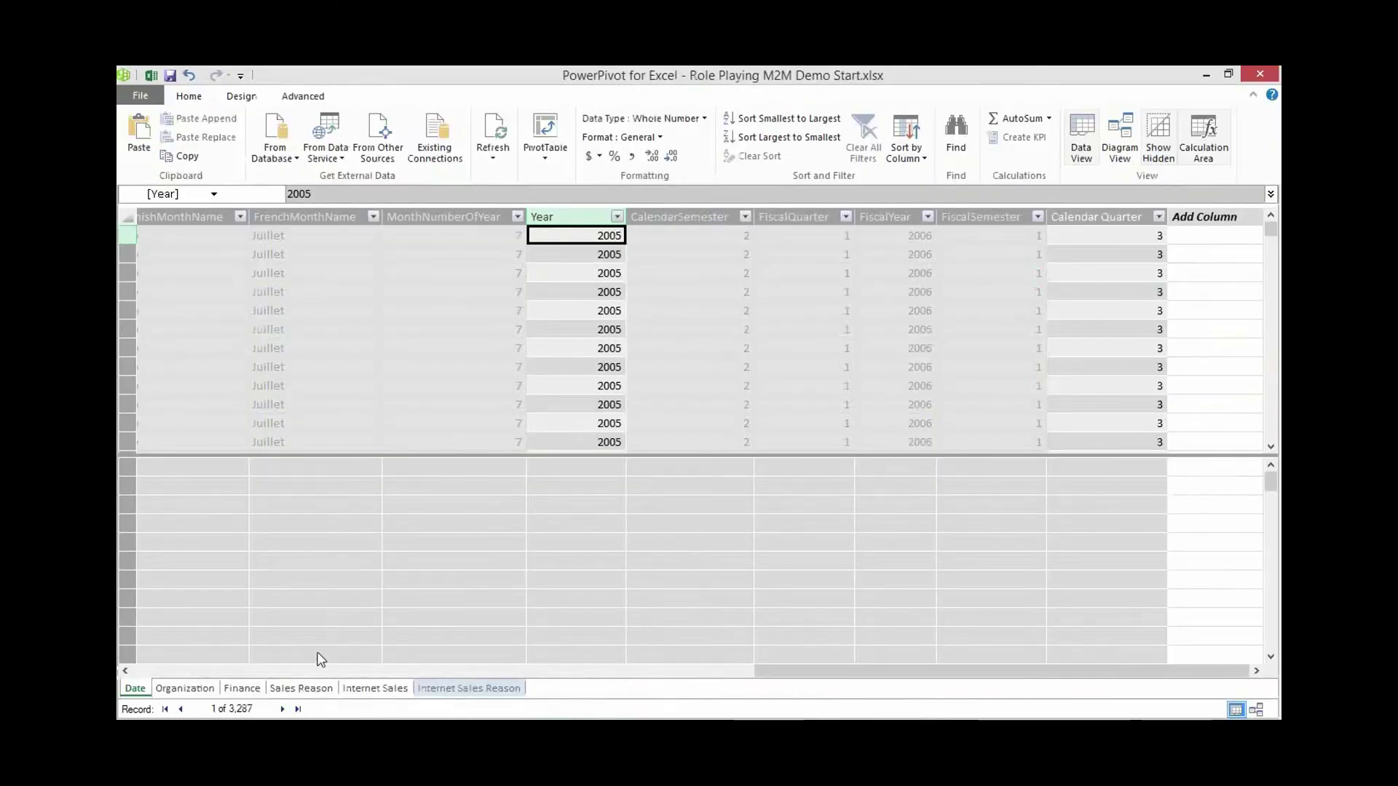
click(390, 688)
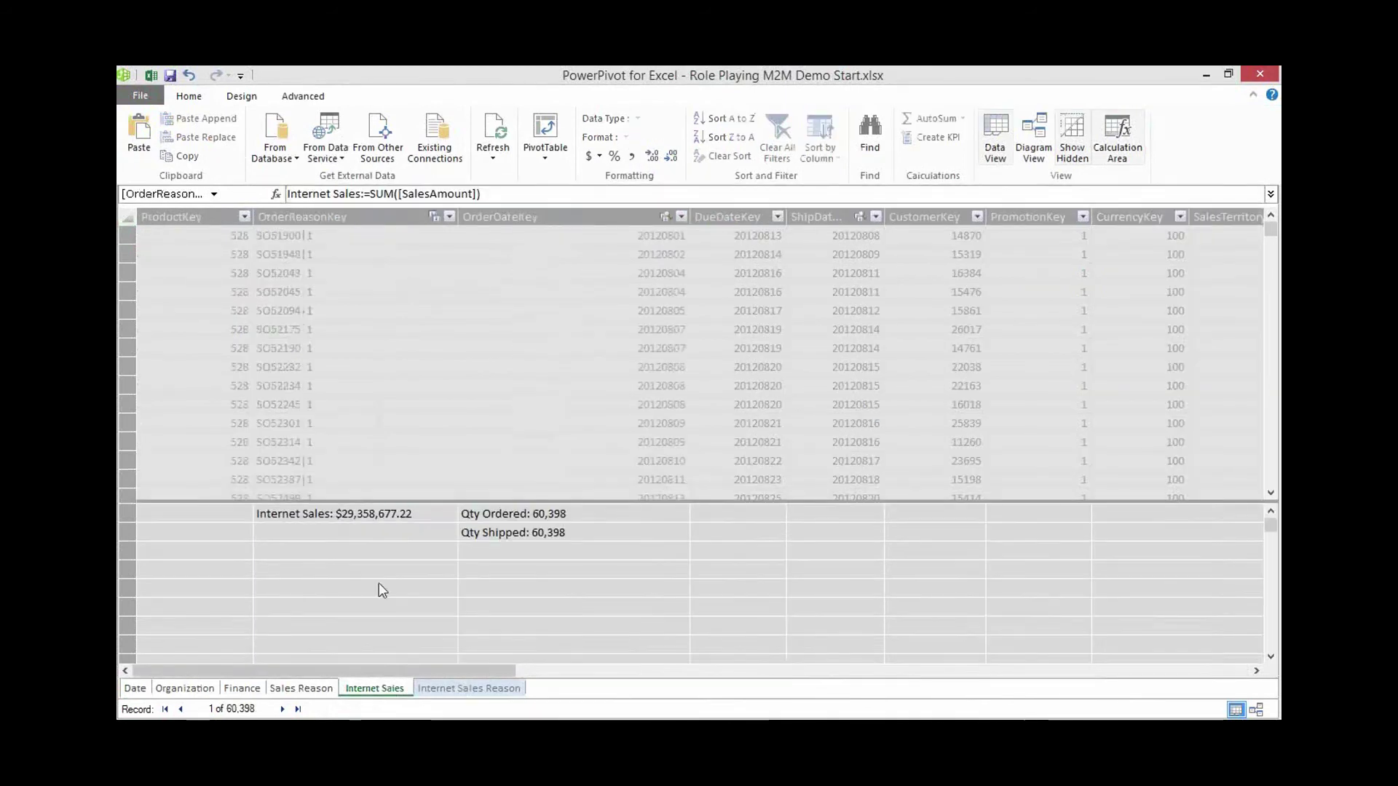
click(403, 517)
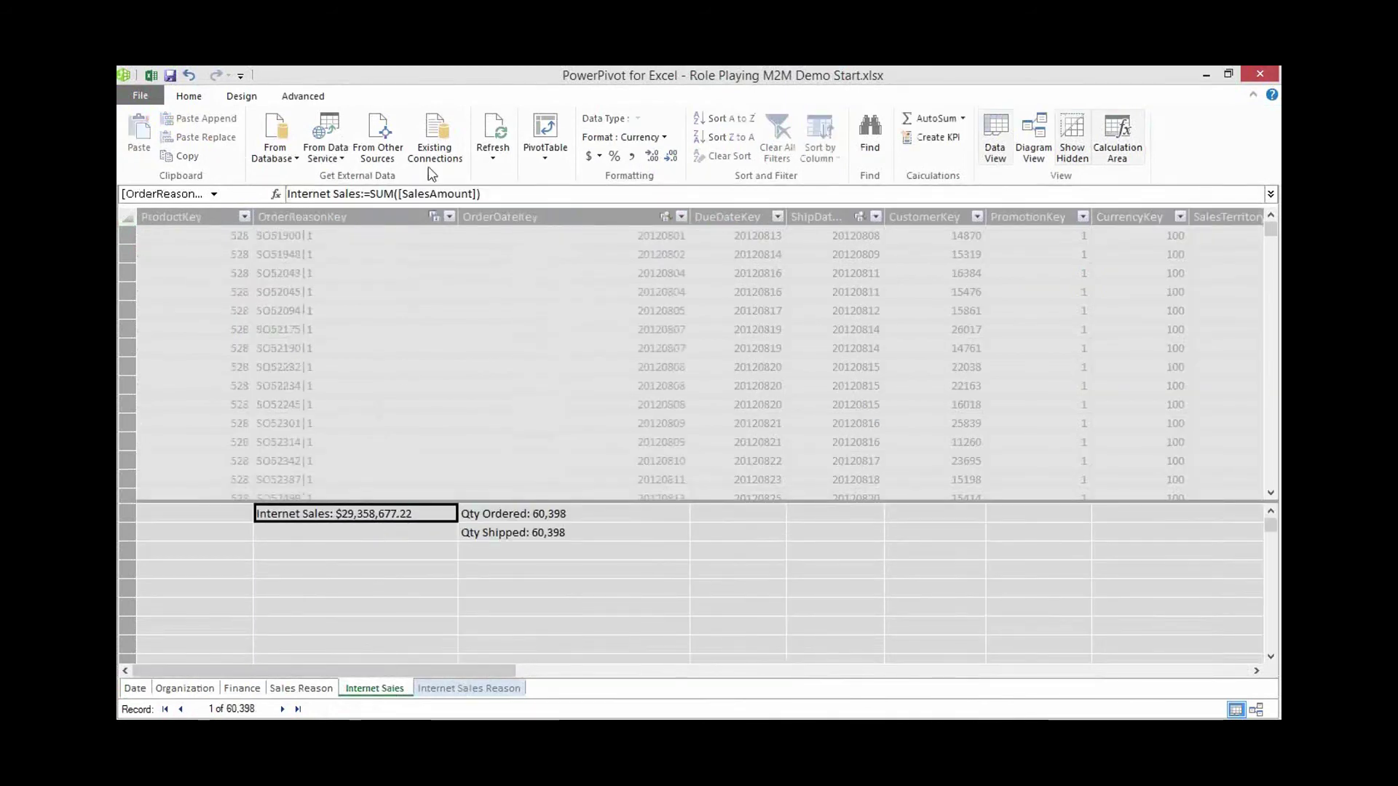
click(389, 192)
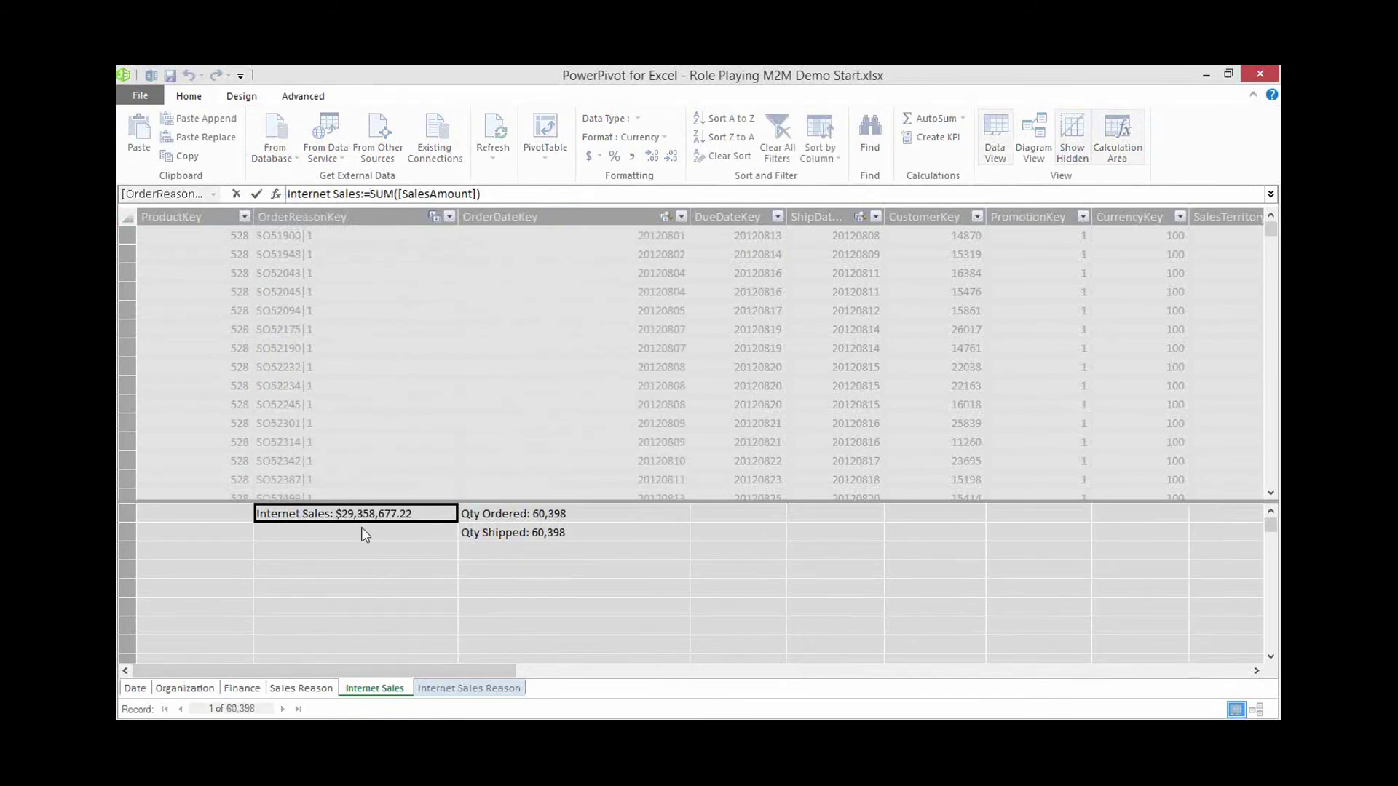
key(Escape)
text(CALCULATE()
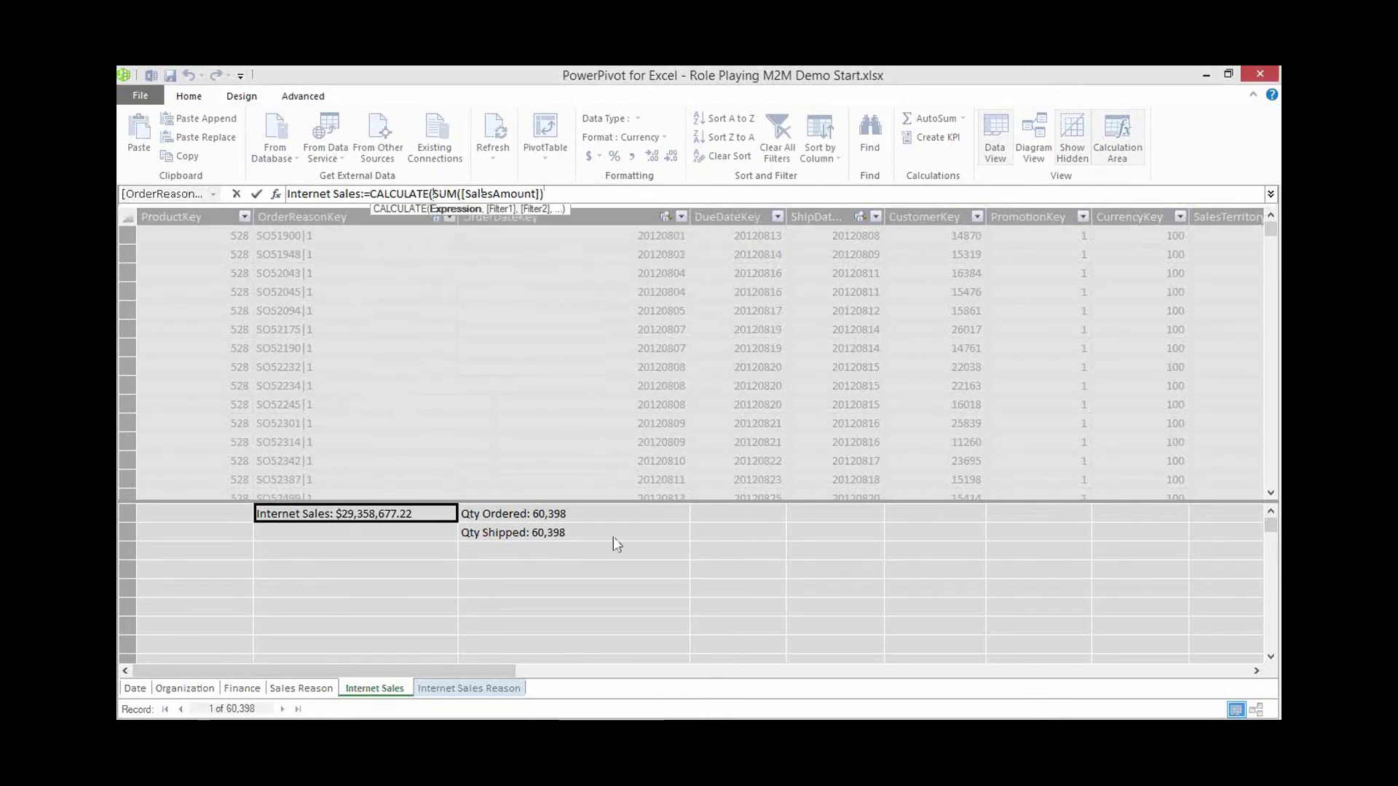
key(End)
text(, ')
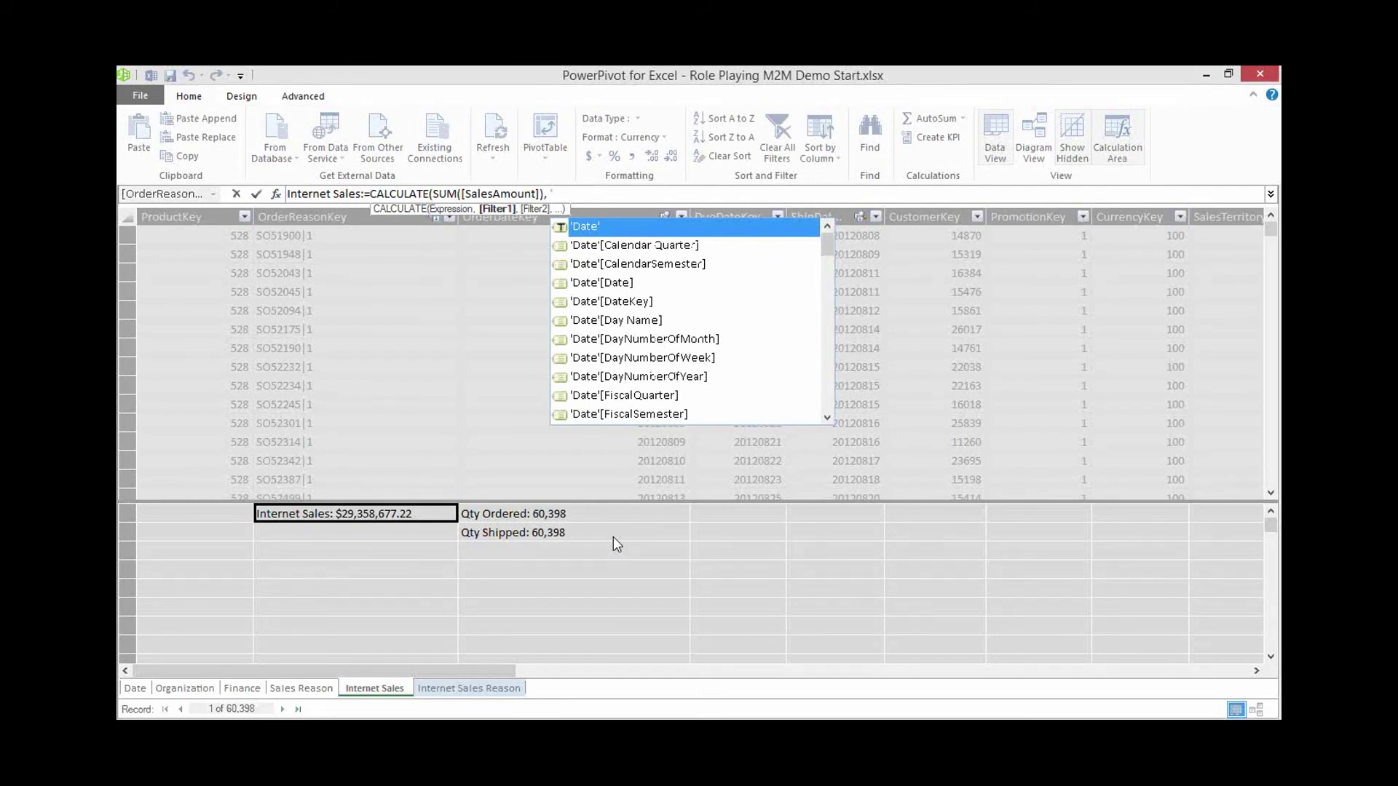
text(in)
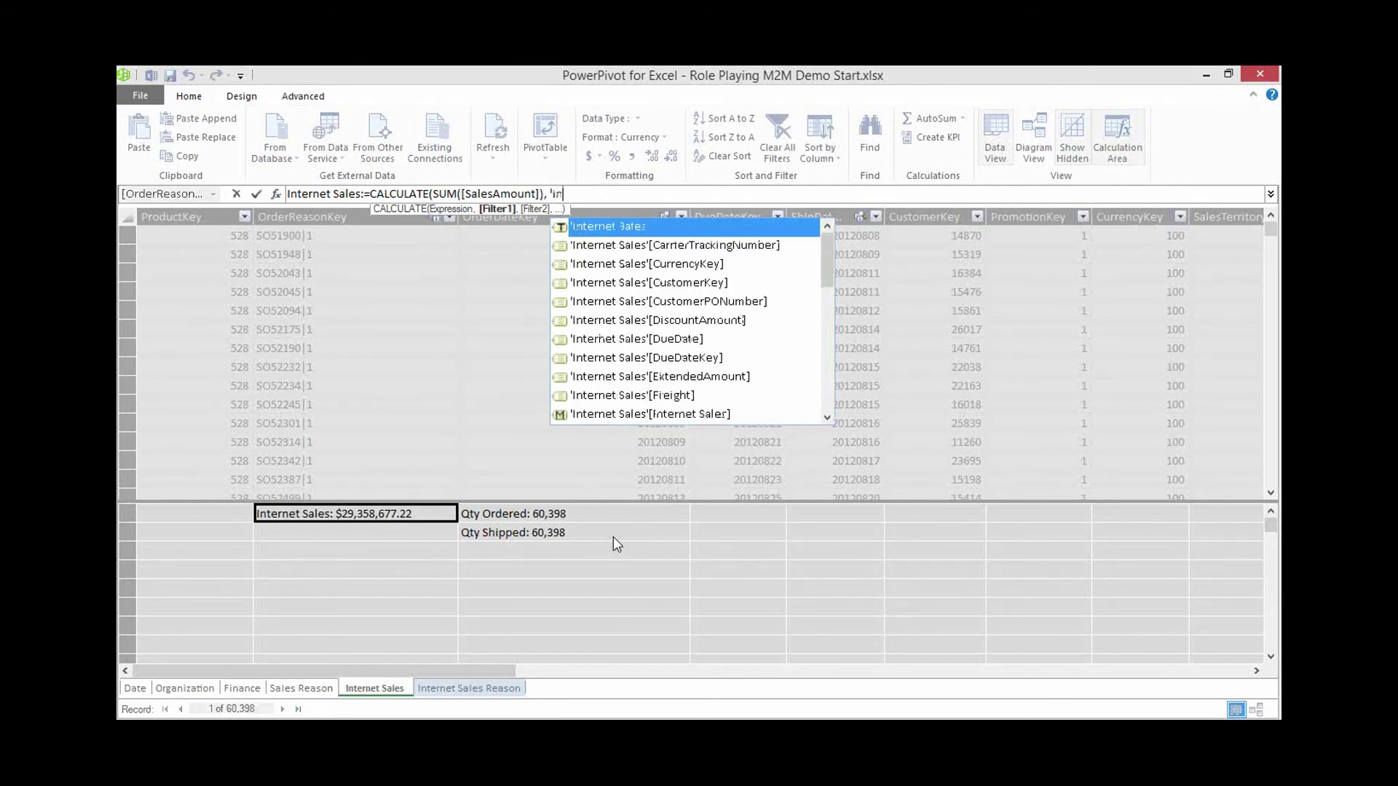
text(ternet )
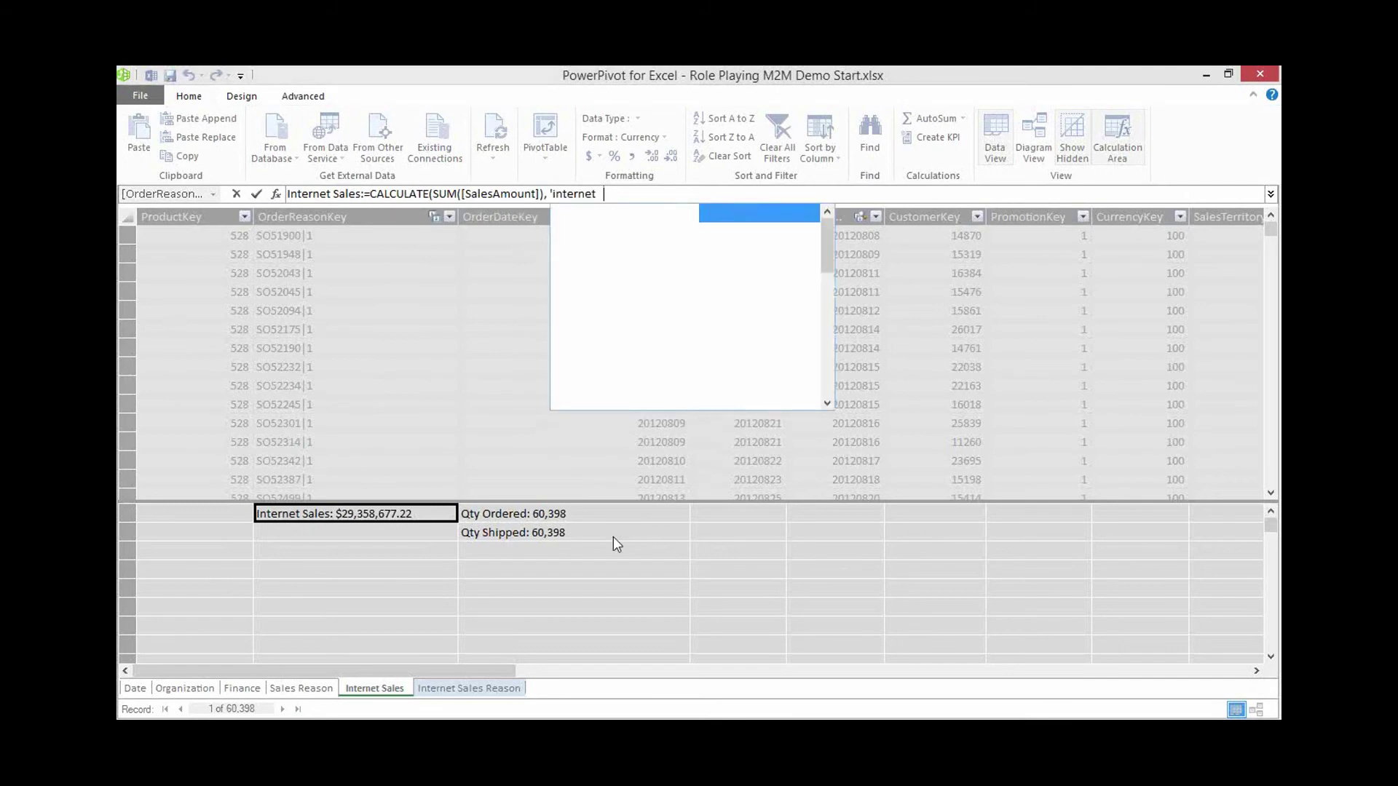
text( sales re)
key(Tab)
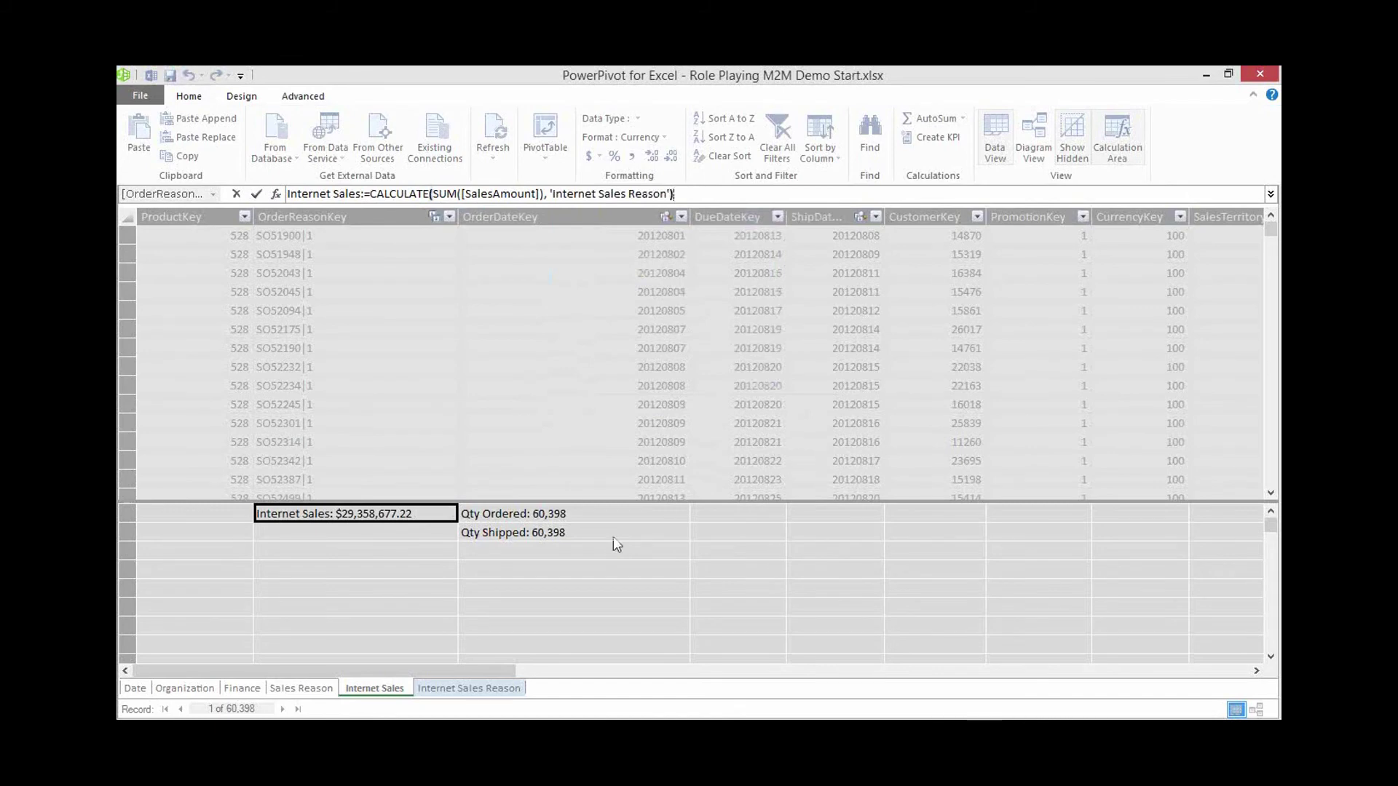
key(Return)
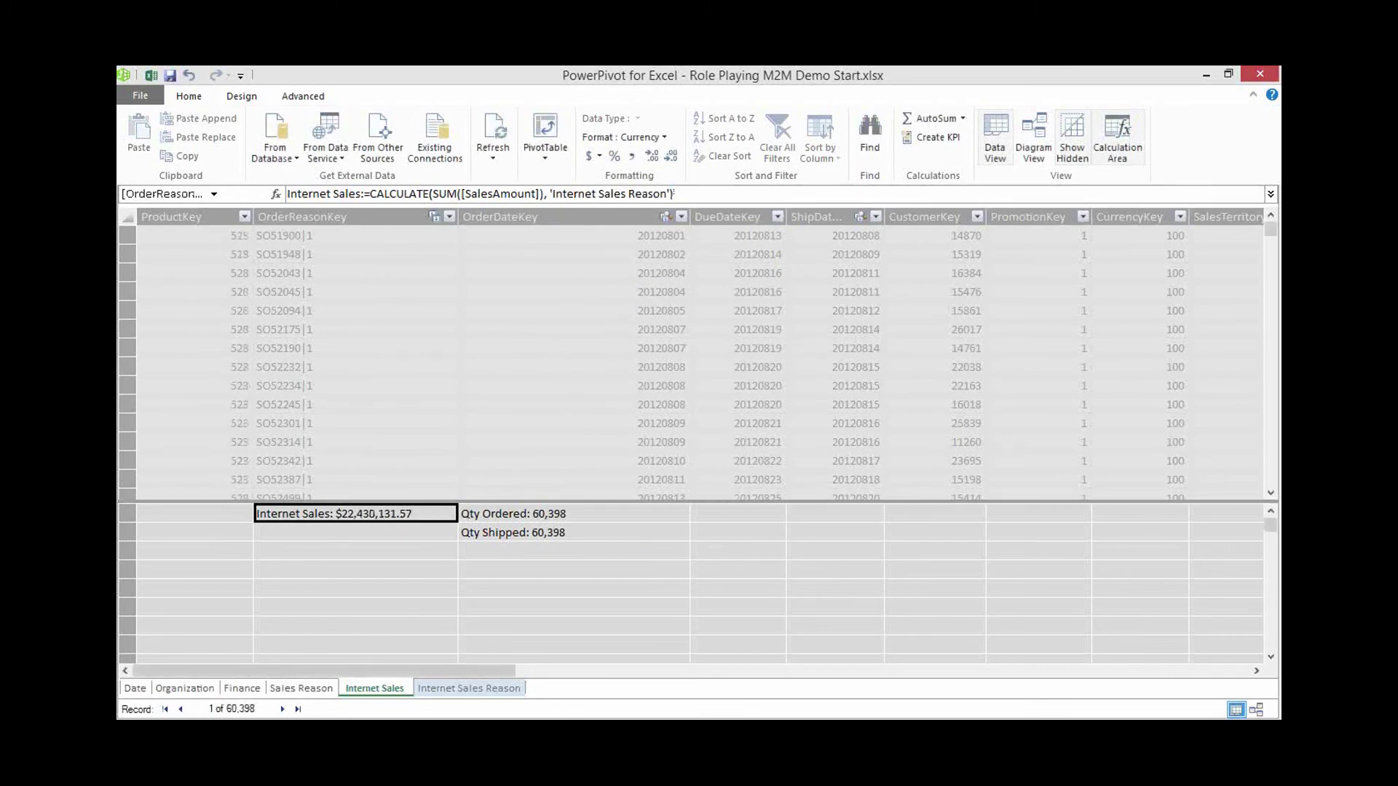
- Return to the Excel workbook and examine the Internet Sales amounts per sales reason against their subtotals and grand total
key(alt+Tab)
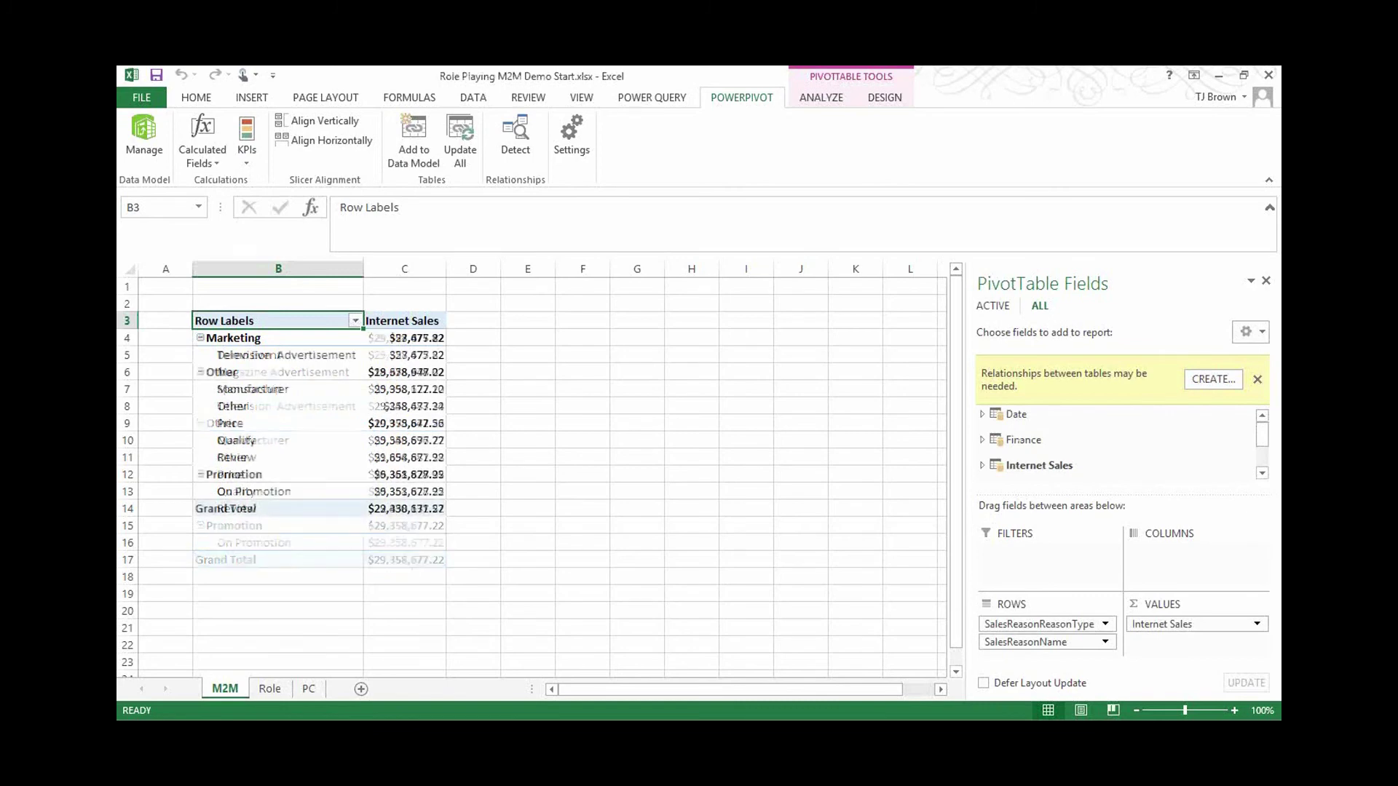
click(406, 372)
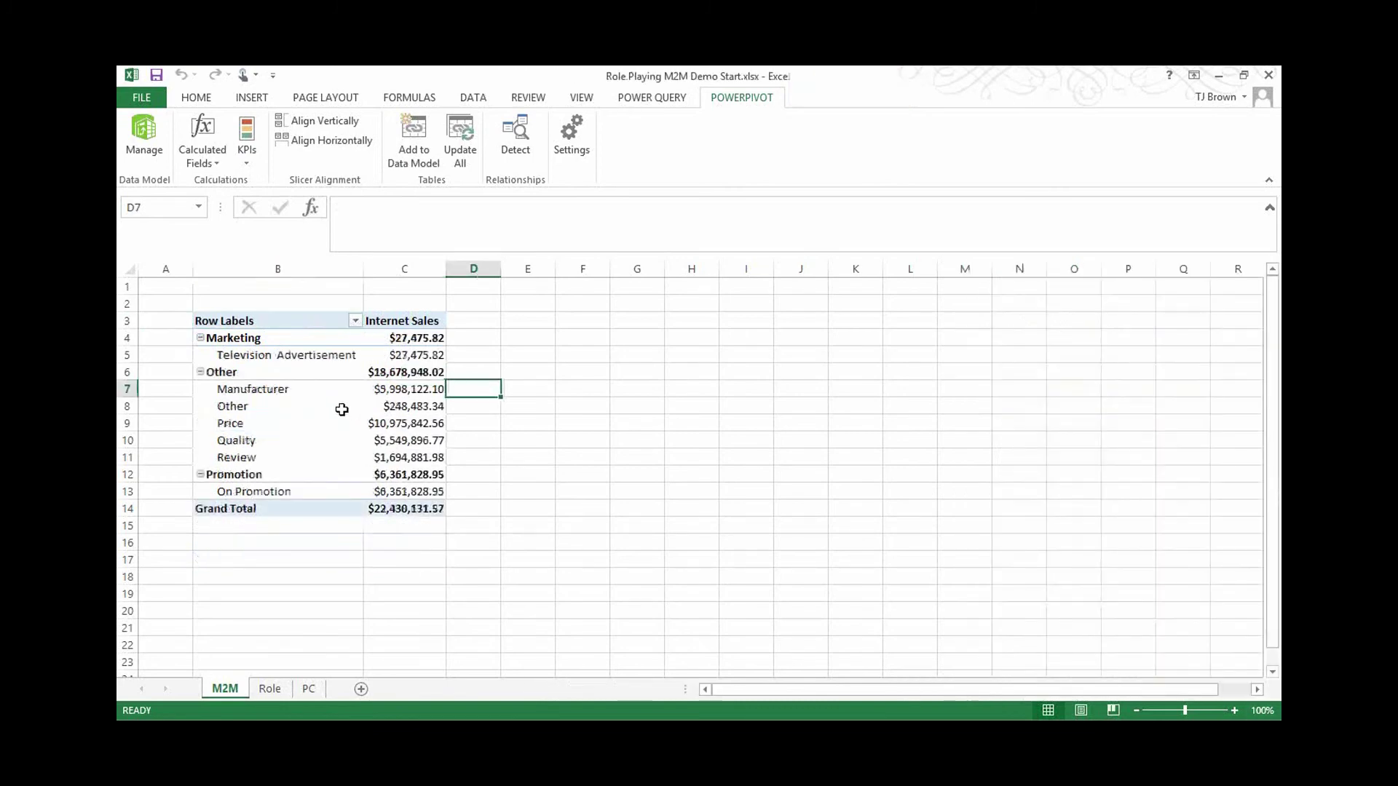
click(332, 405)
click(314, 376)
click(313, 375)
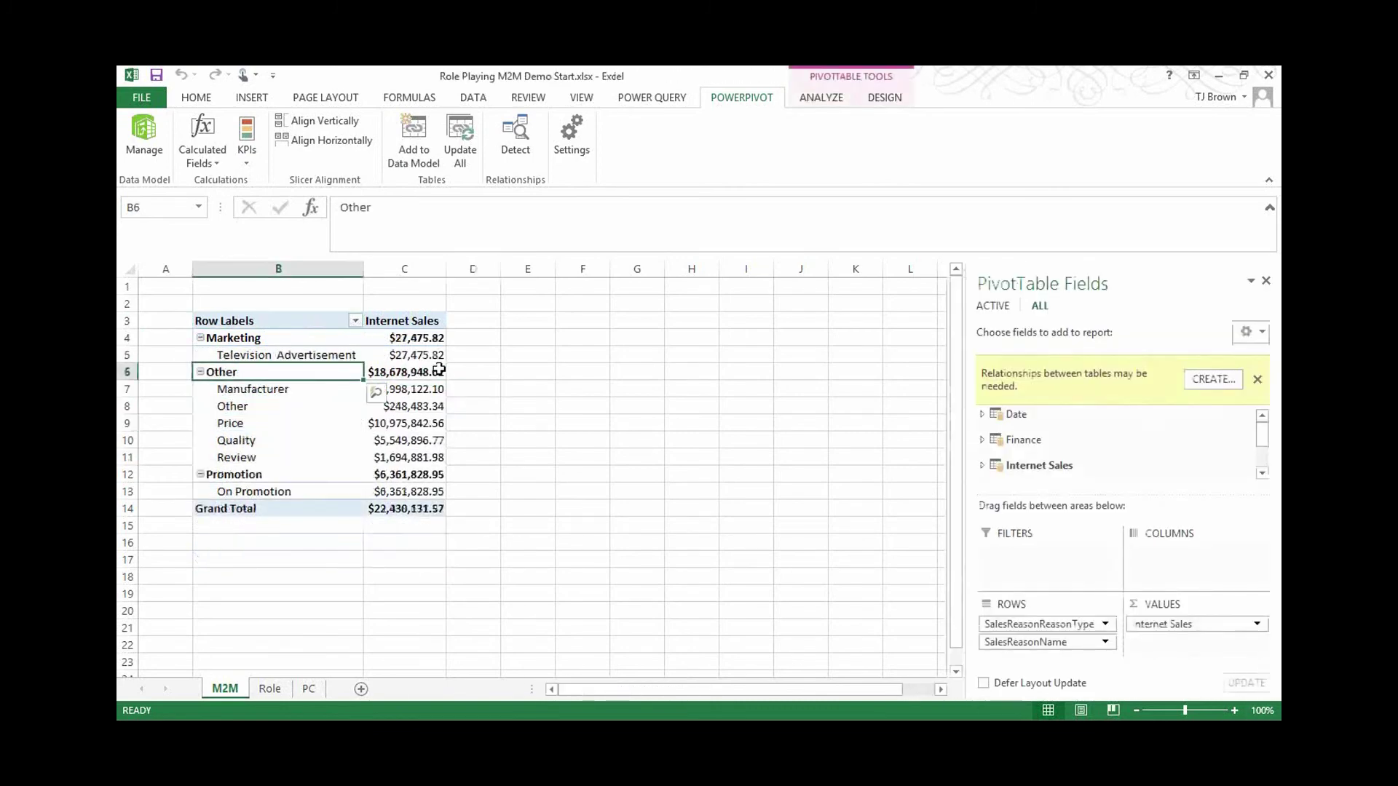
click(454, 371)
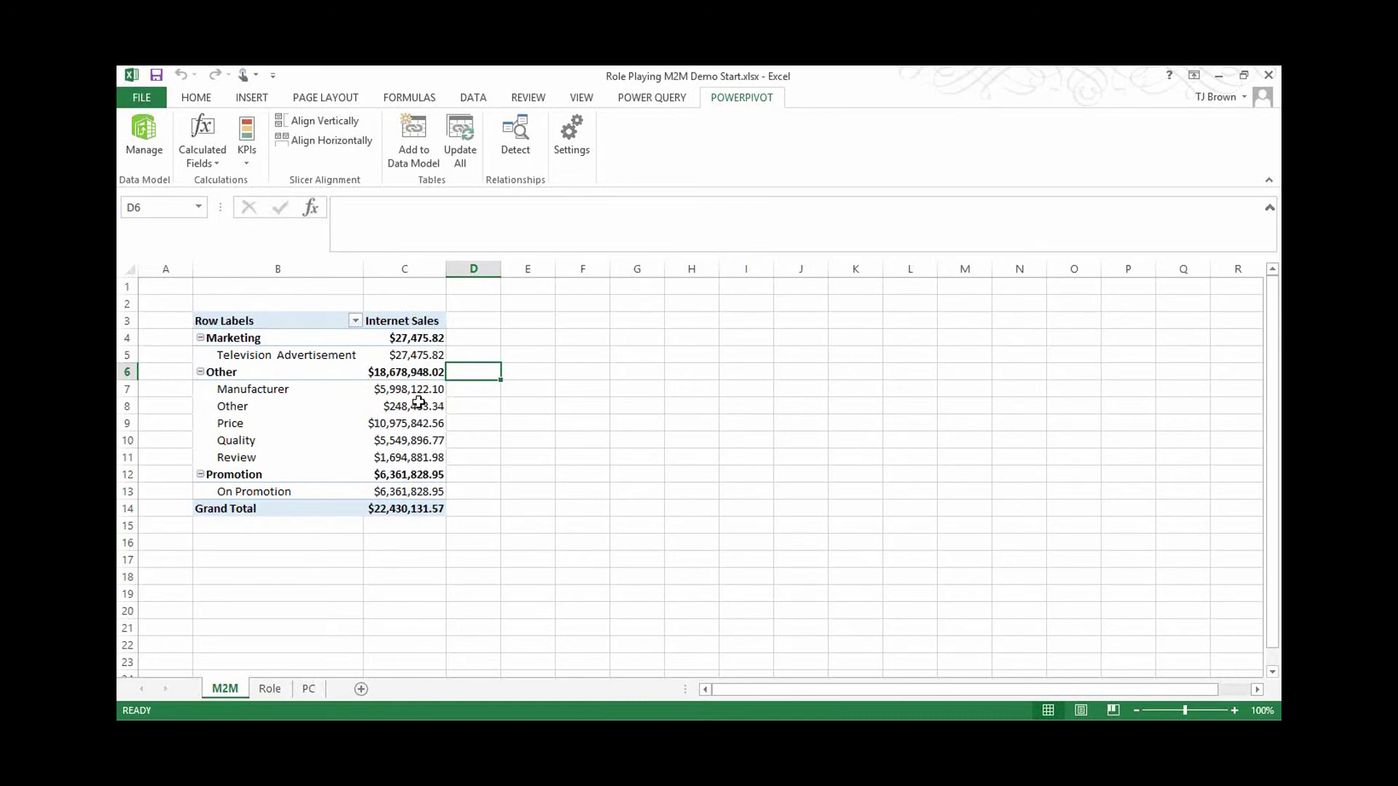
click(482, 338)
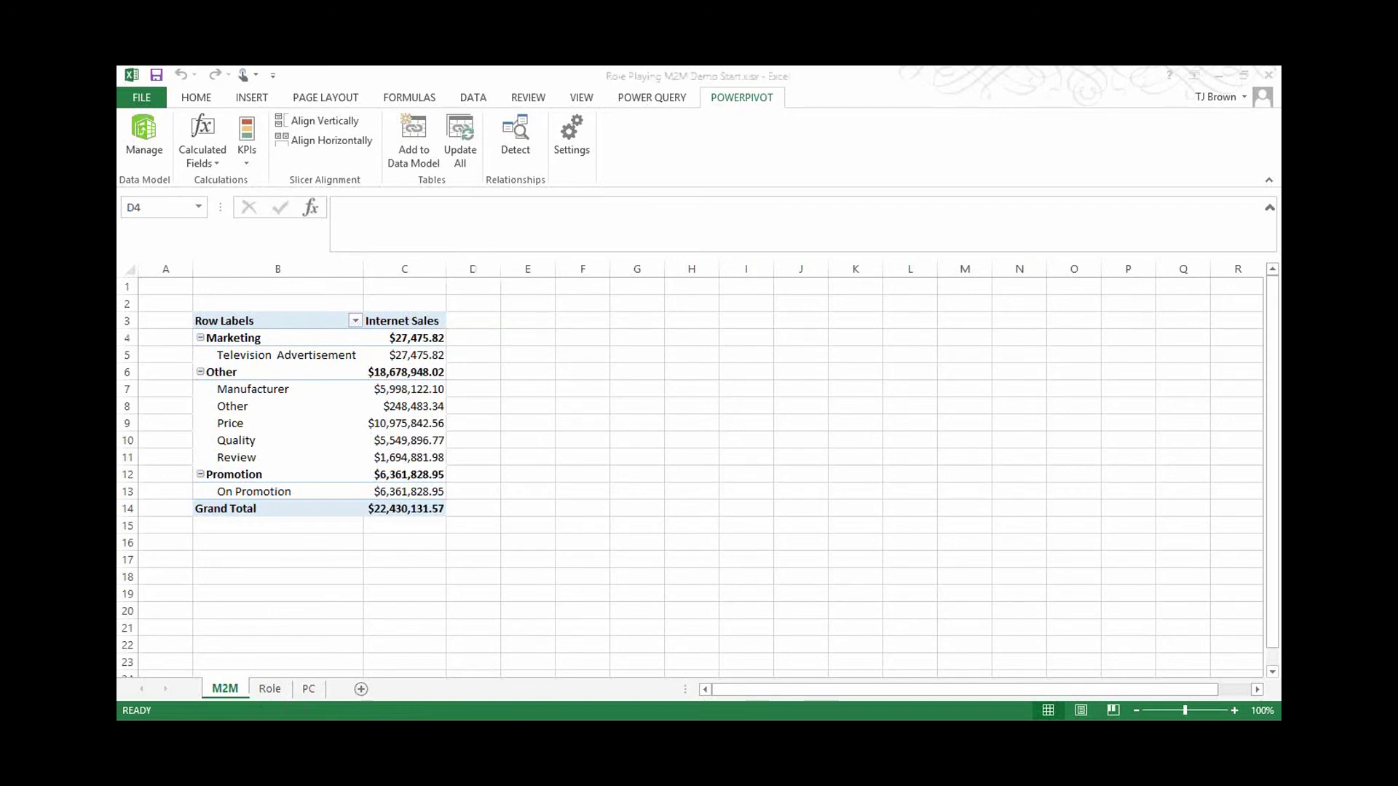
- In the Power Pivot 201 PowerPoint presentation, start the slide show from slide 8 and swap presenter view with the slide show
scroll(245, 645, down, 5)
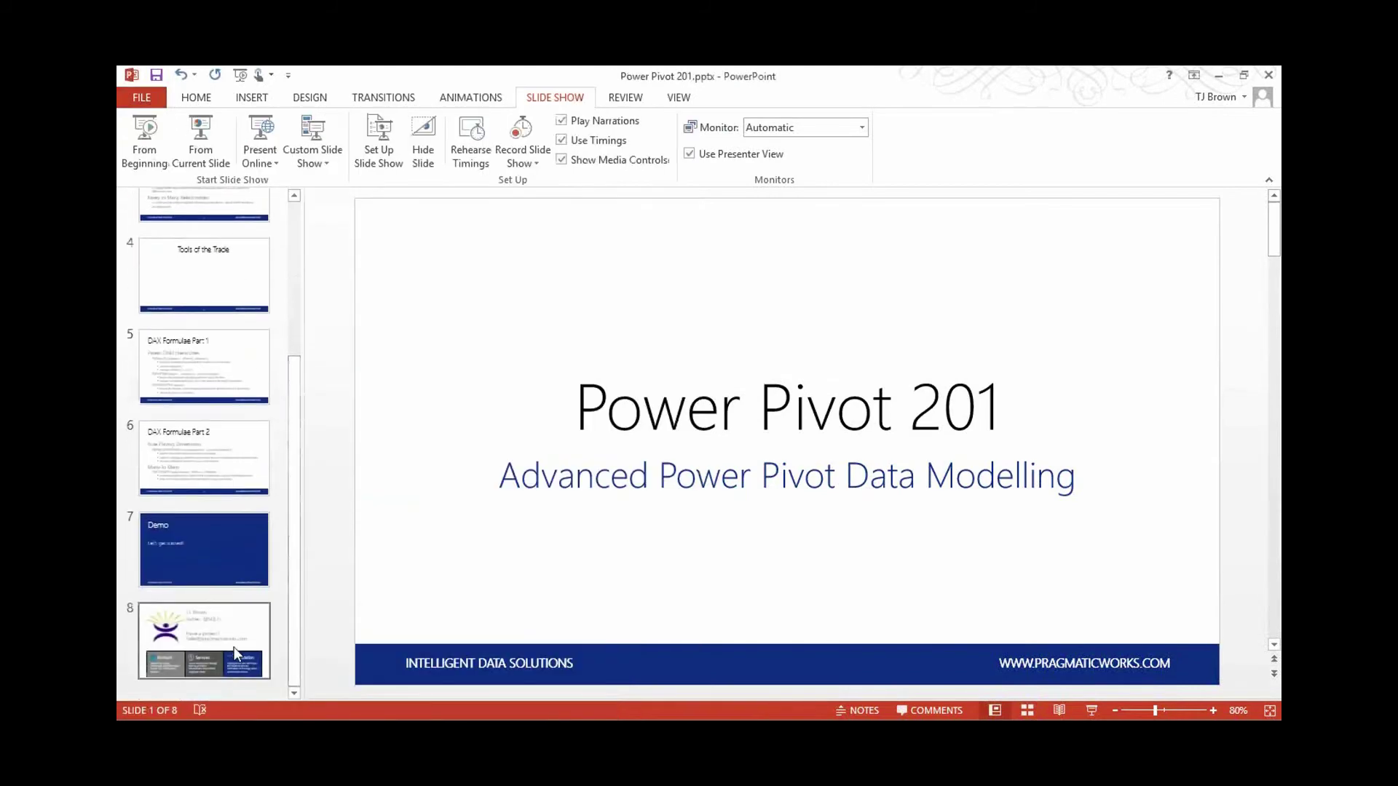
click(231, 630)
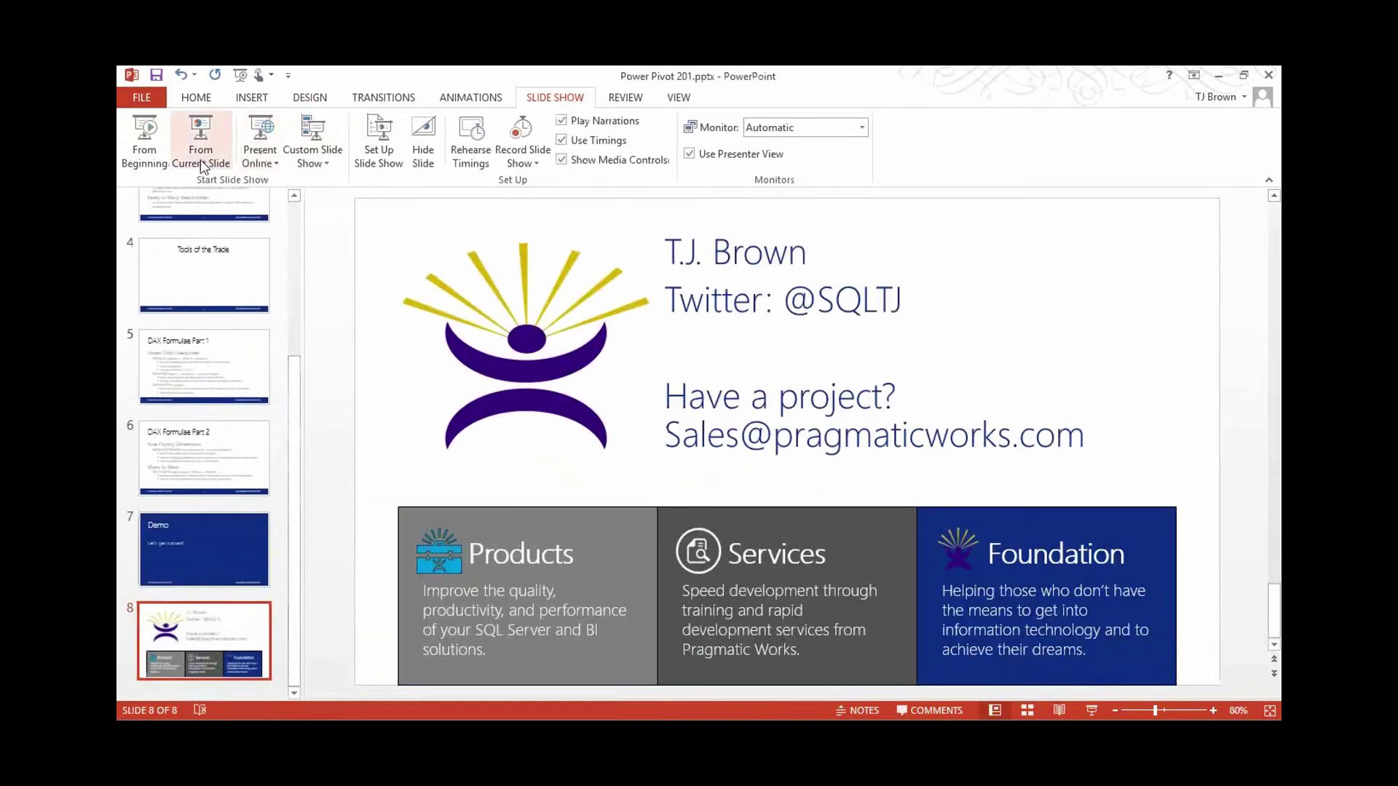
click(201, 160)
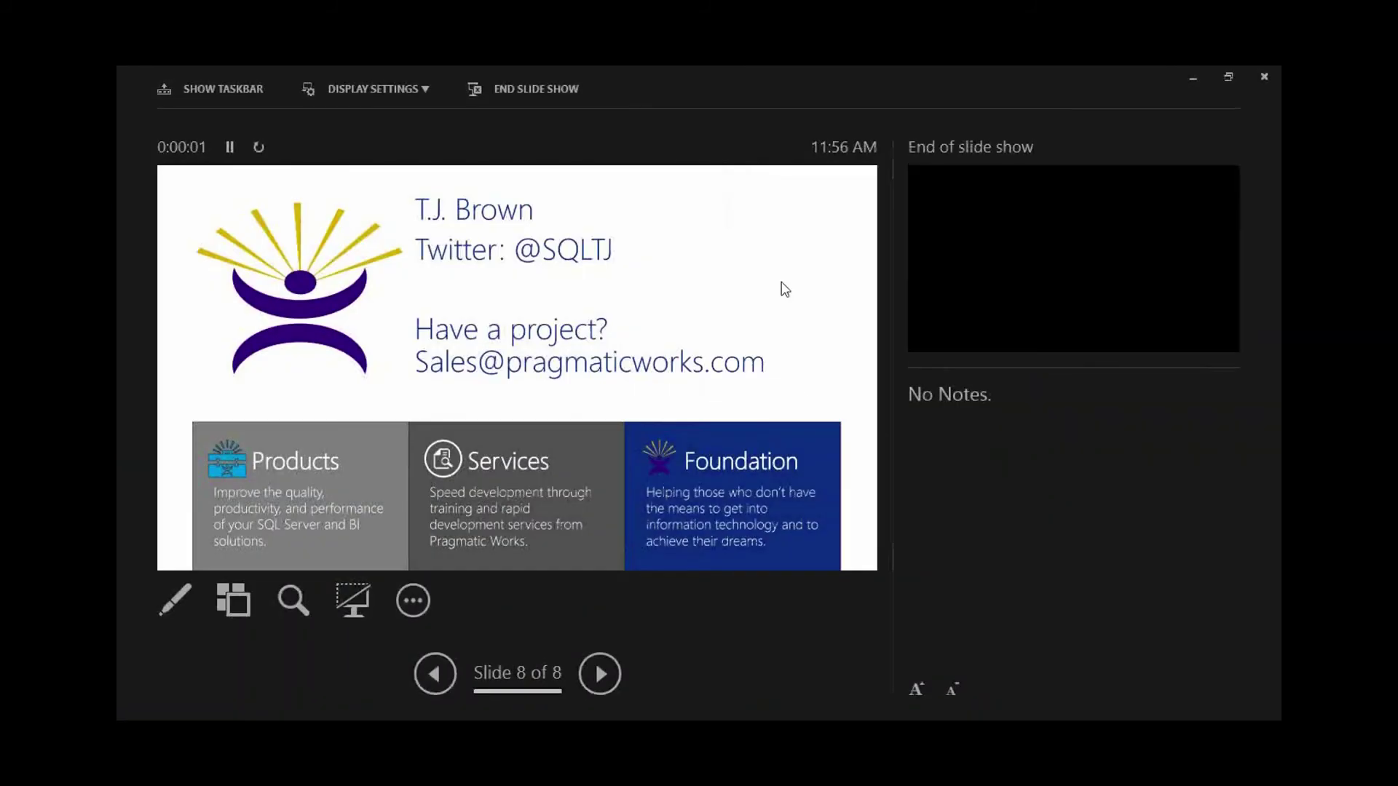
click(380, 87)
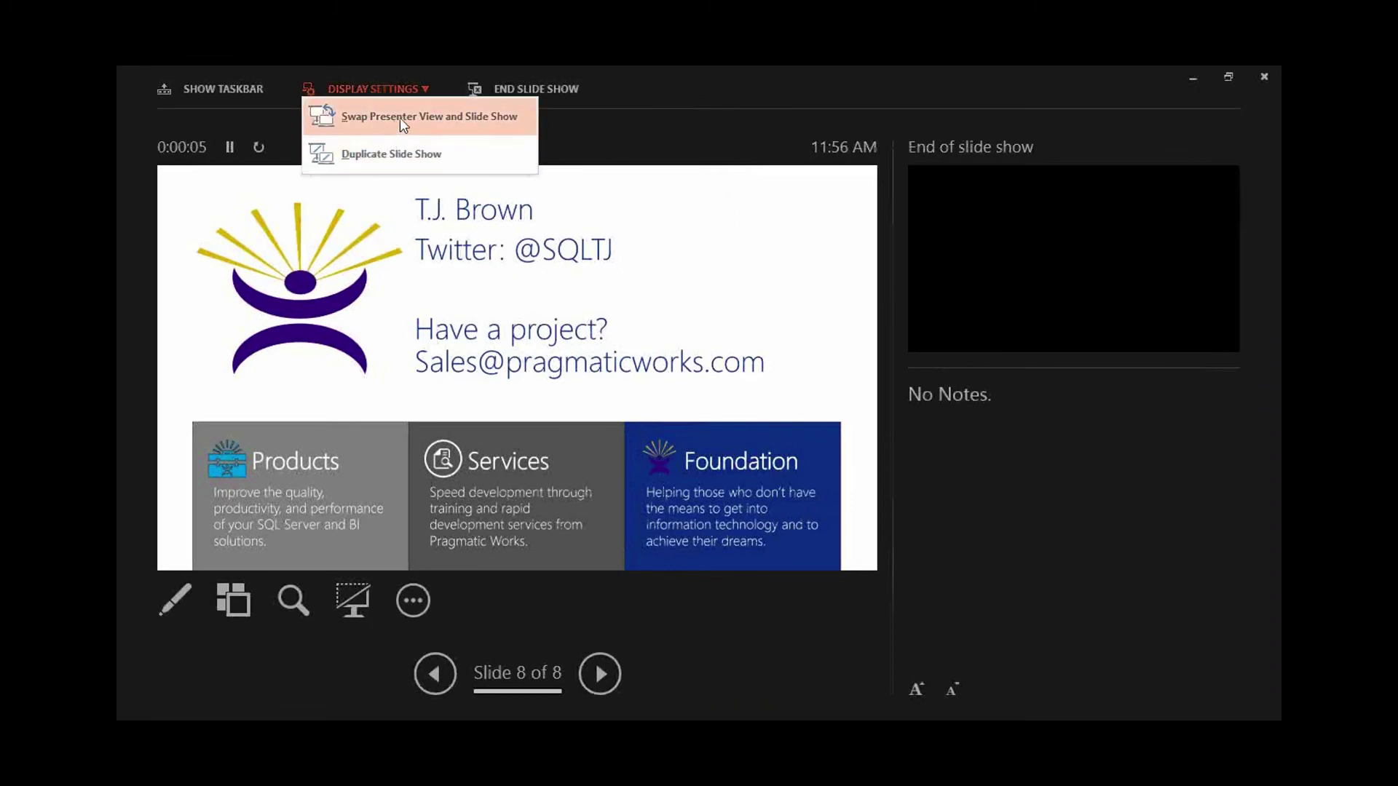
click(400, 117)
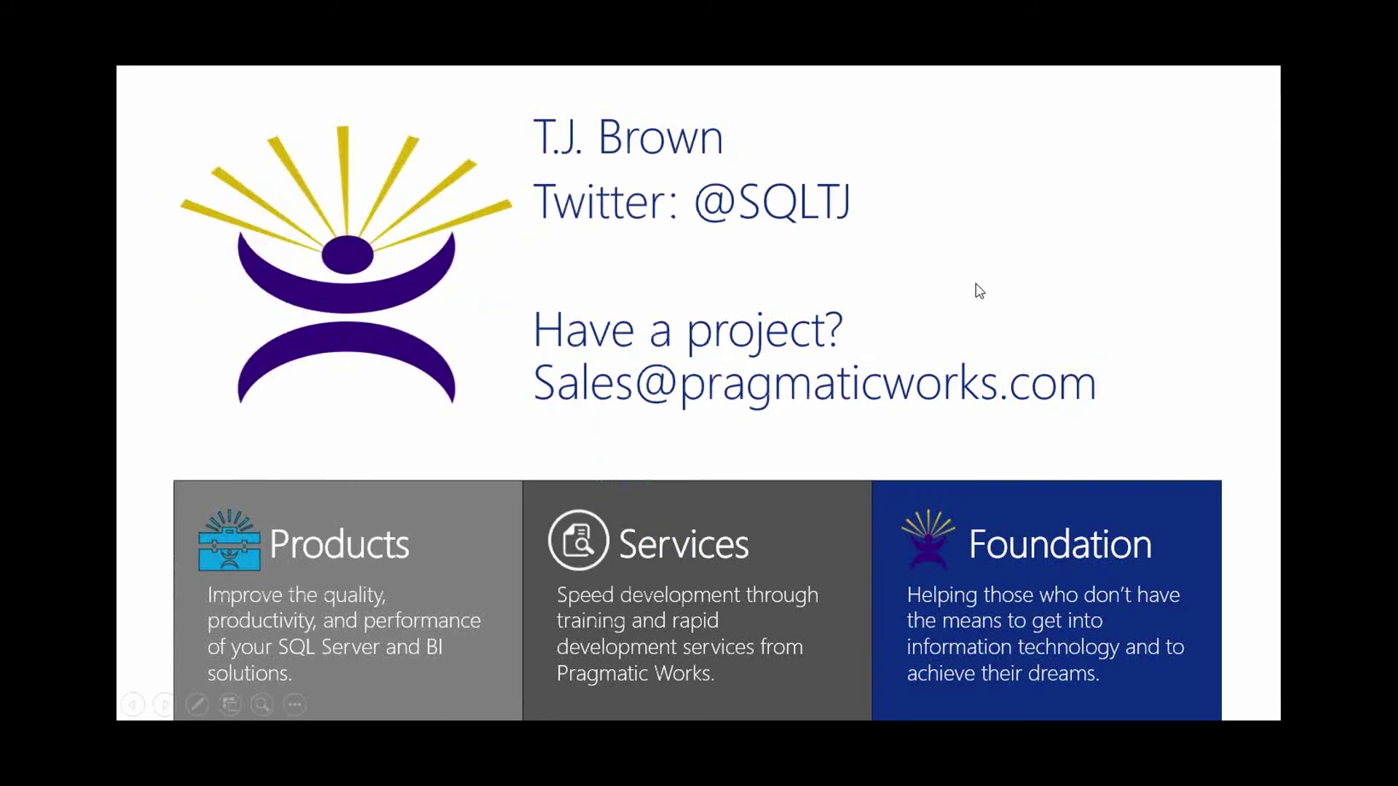